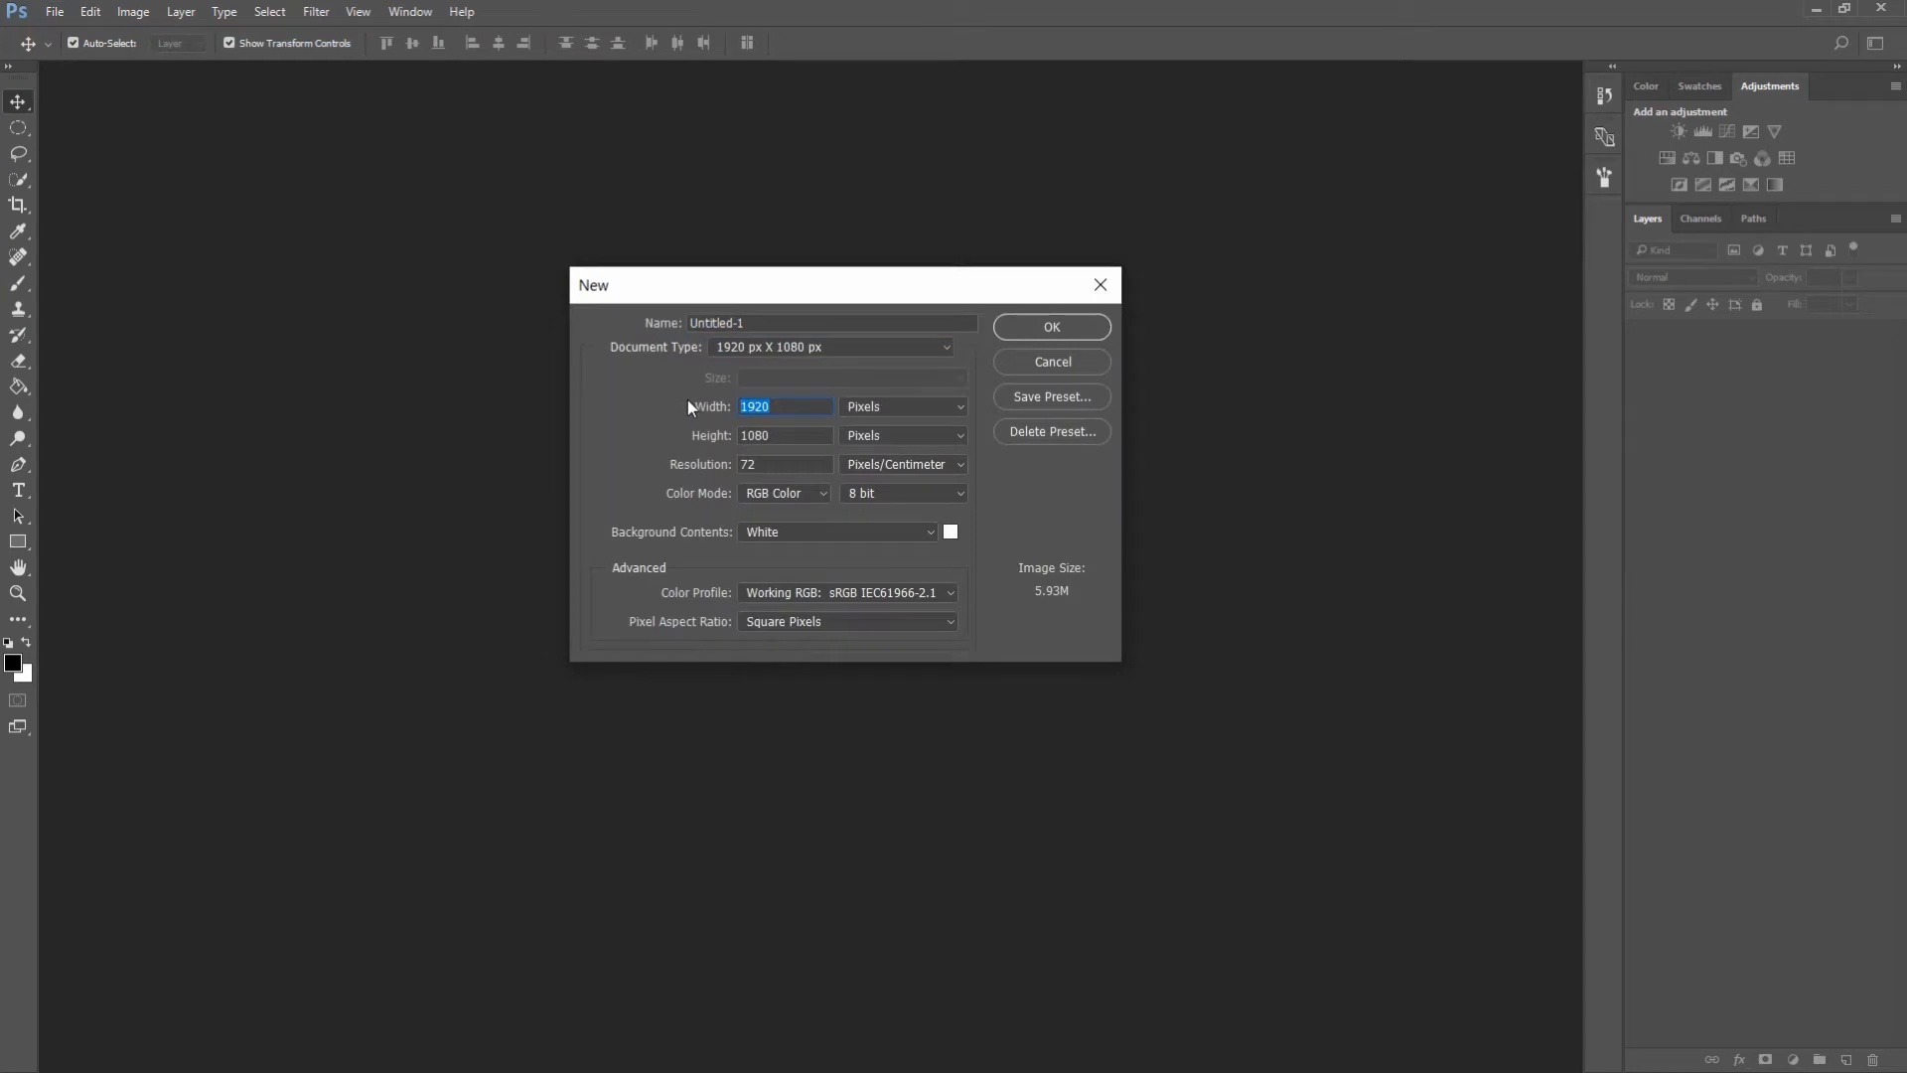
- Create a new white document 2300 pixels wide and 1500 pixels high
{"action": "type", "text": "2300"}
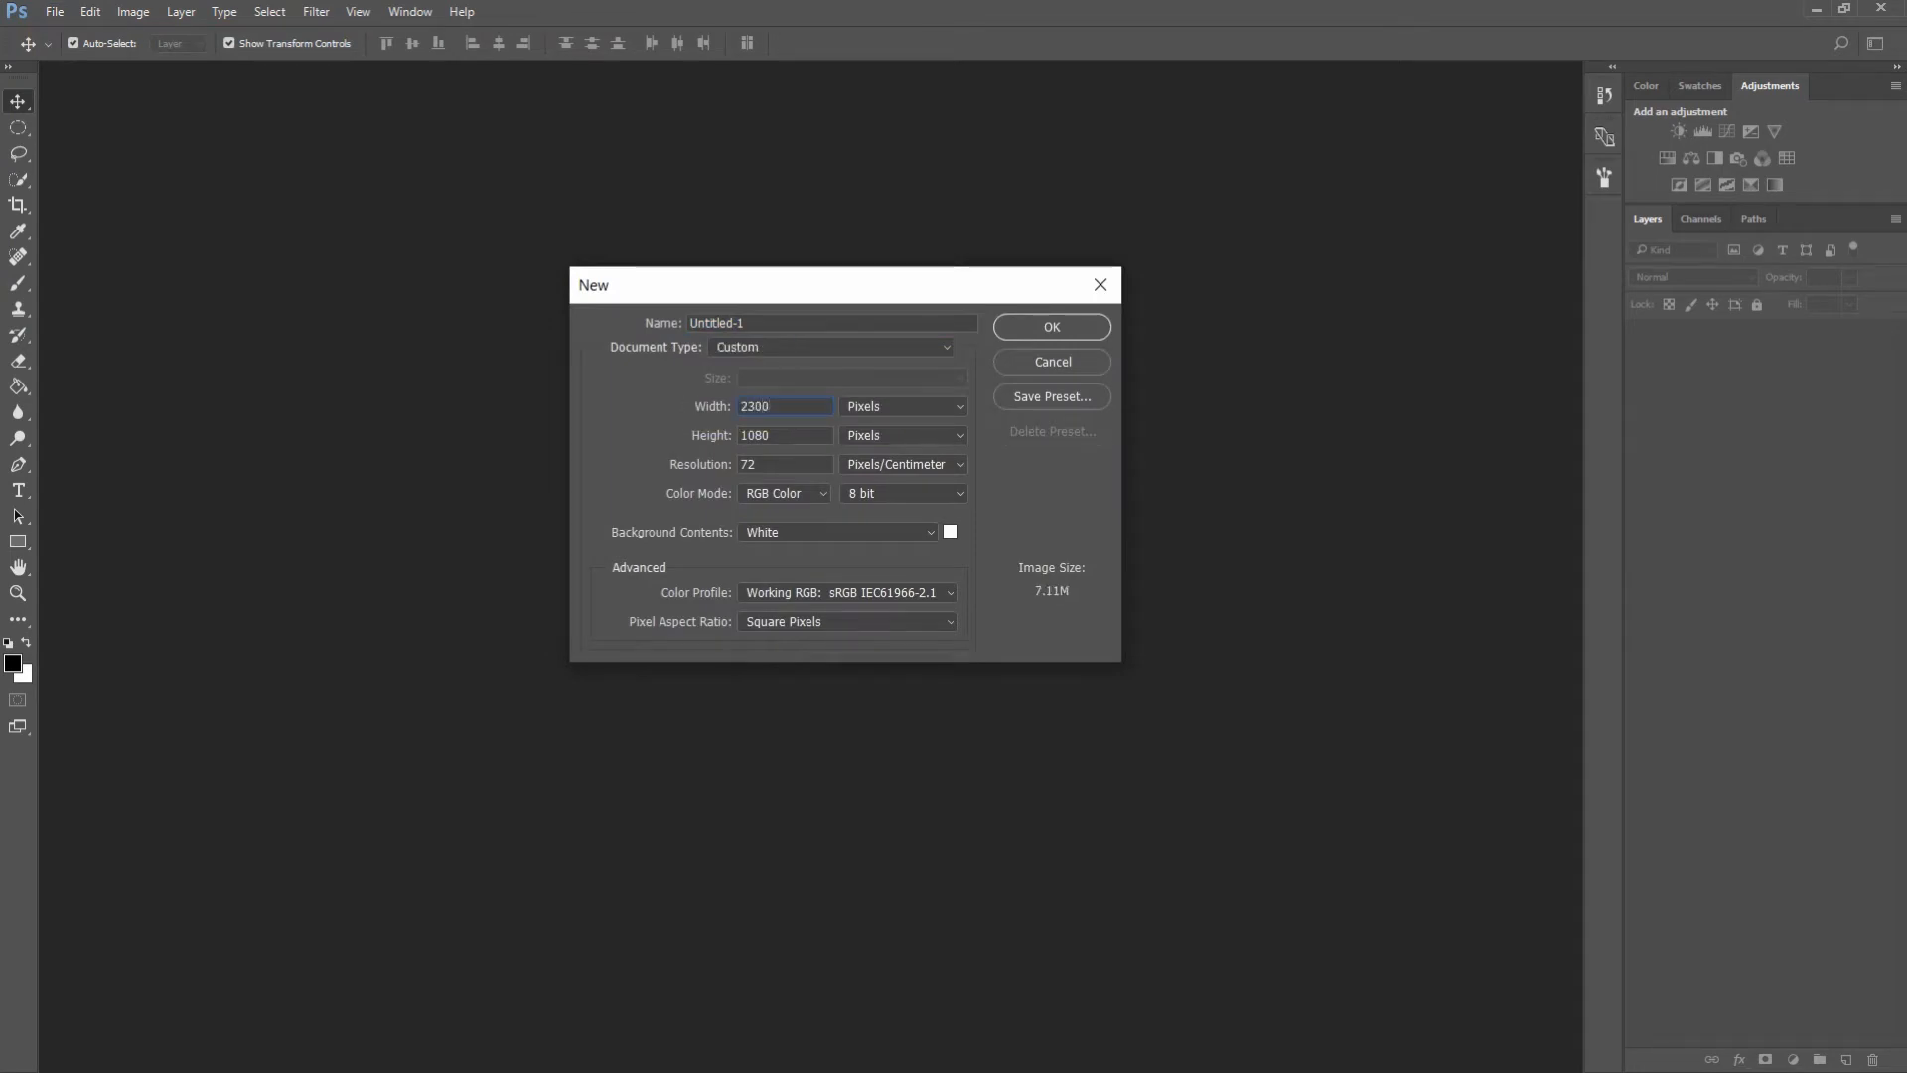
{"action": "double_click", "coordinate": [802, 435]}
{"action": "type", "text": "1500"}
{"action": "left_click", "coordinate": [1029, 335]}
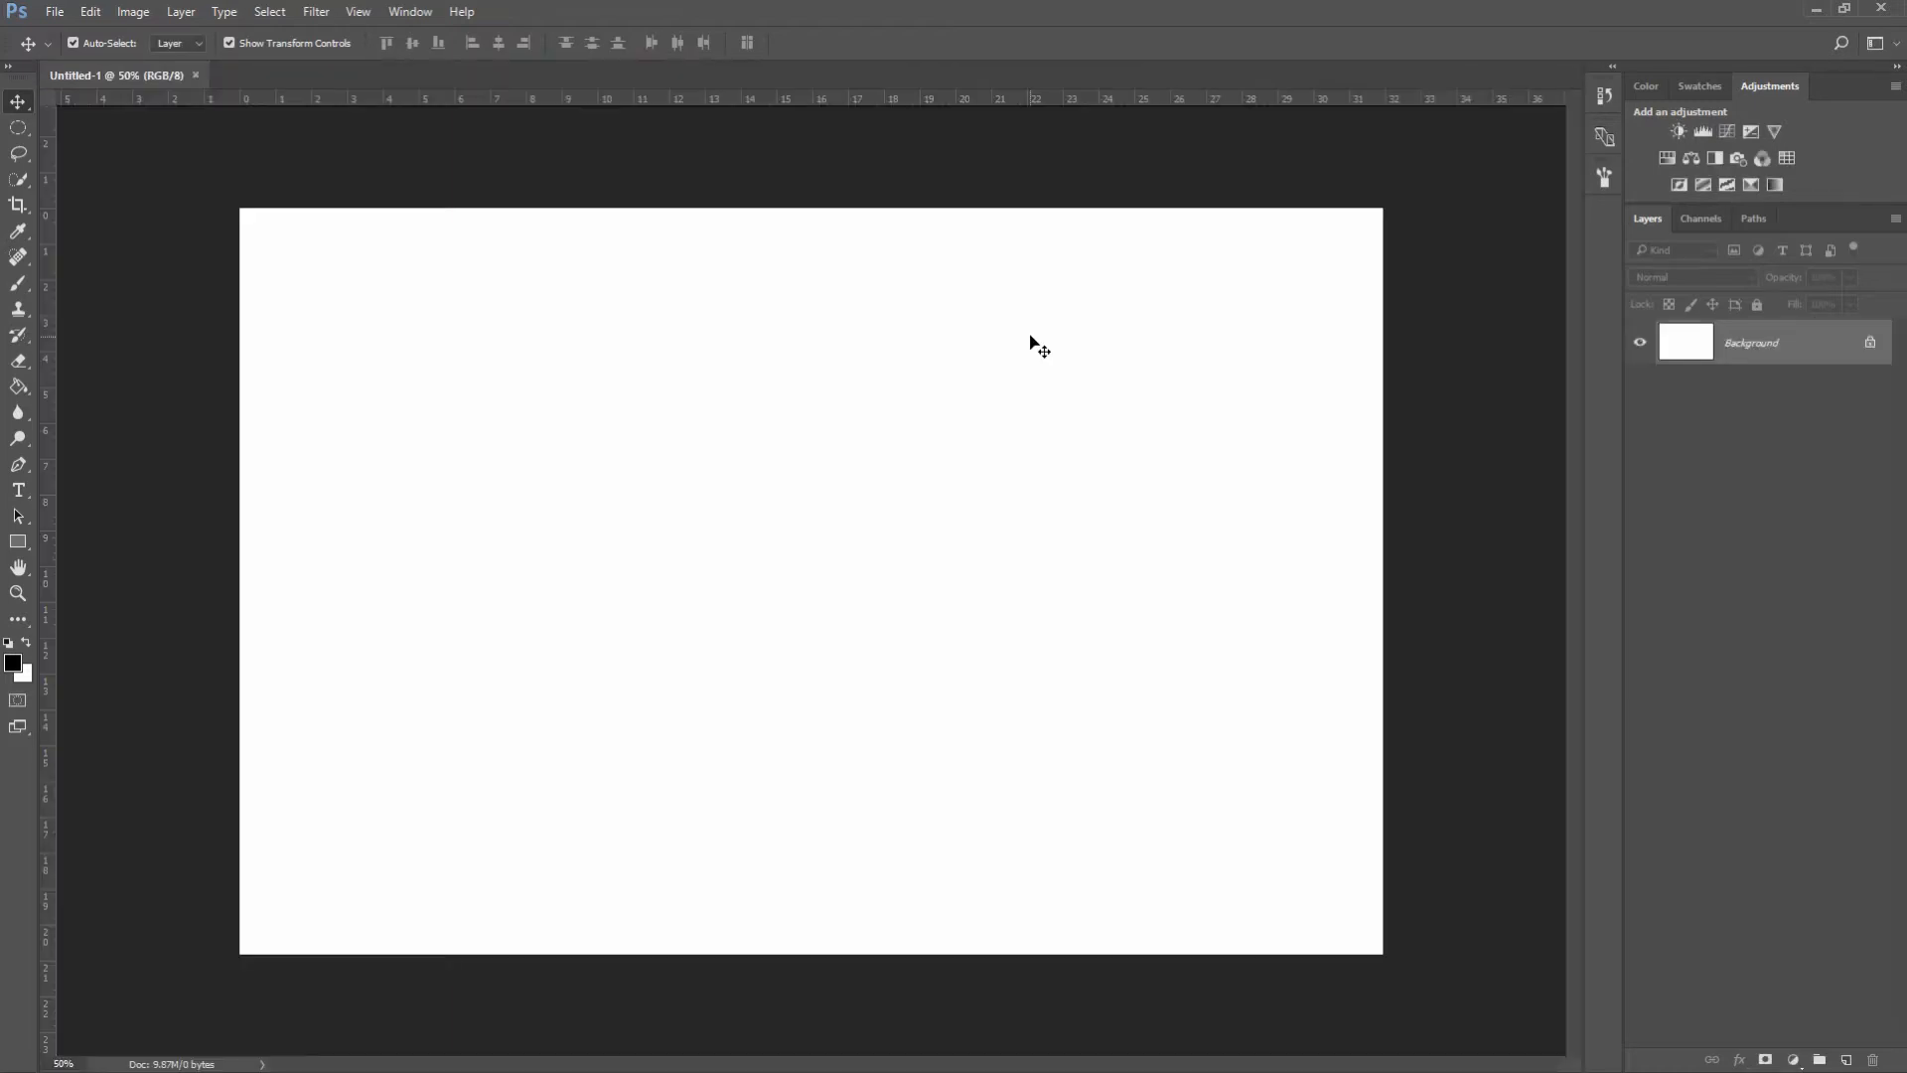
- Add a gradient fill layer using the preset that blends blue through teal to beige
{"action": "left_click", "coordinate": [1785, 1056]}
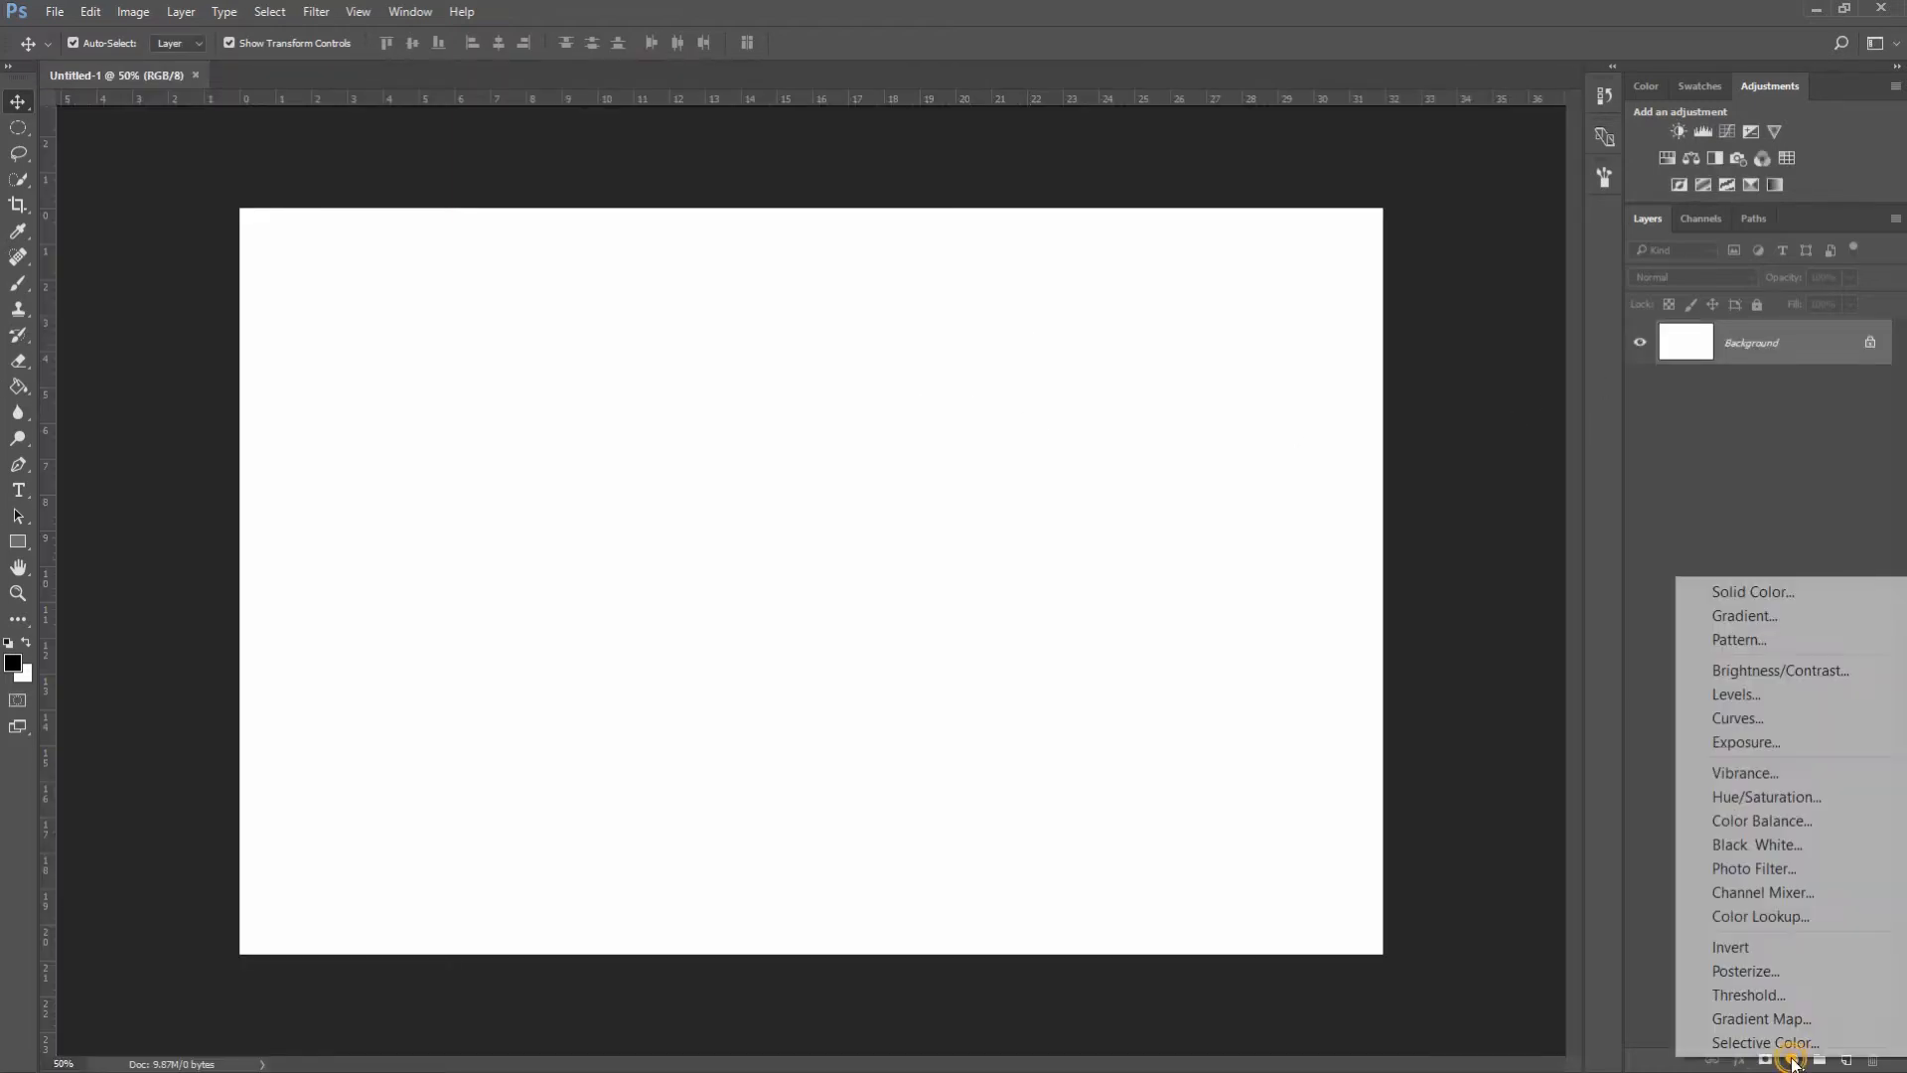
{"action": "left_click", "coordinate": [1766, 608]}
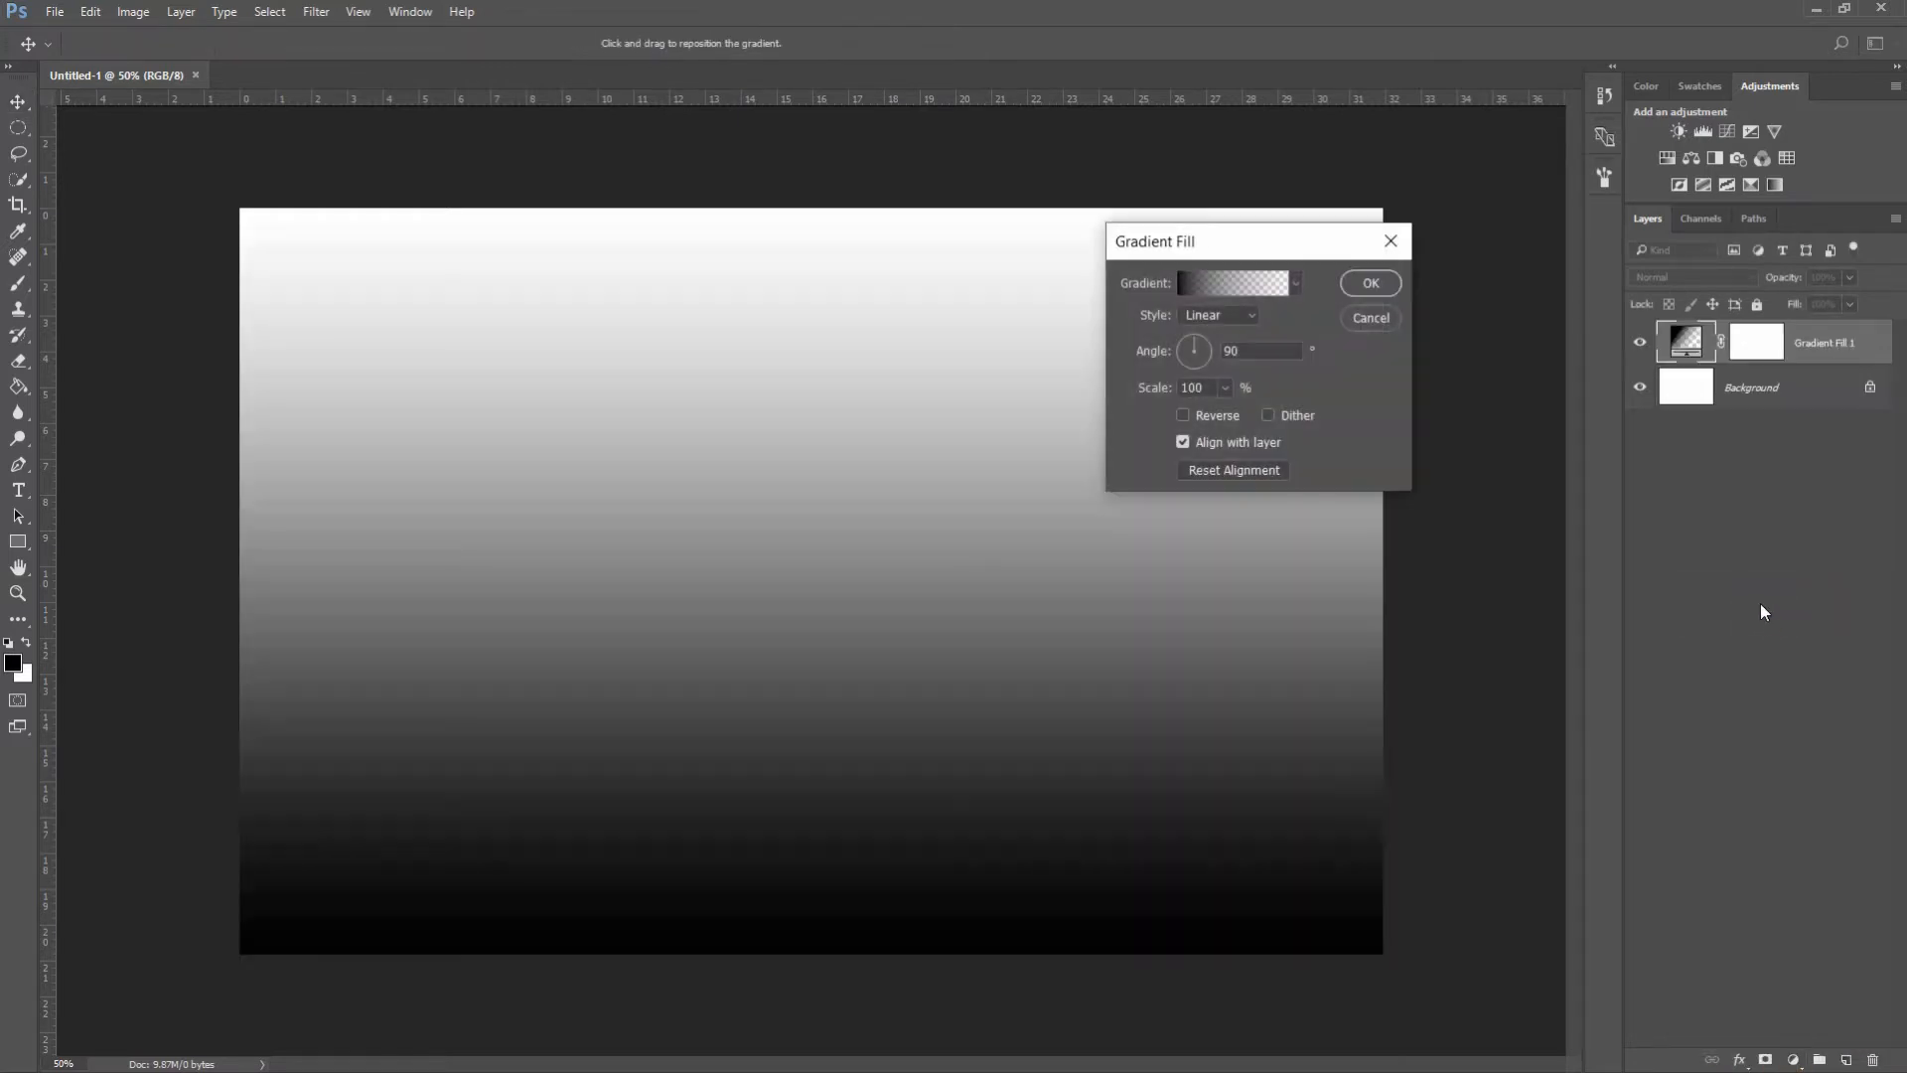
{"action": "left_click", "coordinate": [1295, 284]}
{"action": "left_click", "coordinate": [1175, 349]}
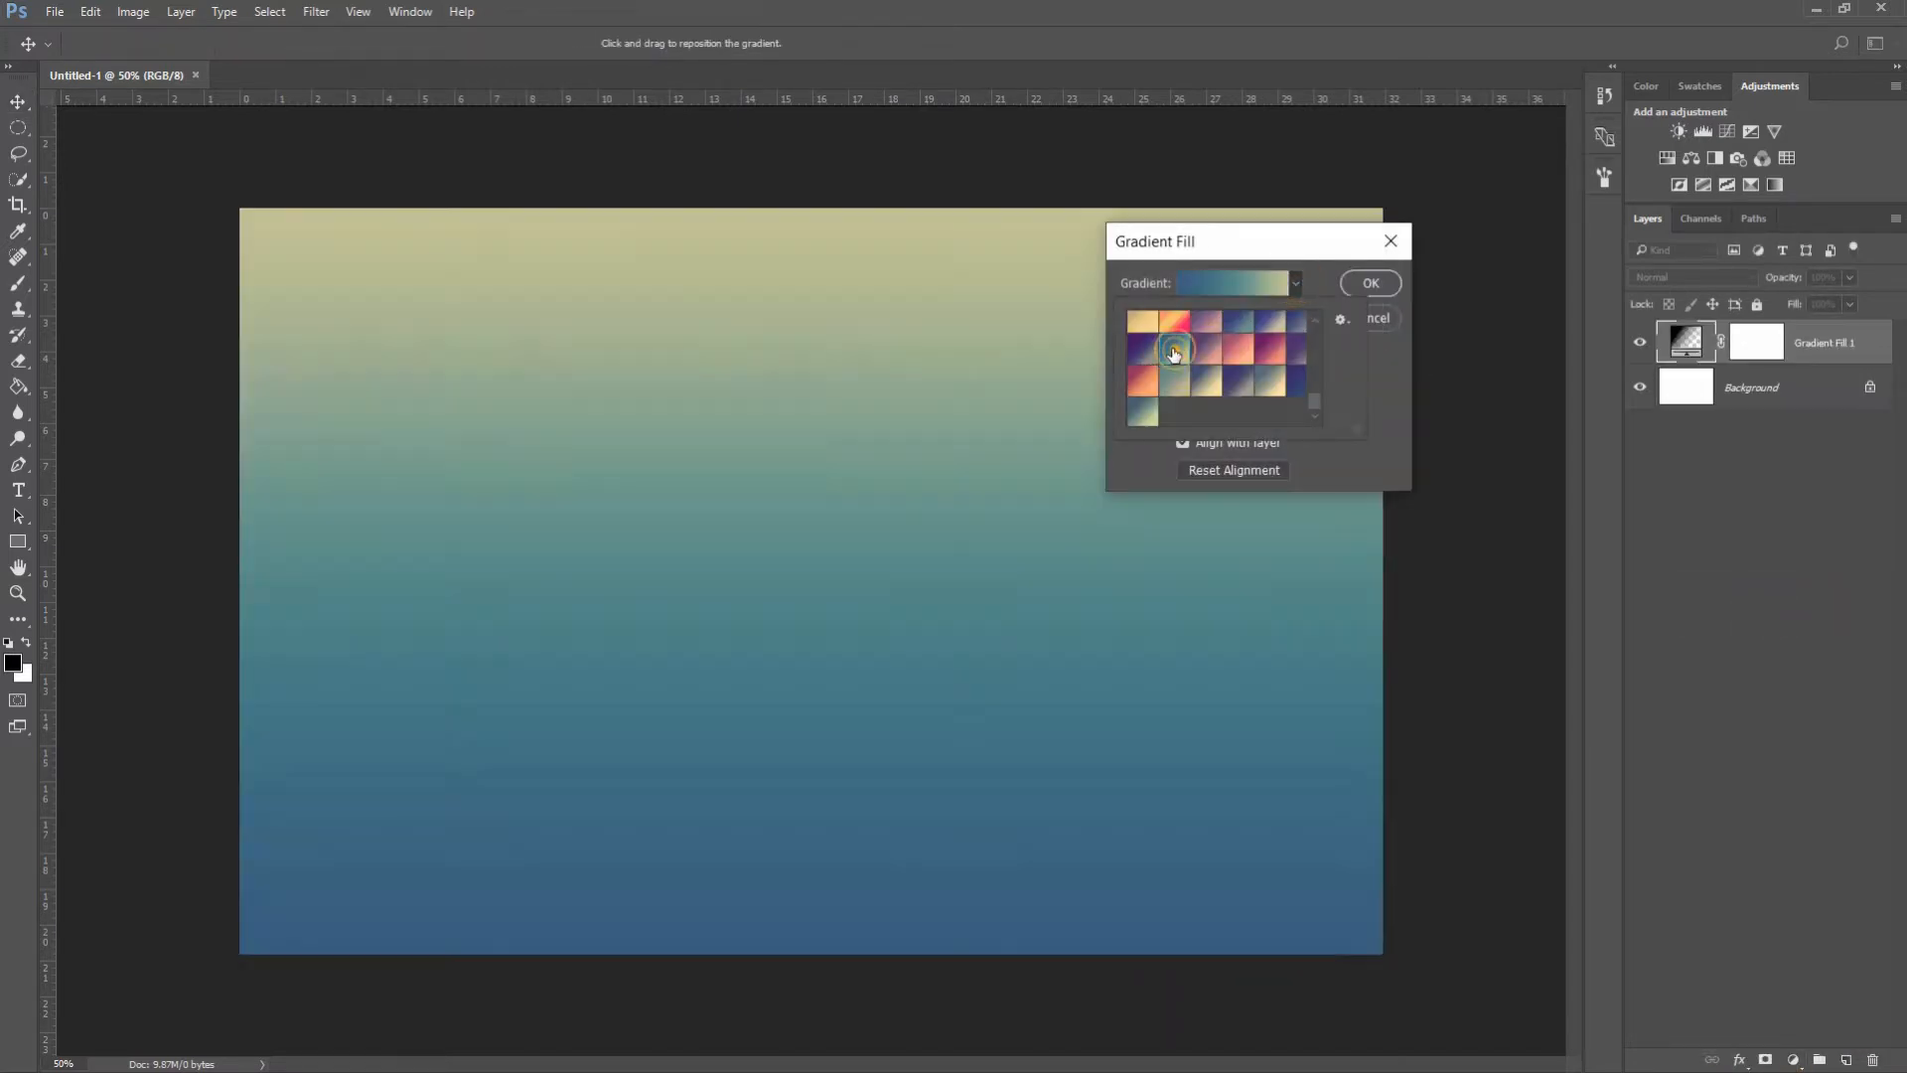
{"action": "left_click", "coordinate": [1304, 246]}
- Make the gradient fill radial and reversed with a 217% scale, and apply it
{"action": "left_click", "coordinate": [1229, 314]}
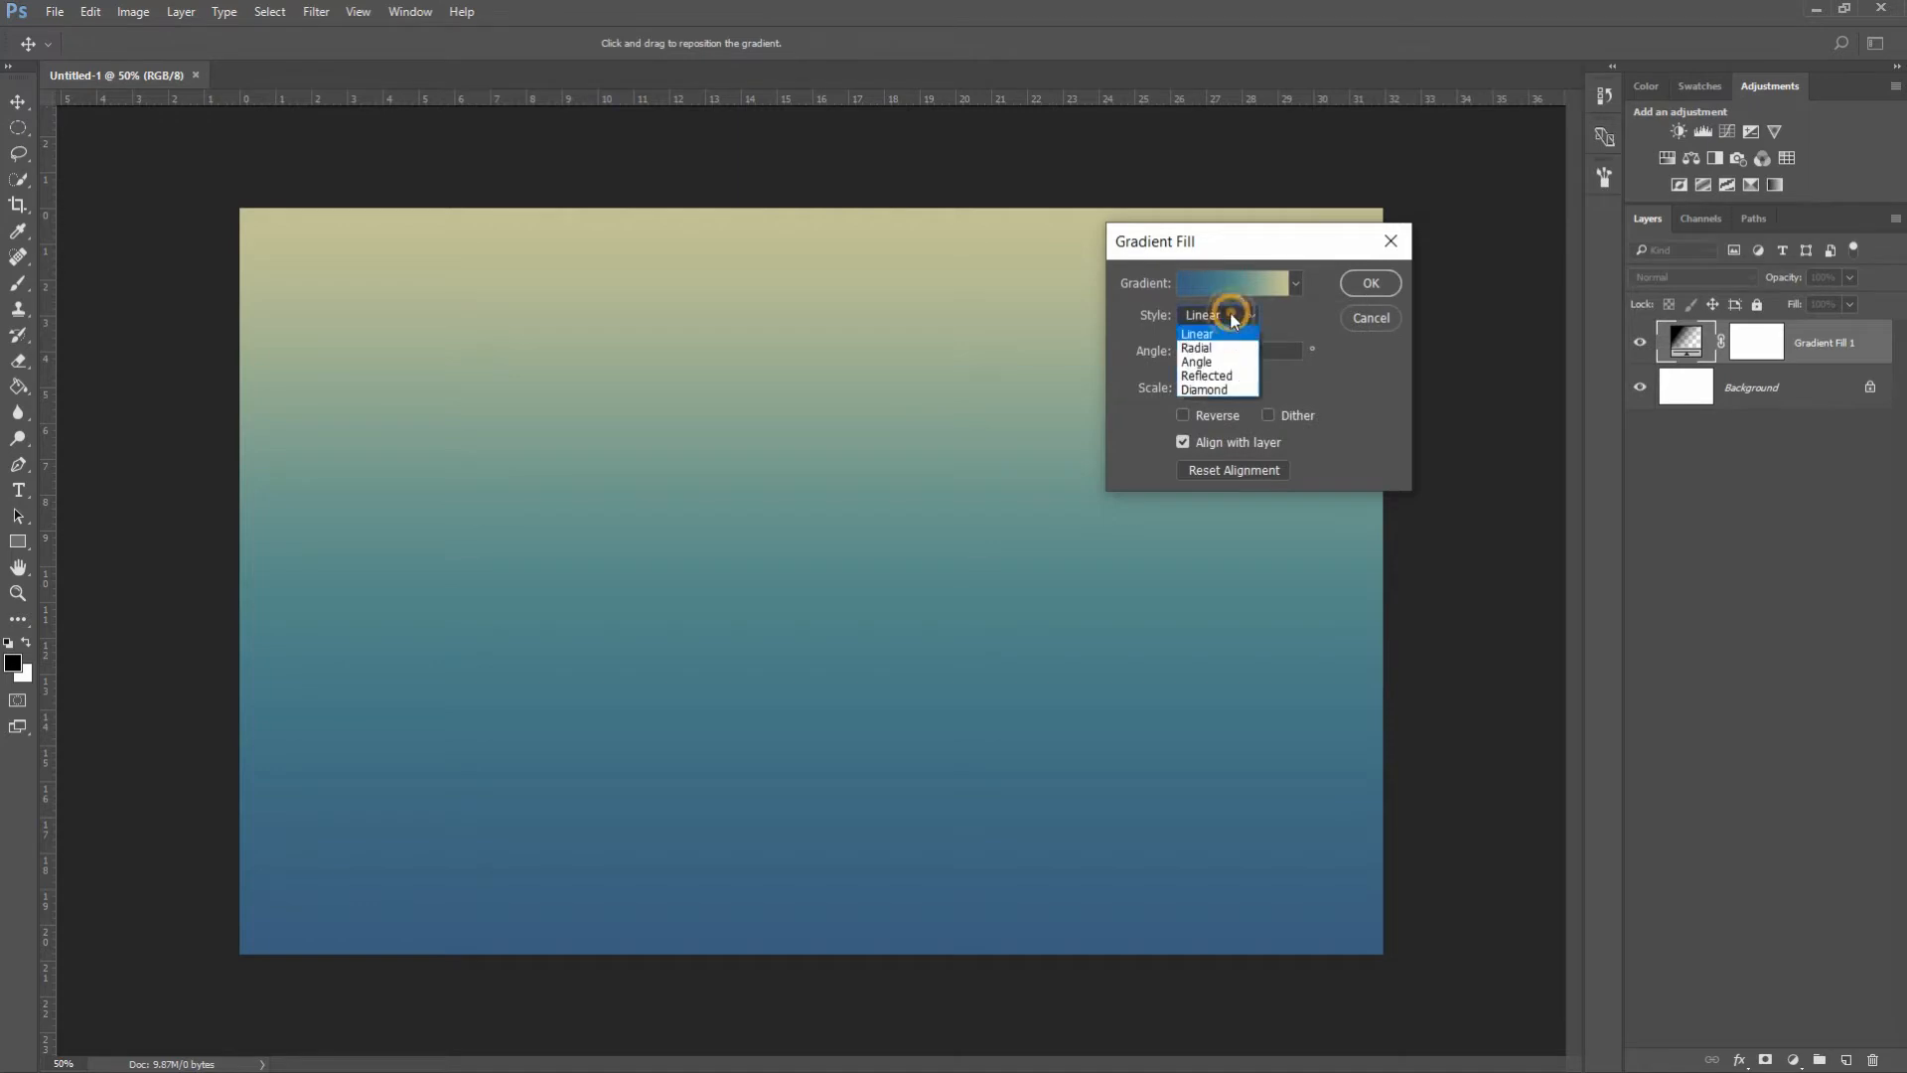
{"action": "left_click", "coordinate": [1218, 348]}
{"action": "left_click", "coordinate": [1182, 415]}
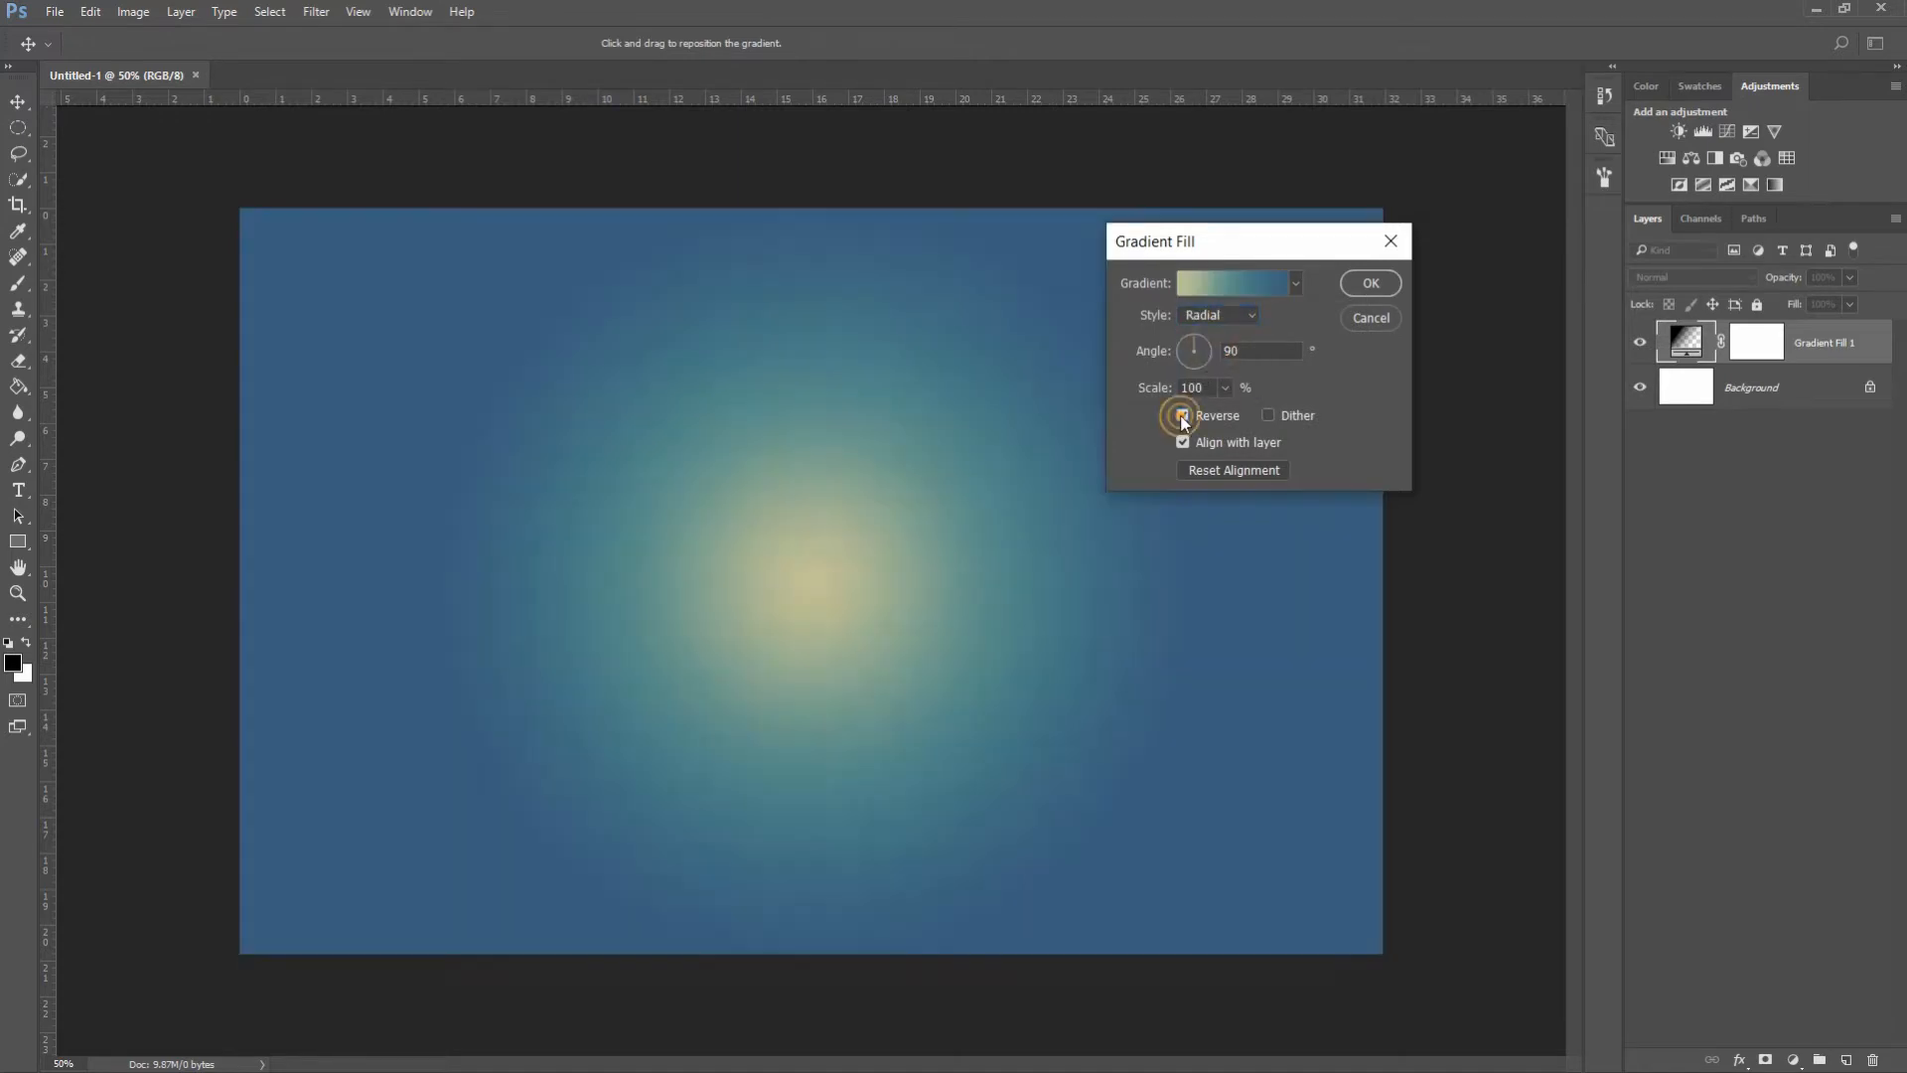
{"action": "left_click_drag", "start_coordinate": [1149, 393], "coordinate": [1249, 395]}
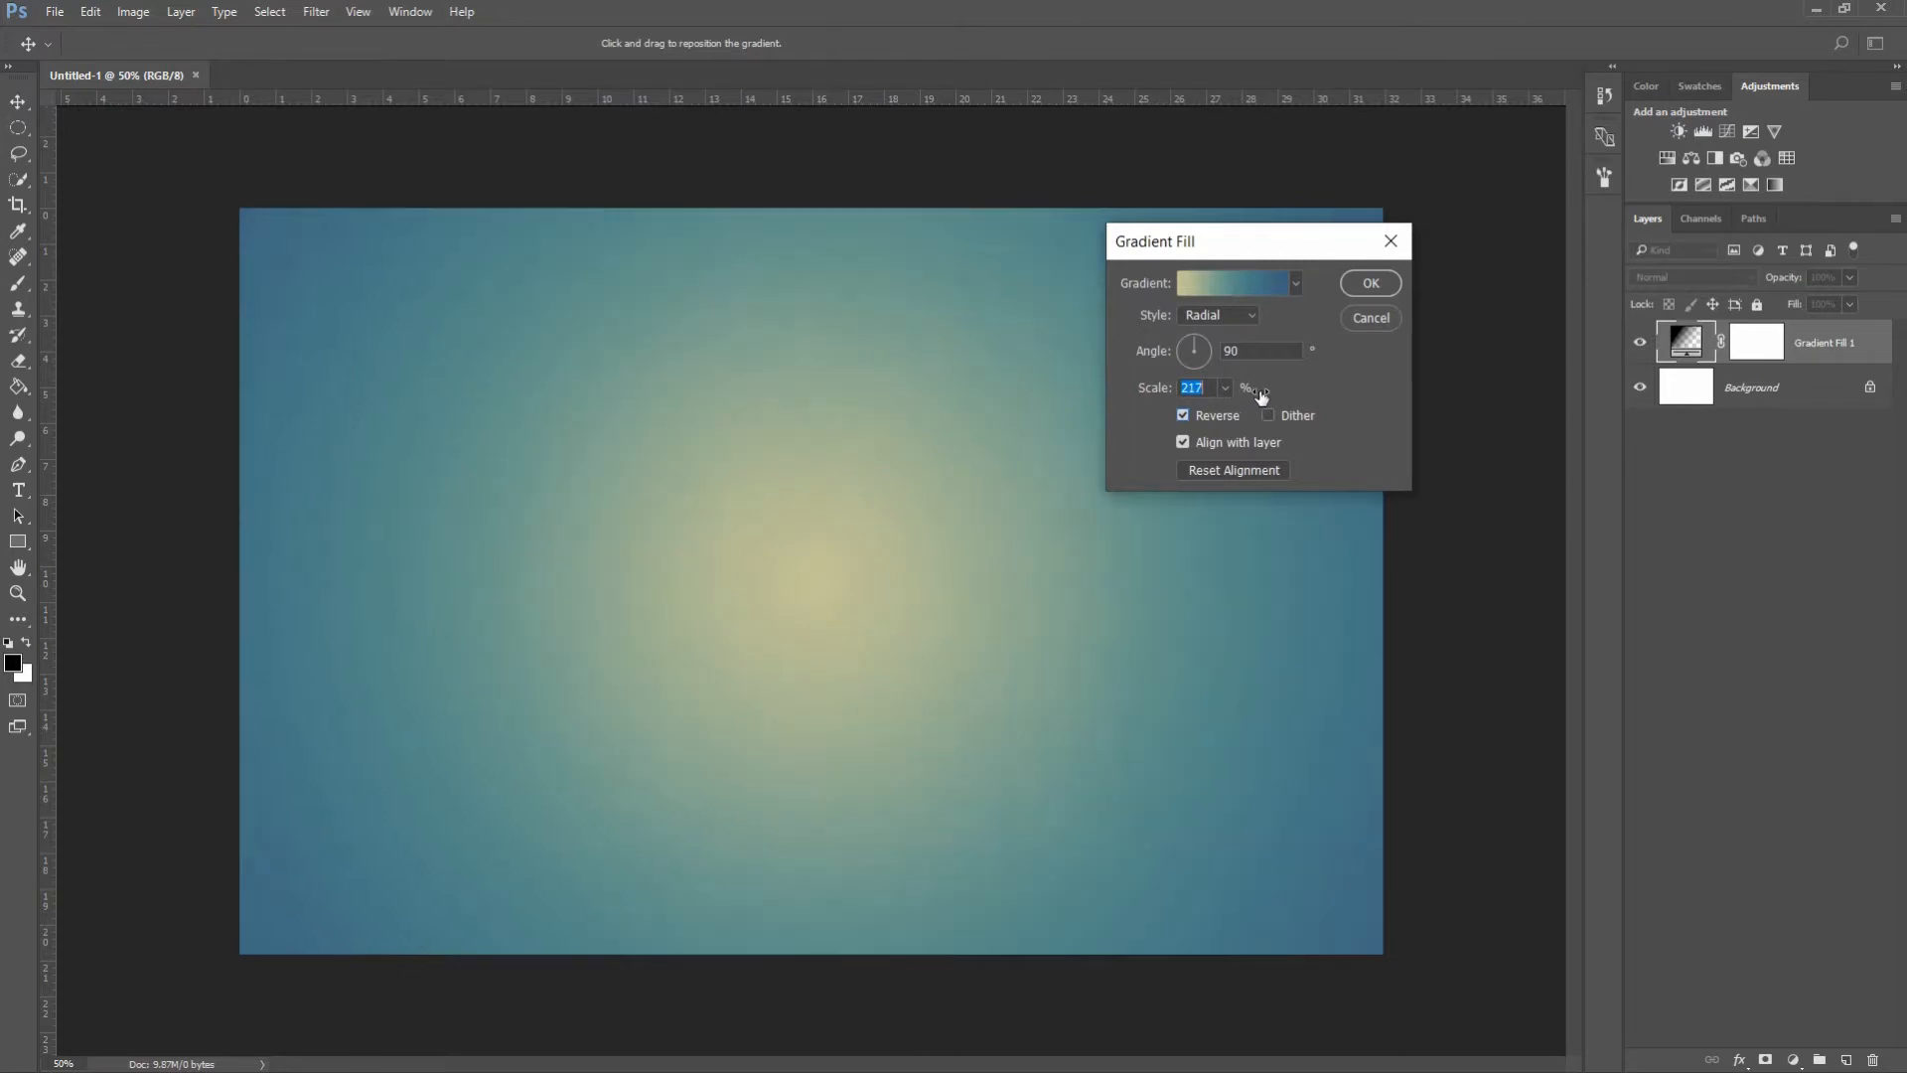
{"action": "left_click", "coordinate": [1371, 283]}
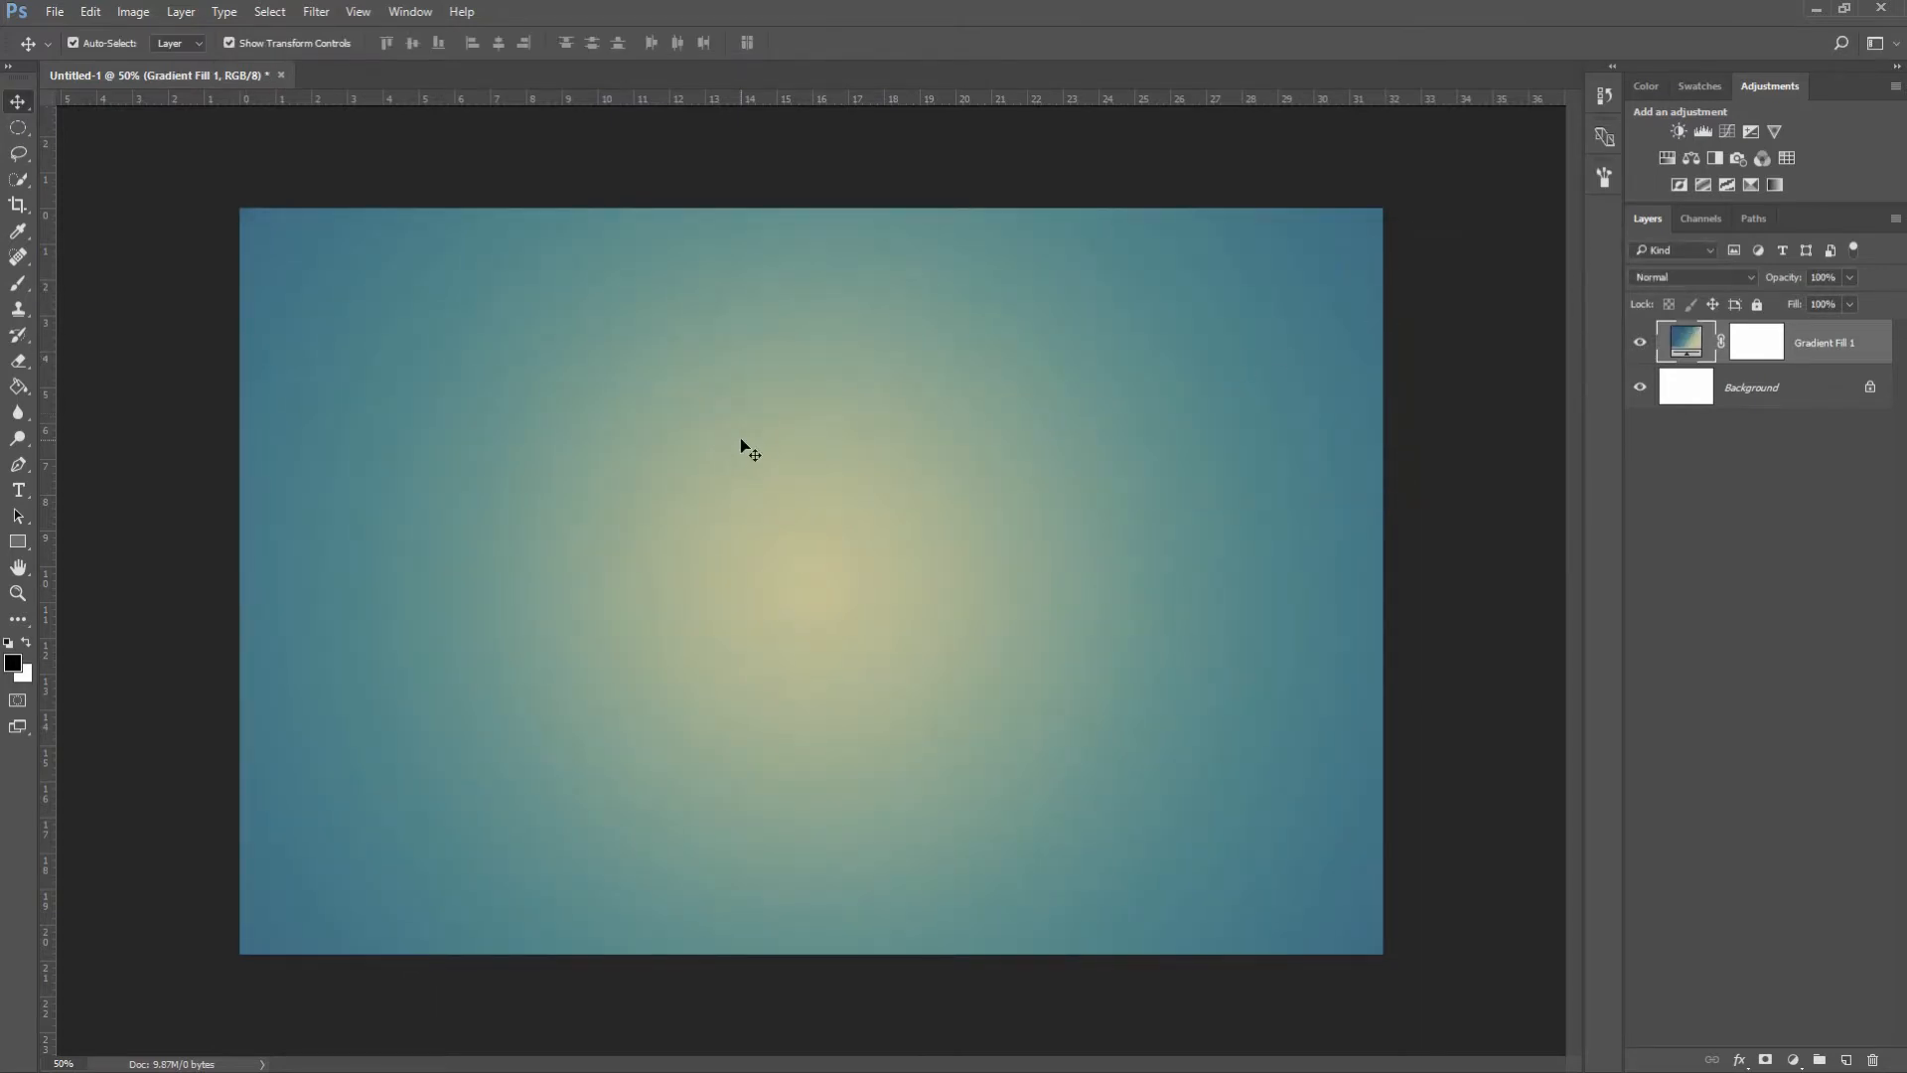
- Place the portrait photo of the man with glasses as an embedded image and enlarge it to about 18.4%
{"action": "left_click", "coordinate": [56, 13]}
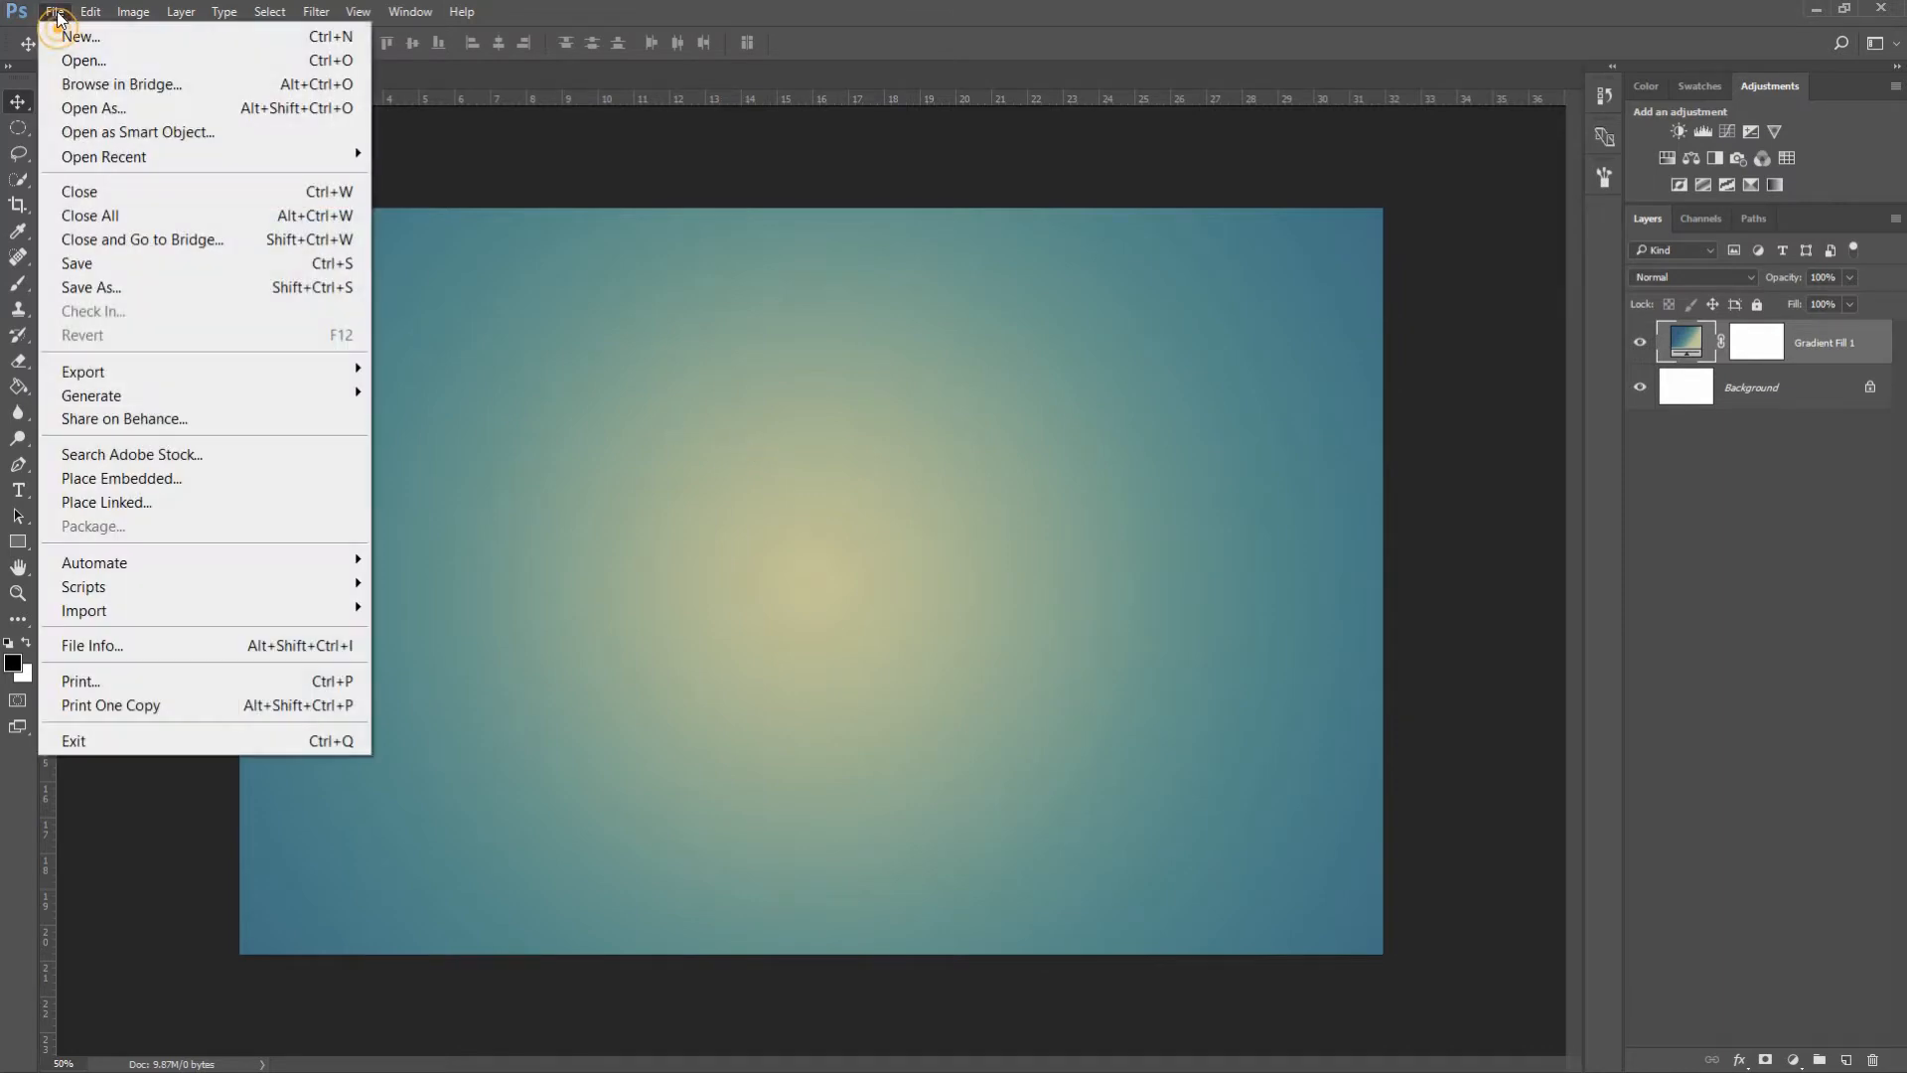
{"action": "left_click", "coordinate": [147, 475]}
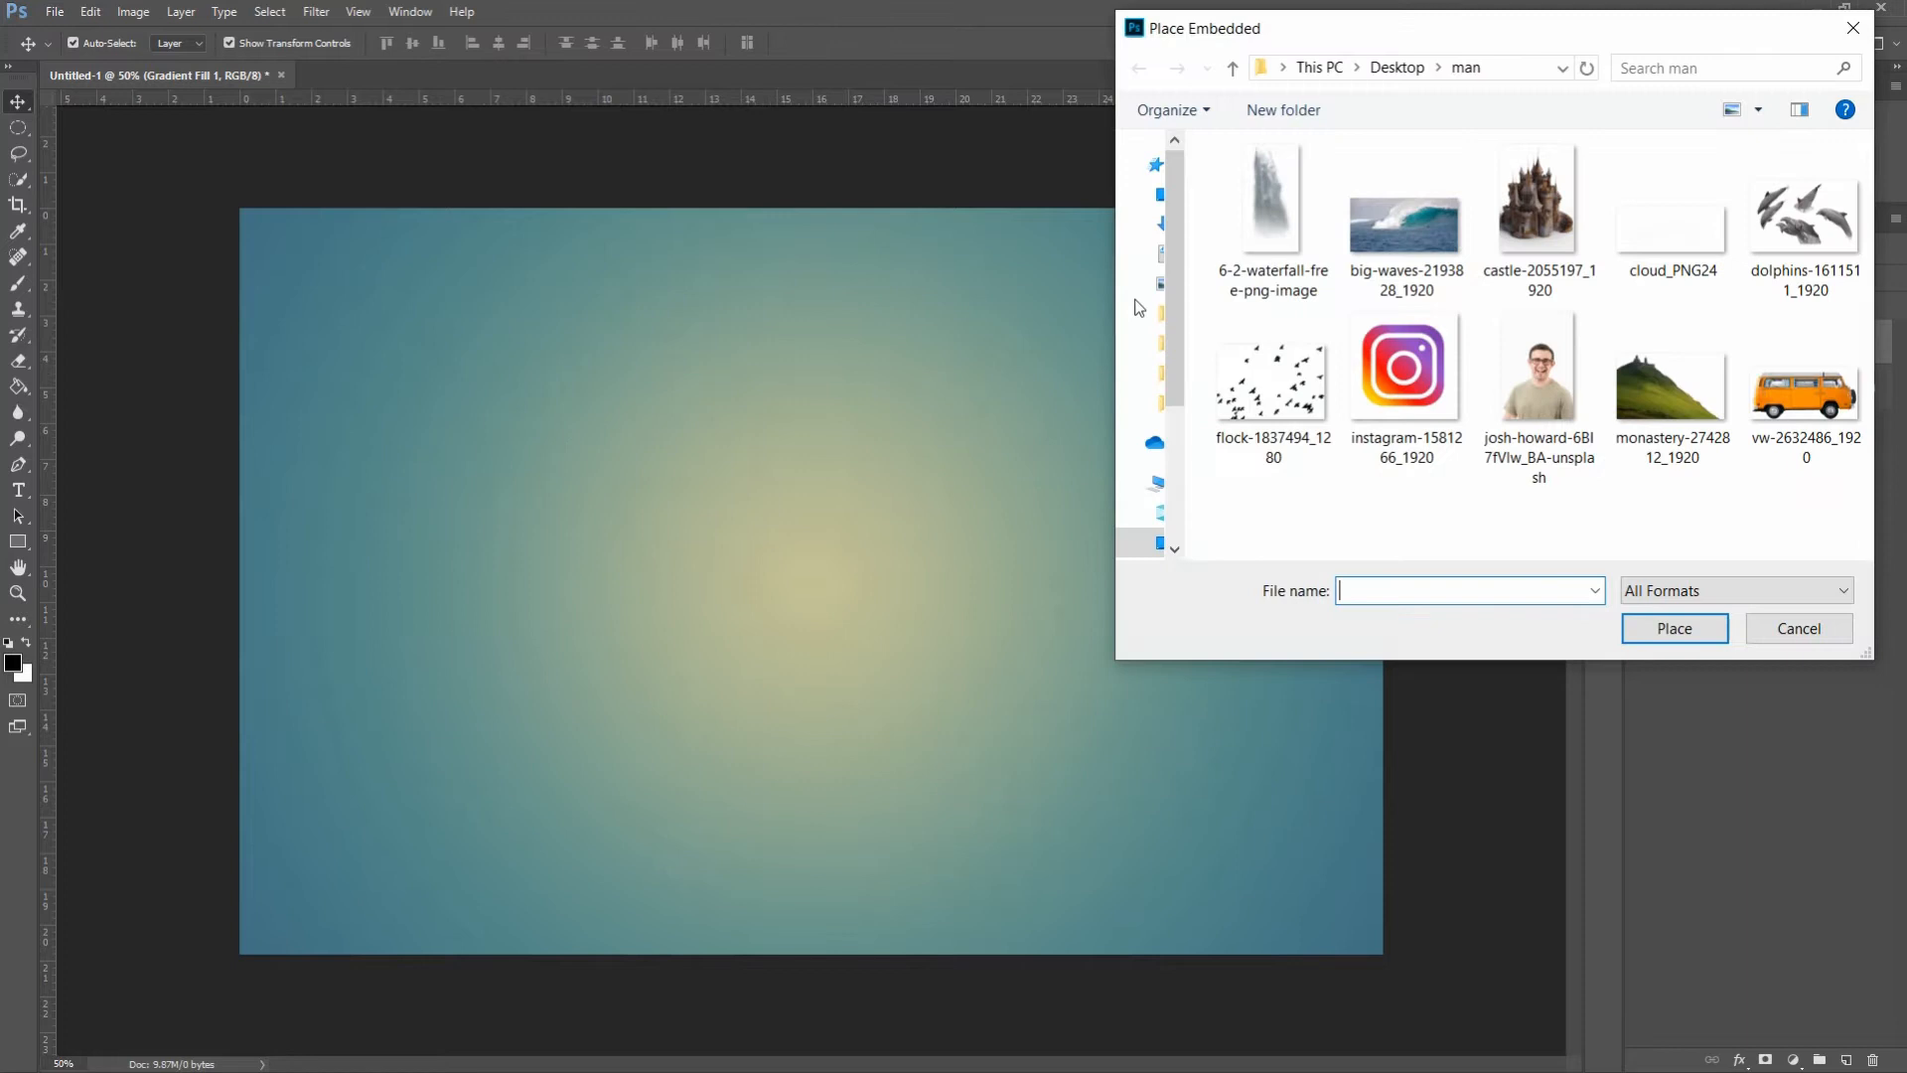
{"action": "left_click", "coordinate": [1511, 380]}
{"action": "left_click", "coordinate": [1647, 630]}
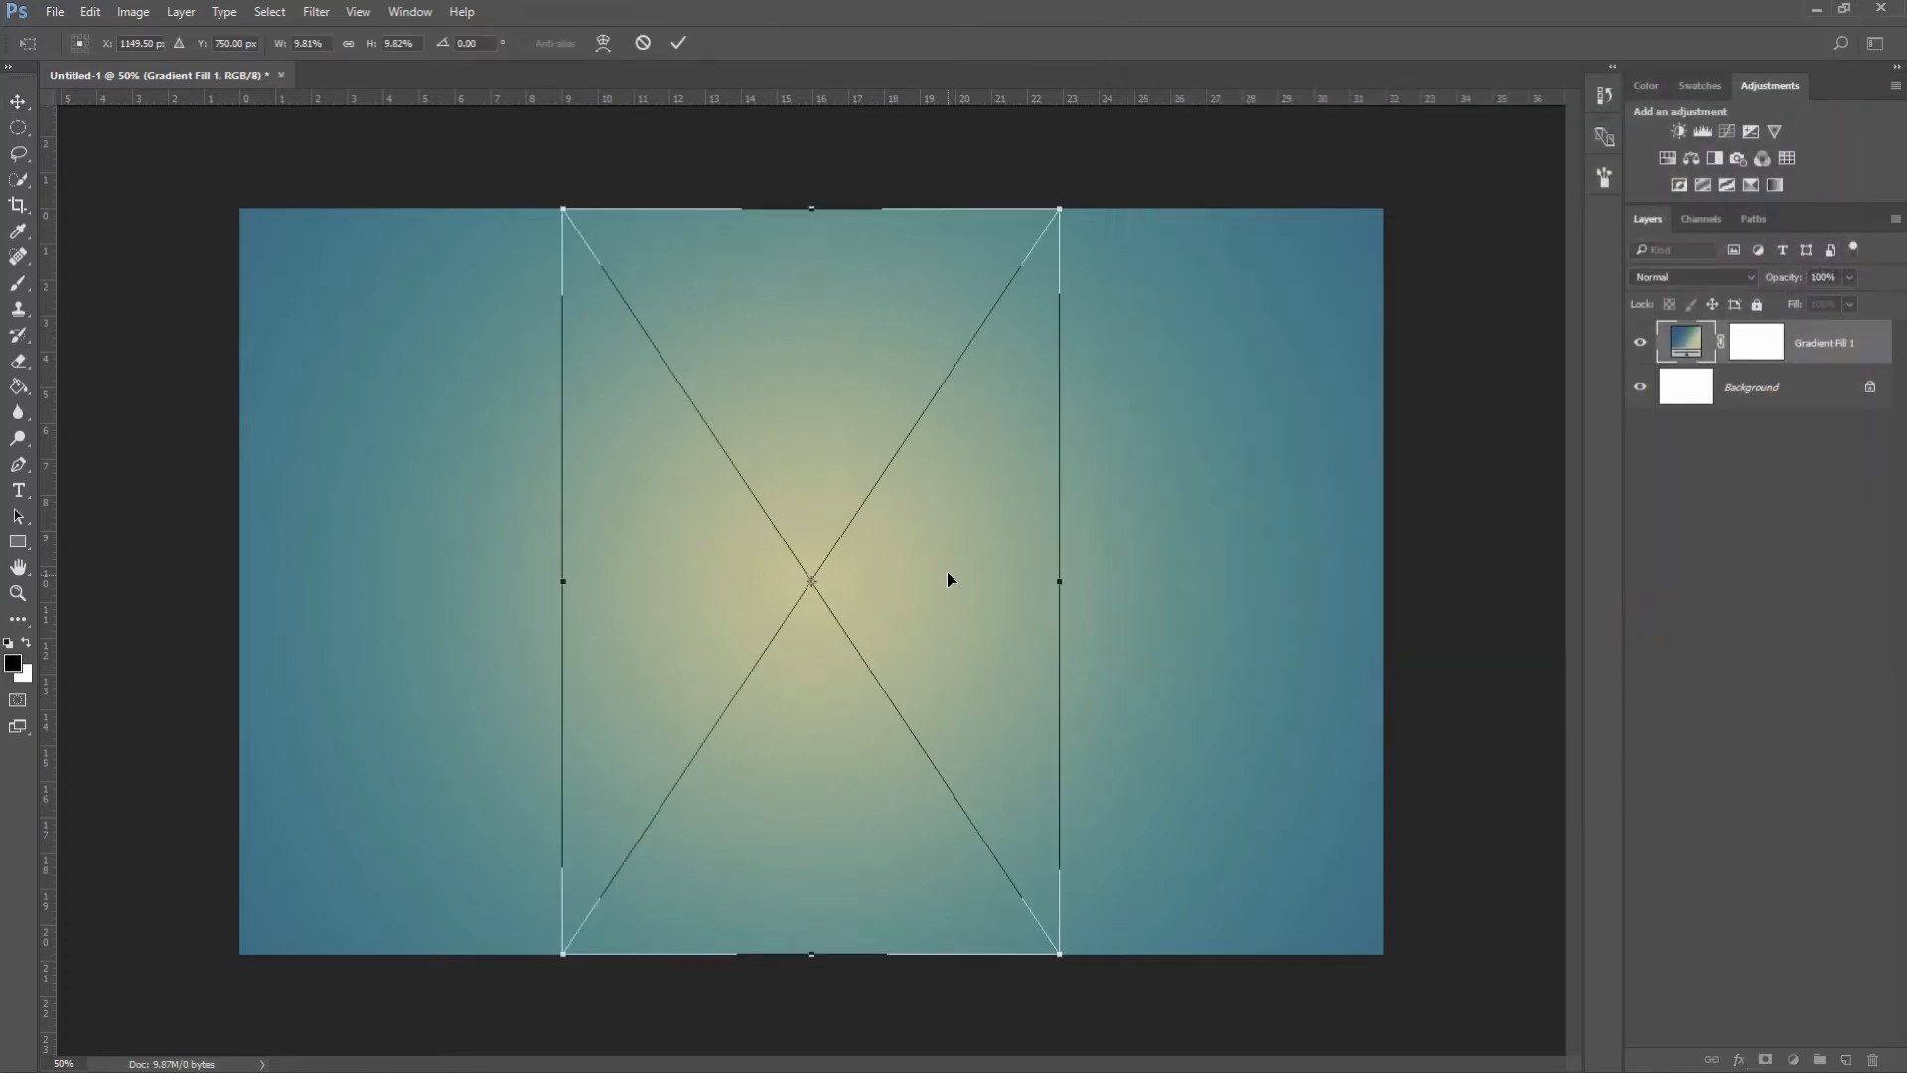
{"action": "scroll", "coordinate": [953, 575], "scroll_direction": "down", "scroll_amount": 3}
{"action": "left_click_drag", "start_coordinate": [997, 294], "coordinate": [1277, 109]}
{"action": "left_click", "coordinate": [682, 44]}
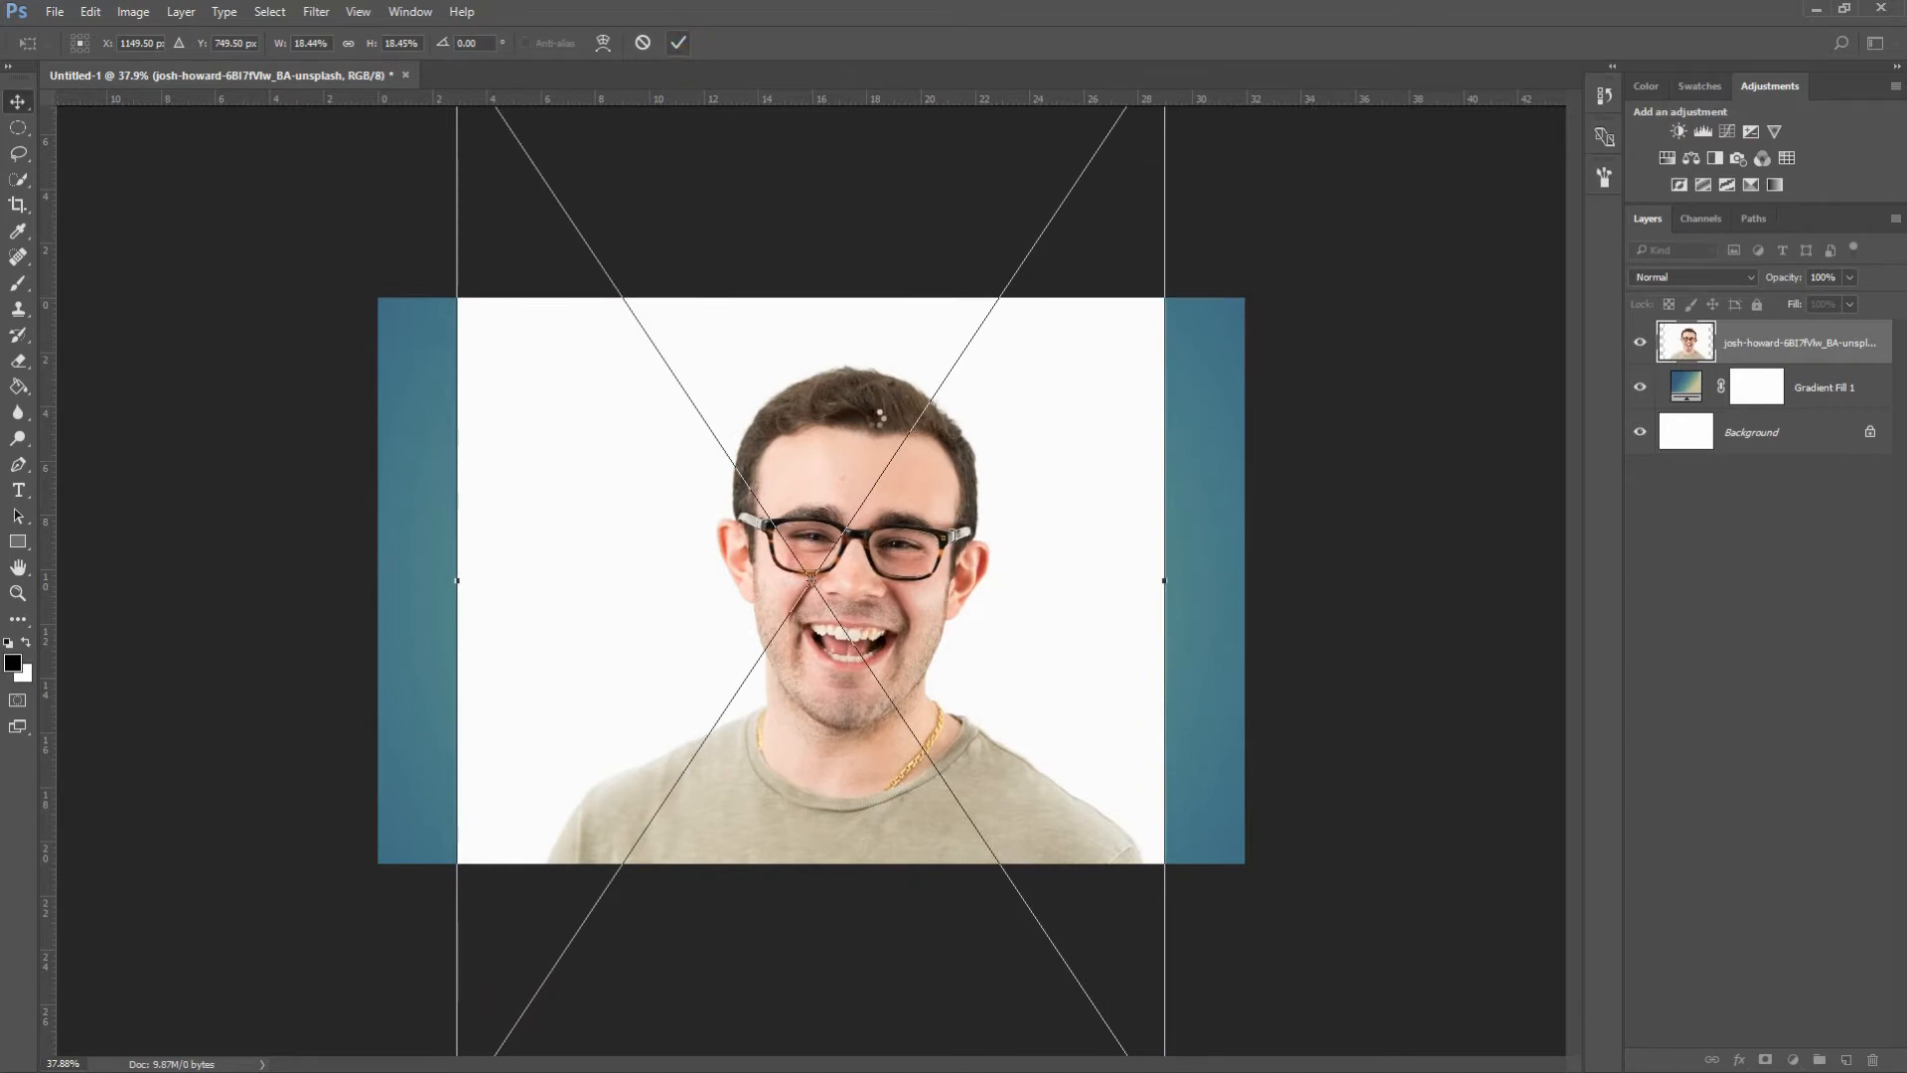
- Select the man's head and neck with the Quick Selection tool and mask out the rest of the photo
{"action": "scroll", "coordinate": [873, 420], "scroll_direction": "up", "scroll_amount": 3}
{"action": "scroll", "coordinate": [871, 419], "scroll_direction": "up", "scroll_amount": 1}
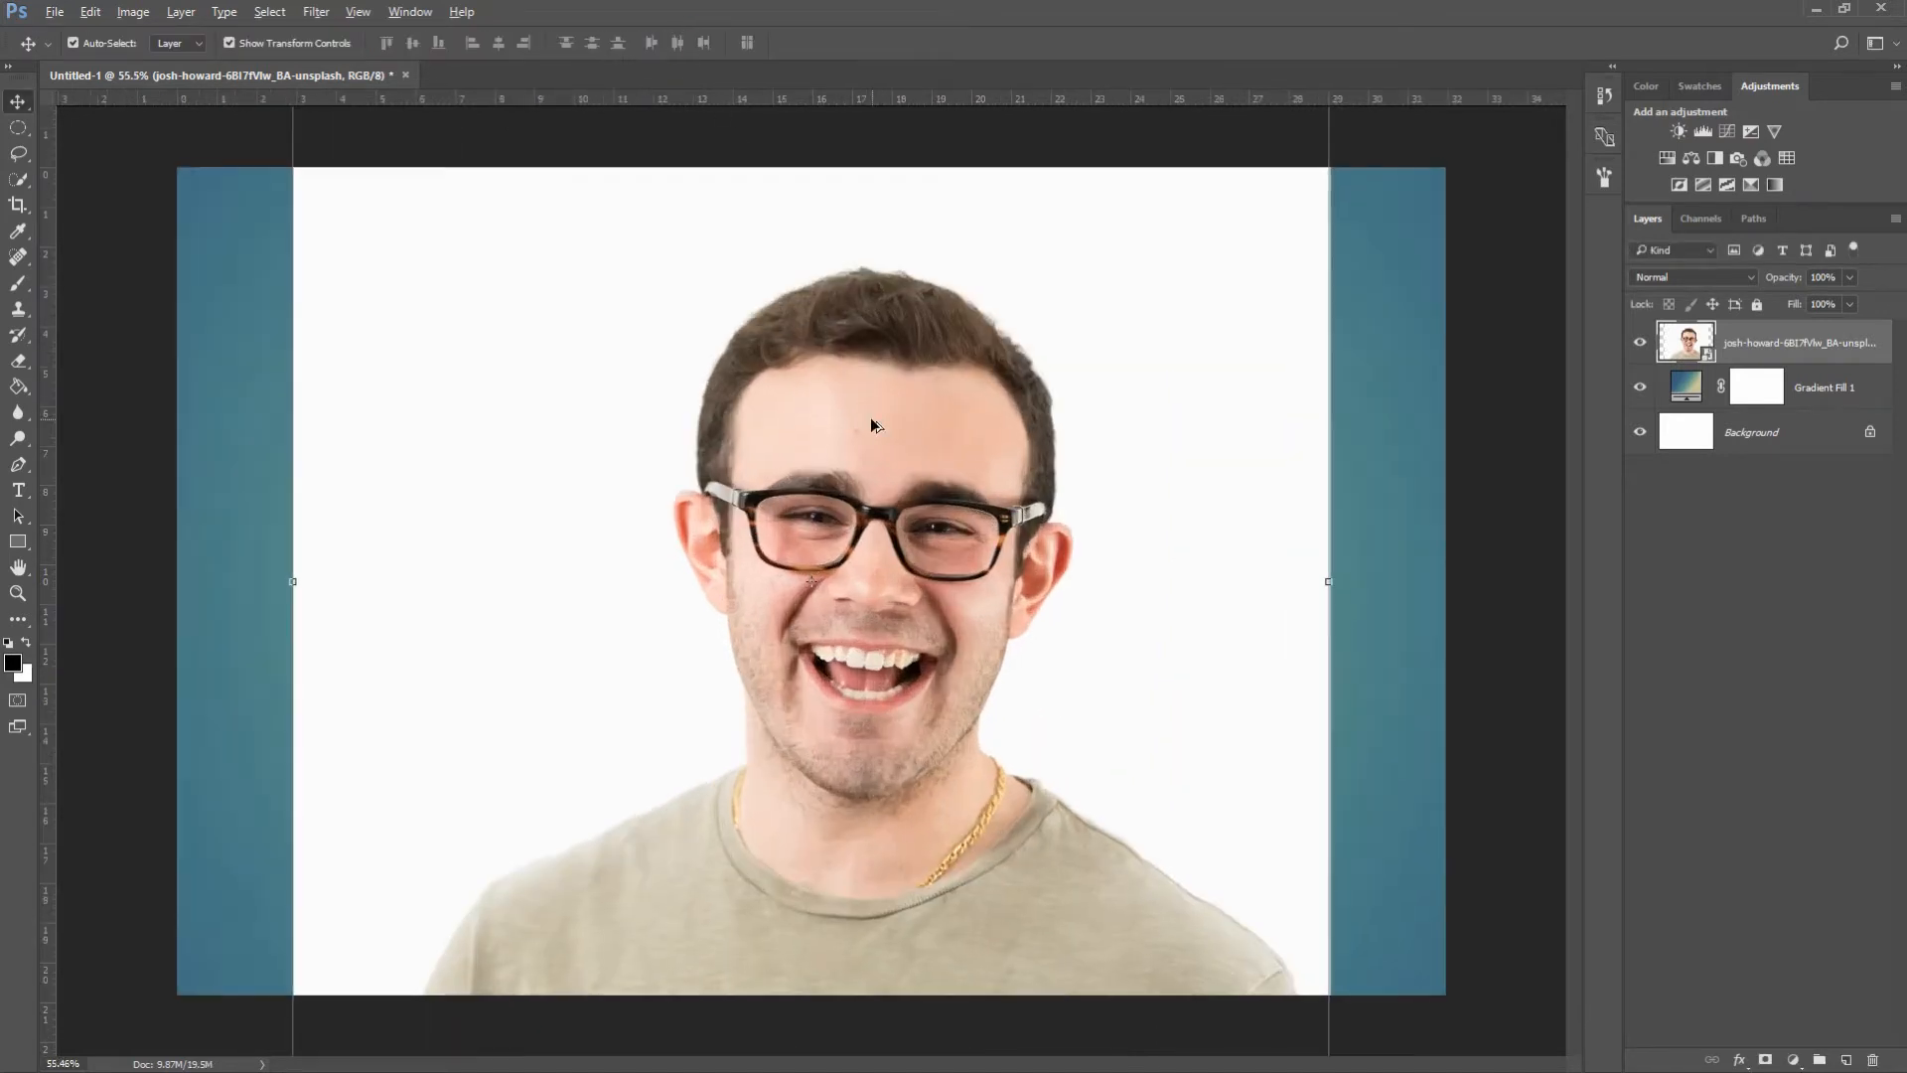
{"action": "left_click", "coordinate": [20, 179]}
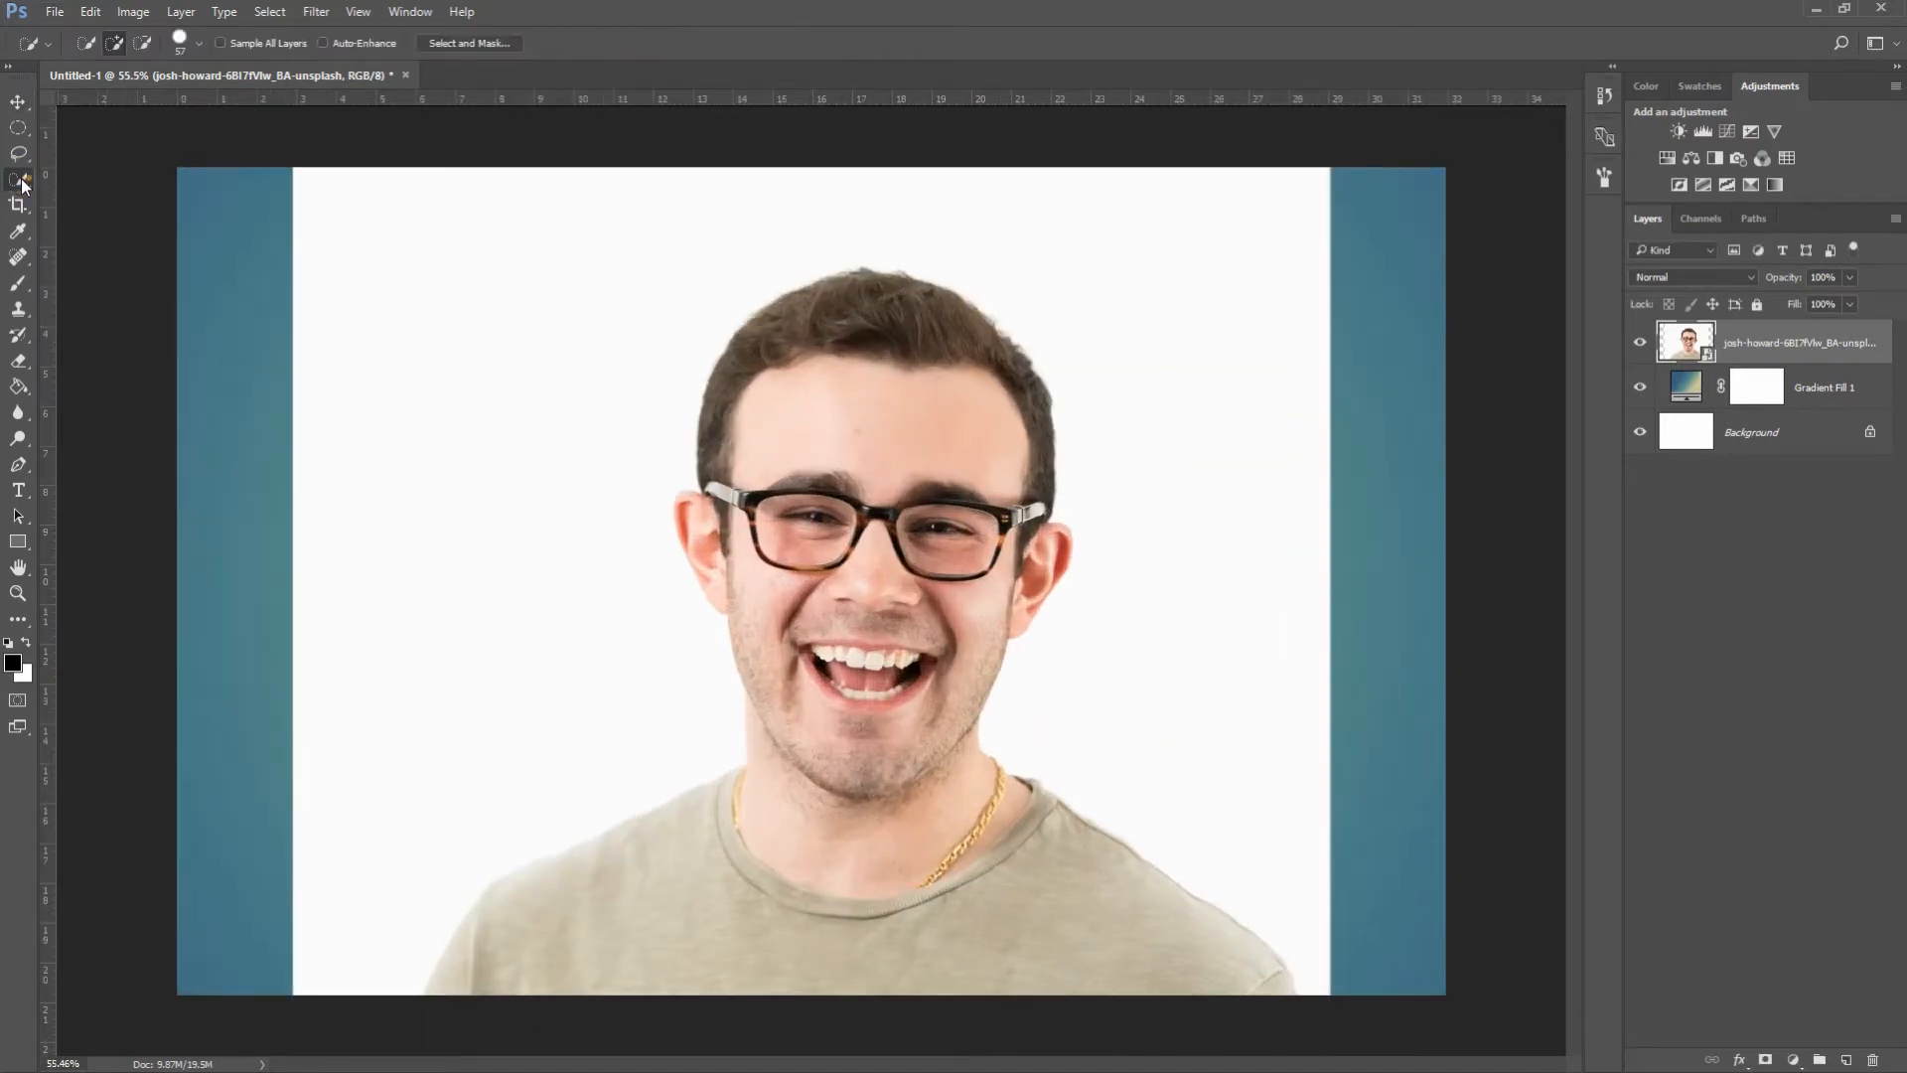
{"action": "left_click", "coordinate": [110, 177]}
{"action": "mouse_move", "coordinate": [864, 311]}
{"action": "left_mouse_down"}
{"action": "mouse_move", "coordinate": [932, 450]}
{"action": "mouse_move", "coordinate": [836, 531]}
{"action": "mouse_move", "coordinate": [716, 527]}
{"action": "mouse_move", "coordinate": [732, 569]}
{"action": "mouse_move", "coordinate": [942, 544]}
{"action": "mouse_move", "coordinate": [939, 579]}
{"action": "mouse_move", "coordinate": [1019, 556]}
{"action": "mouse_move", "coordinate": [892, 642]}
{"action": "mouse_move", "coordinate": [867, 767]}
{"action": "mouse_move", "coordinate": [874, 797]}
{"action": "mouse_move", "coordinate": [992, 811]}
{"action": "mouse_move", "coordinate": [722, 811]}
{"action": "mouse_move", "coordinate": [998, 886]}
{"action": "left_mouse_up"}
{"action": "left_click", "coordinate": [1764, 1060]}
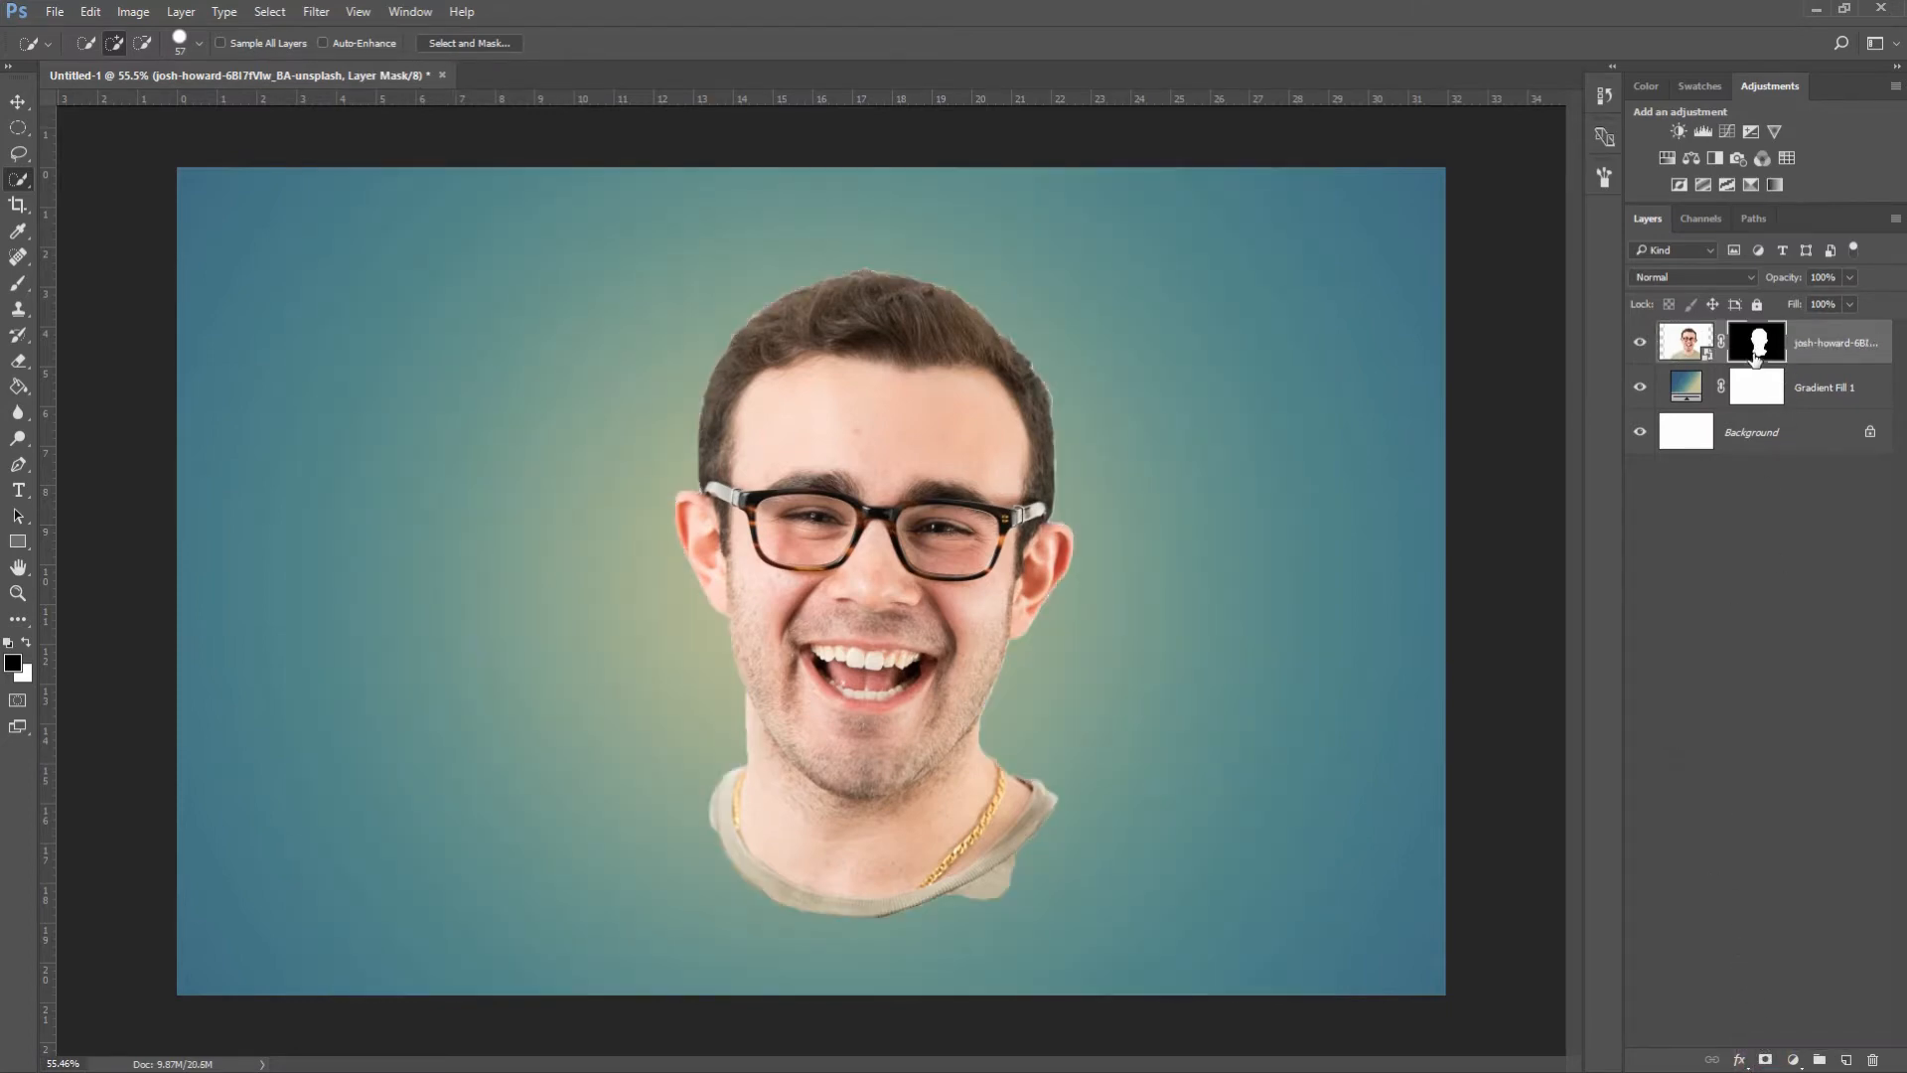
- Paint black on the portrait's layer mask with a soft 120 px brush to hide the neck and shirt collar
{"action": "left_click", "coordinate": [18, 282]}
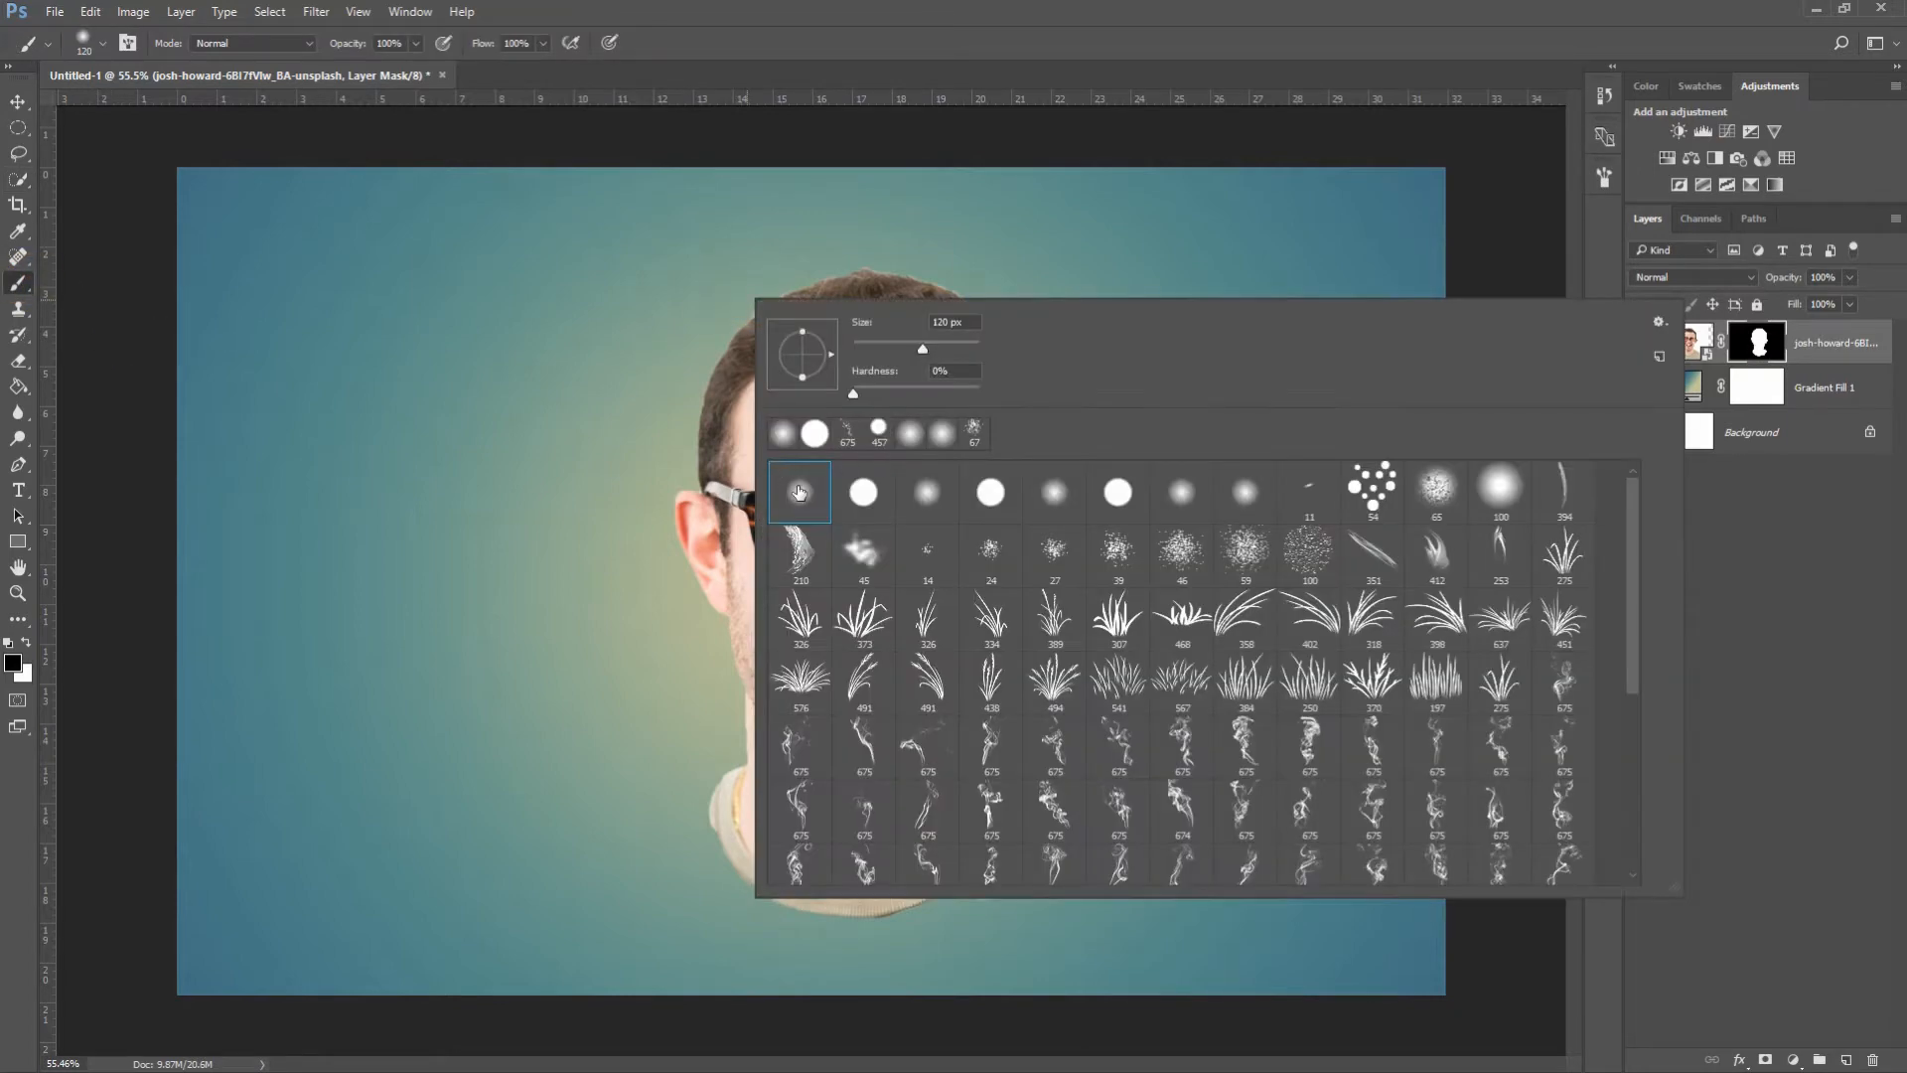
{"action": "left_click", "coordinate": [333, 40]}
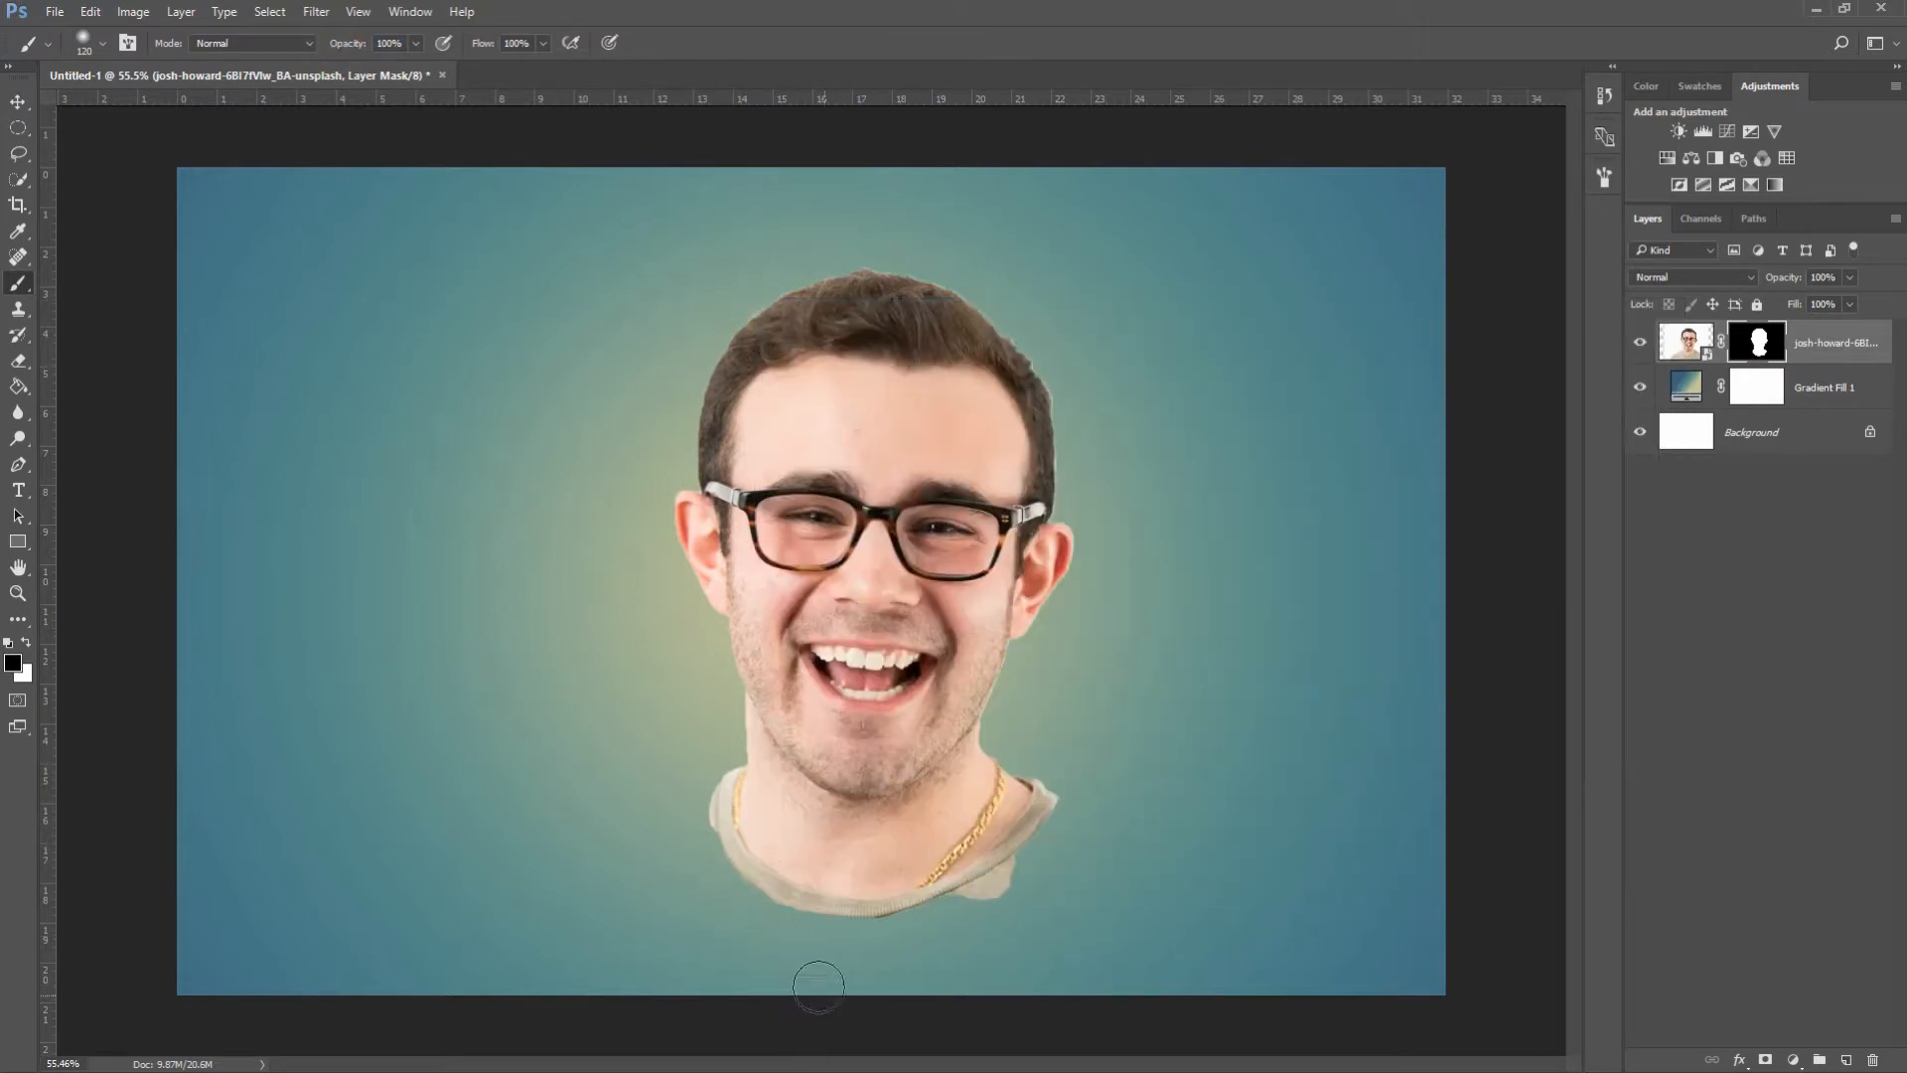
{"action": "mouse_move", "coordinate": [724, 873]}
{"action": "left_mouse_down"}
{"action": "mouse_move", "coordinate": [906, 905]}
{"action": "mouse_move", "coordinate": [1017, 749]}
{"action": "mouse_move", "coordinate": [1023, 795]}
{"action": "left_mouse_up"}
{"action": "mouse_move", "coordinate": [712, 695]}
{"action": "left_mouse_down"}
{"action": "mouse_move", "coordinate": [764, 780]}
{"action": "mouse_move", "coordinate": [728, 710]}
{"action": "mouse_move", "coordinate": [711, 852]}
{"action": "mouse_move", "coordinate": [907, 853]}
{"action": "mouse_move", "coordinate": [969, 774]}
{"action": "mouse_move", "coordinate": [795, 801]}
{"action": "mouse_move", "coordinate": [806, 856]}
{"action": "mouse_move", "coordinate": [813, 808]}
{"action": "mouse_move", "coordinate": [973, 762]}
{"action": "mouse_move", "coordinate": [982, 734]}
{"action": "mouse_move", "coordinate": [1023, 770]}
{"action": "left_mouse_up"}
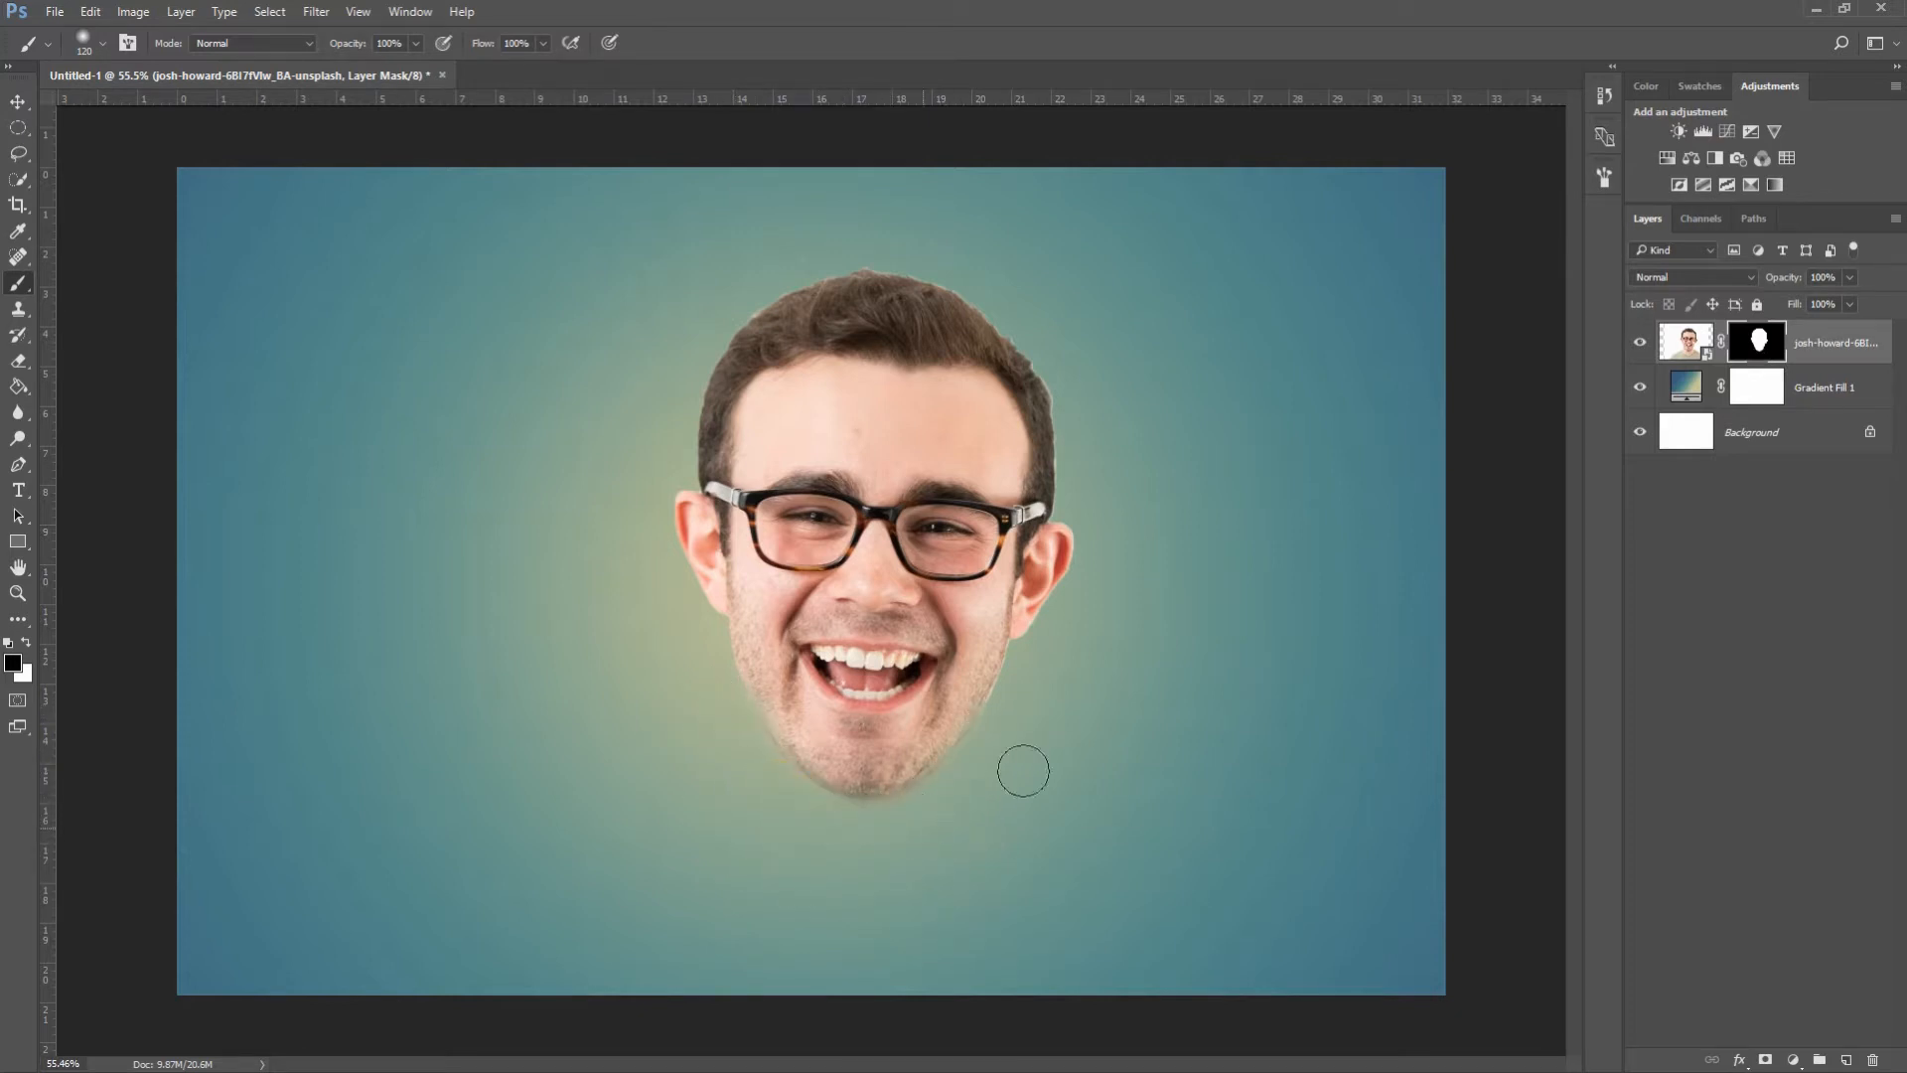
- Move the cut-out head to the centre of the canvas
{"action": "key", "text": "v"}
{"action": "mouse_move", "coordinate": [865, 413]}
{"action": "left_mouse_down"}
{"action": "mouse_move", "coordinate": [831, 400]}
{"action": "mouse_move", "coordinate": [817, 460]}
{"action": "mouse_move", "coordinate": [841, 415]}
{"action": "left_mouse_up"}
{"action": "scroll", "coordinate": [834, 421], "scroll_direction": "down", "scroll_amount": 2}
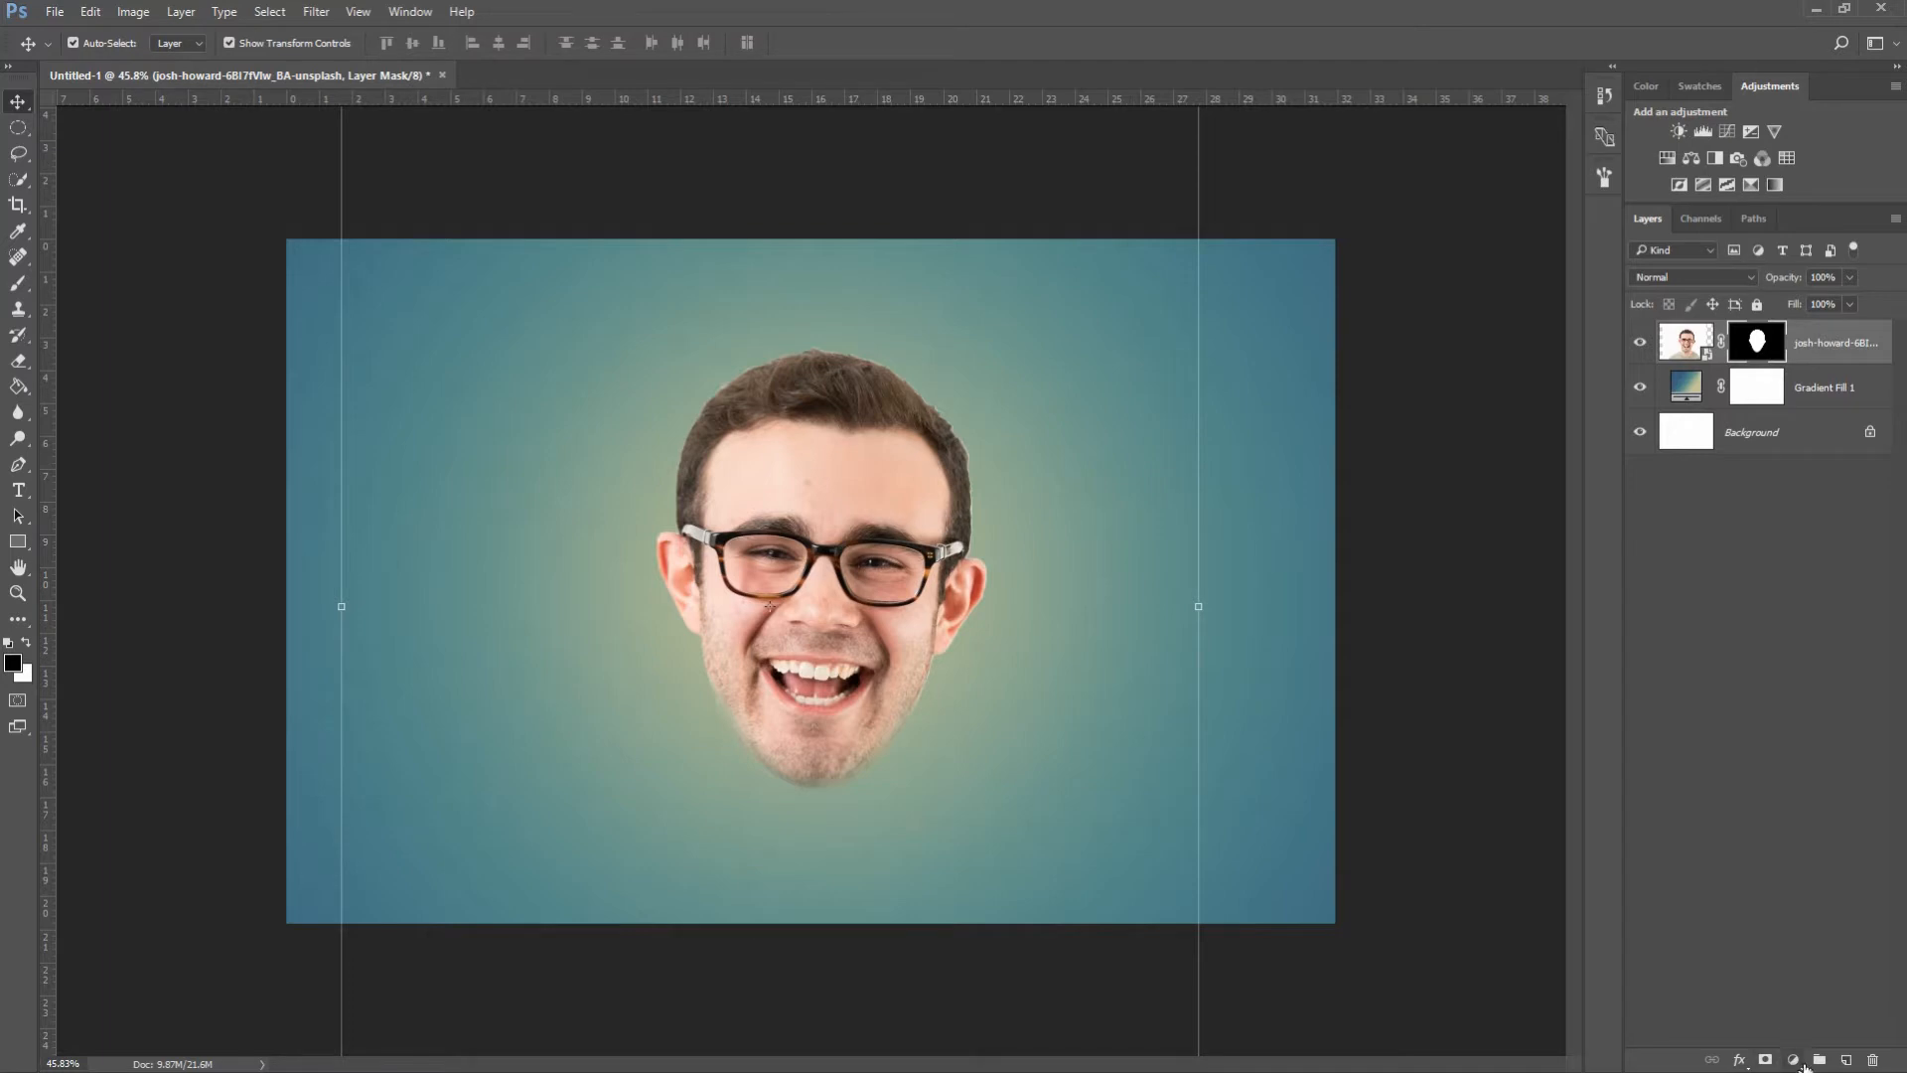
- Add a Black & White adjustment layer clipped to the head layer
{"action": "left_click", "coordinate": [1794, 1060]}
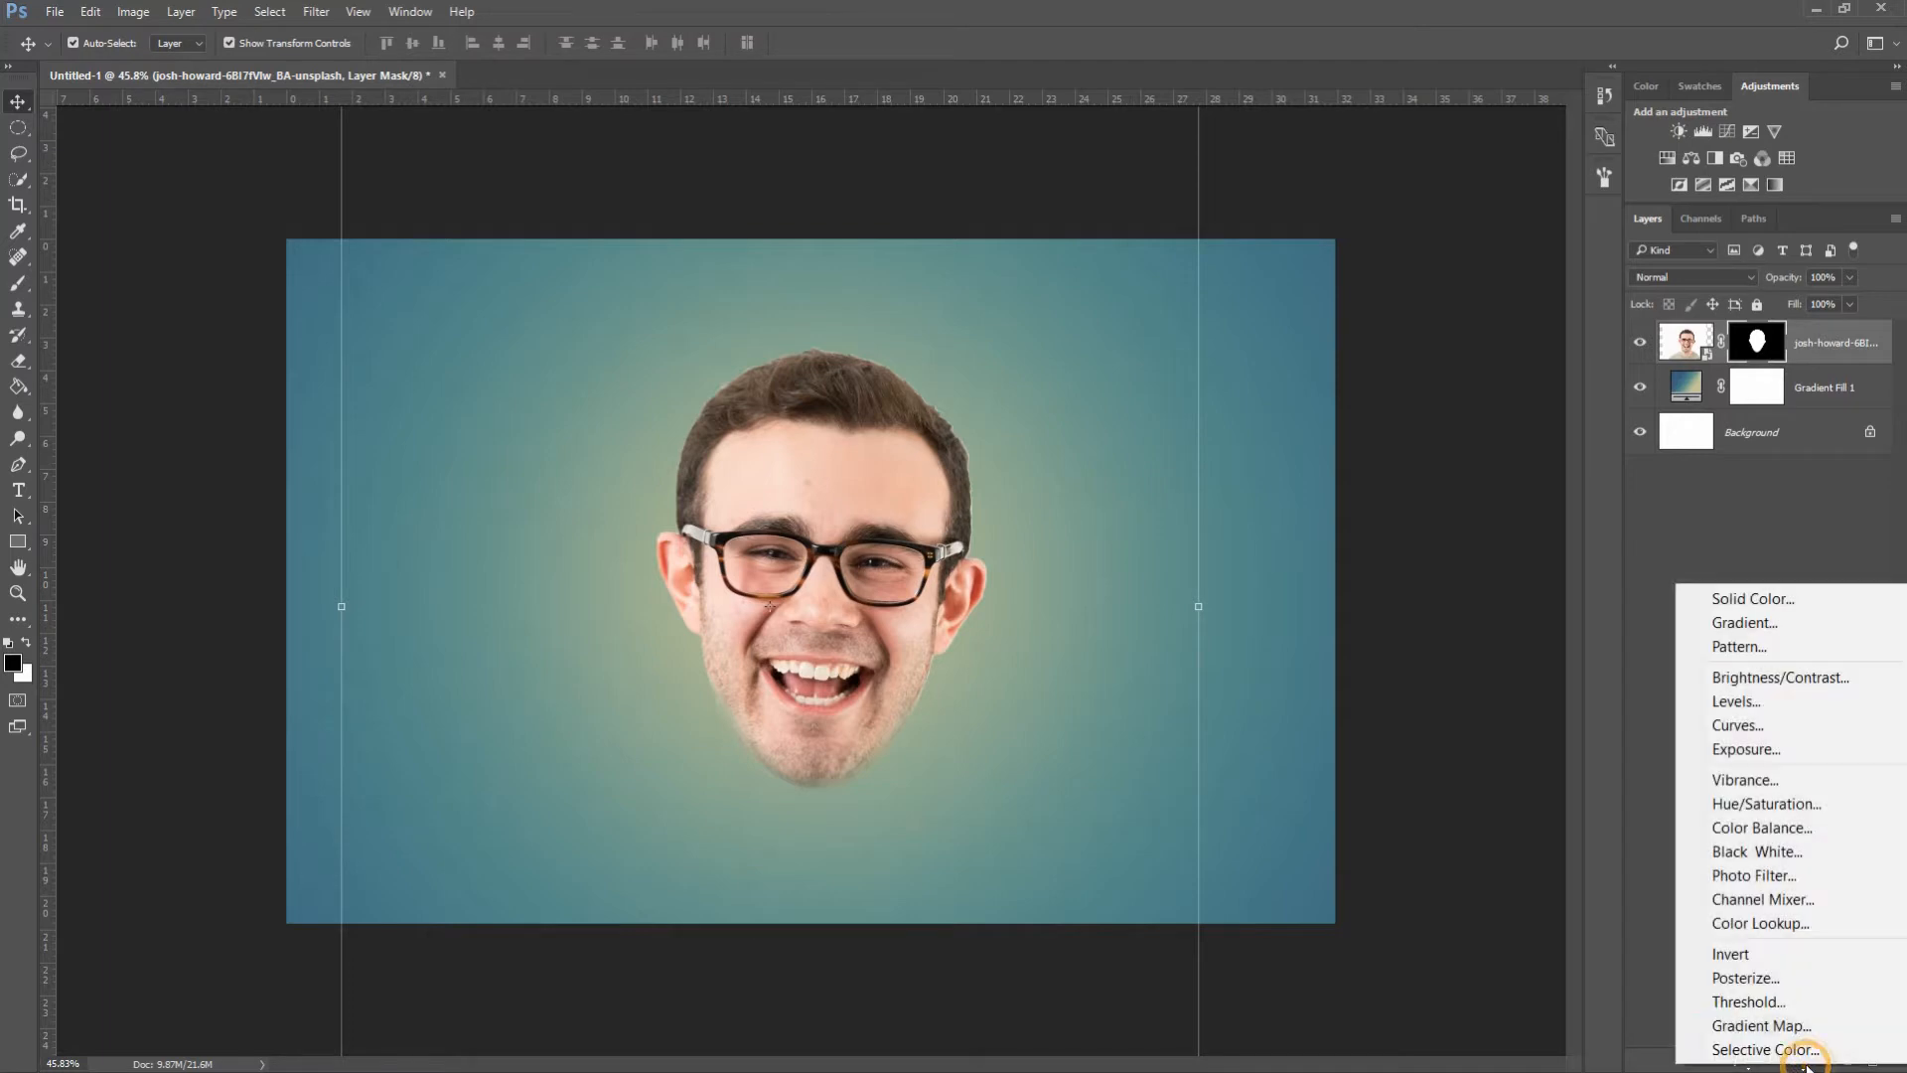
{"action": "left_click", "coordinate": [1778, 850]}
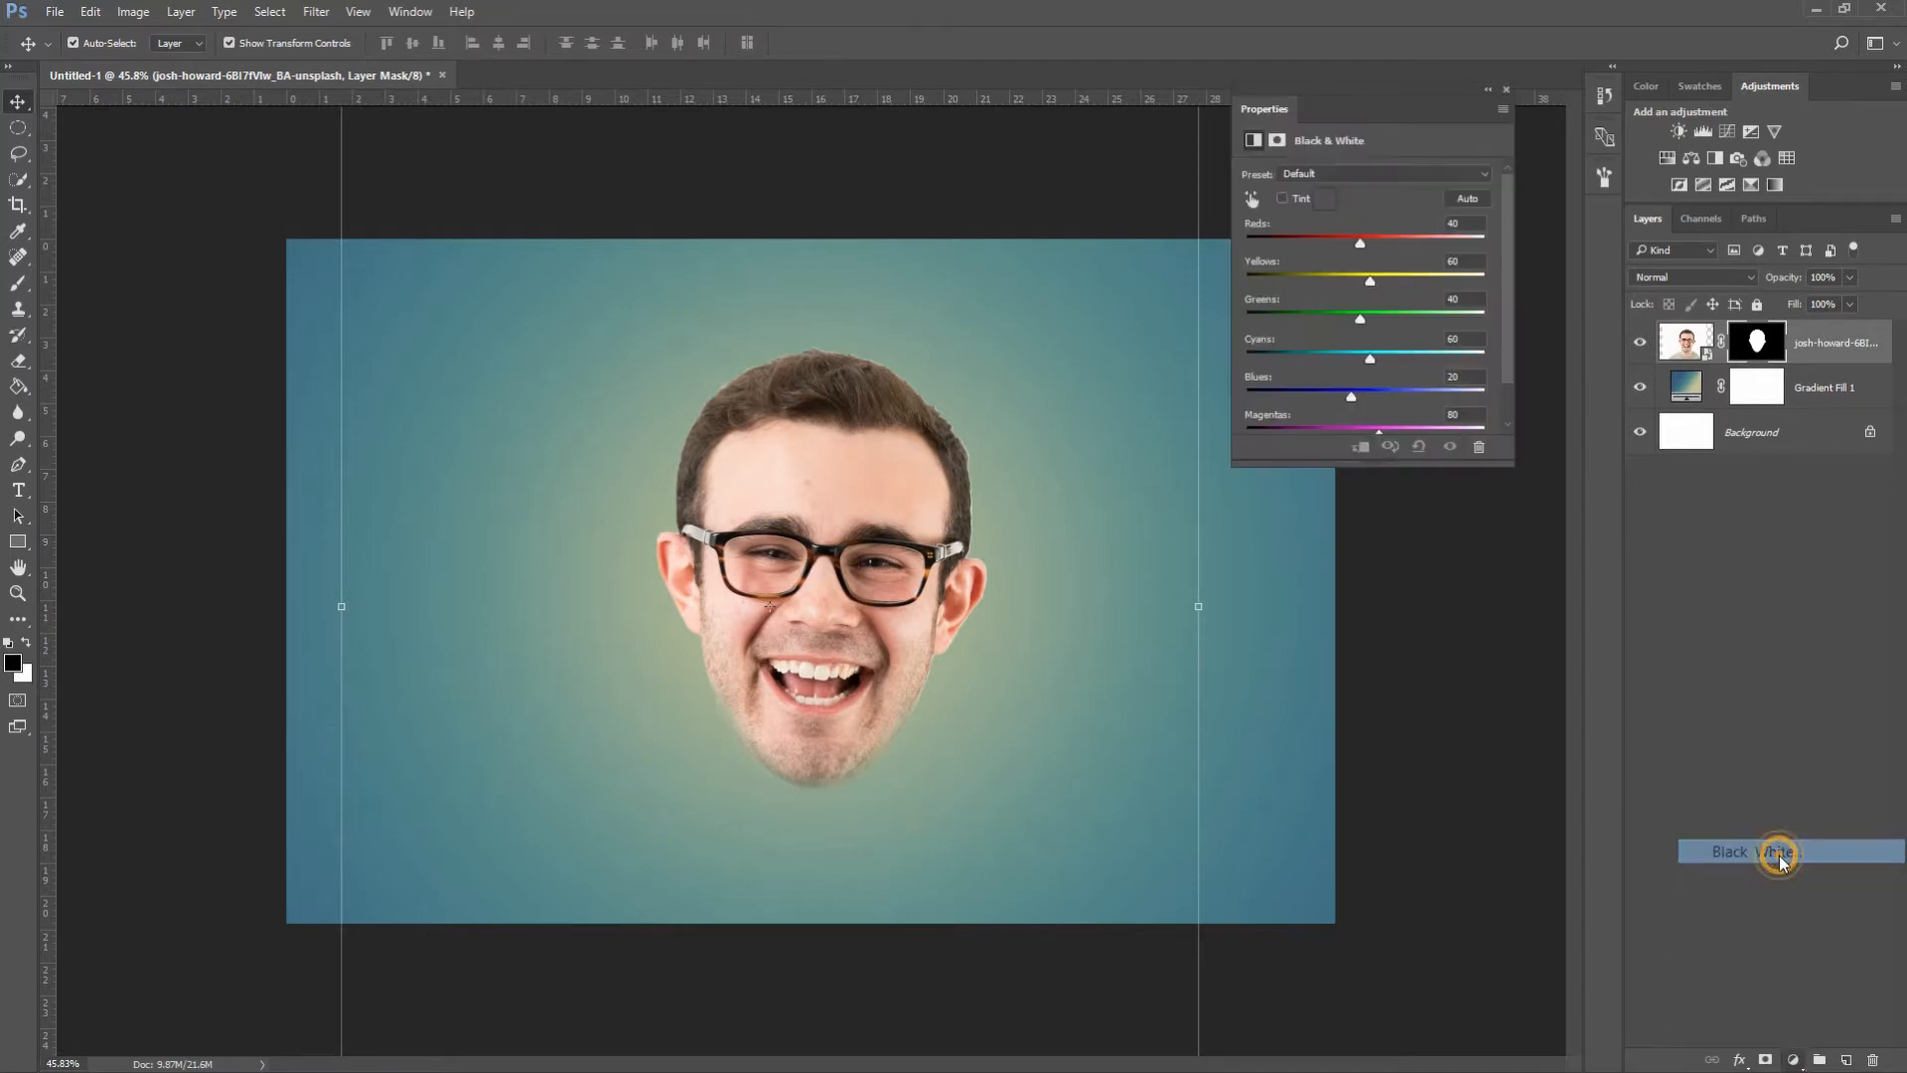
{"action": "left_click", "coordinate": [1362, 448]}
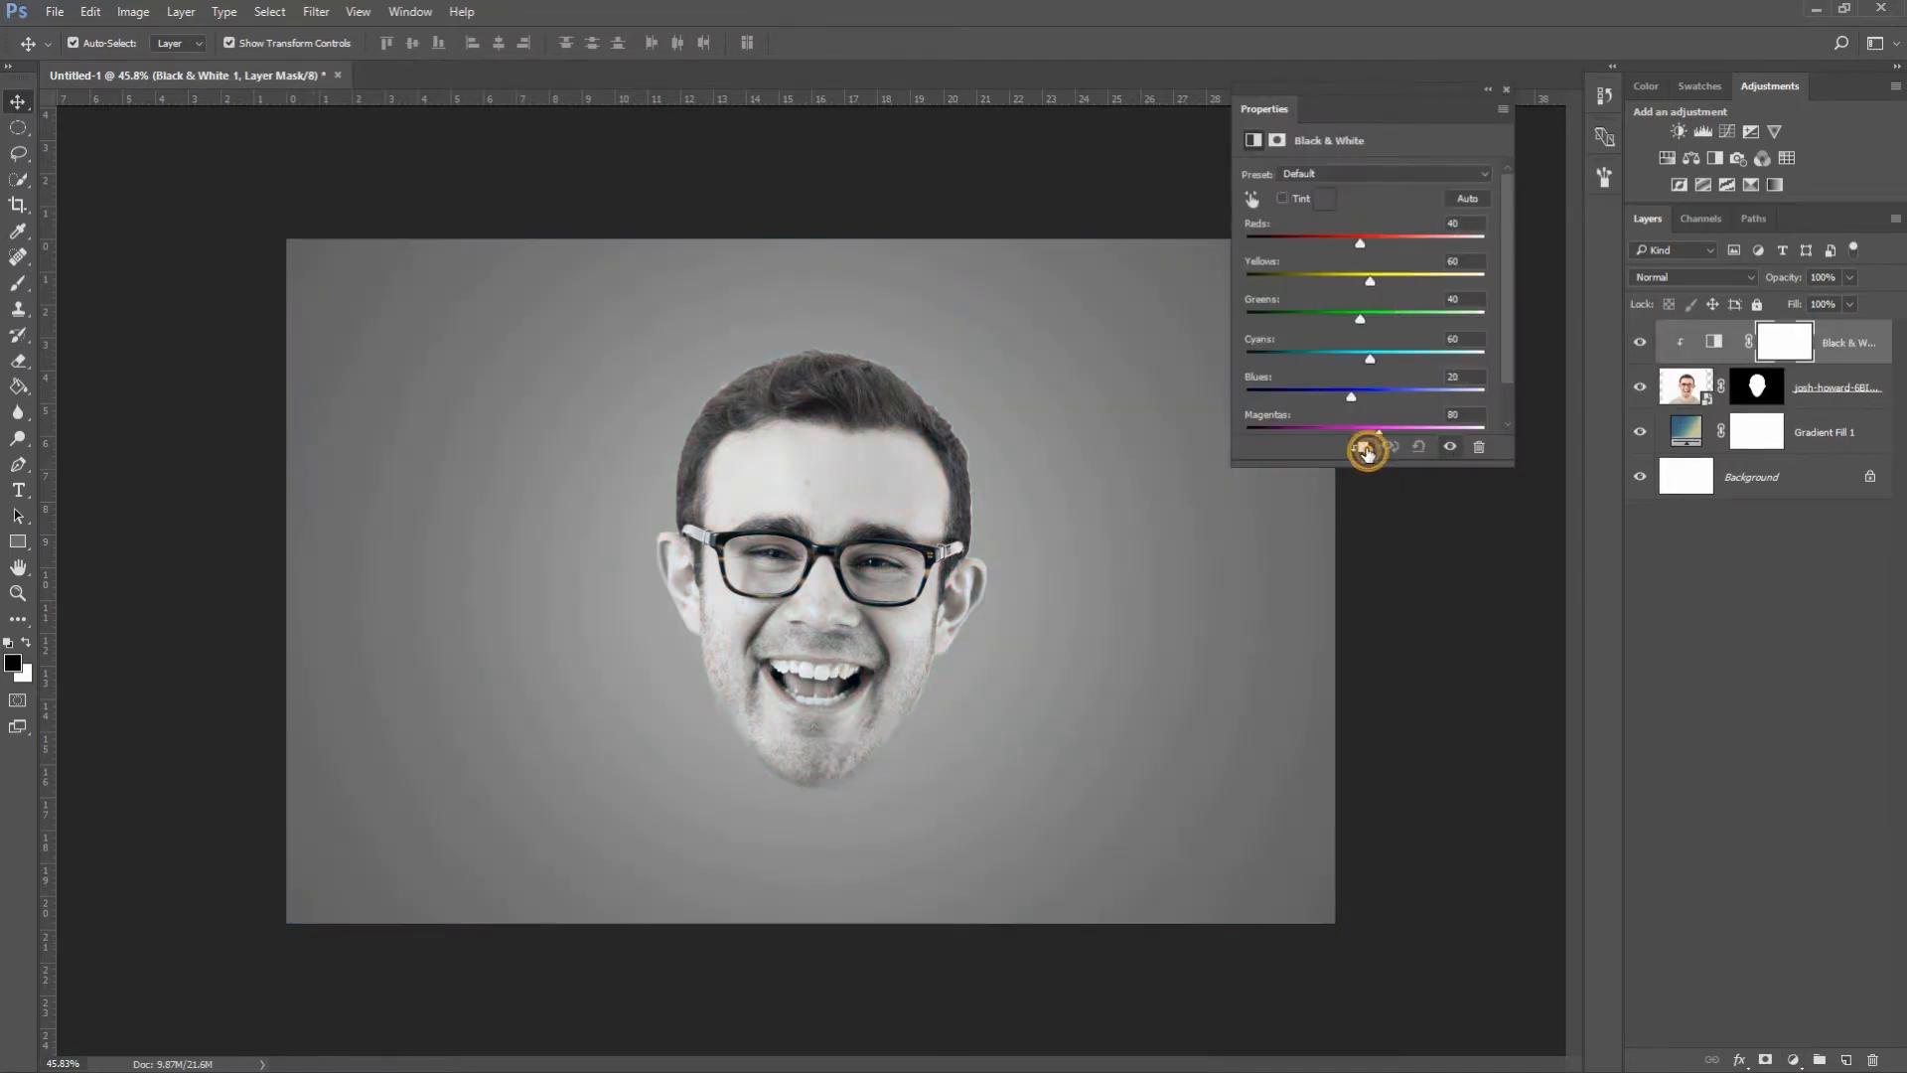
{"action": "left_click", "coordinate": [1507, 88]}
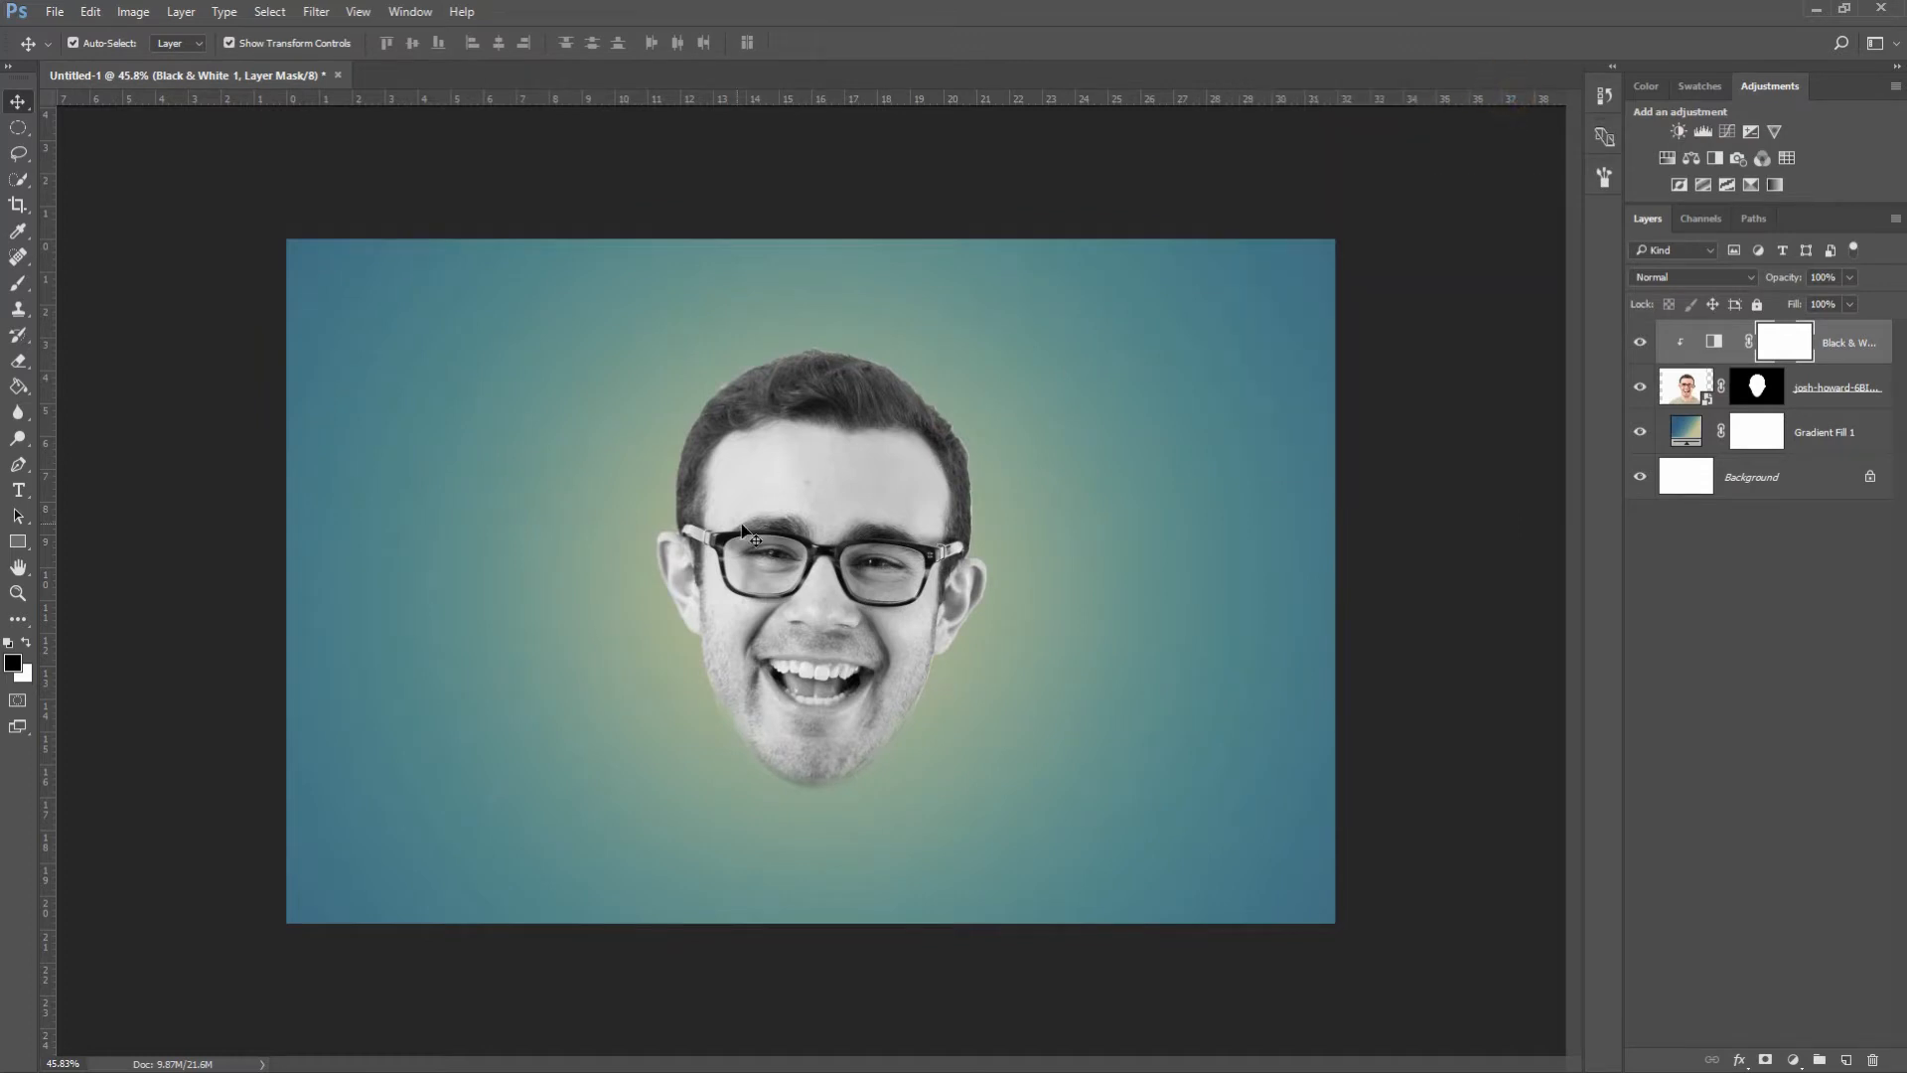
- Rotate the head layer slightly counterclockwise, by about -1.57°
{"action": "scroll", "coordinate": [823, 511], "scroll_direction": "up", "scroll_amount": 1}
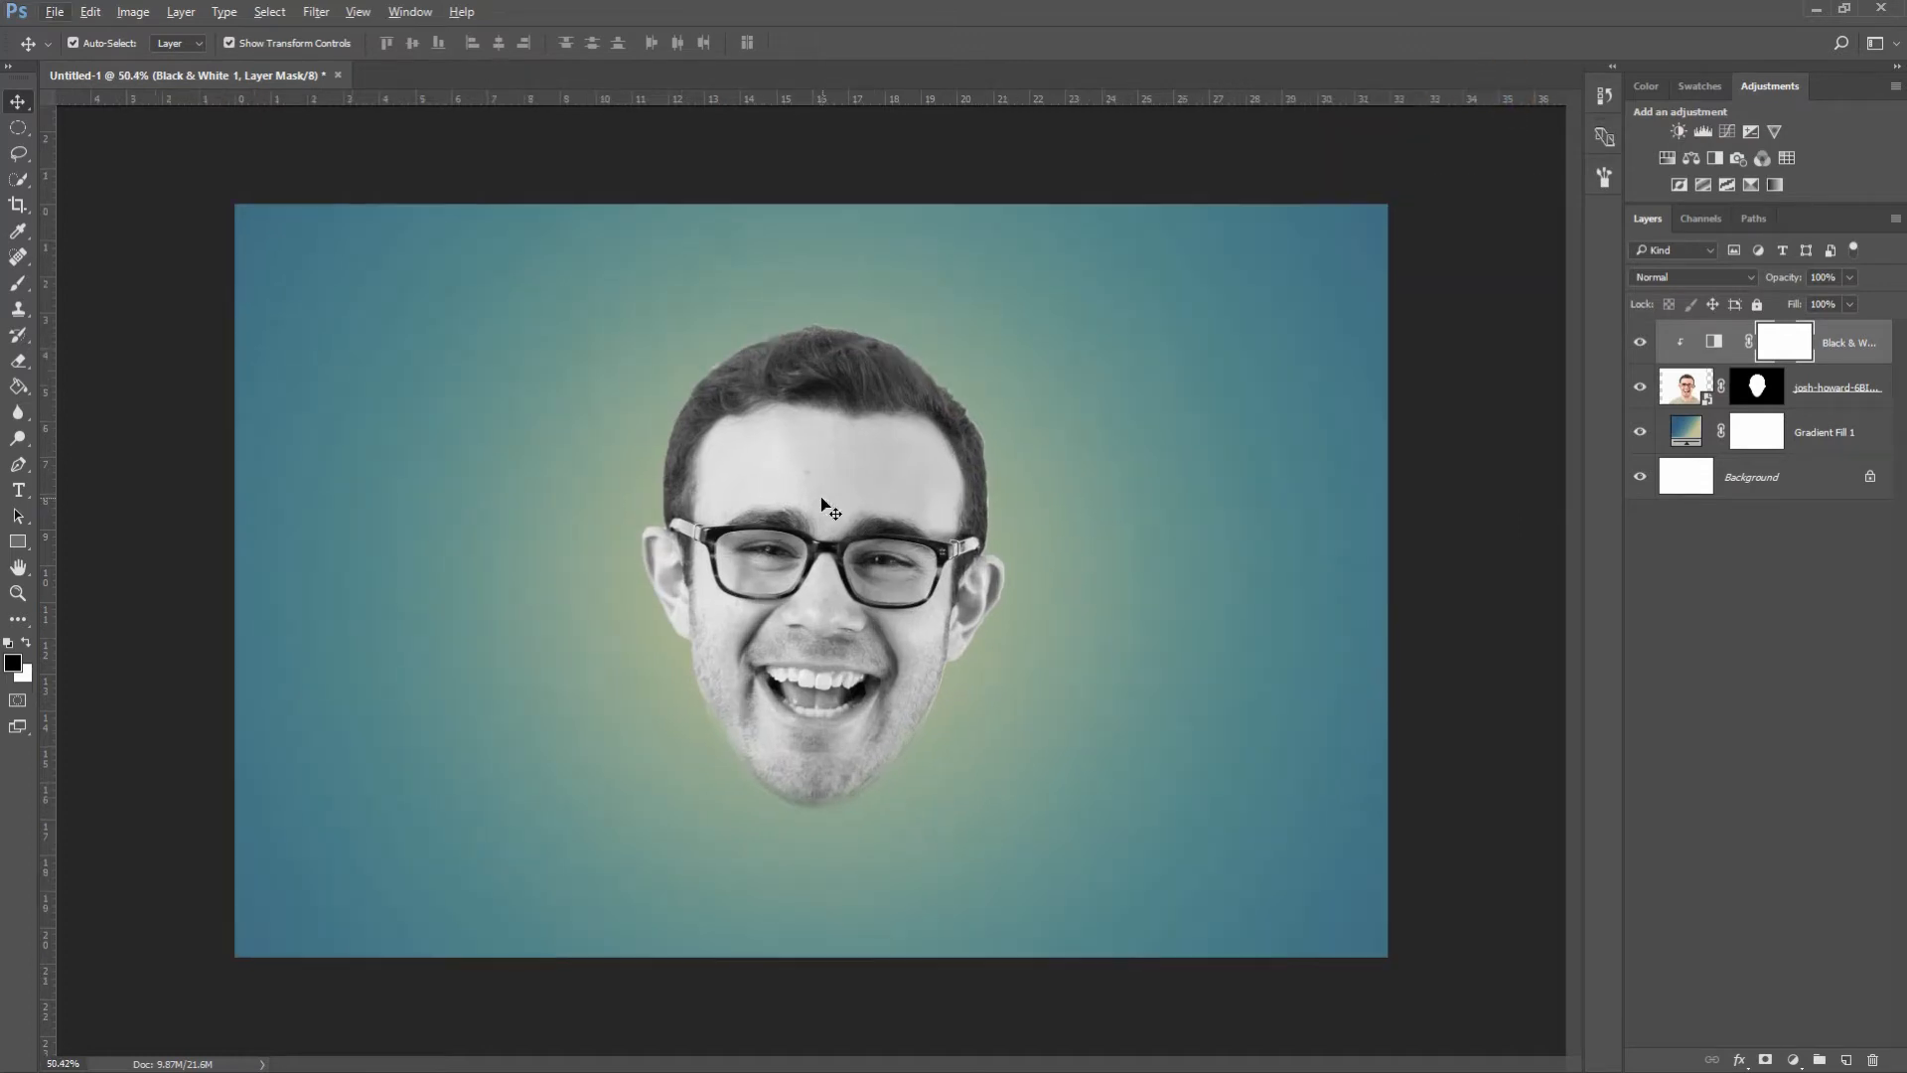
{"action": "left_click", "coordinate": [1832, 352]}
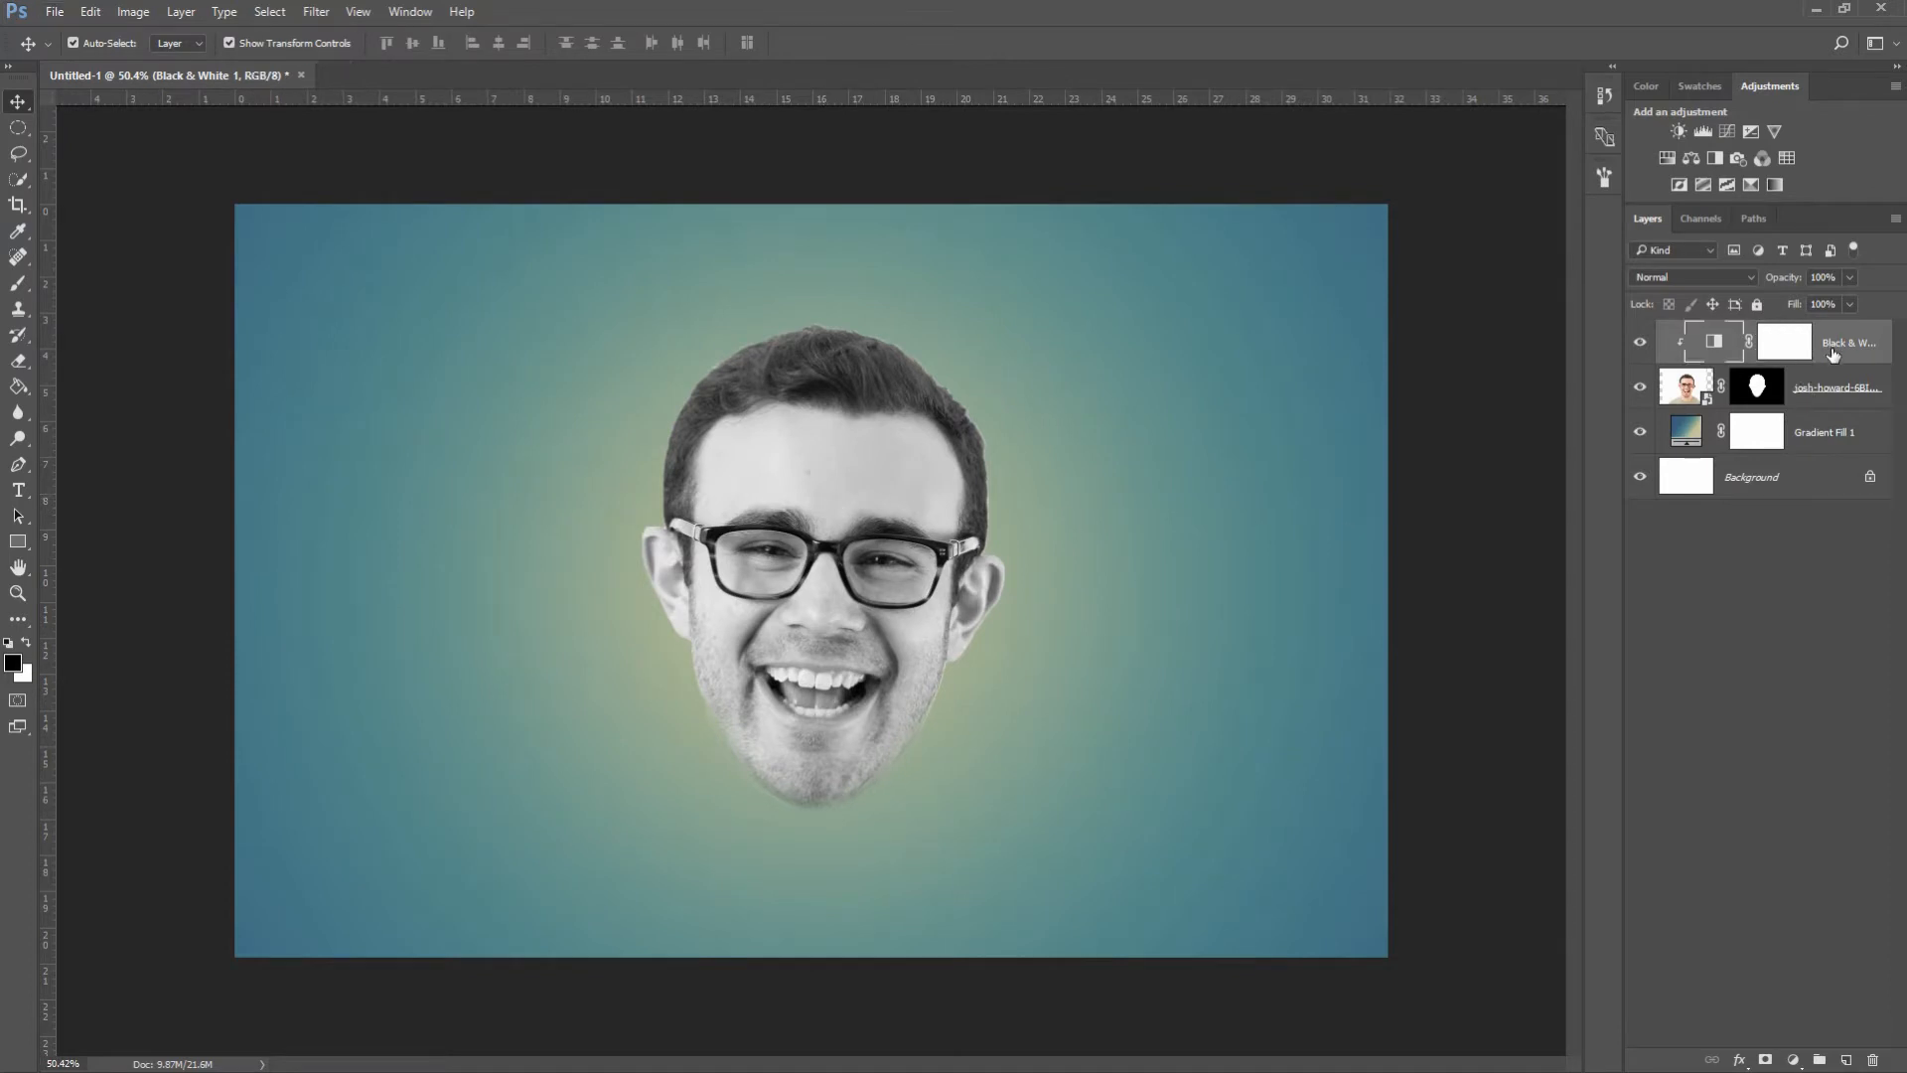
{"action": "left_click", "coordinate": [1819, 383]}
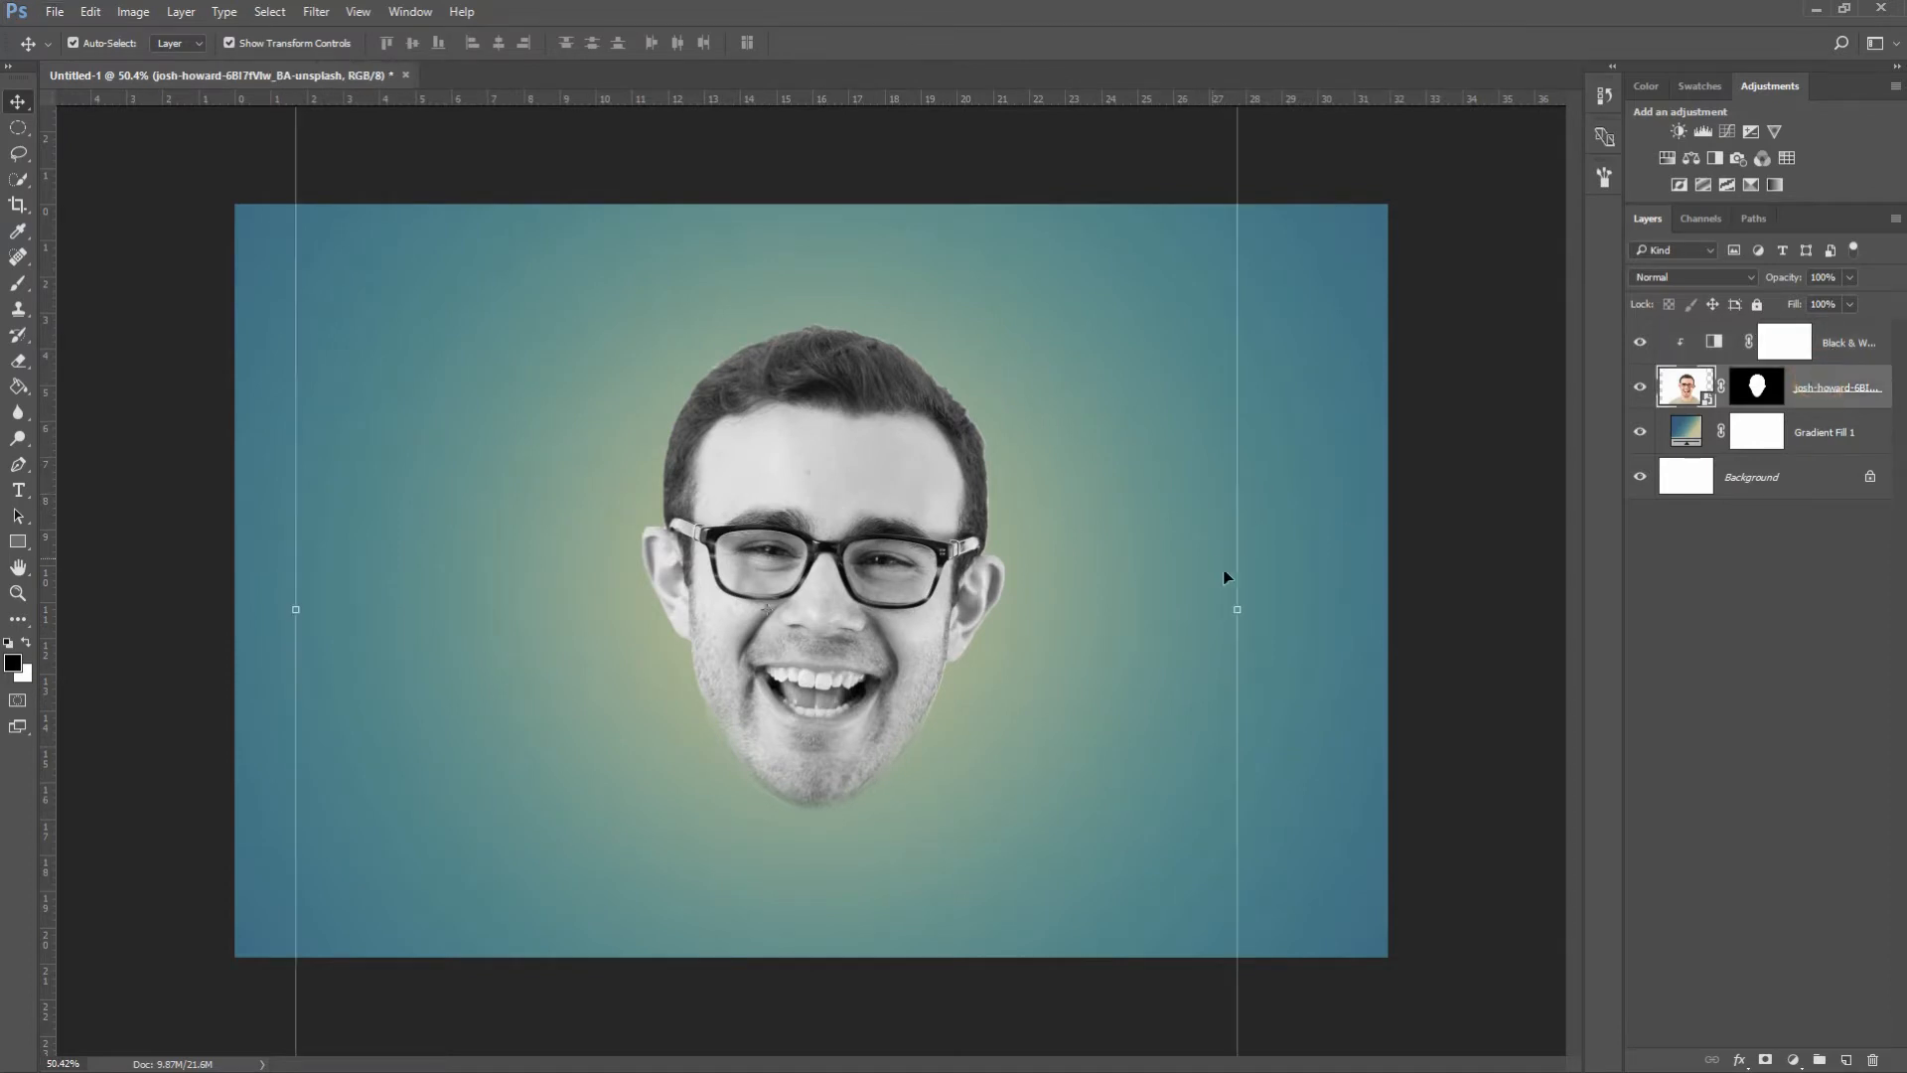
{"action": "left_click", "coordinate": [1246, 602]}
{"action": "left_click_drag", "start_coordinate": [1253, 602], "coordinate": [1274, 583]}
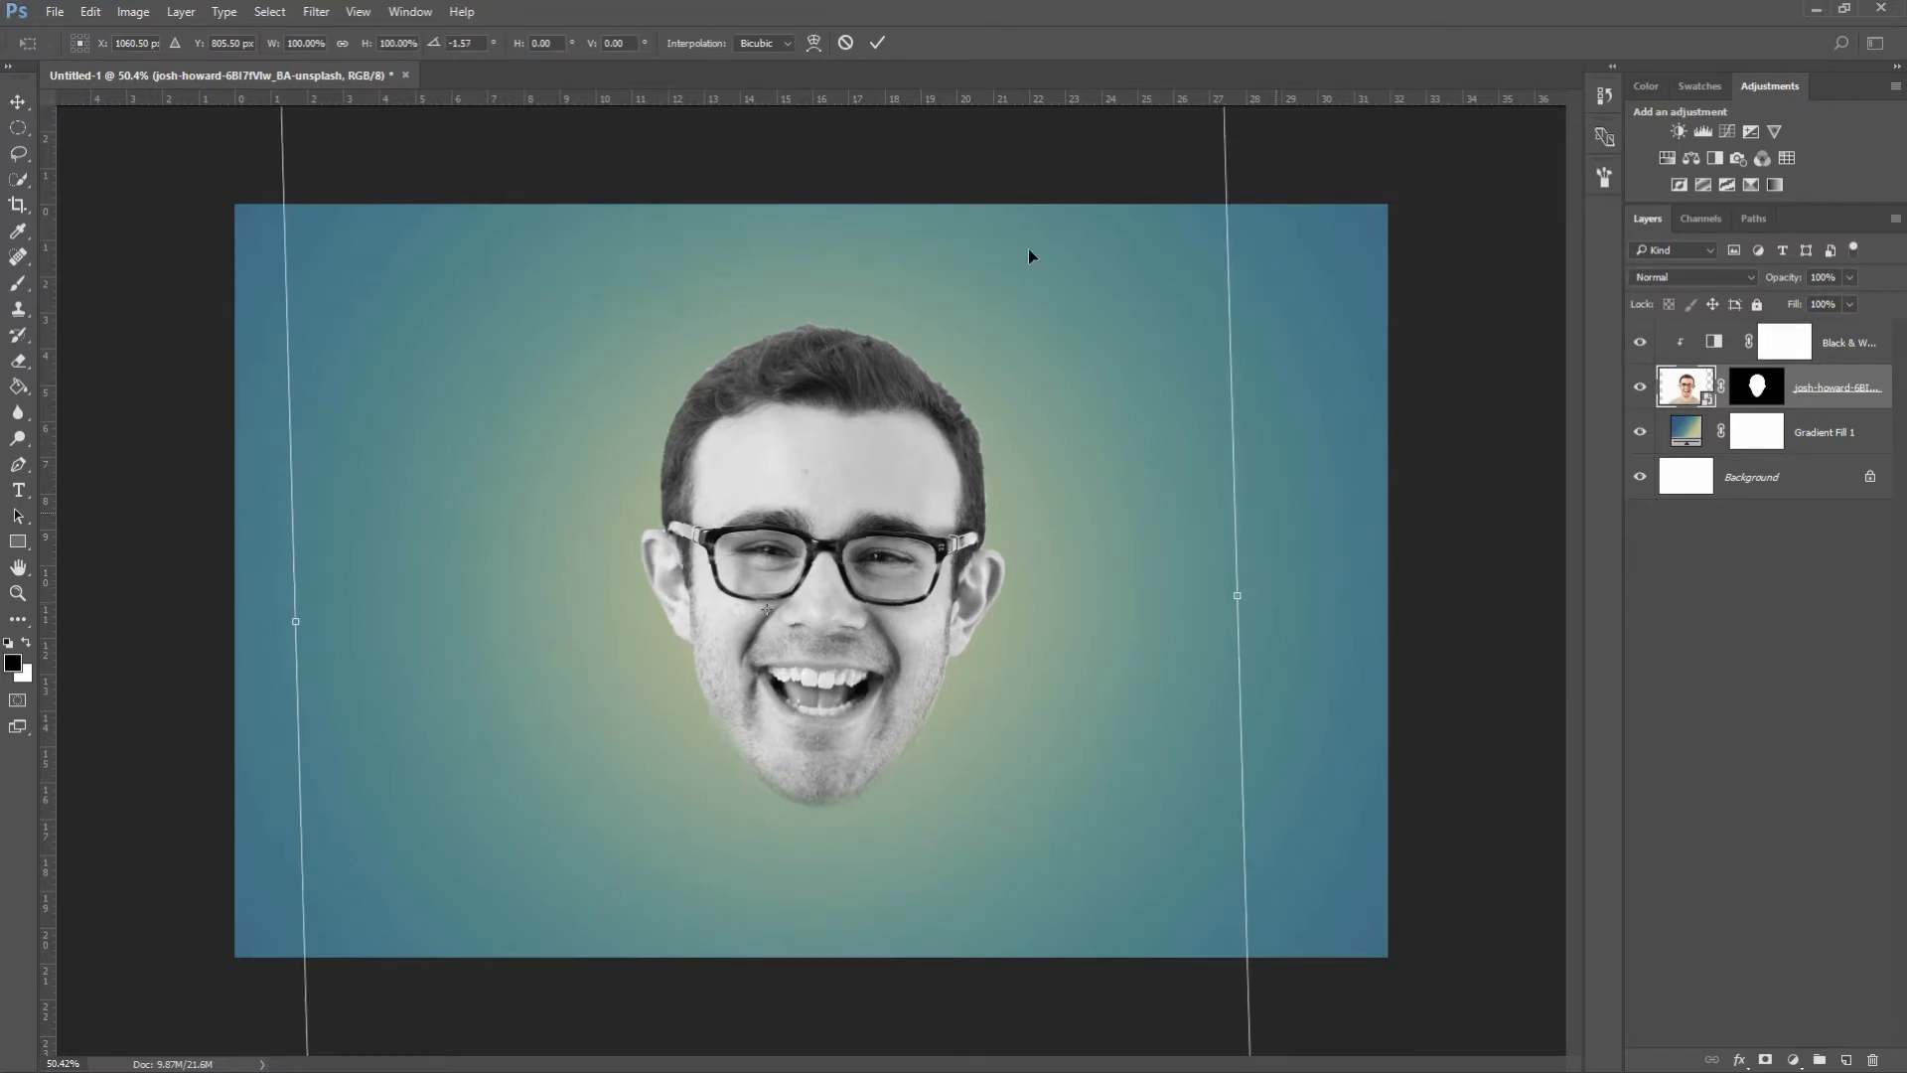
{"action": "left_click", "coordinate": [886, 42]}
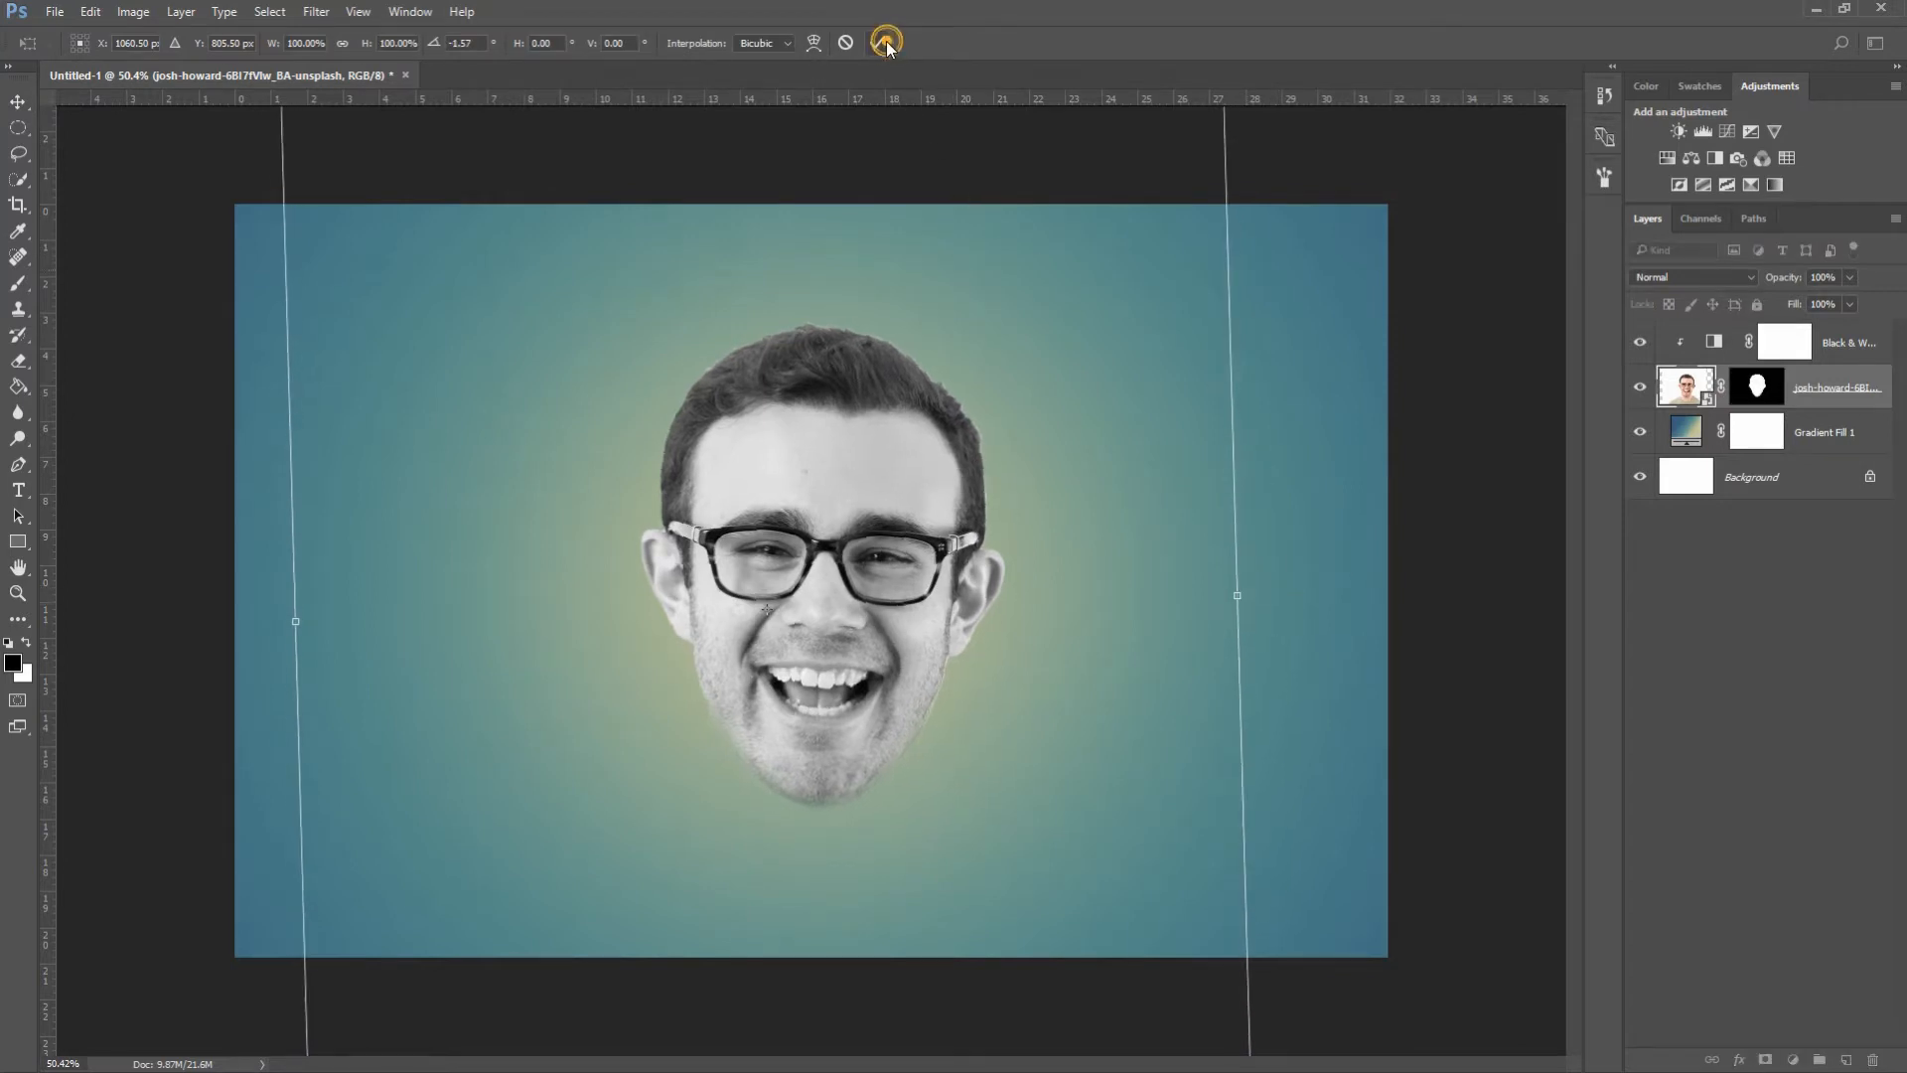
- Add a new layer above the gradient fill and paint one soft black 120 px brush dab beneath the chin
{"action": "left_click", "coordinate": [1837, 429]}
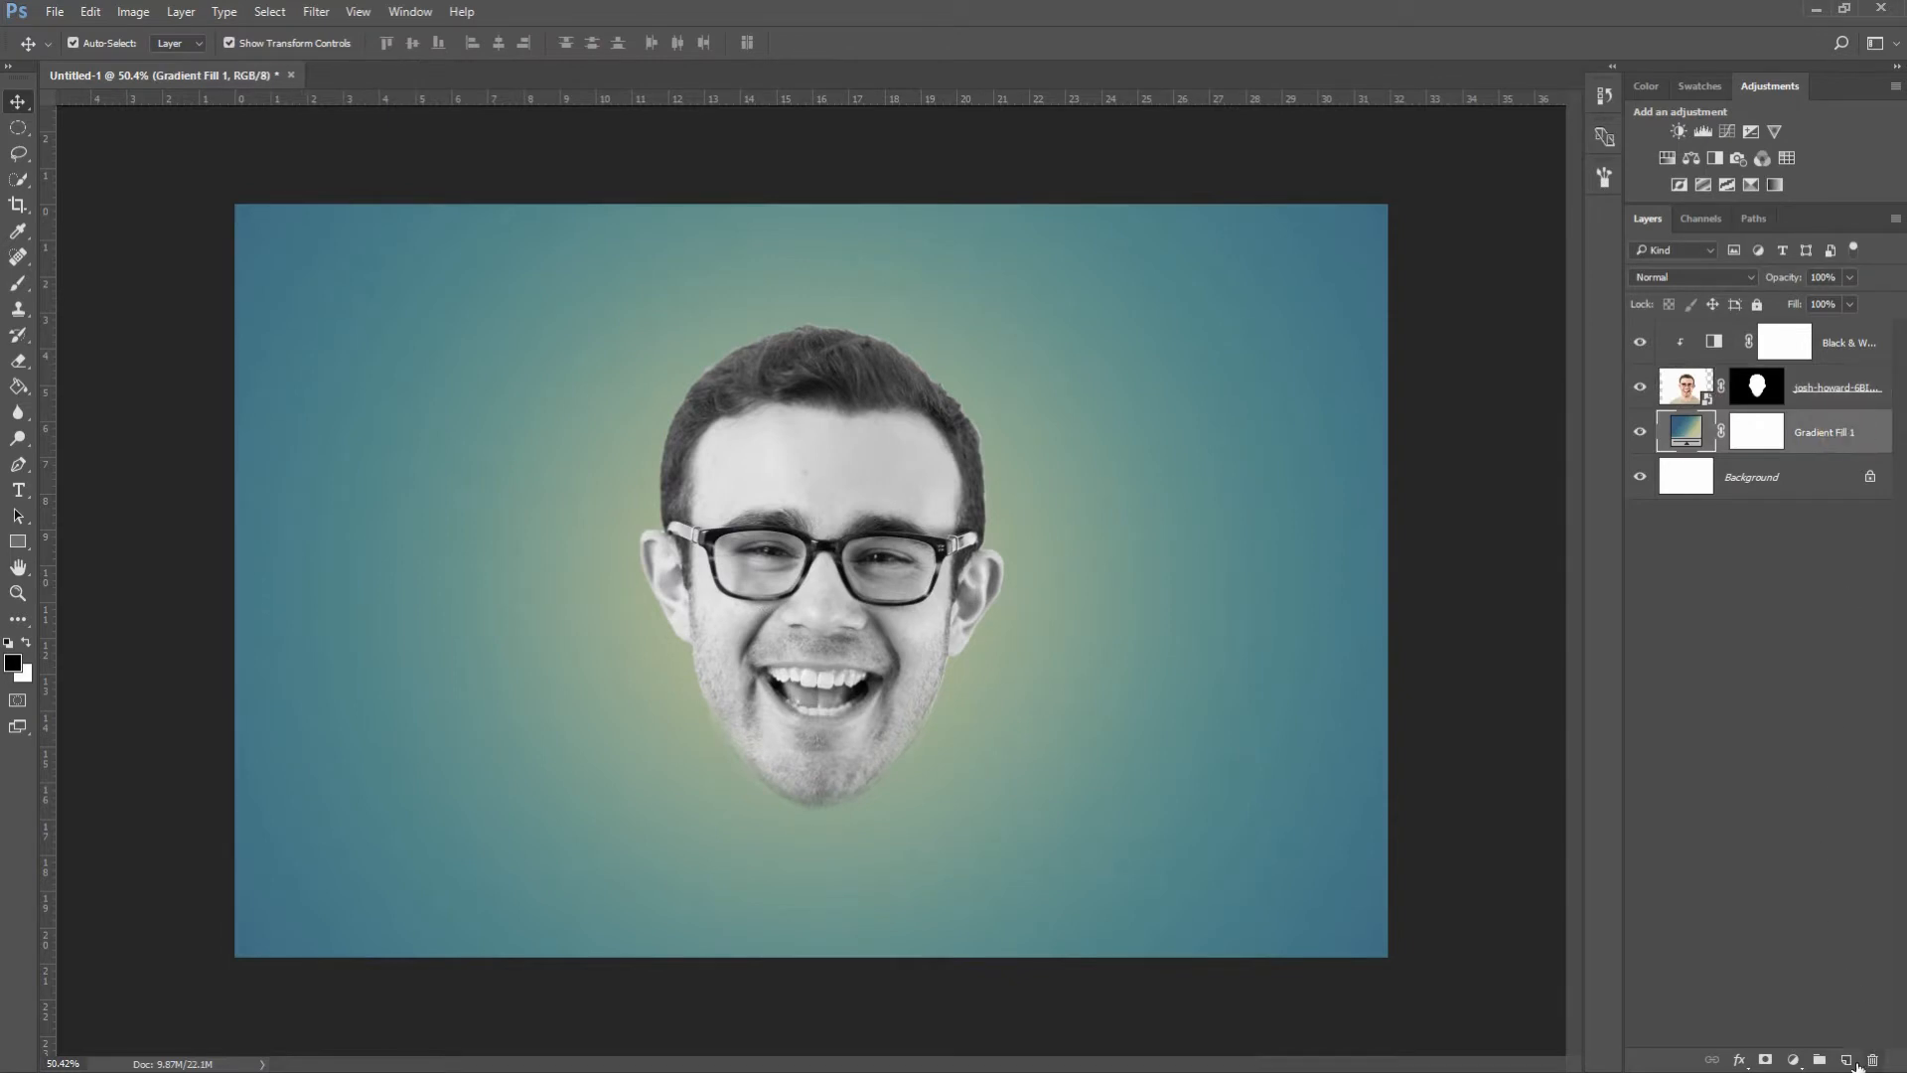
{"action": "left_click", "coordinate": [1848, 1061]}
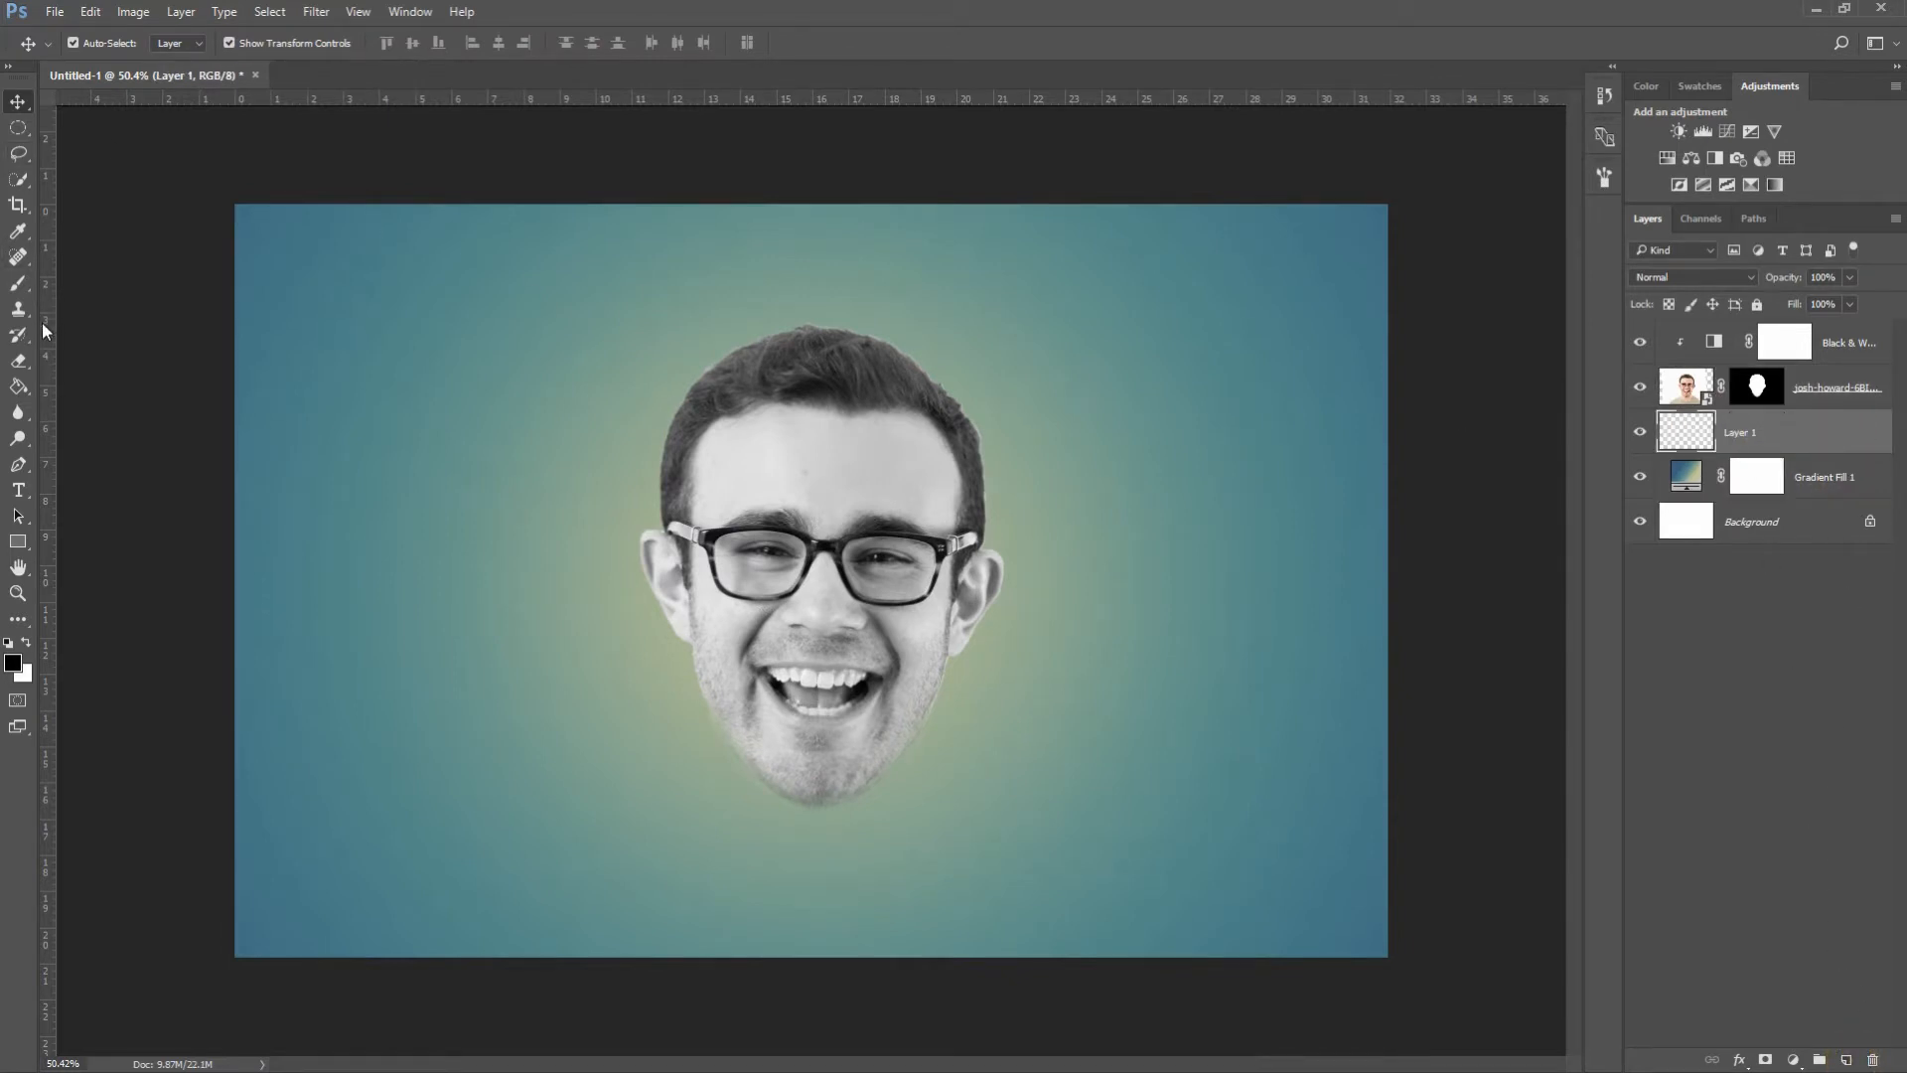
{"action": "left_click", "coordinate": [17, 282]}
{"action": "right_click", "coordinate": [784, 370]}
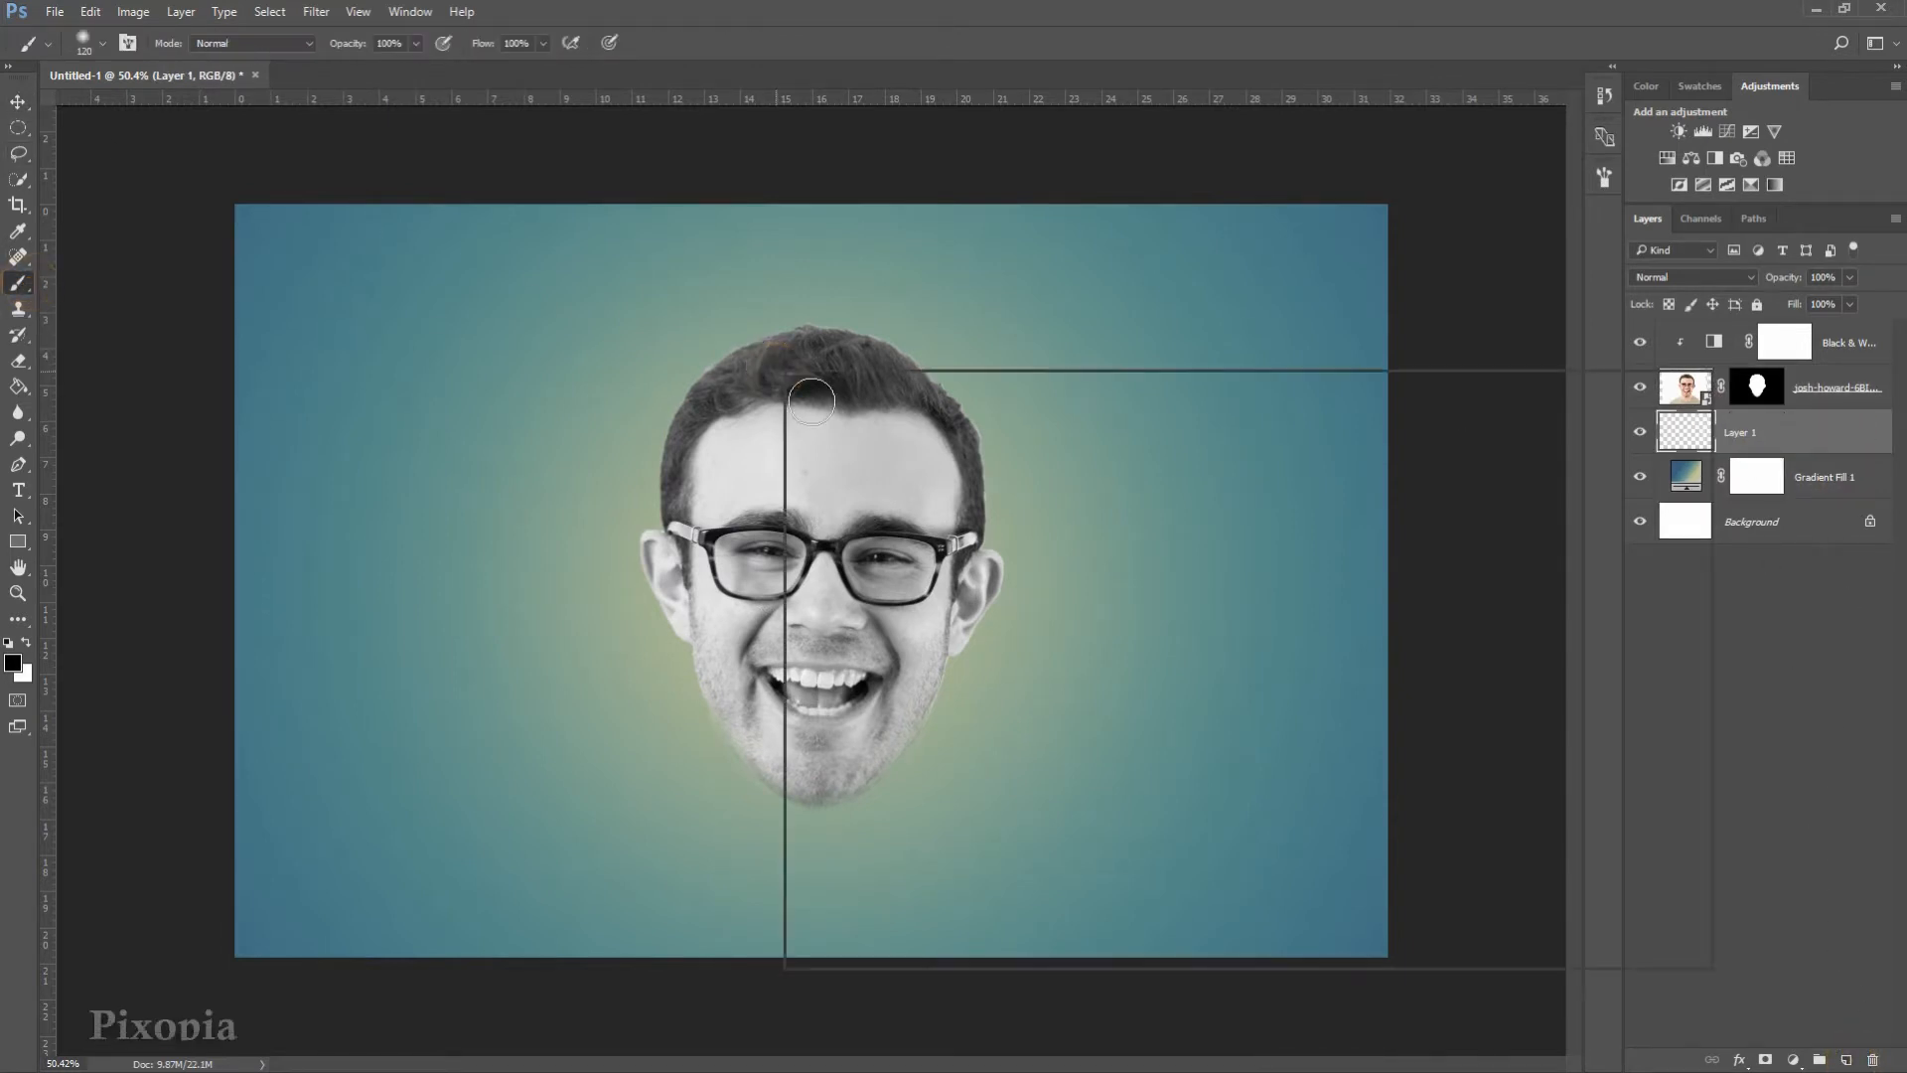
{"action": "left_click", "coordinate": [837, 574]}
{"action": "left_click", "coordinate": [897, 40]}
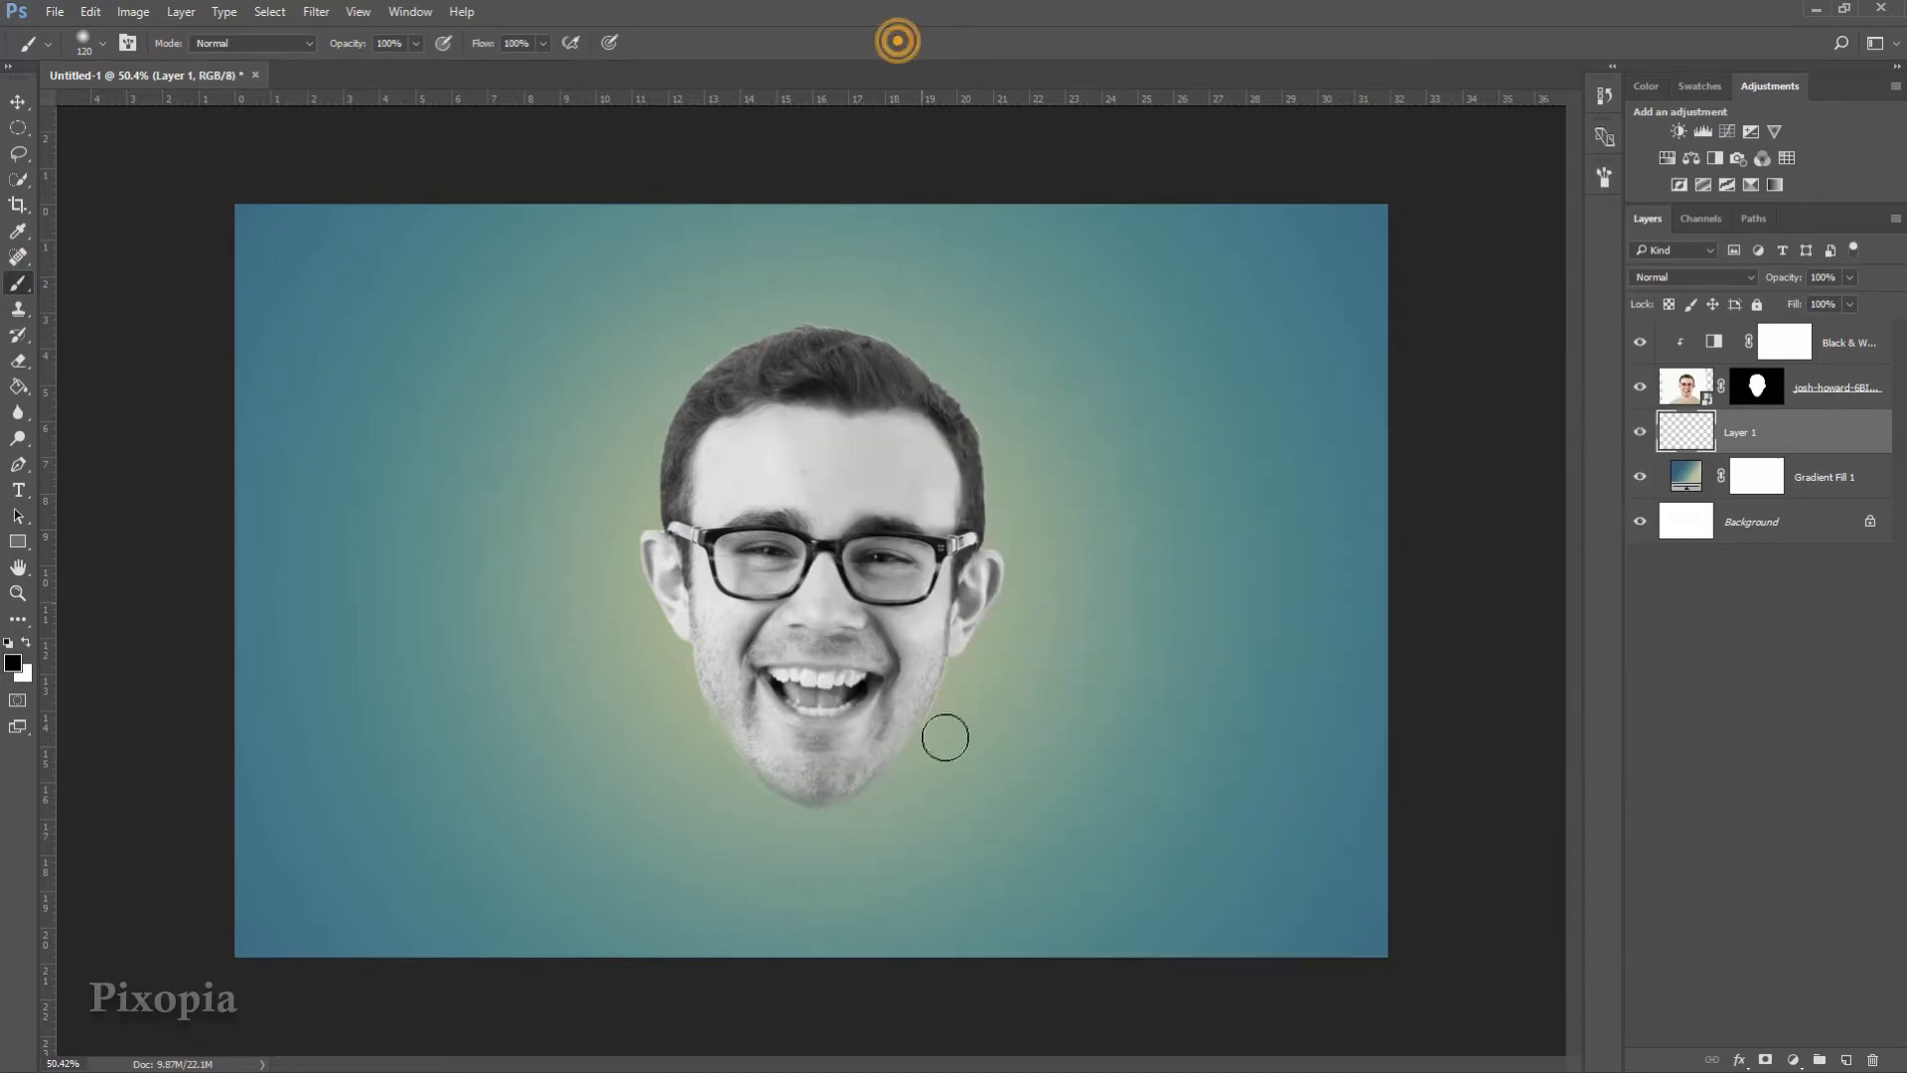
{"action": "left_click", "coordinate": [796, 834]}
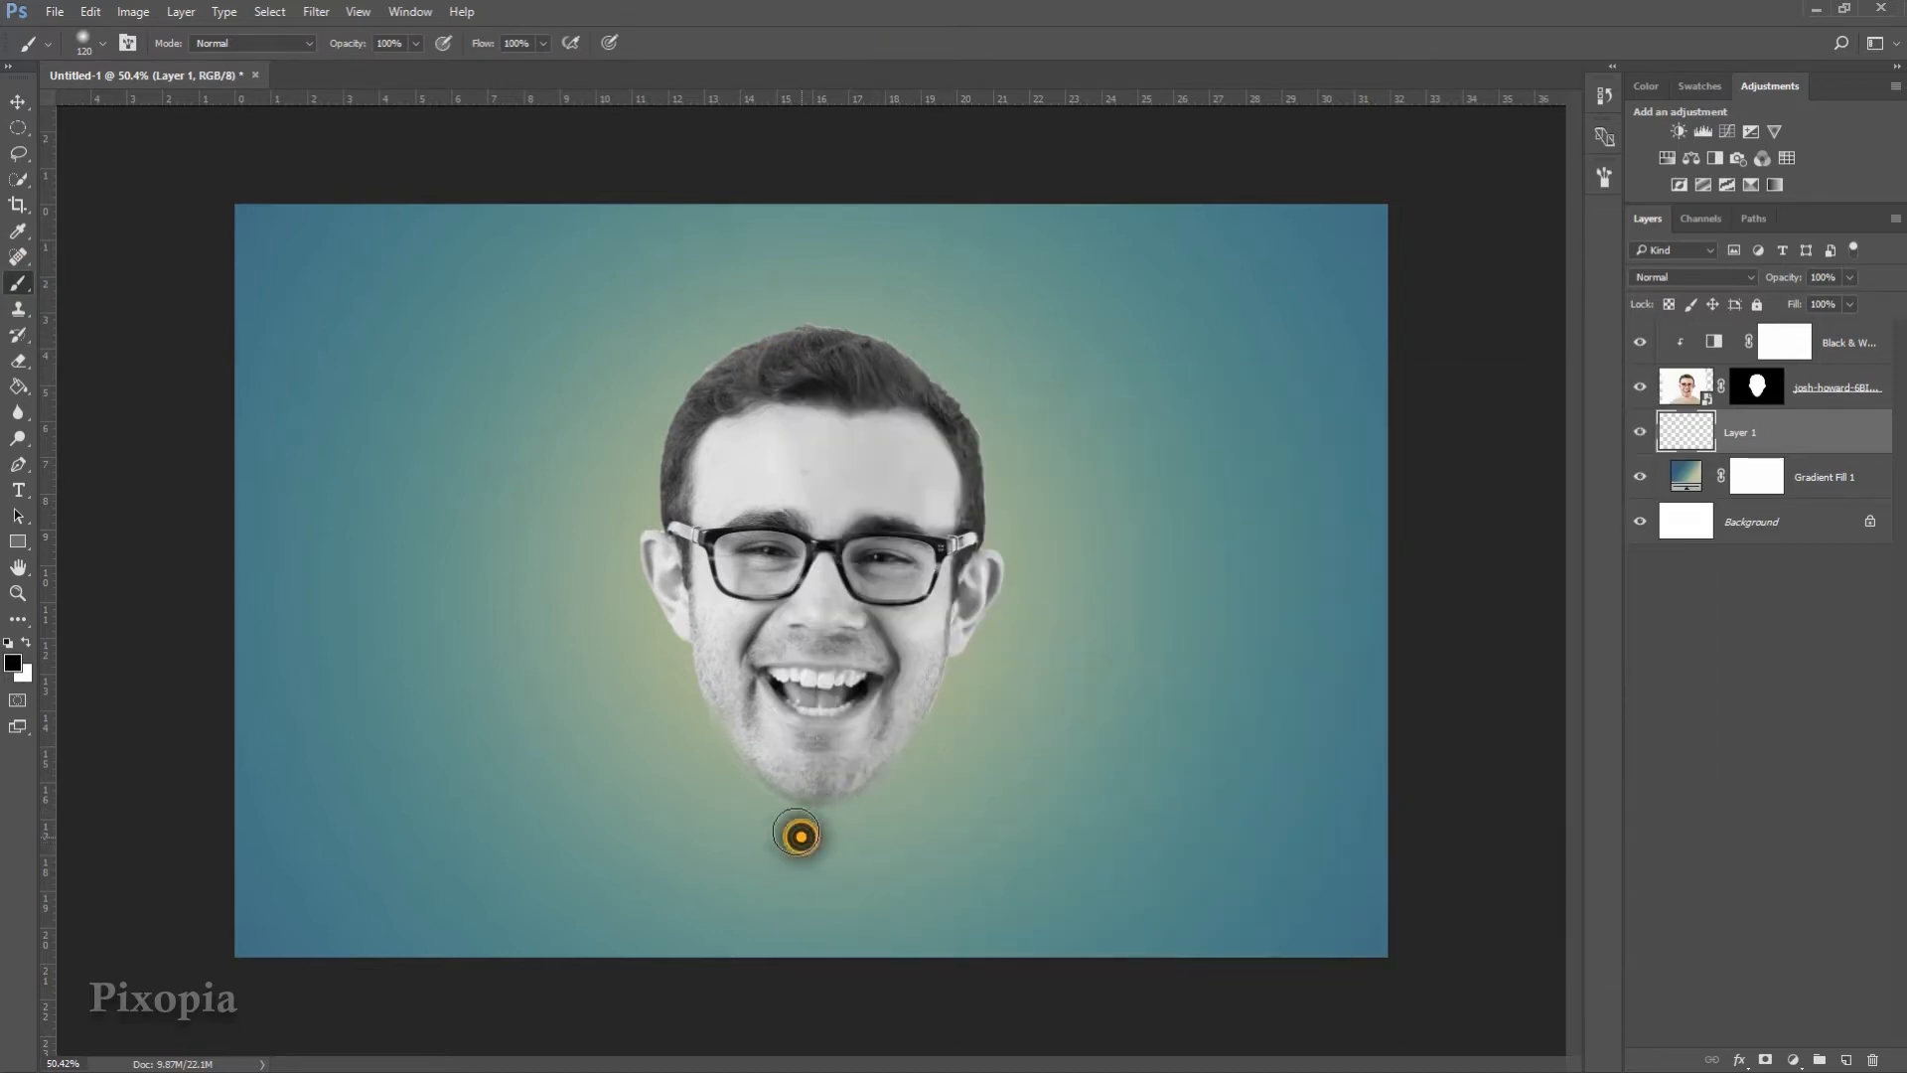
{"action": "left_click", "coordinate": [18, 101]}
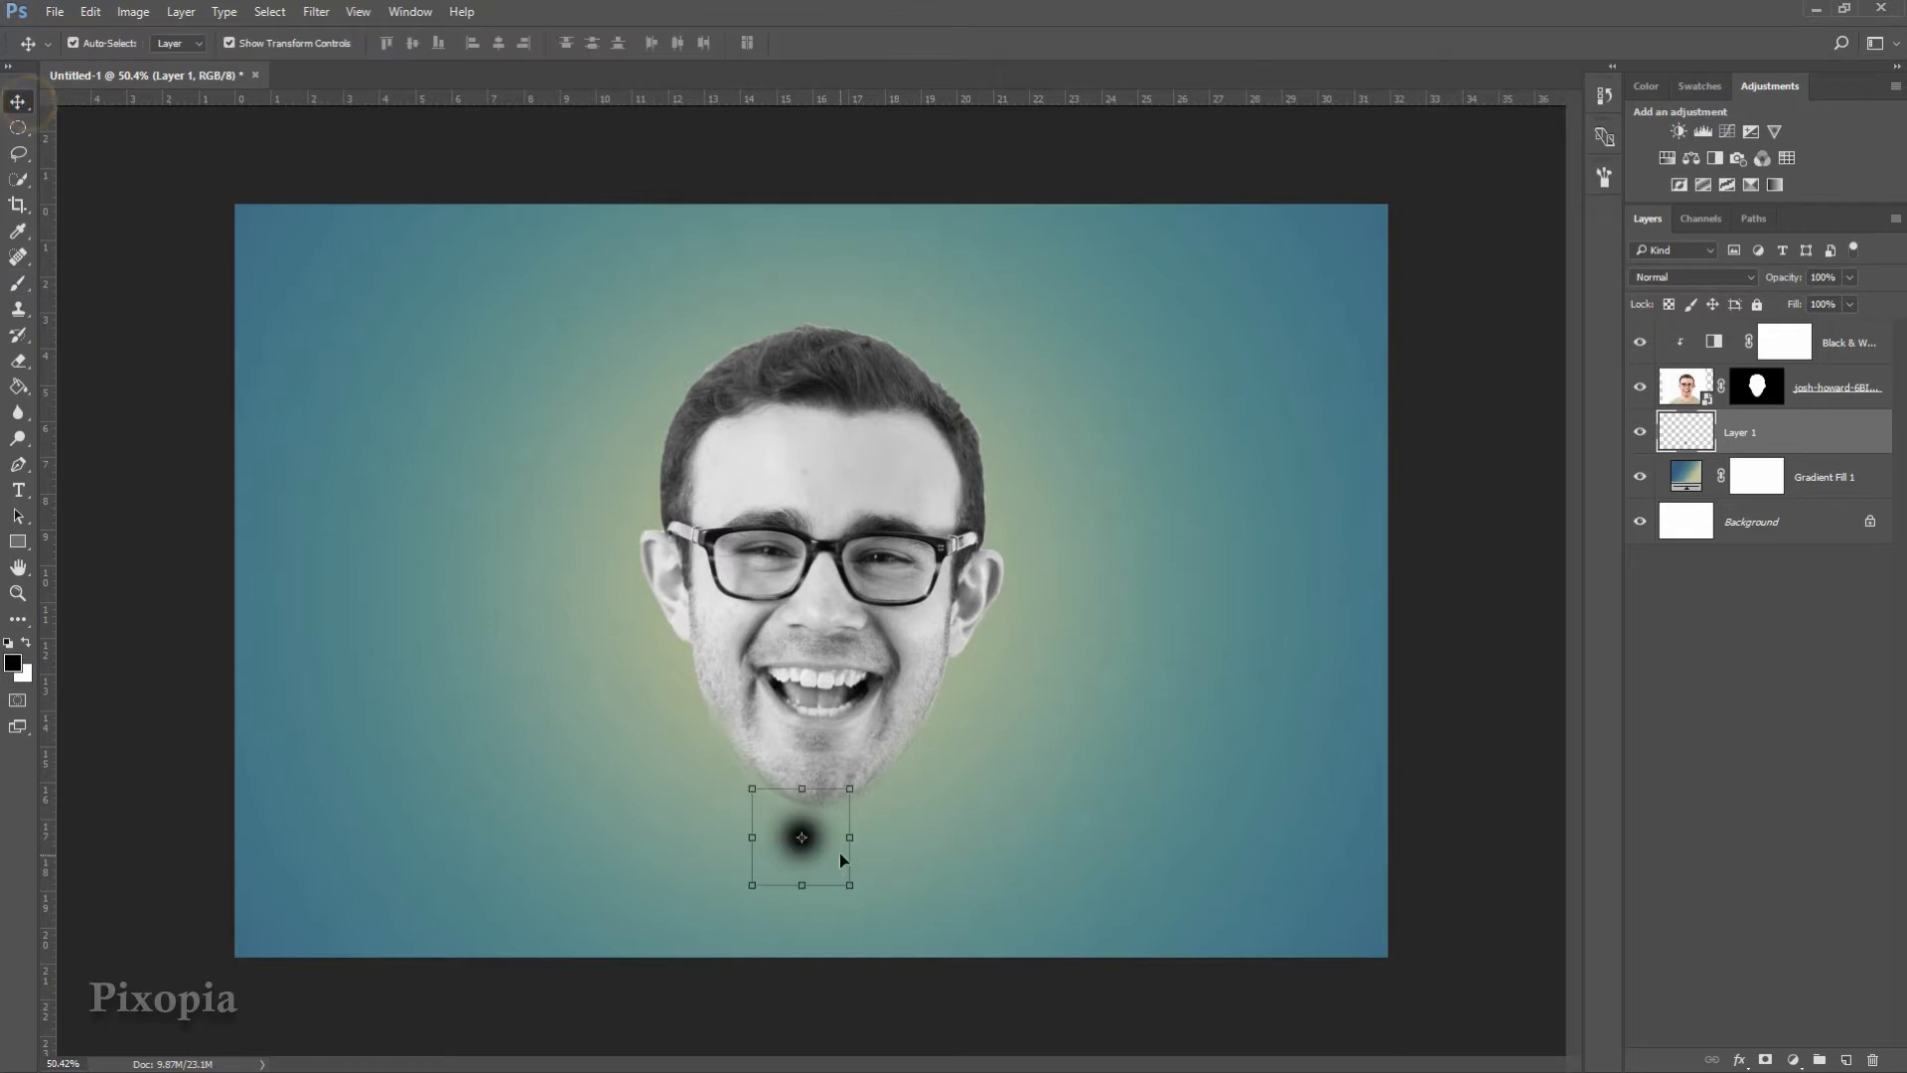
- Stretch the black brush dab horizontally to about 570% width, centred beneath the chin as a flat shadow
{"action": "left_click_drag", "start_coordinate": [845, 837], "coordinate": [903, 840]}
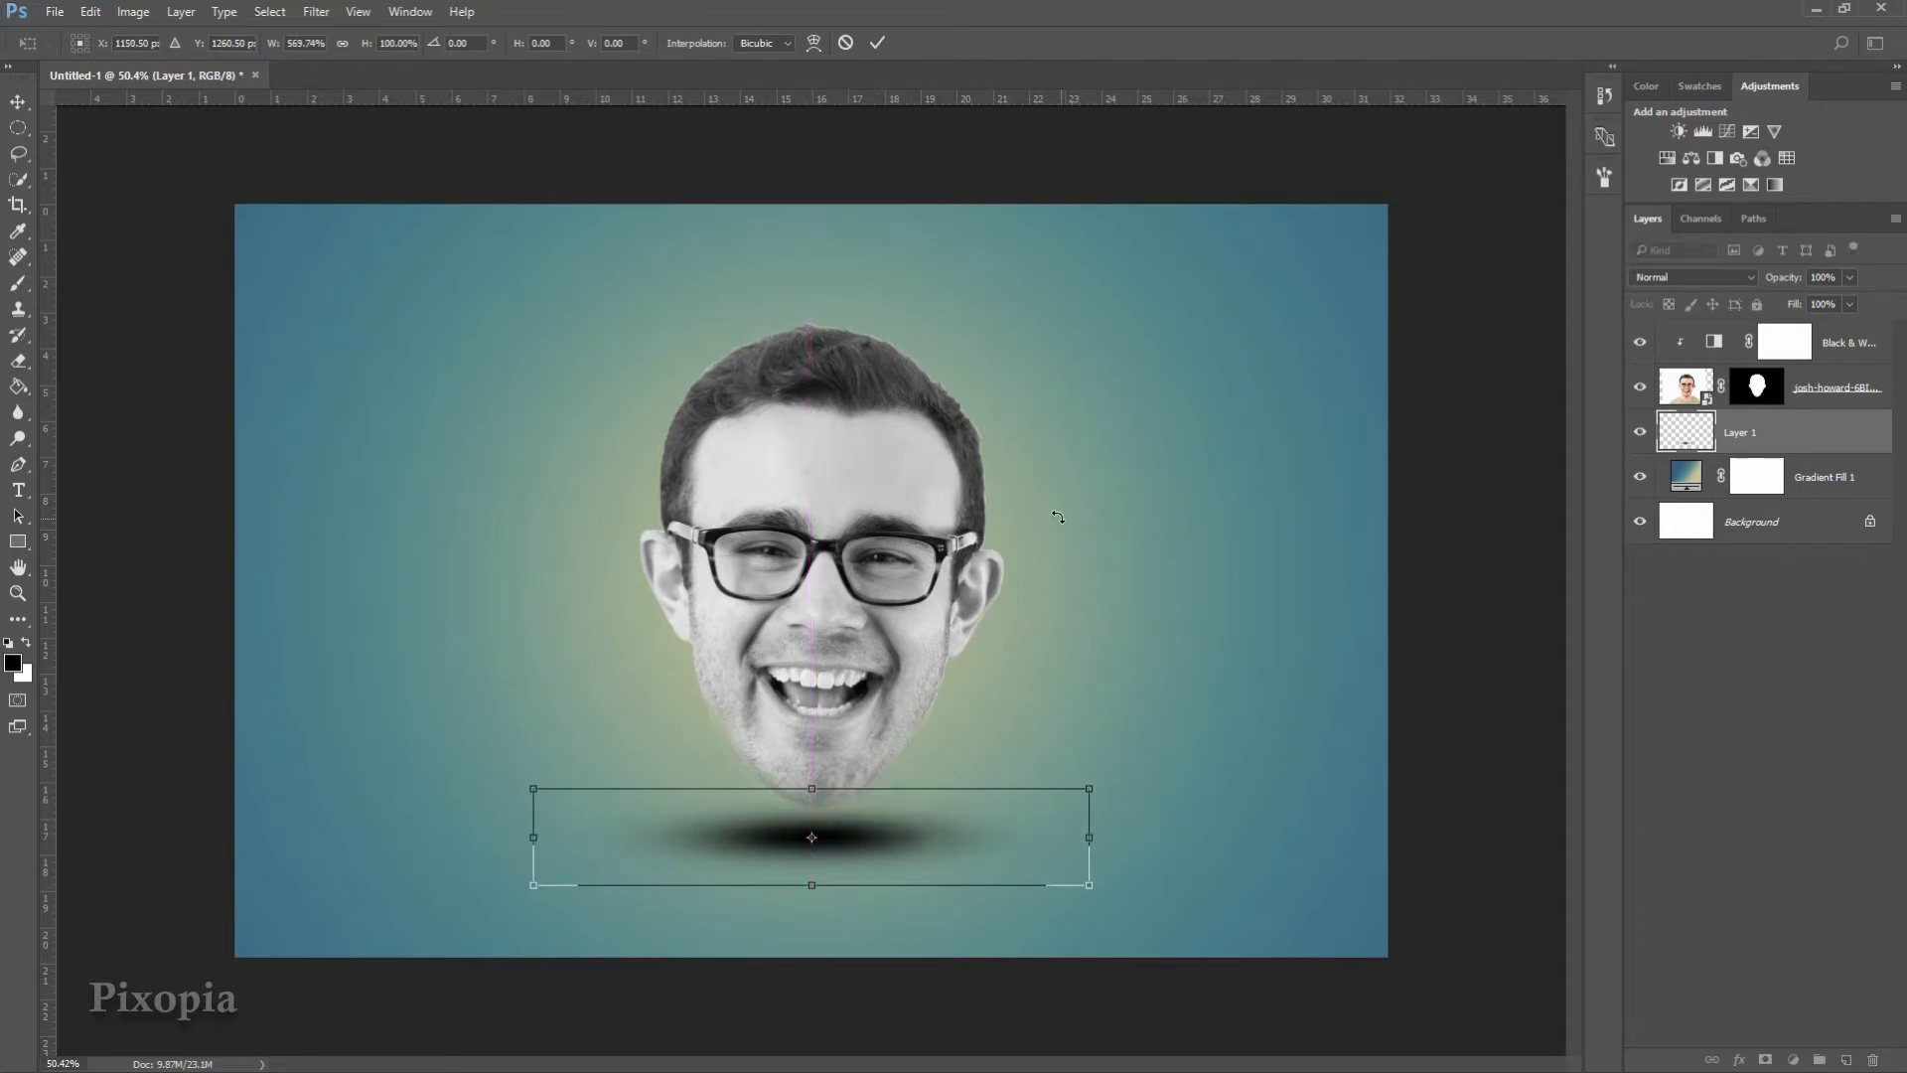
{"action": "left_click", "coordinate": [879, 44]}
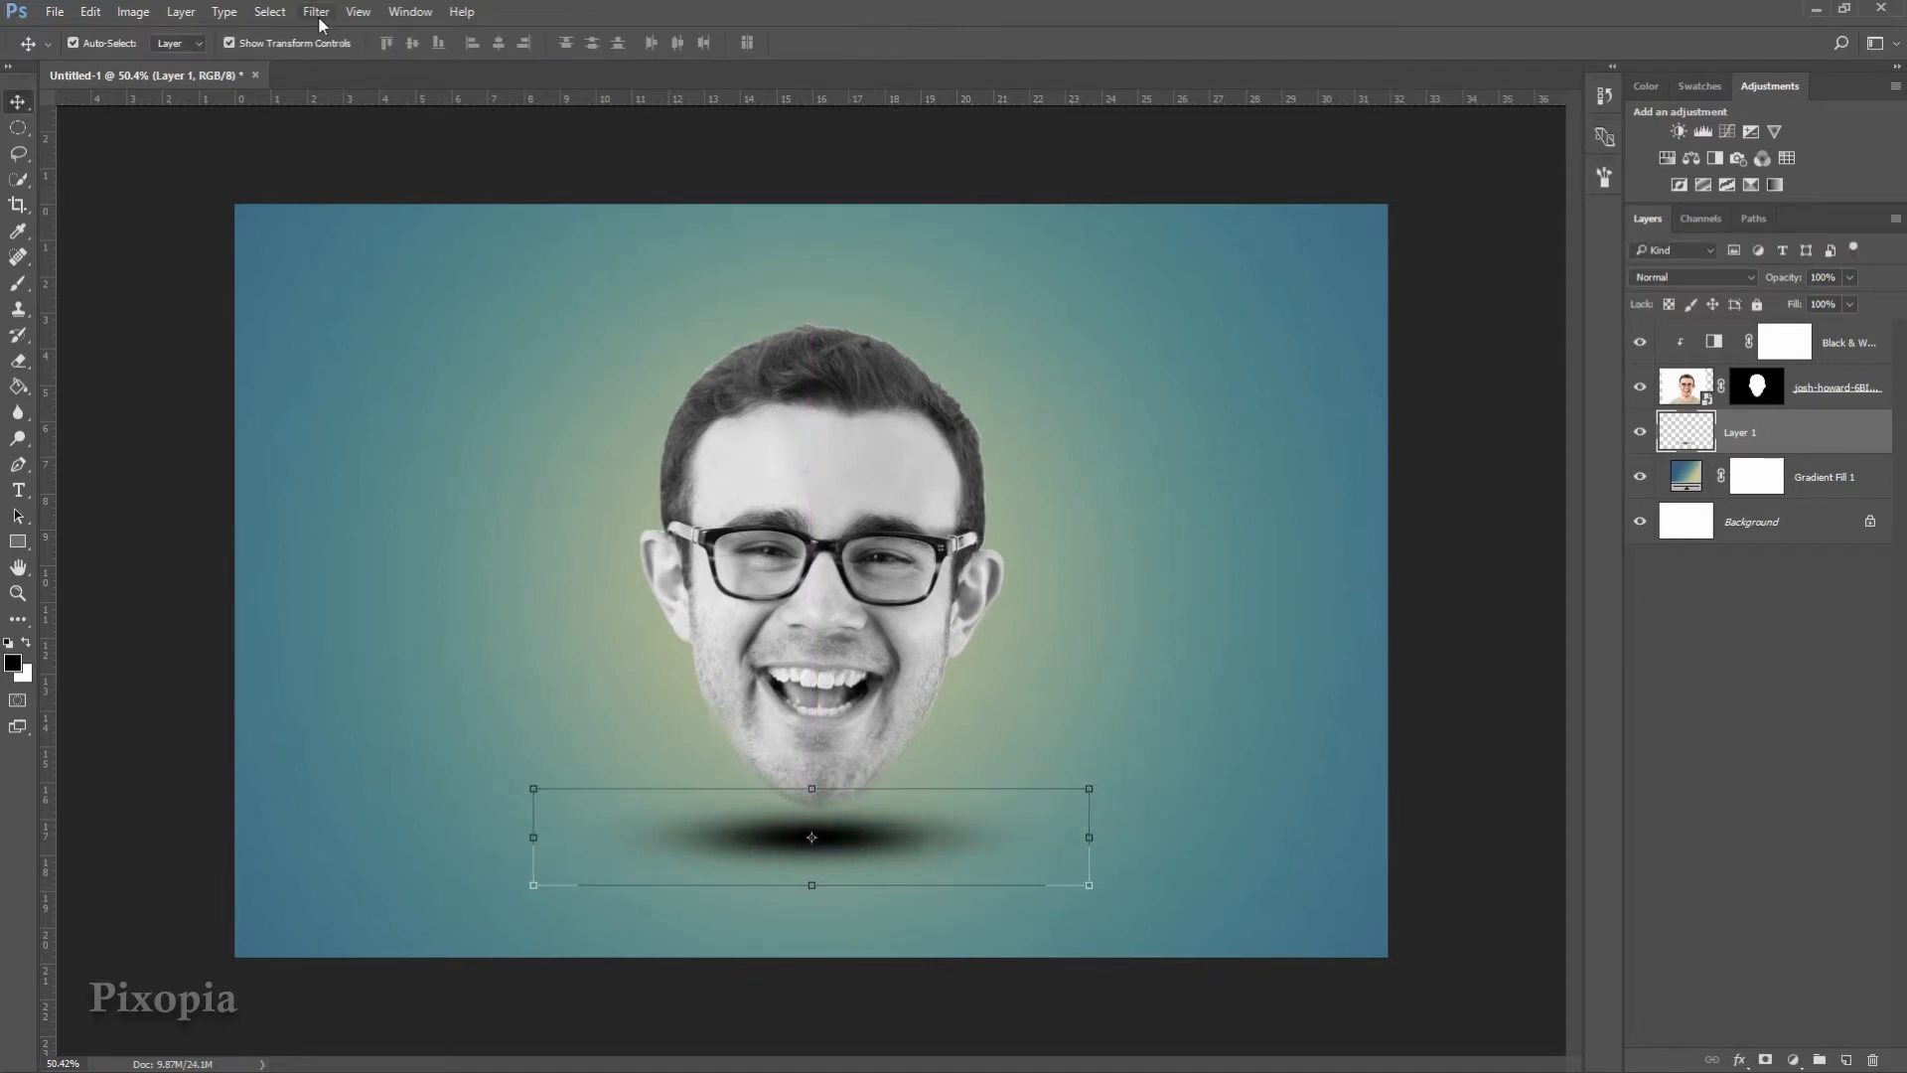
- Soften the stretched shadow with a Gaussian Blur and lower the shadow layer's opacity to 74%
{"action": "left_click", "coordinate": [318, 14]}
{"action": "mouse_move", "coordinate": [472, 313]}
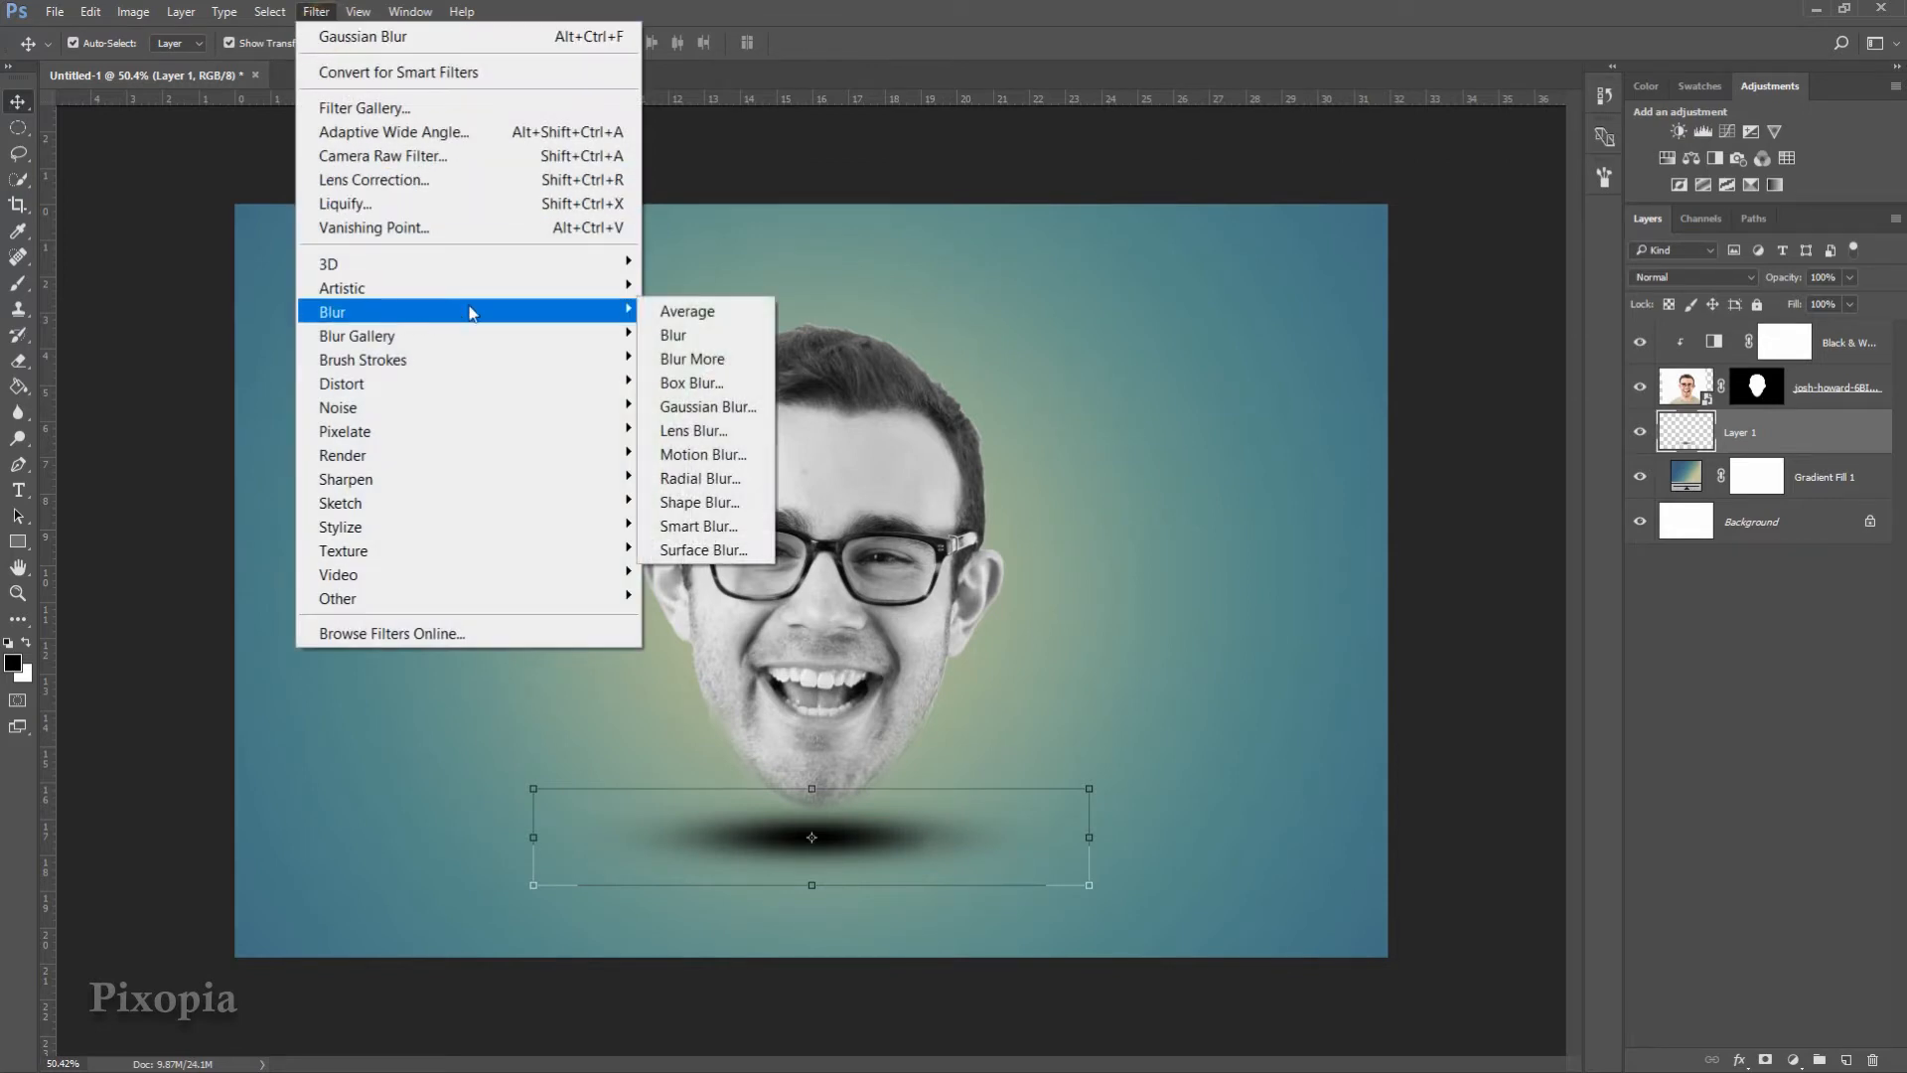
{"action": "left_click", "coordinate": [707, 407]}
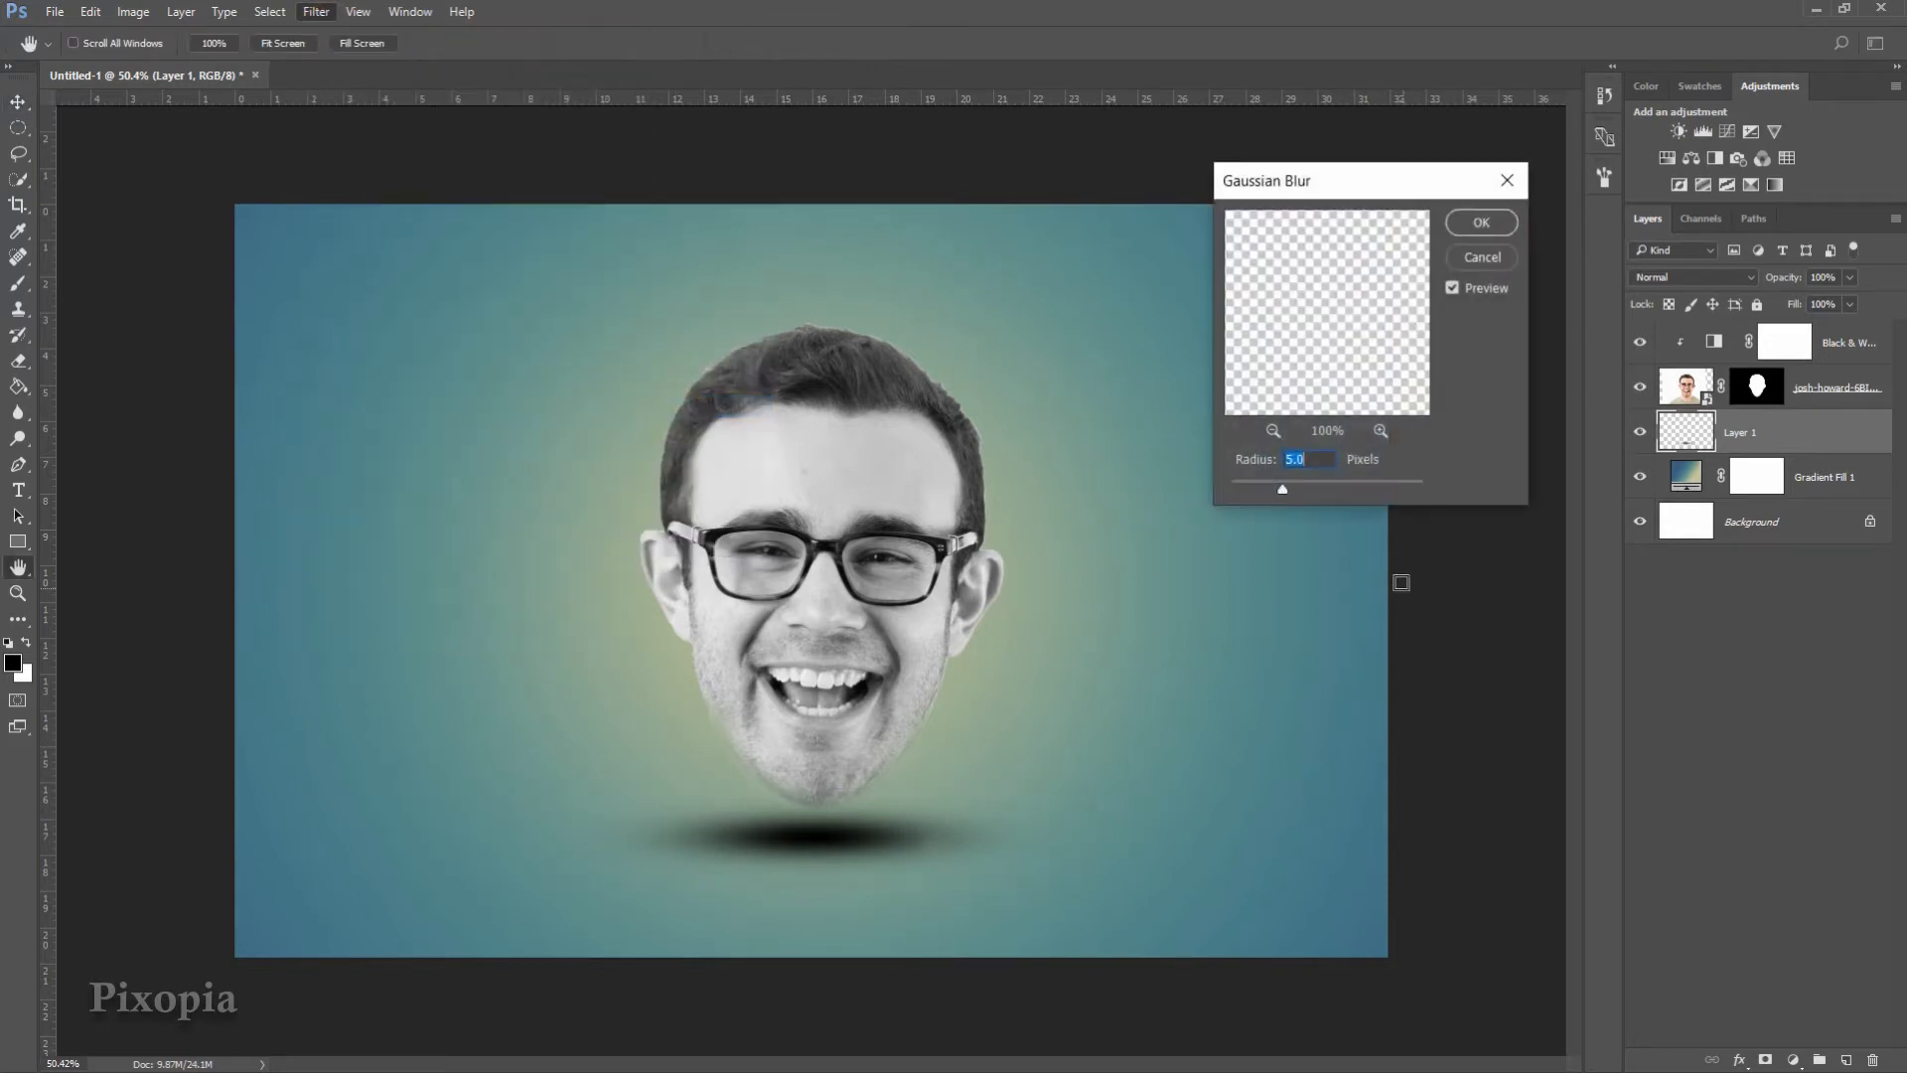
{"action": "left_click_drag", "start_coordinate": [1282, 492], "coordinate": [1290, 492]}
{"action": "left_click", "coordinate": [1481, 222]}
{"action": "key", "text": "v"}
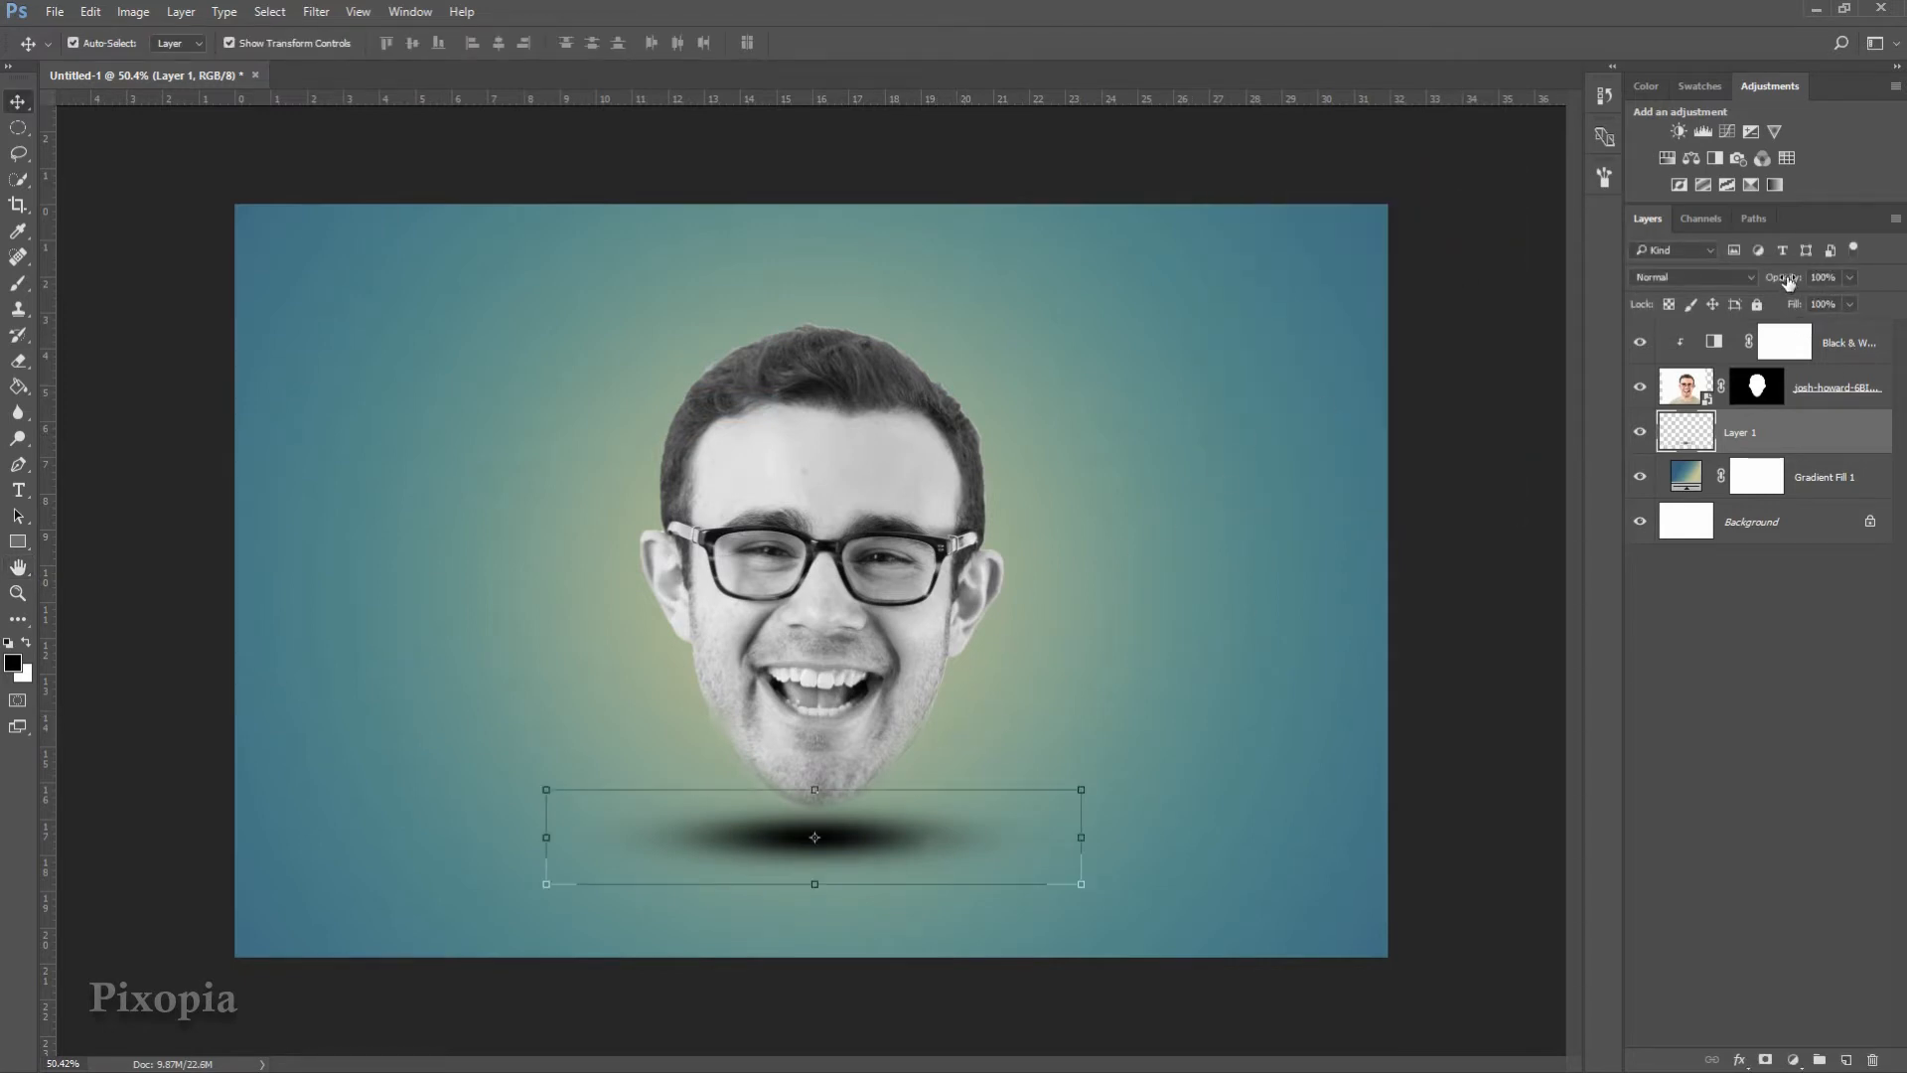
{"action": "left_click_drag", "start_coordinate": [1788, 283], "coordinate": [1764, 278]}
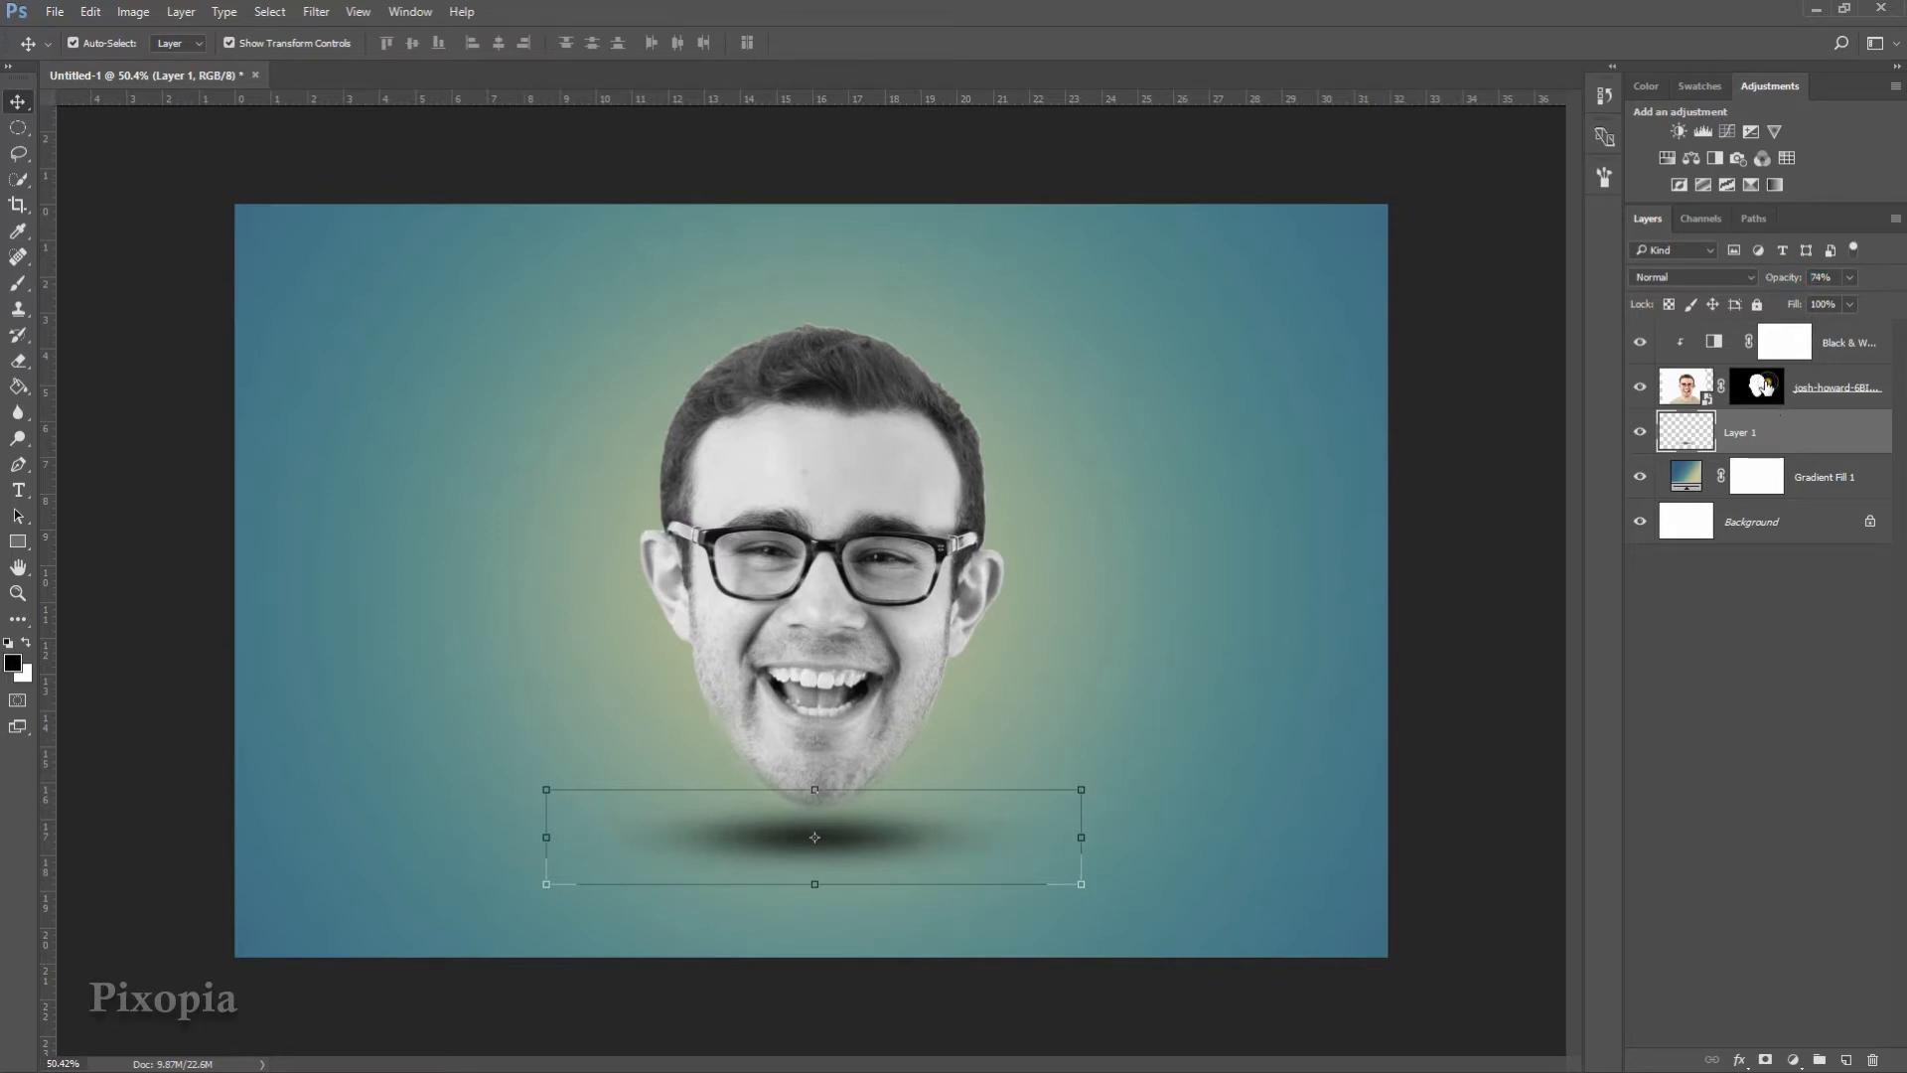
- Target the head layer's mask and draw a wide elliptical selection across the hair and upper forehead
{"action": "left_click", "coordinate": [1763, 387]}
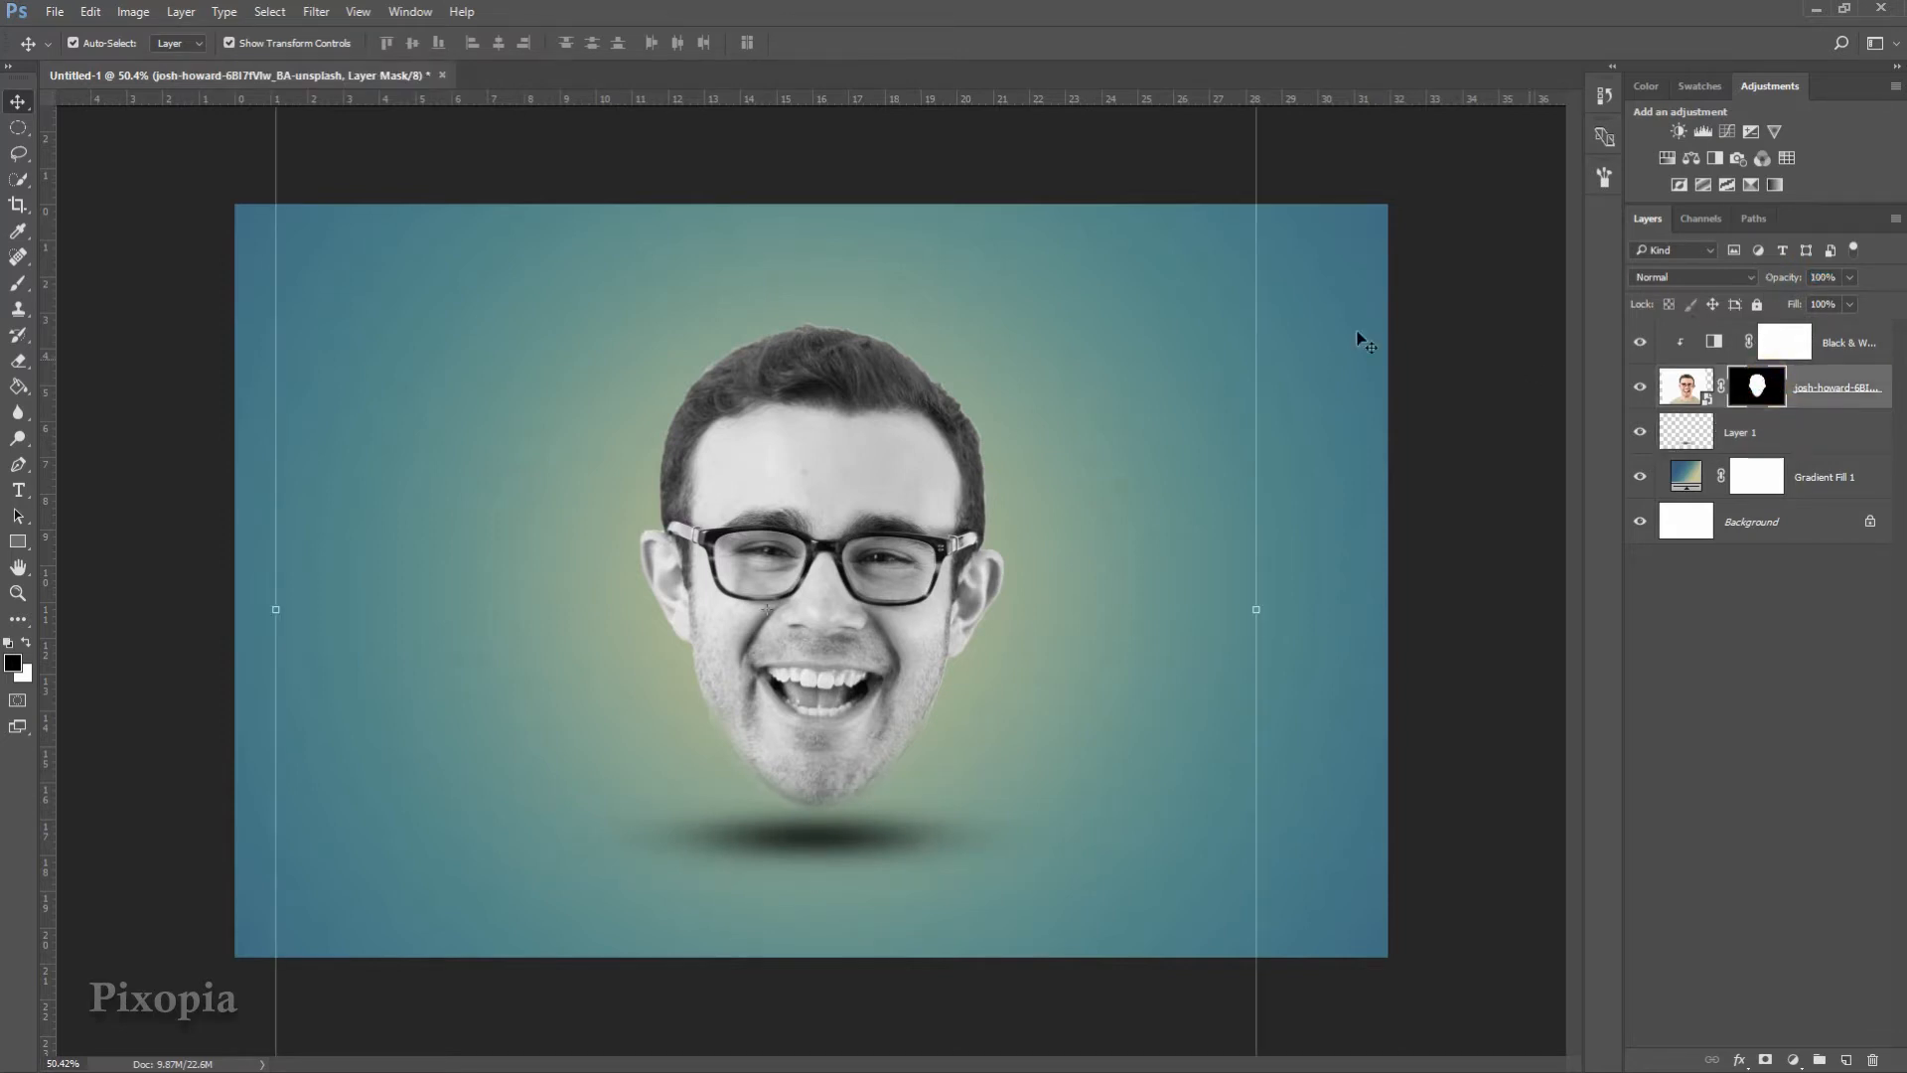
{"action": "left_click_drag", "start_coordinate": [18, 127], "coordinate": [99, 134]}
{"action": "left_click", "coordinate": [112, 149]}
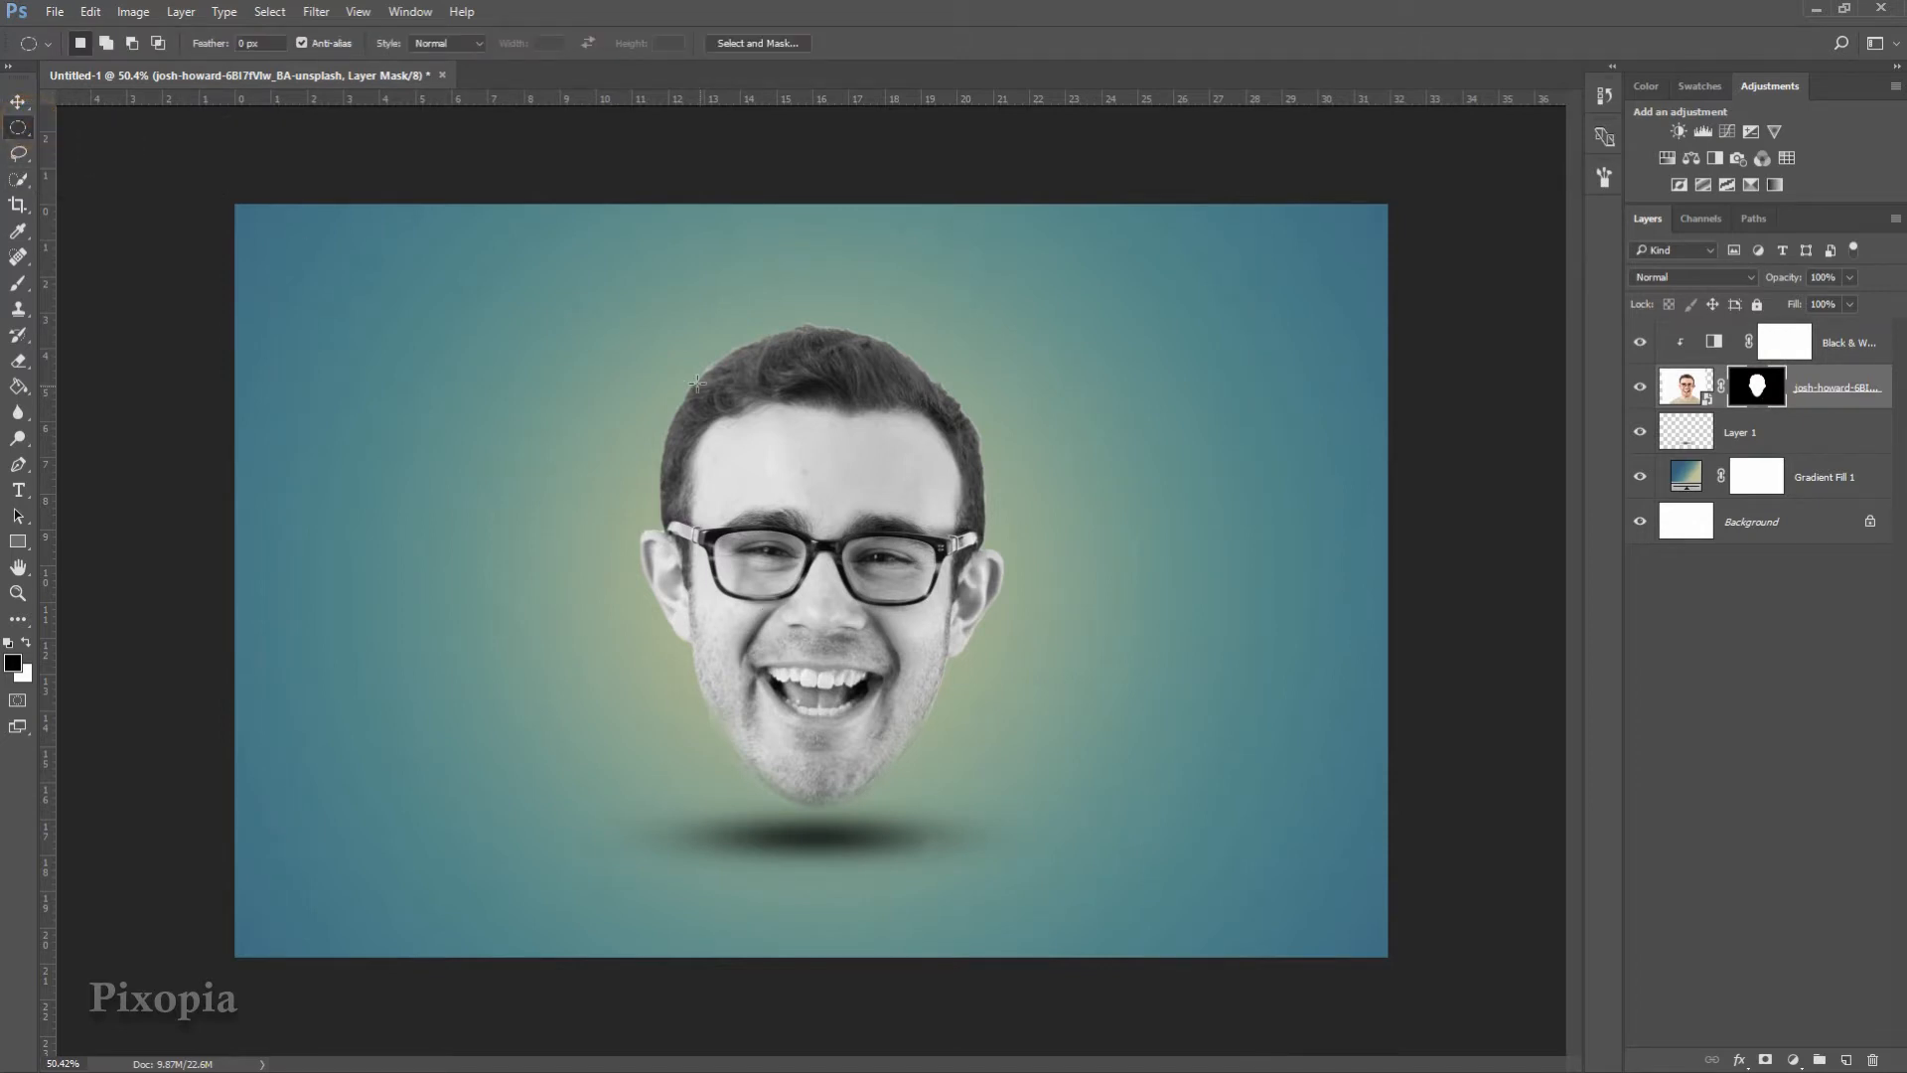
{"action": "left_click_drag", "start_coordinate": [645, 338], "coordinate": [1003, 455]}
- Paint black with a soft 120 px brush on the head's mask to hide everything inside the elliptical selection
{"action": "left_click", "coordinate": [18, 283]}
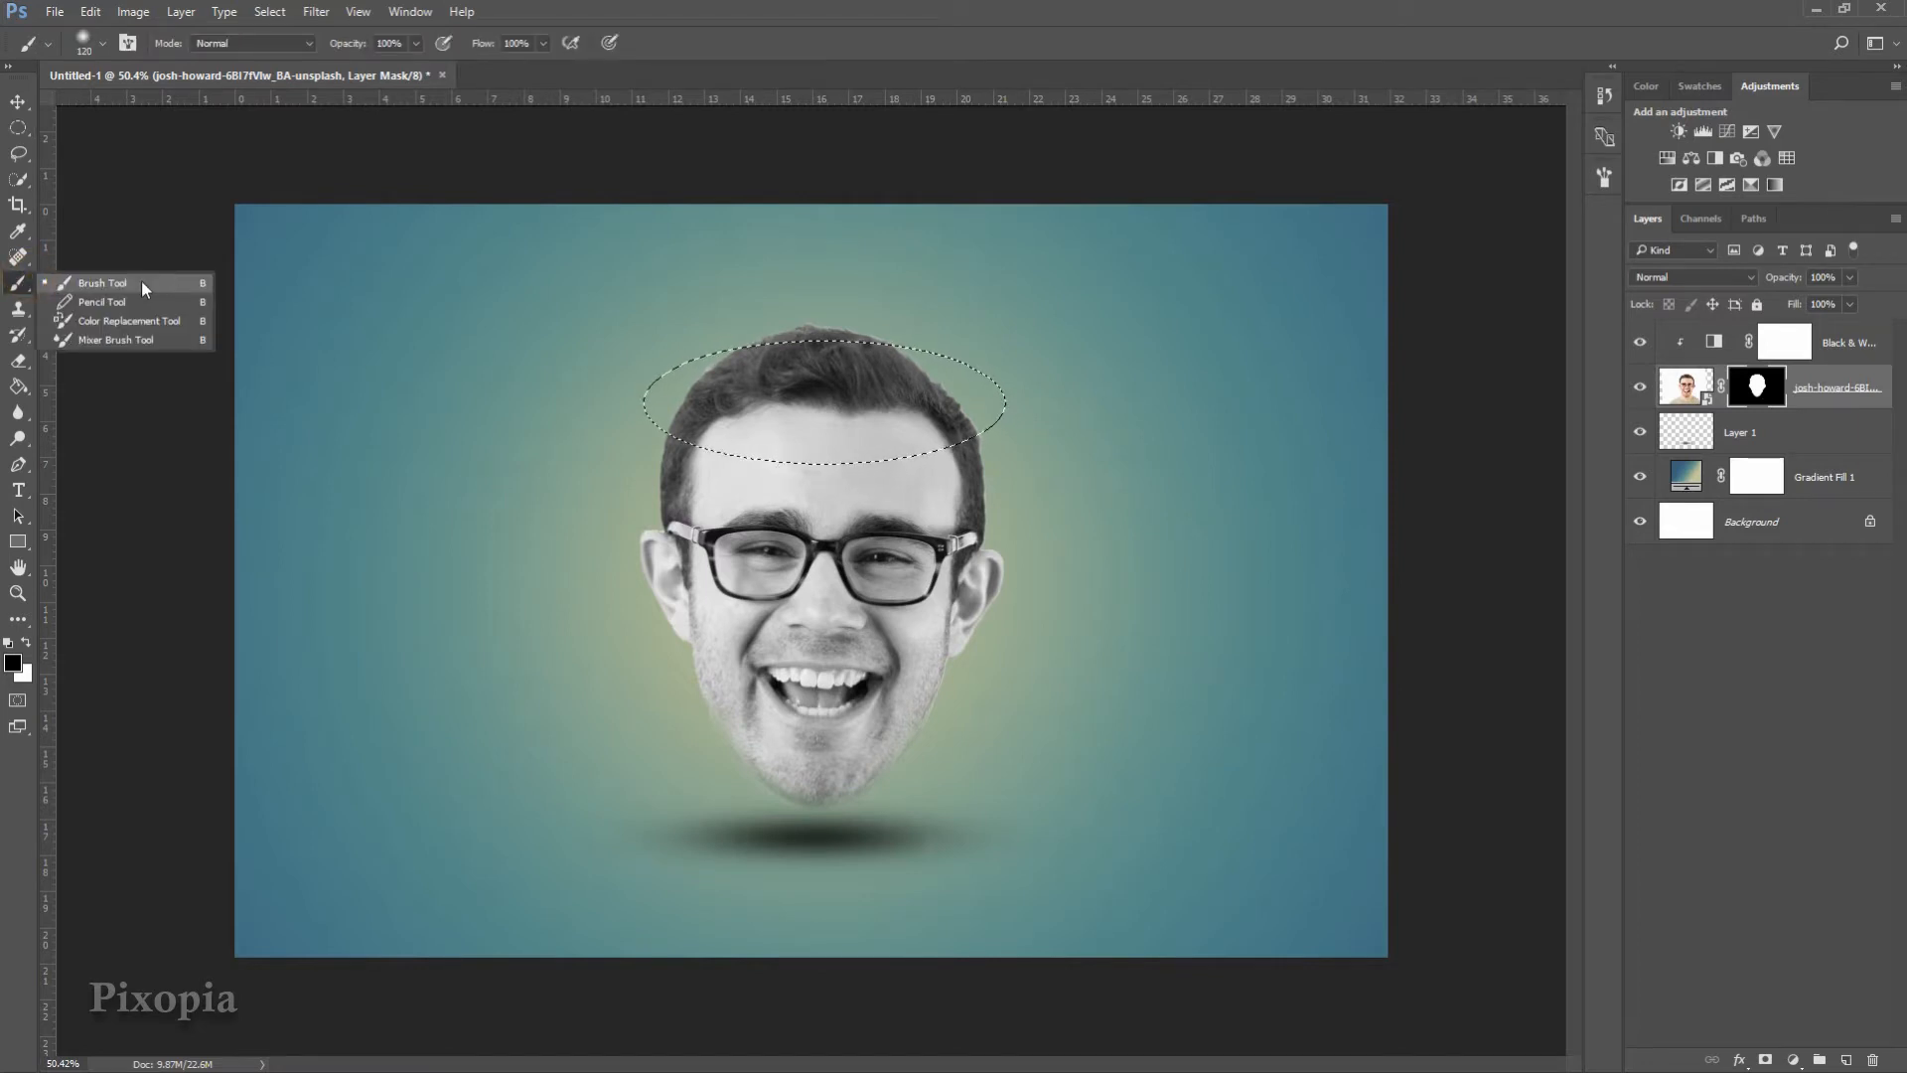
{"action": "left_click", "coordinate": [142, 281]}
{"action": "right_click", "coordinate": [758, 385]}
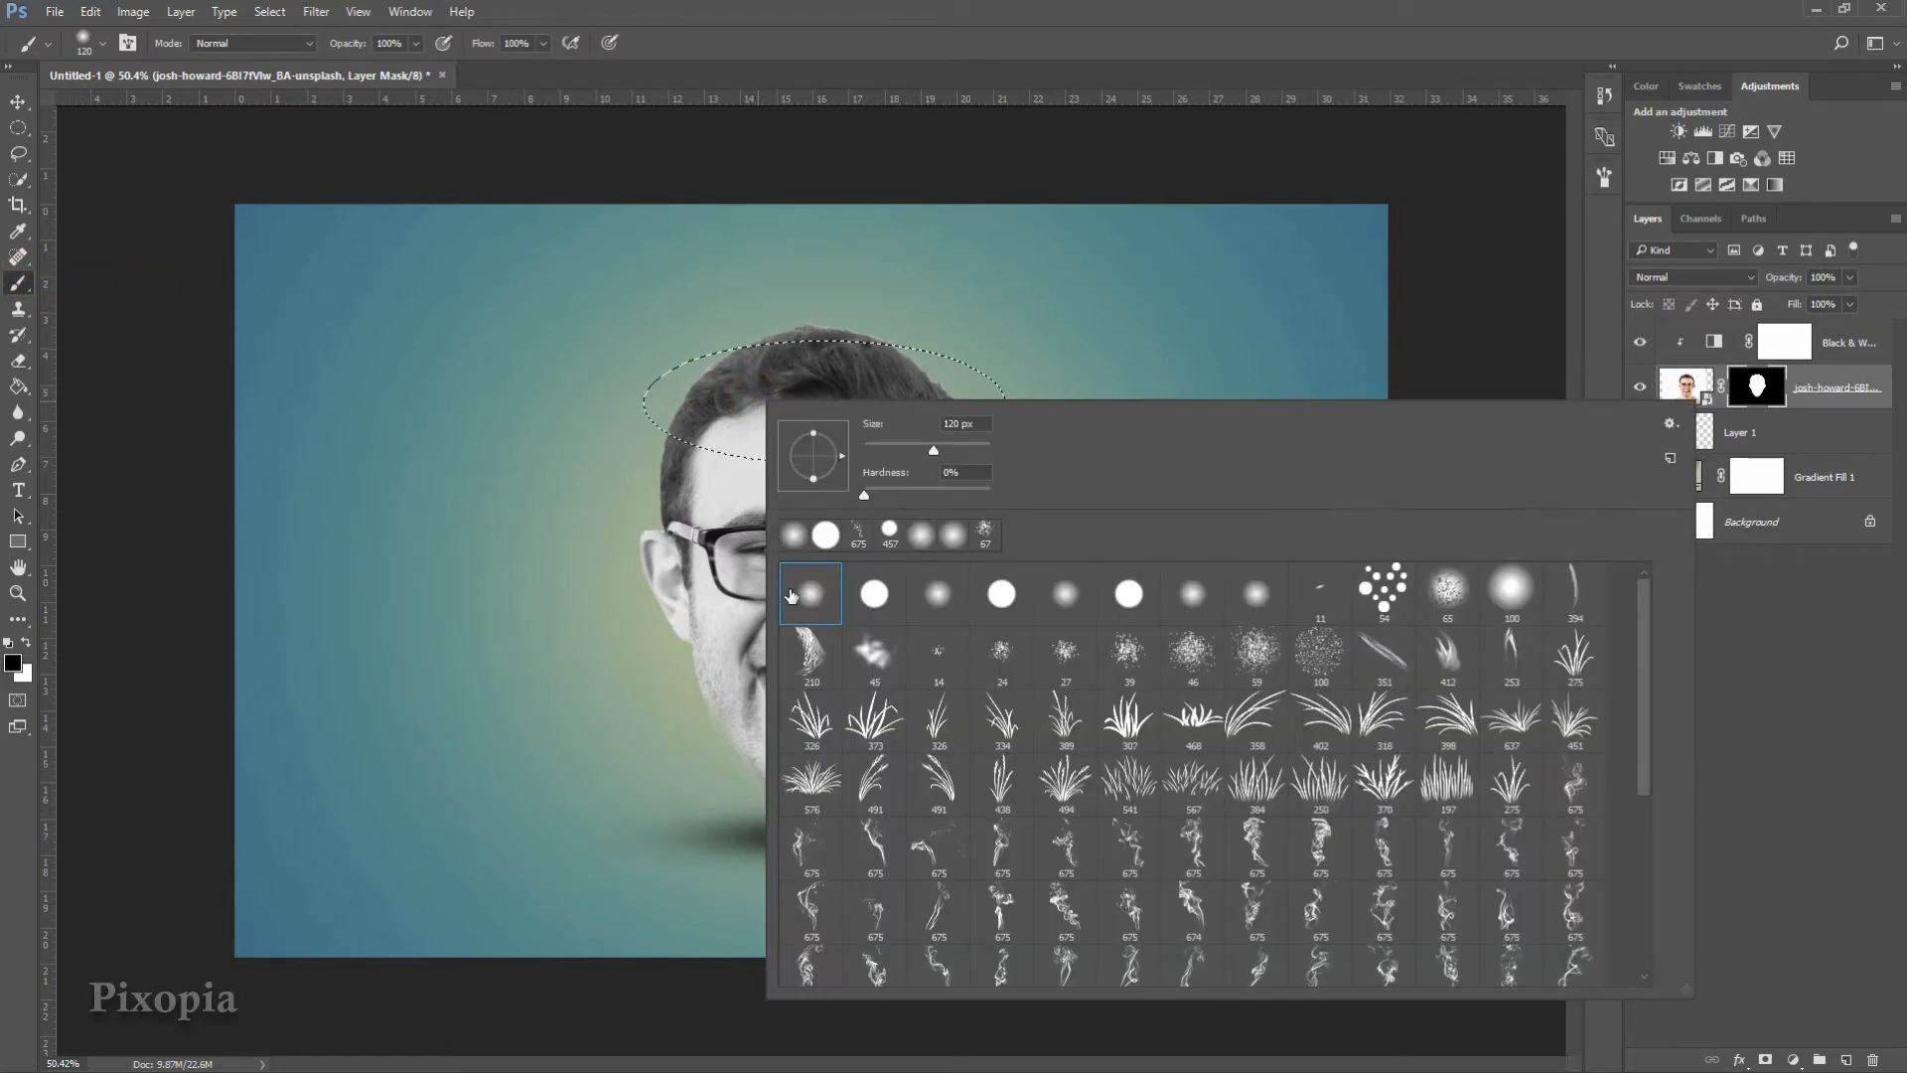
{"action": "left_click", "coordinate": [791, 593]}
{"action": "left_click", "coordinate": [989, 50]}
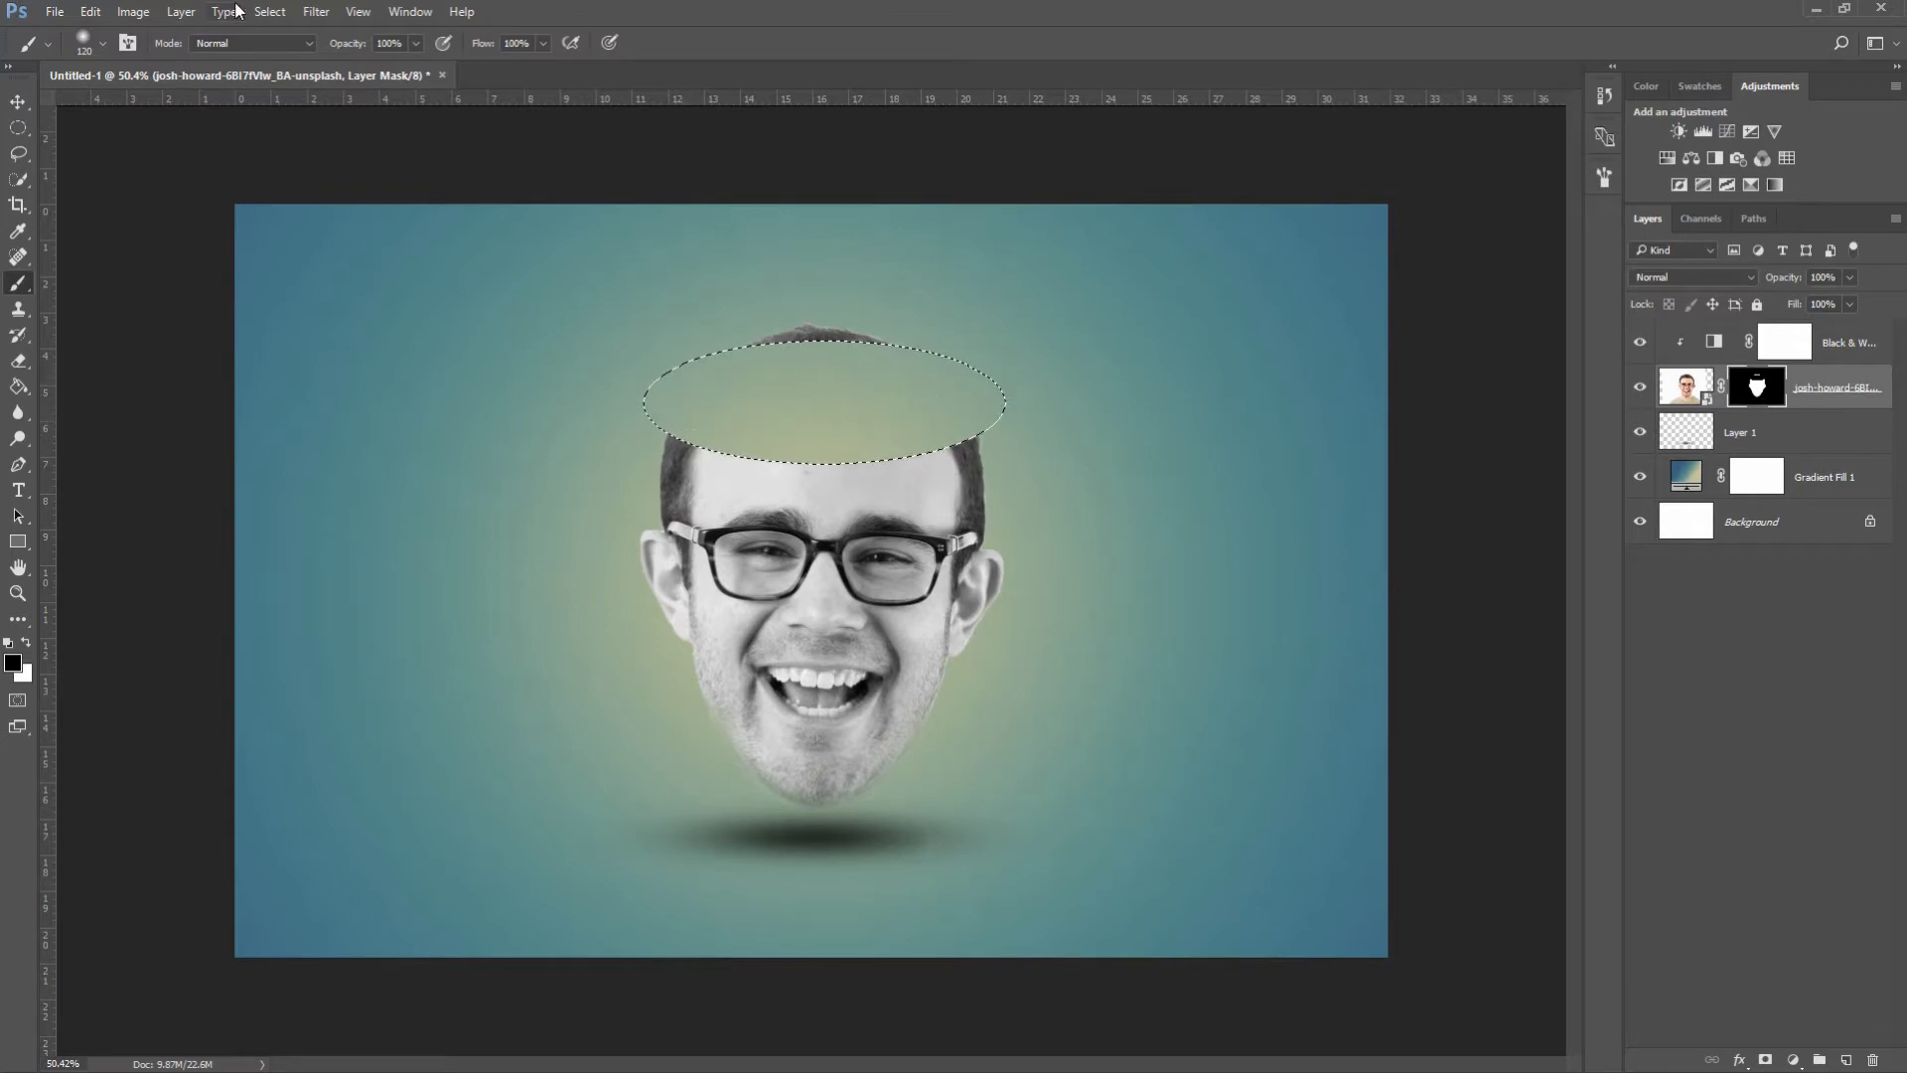
- Deselect the ellipse and paint out the leftover hair above the cut on the head's mask
{"action": "left_click", "coordinate": [270, 12]}
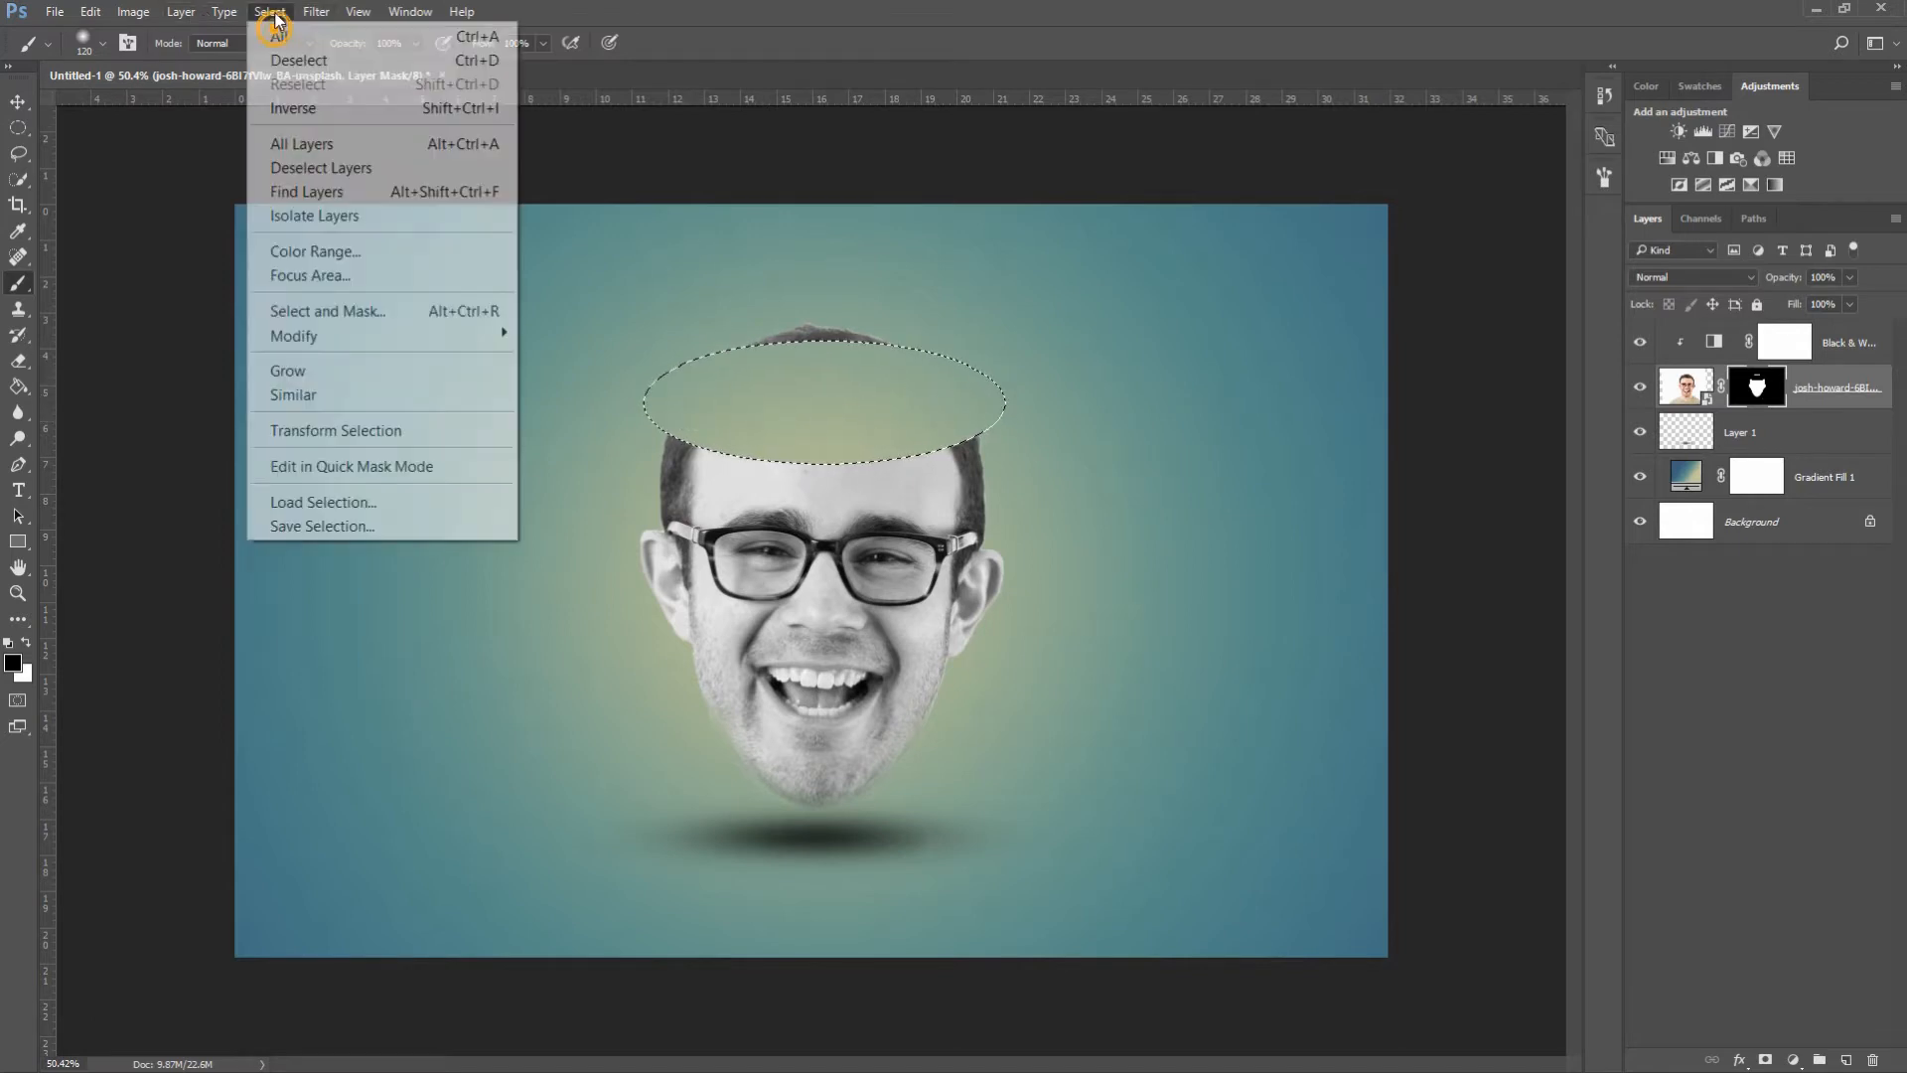
{"action": "left_click", "coordinate": [307, 66]}
{"action": "mouse_move", "coordinate": [639, 256]}
{"action": "left_mouse_down"}
{"action": "mouse_move", "coordinate": [881, 319]}
{"action": "mouse_move", "coordinate": [745, 332]}
{"action": "left_mouse_up"}
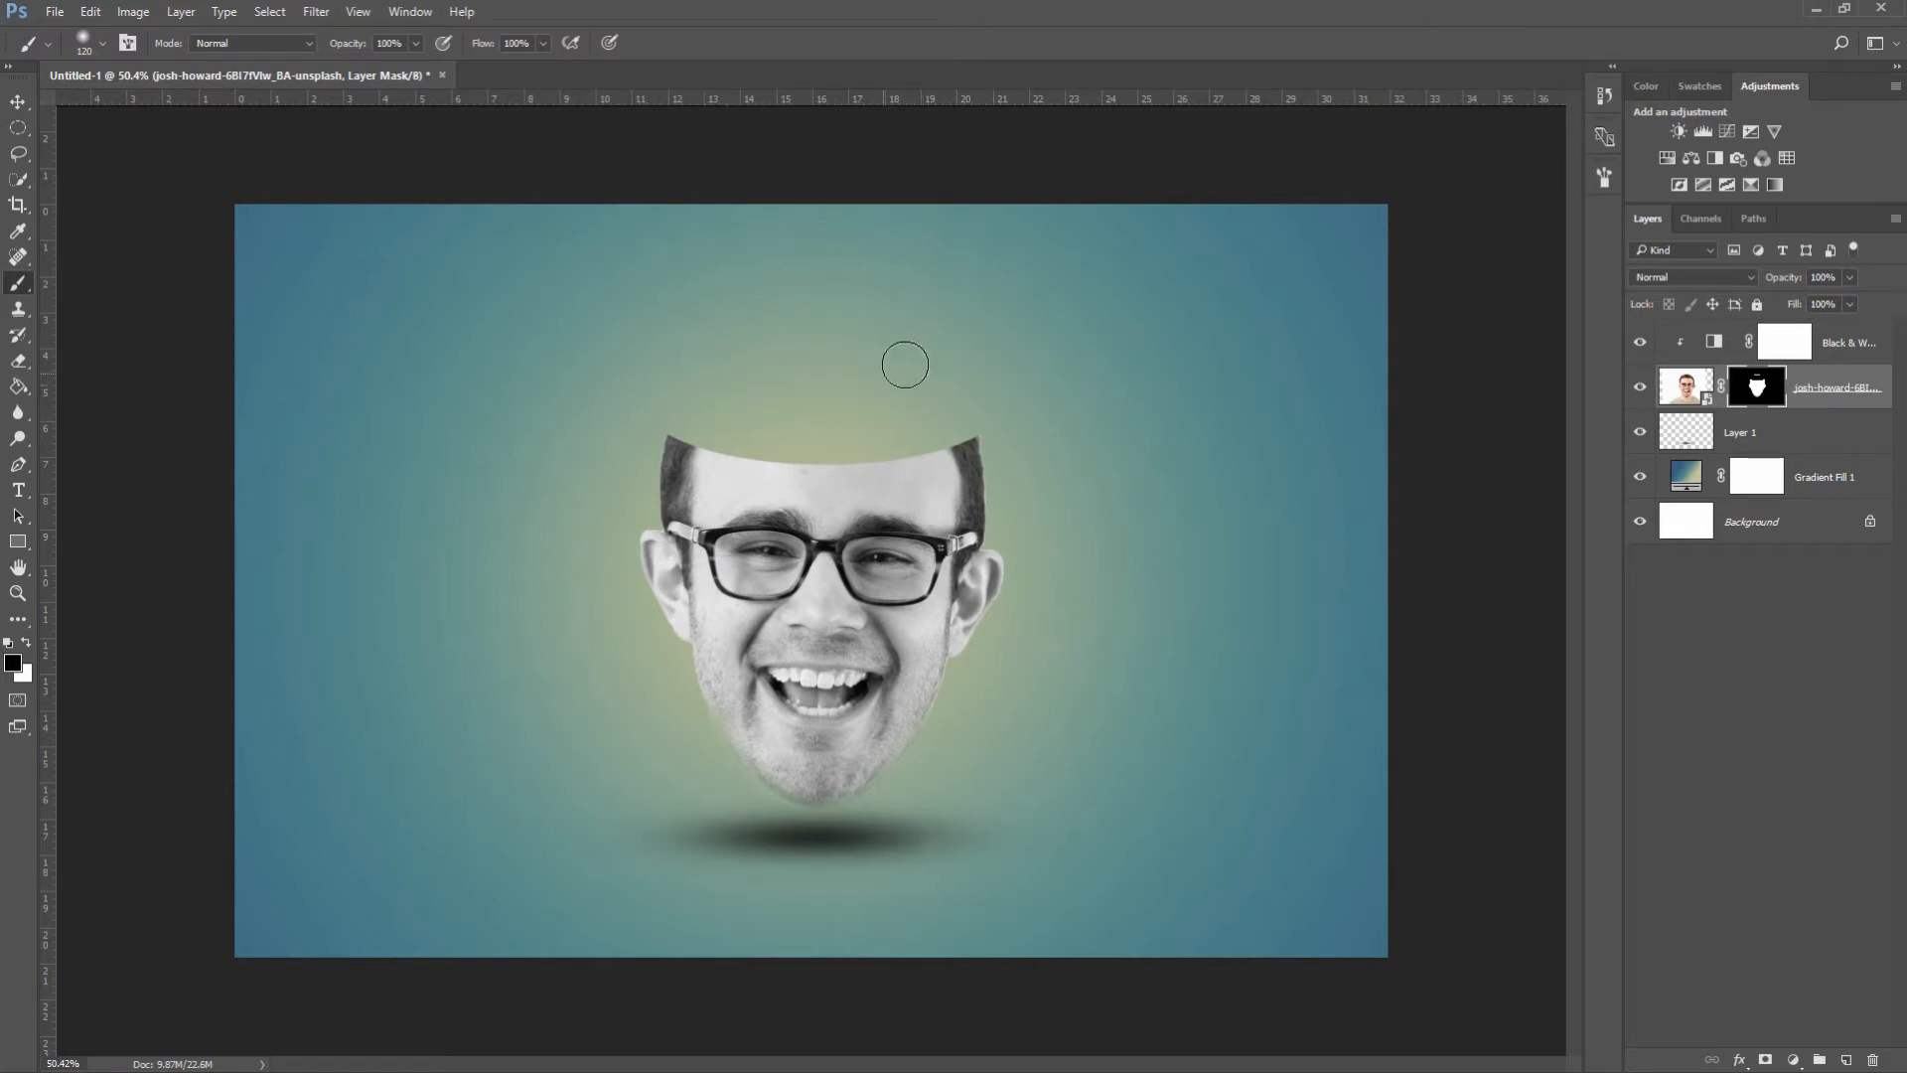
- Add a new layer directly above the shadow layer and set the Pen tool to Shape mode
{"action": "left_click", "coordinate": [1800, 437]}
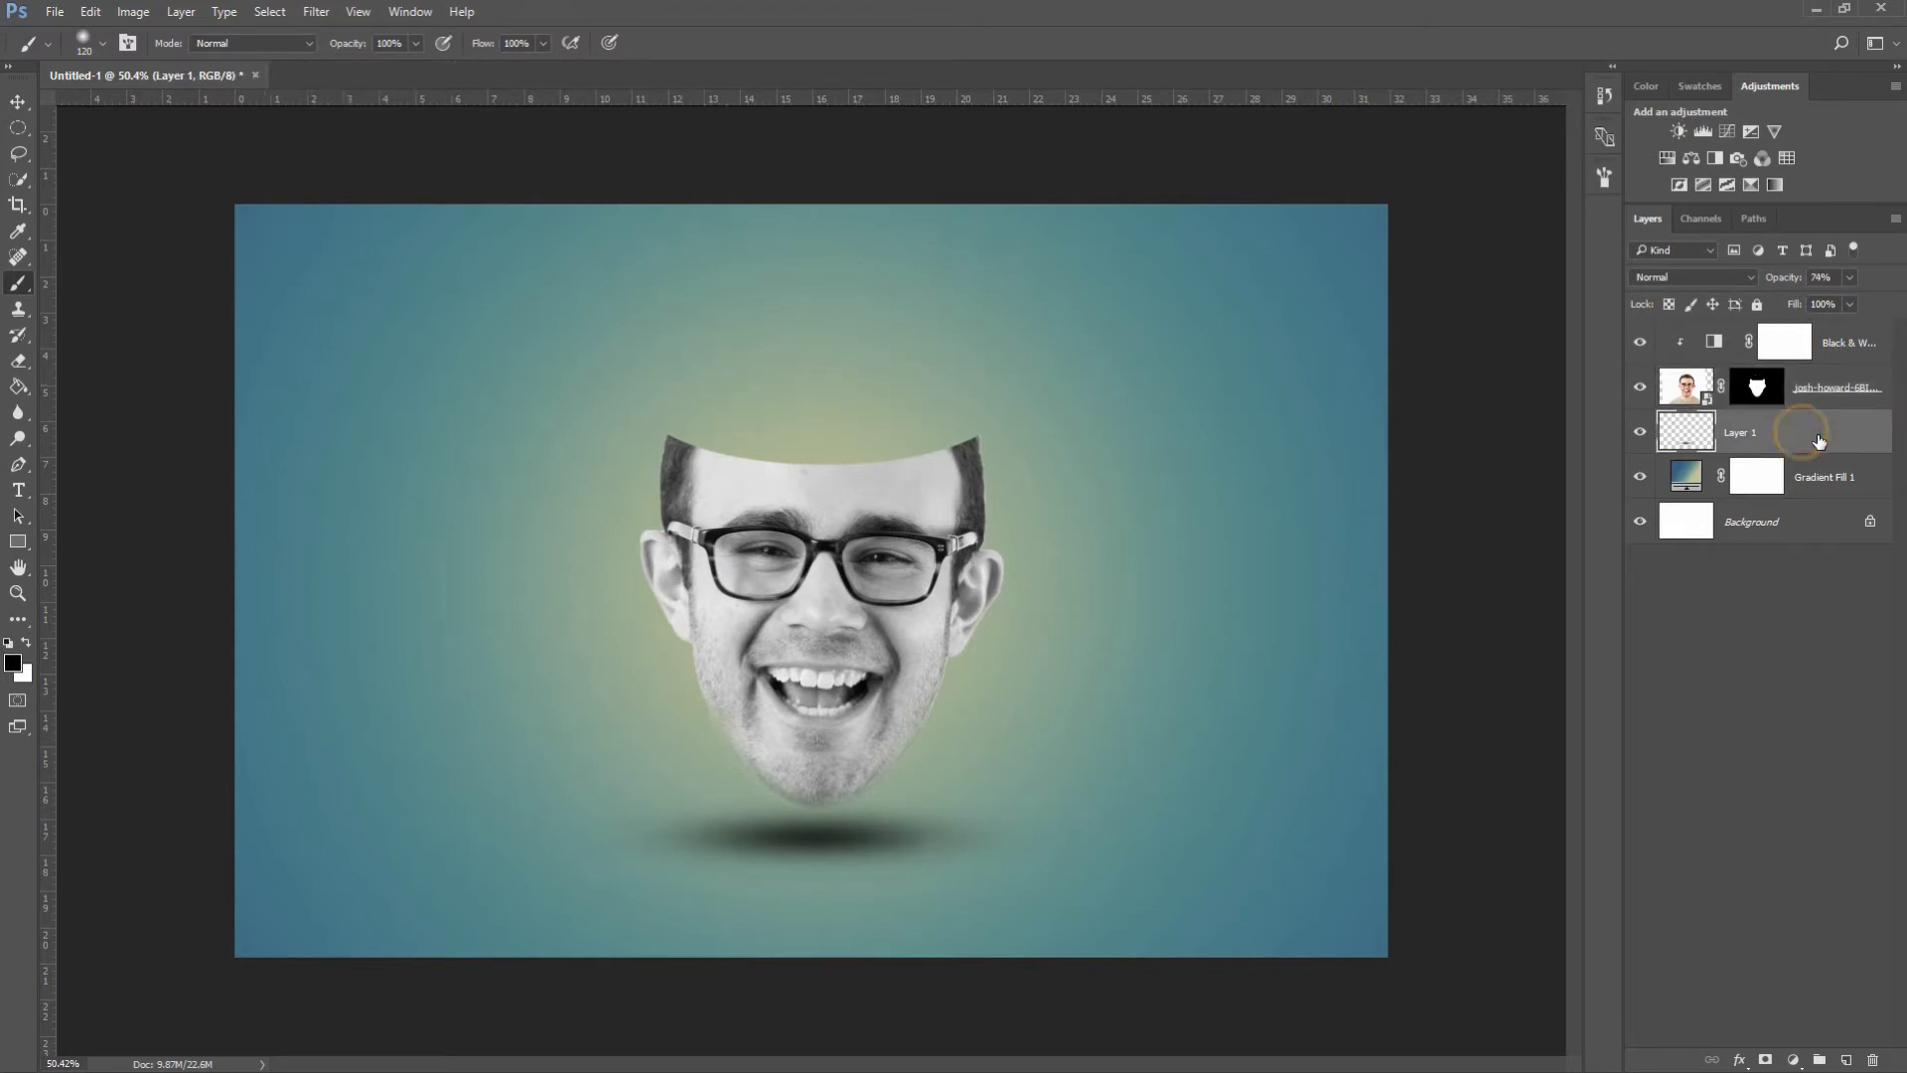
{"action": "left_click", "coordinate": [1842, 1061]}
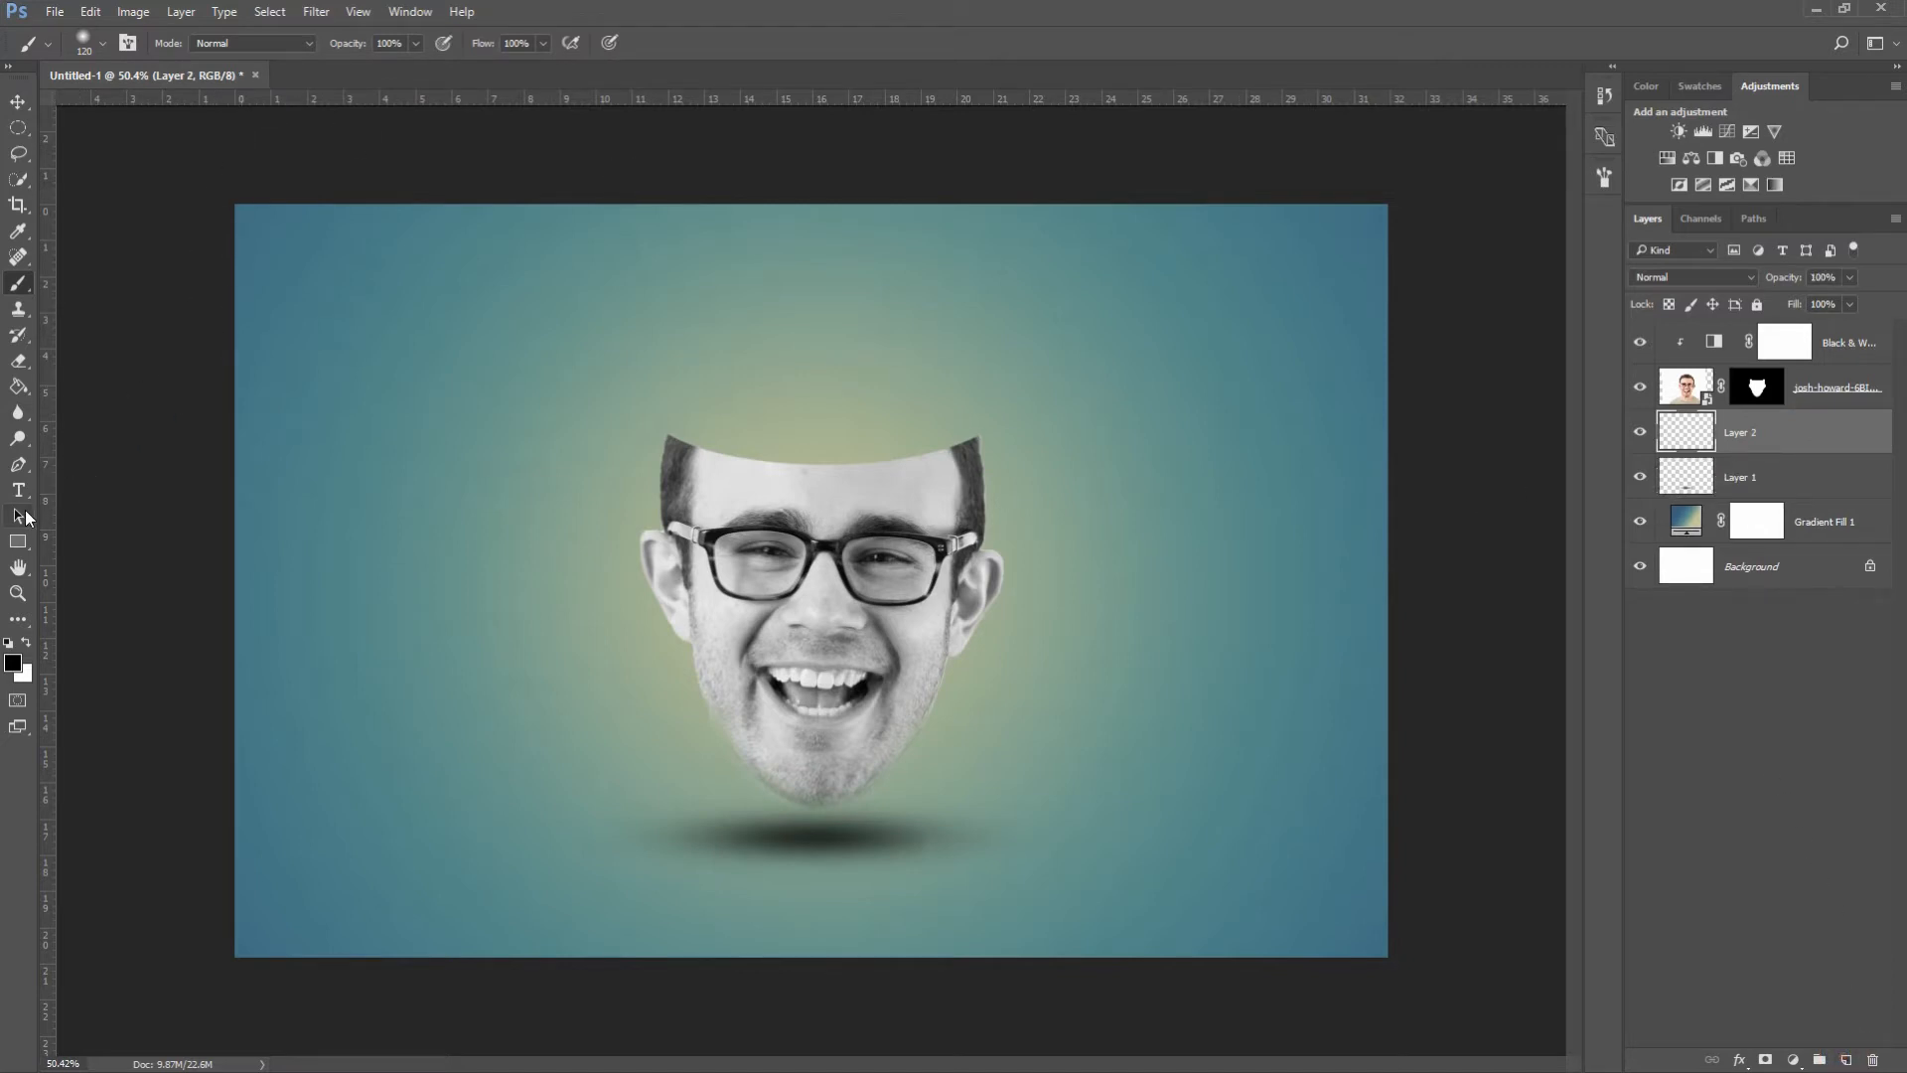
{"action": "left_click", "coordinate": [24, 466]}
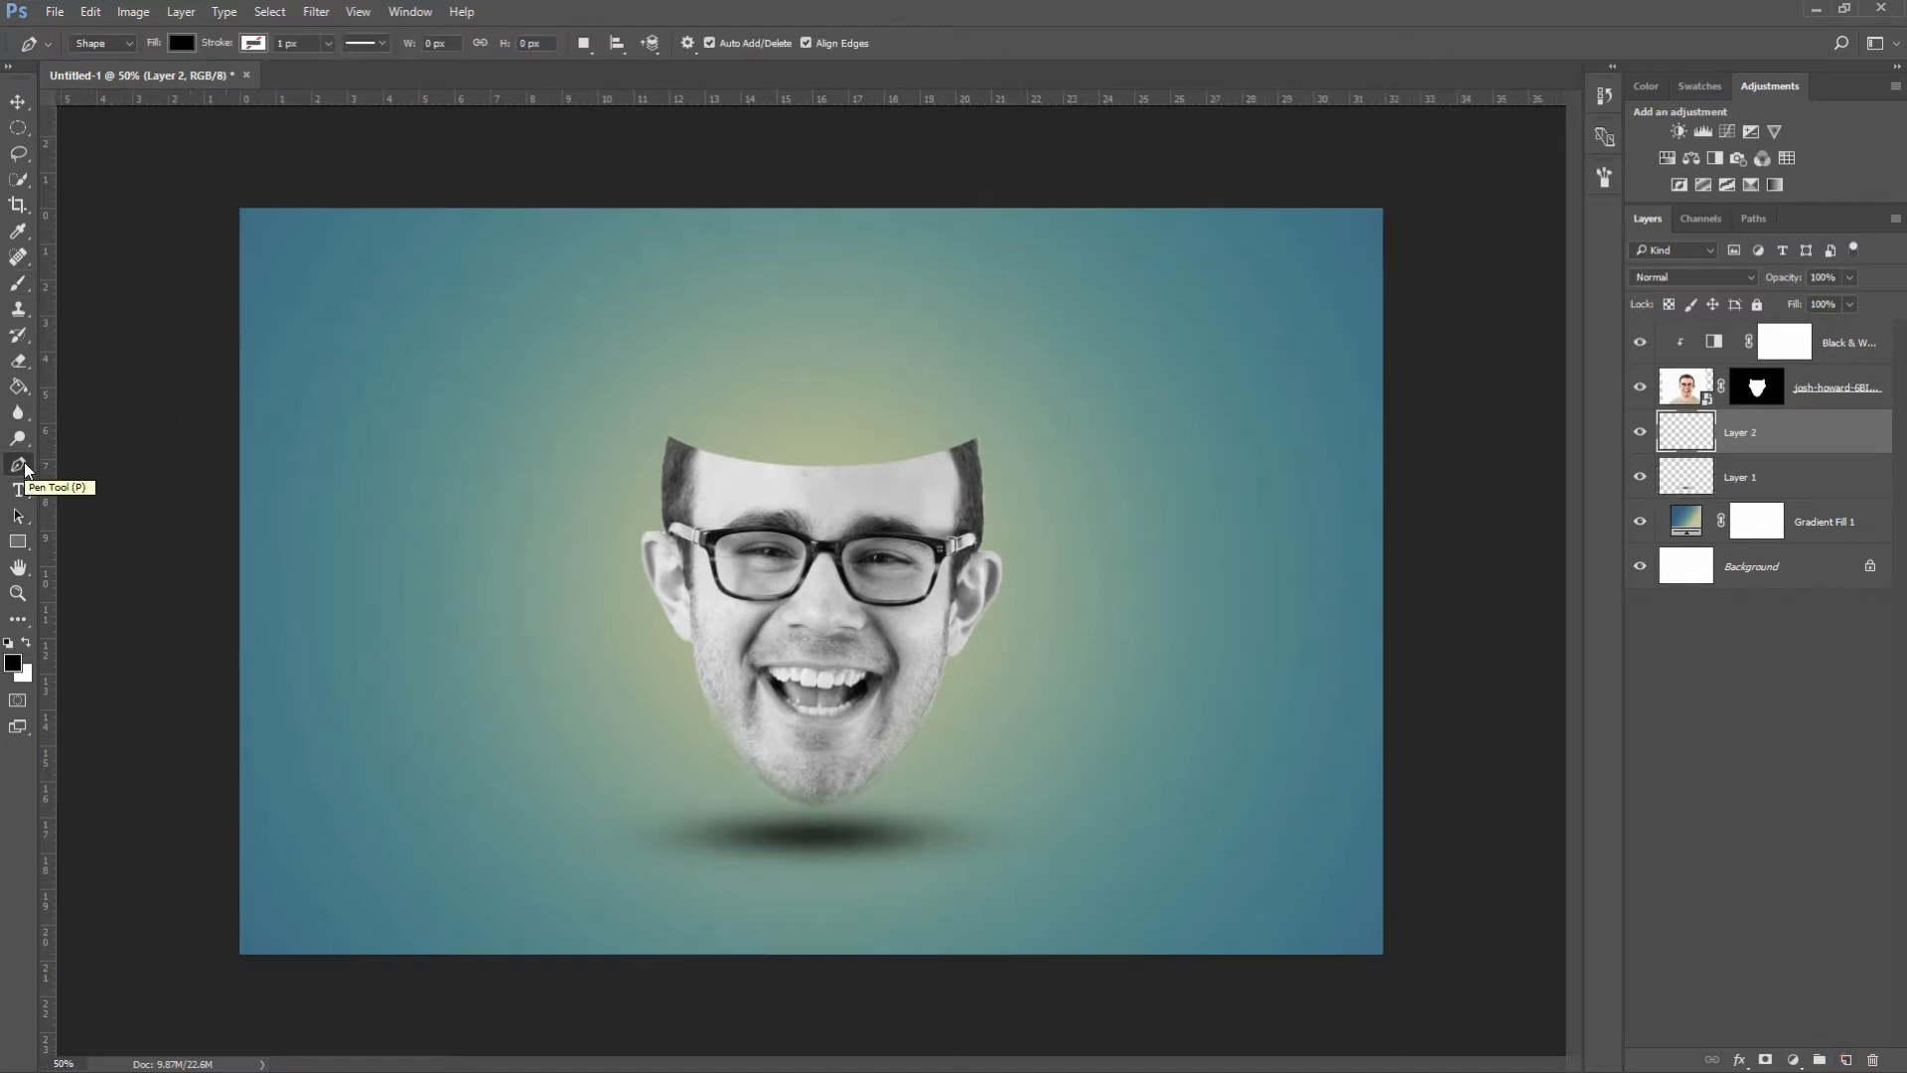
{"action": "right_click", "coordinate": [26, 464]}
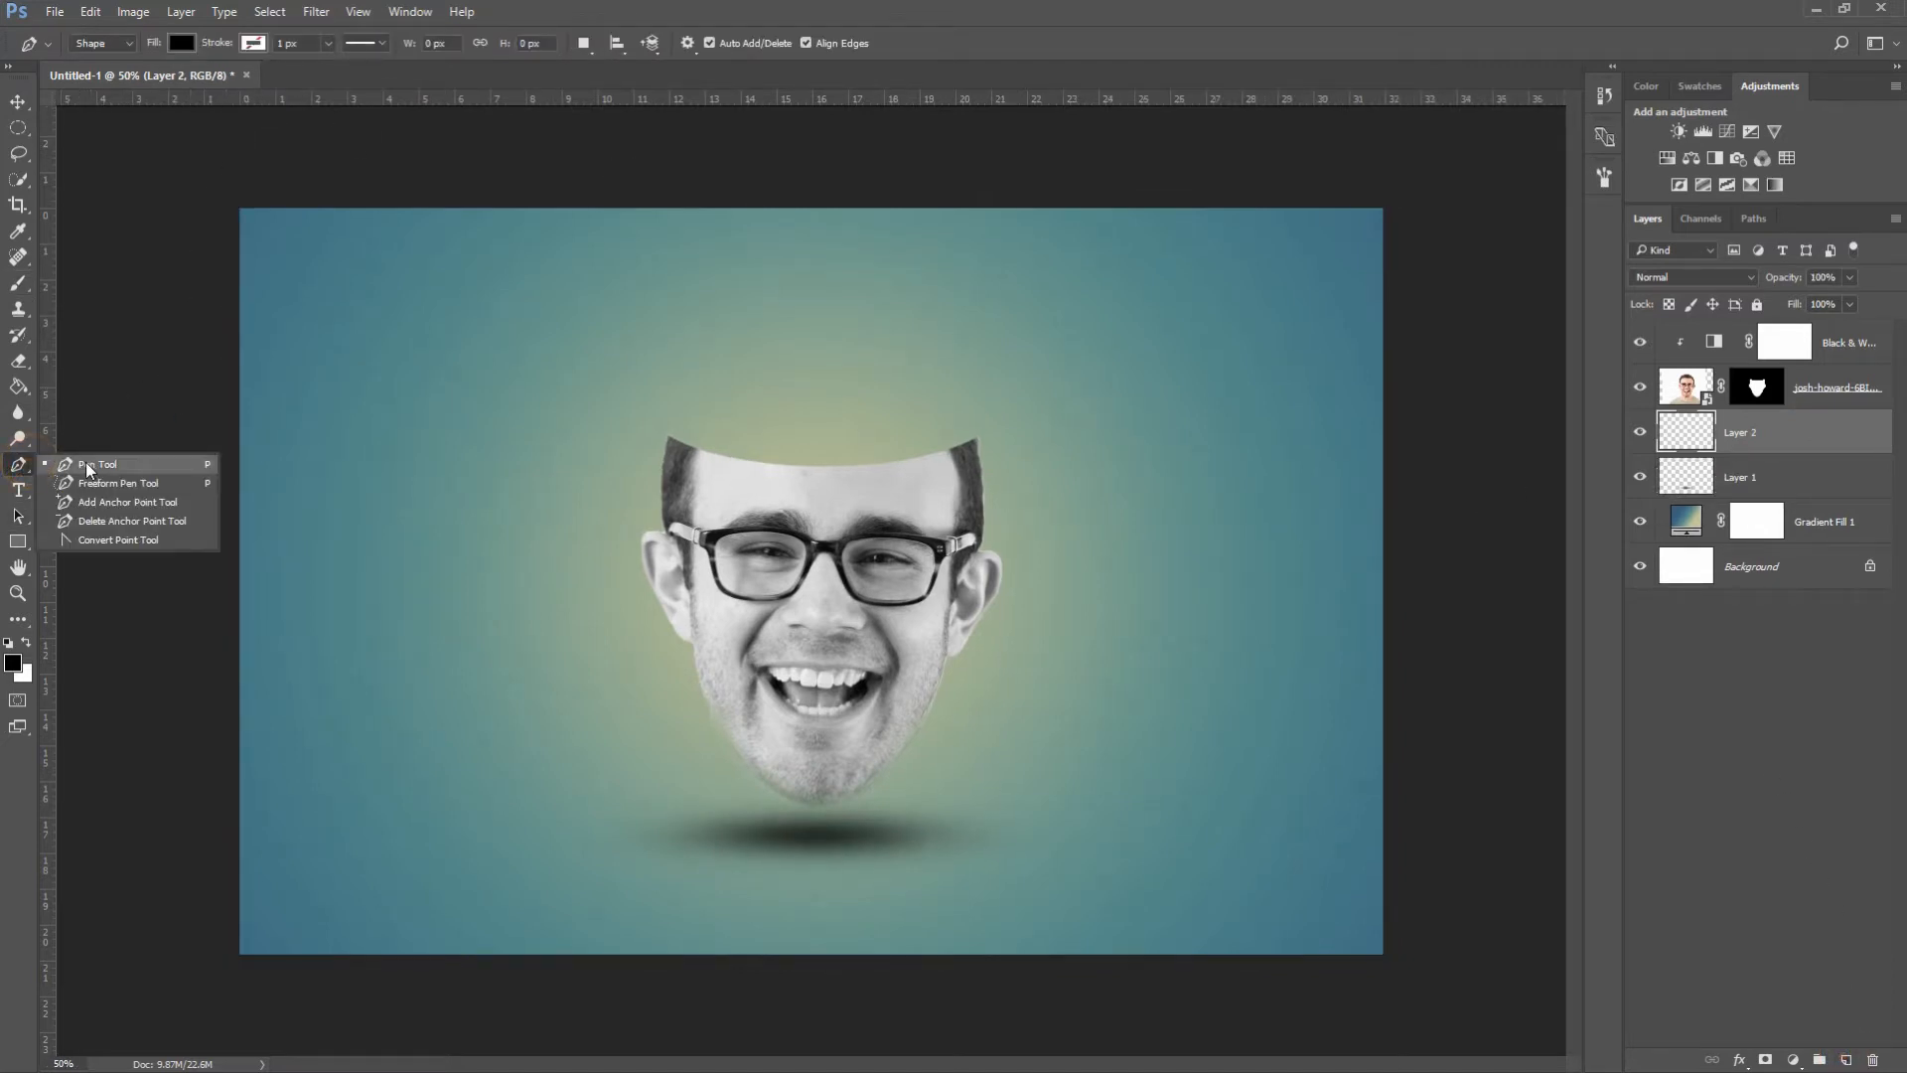
{"action": "left_click", "coordinate": [88, 465]}
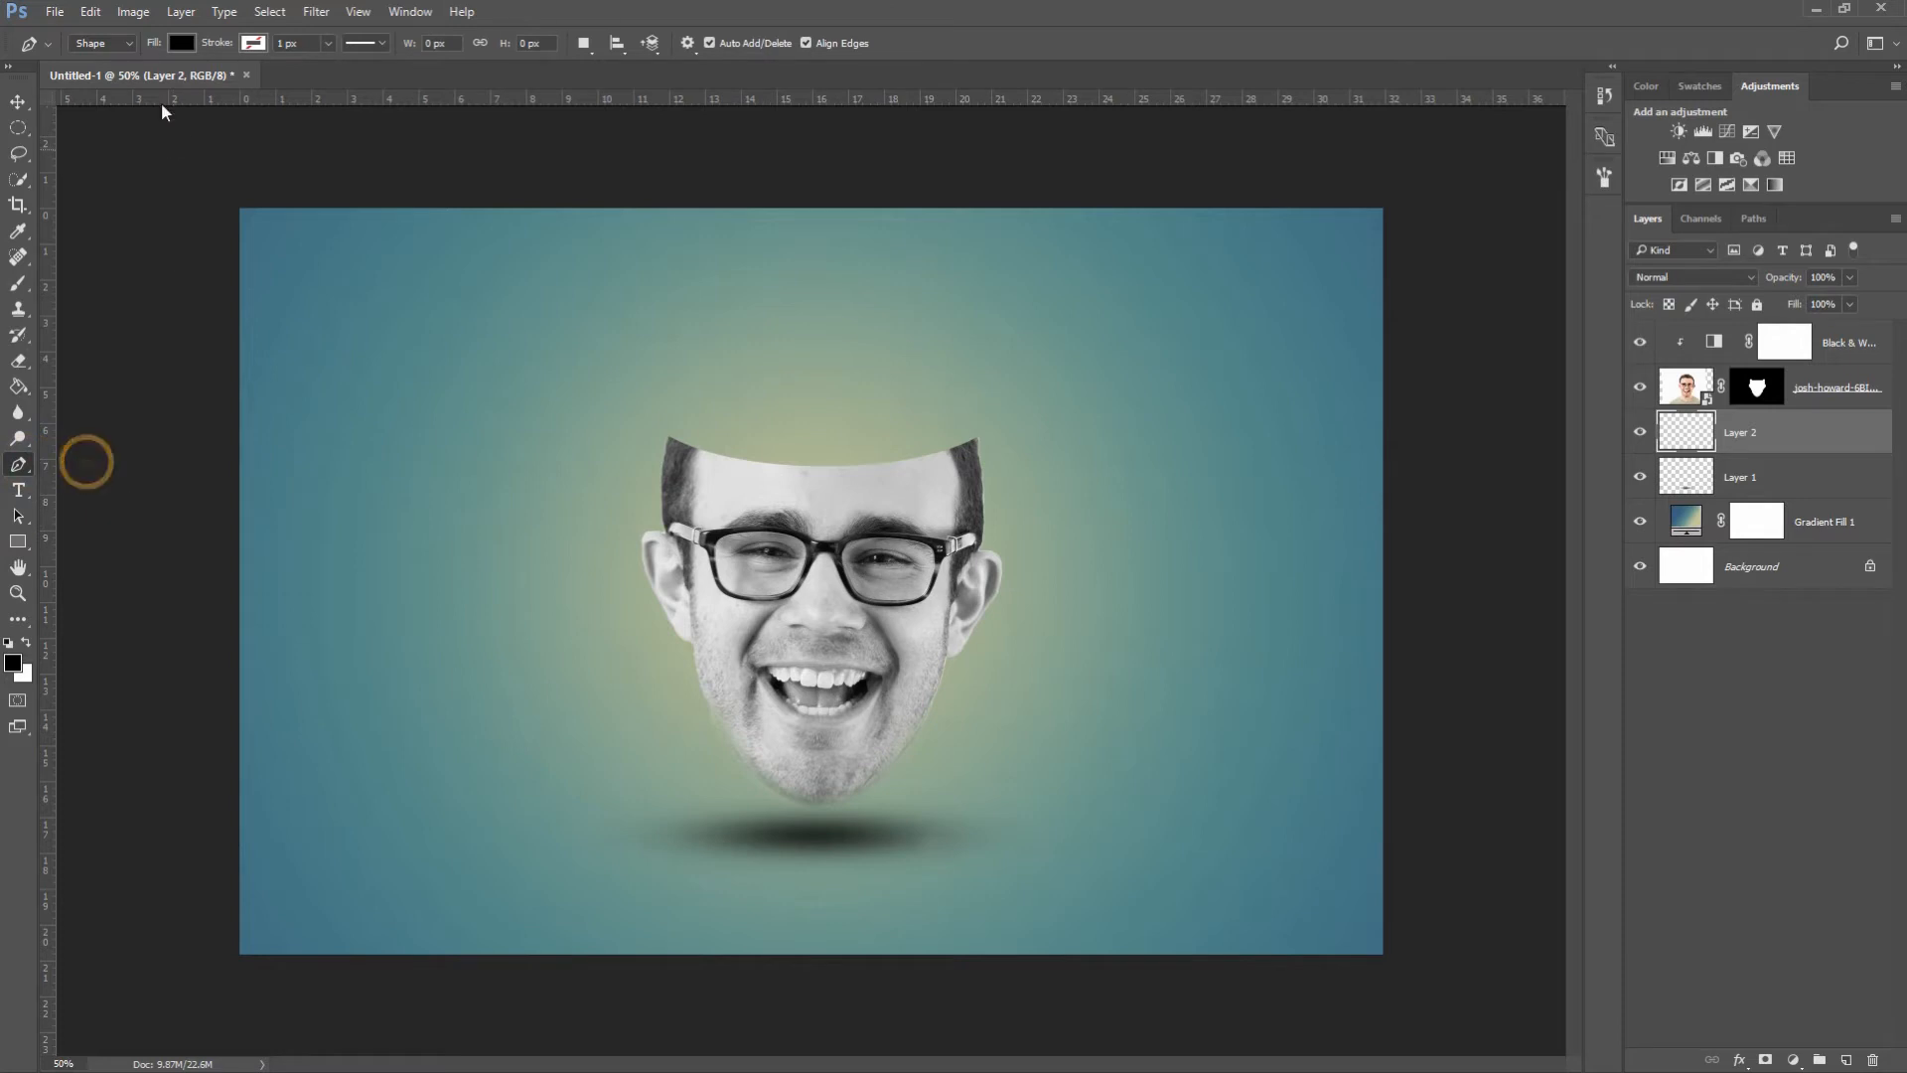
{"action": "left_click", "coordinate": [103, 47]}
{"action": "left_click", "coordinate": [105, 65]}
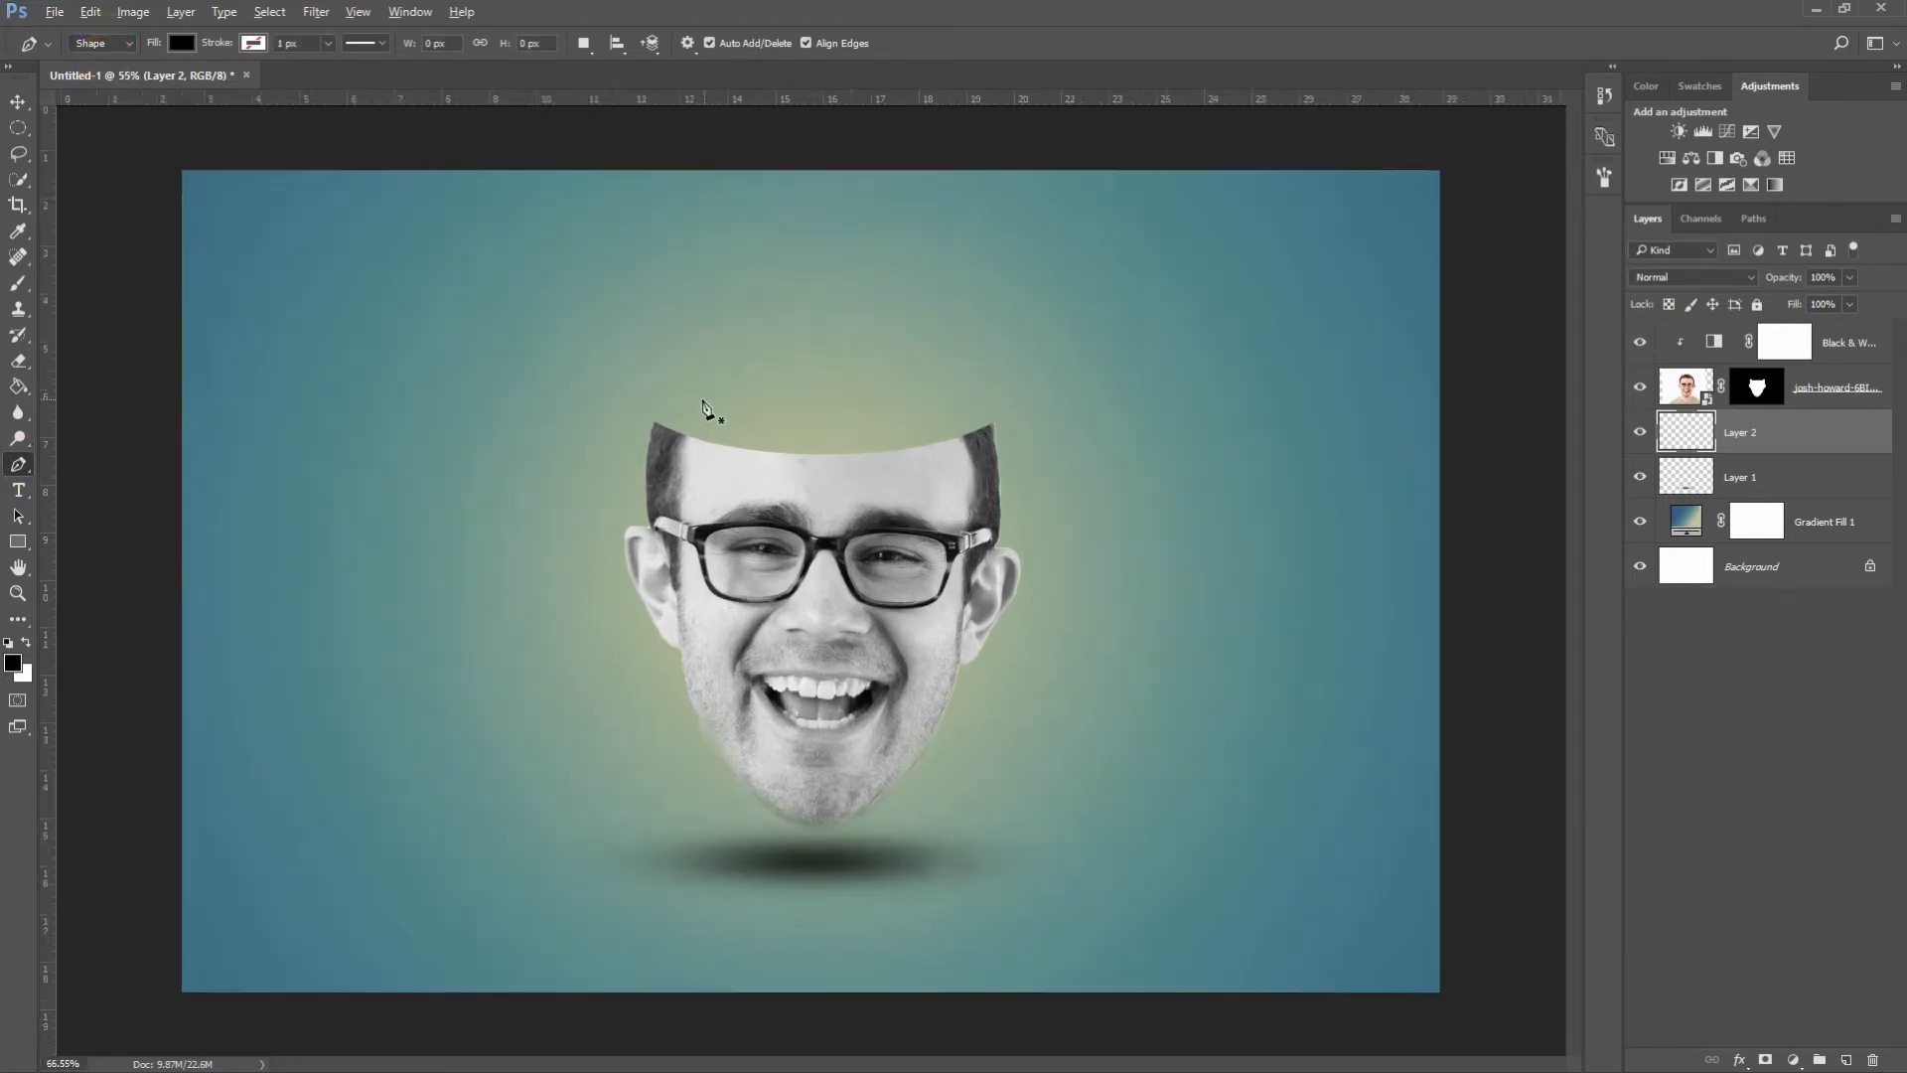
- Draw a closed black curved shape about 620 x 192 px behind the head, spanning the cut corners and filling the opening
{"action": "key", "text": "ctrl+plus"}
{"action": "scroll", "coordinate": [631, 418], "scroll_direction": "up", "scroll_amount": 1}
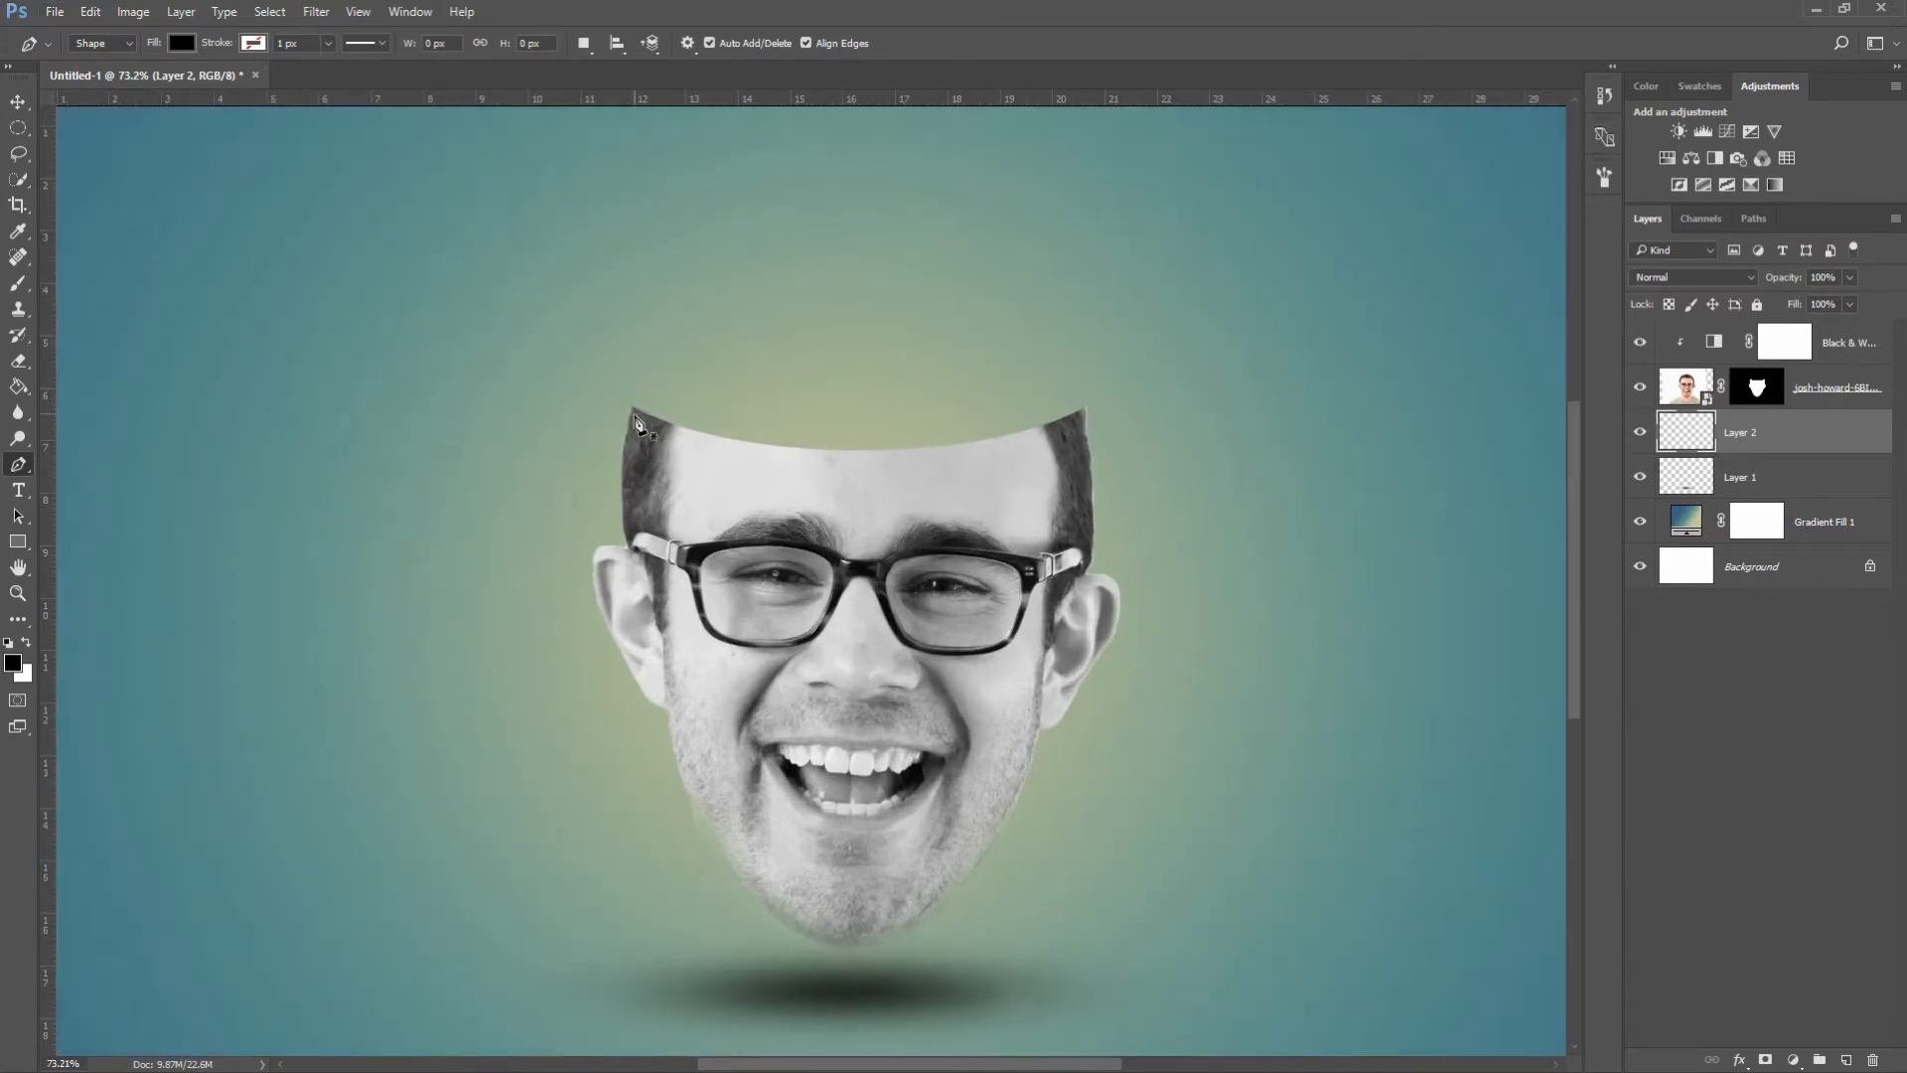
{"action": "scroll", "coordinate": [638, 422], "scroll_direction": "up", "scroll_amount": 1}
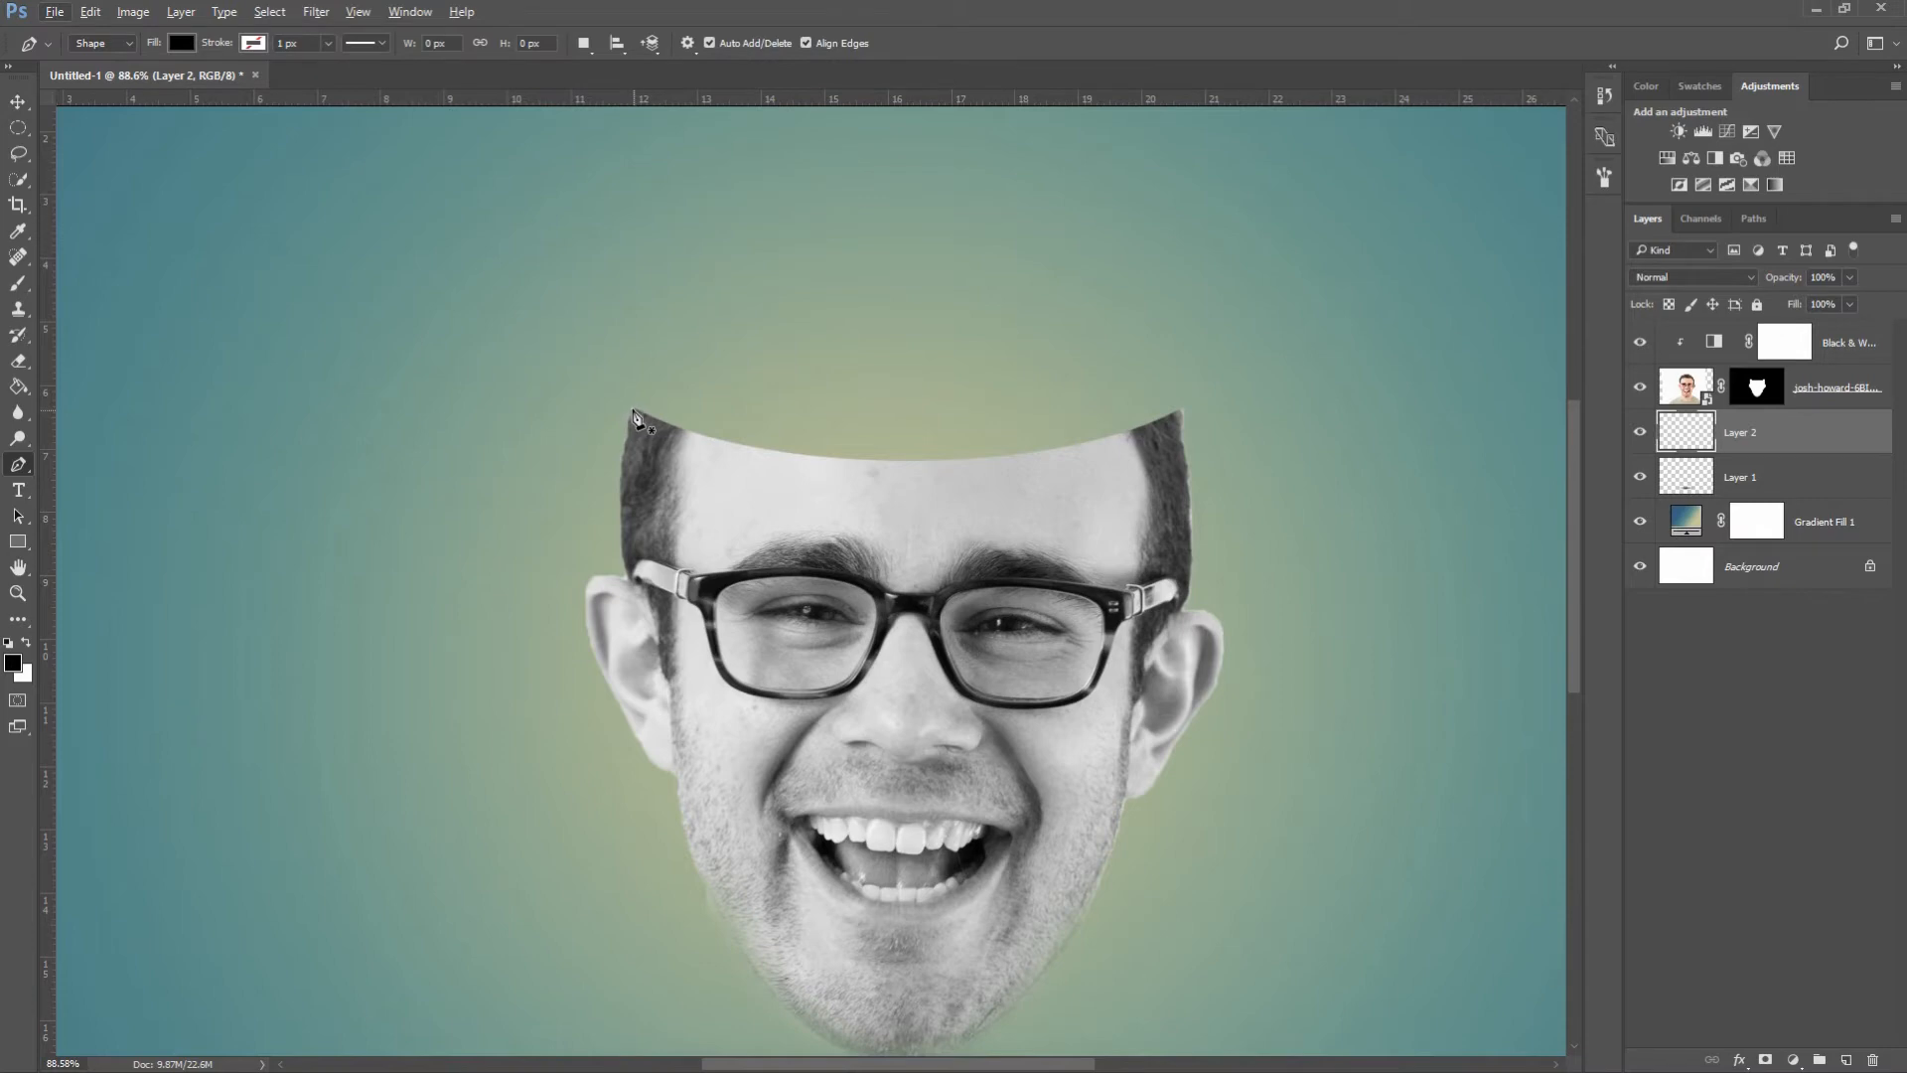
{"action": "left_click", "coordinate": [634, 409]}
{"action": "left_click_drag", "start_coordinate": [1181, 411], "coordinate": [1478, 626]}
{"action": "left_click", "coordinate": [961, 476]}
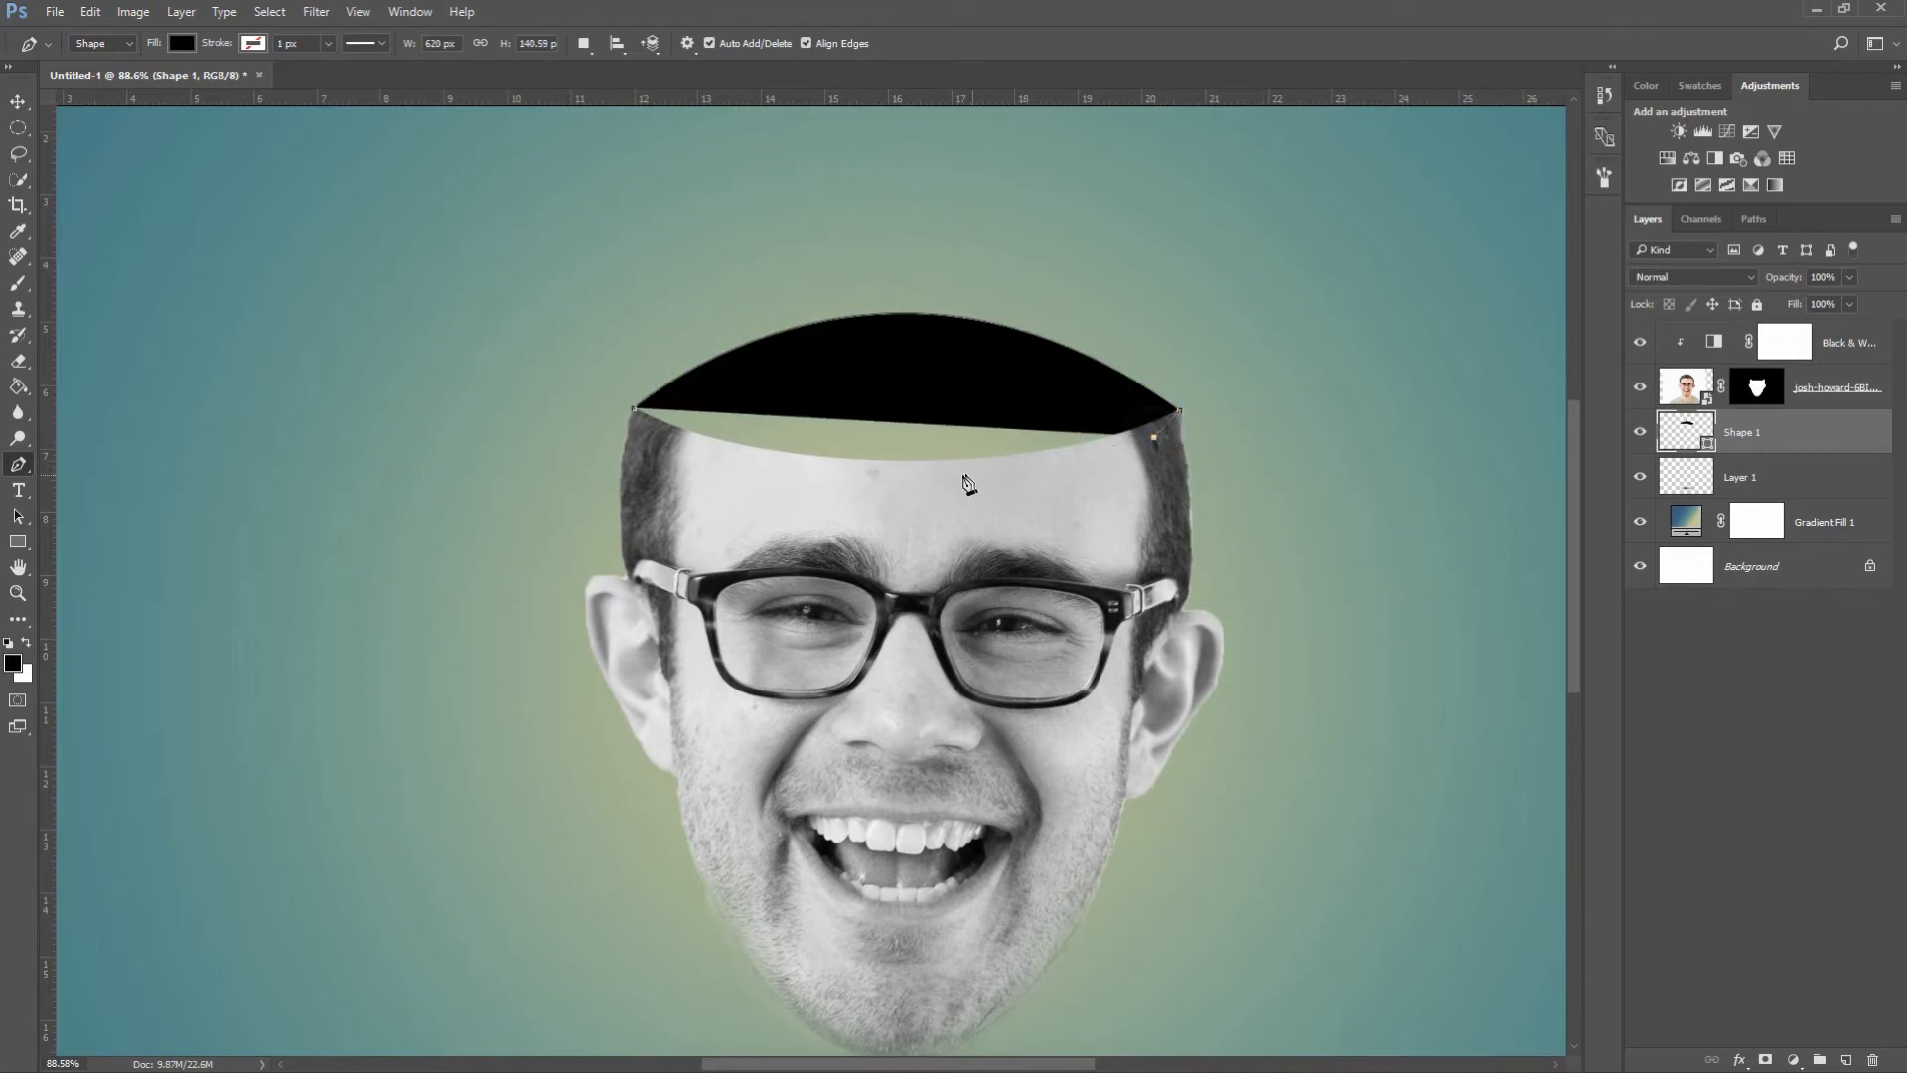
{"action": "left_click", "coordinate": [733, 482]}
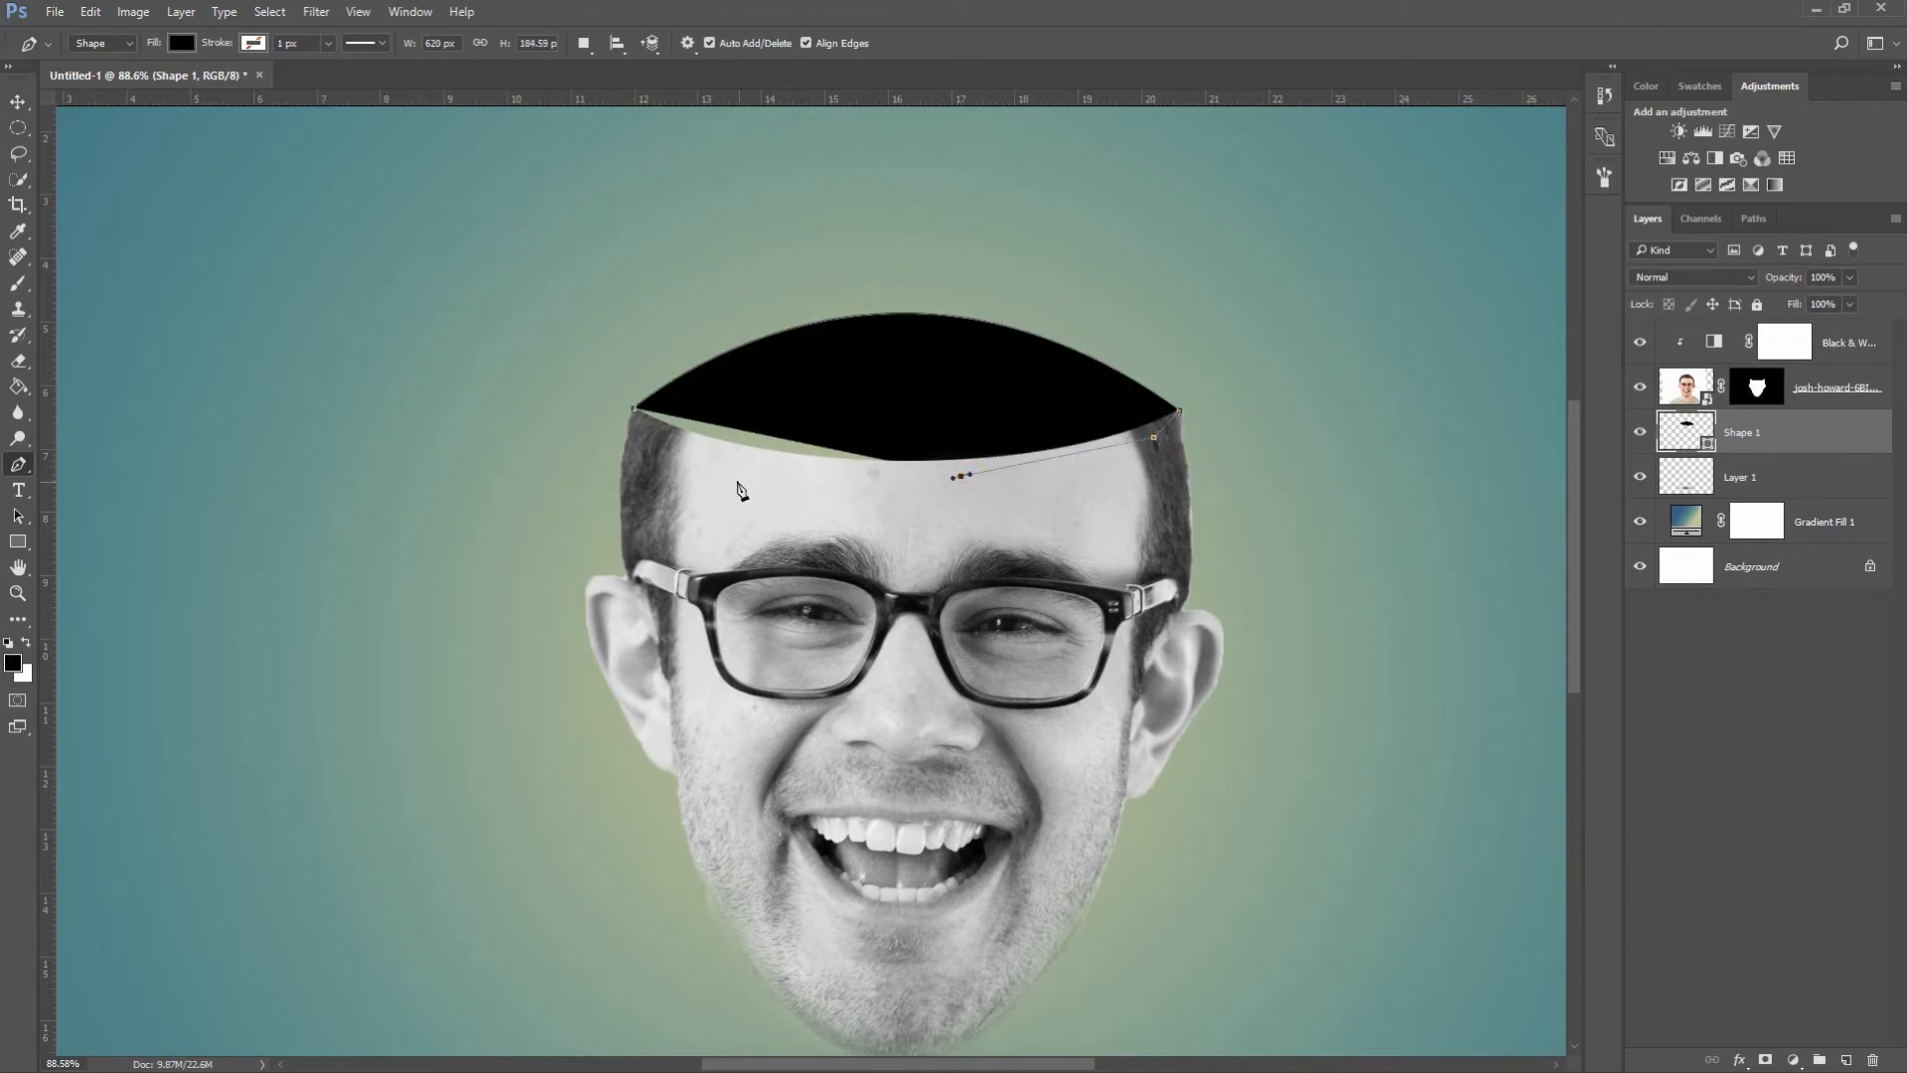
{"action": "left_click", "coordinate": [653, 409]}
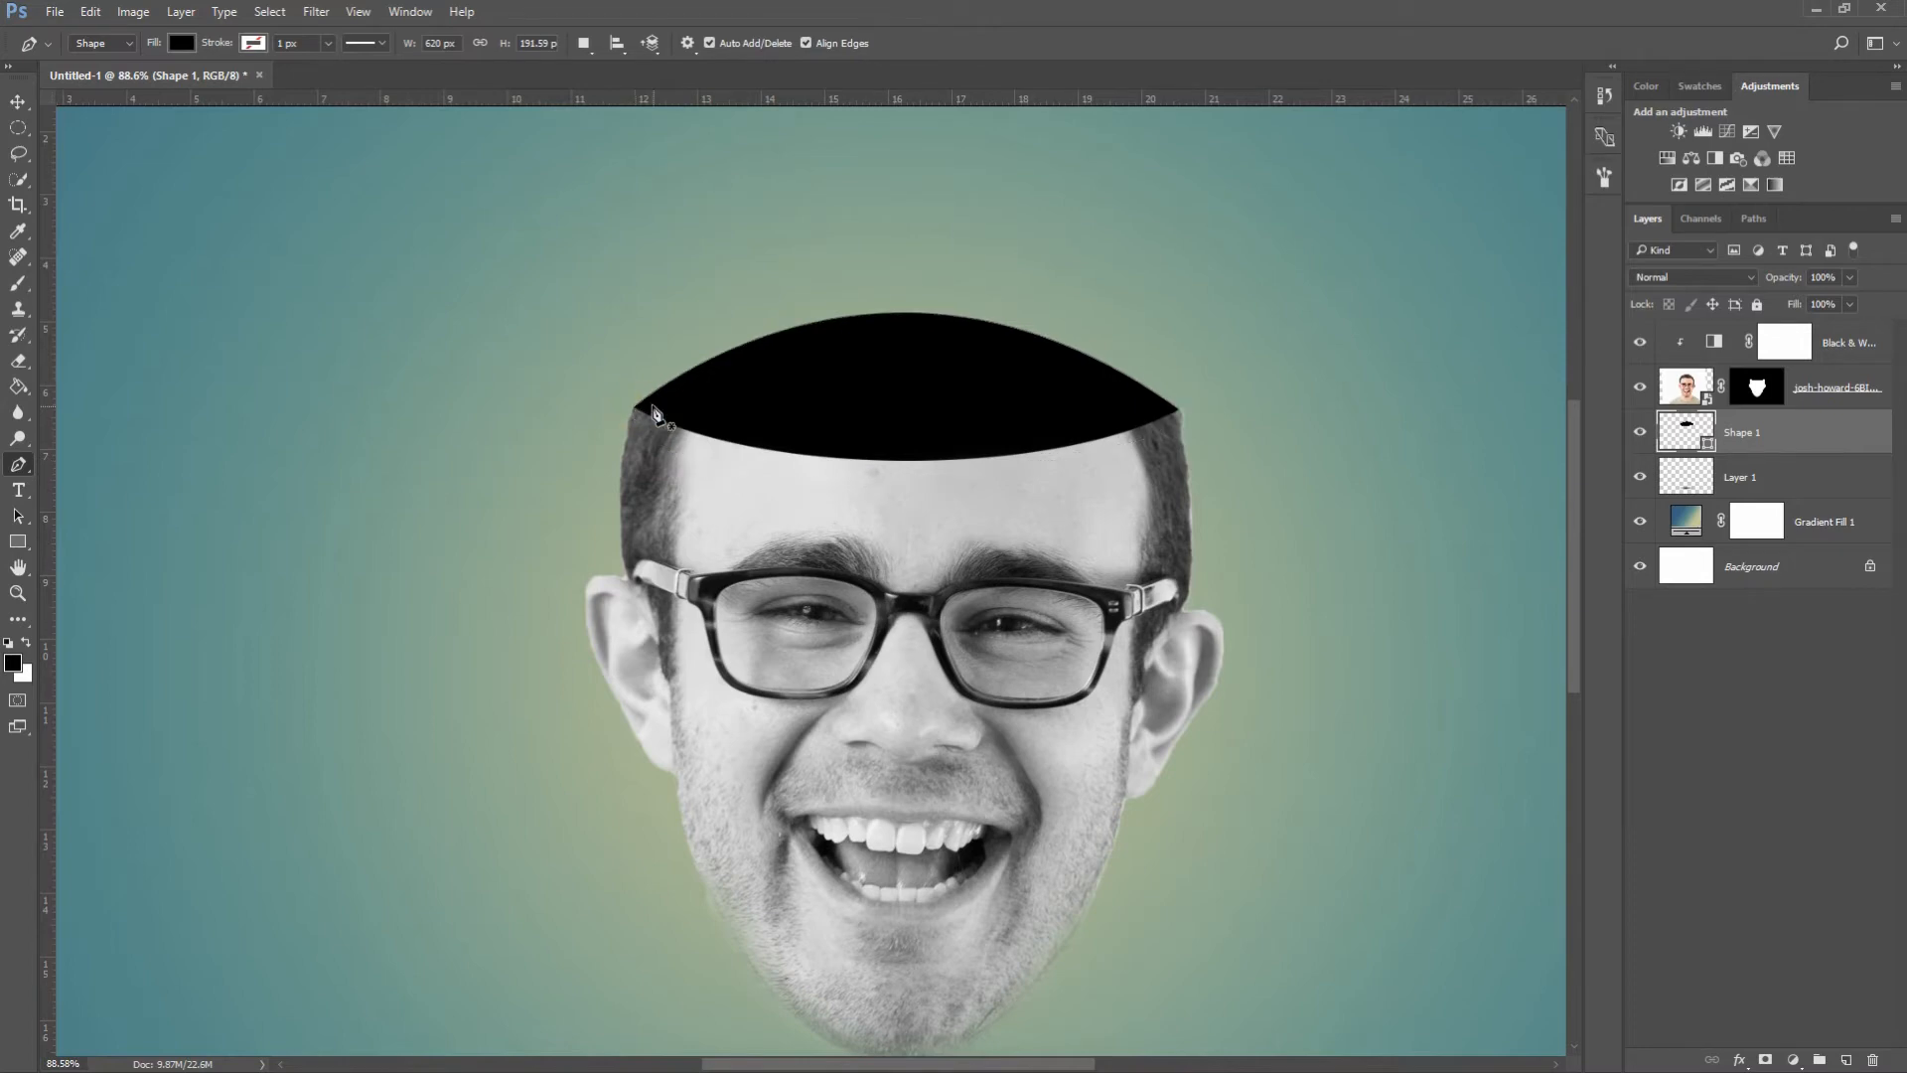
{"action": "scroll", "coordinate": [998, 365], "scroll_direction": "down", "scroll_amount": 5}
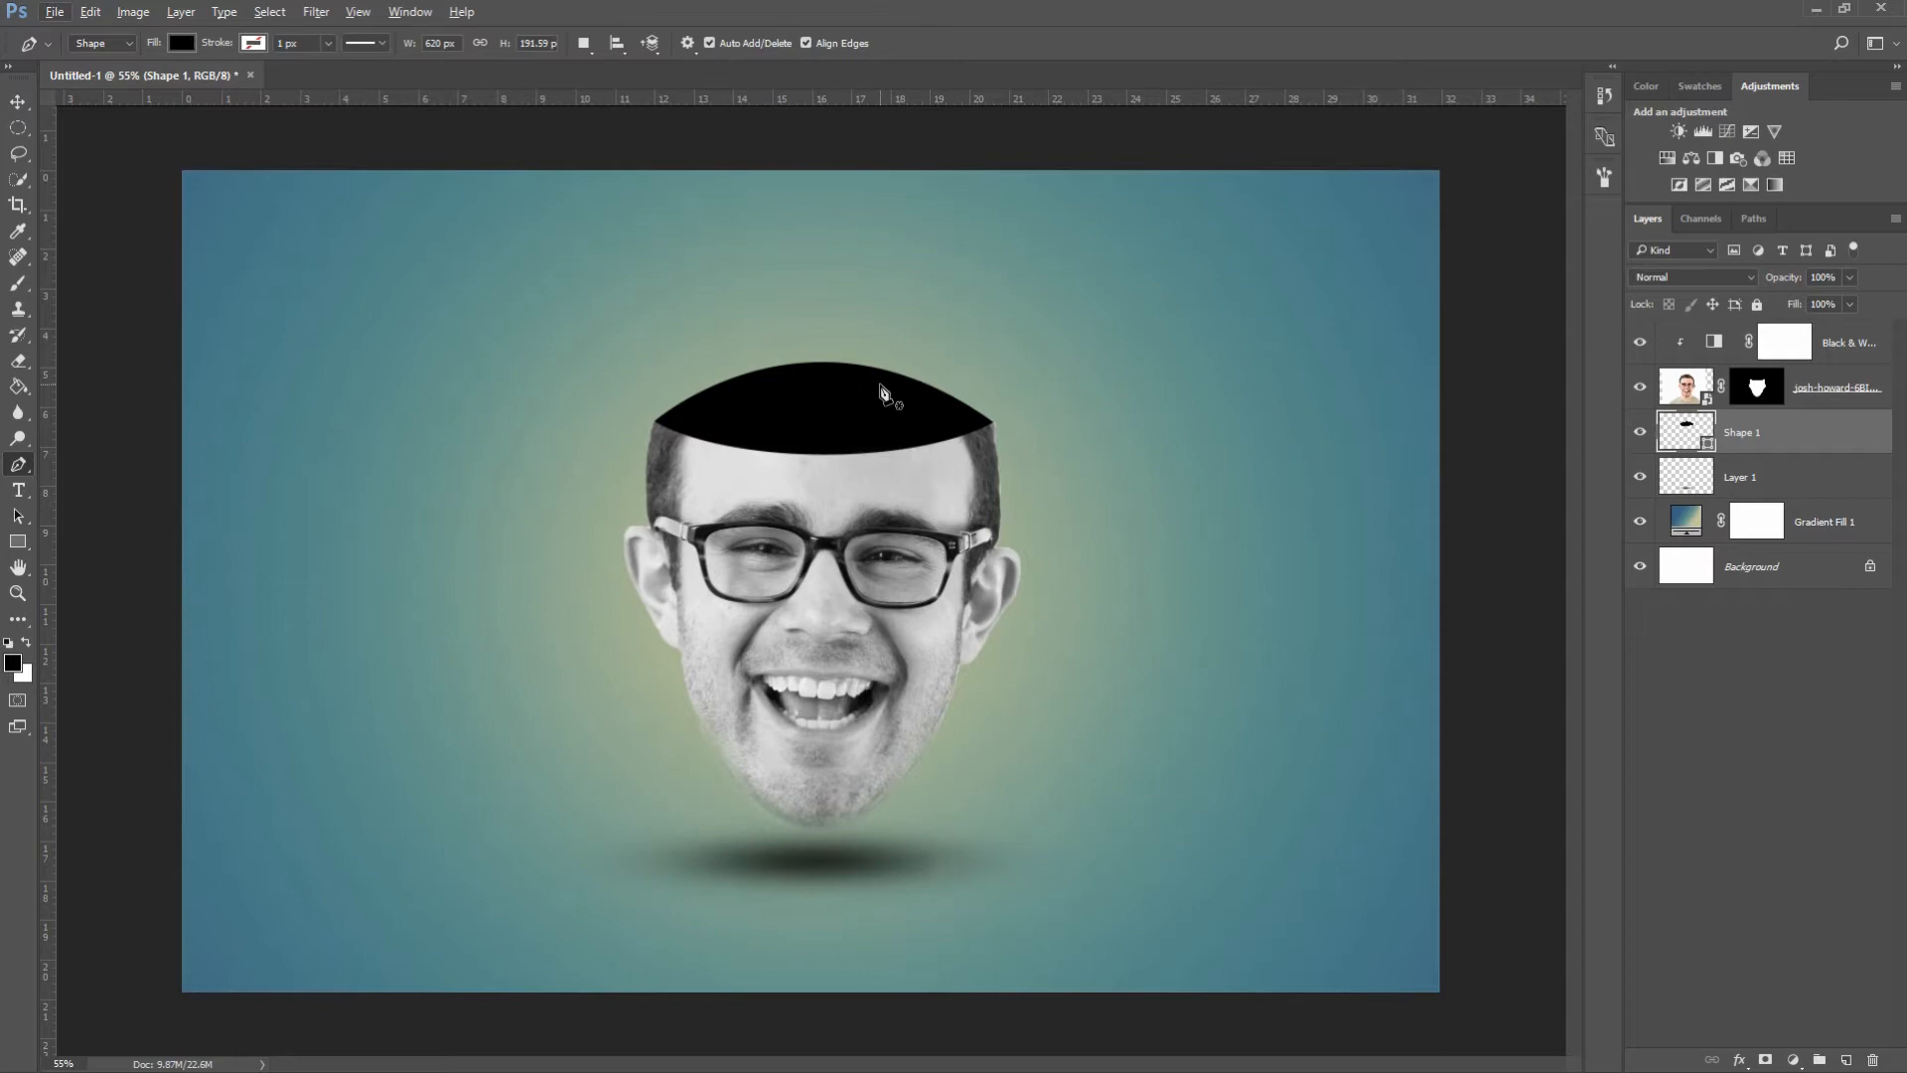
- Add a Stroke effect to the black opening shape and set its colour to light orange #ff9f82
{"action": "right_click", "coordinate": [1805, 437]}
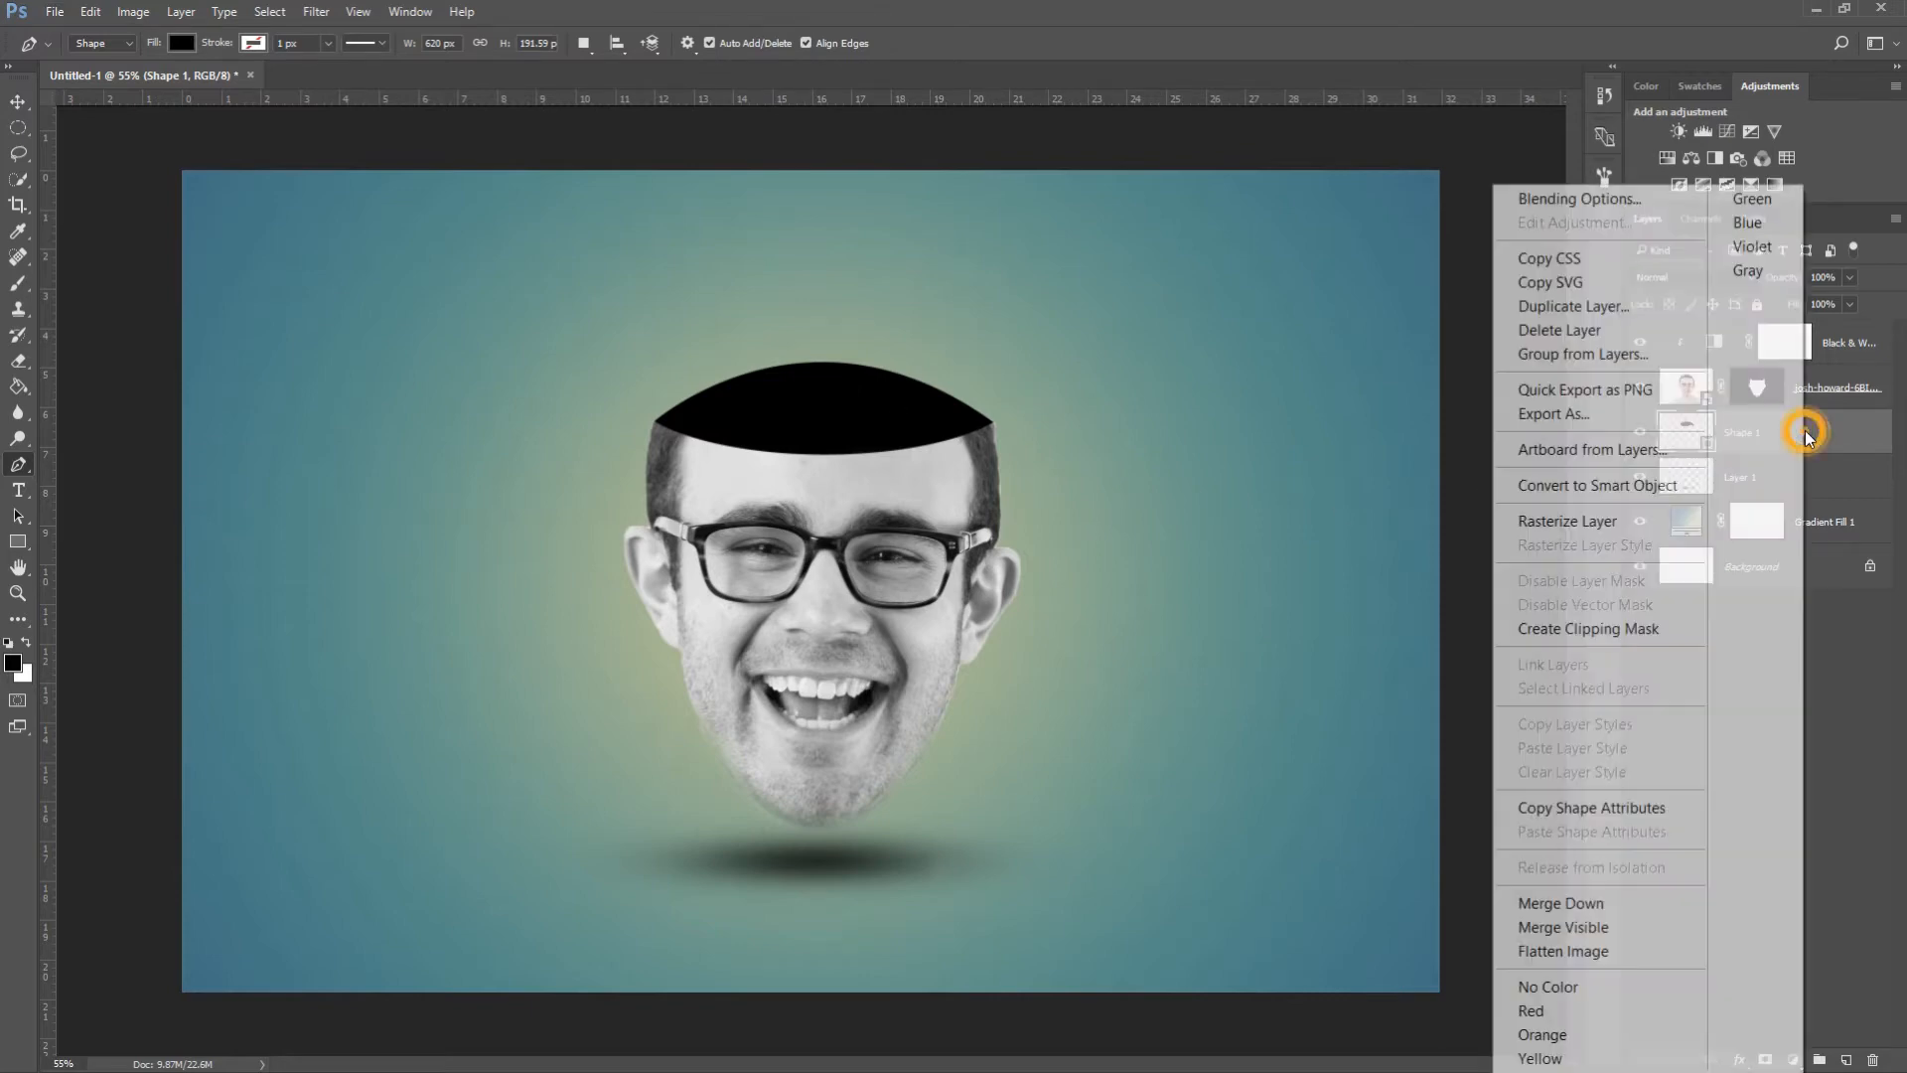
{"action": "left_click", "coordinate": [1545, 197]}
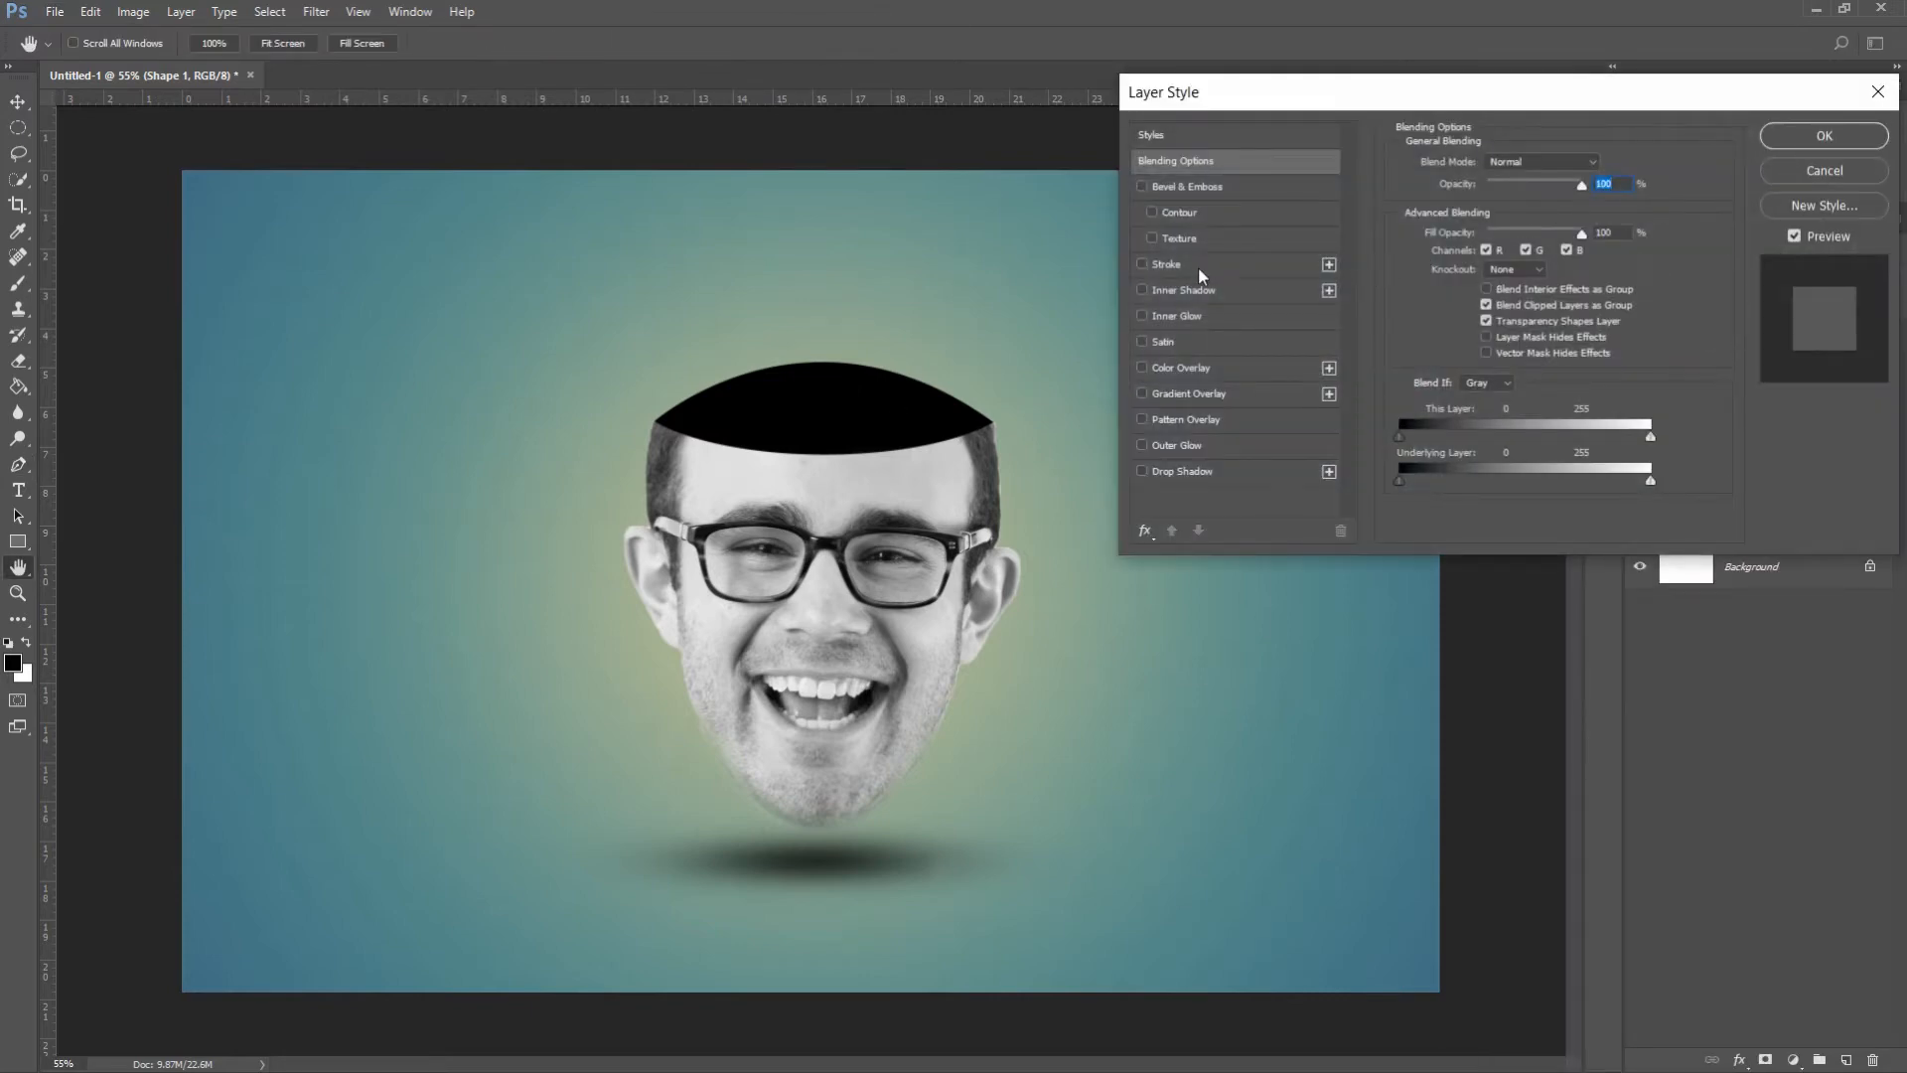
{"action": "left_click", "coordinate": [1198, 263]}
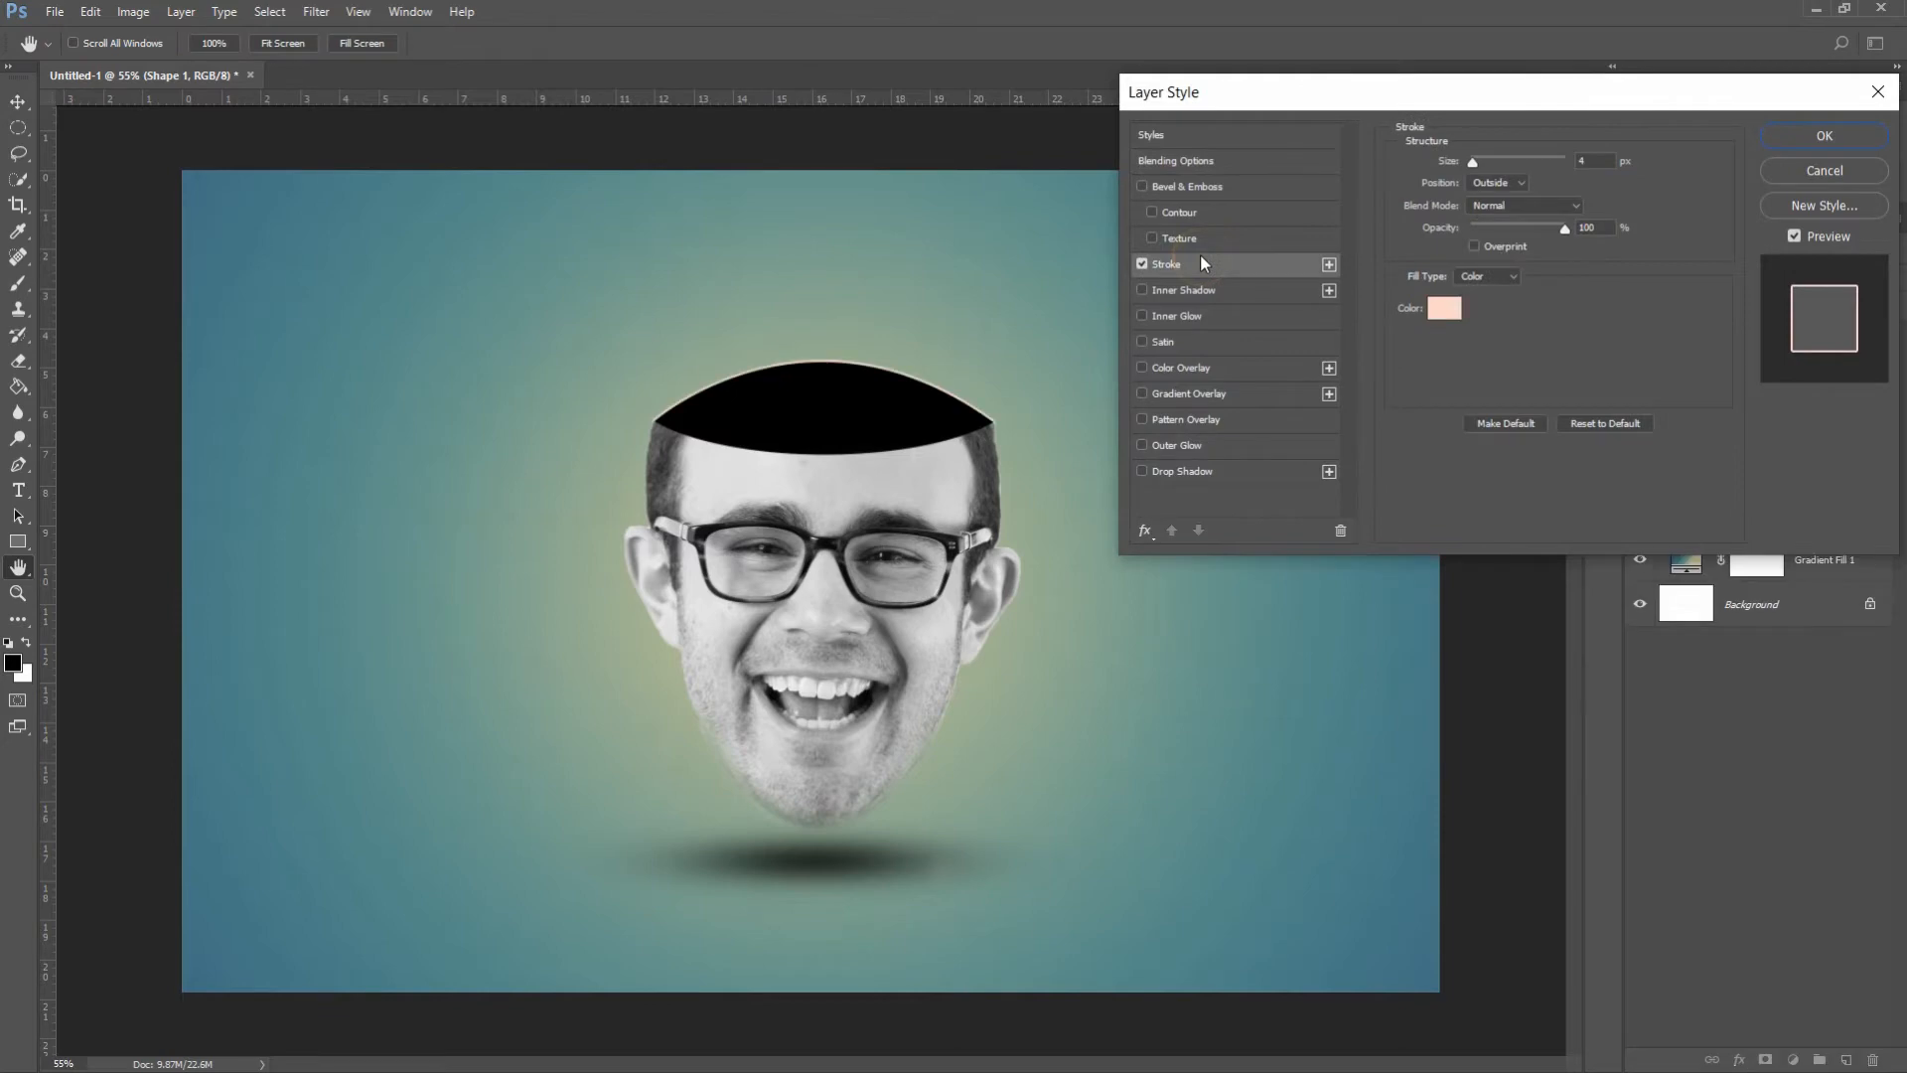
{"action": "left_click", "coordinate": [1444, 308]}
{"action": "left_click", "coordinate": [1435, 533]}
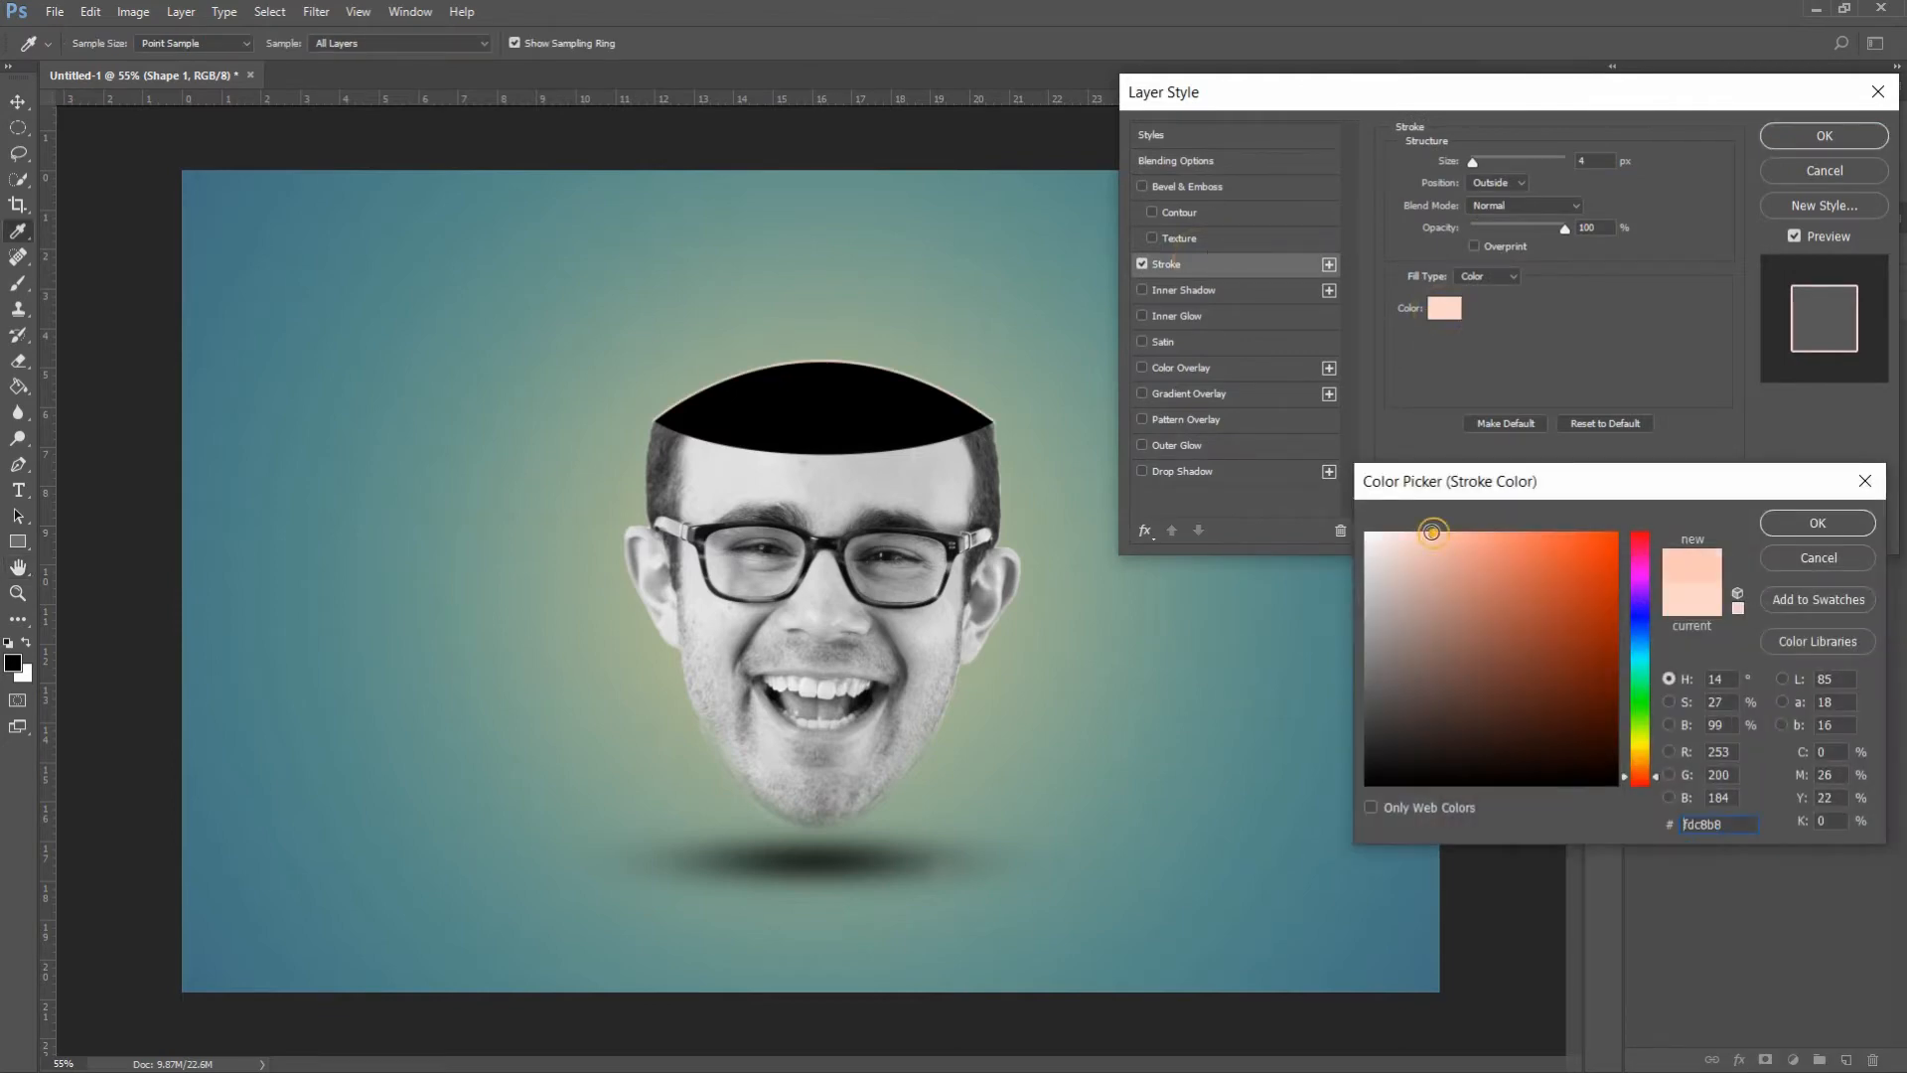
{"action": "left_click", "coordinate": [1443, 528]}
{"action": "left_click", "coordinate": [1516, 533]}
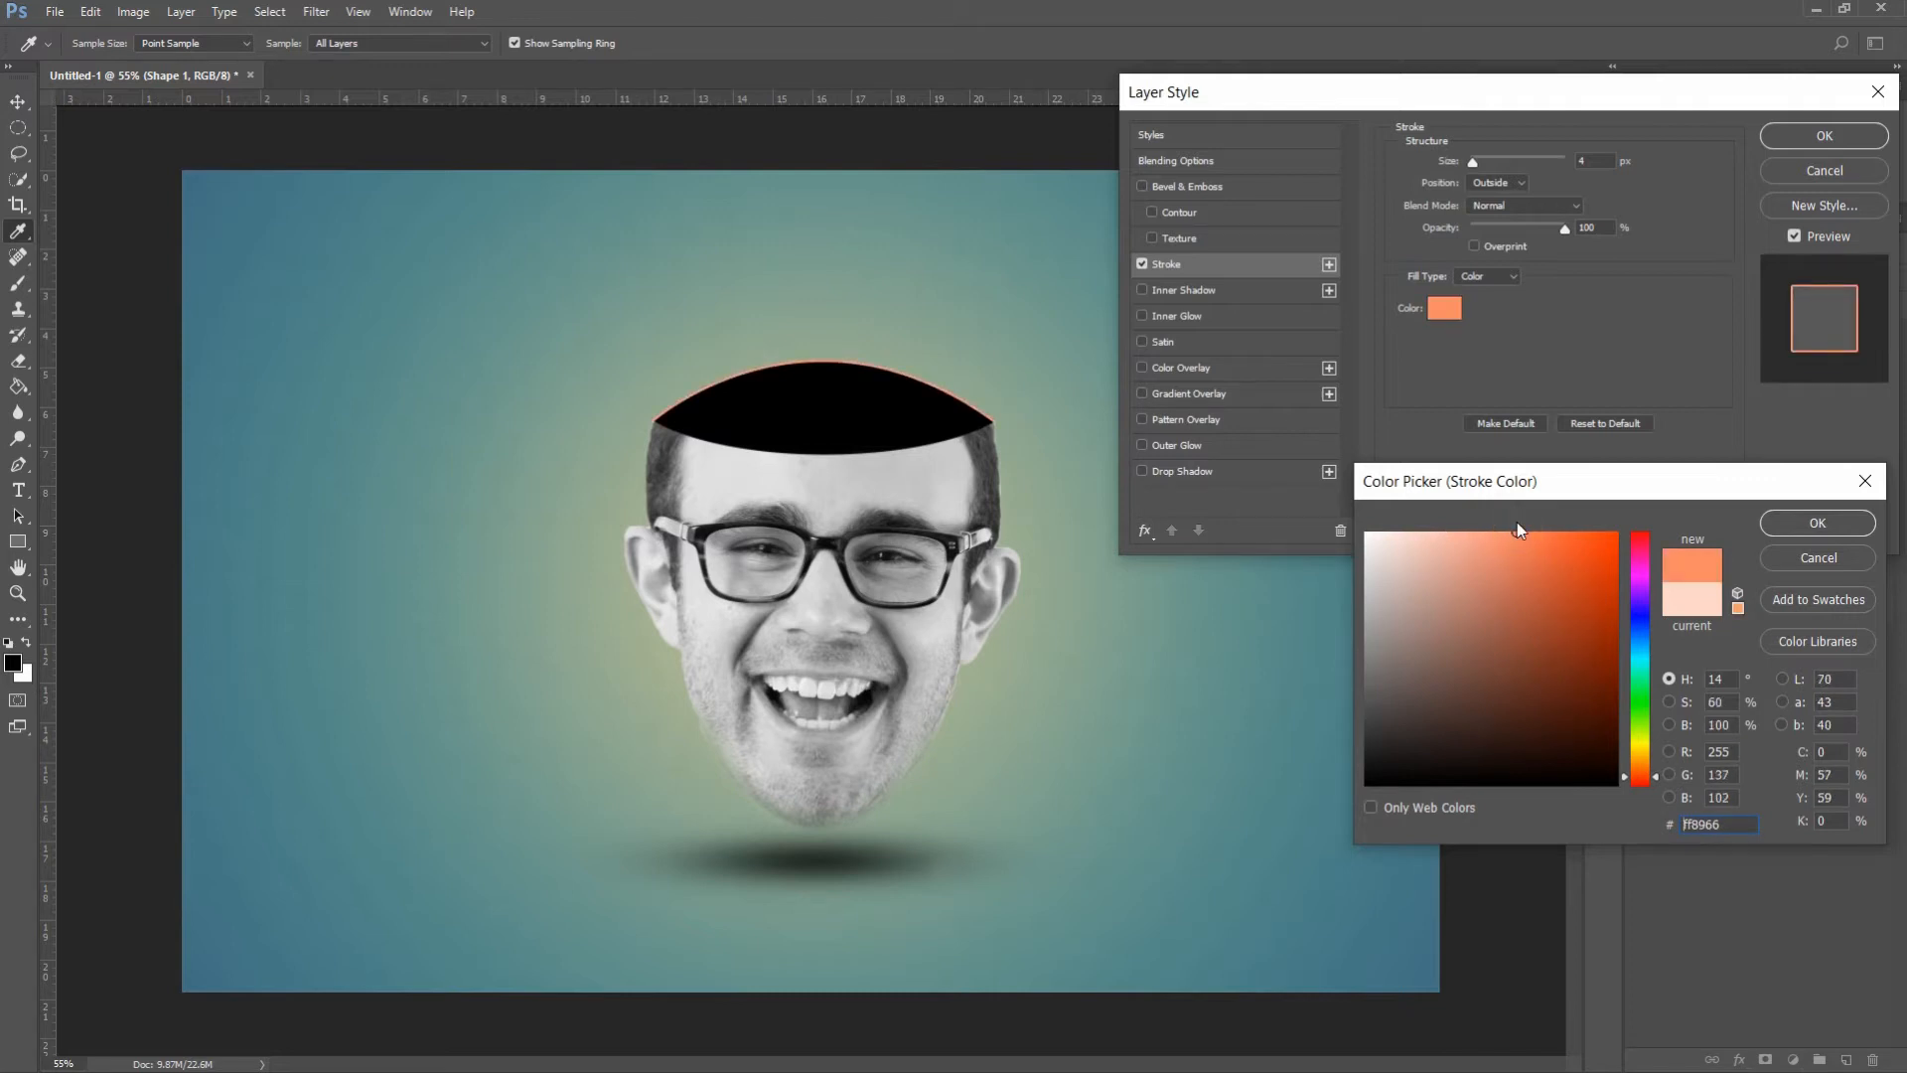
{"action": "left_click", "coordinate": [1490, 532]}
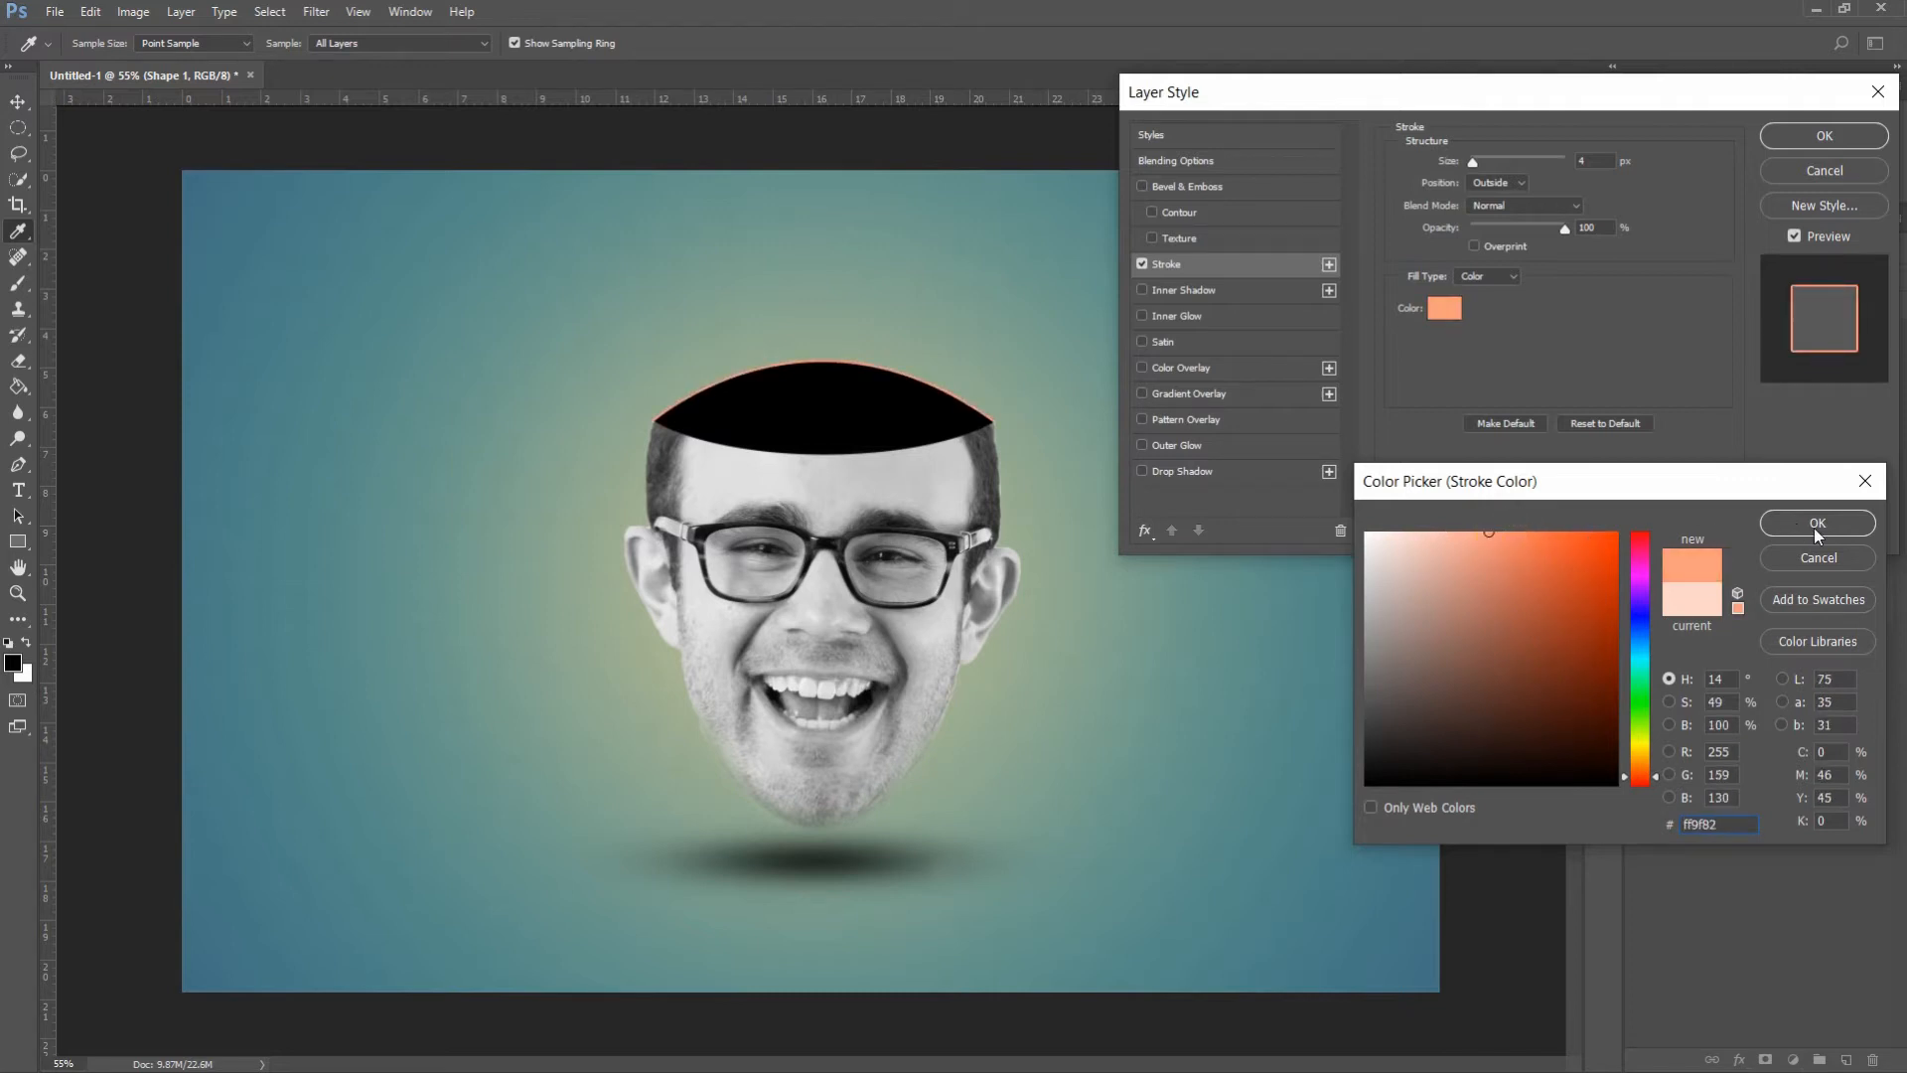
{"action": "left_click", "coordinate": [1817, 525]}
- Set the stroke's position to Inside, its size to 7 px and its opacity to about 75%, and apply the layer style
{"action": "left_click", "coordinate": [1490, 181]}
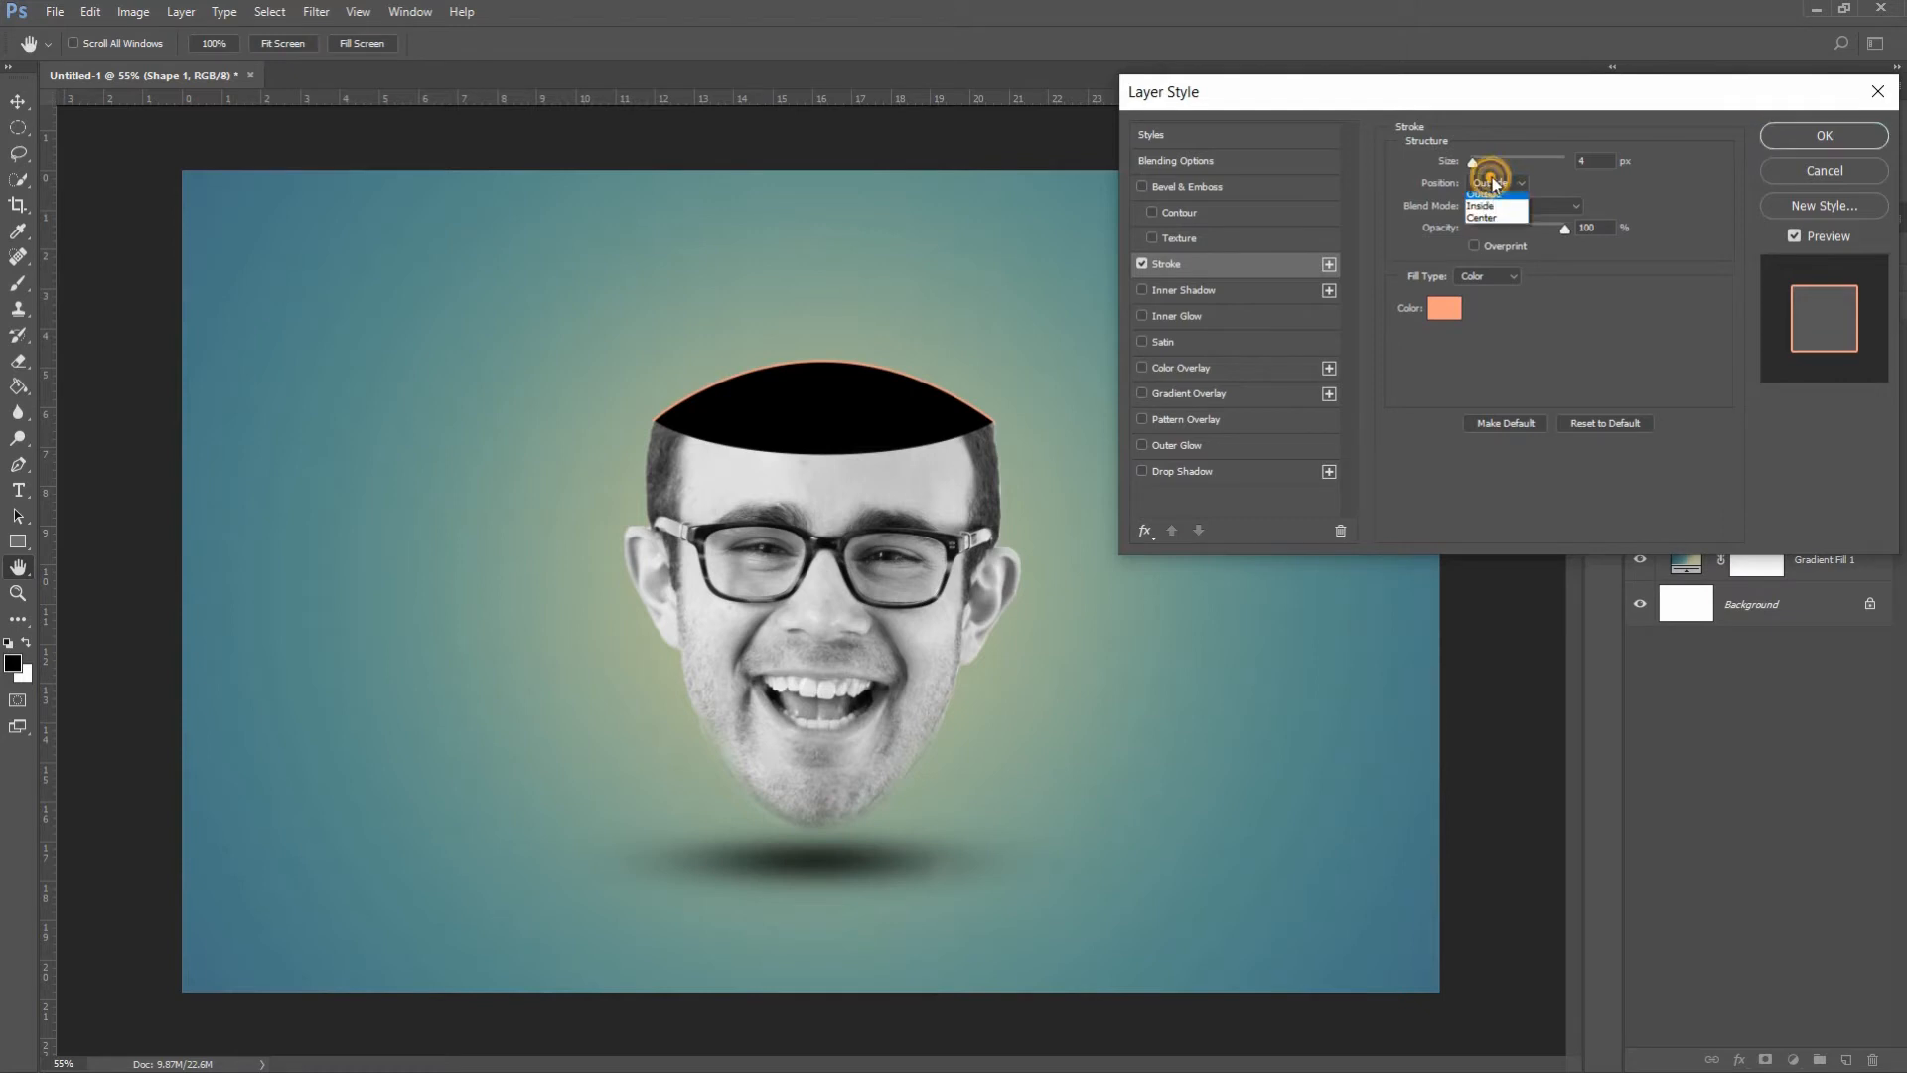
{"action": "left_click", "coordinate": [1490, 200]}
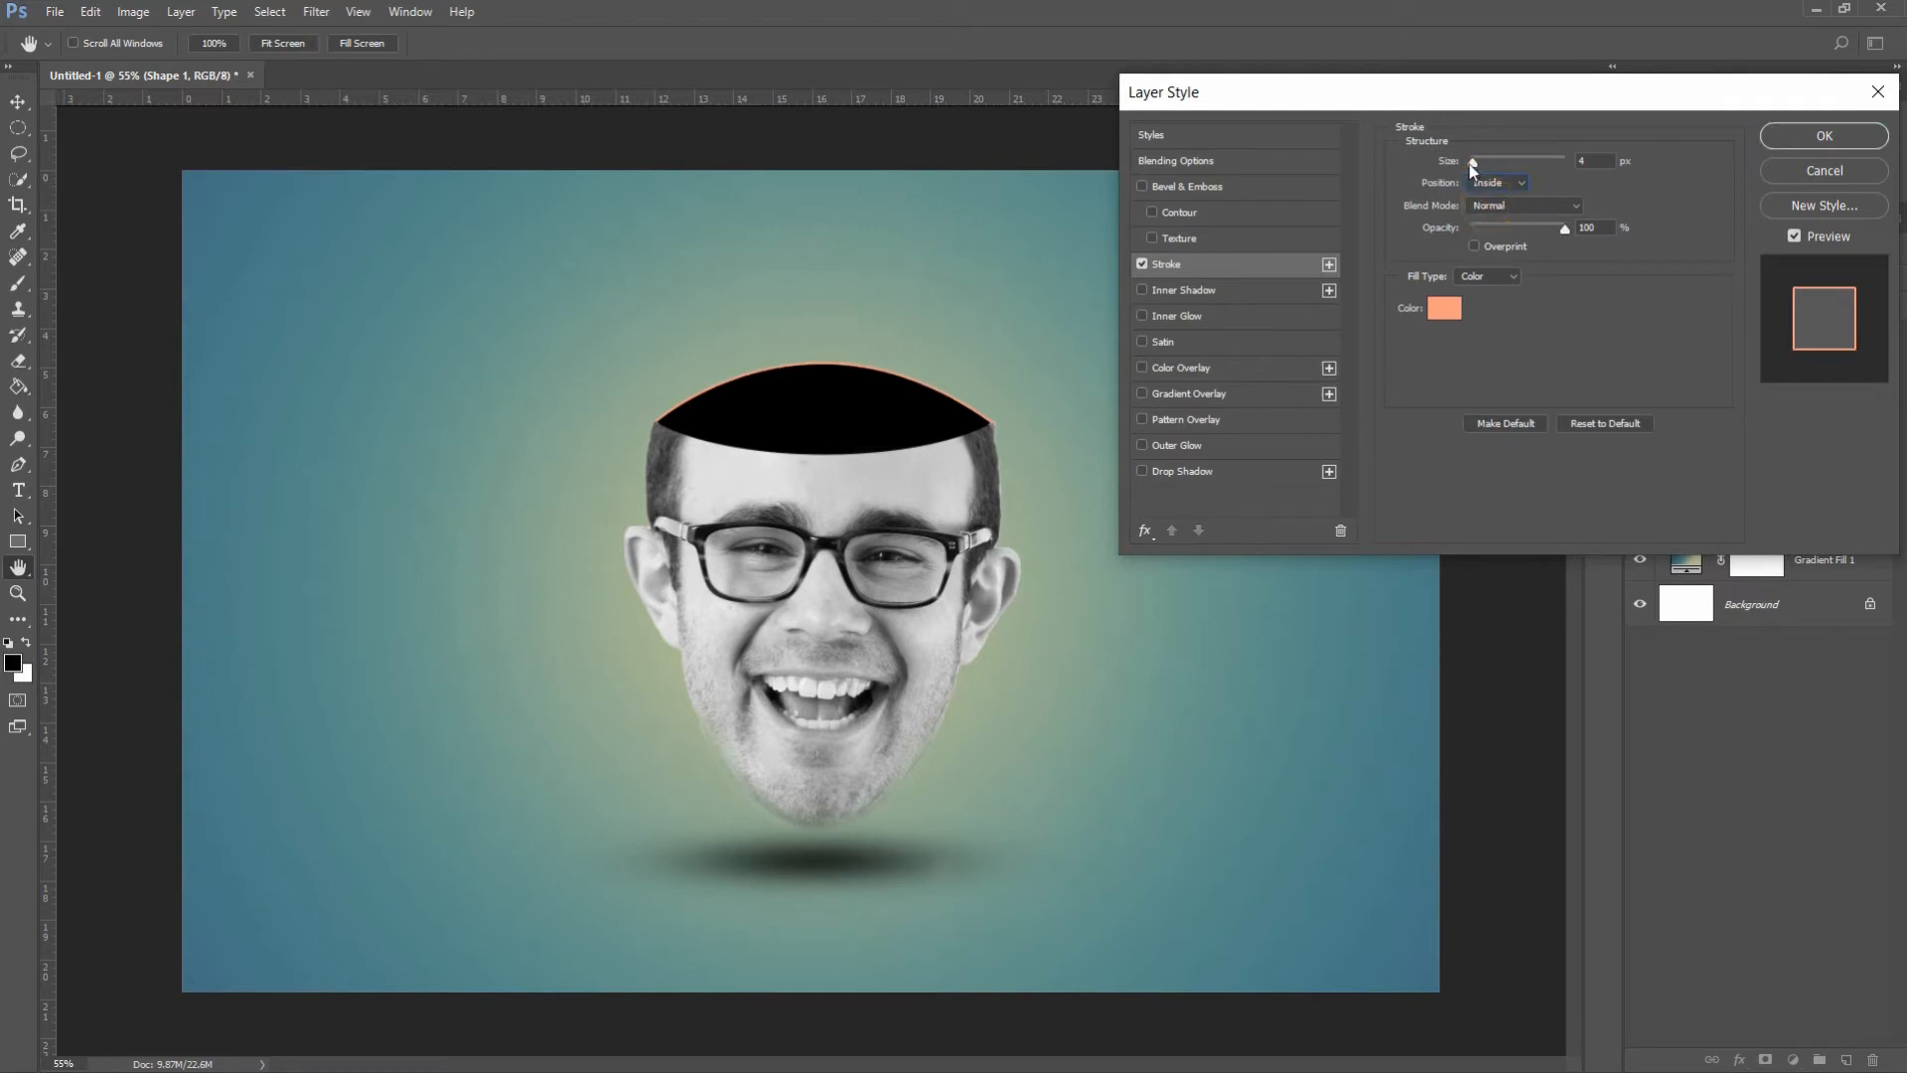
{"action": "left_click_drag", "start_coordinate": [1474, 164], "coordinate": [1476, 161]}
{"action": "mouse_move", "coordinate": [1558, 227]}
{"action": "left_mouse_down"}
{"action": "mouse_move", "coordinate": [1487, 235]}
{"action": "mouse_move", "coordinate": [1522, 230]}
{"action": "left_mouse_up"}
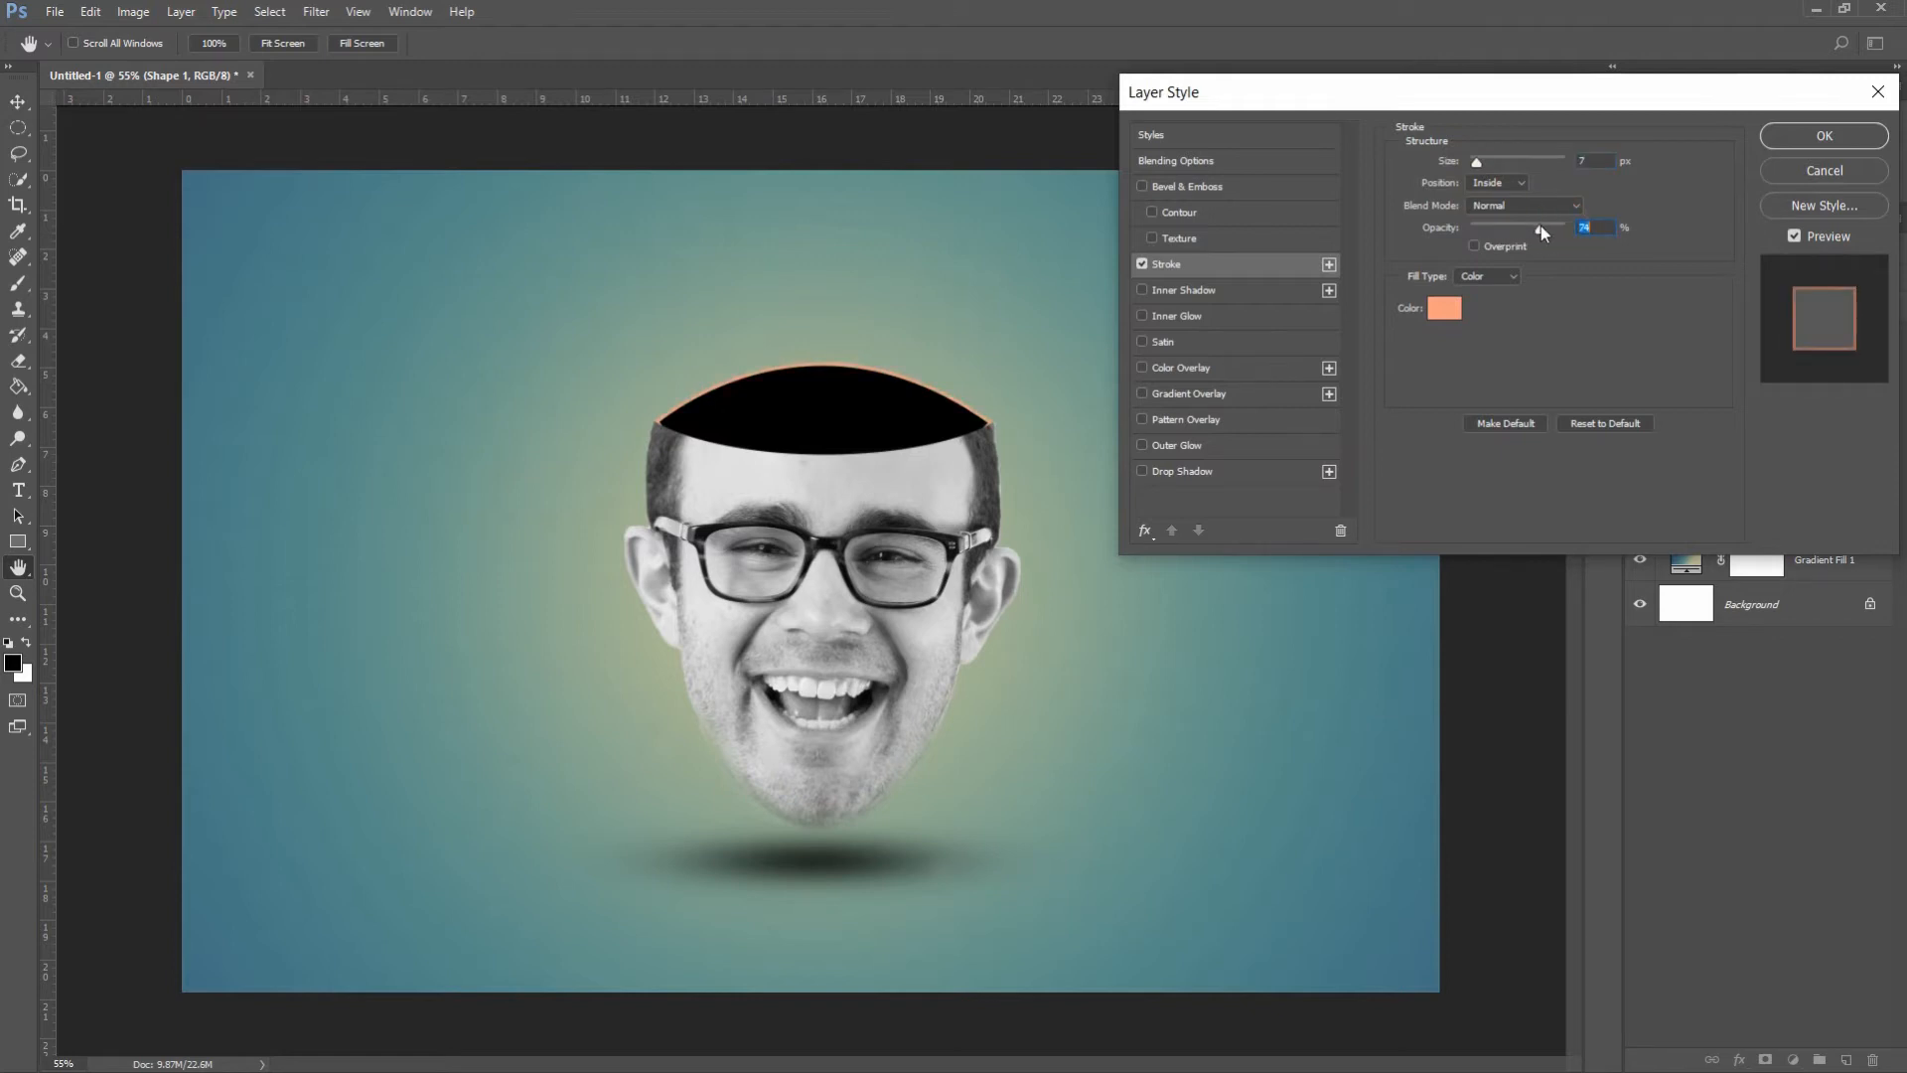
{"action": "left_click", "coordinate": [1804, 141]}
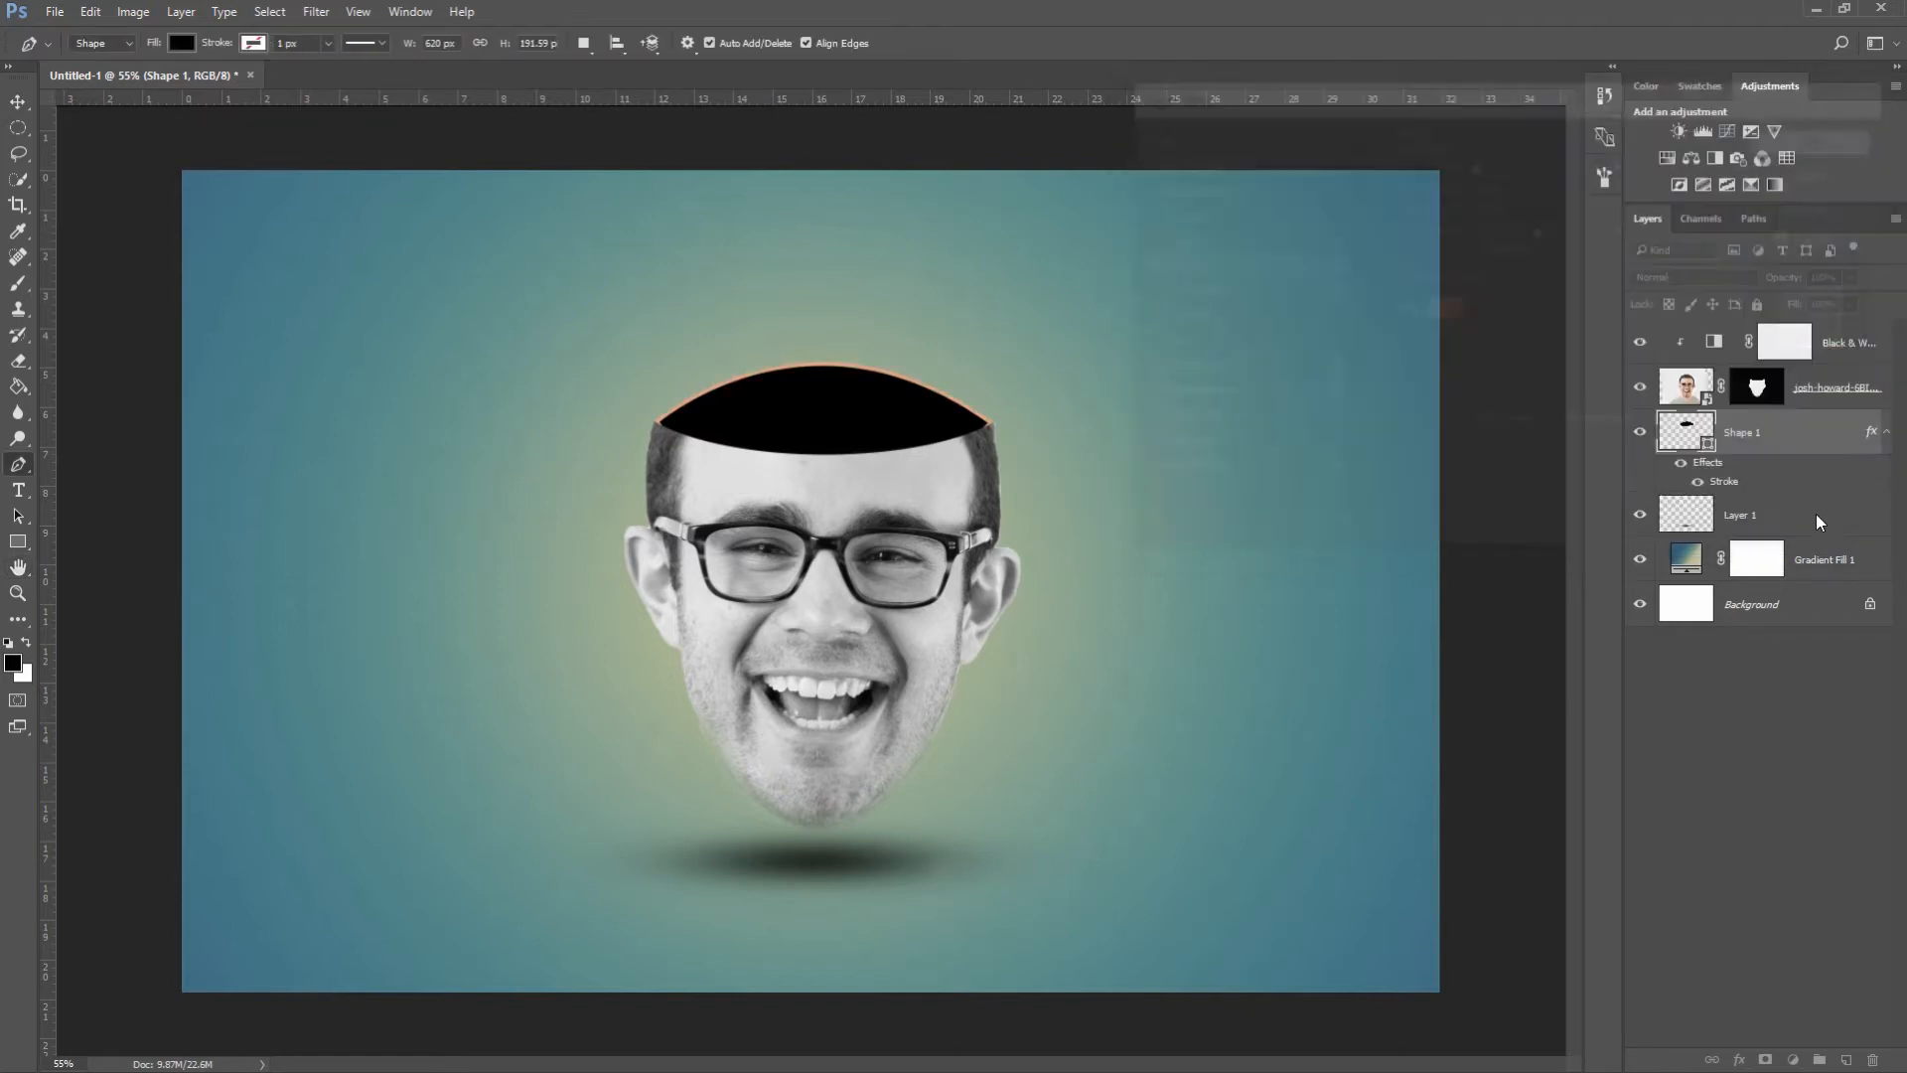
- Add a light orange Stroke effect to the head photo layer, 7 px, positioned Inside, with opacity of about 93%, and apply it
{"action": "right_click", "coordinate": [1813, 375]}
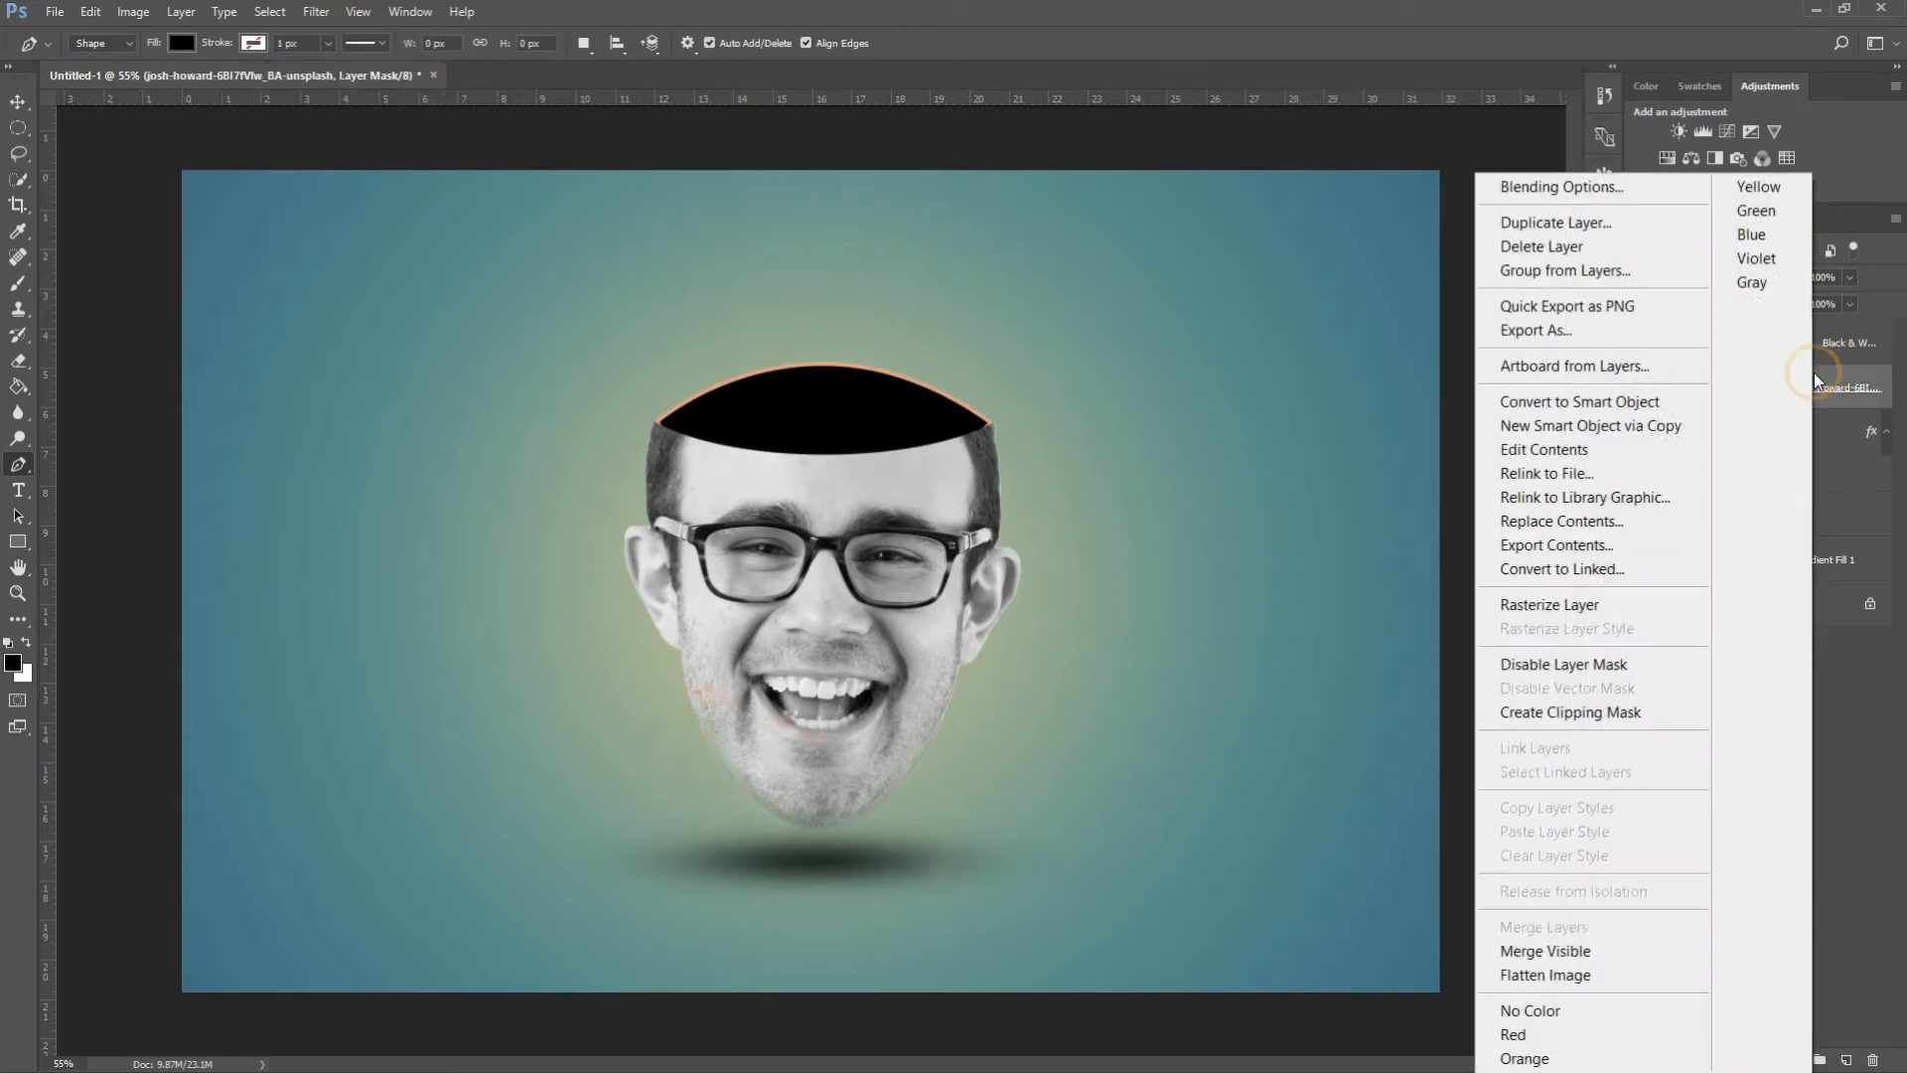
{"action": "left_click", "coordinate": [1619, 191]}
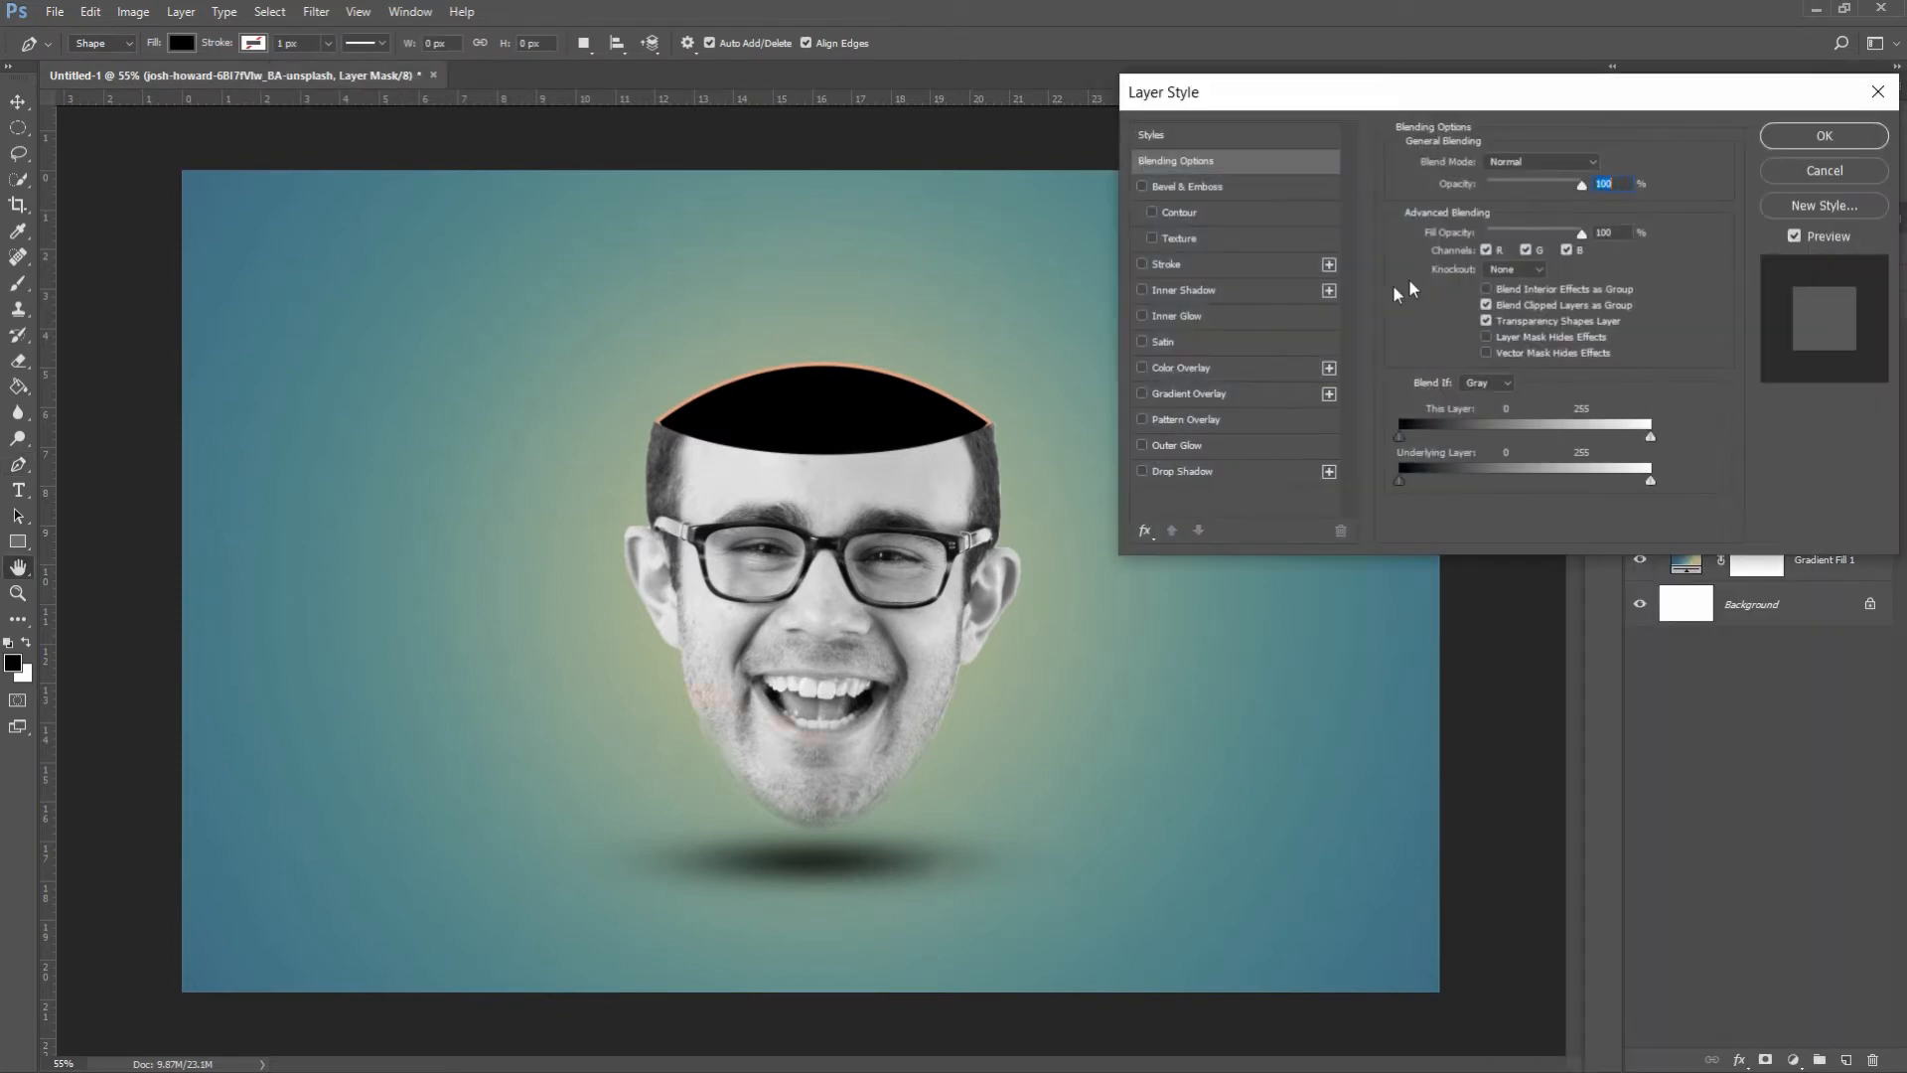
{"action": "left_click", "coordinate": [1219, 265]}
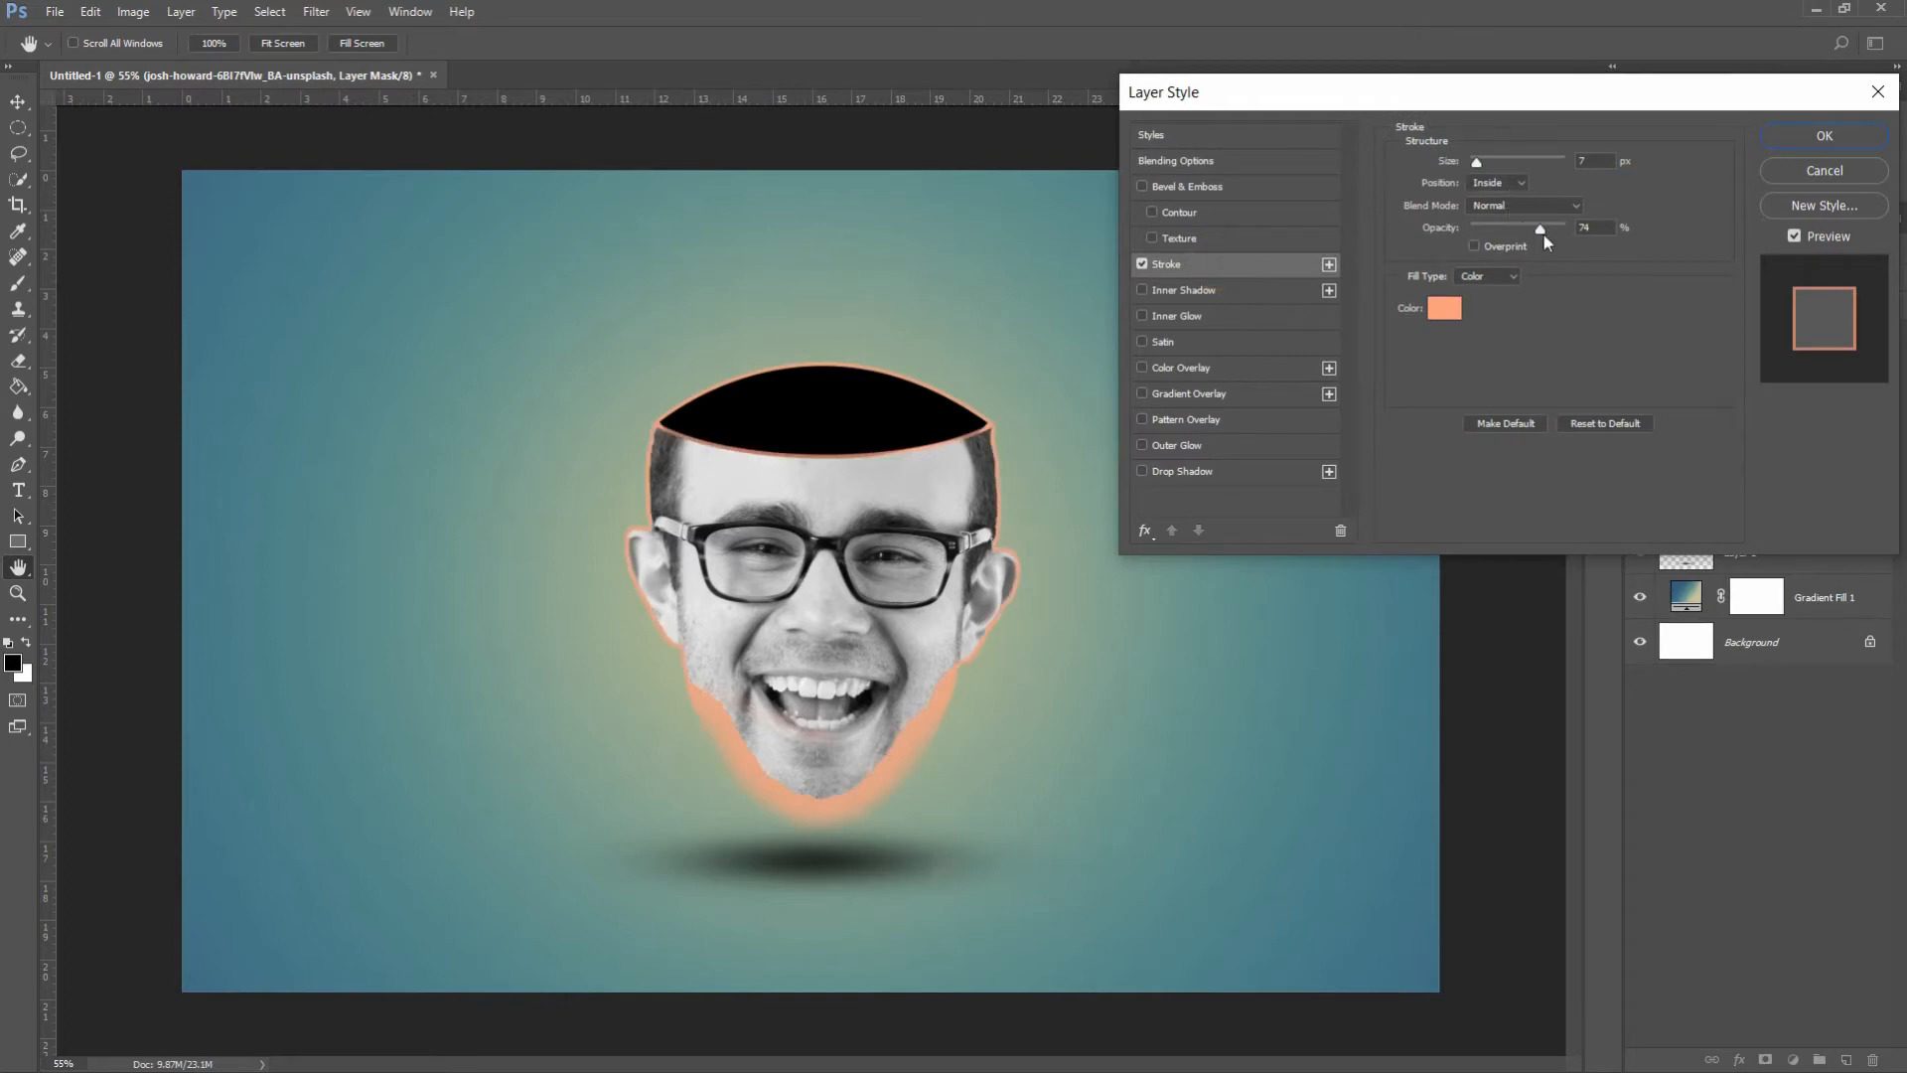
{"action": "left_click_drag", "start_coordinate": [1543, 231], "coordinate": [1547, 229]}
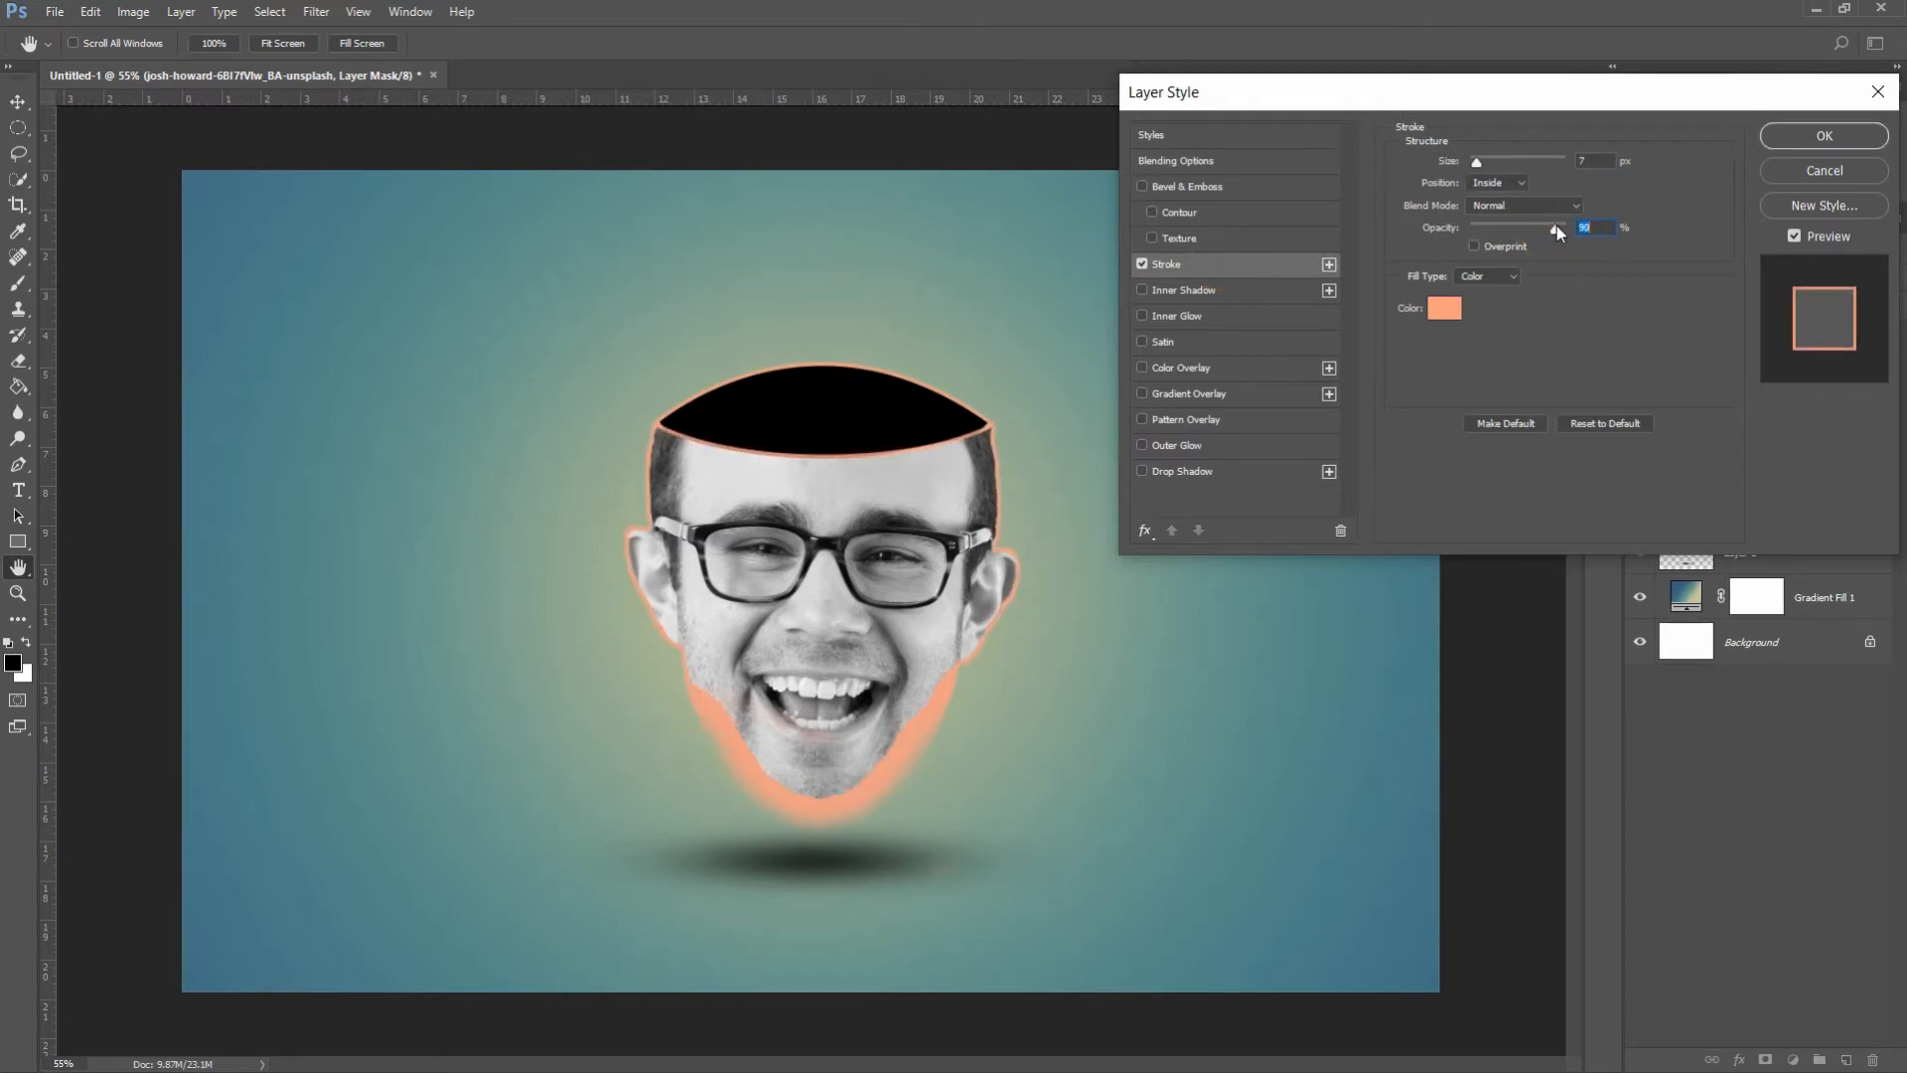
{"action": "left_click_drag", "start_coordinate": [1436, 161], "coordinate": [1437, 164]}
{"action": "left_click", "coordinate": [1825, 135]}
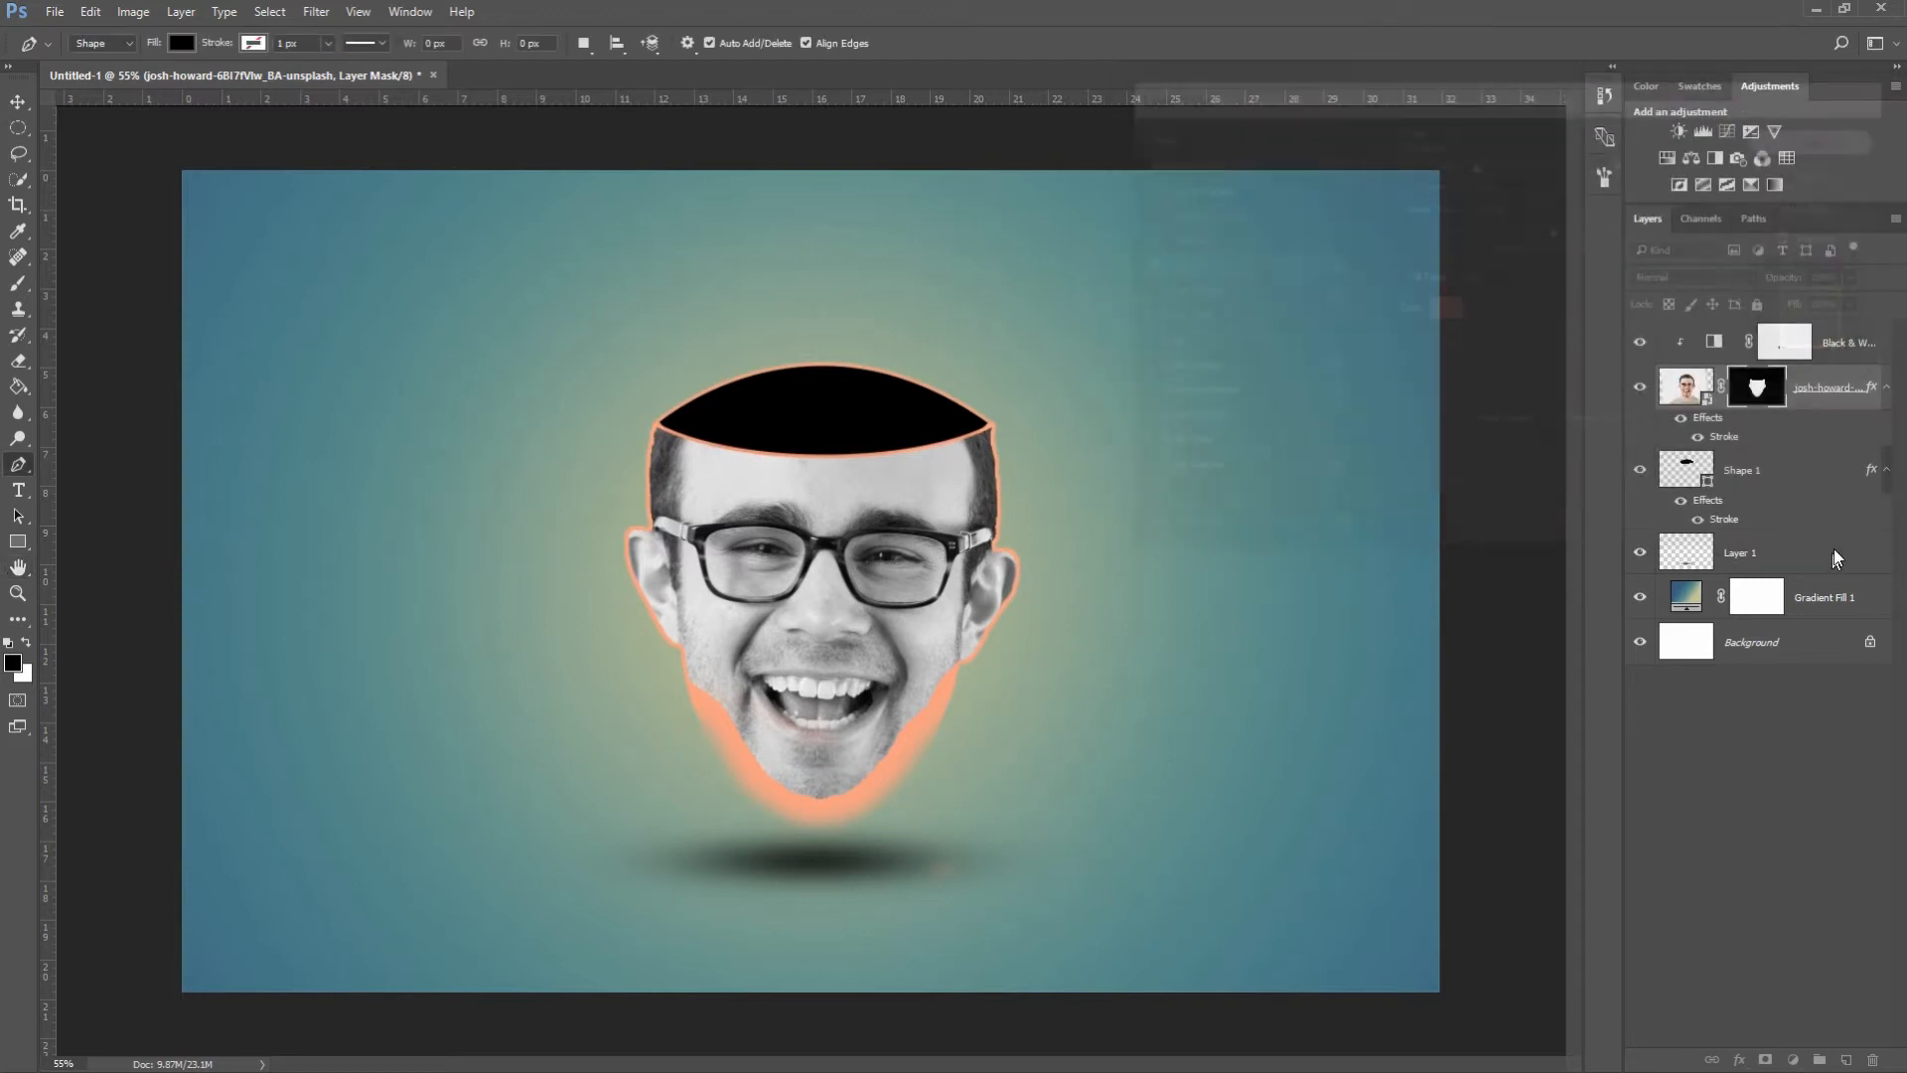
- Convert the head photo's stroke effect into its own layer and move that layer above the Black & White adjustment
{"action": "right_click", "coordinate": [1754, 440]}
{"action": "left_click", "coordinate": [1714, 867]}
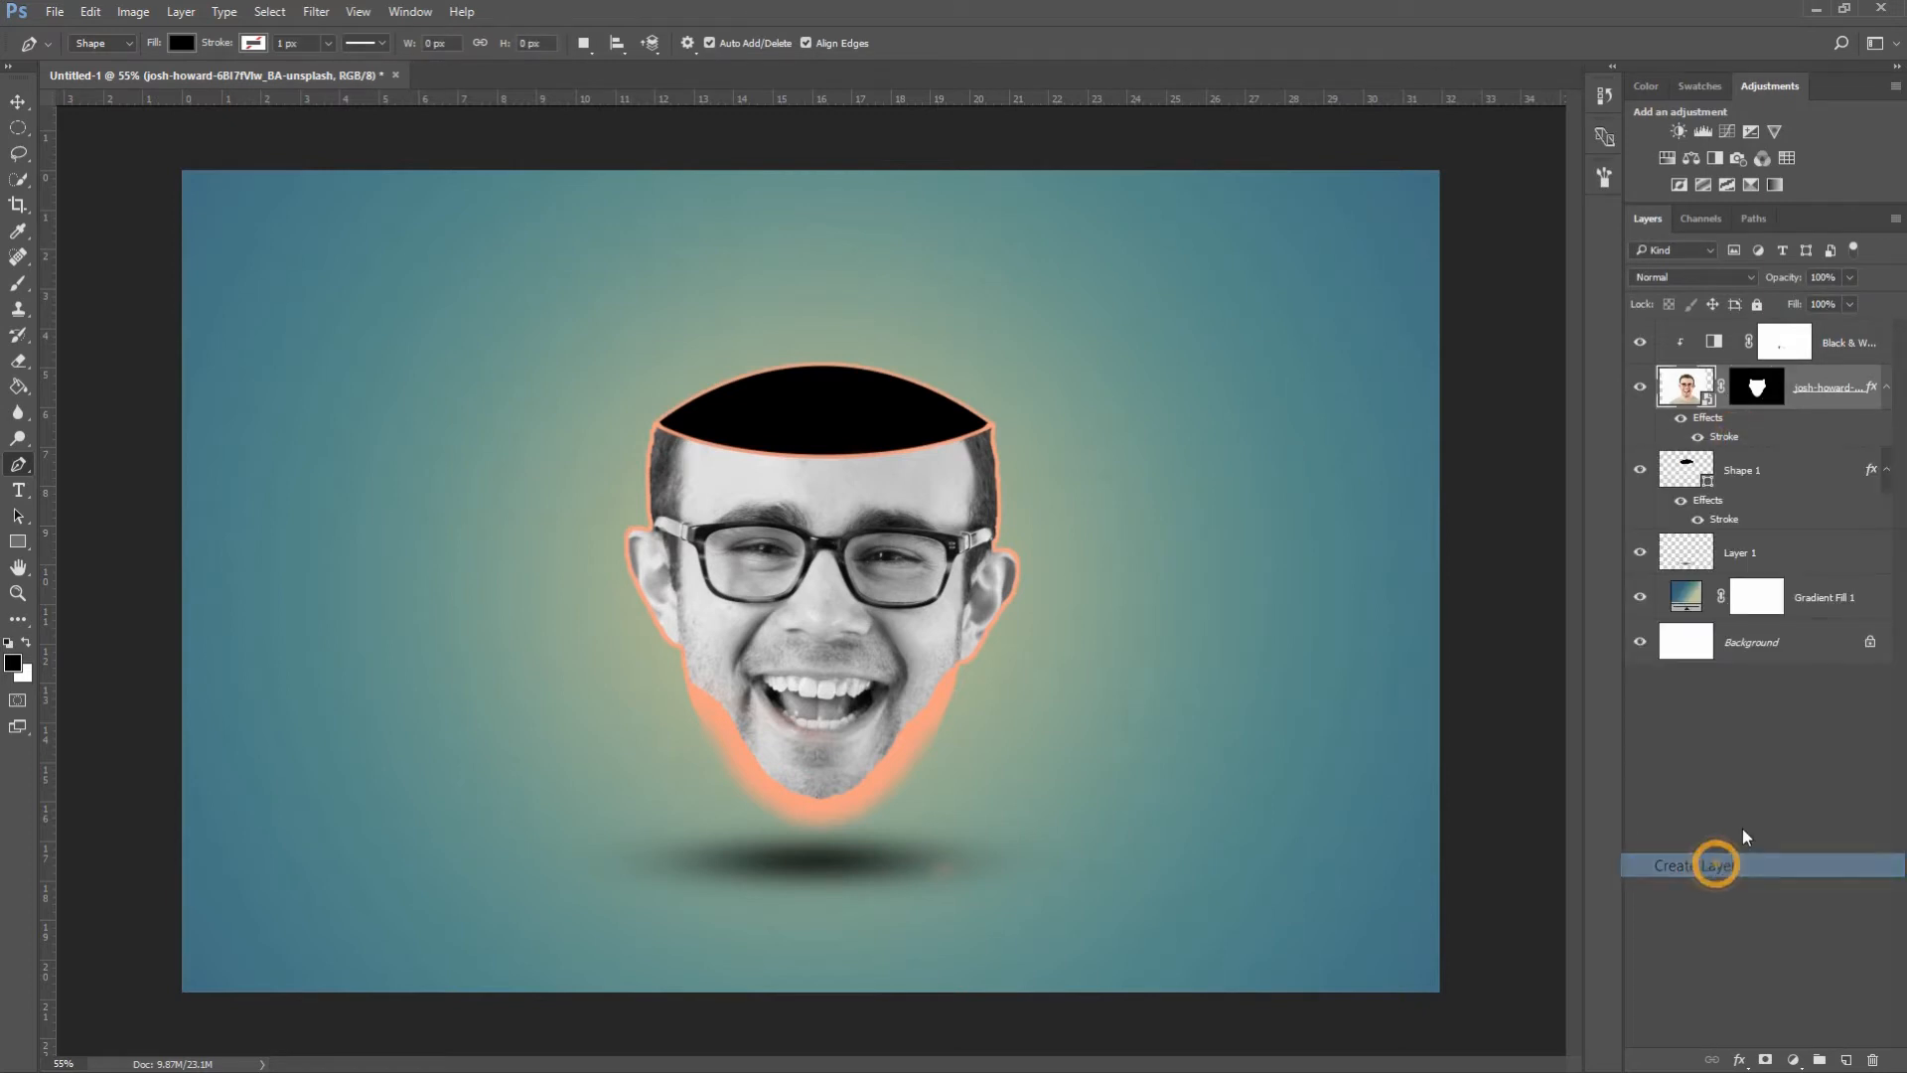
{"action": "left_click", "coordinate": [914, 389]}
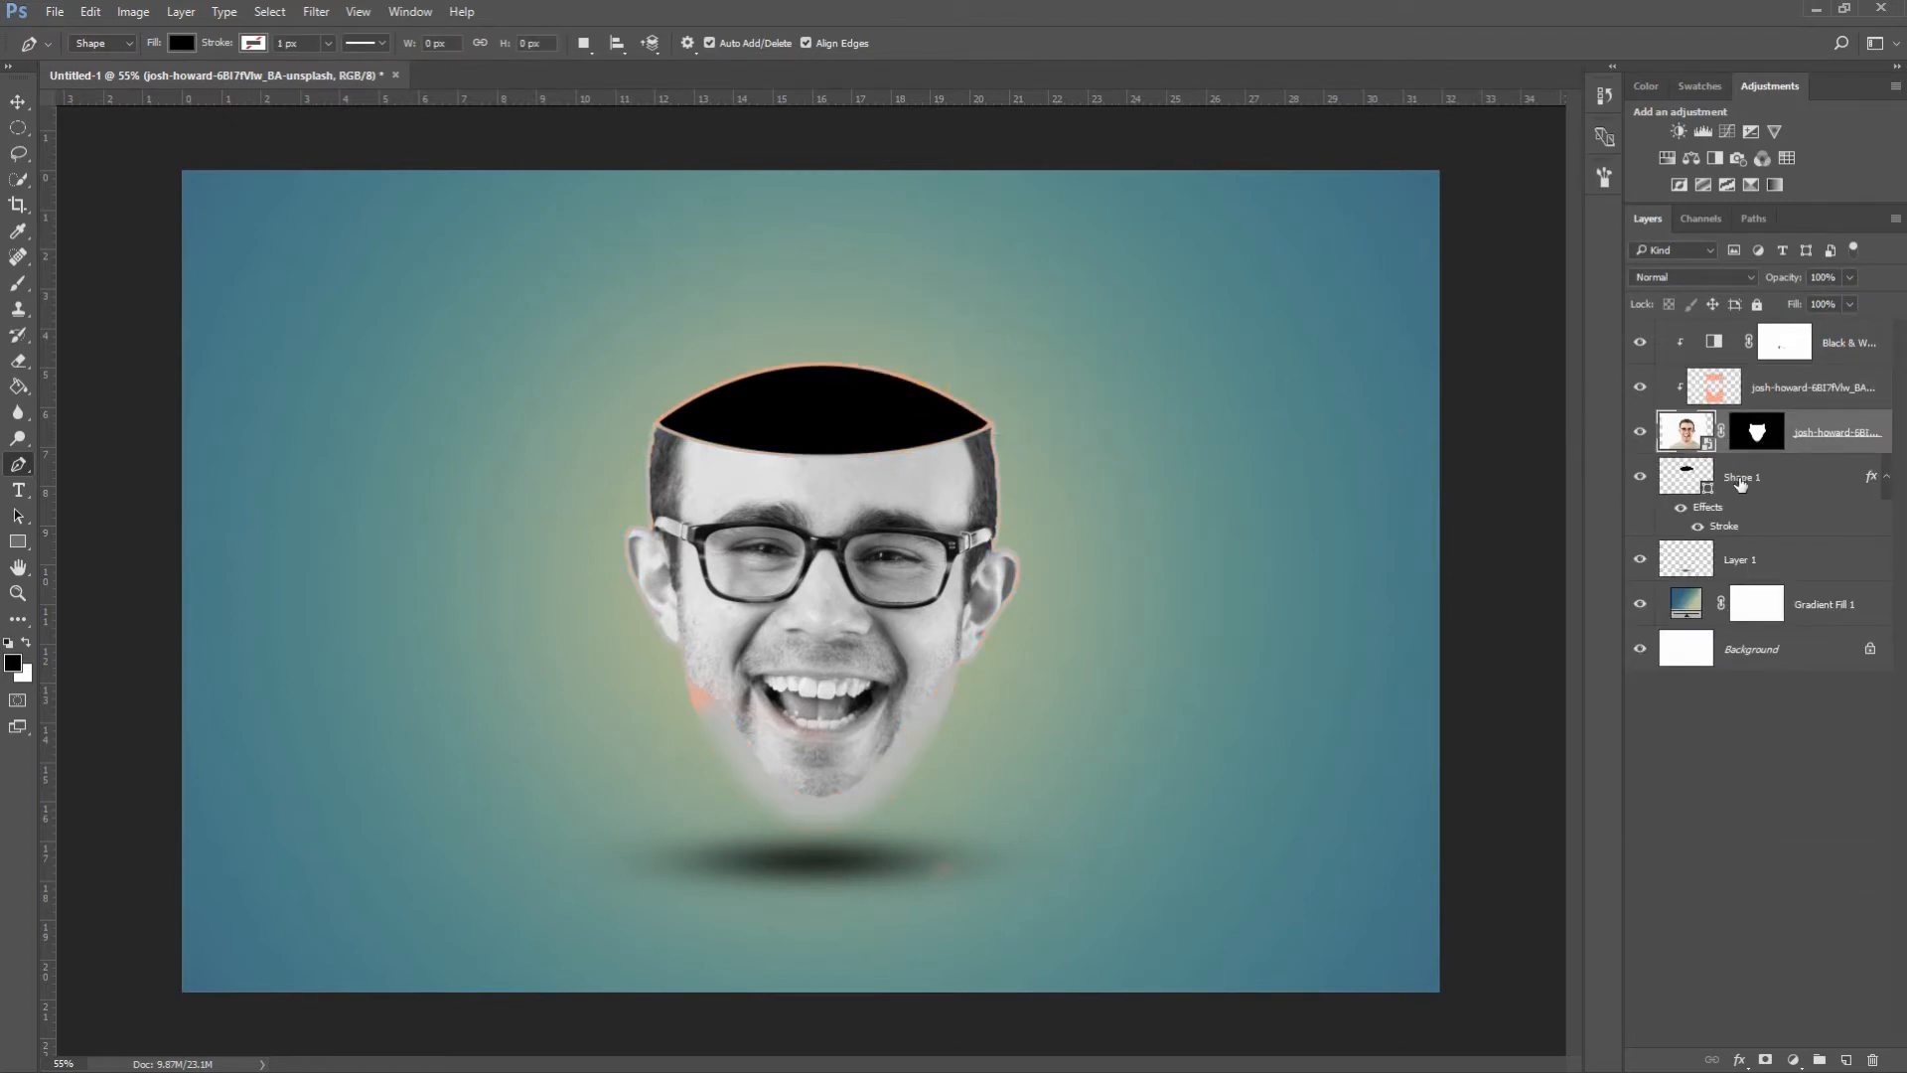
{"action": "mouse_move", "coordinate": [1817, 383]}
{"action": "left_mouse_down"}
{"action": "mouse_move", "coordinate": [1836, 374]}
{"action": "mouse_move", "coordinate": [1825, 341]}
{"action": "left_mouse_up"}
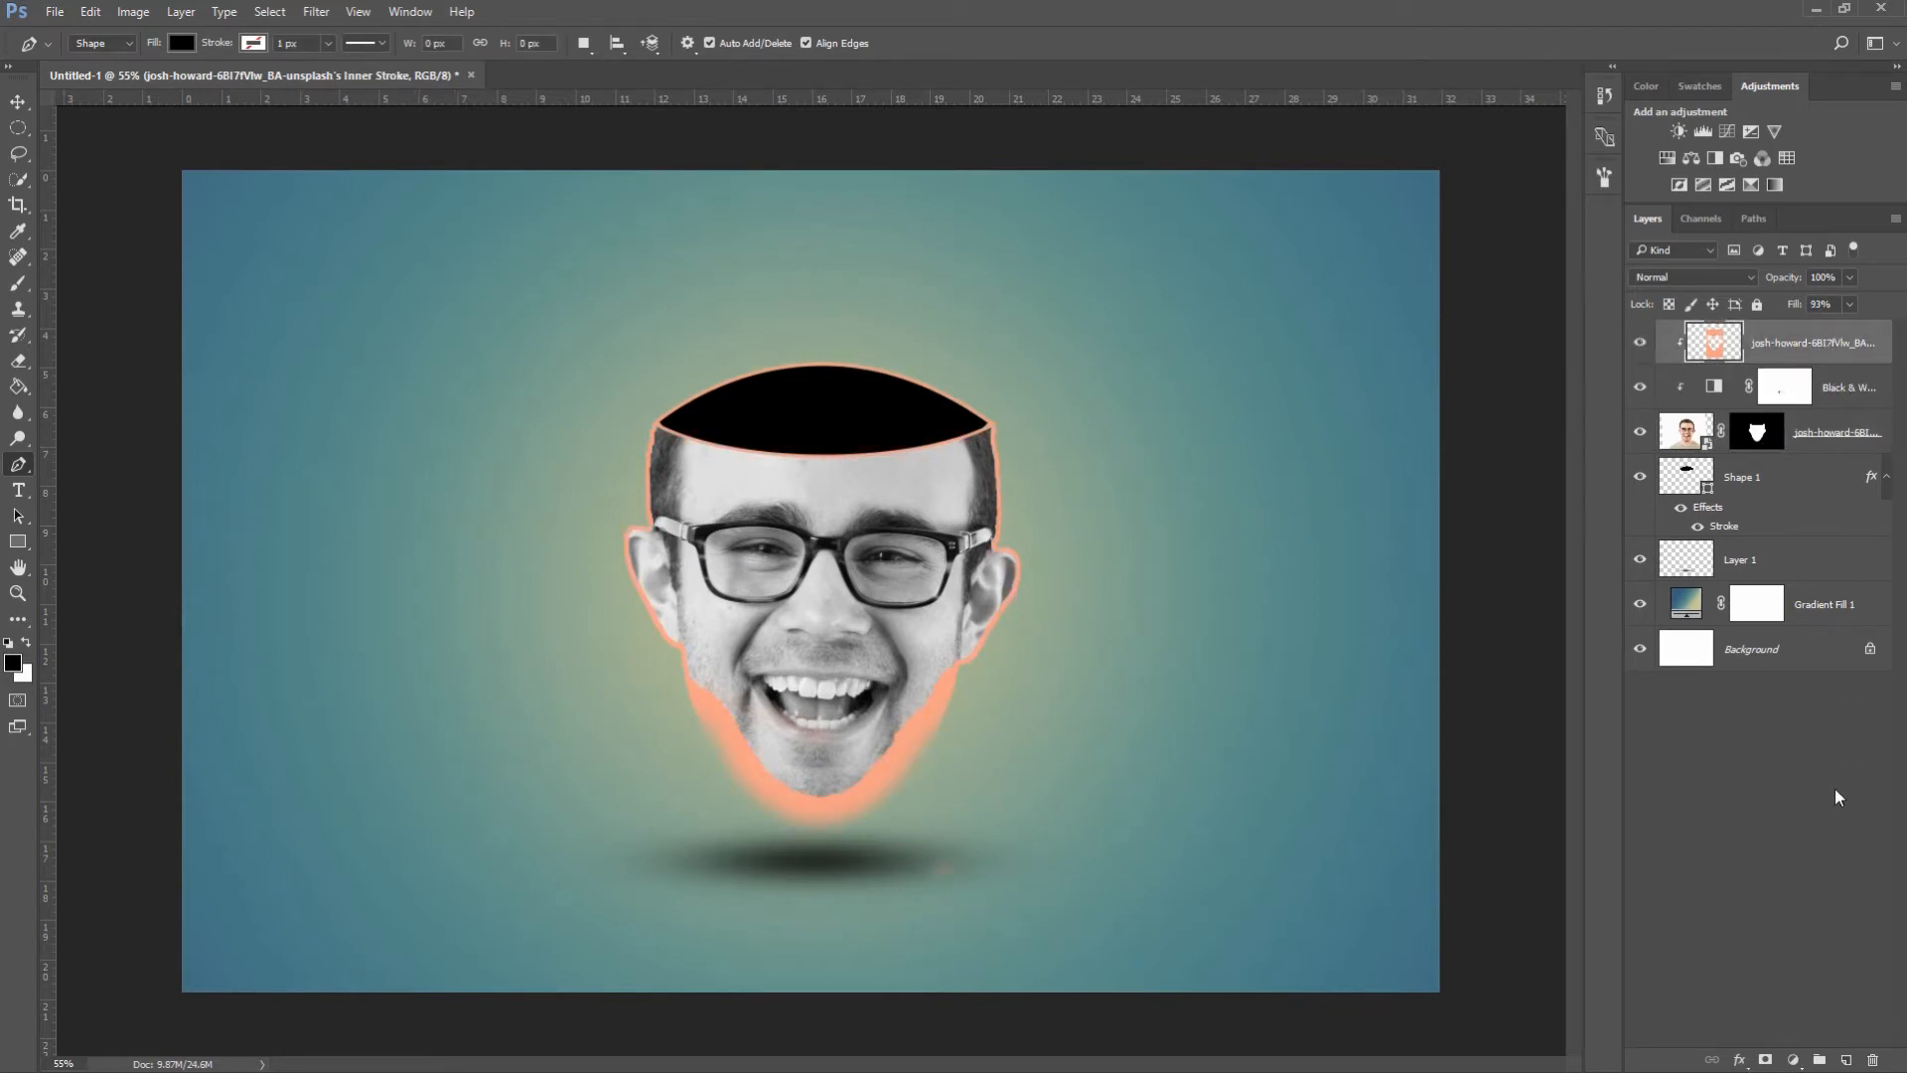
- Mask the stroke layer and paint black with a hard round brush around the face, leaving the stroke only along the cut edge
{"action": "left_click", "coordinate": [1766, 1060]}
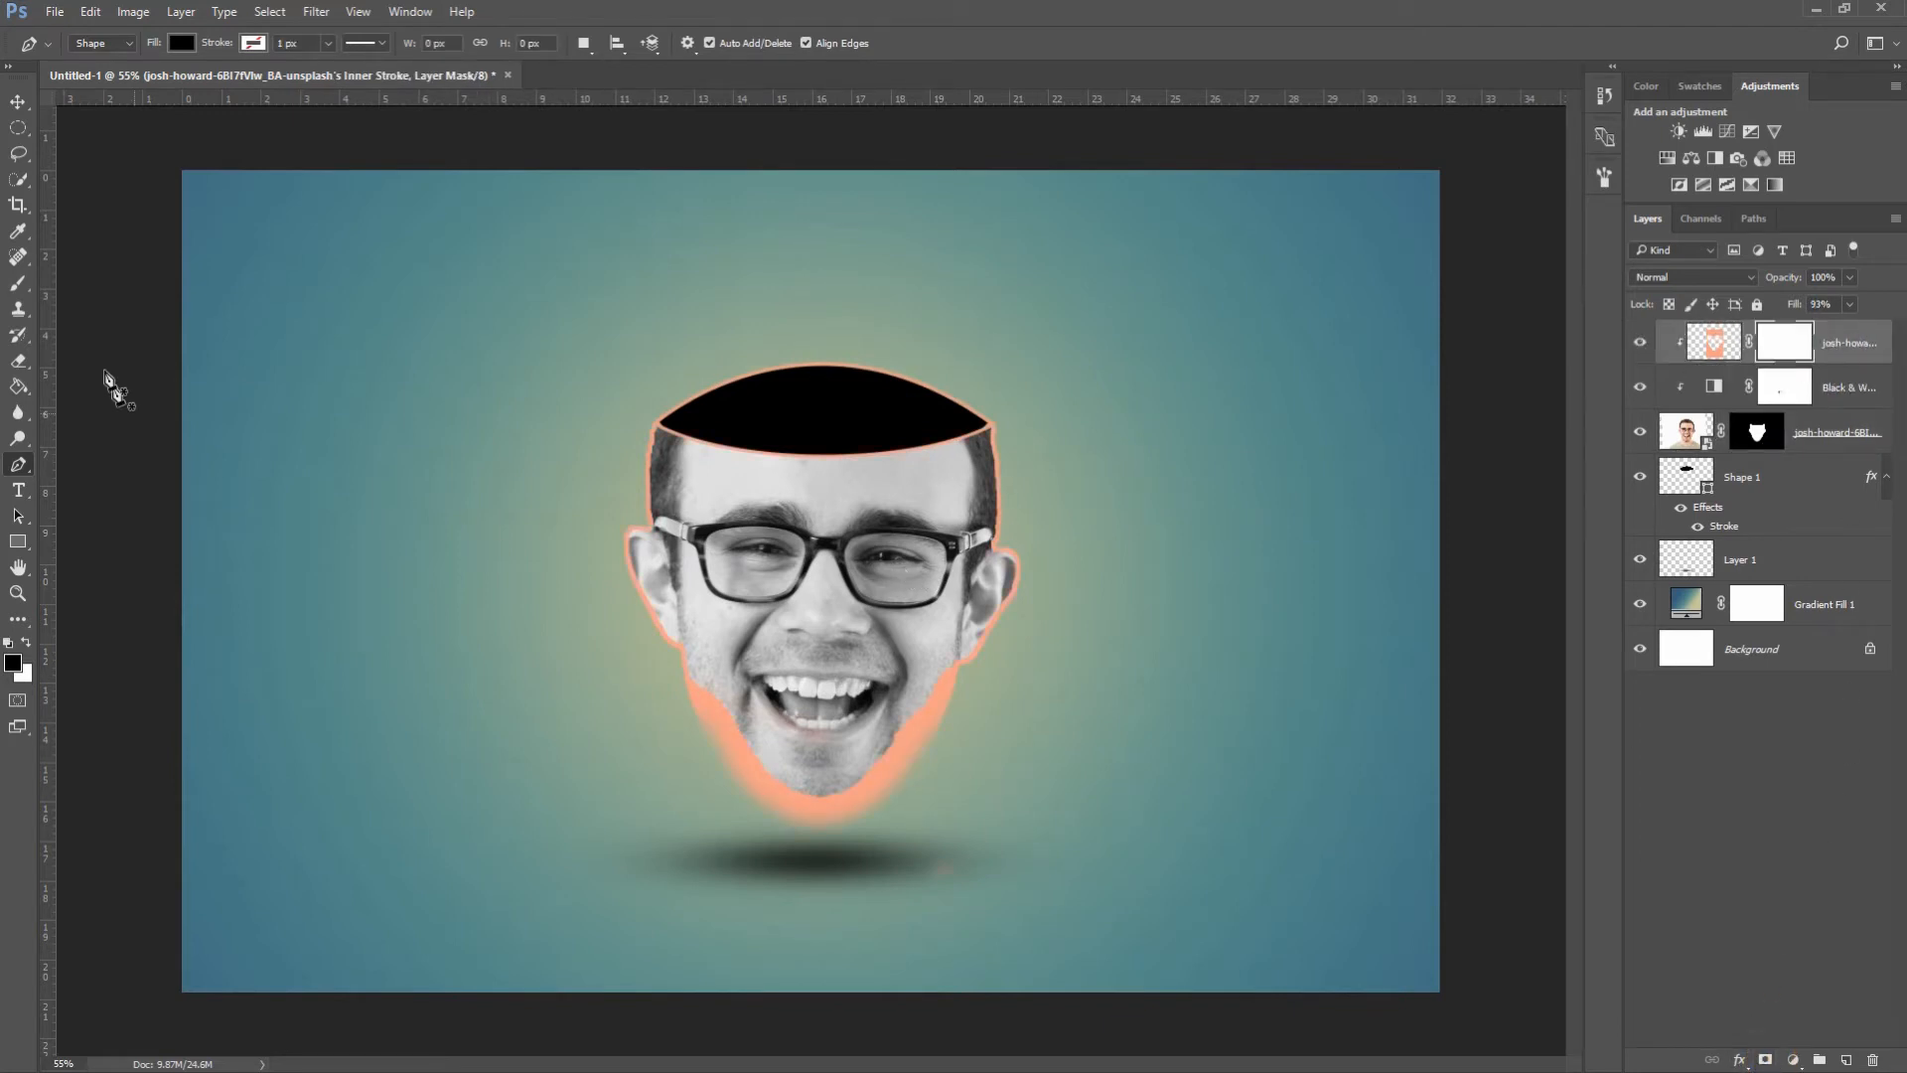
{"action": "left_click", "coordinate": [26, 282]}
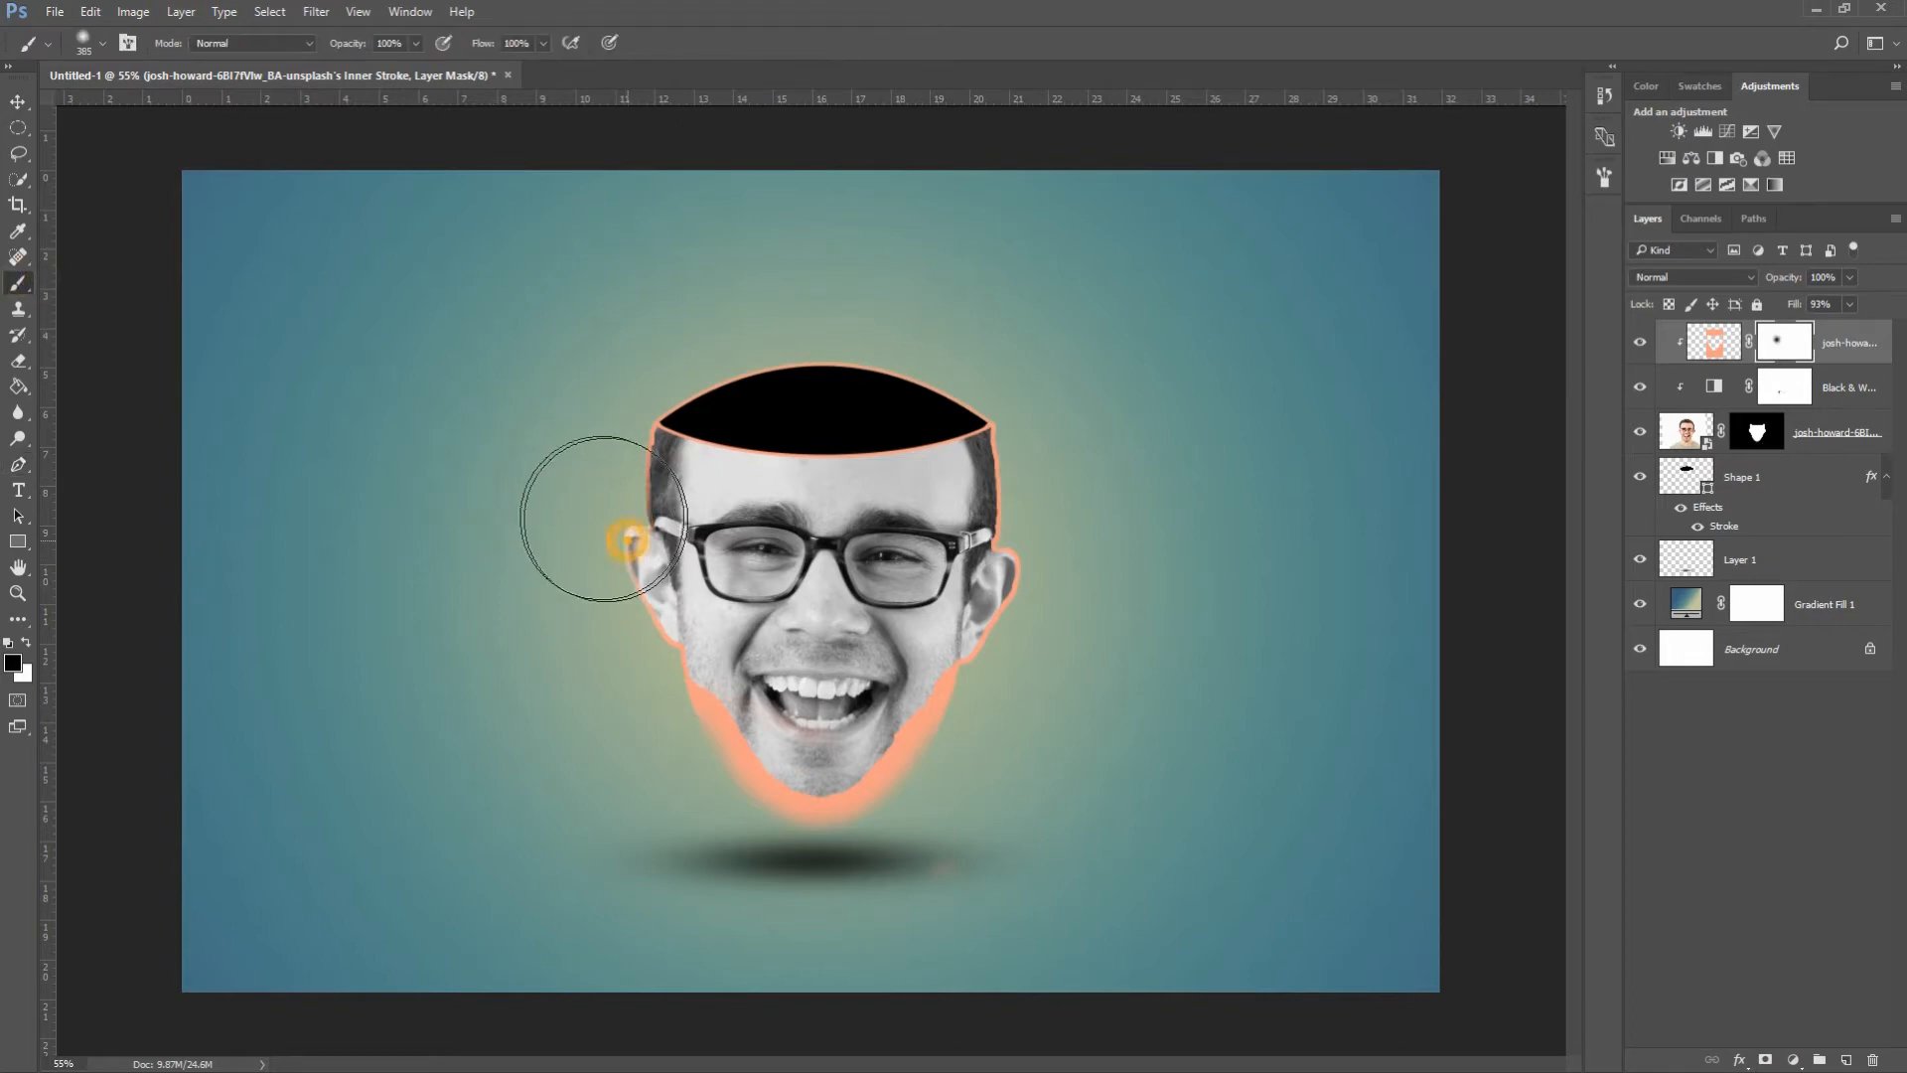
{"action": "left_click_drag", "start_coordinate": [609, 532], "coordinate": [594, 482]}
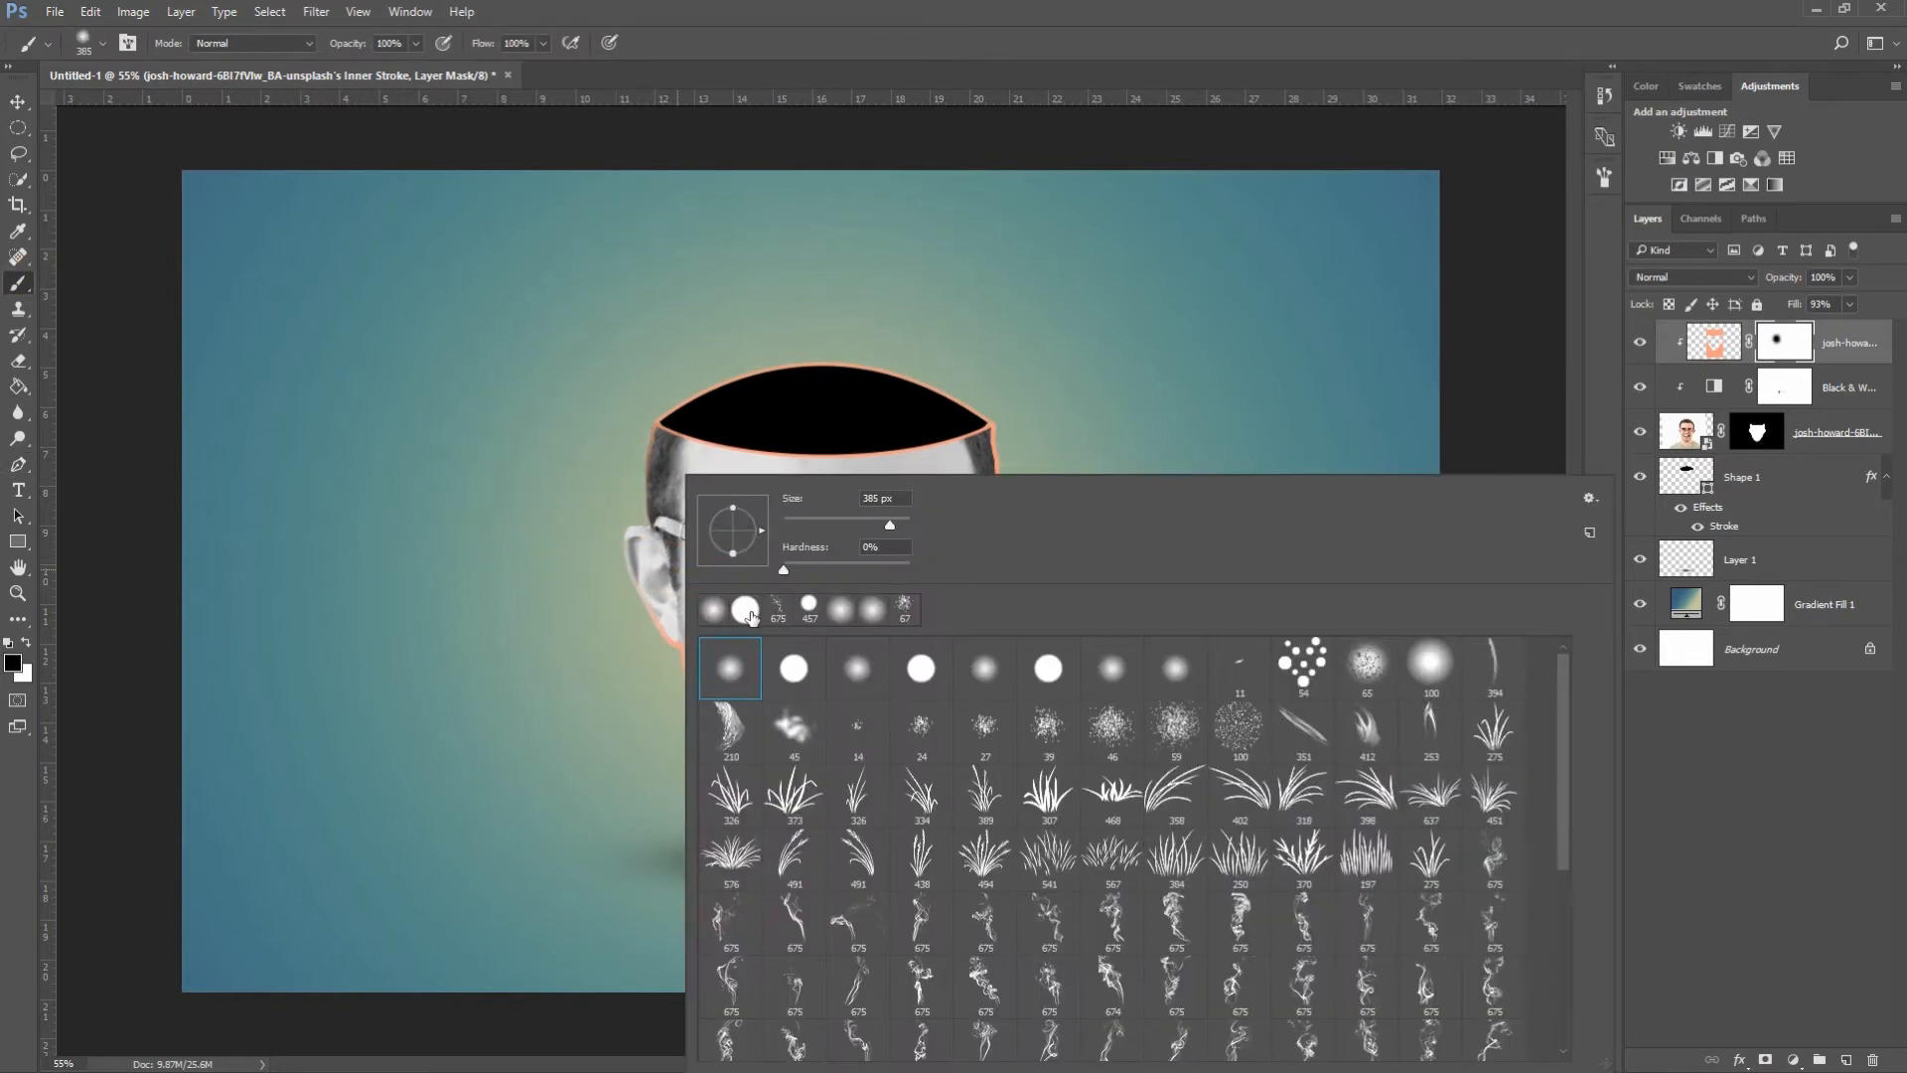
{"action": "right_click", "coordinate": [684, 476]}
{"action": "left_click", "coordinate": [574, 556]}
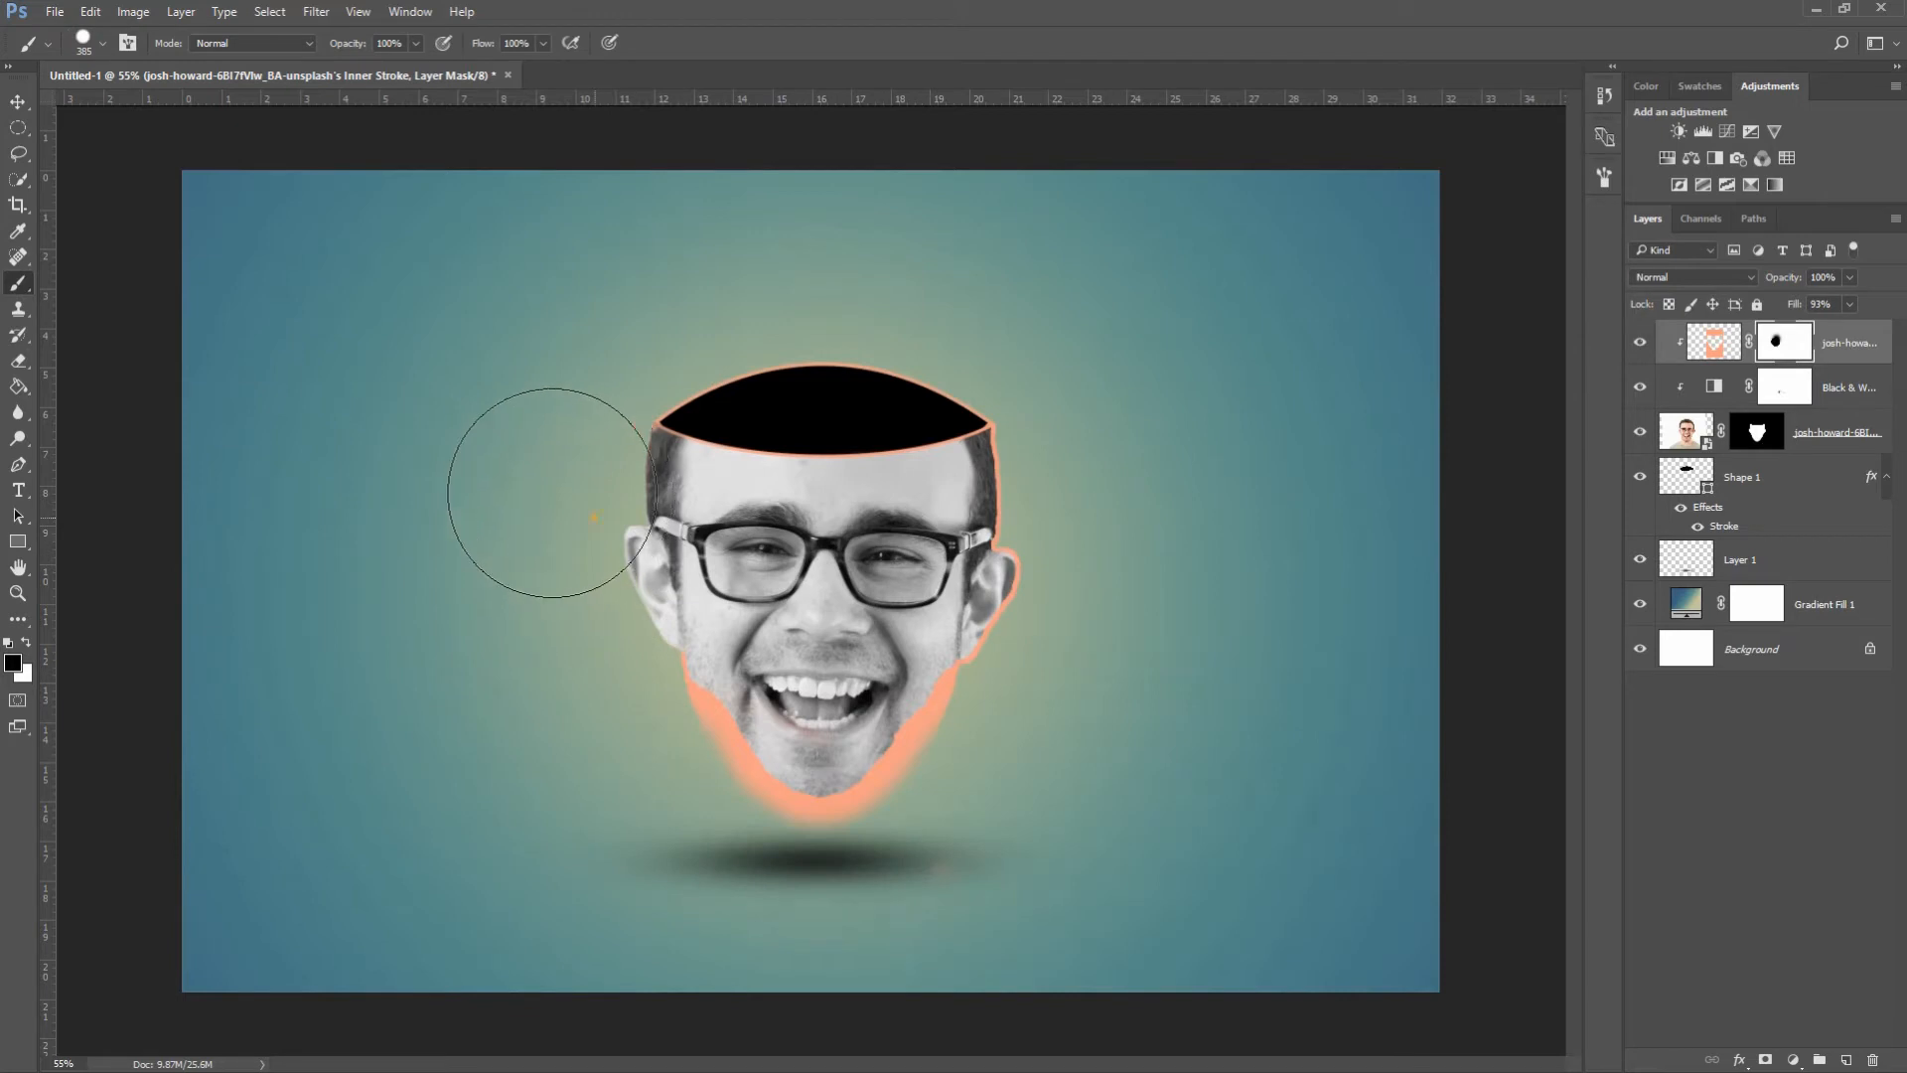
{"action": "mouse_move", "coordinate": [544, 518]}
{"action": "left_mouse_down"}
{"action": "mouse_move", "coordinate": [573, 585]}
{"action": "mouse_move", "coordinate": [696, 715]}
{"action": "mouse_move", "coordinate": [865, 756]}
{"action": "mouse_move", "coordinate": [1051, 547]}
{"action": "mouse_move", "coordinate": [1045, 476]}
{"action": "left_mouse_up"}
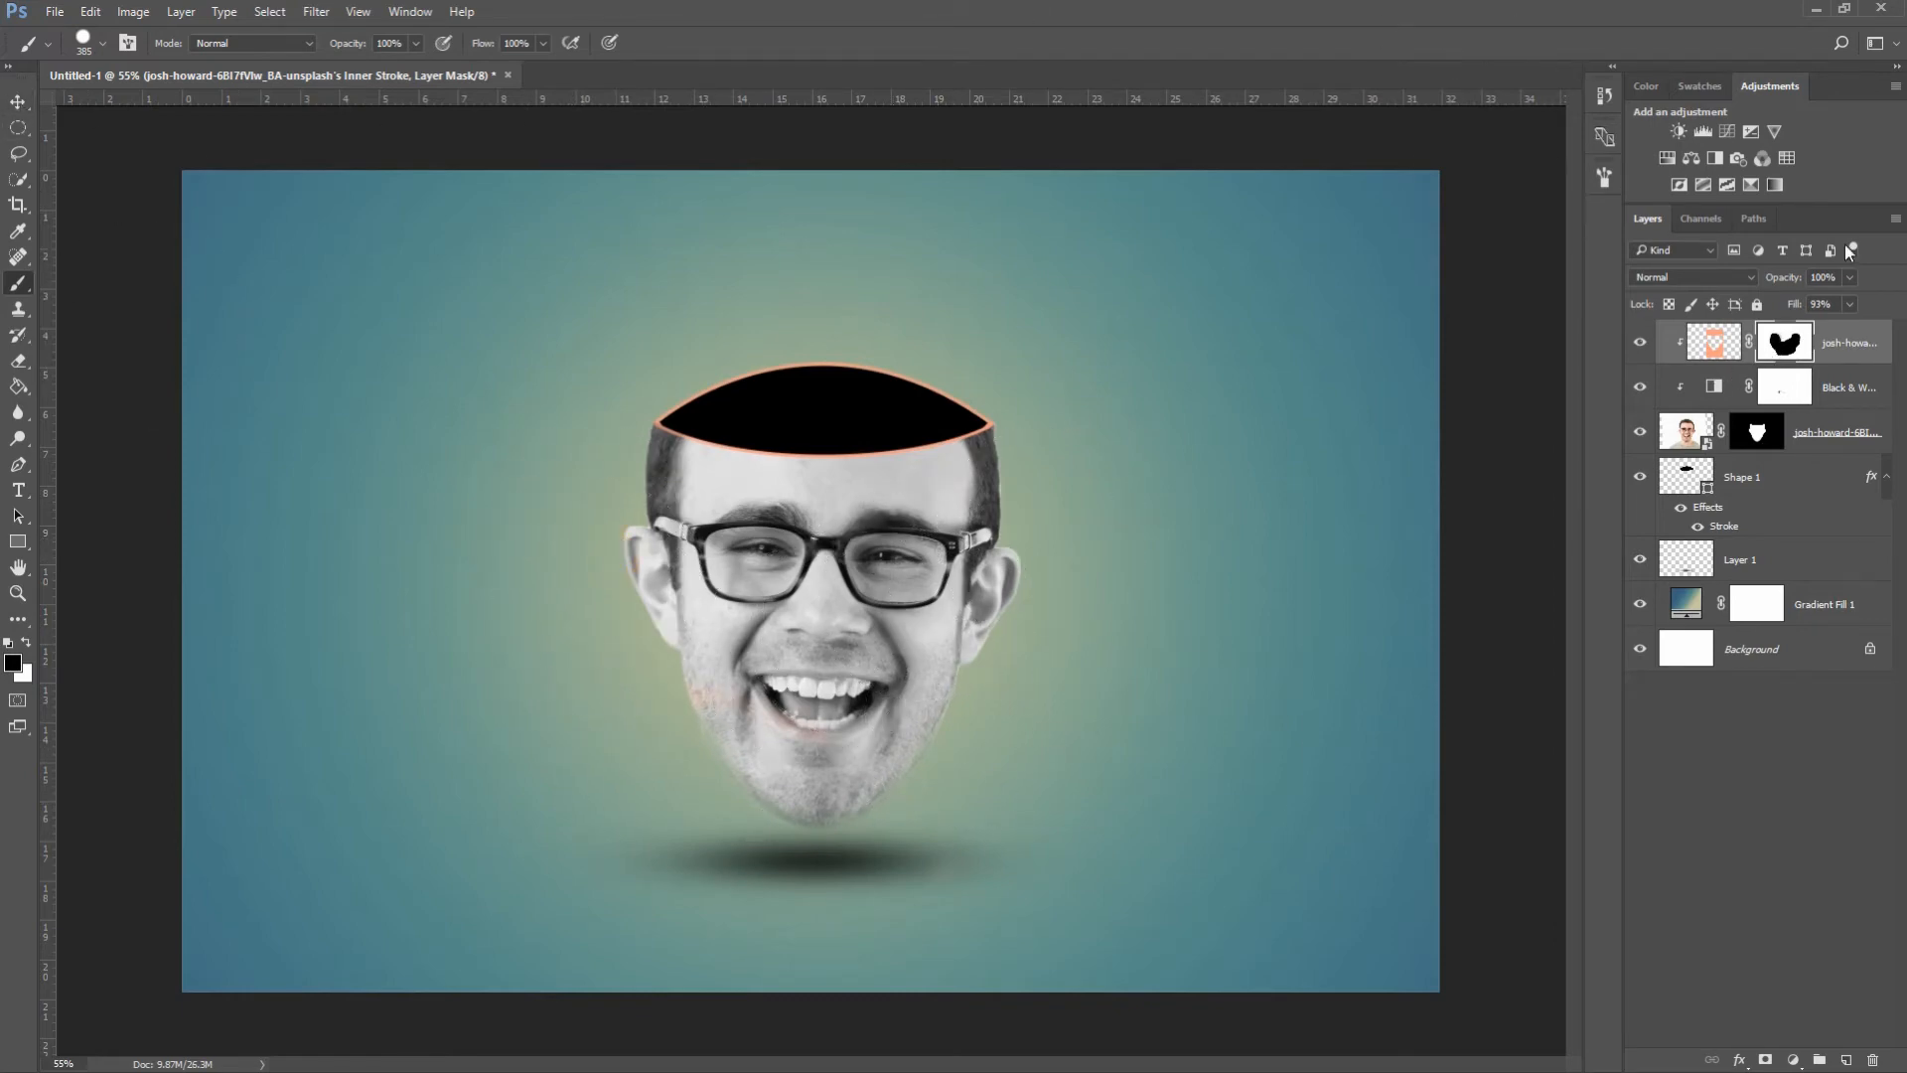
- Place the big-waves-2193828_1920 image as an embedded object and move its layer directly below the head photo layer
{"action": "left_click", "coordinate": [1832, 369]}
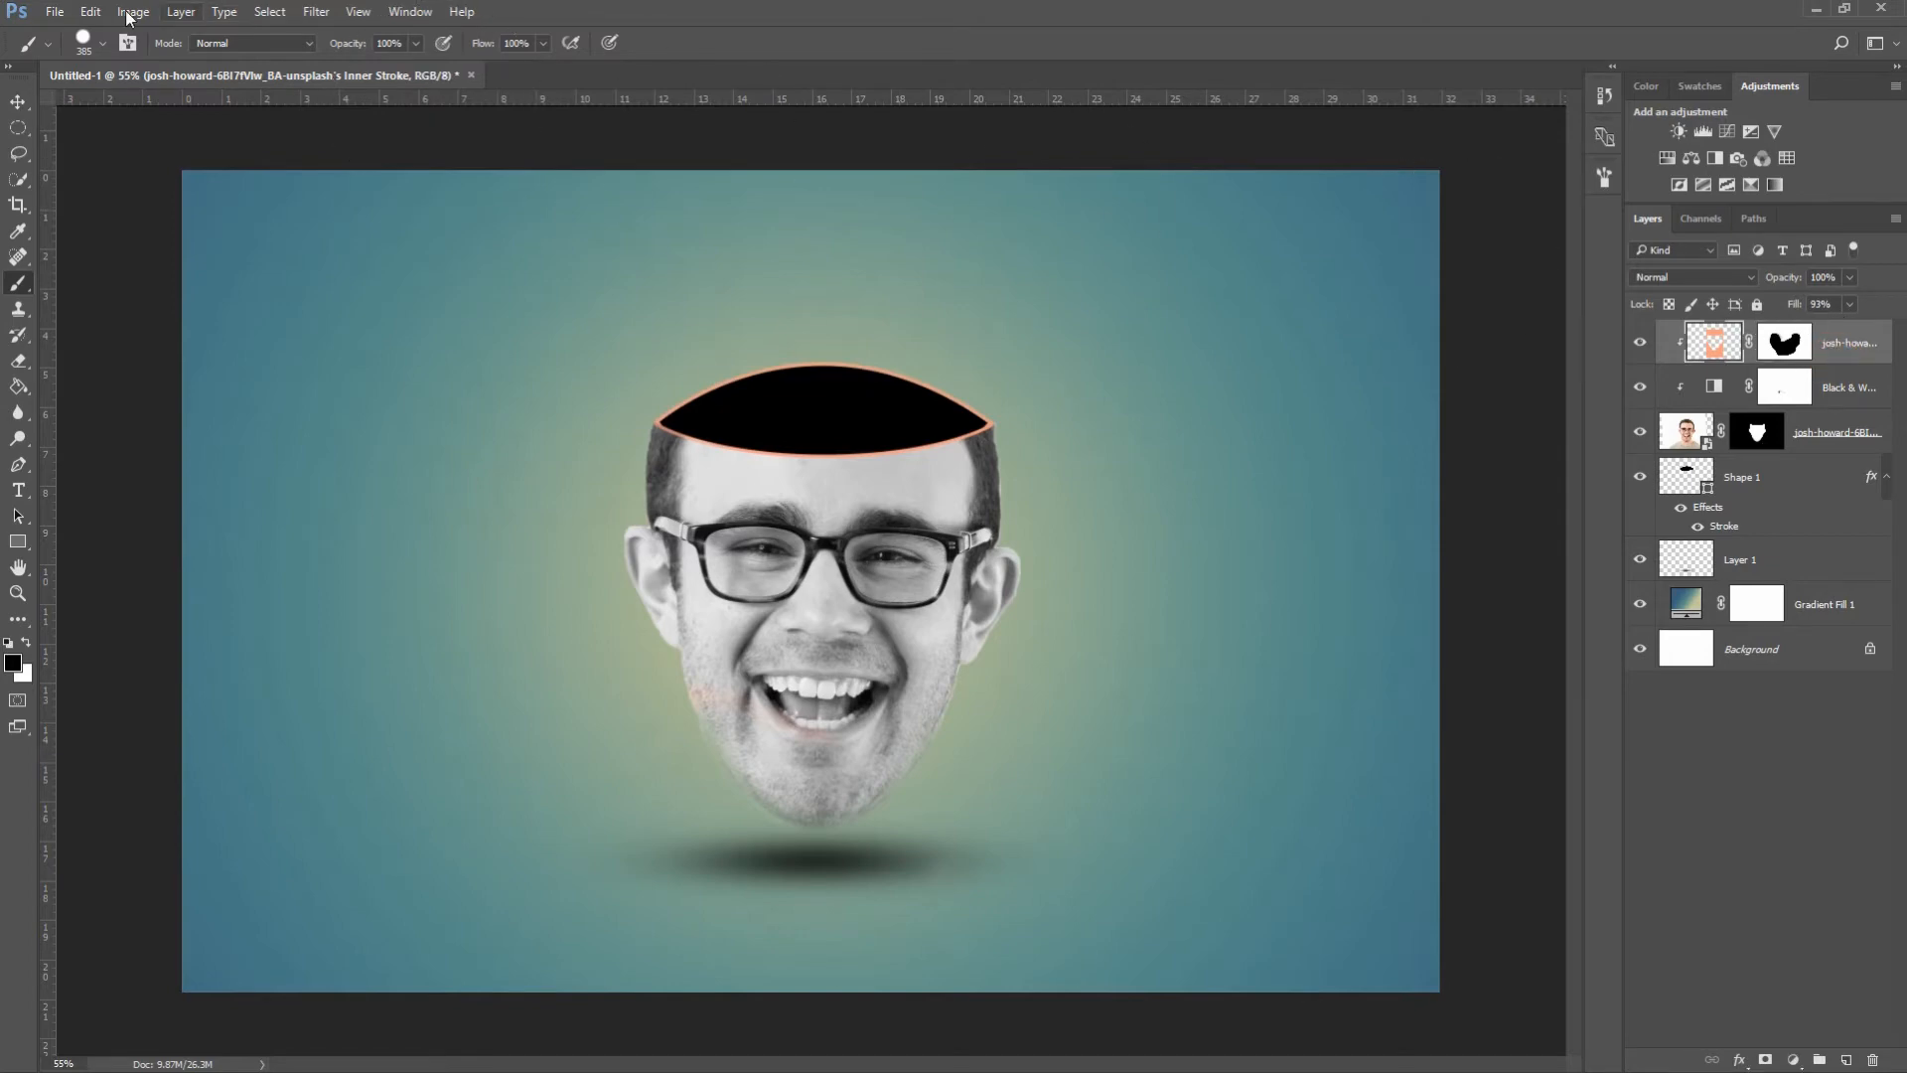
{"action": "left_click", "coordinate": [55, 12]}
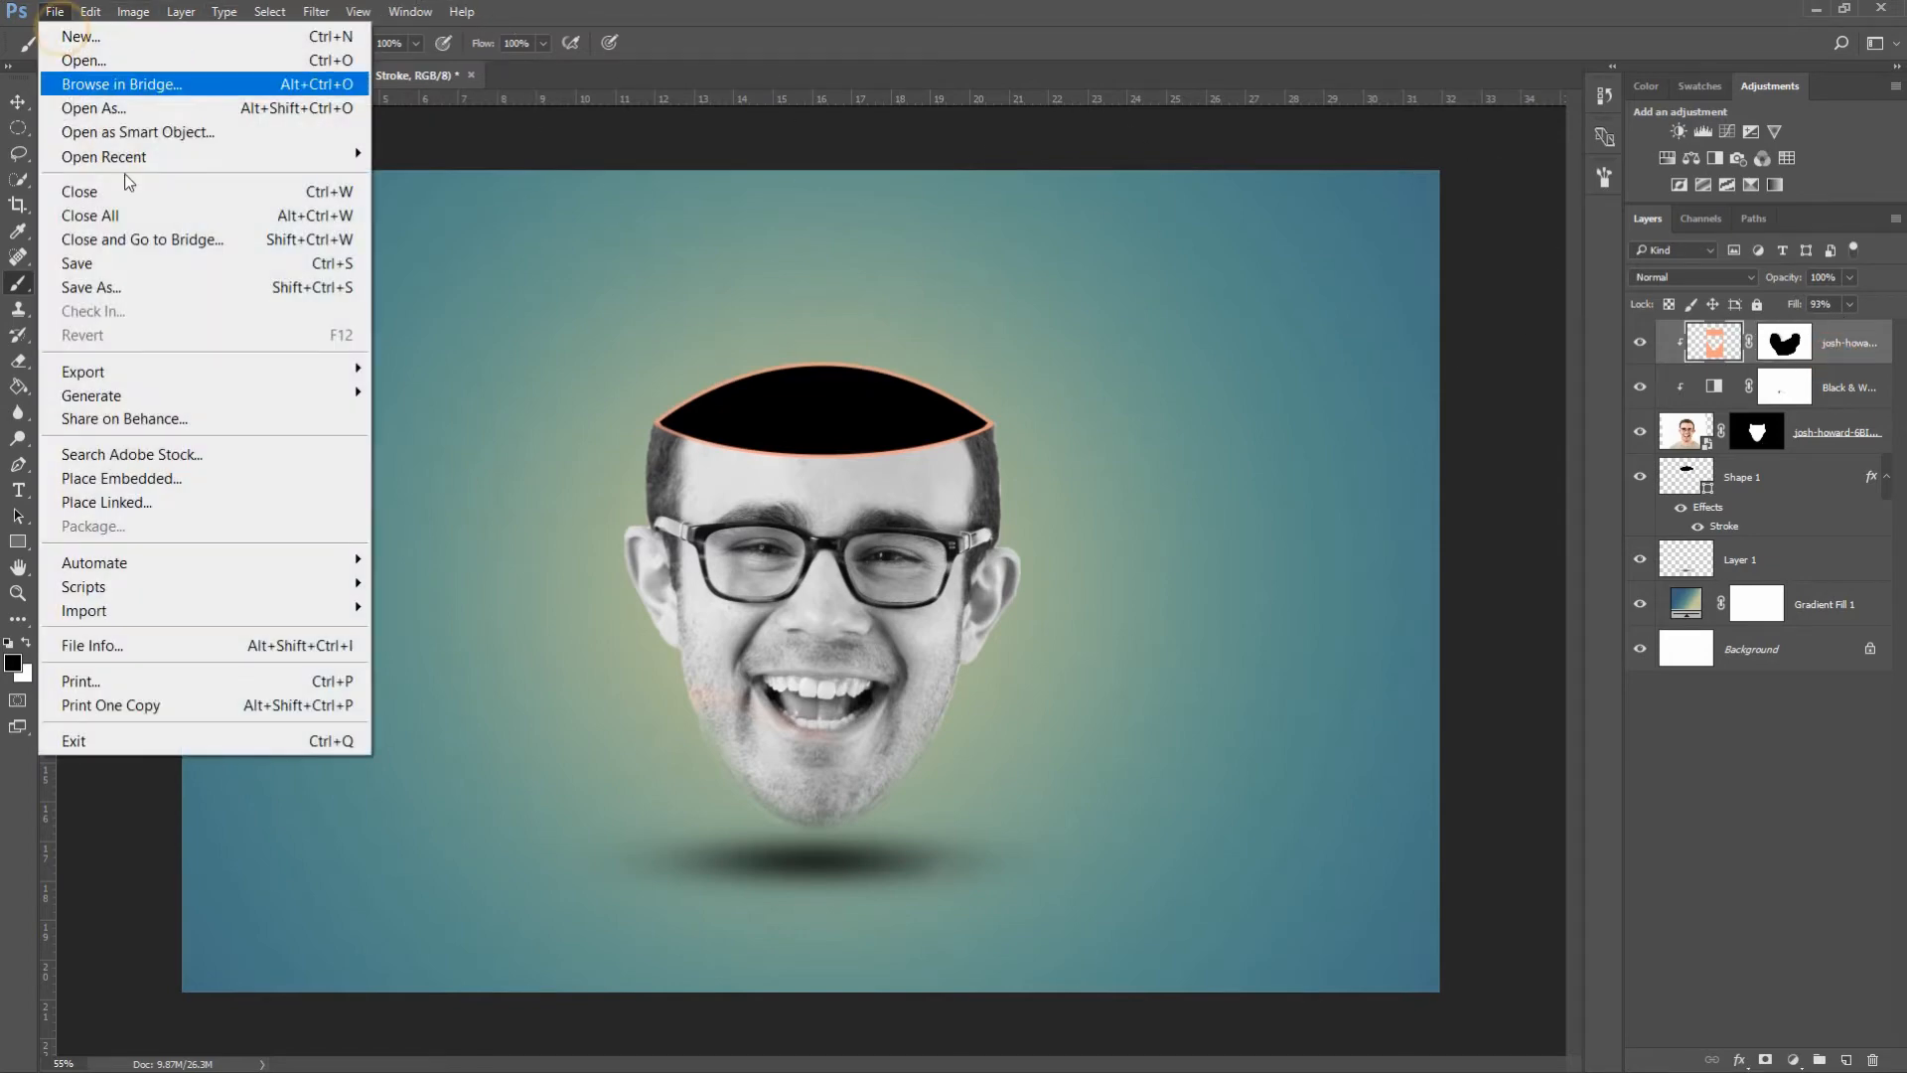
{"action": "left_click", "coordinate": [186, 477]}
{"action": "left_click", "coordinate": [1405, 223]}
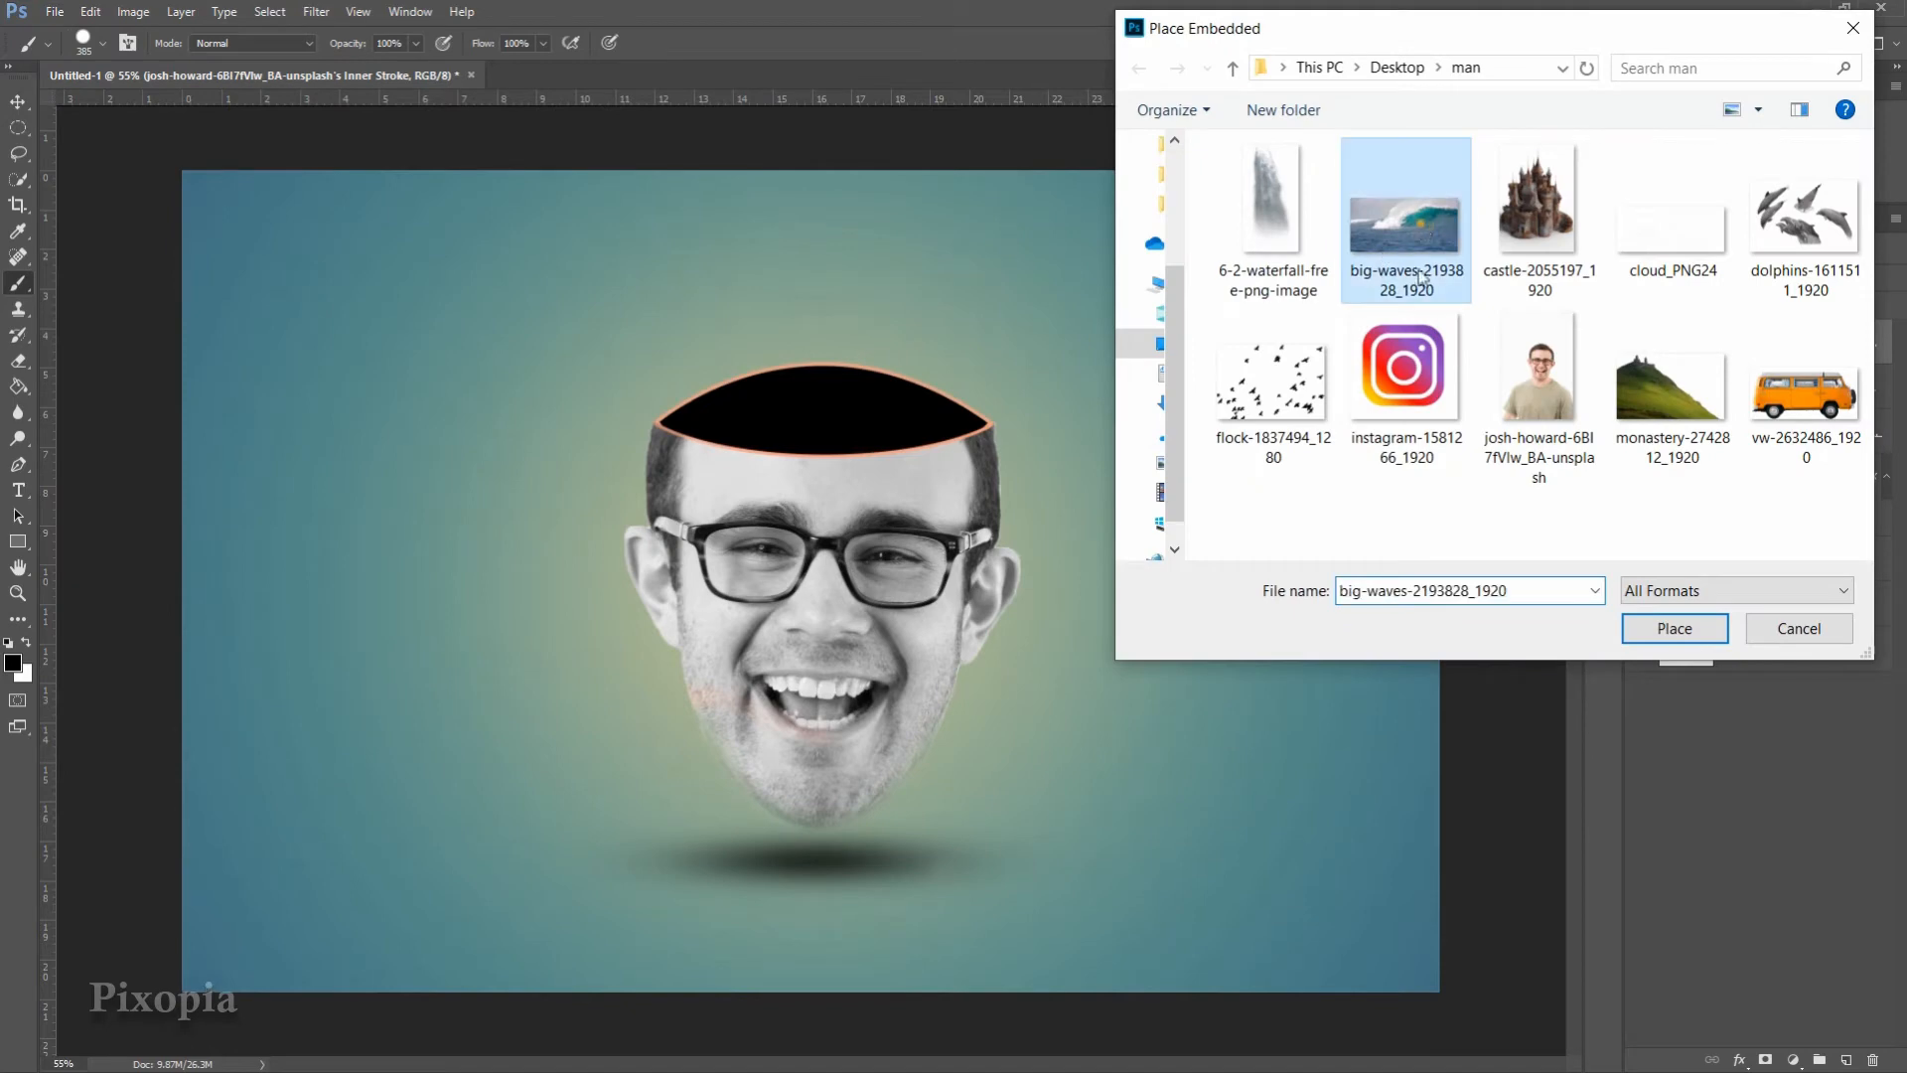
{"action": "left_click", "coordinate": [1619, 634]}
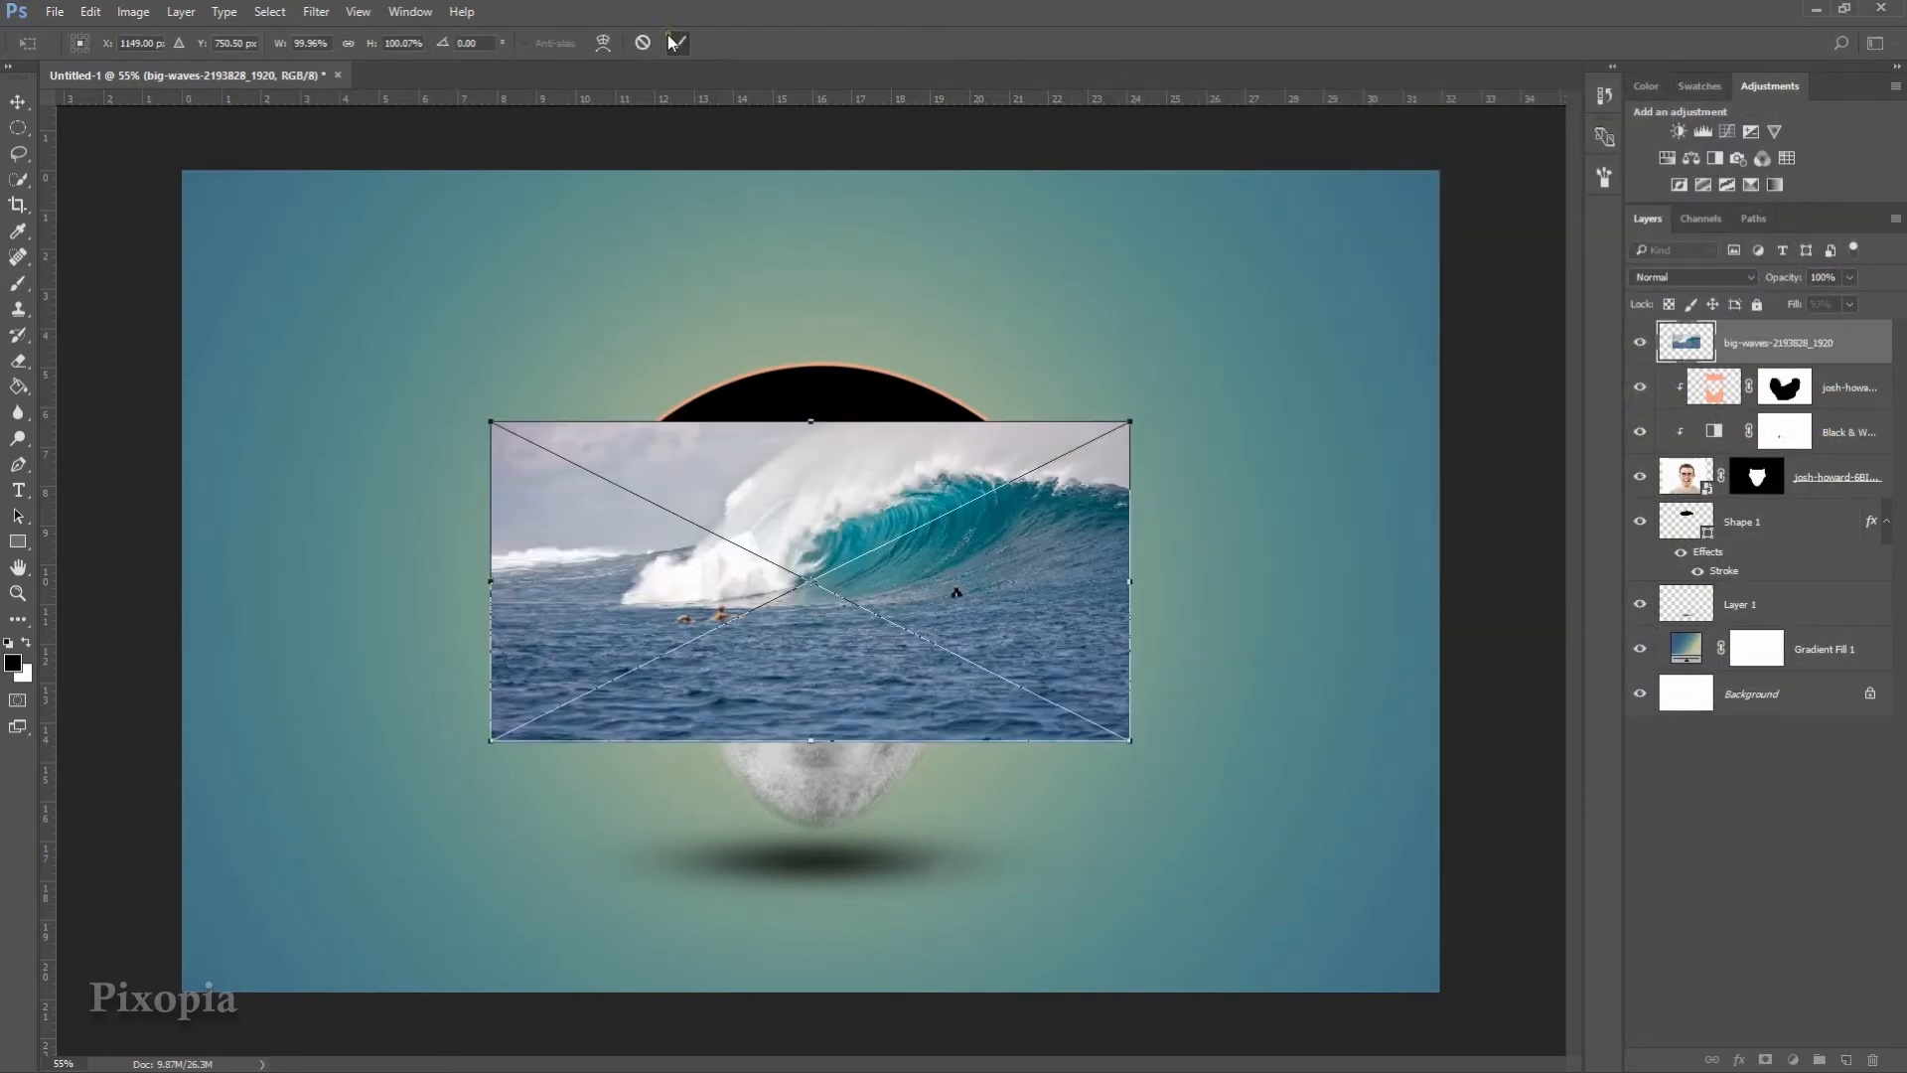
{"action": "left_click", "coordinate": [674, 42]}
{"action": "left_click_drag", "start_coordinate": [1833, 347], "coordinate": [1830, 488]}
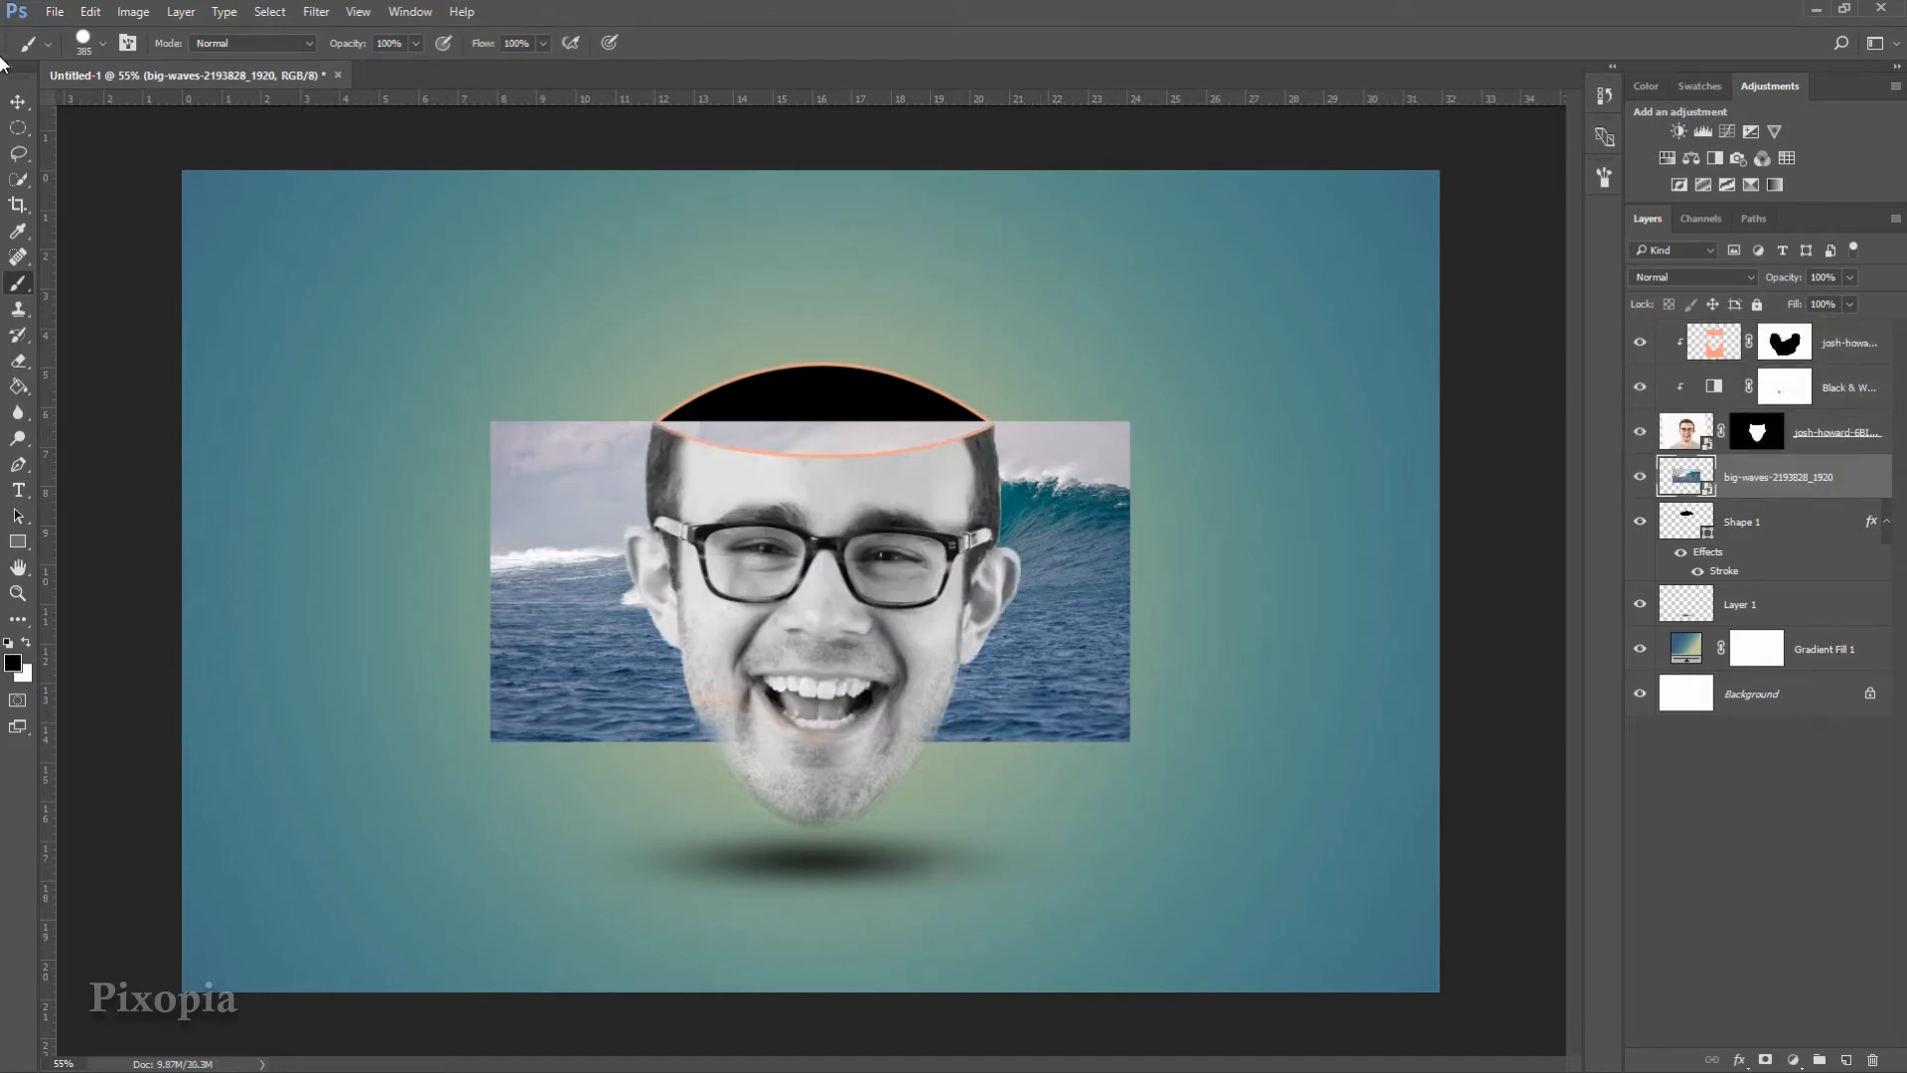
- Clip the wave image to the opening shape and move it up until only dark blue water fills the opening
{"action": "left_click", "coordinate": [20, 102]}
{"action": "left_click_drag", "start_coordinate": [1063, 551], "coordinate": [1070, 427]}
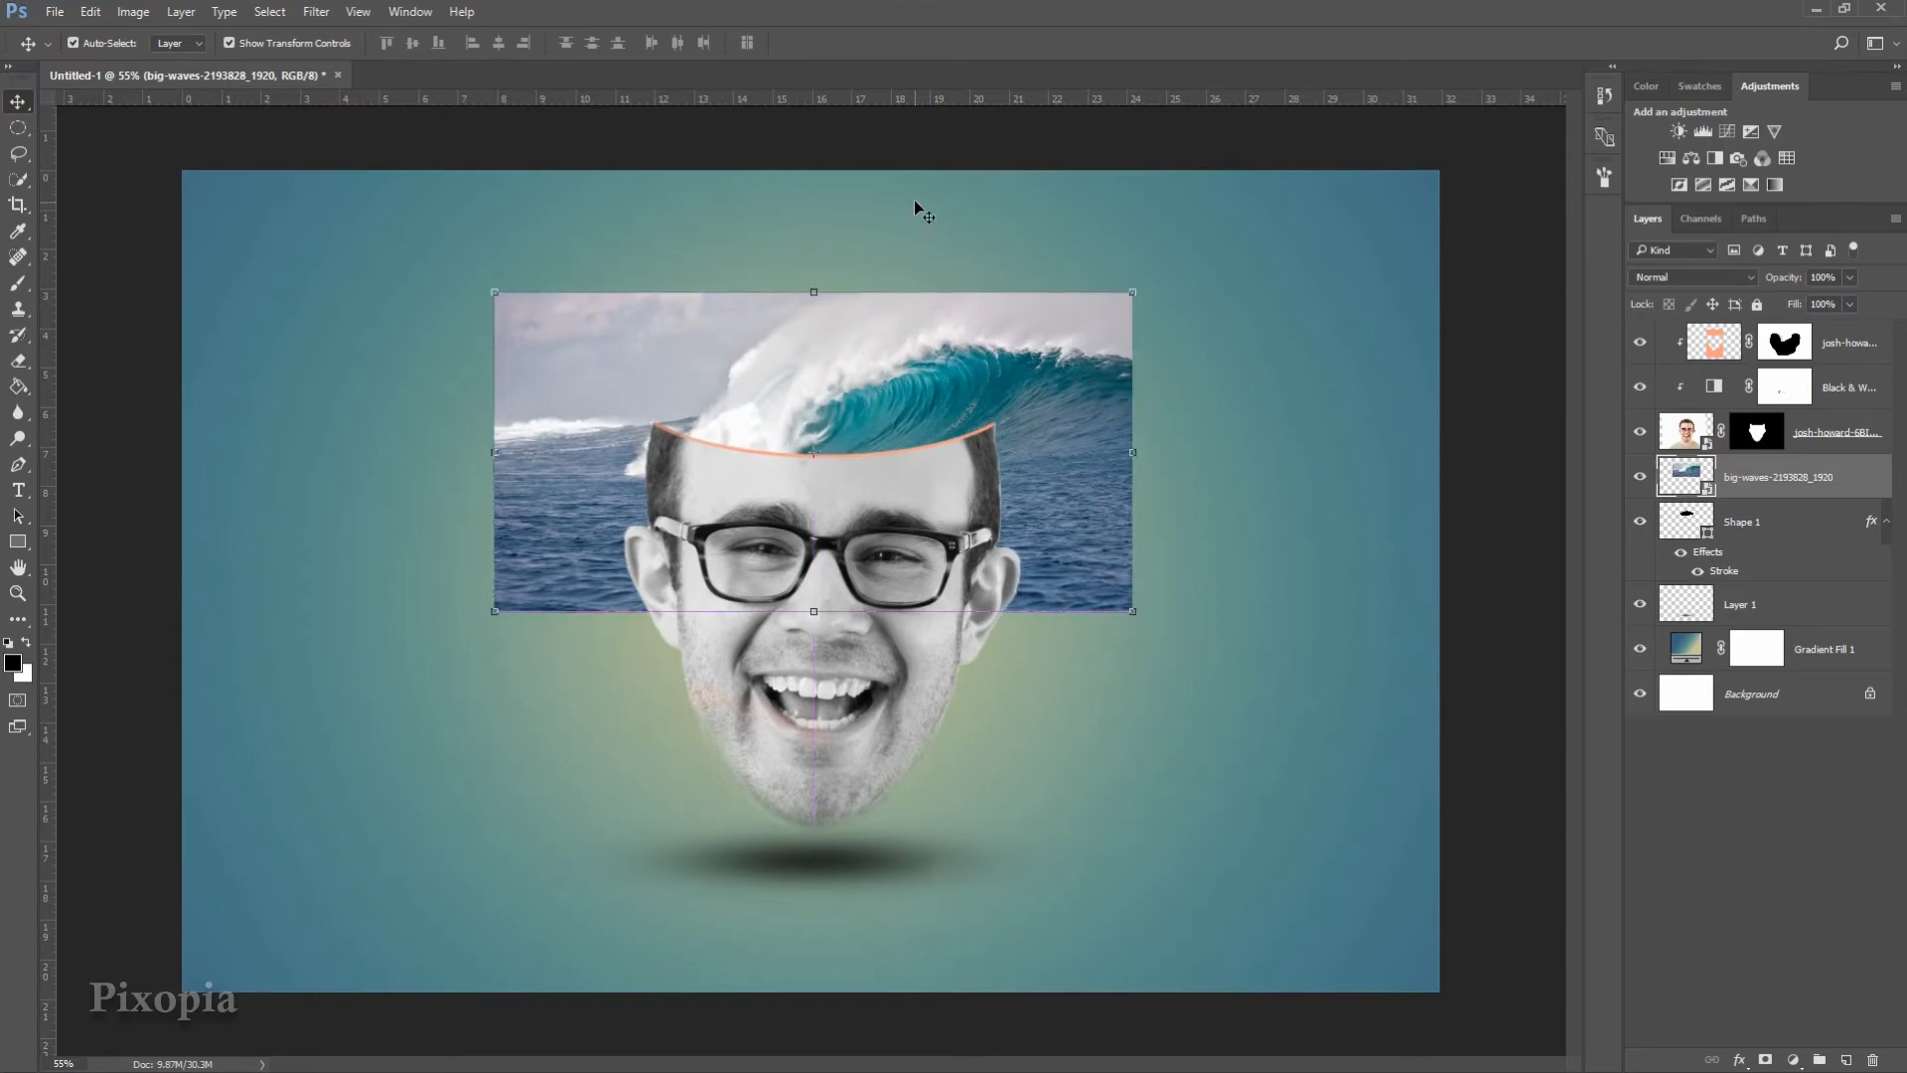
{"action": "right_click", "coordinate": [1801, 487]}
{"action": "left_click", "coordinate": [1590, 714]}
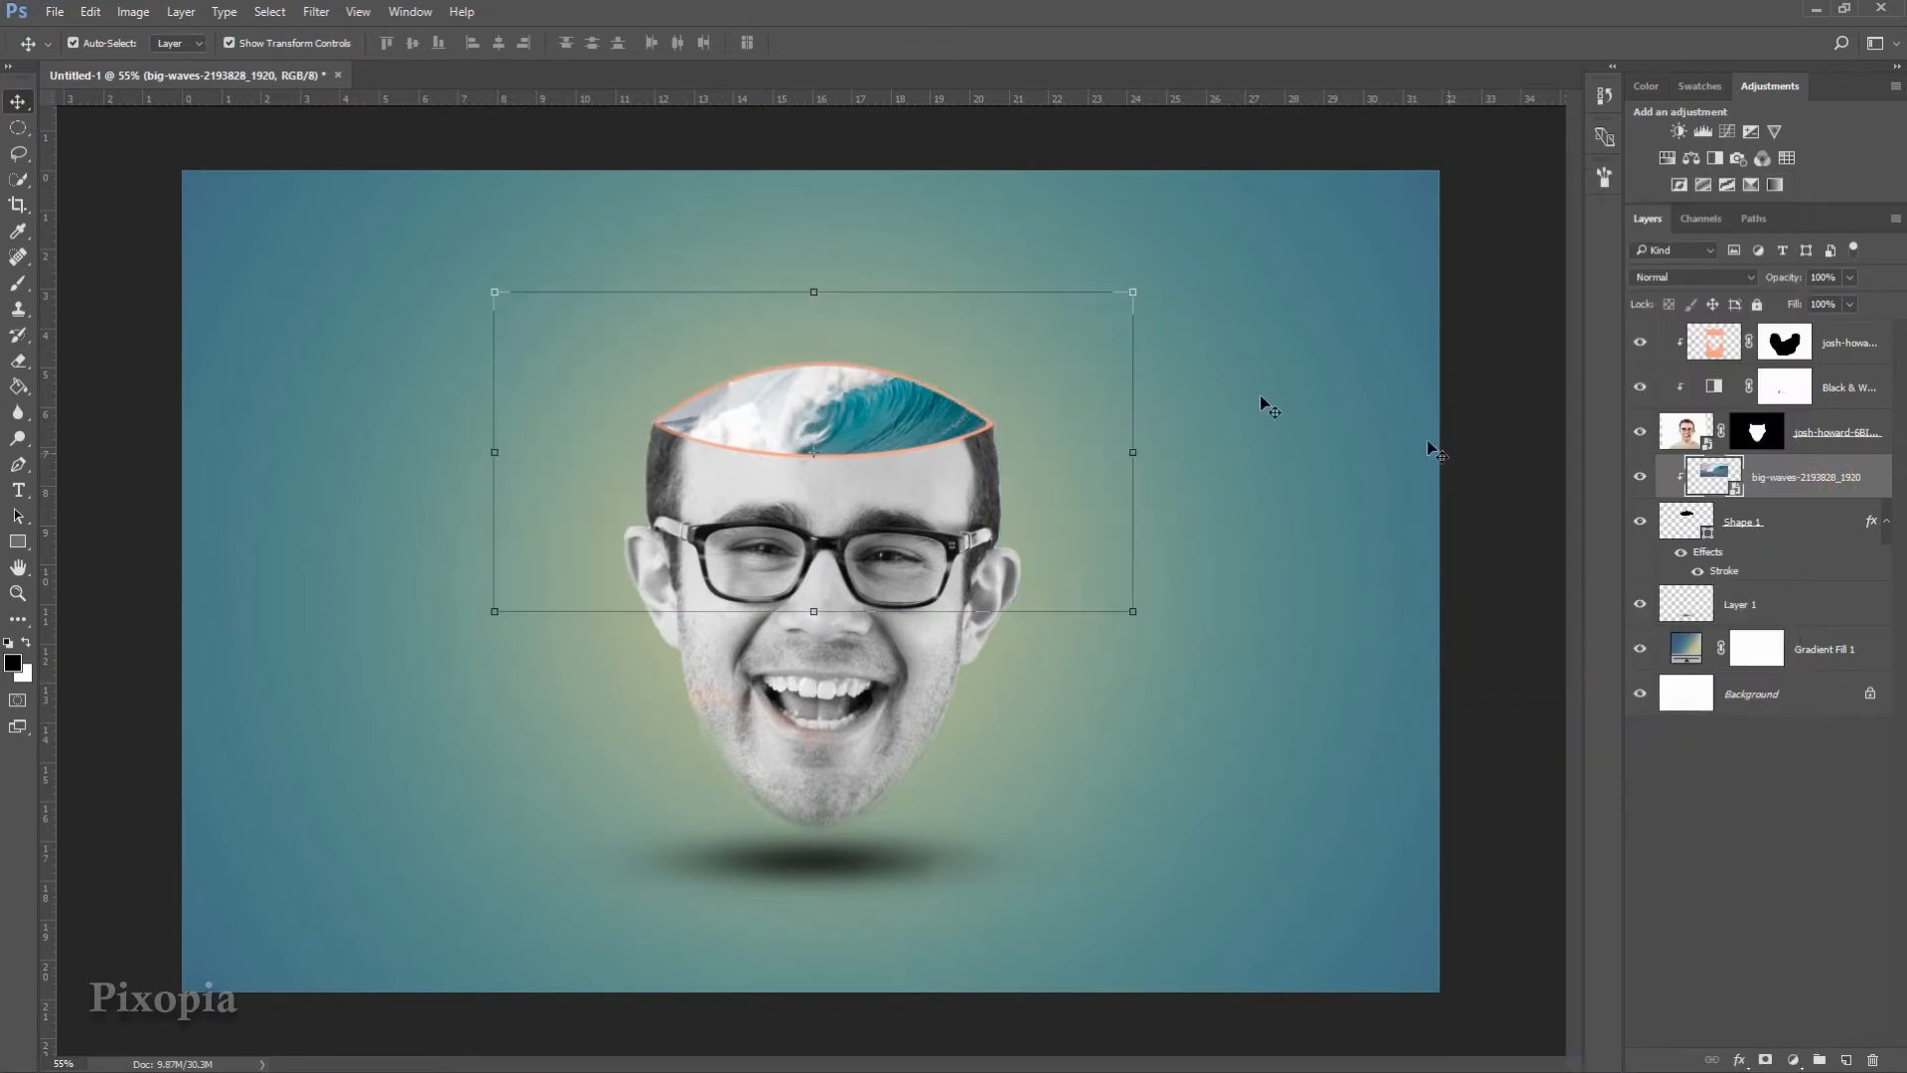
{"action": "left_click_drag", "start_coordinate": [902, 407], "coordinate": [915, 271]}
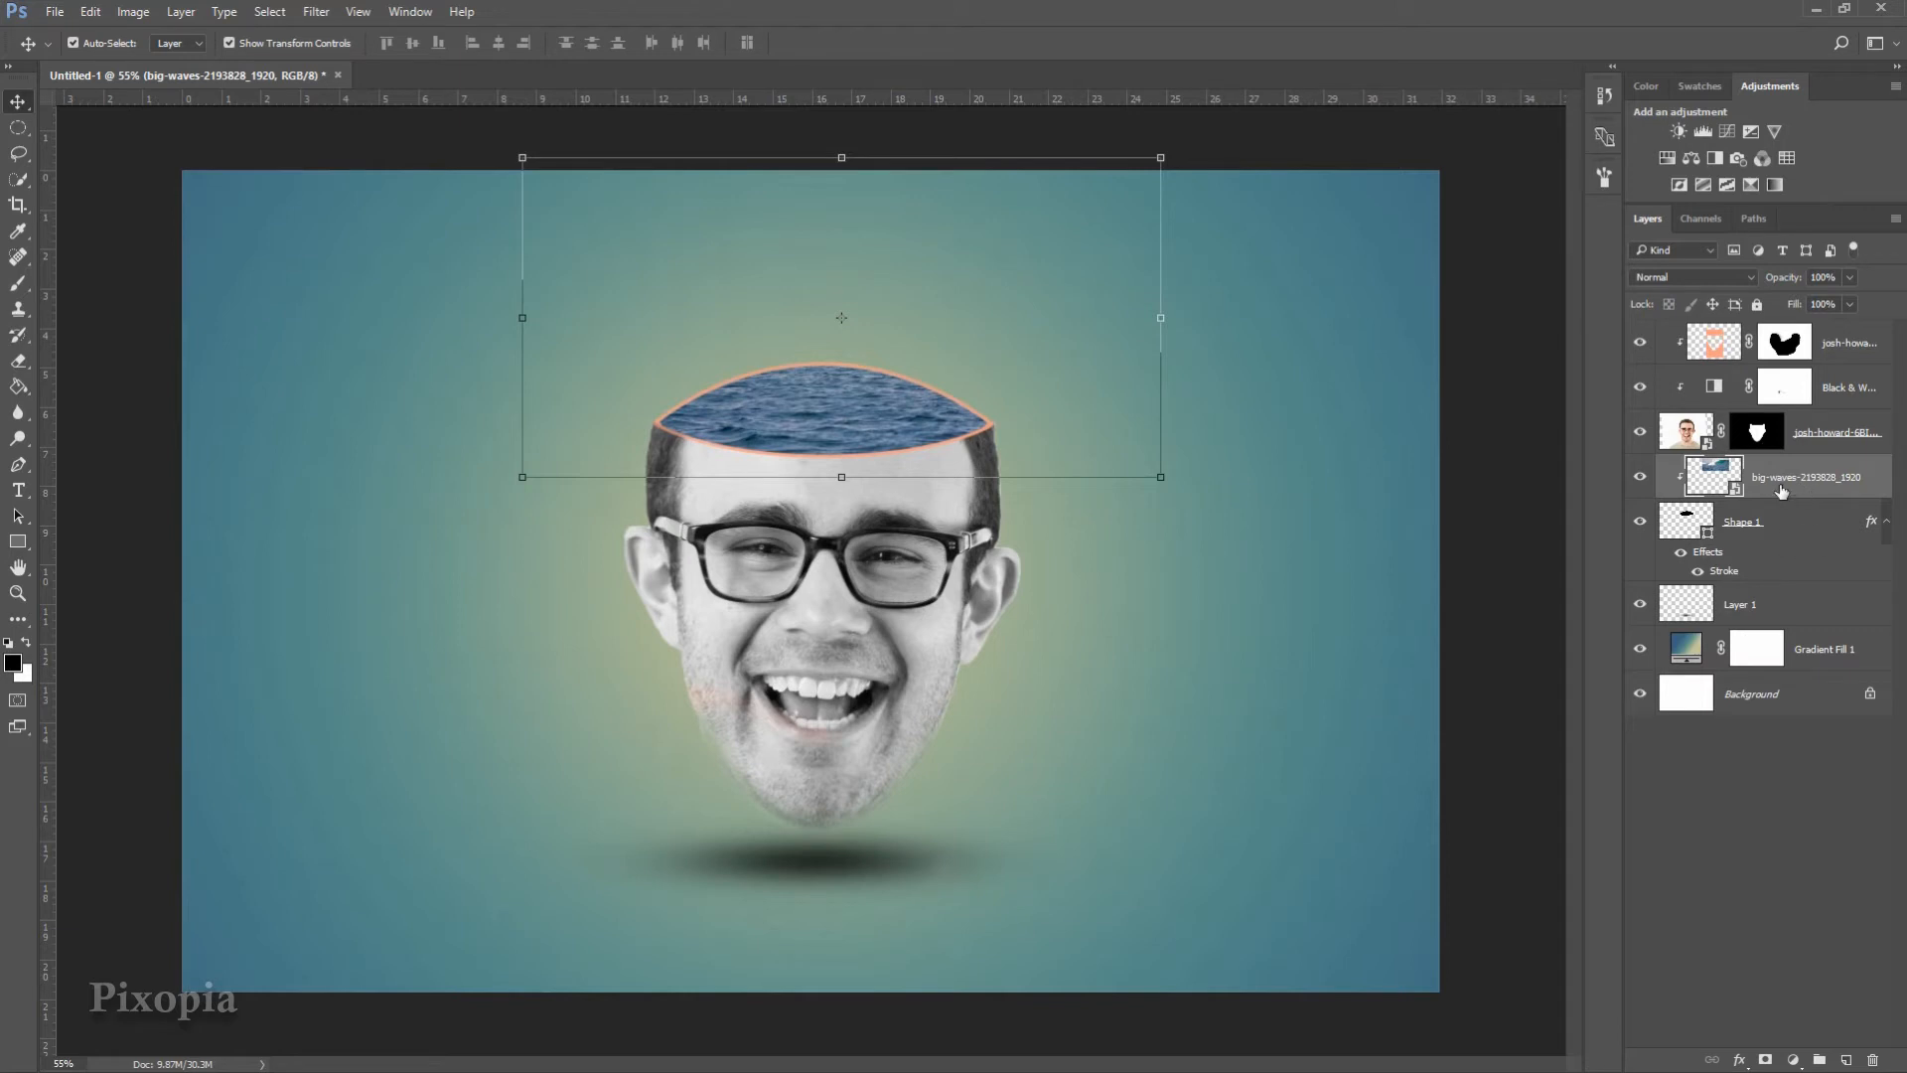
- Add a Hue/Saturation adjustment clipped to the wave layer, with hue -7 and saturation +24
{"action": "left_click", "coordinate": [1791, 1061]}
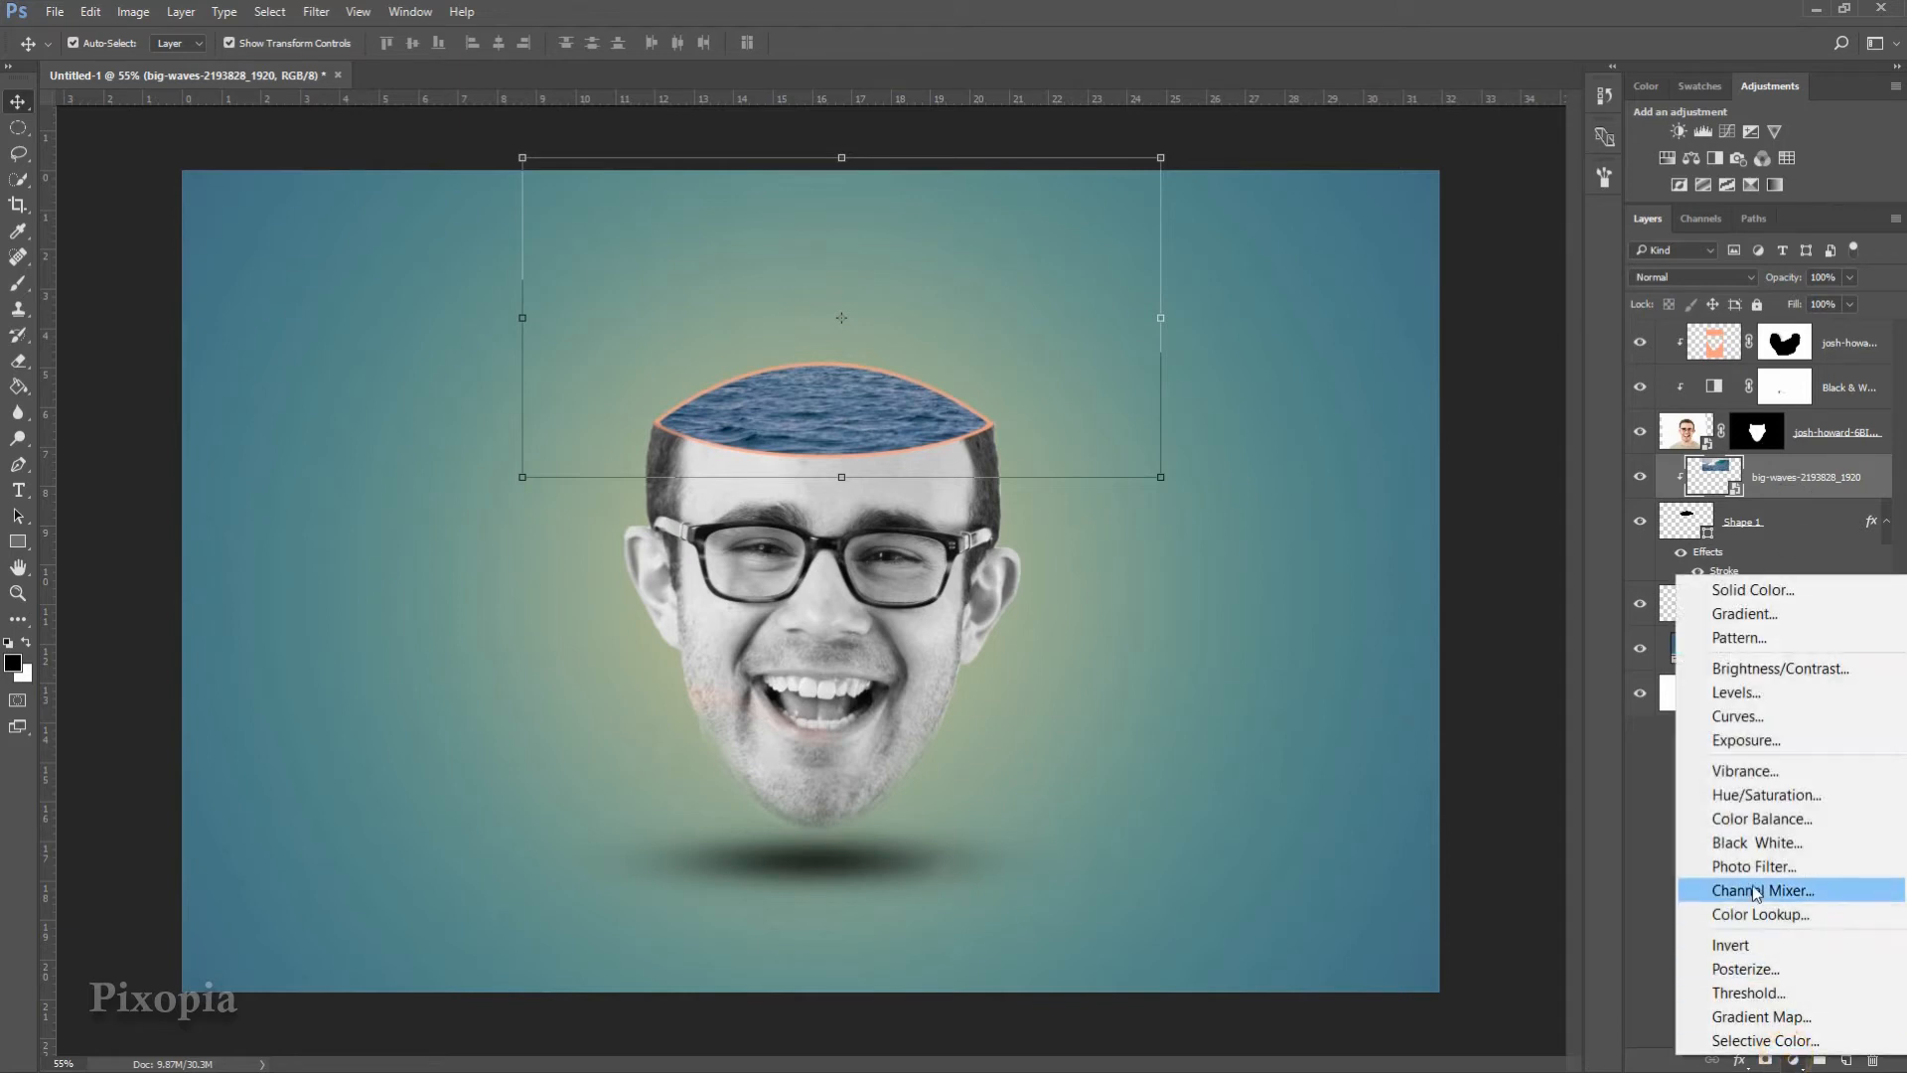
{"action": "left_click", "coordinate": [1774, 796]}
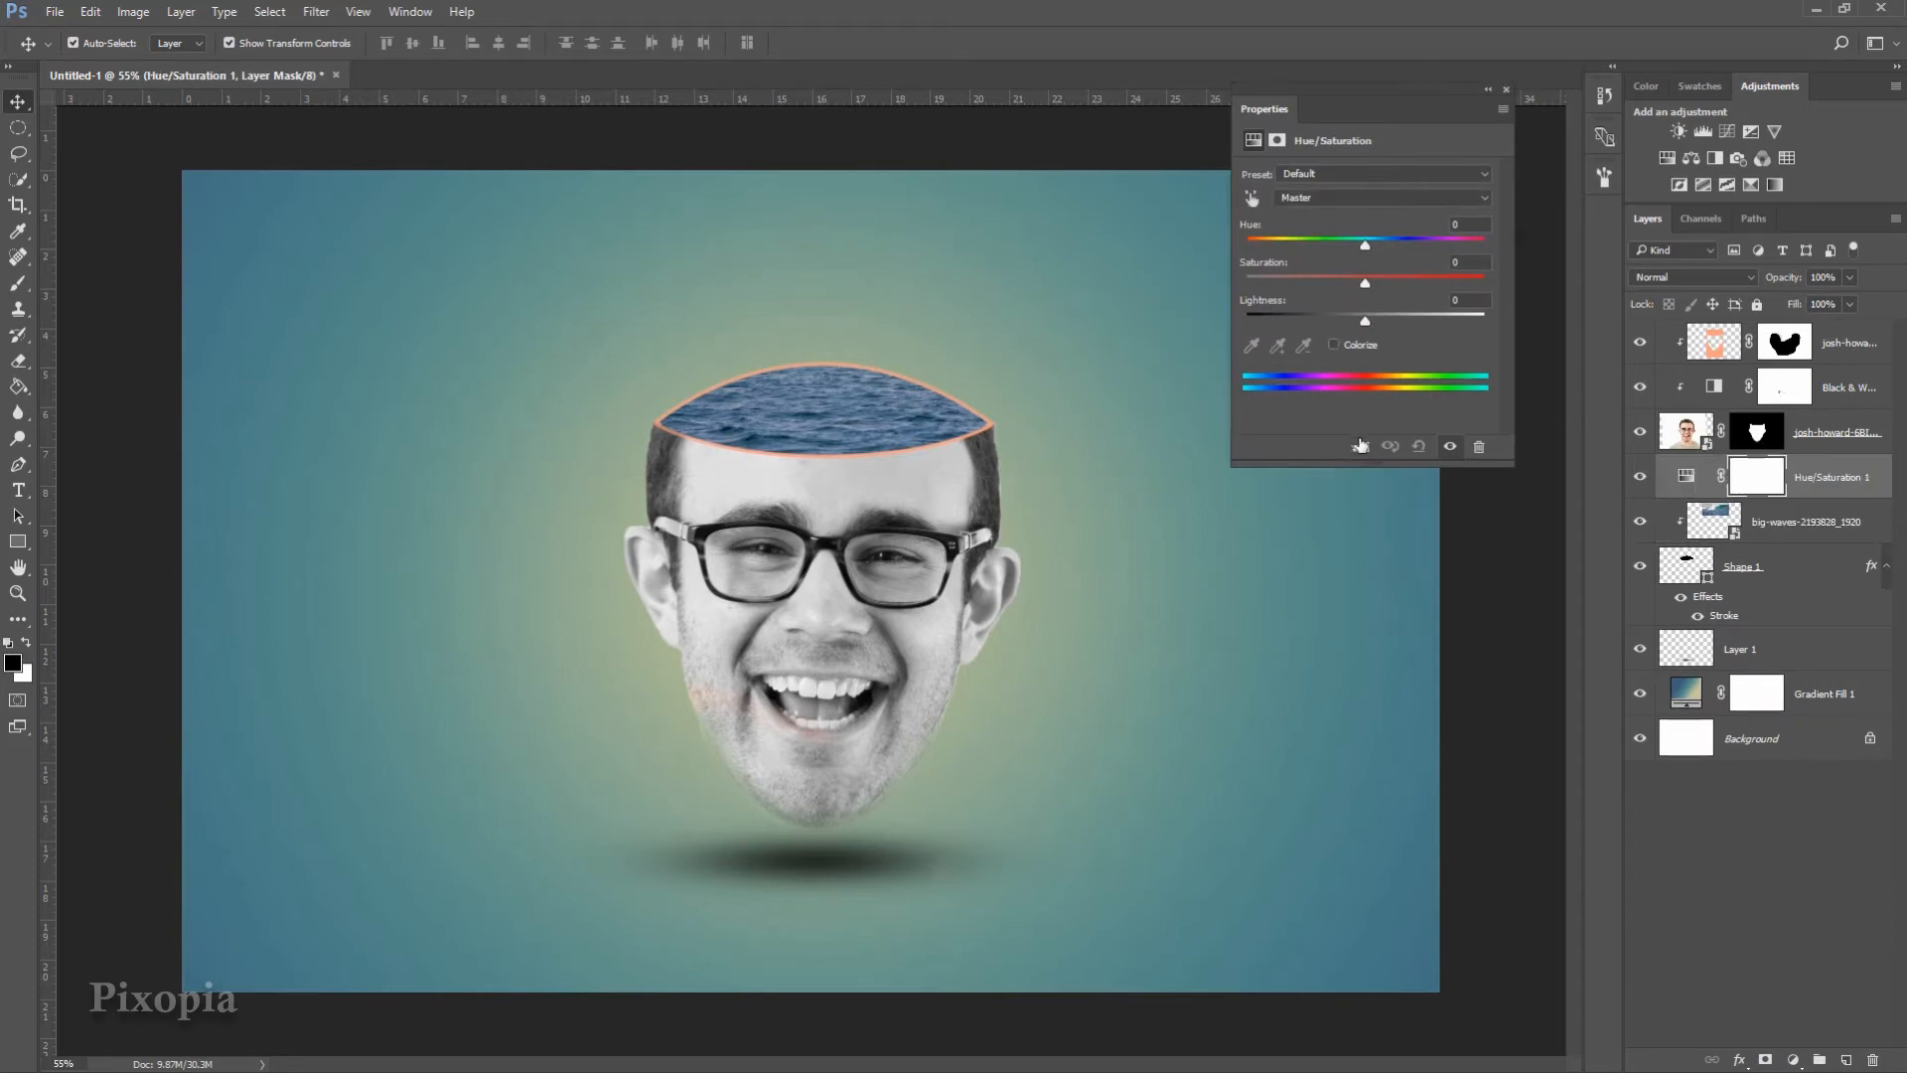
{"action": "left_click", "coordinate": [1362, 442]}
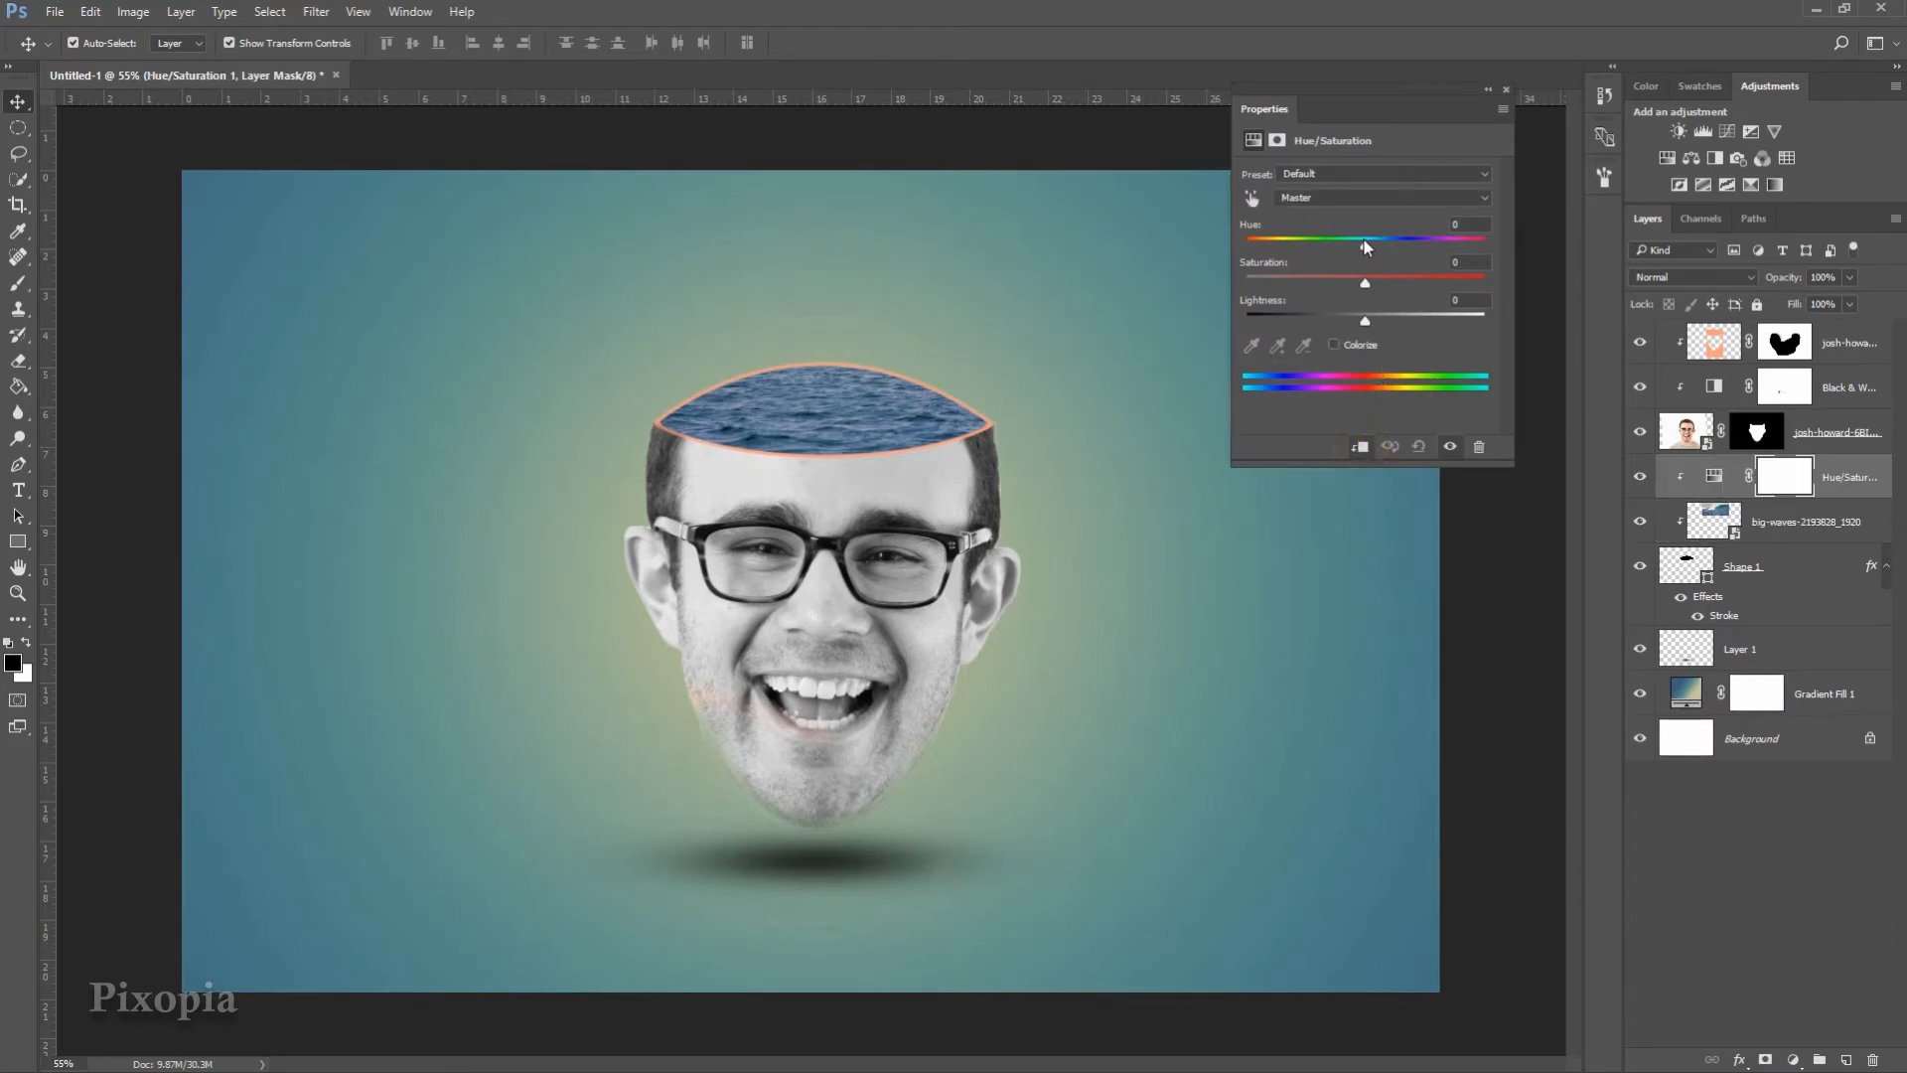
{"action": "left_click_drag", "start_coordinate": [1365, 286], "coordinate": [1357, 241]}
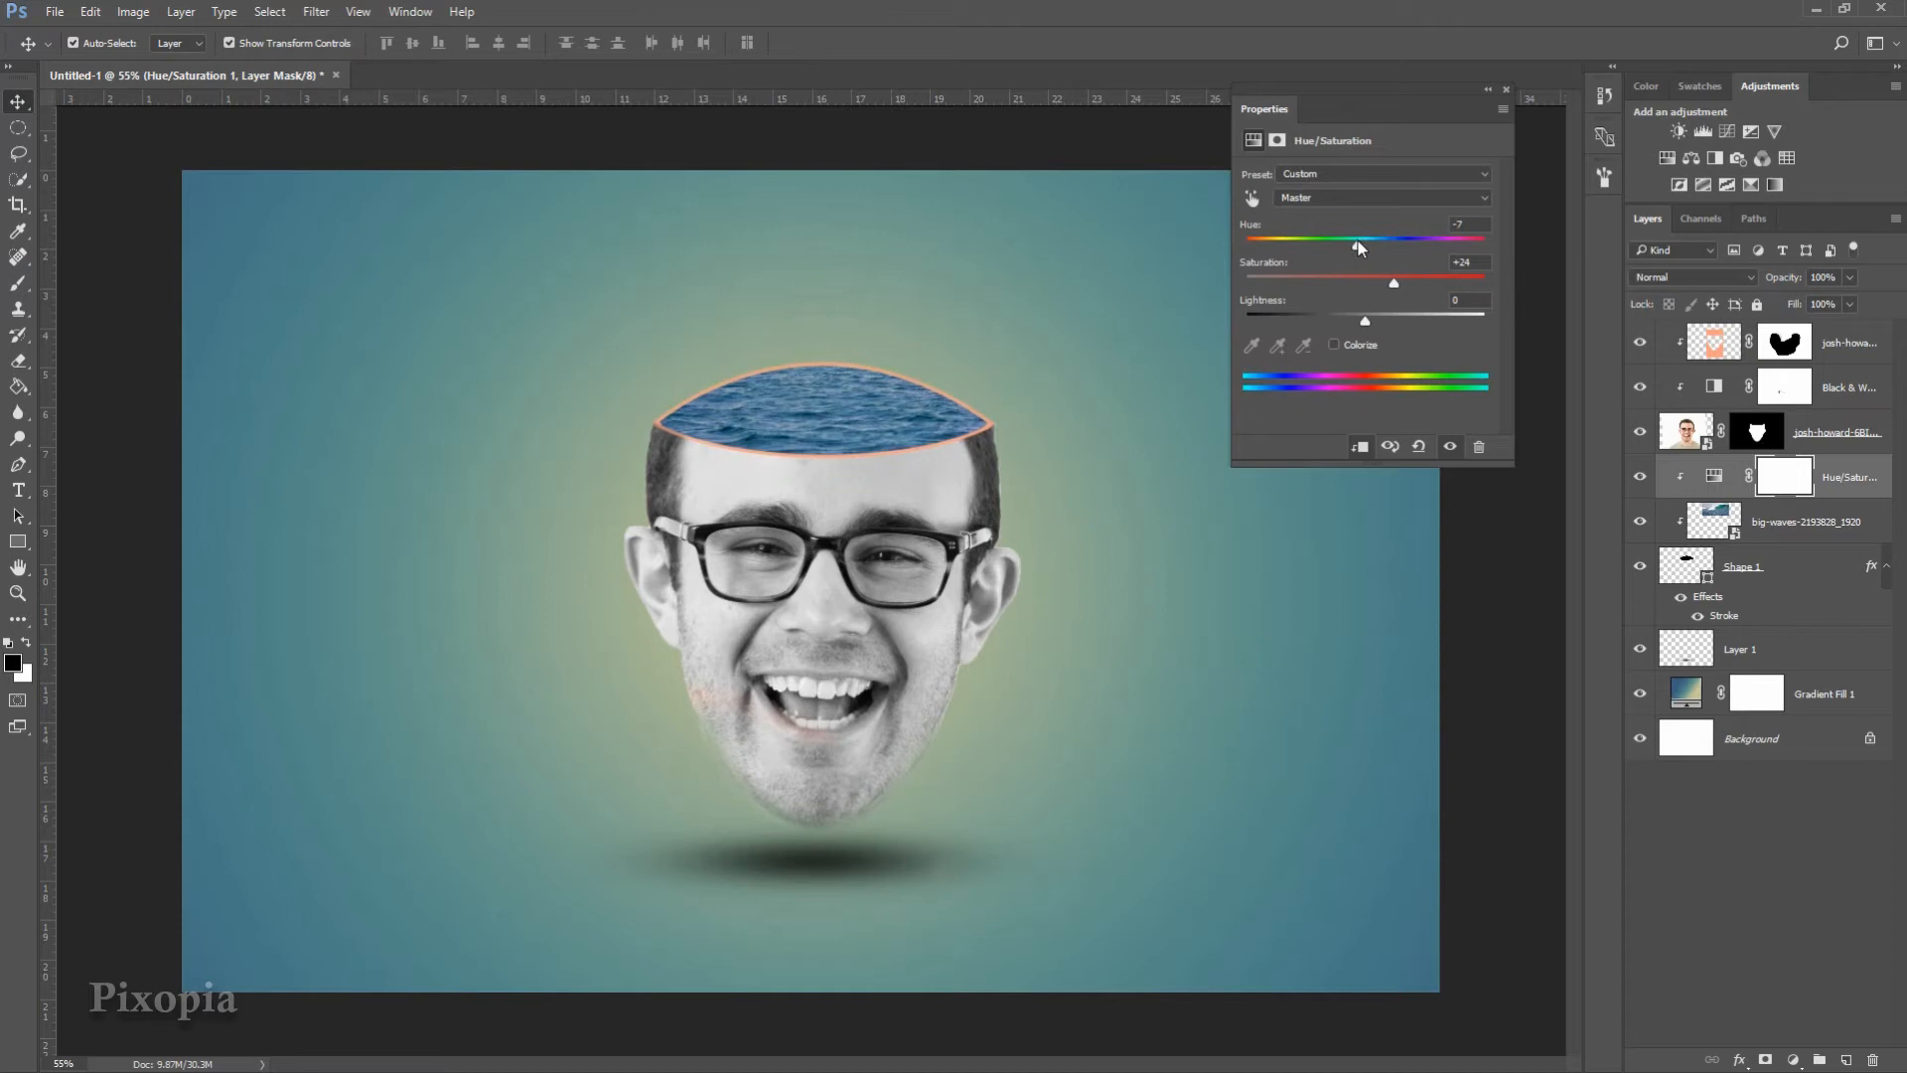
{"action": "left_click", "coordinate": [1505, 89]}
- Place the castle-2055197_1920 image as an embedded object directly above the stroke layer
{"action": "left_click", "coordinate": [1830, 341]}
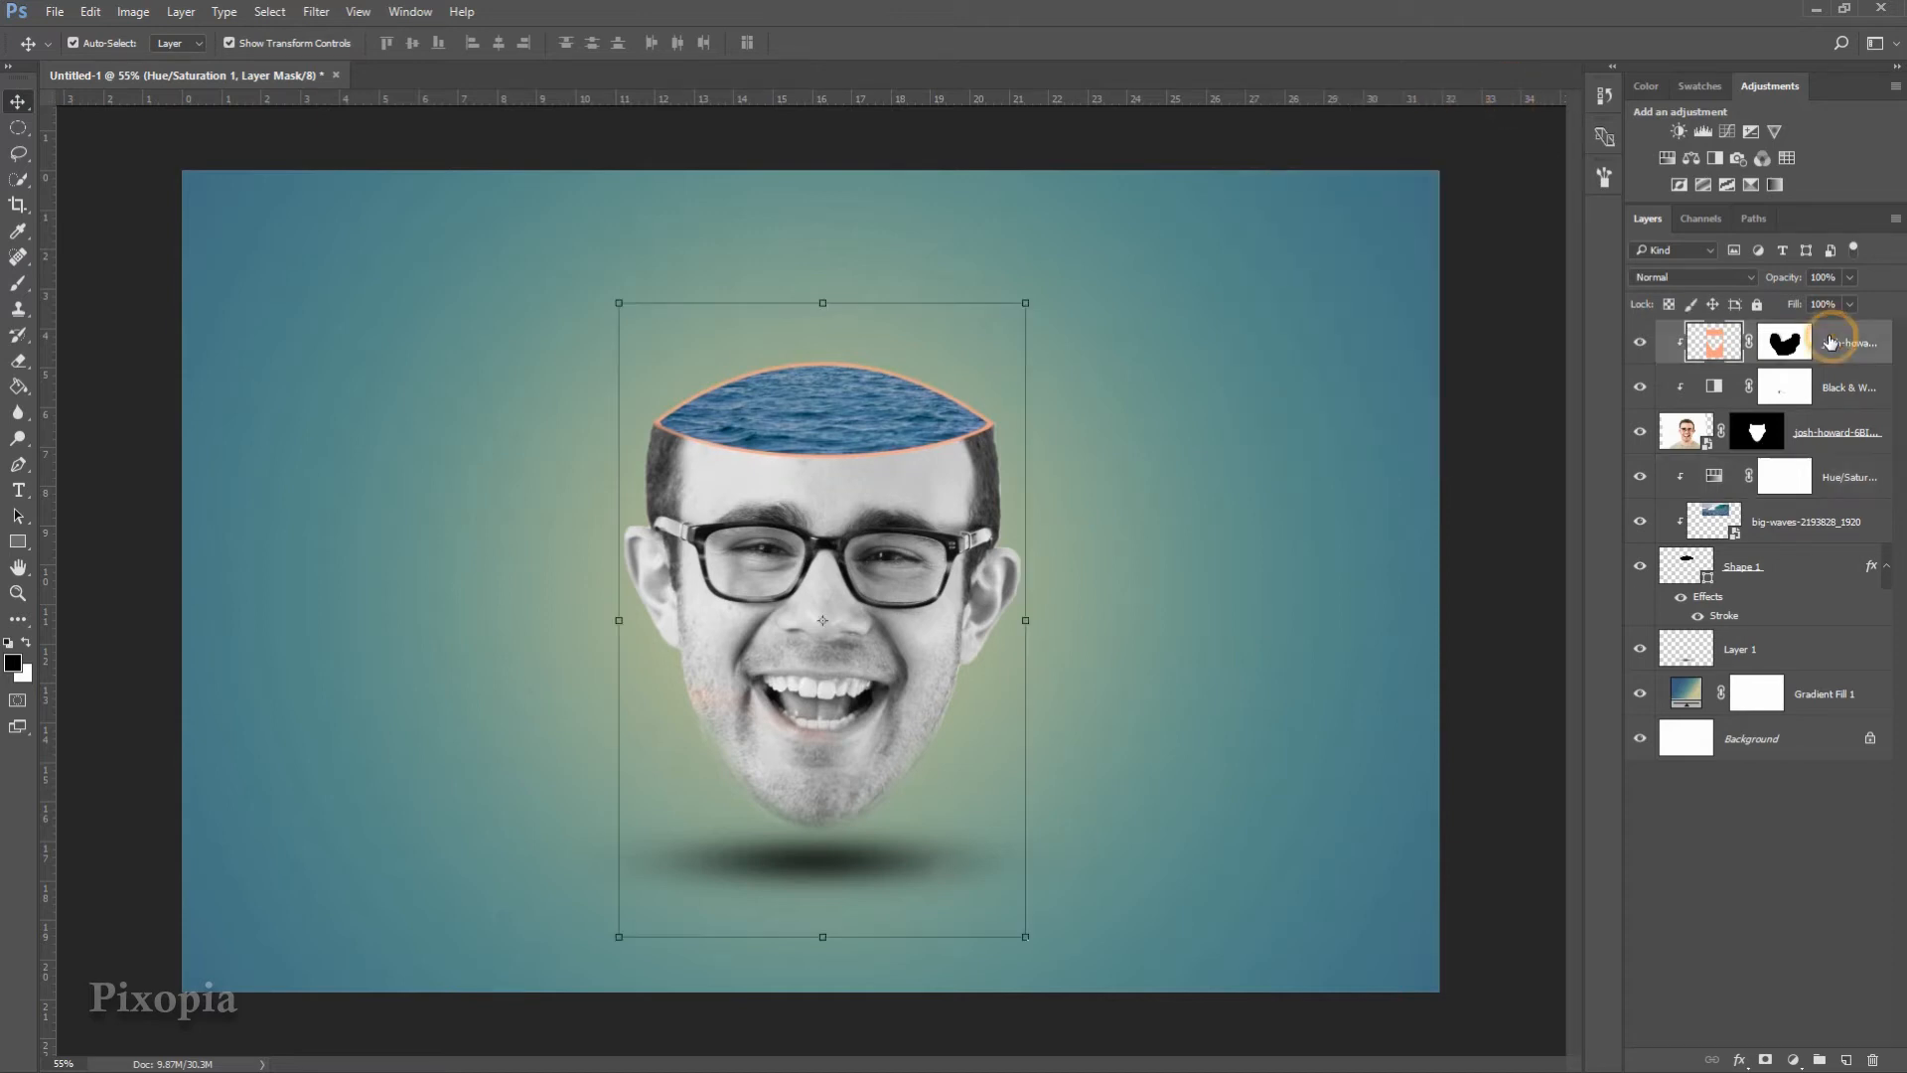
{"action": "left_click", "coordinate": [1785, 342]}
{"action": "key", "text": "ctrl+plus"}
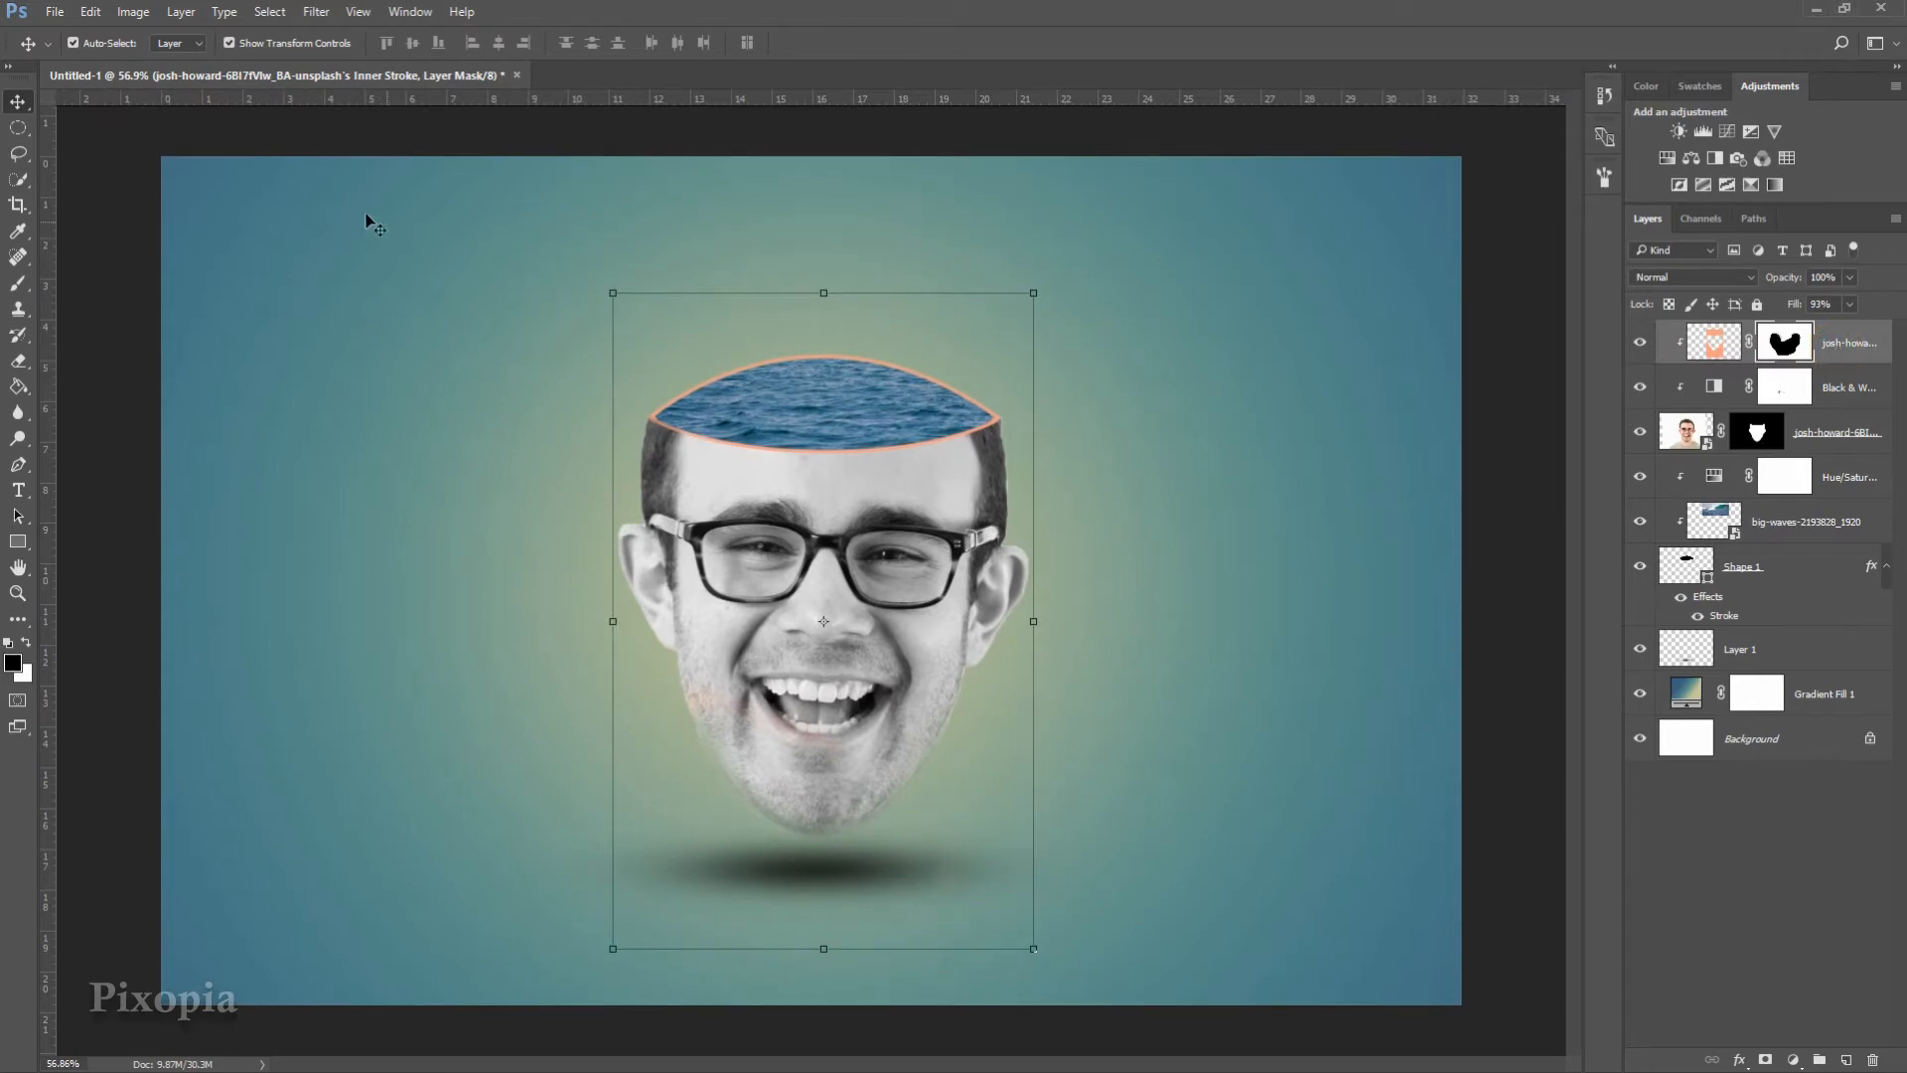
{"action": "left_click", "coordinate": [54, 12]}
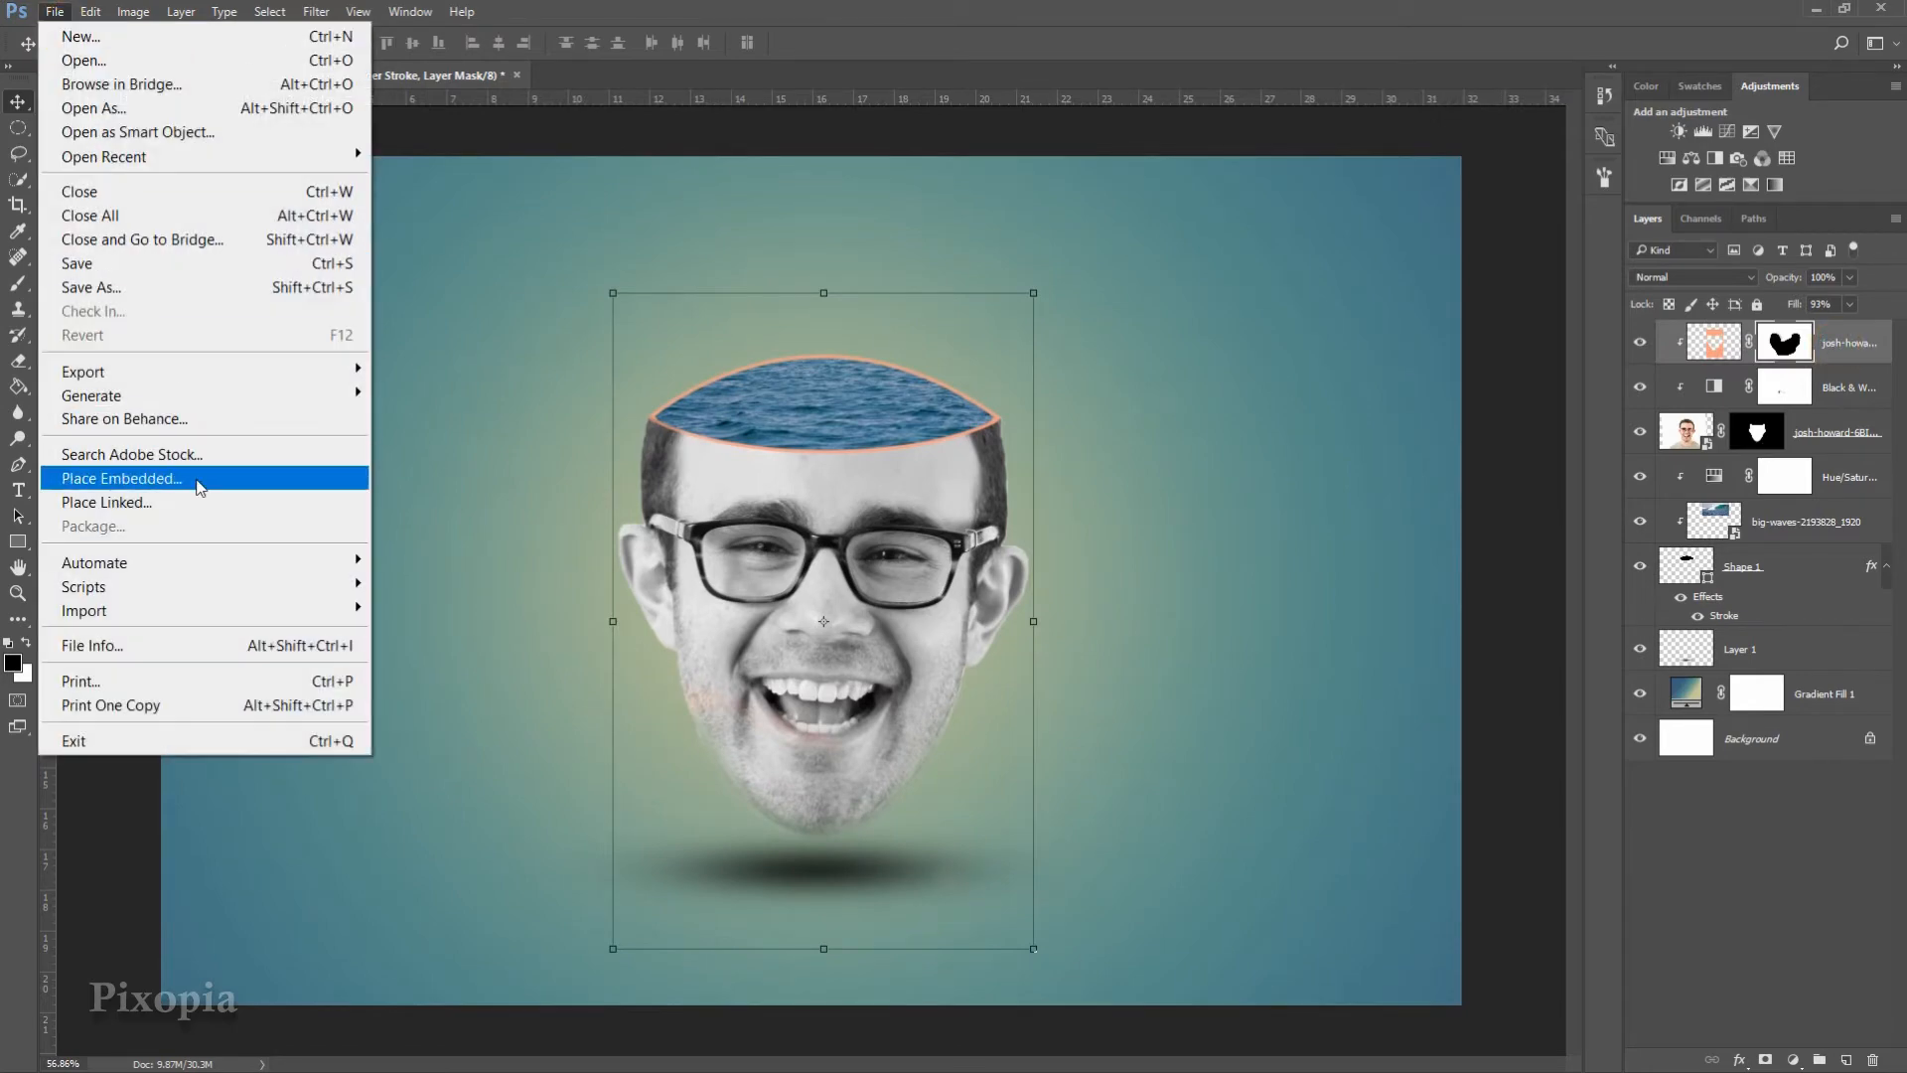
{"action": "left_click", "coordinate": [191, 479]}
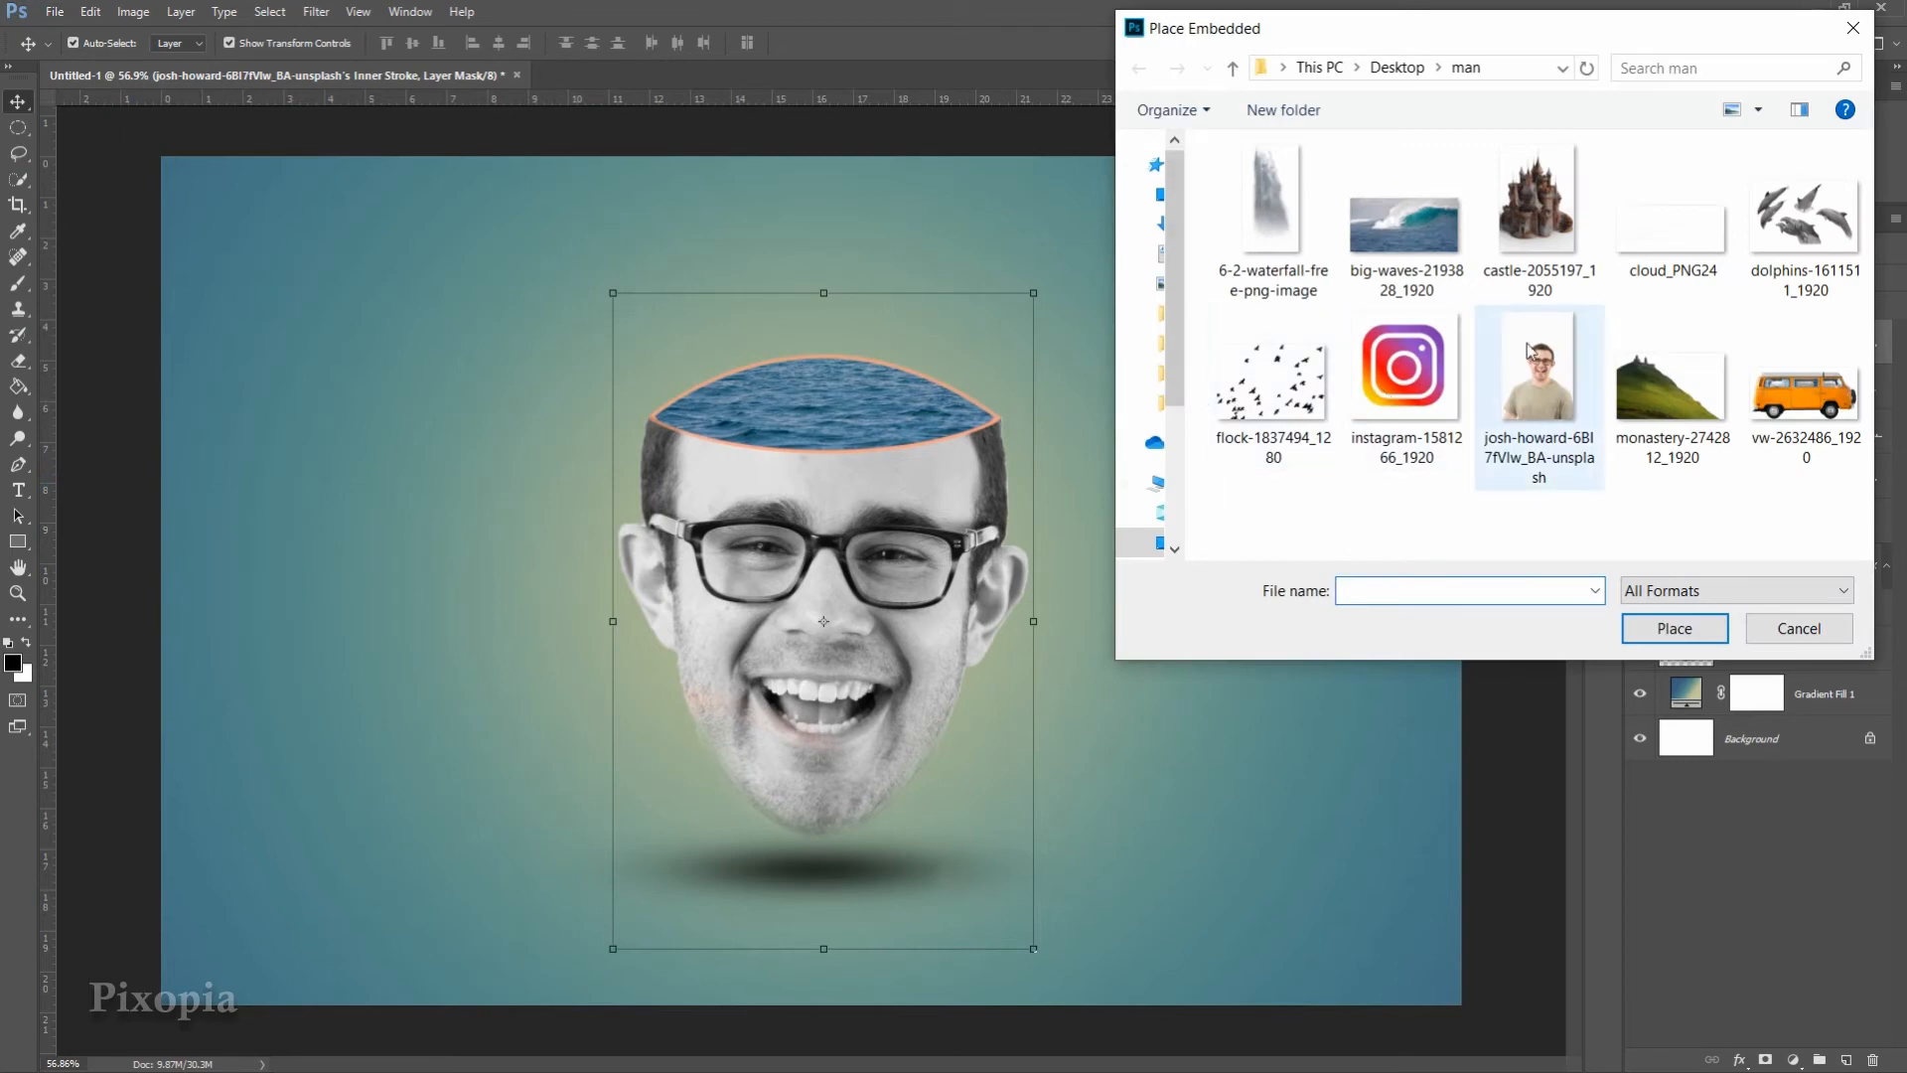
{"action": "double_click", "coordinate": [1508, 237]}
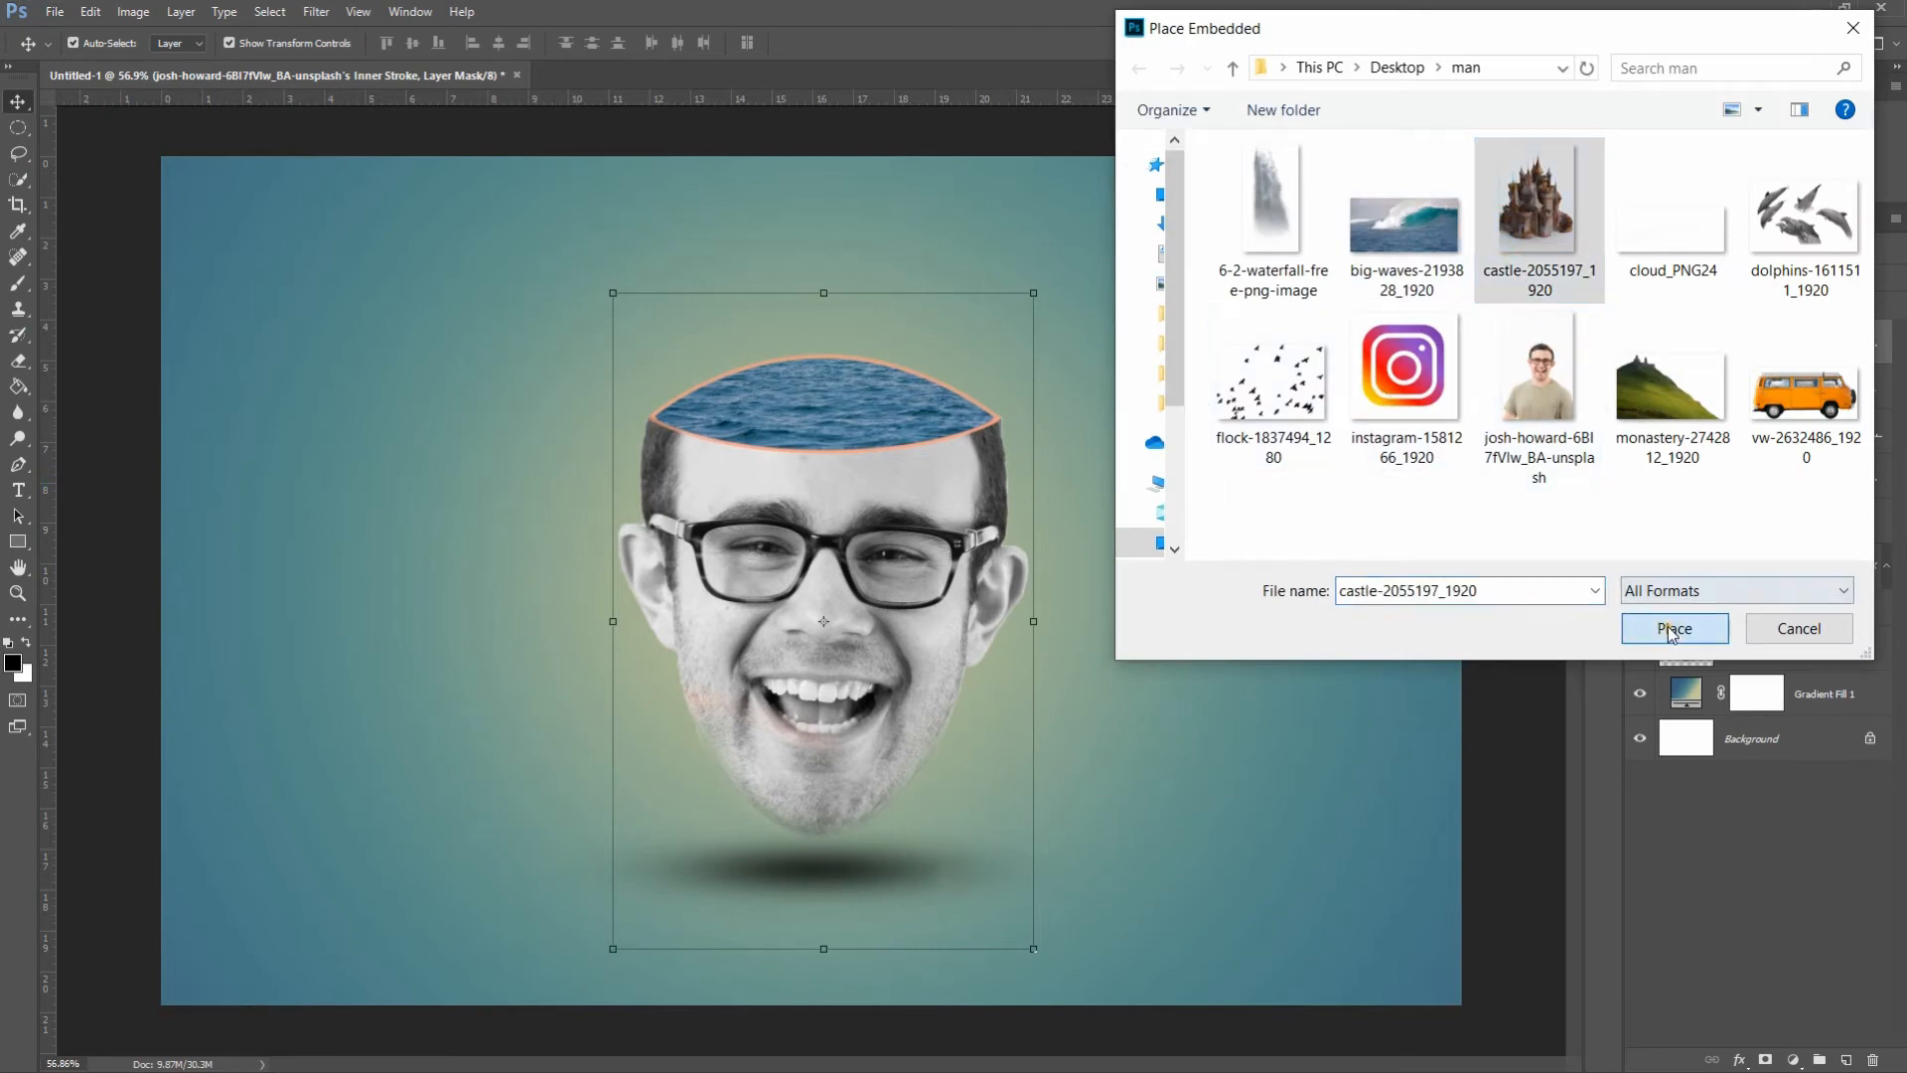
- Scale the castle to about 8.6% and position it over the water at about X 1250 px, Y 310 px
{"action": "left_click_drag", "start_coordinate": [1101, 154], "coordinate": [879, 421]}
{"action": "left_click_drag", "start_coordinate": [838, 580], "coordinate": [879, 314]}
{"action": "left_click_drag", "start_coordinate": [960, 155], "coordinate": [930, 199]}
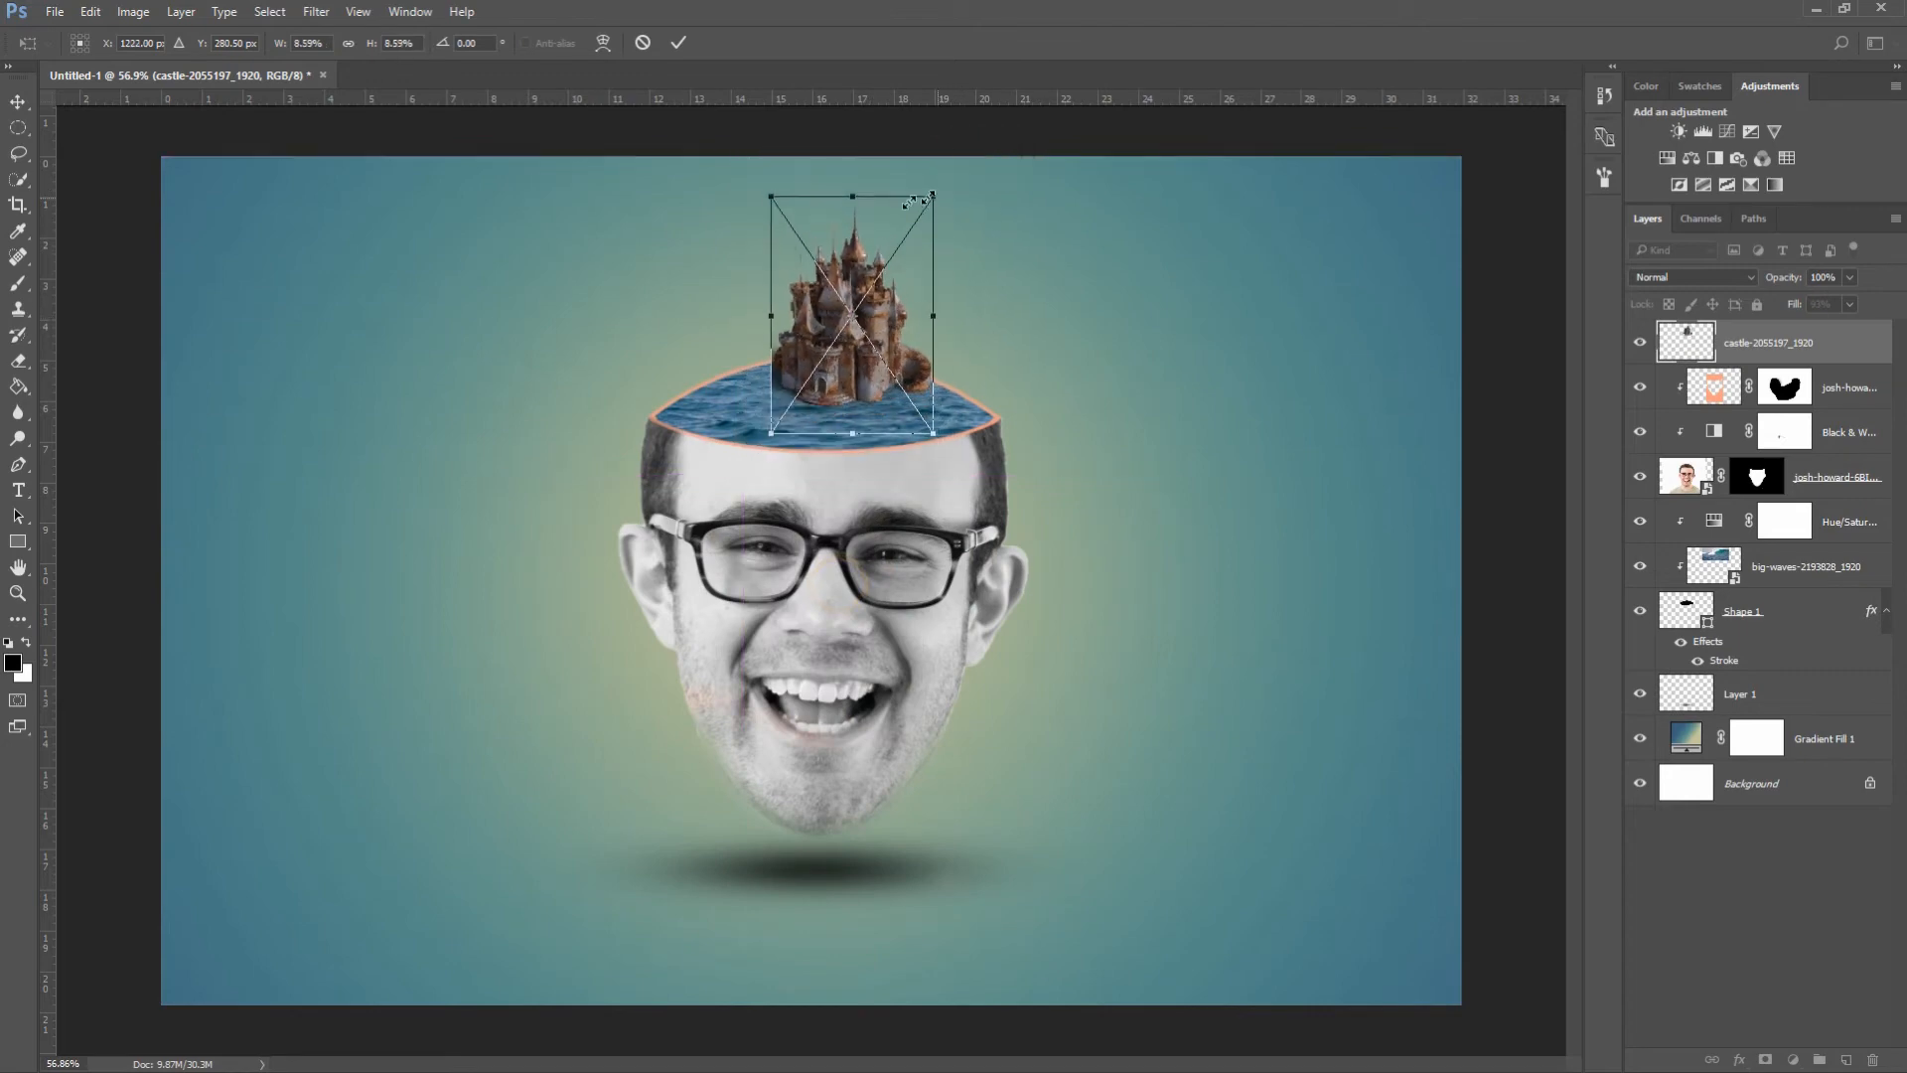
{"action": "left_click_drag", "start_coordinate": [873, 312], "coordinate": [889, 329]}
{"action": "left_click", "coordinate": [679, 43]}
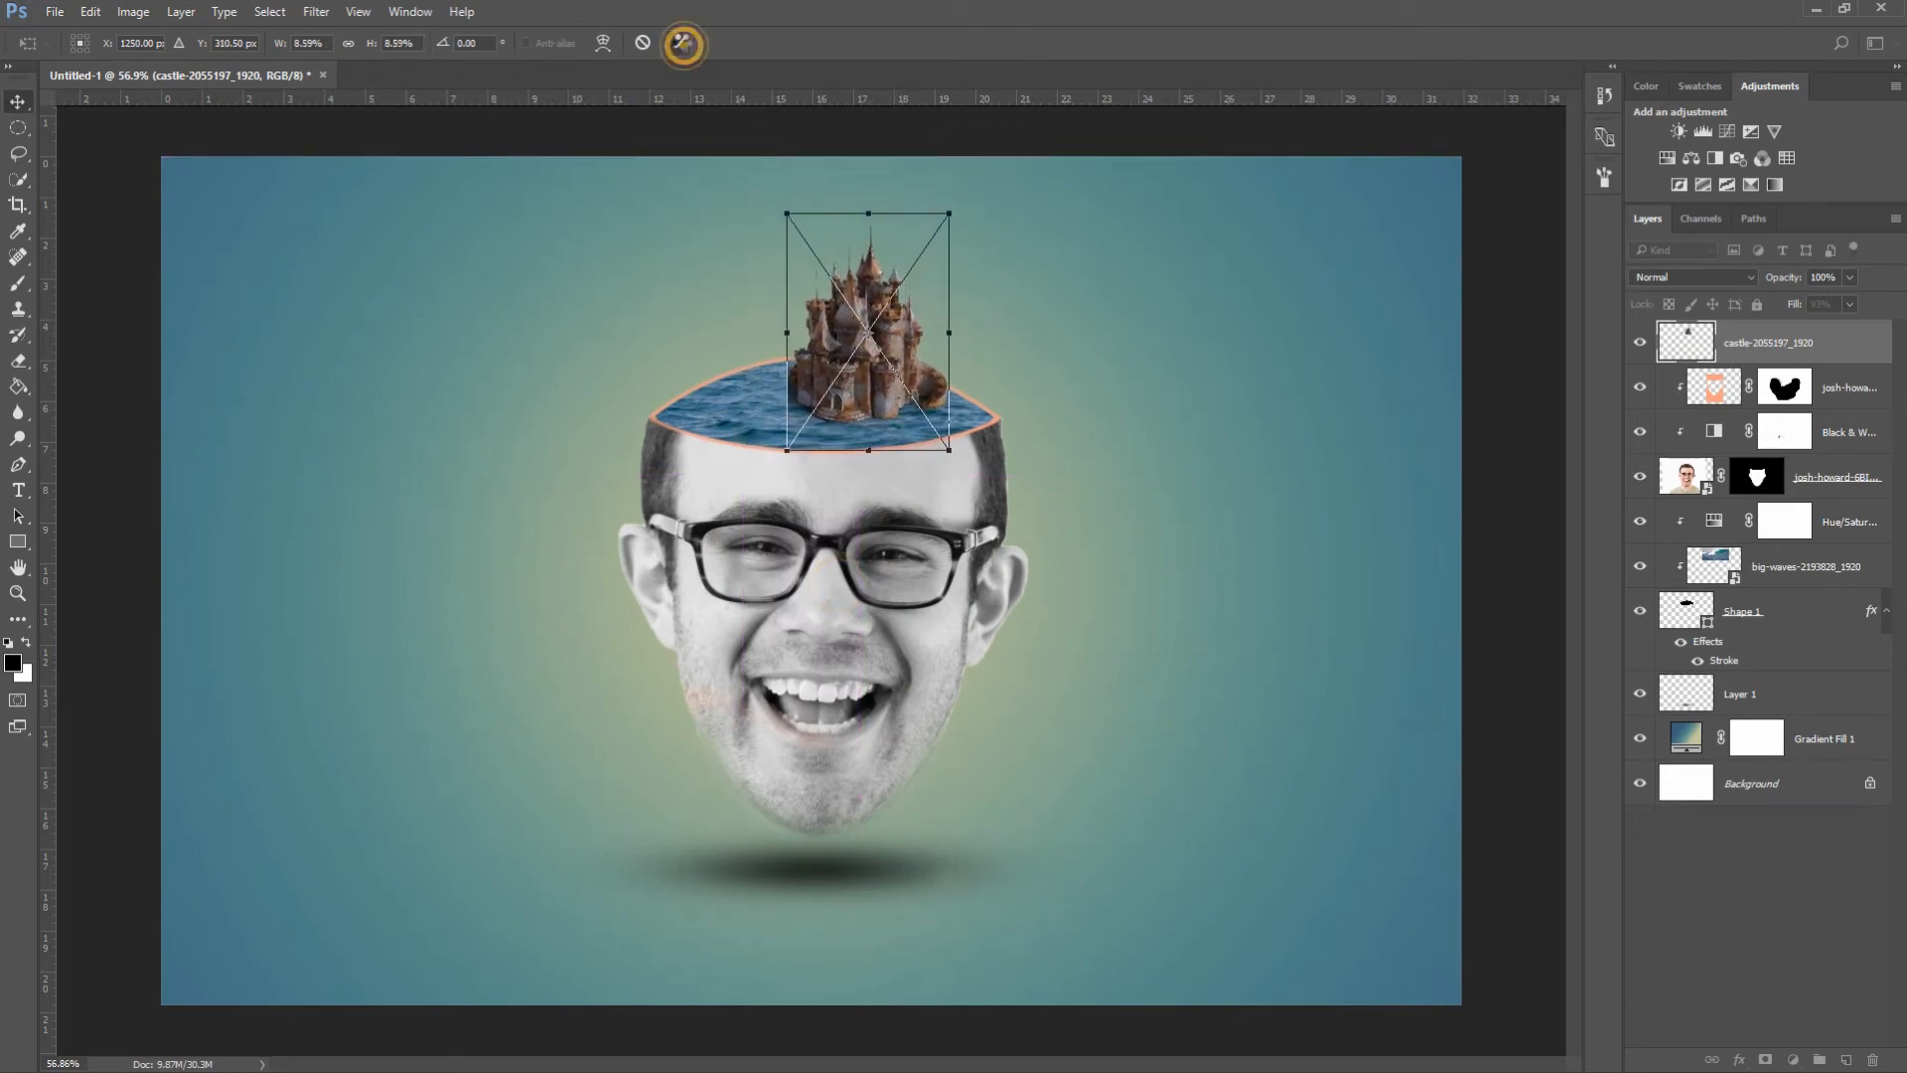
- Add a mask to the castle layer and fade its base into the water with a soft 91 px black brush, finishing at 78% opacity
{"action": "left_click", "coordinate": [1764, 1060]}
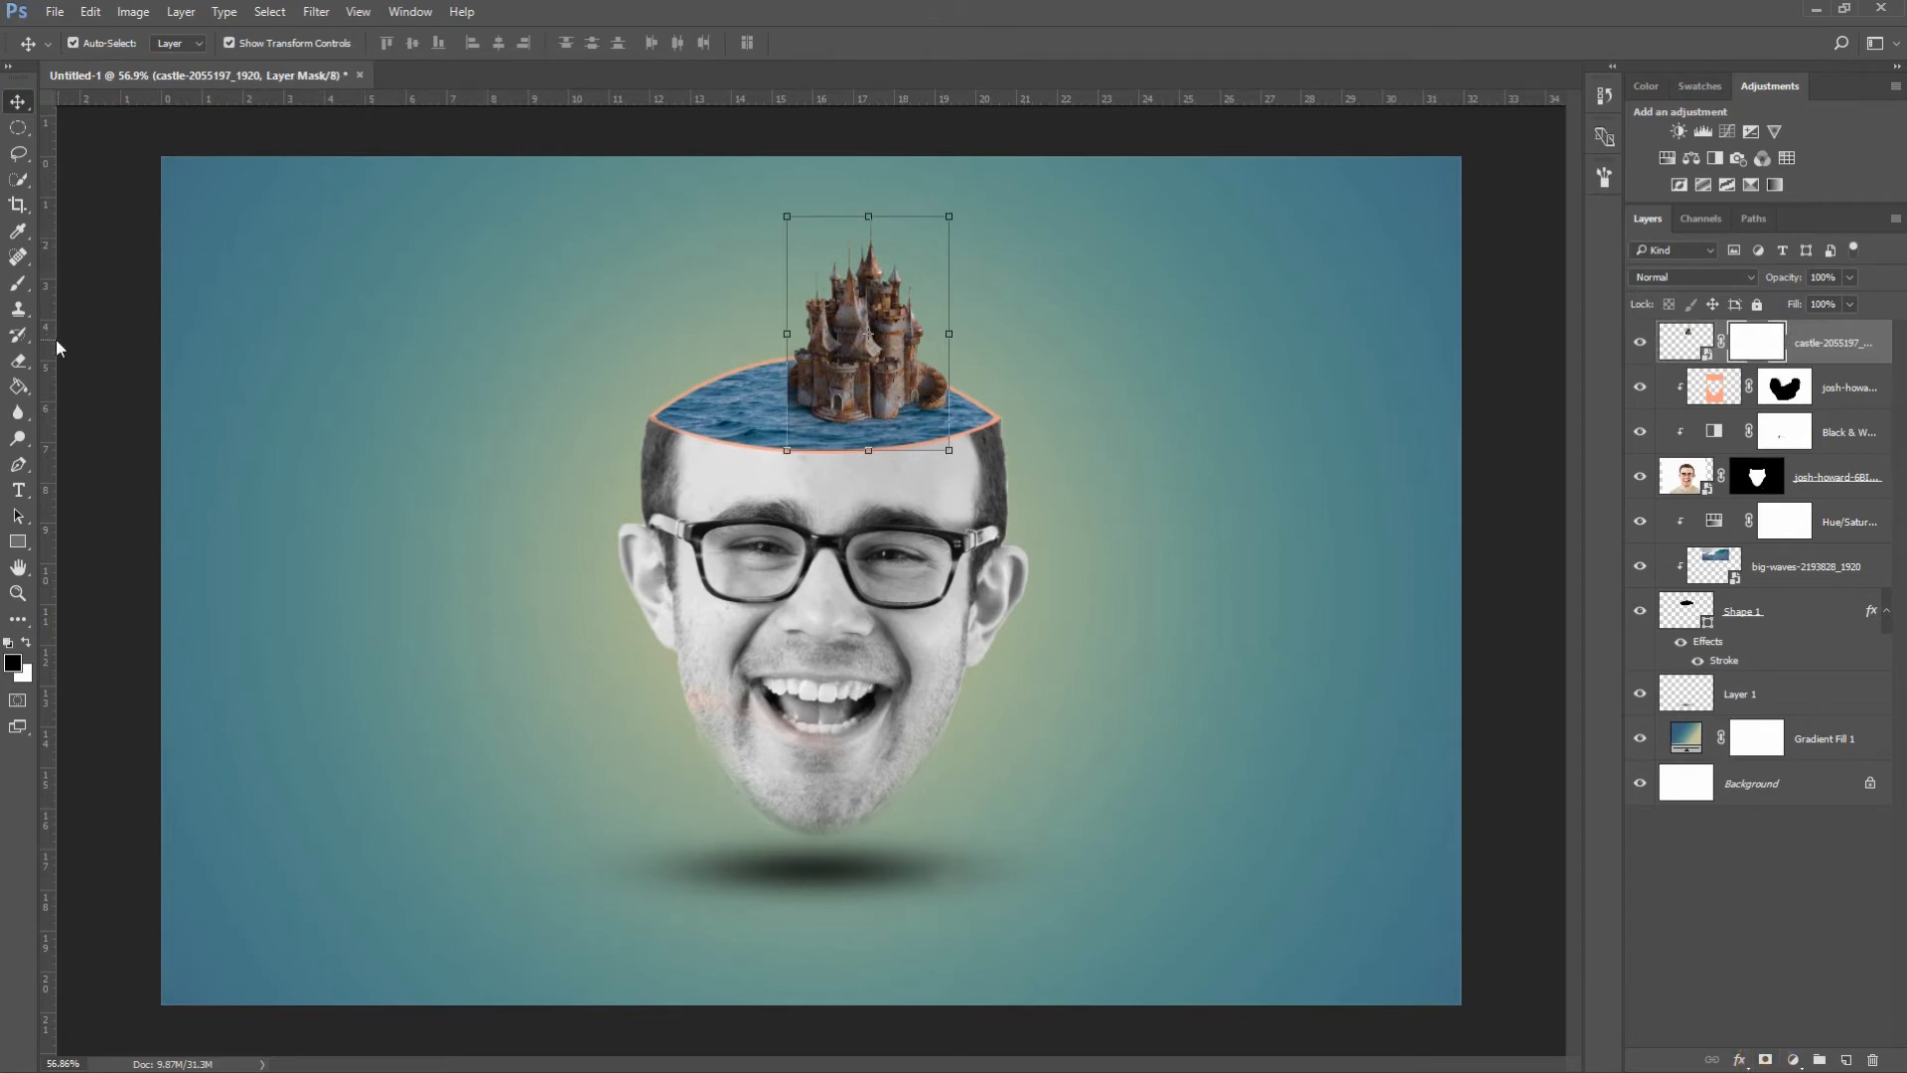
{"action": "left_click", "coordinate": [30, 288]}
{"action": "right_click", "coordinate": [824, 379]}
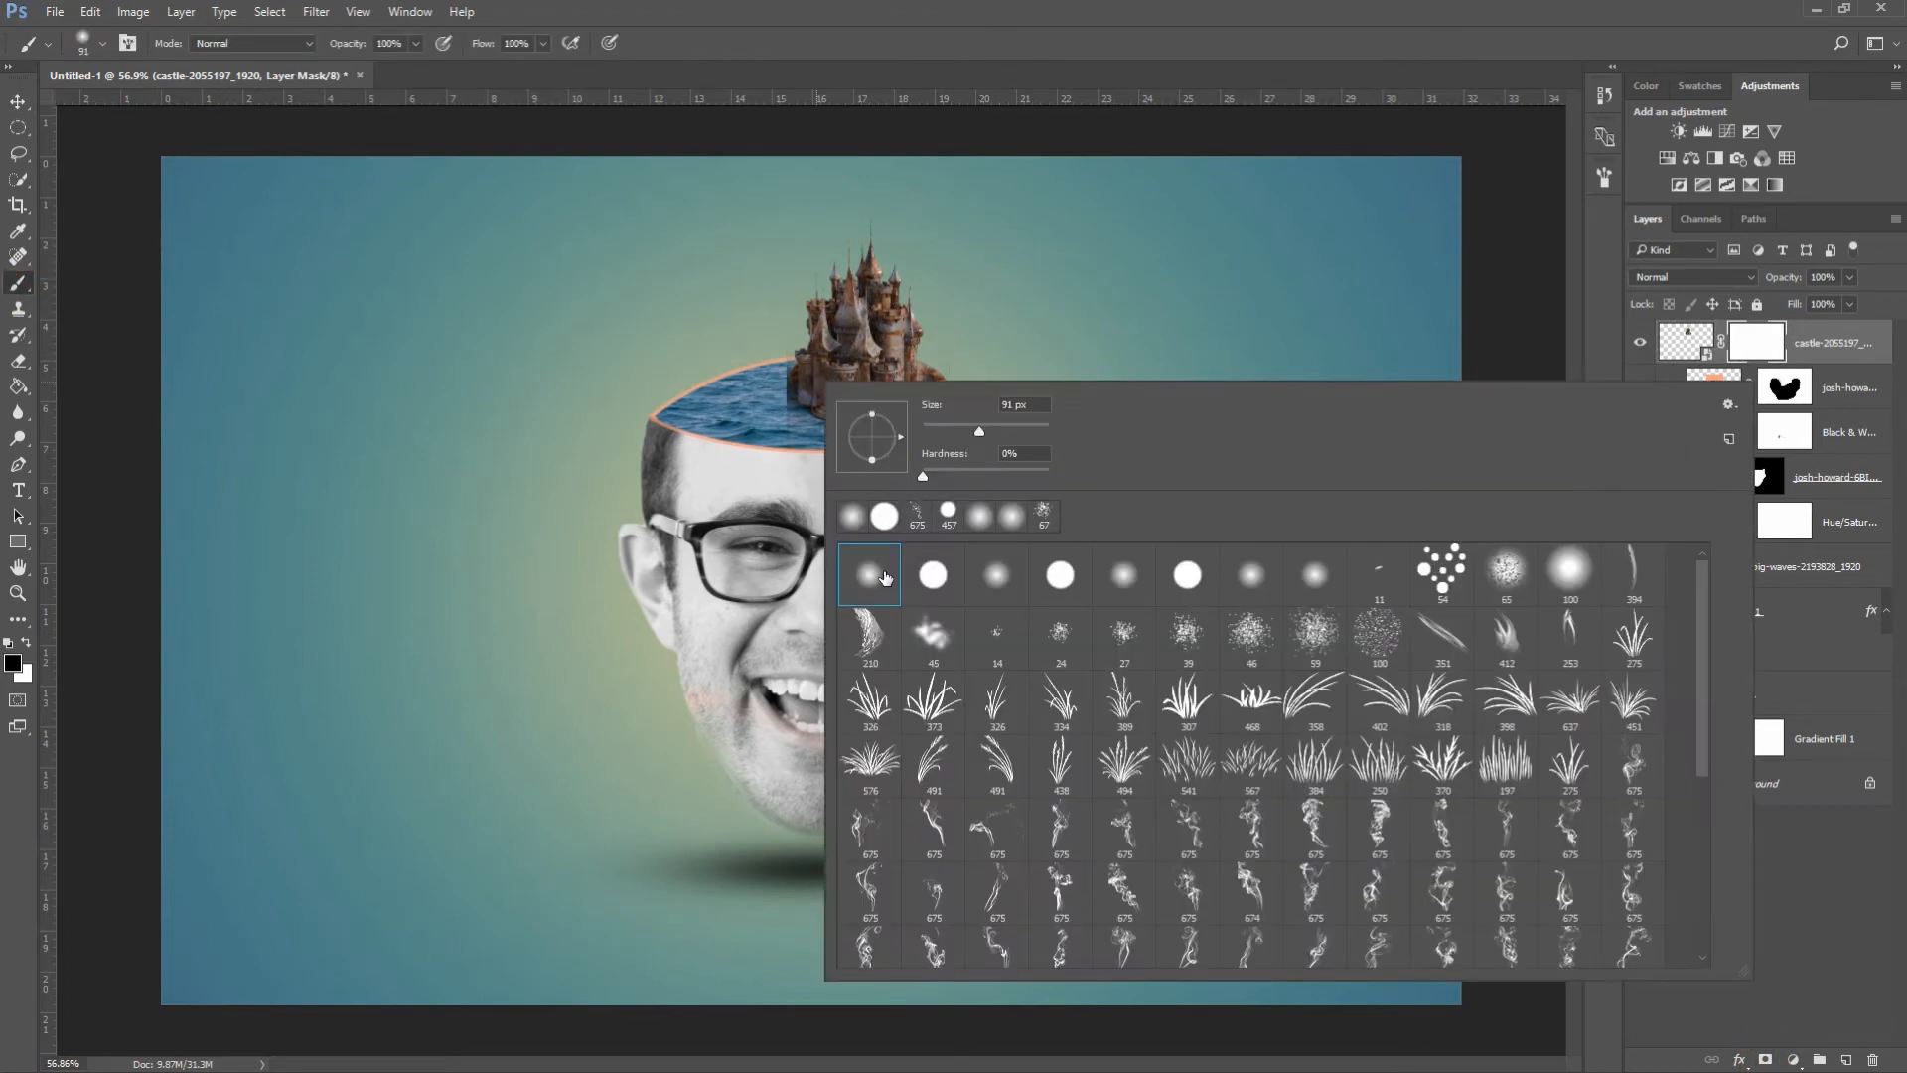
{"action": "left_click", "coordinate": [360, 43]}
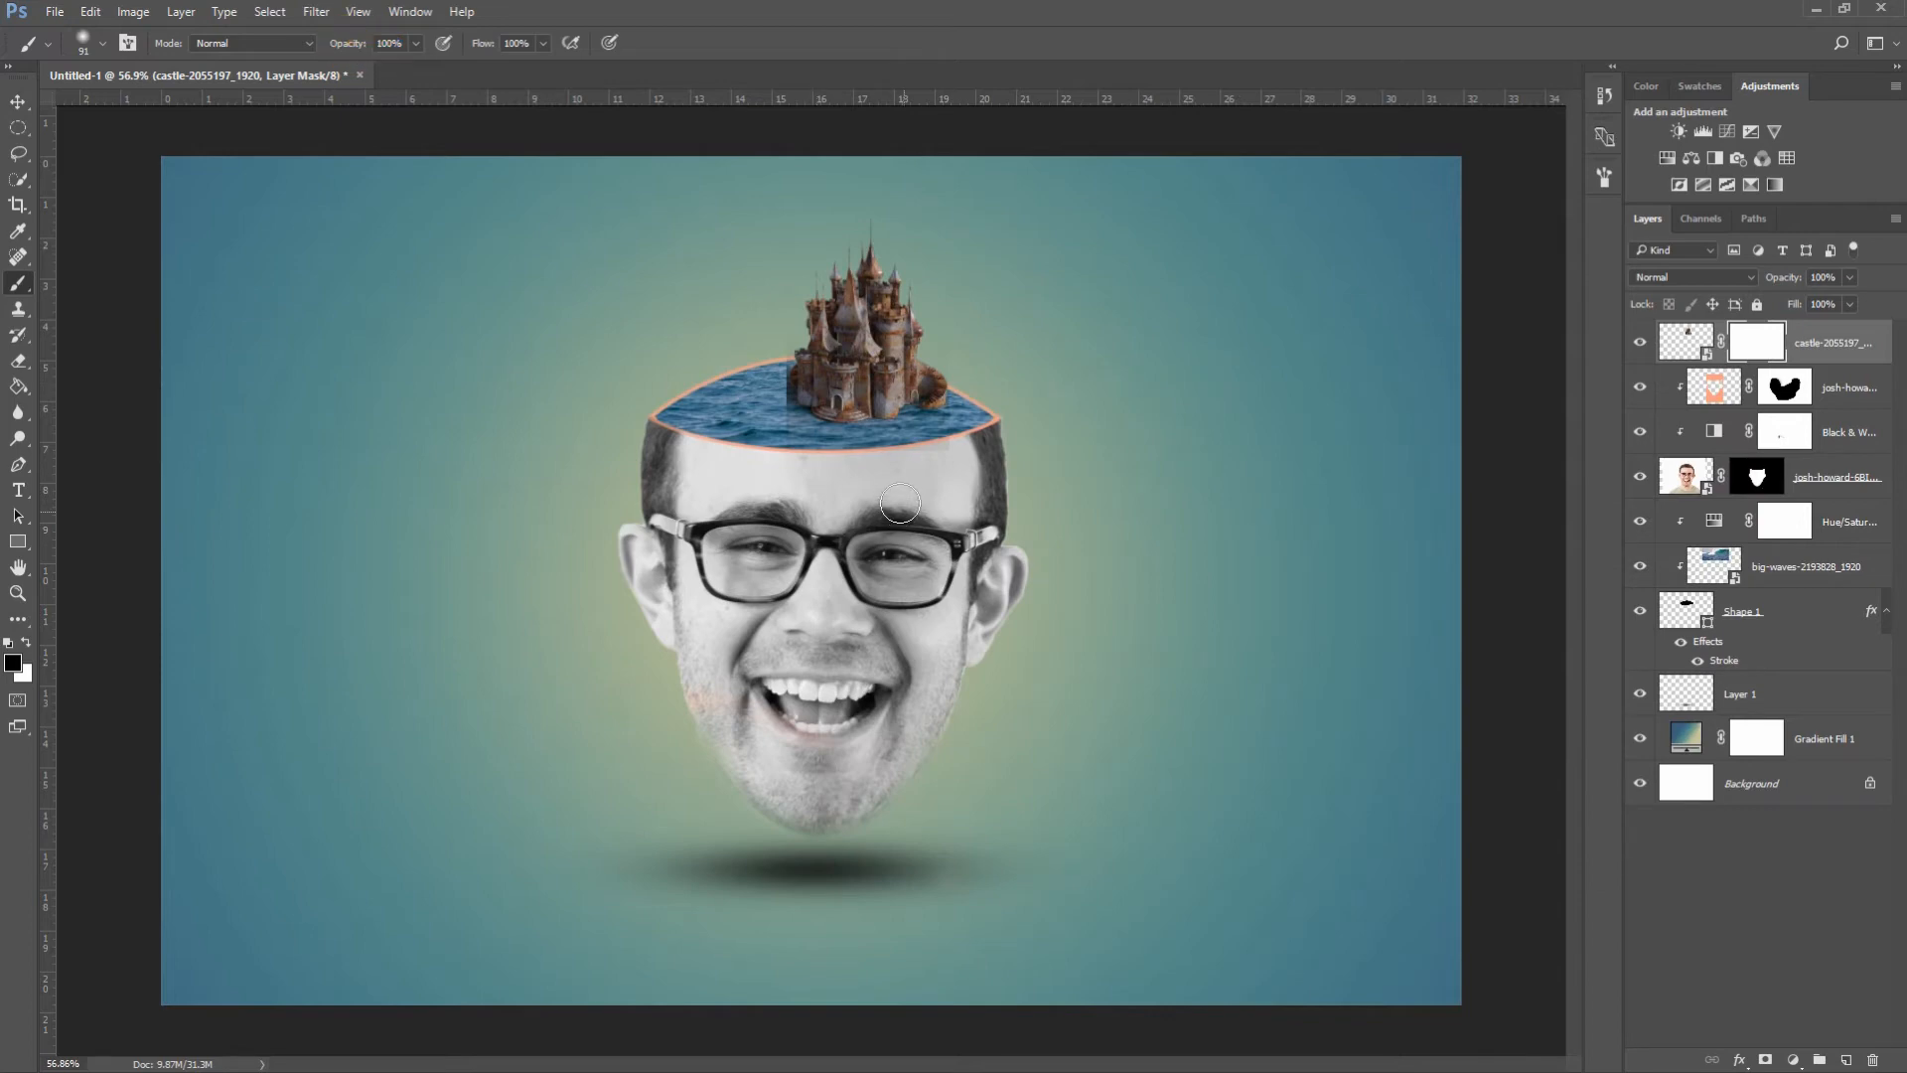
{"action": "mouse_move", "coordinate": [840, 427]}
{"action": "left_mouse_down"}
{"action": "mouse_move", "coordinate": [767, 416]}
{"action": "mouse_move", "coordinate": [762, 384]}
{"action": "mouse_move", "coordinate": [808, 421]}
{"action": "mouse_move", "coordinate": [915, 426]}
{"action": "mouse_move", "coordinate": [946, 359]}
{"action": "mouse_move", "coordinate": [911, 400]}
{"action": "mouse_move", "coordinate": [809, 399]}
{"action": "left_mouse_up"}
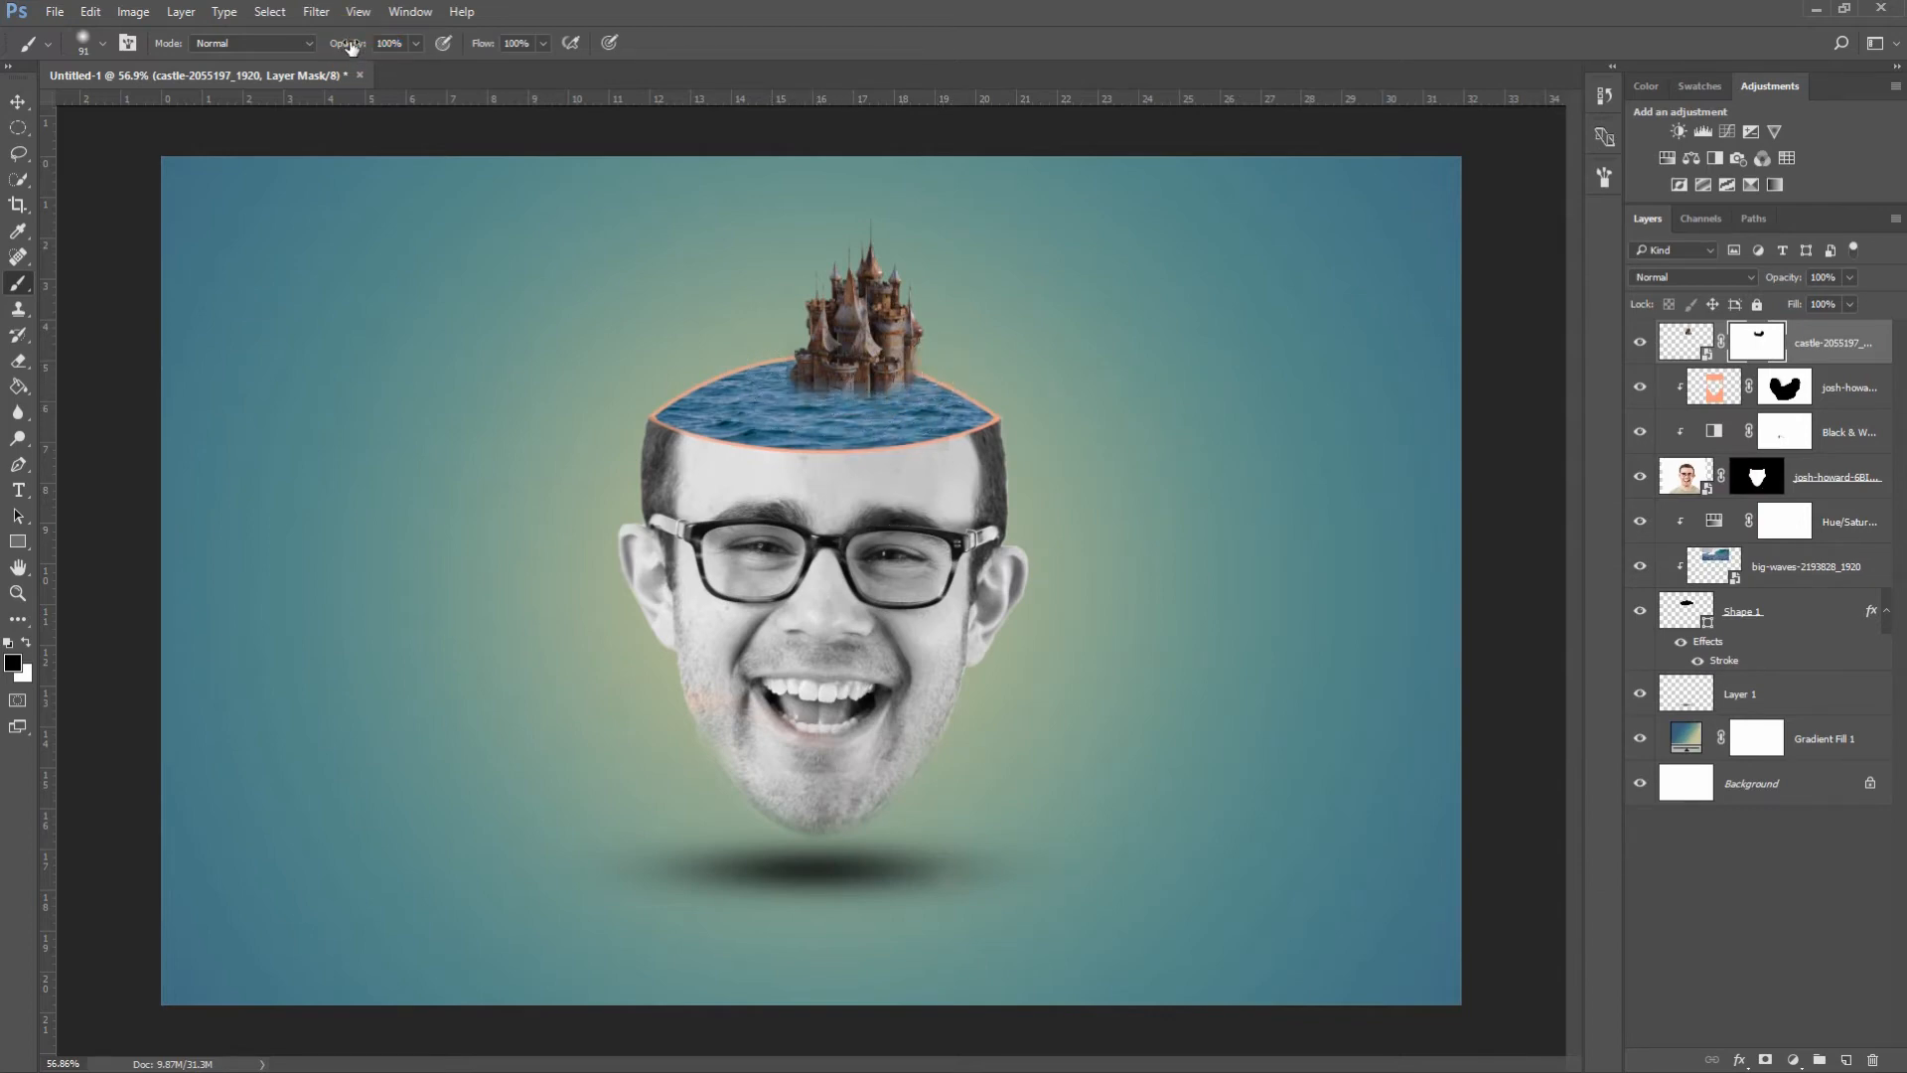
{"action": "left_click_drag", "start_coordinate": [352, 44], "coordinate": [329, 44]}
{"action": "left_click_drag", "start_coordinate": [788, 405], "coordinate": [911, 391]}
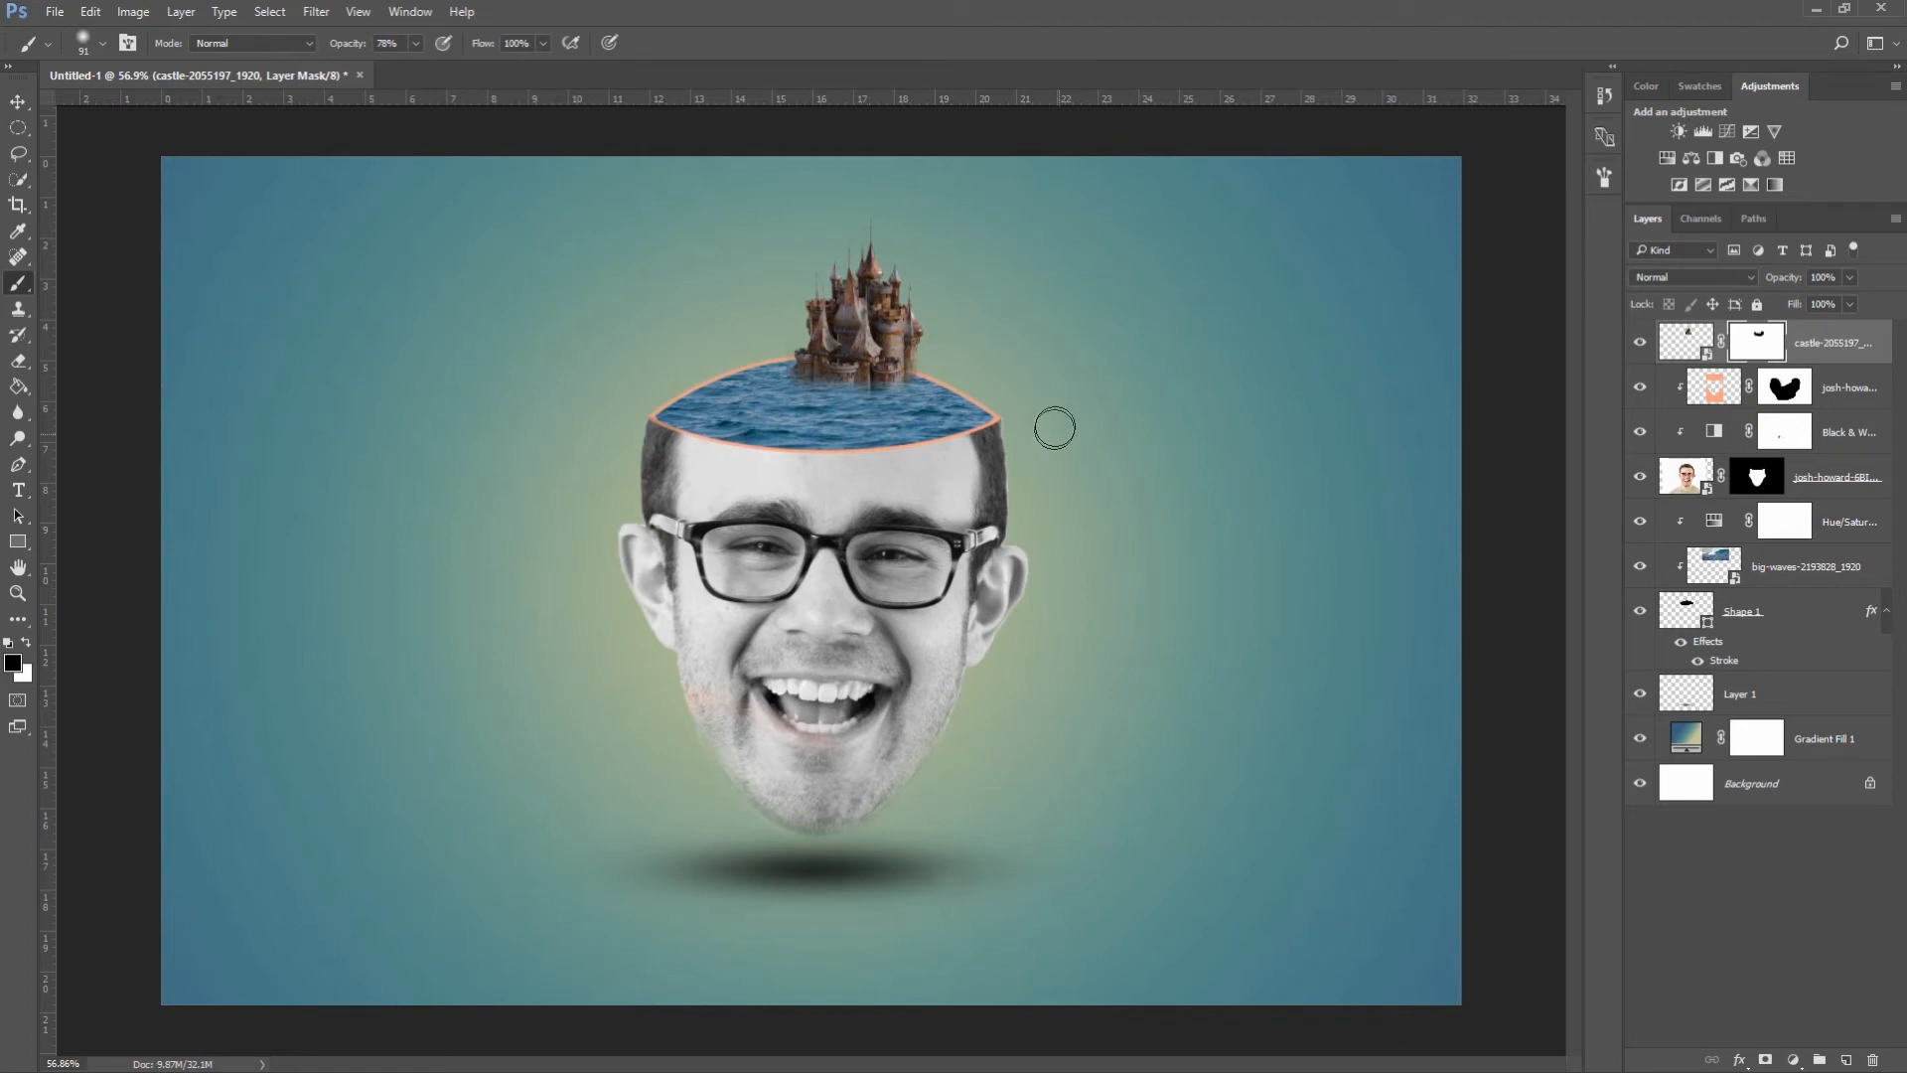
- Place the vw-2632486_1920 image as an embedded object, then shrink and tilt the van onto the water beside the castle
{"action": "left_click", "coordinate": [55, 11]}
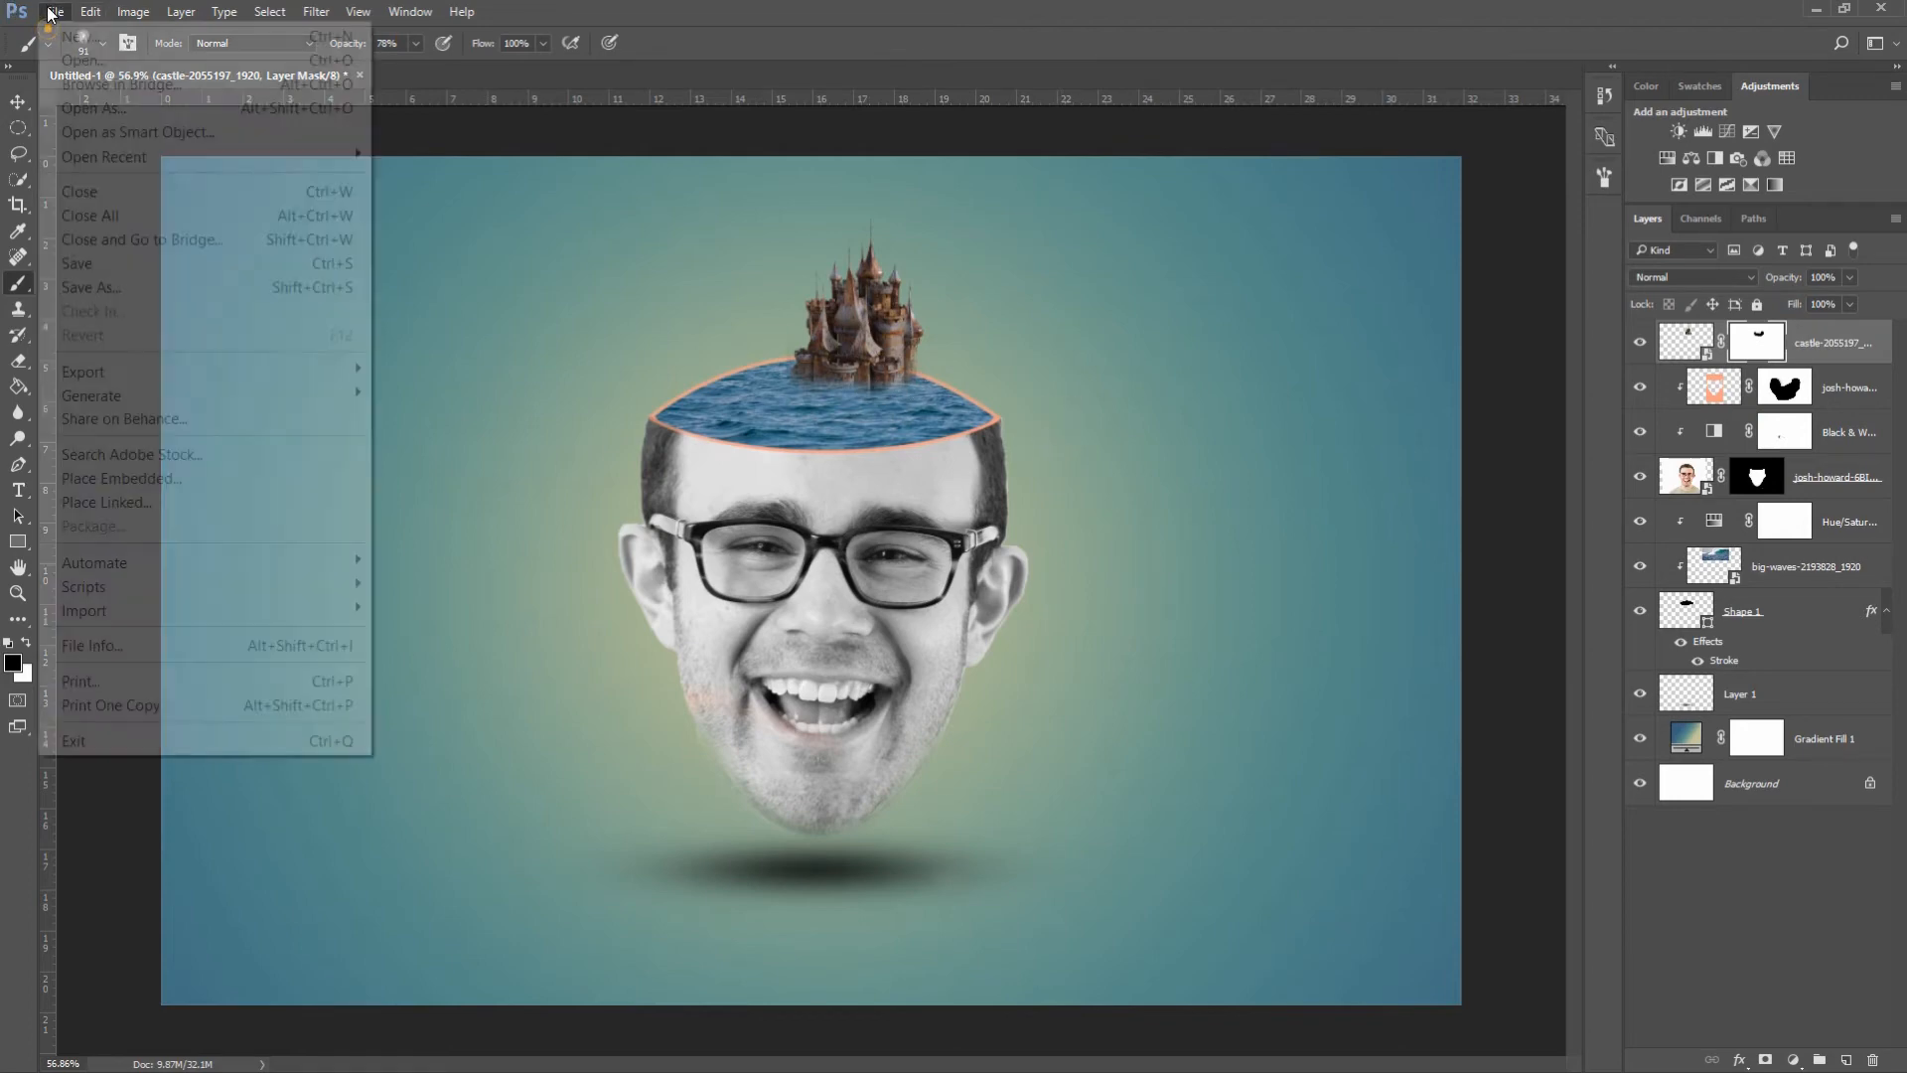
{"action": "left_click", "coordinate": [177, 486]}
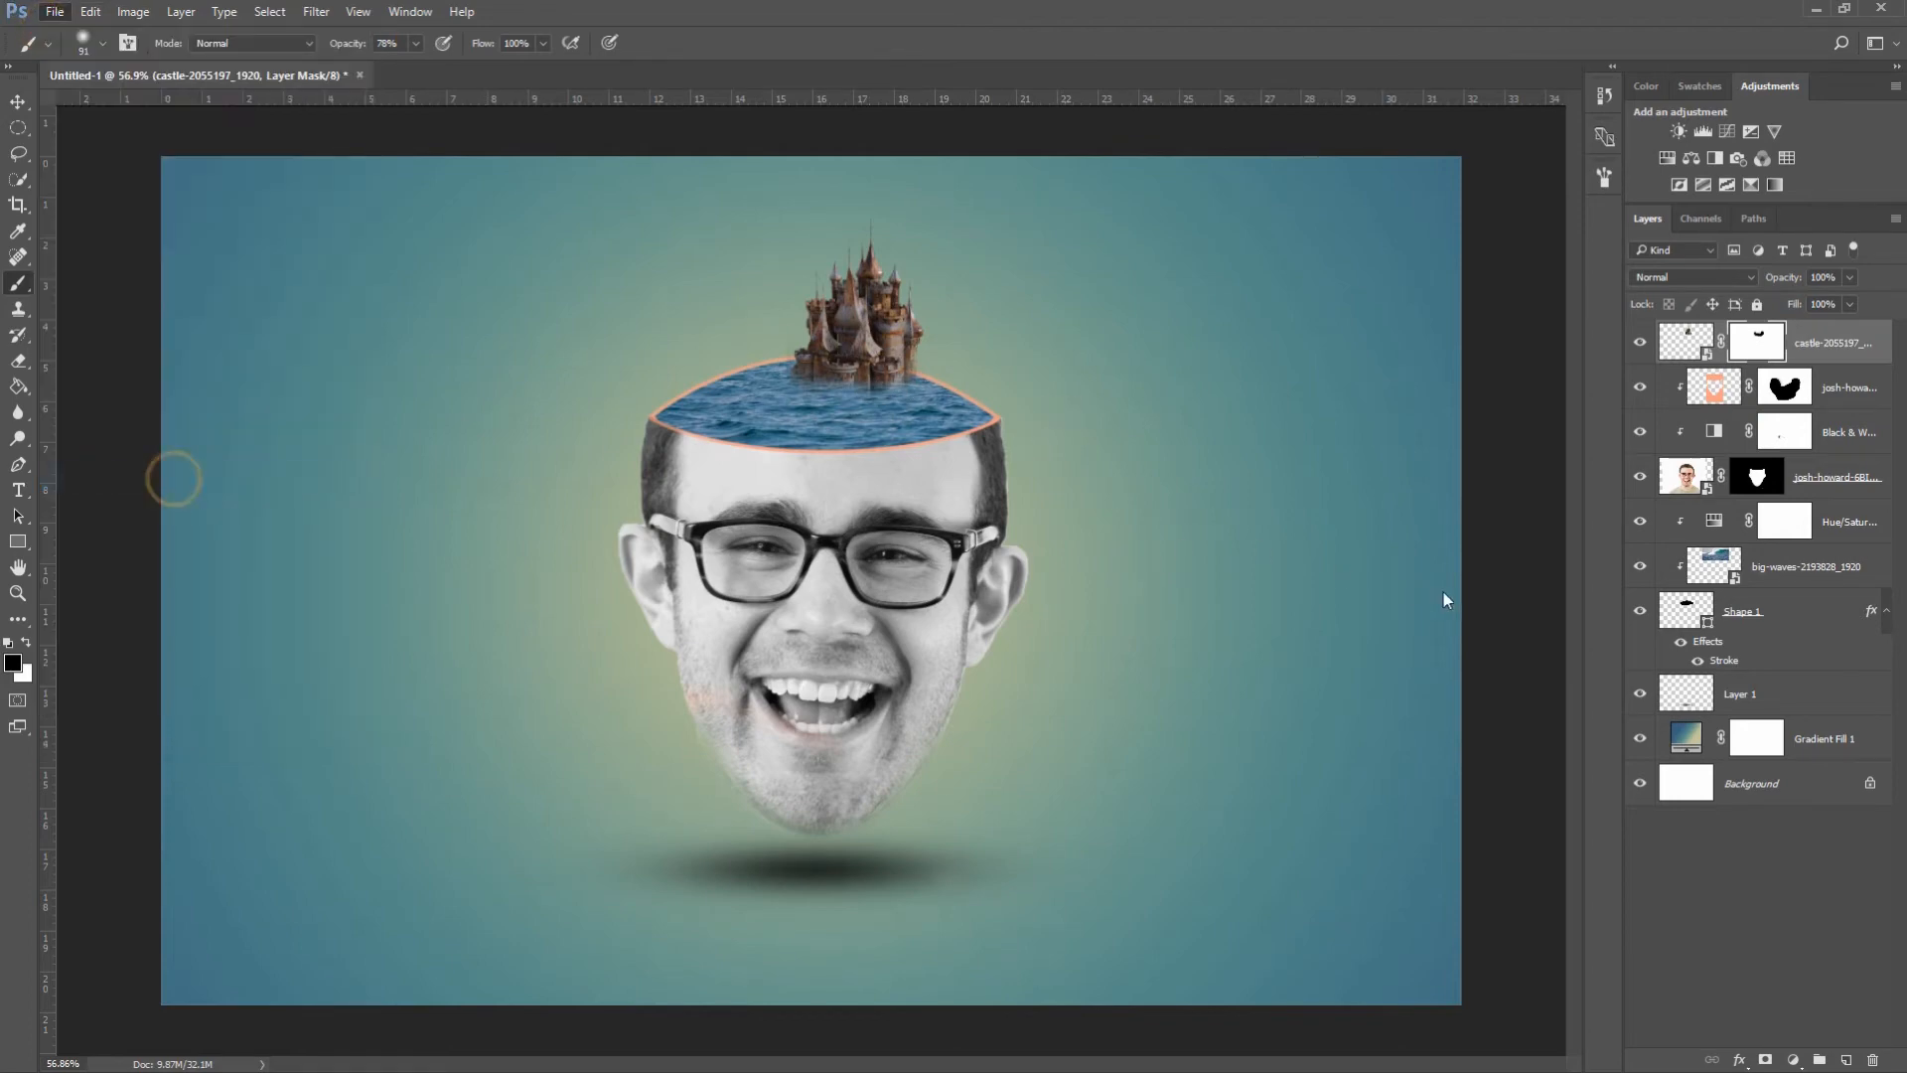
{"action": "left_click", "coordinate": [1794, 475]}
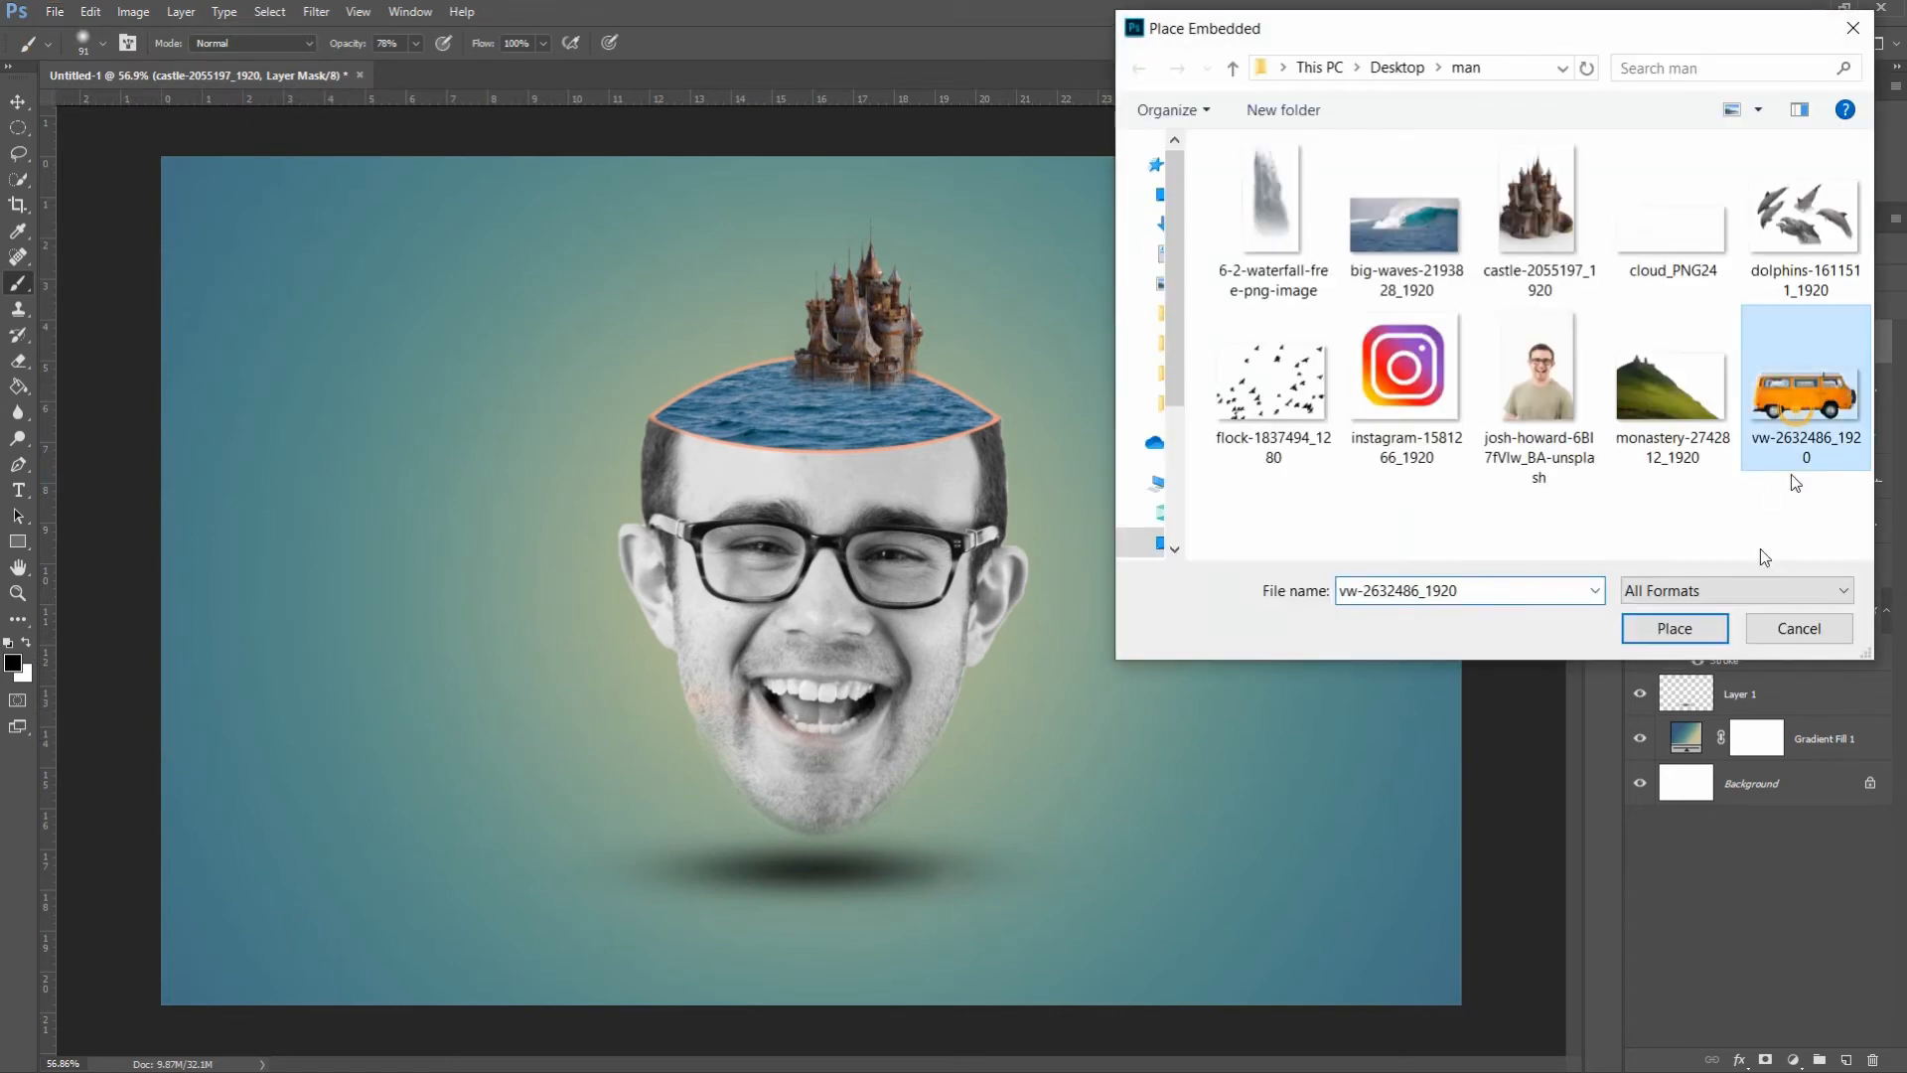
{"action": "left_click", "coordinate": [1675, 628]}
{"action": "left_click_drag", "start_coordinate": [1459, 265], "coordinate": [846, 522]}
{"action": "mouse_move", "coordinate": [830, 556]}
{"action": "left_mouse_down"}
{"action": "mouse_move", "coordinate": [777, 394]}
{"action": "mouse_move", "coordinate": [730, 396]}
{"action": "left_mouse_up"}
{"action": "left_click", "coordinate": [678, 43]}
- Add a mask to the van layer and paint its submerged rear away so it sinks into the water
{"action": "key", "text": "b"}
{"action": "left_click", "coordinate": [1765, 1060]}
{"action": "mouse_move", "coordinate": [635, 485]}
{"action": "left_mouse_down"}
{"action": "mouse_move", "coordinate": [695, 427]}
{"action": "mouse_move", "coordinate": [727, 455]}
{"action": "left_mouse_up"}
{"action": "key", "text": "x"}
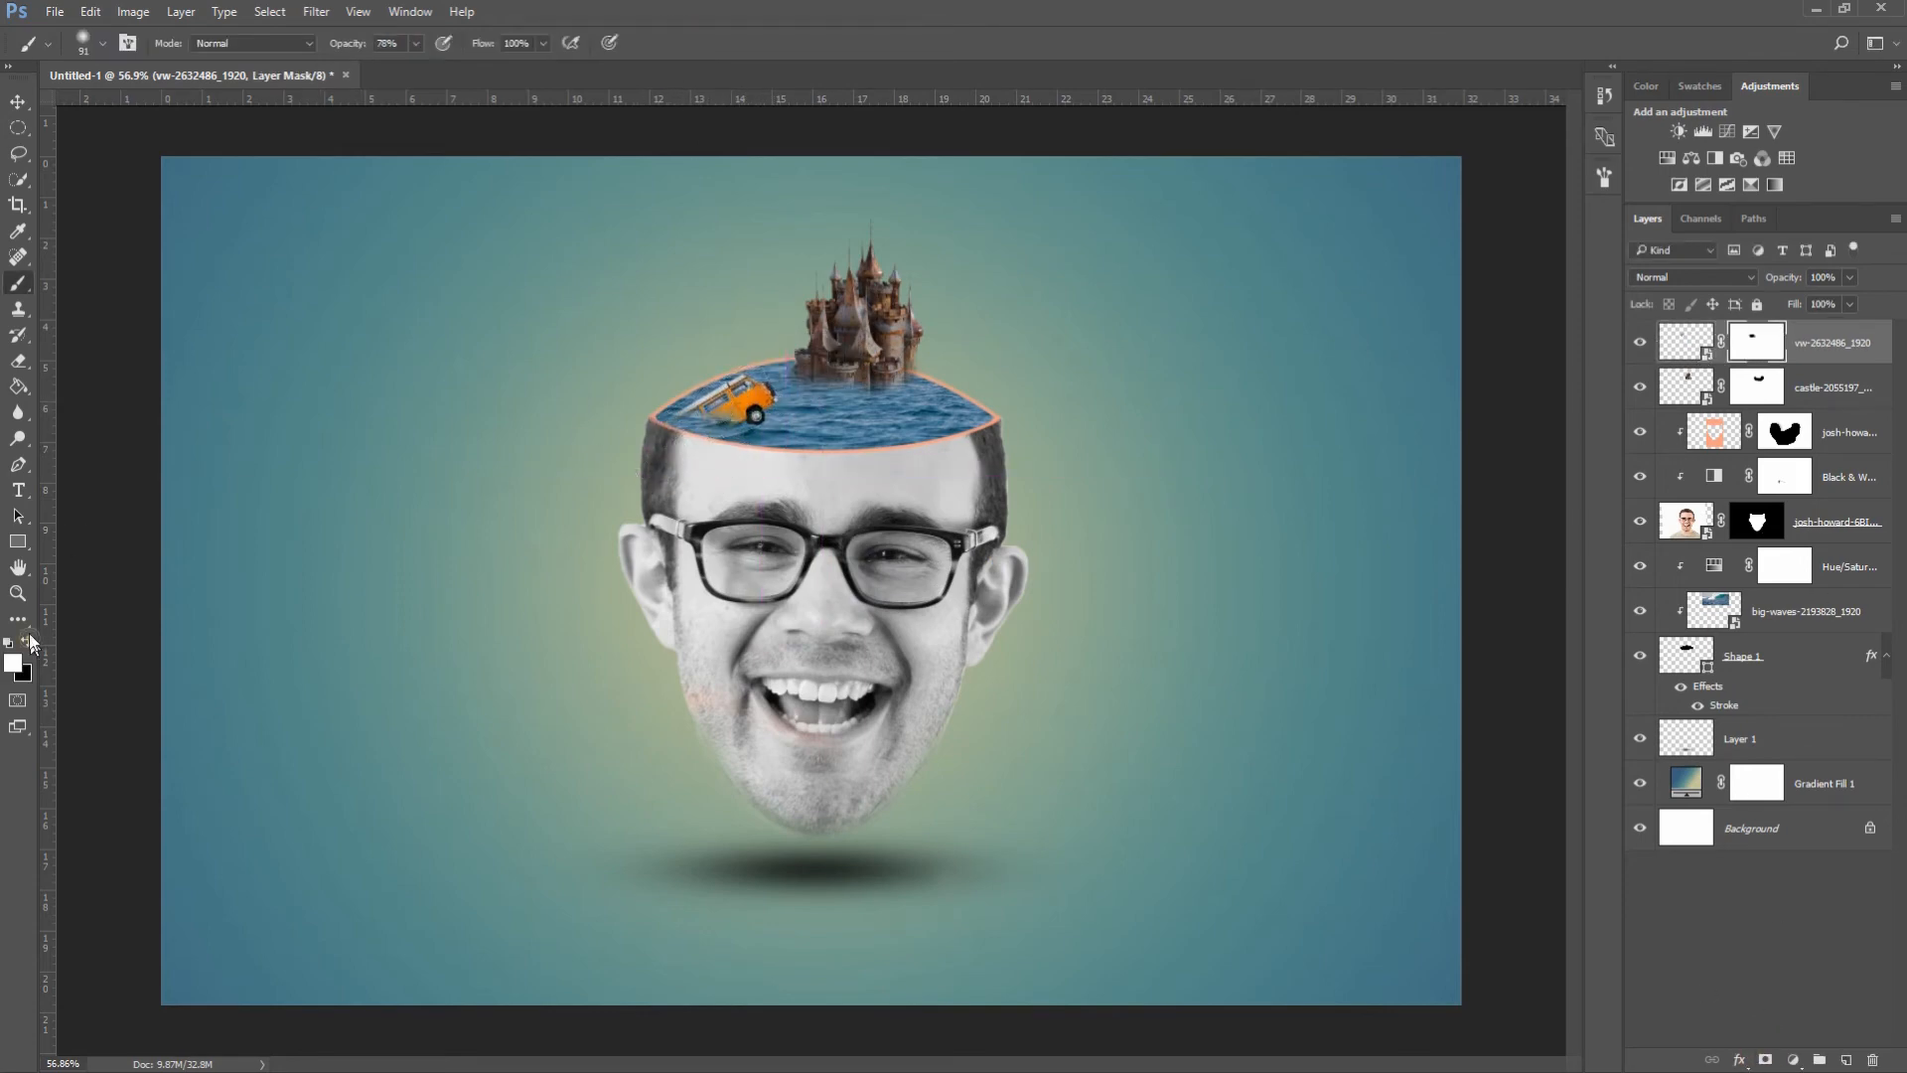
{"action": "left_click", "coordinate": [25, 644]}
- Place the instagram-1581266_1920 image as an embedded object at its default size
{"action": "left_click", "coordinate": [54, 11]}
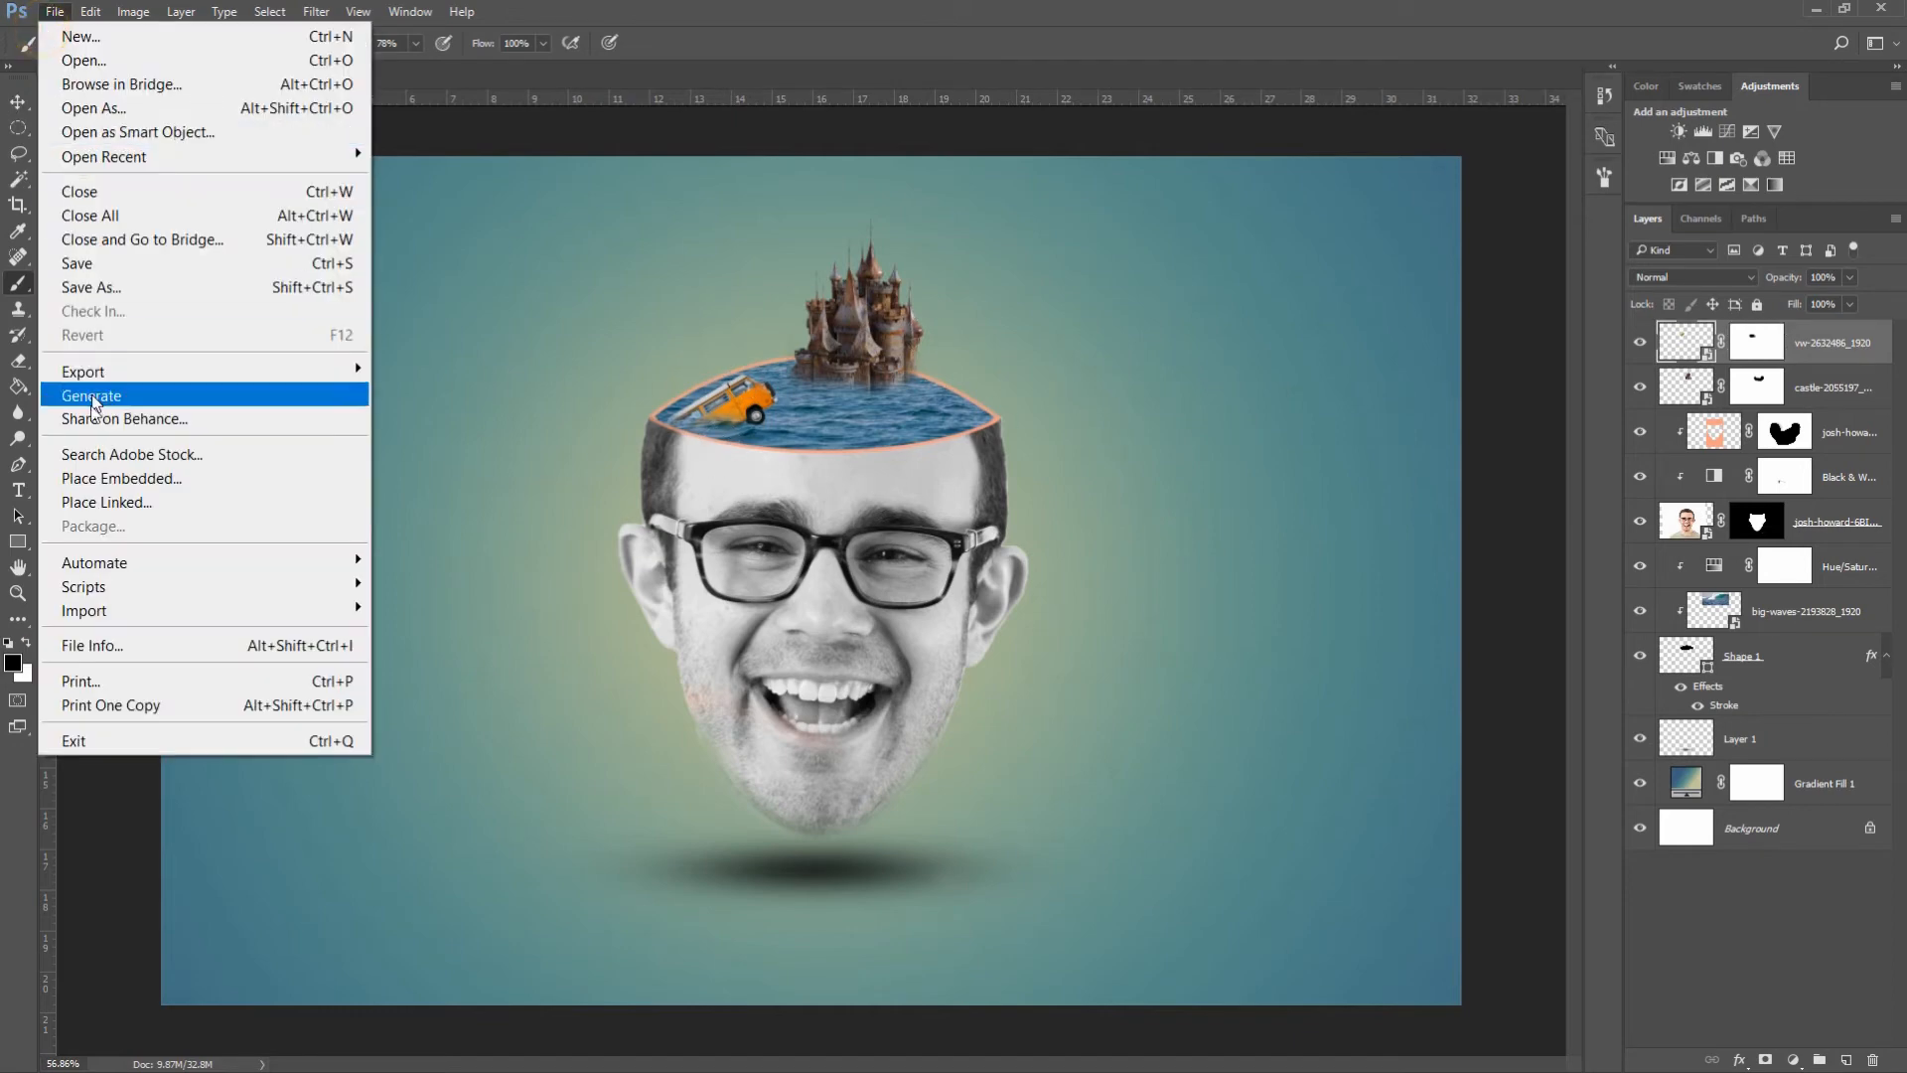
{"action": "left_click", "coordinate": [98, 478]}
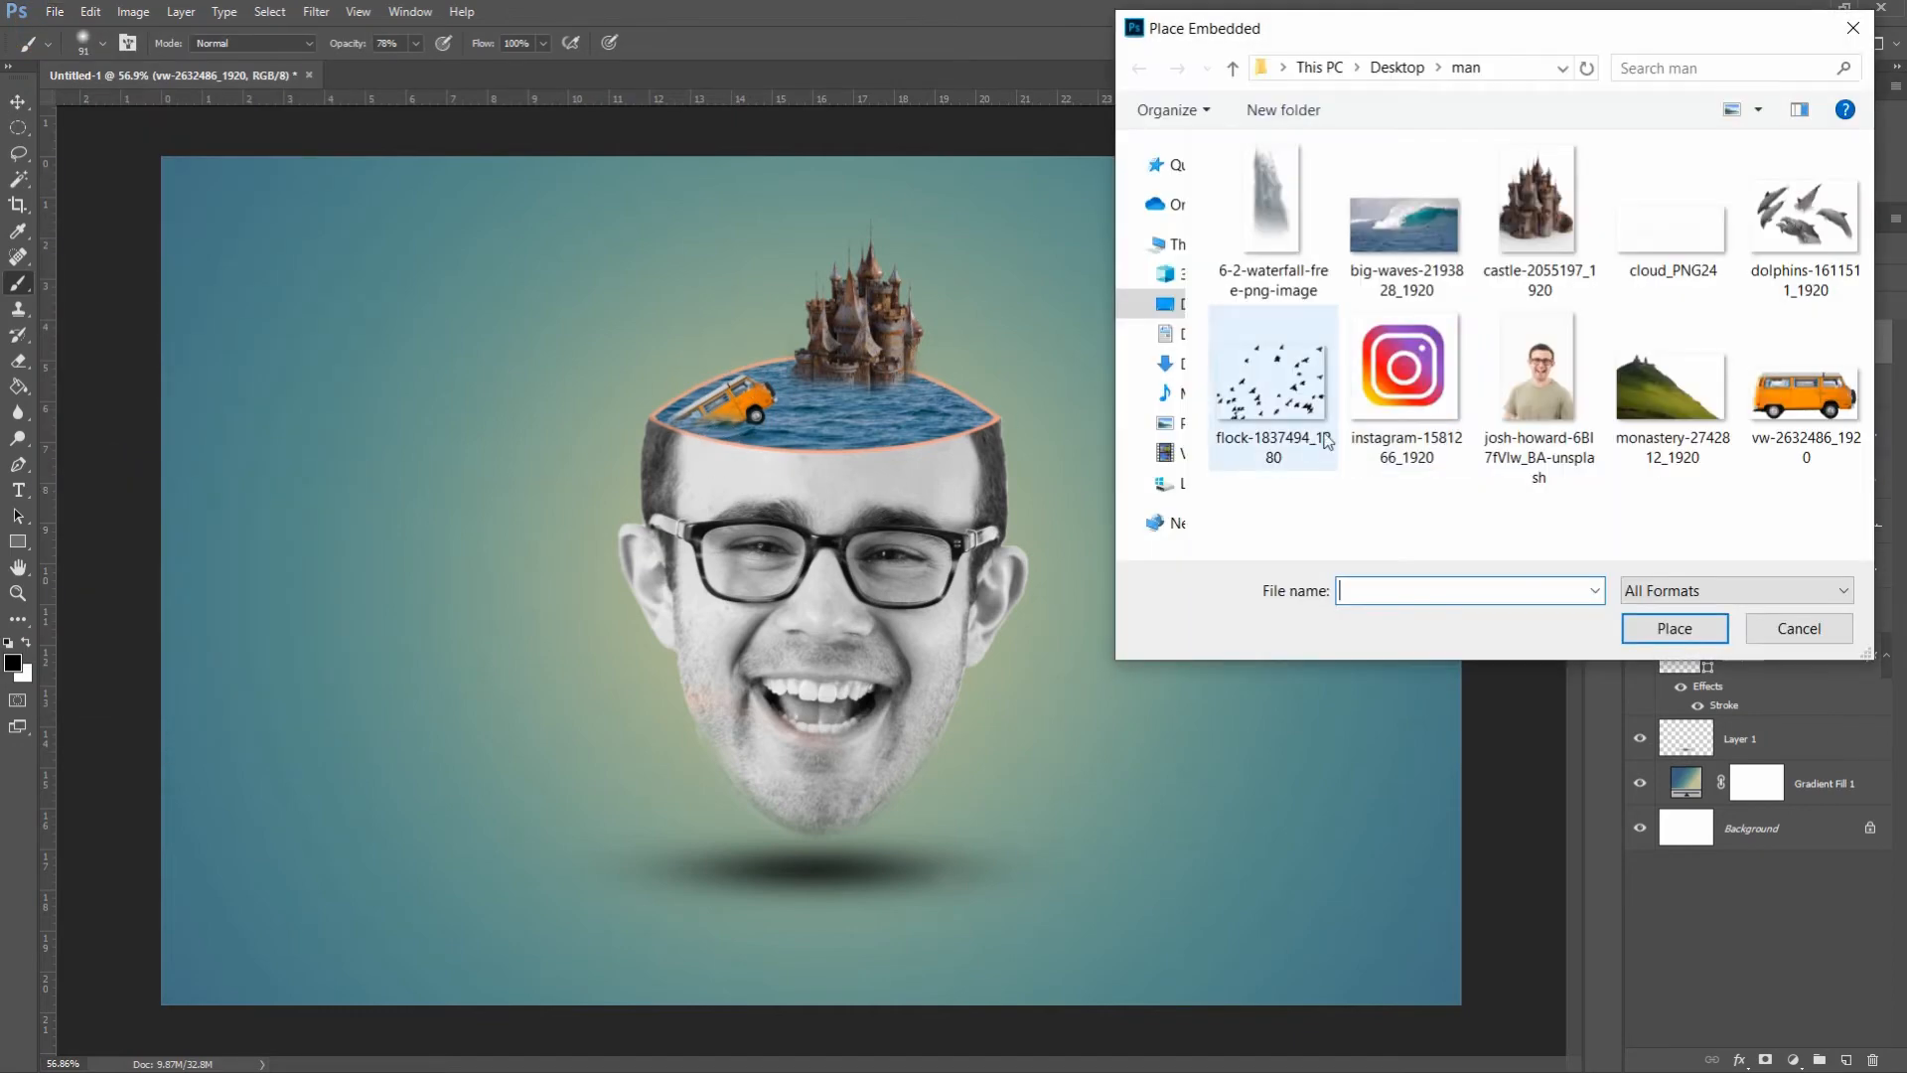
{"action": "left_click", "coordinate": [1403, 370]}
{"action": "left_click", "coordinate": [1623, 623]}
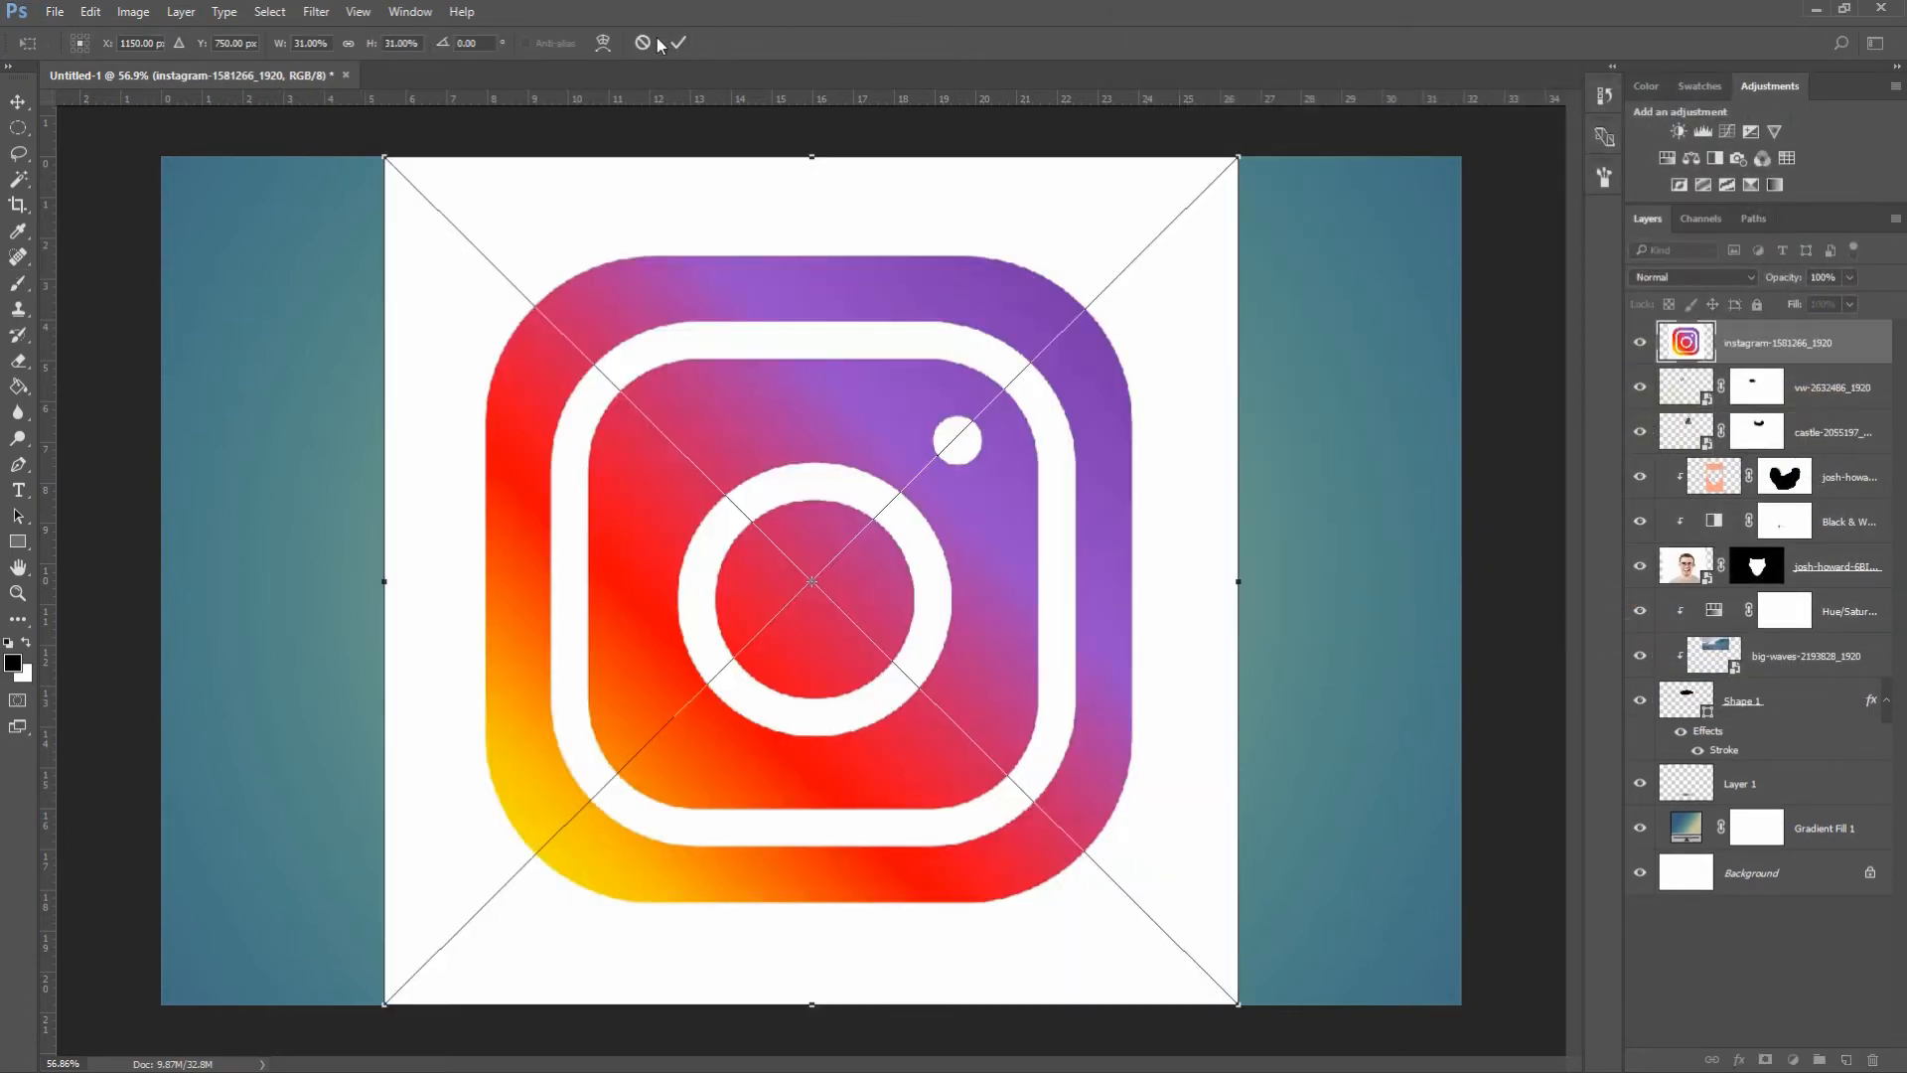
{"action": "left_click", "coordinate": [677, 43]}
- Select the white background around the Instagram logo with the Magic Wand, add a layer mask and invert it to isolate the logo
{"action": "left_click", "coordinate": [18, 179]}
{"action": "right_click", "coordinate": [18, 178]}
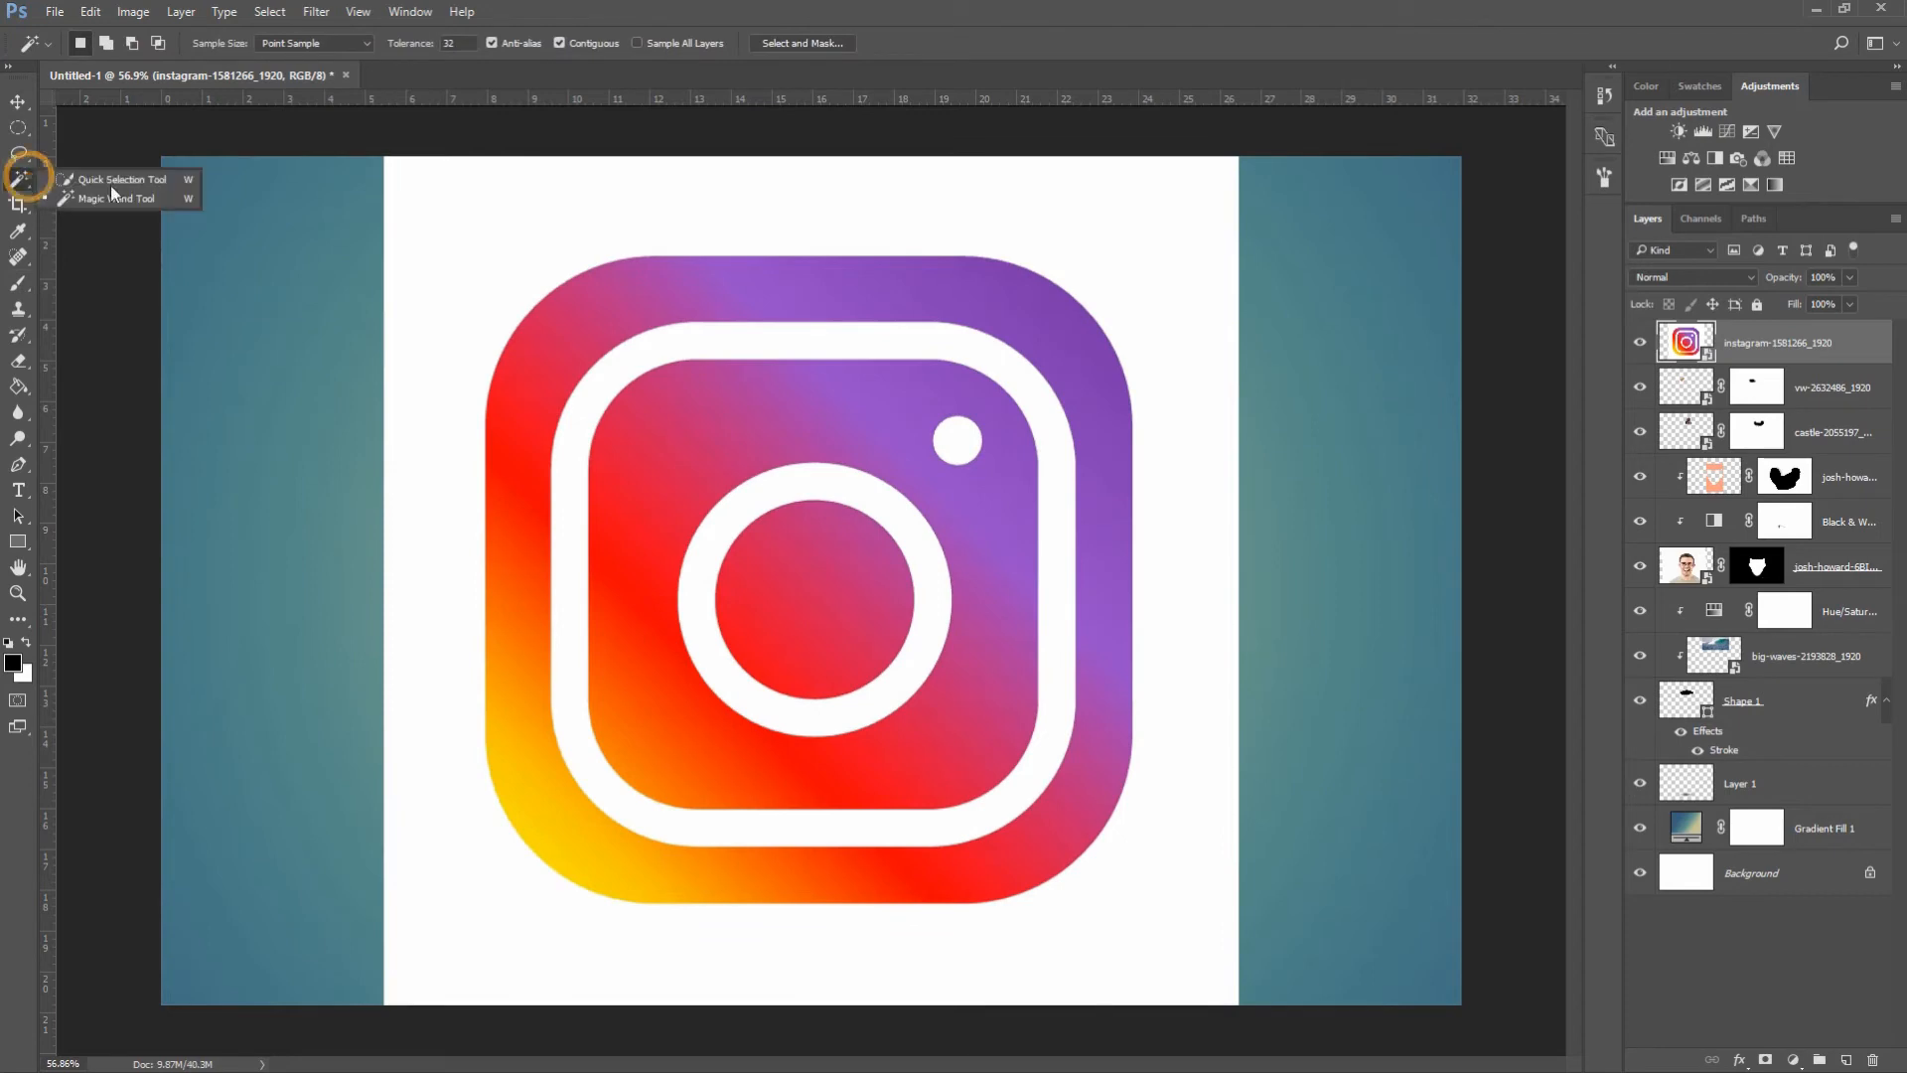
{"action": "left_click", "coordinate": [126, 204]}
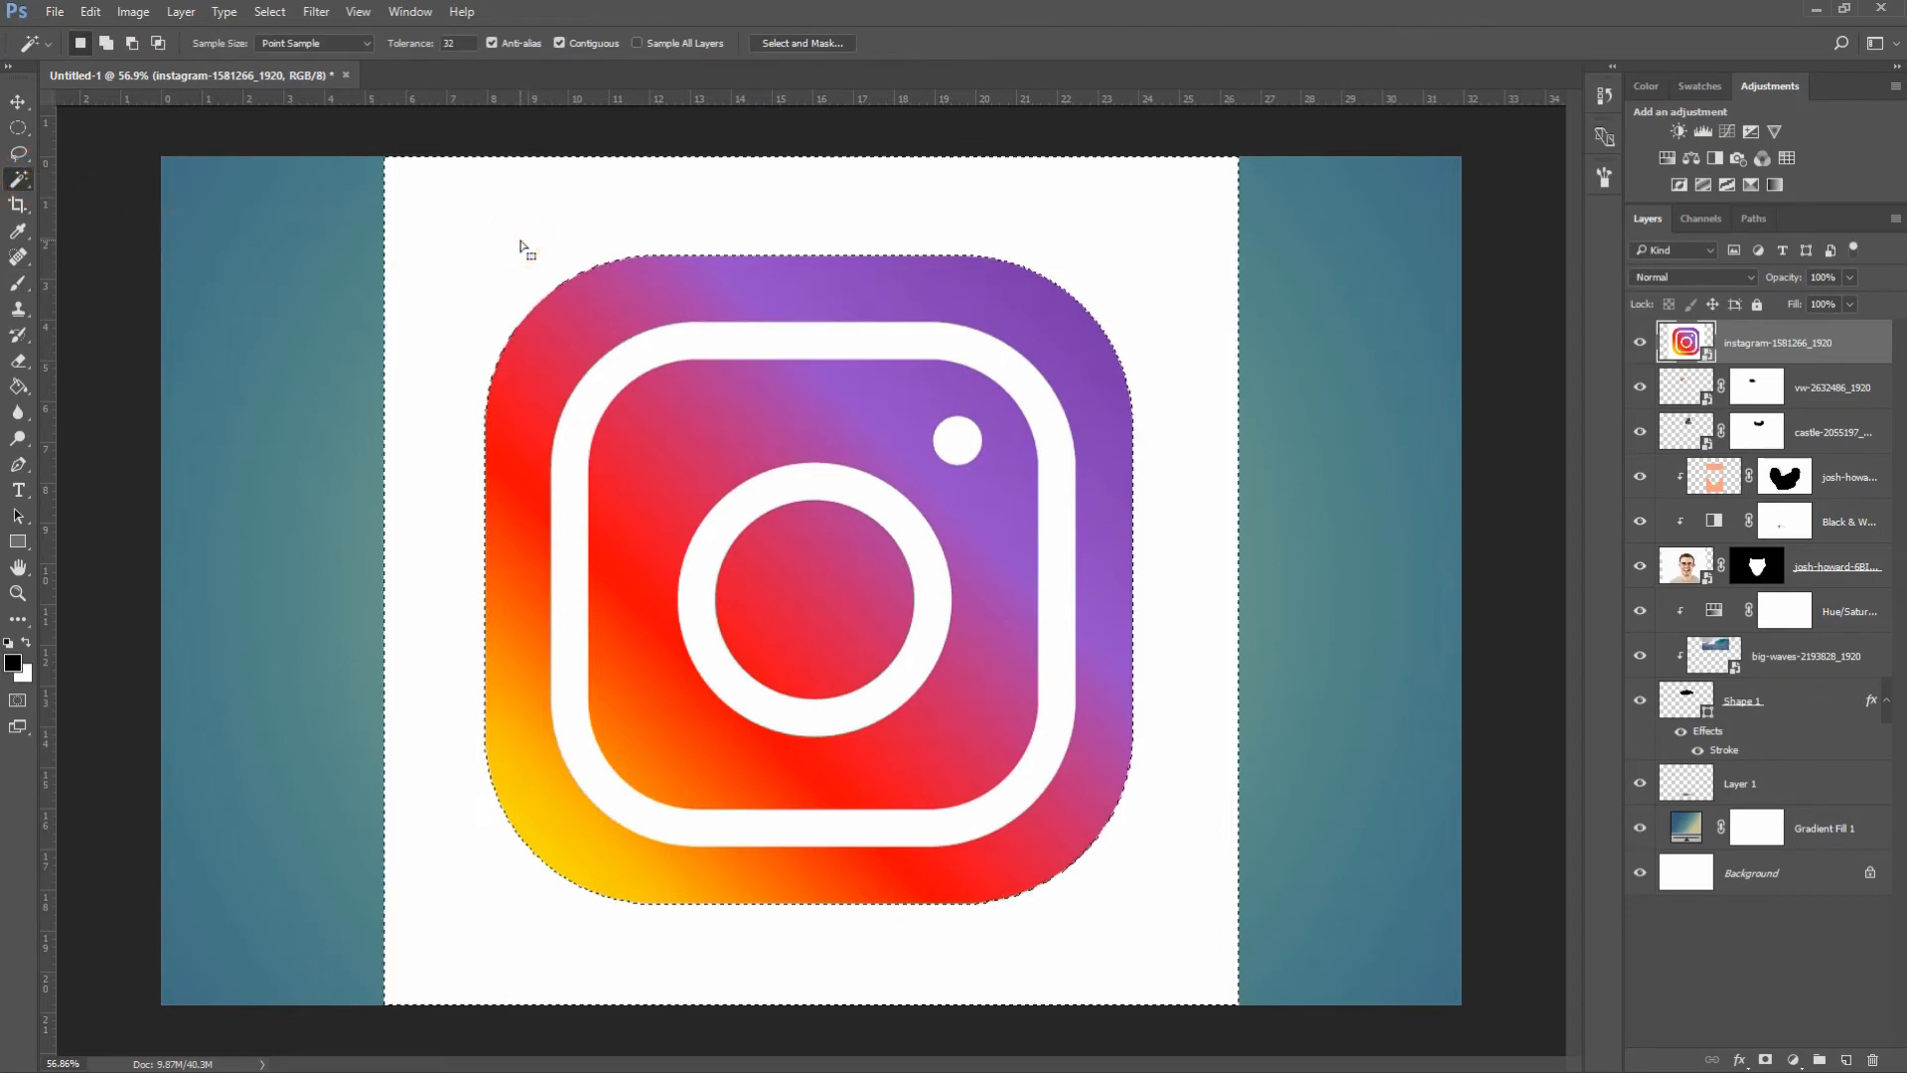
{"action": "left_click", "coordinate": [532, 245]}
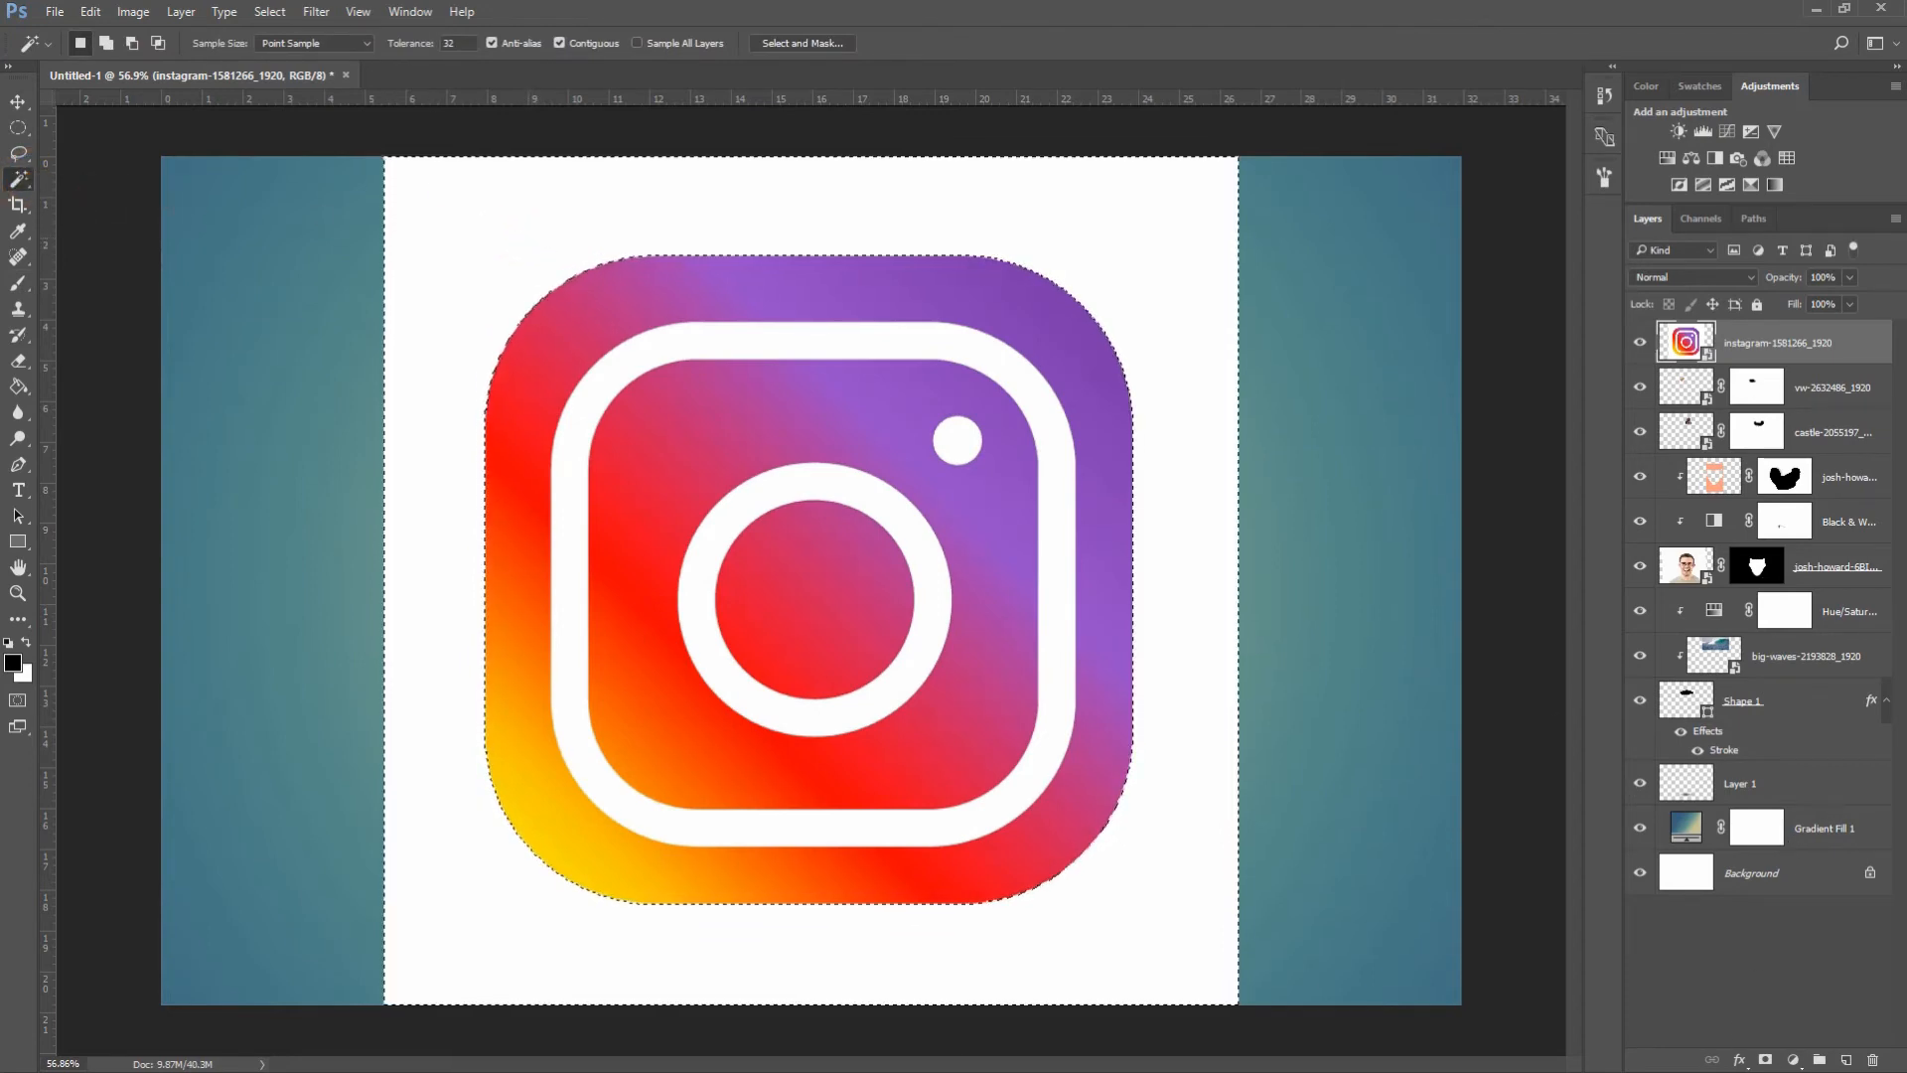
{"action": "left_click", "coordinate": [1766, 1053]}
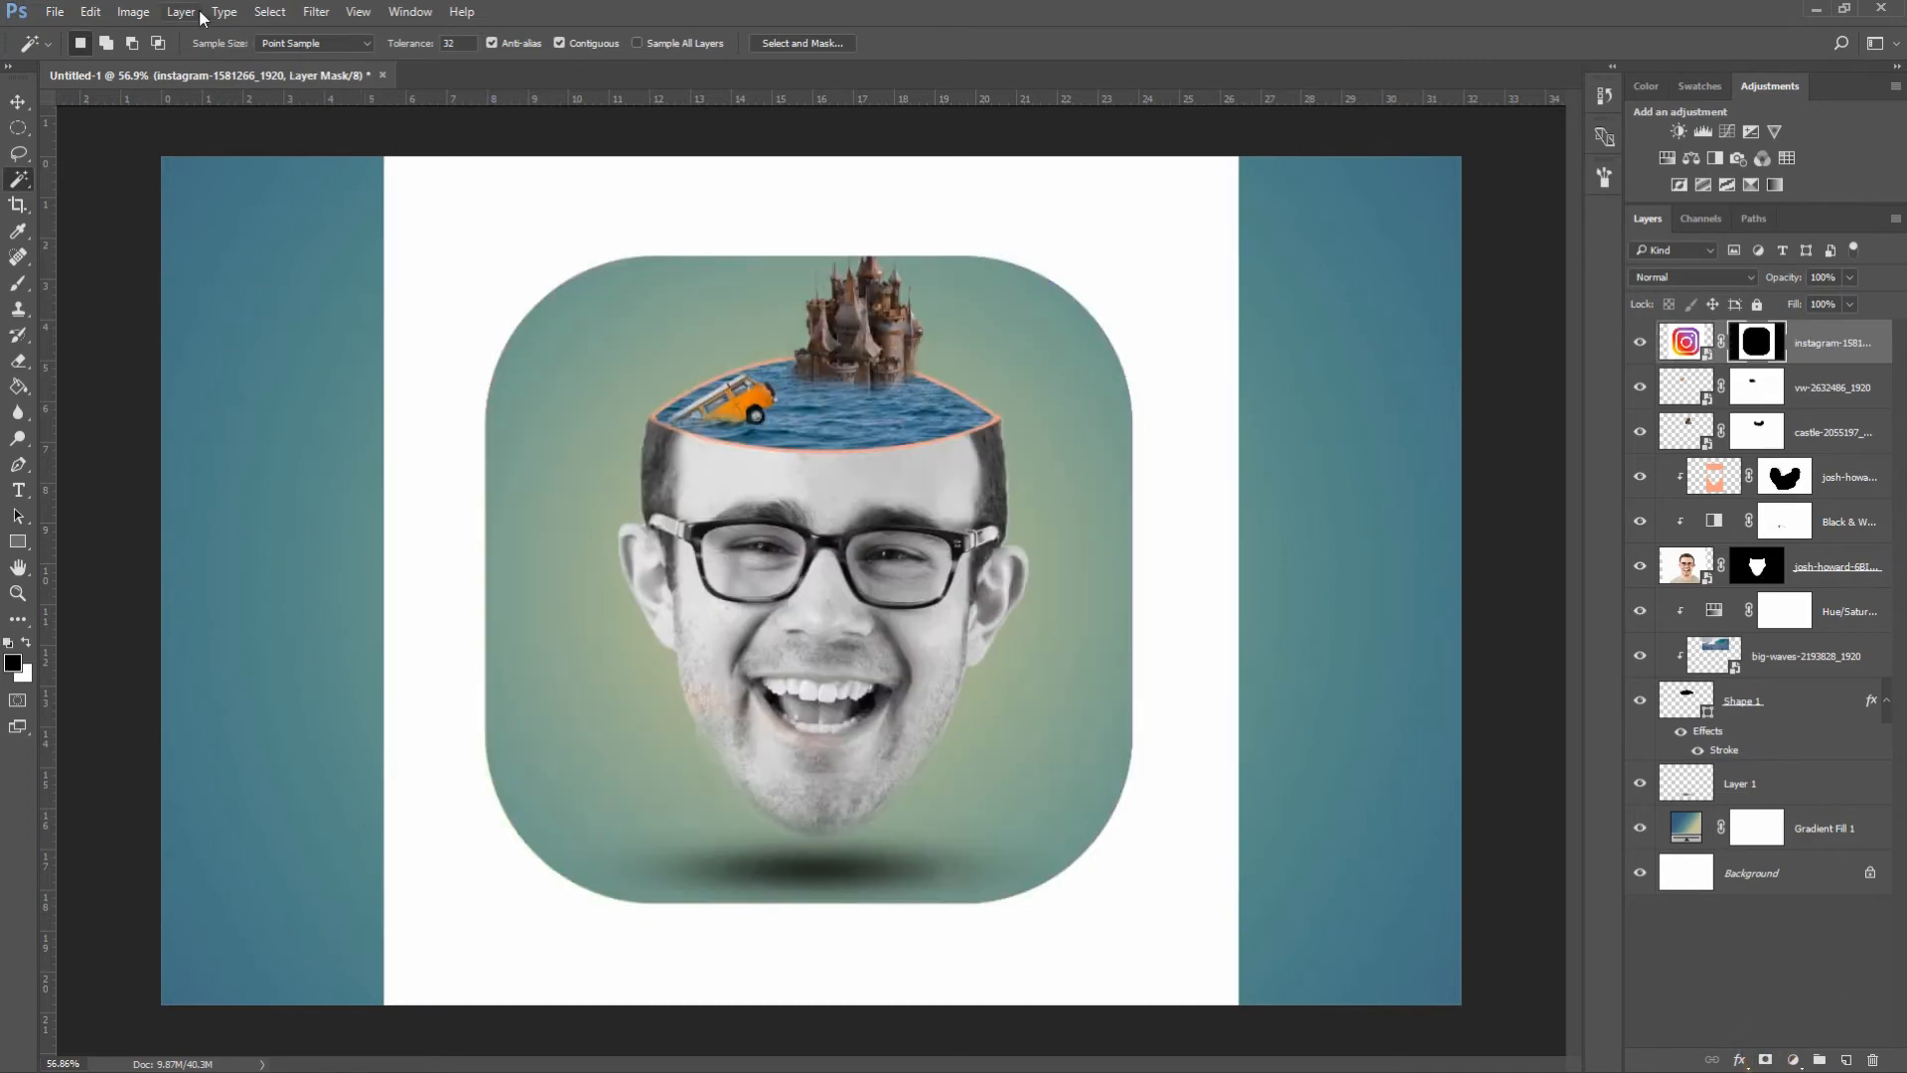
{"action": "left_click", "coordinate": [136, 12]}
{"action": "mouse_move", "coordinate": [343, 72]}
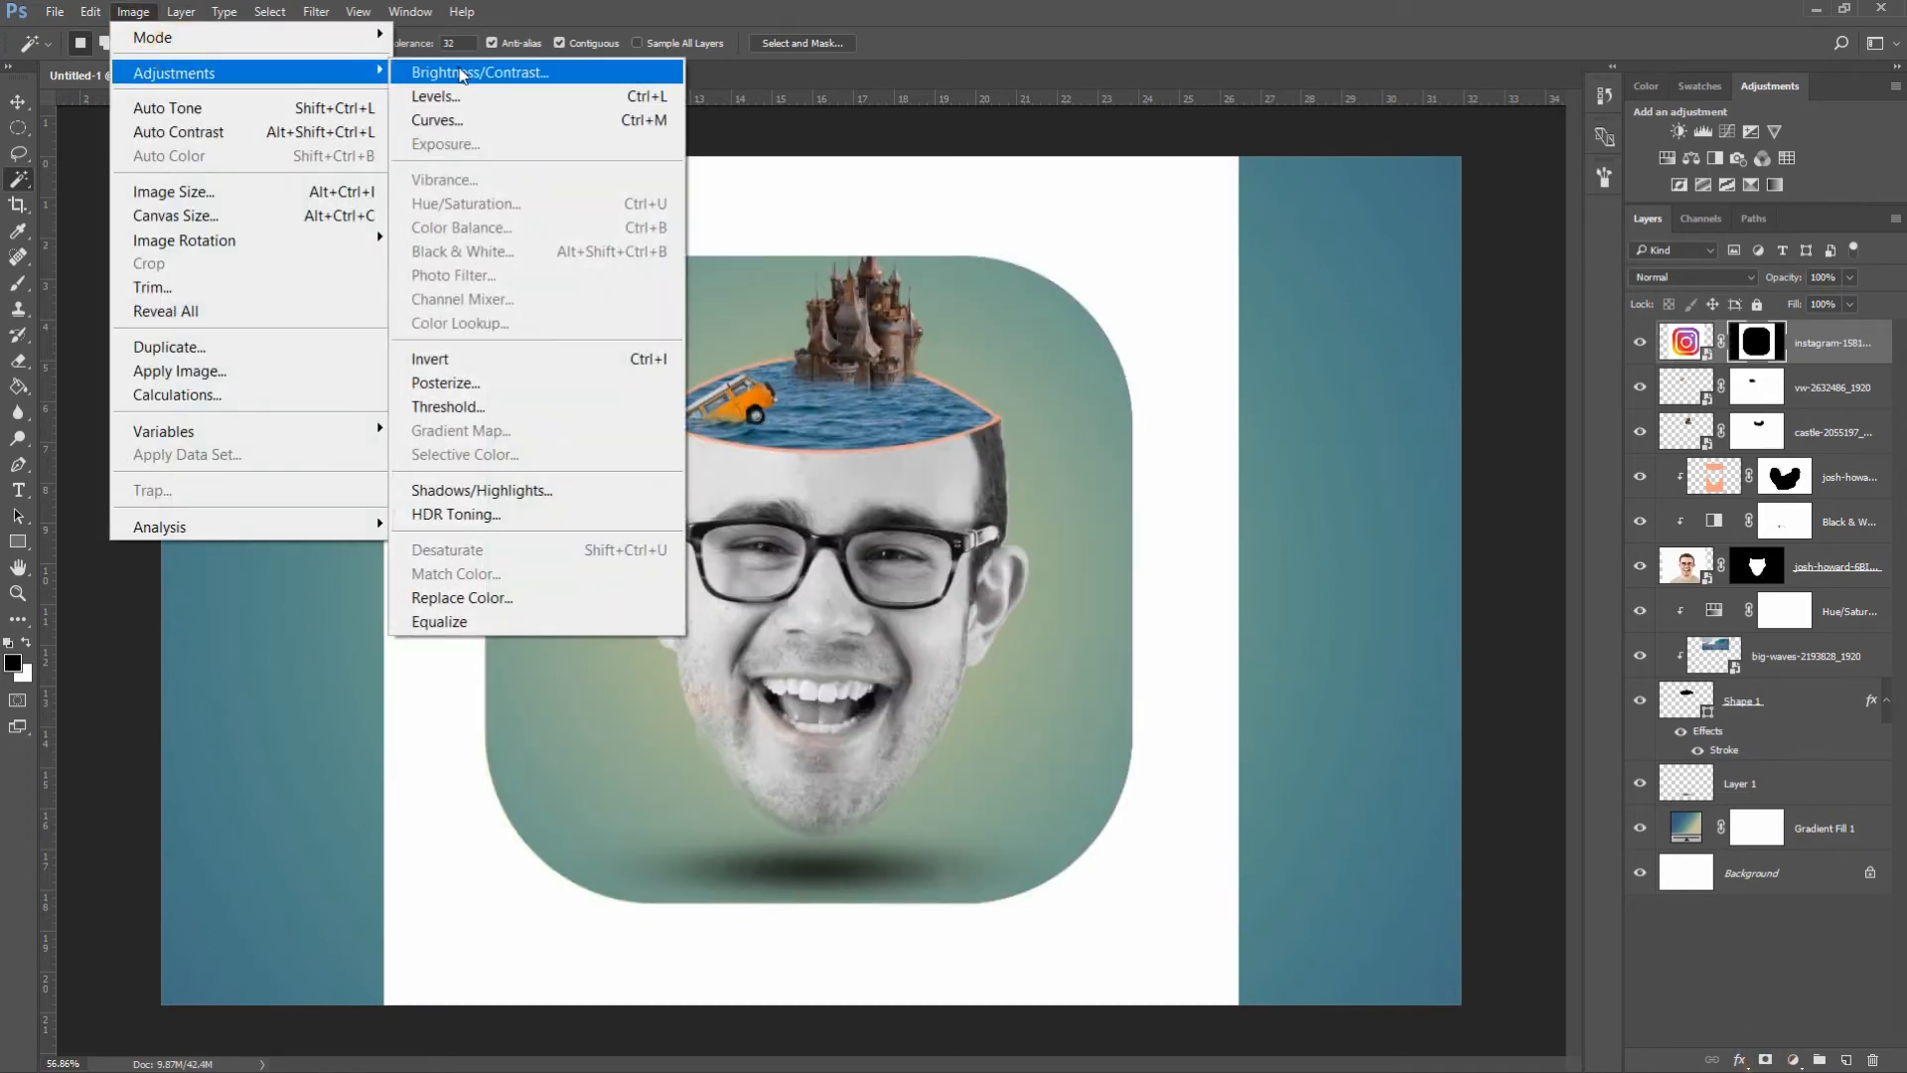
{"action": "left_click", "coordinate": [502, 364]}
- Shrink and tilt the Instagram logo onto the water beside the van and mask out its lower part so it looks half sunk
{"action": "key", "text": "v"}
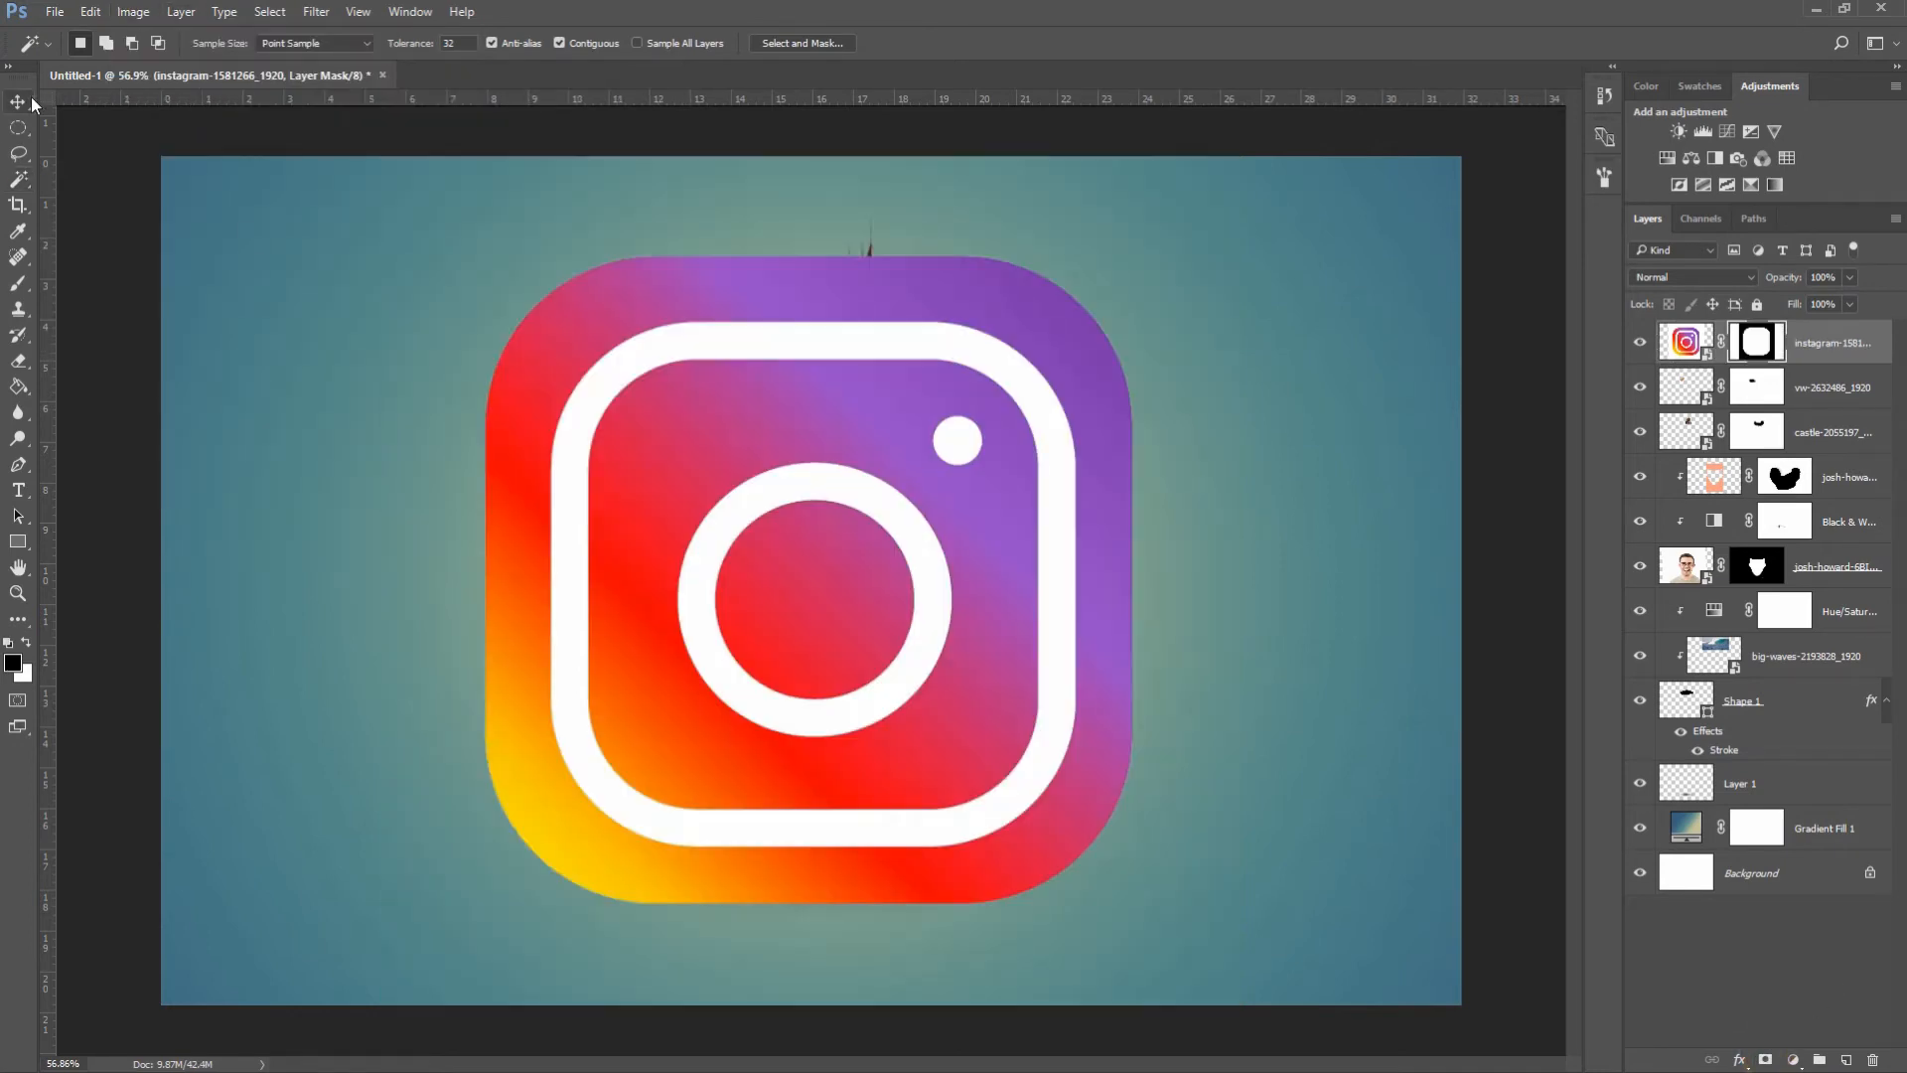
{"action": "left_click_drag", "start_coordinate": [1238, 159], "coordinate": [812, 389]}
{"action": "left_click", "coordinate": [877, 43]}
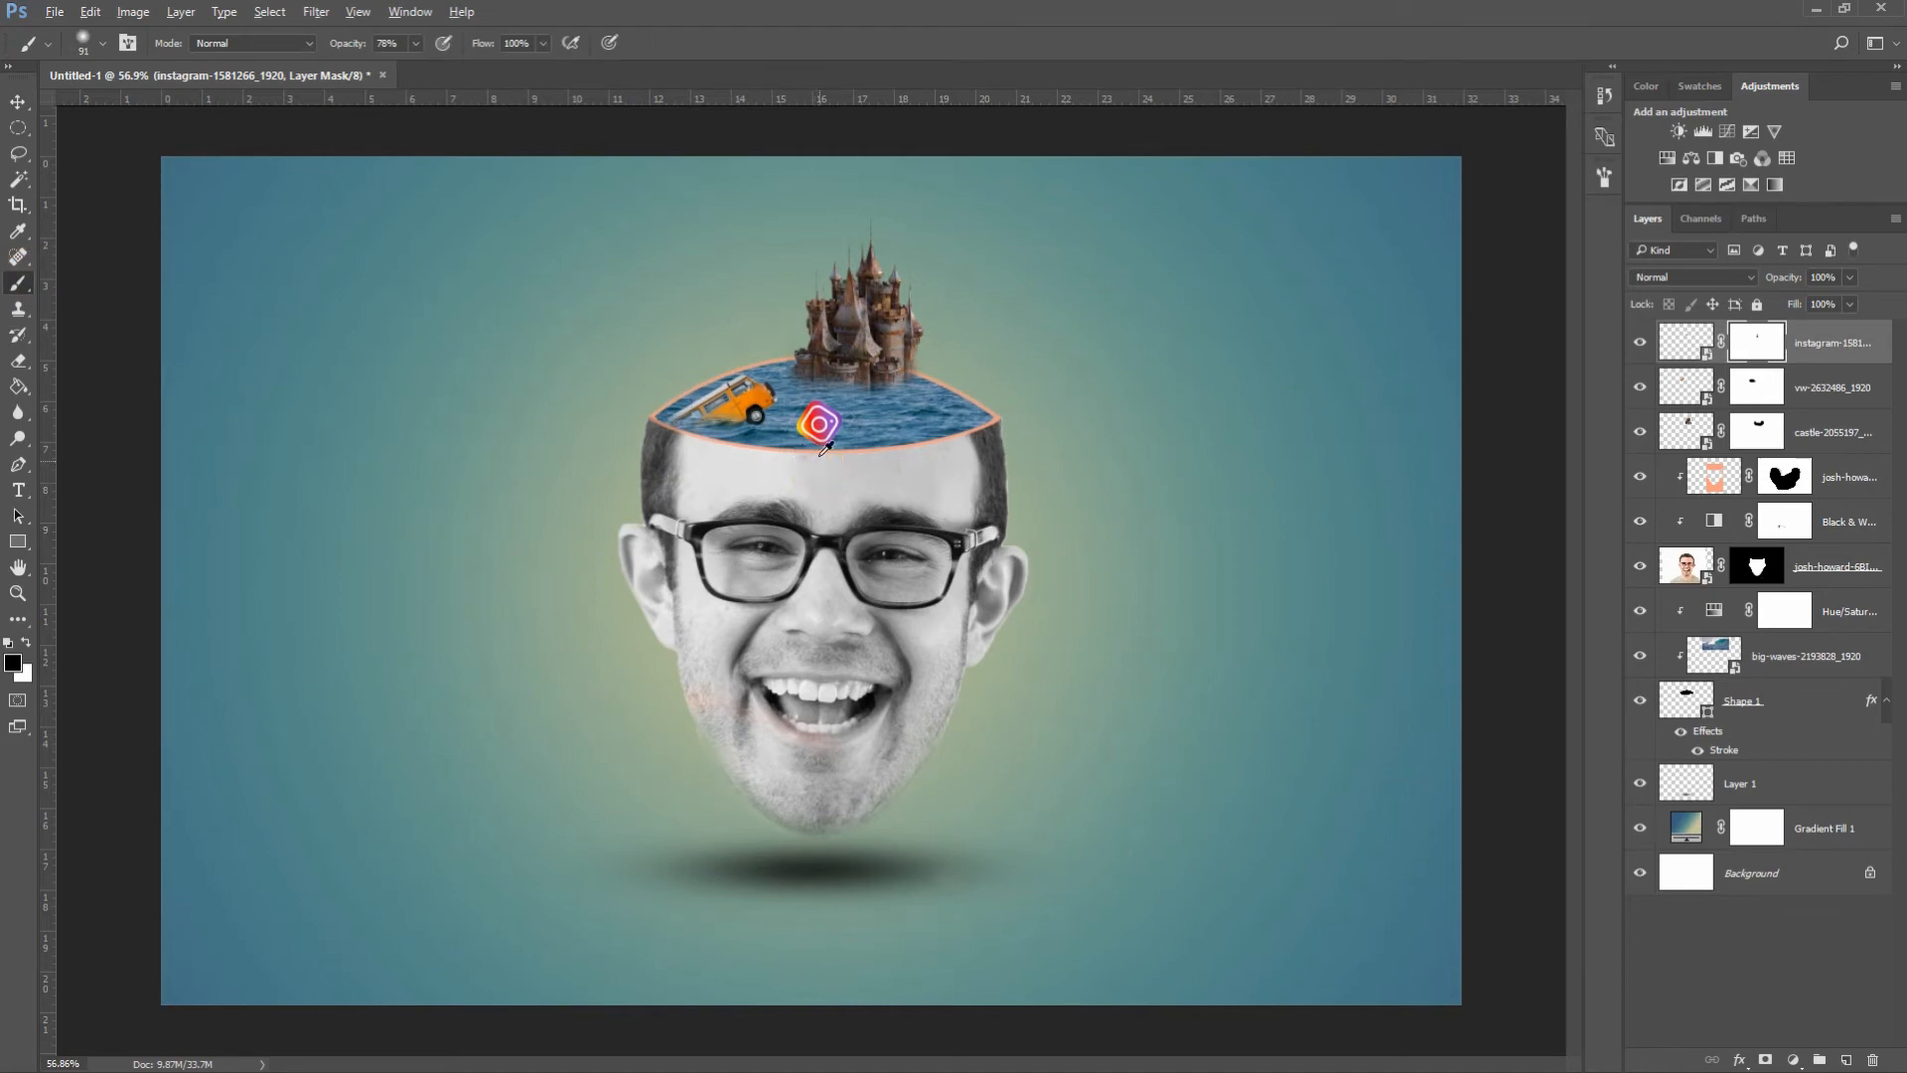
{"action": "scroll", "coordinate": [822, 469], "scroll_direction": "up", "scroll_amount": 3}
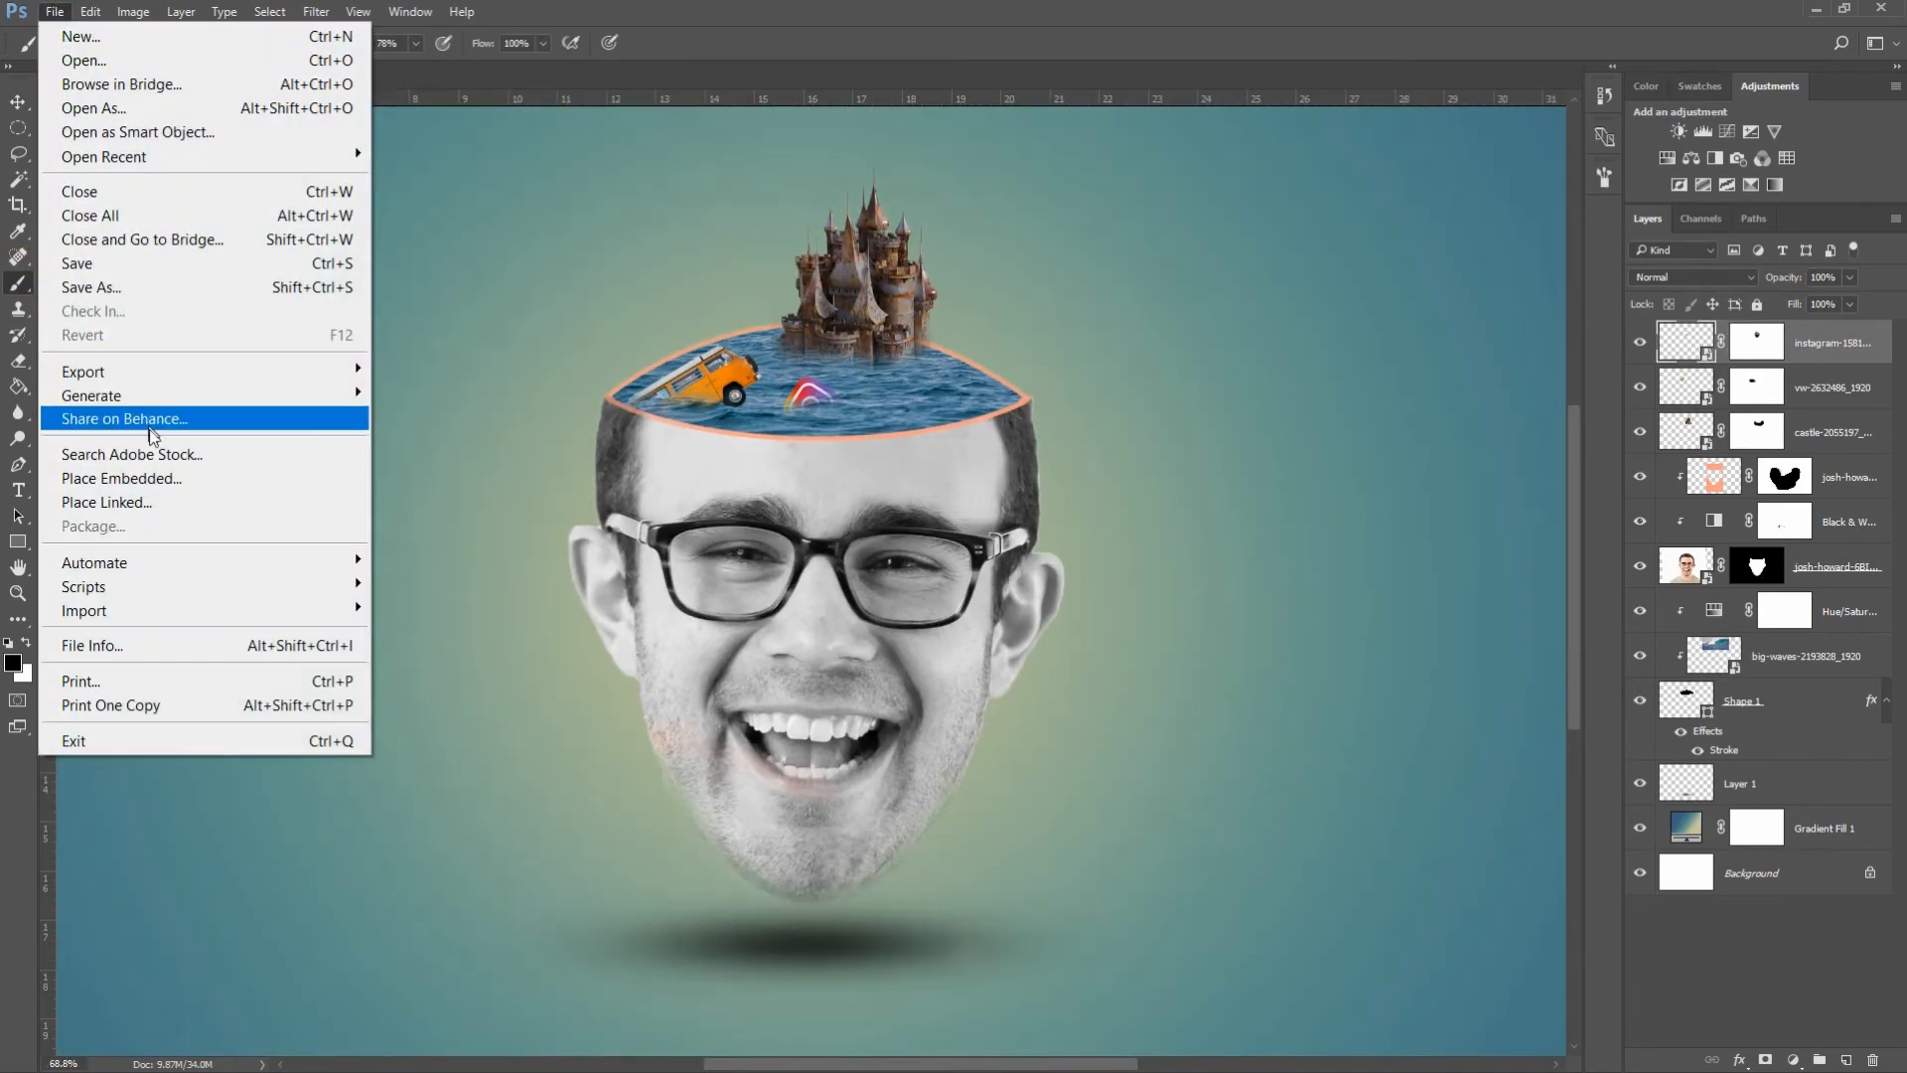
- Place the monastery-2742812_1920 image as an embedded object above the Instagram layer
{"action": "left_click", "coordinate": [253, 478]}
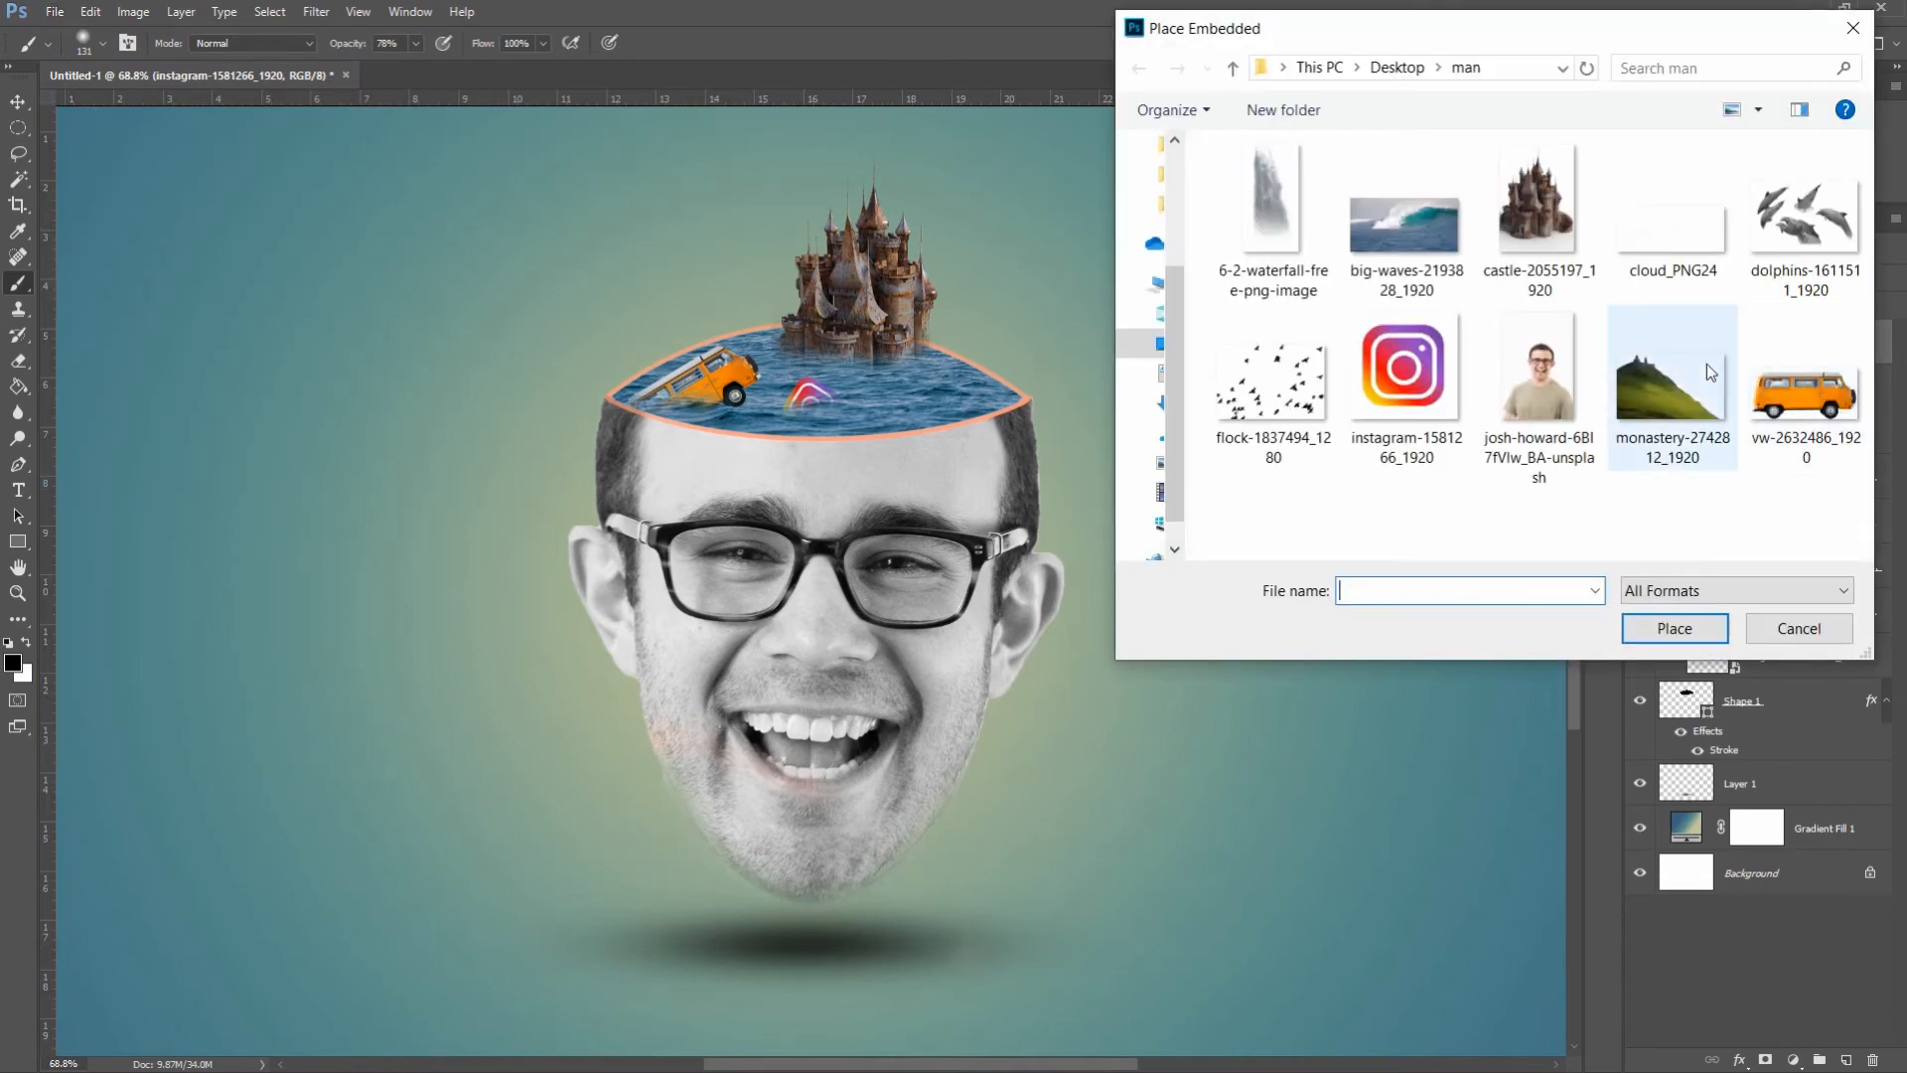
{"action": "left_click", "coordinate": [1689, 383]}
{"action": "left_click", "coordinate": [1674, 629]}
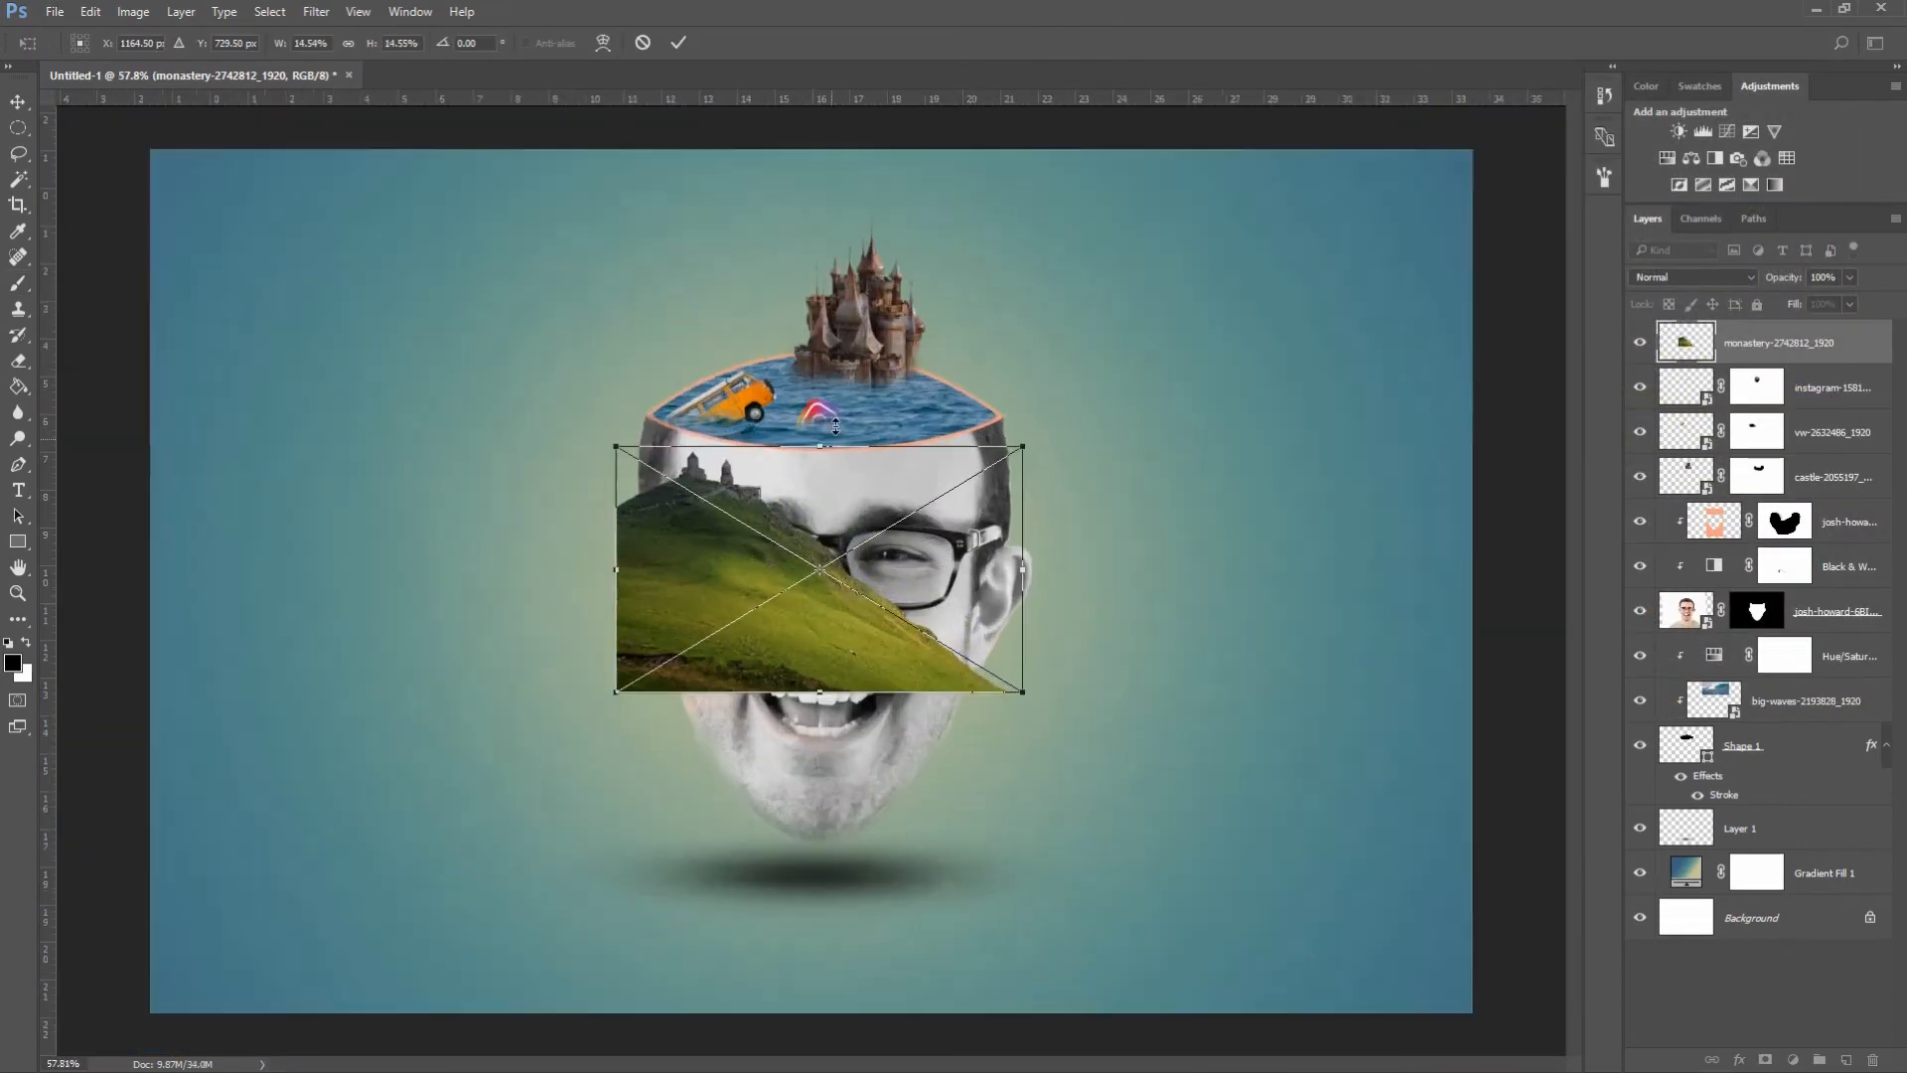
- Scale down the monastery hill and position it over the water at the foot of the castle, beside the head's edge
{"action": "scroll", "coordinate": [835, 427], "scroll_direction": "up", "scroll_amount": 3}
{"action": "left_click_drag", "start_coordinate": [720, 611], "coordinate": [1015, 512]}
{"action": "mouse_move", "coordinate": [1430, 481]}
{"action": "left_mouse_down"}
{"action": "mouse_move", "coordinate": [1428, 453]}
{"action": "mouse_move", "coordinate": [1427, 477]}
{"action": "left_mouse_up"}
{"action": "left_click_drag", "start_coordinate": [1374, 339], "coordinate": [1294, 385]}
{"action": "mouse_move", "coordinate": [966, 513]}
{"action": "left_mouse_down"}
{"action": "mouse_move", "coordinate": [924, 436]}
{"action": "mouse_move", "coordinate": [924, 472]}
{"action": "mouse_move", "coordinate": [1013, 419]}
{"action": "left_mouse_up"}
{"action": "left_click", "coordinate": [679, 43]}
- Add a mask to the monastery layer and paint out the hill where it spills over the head and the background
{"action": "left_click", "coordinate": [1764, 1058]}
{"action": "left_click", "coordinate": [27, 641]}
{"action": "scroll", "coordinate": [850, 399], "scroll_direction": "up", "scroll_amount": 1}
{"action": "left_click_drag", "start_coordinate": [849, 397], "coordinate": [842, 397]}
{"action": "left_click_drag", "start_coordinate": [1071, 441], "coordinate": [1146, 560]}
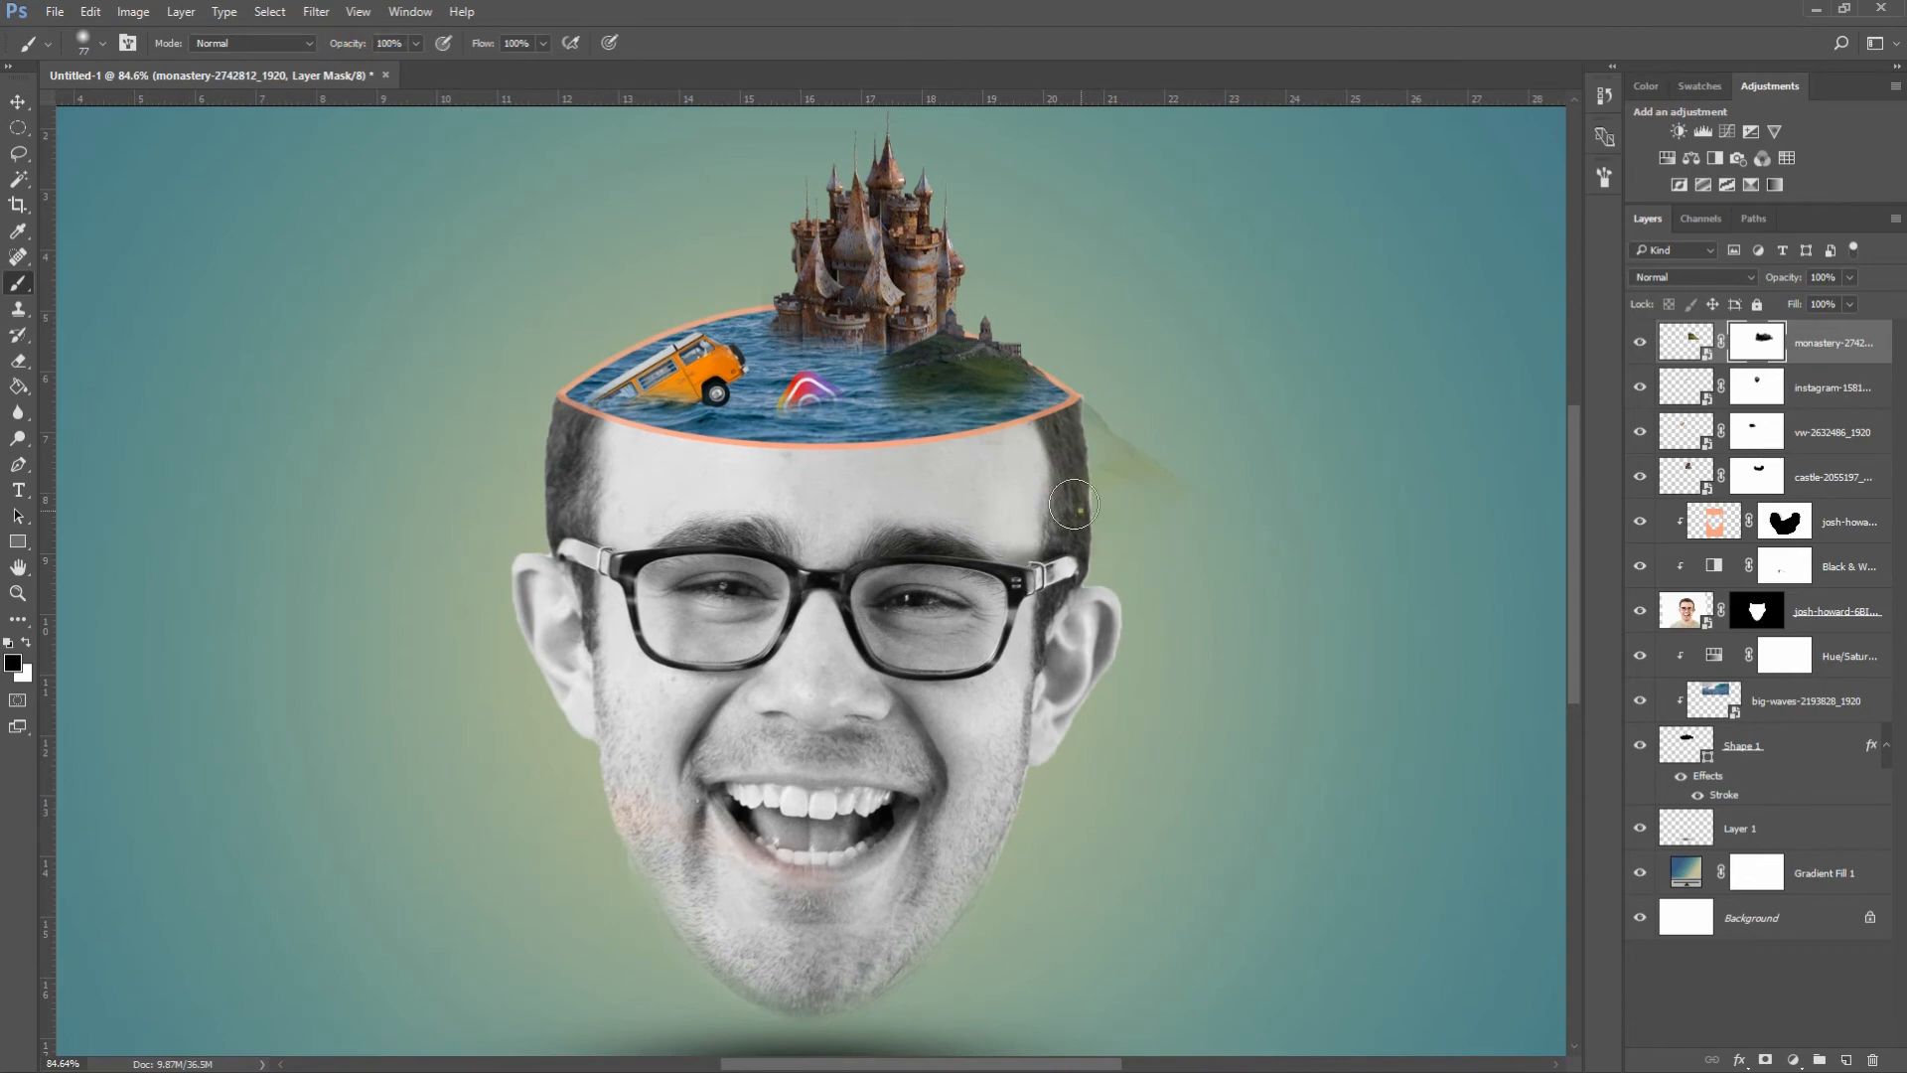
{"action": "right_click", "coordinate": [1074, 505]}
{"action": "mouse_move", "coordinate": [1162, 477]}
{"action": "left_mouse_down"}
{"action": "mouse_move", "coordinate": [1114, 418]}
{"action": "mouse_move", "coordinate": [1152, 524]}
{"action": "left_mouse_up"}
{"action": "right_click", "coordinate": [1152, 524]}
{"action": "left_click", "coordinate": [1166, 196]}
- Refine the monastery mask with white and black strokes, bringing back more of the green slope and blending it into the water
{"action": "key", "text": "x"}
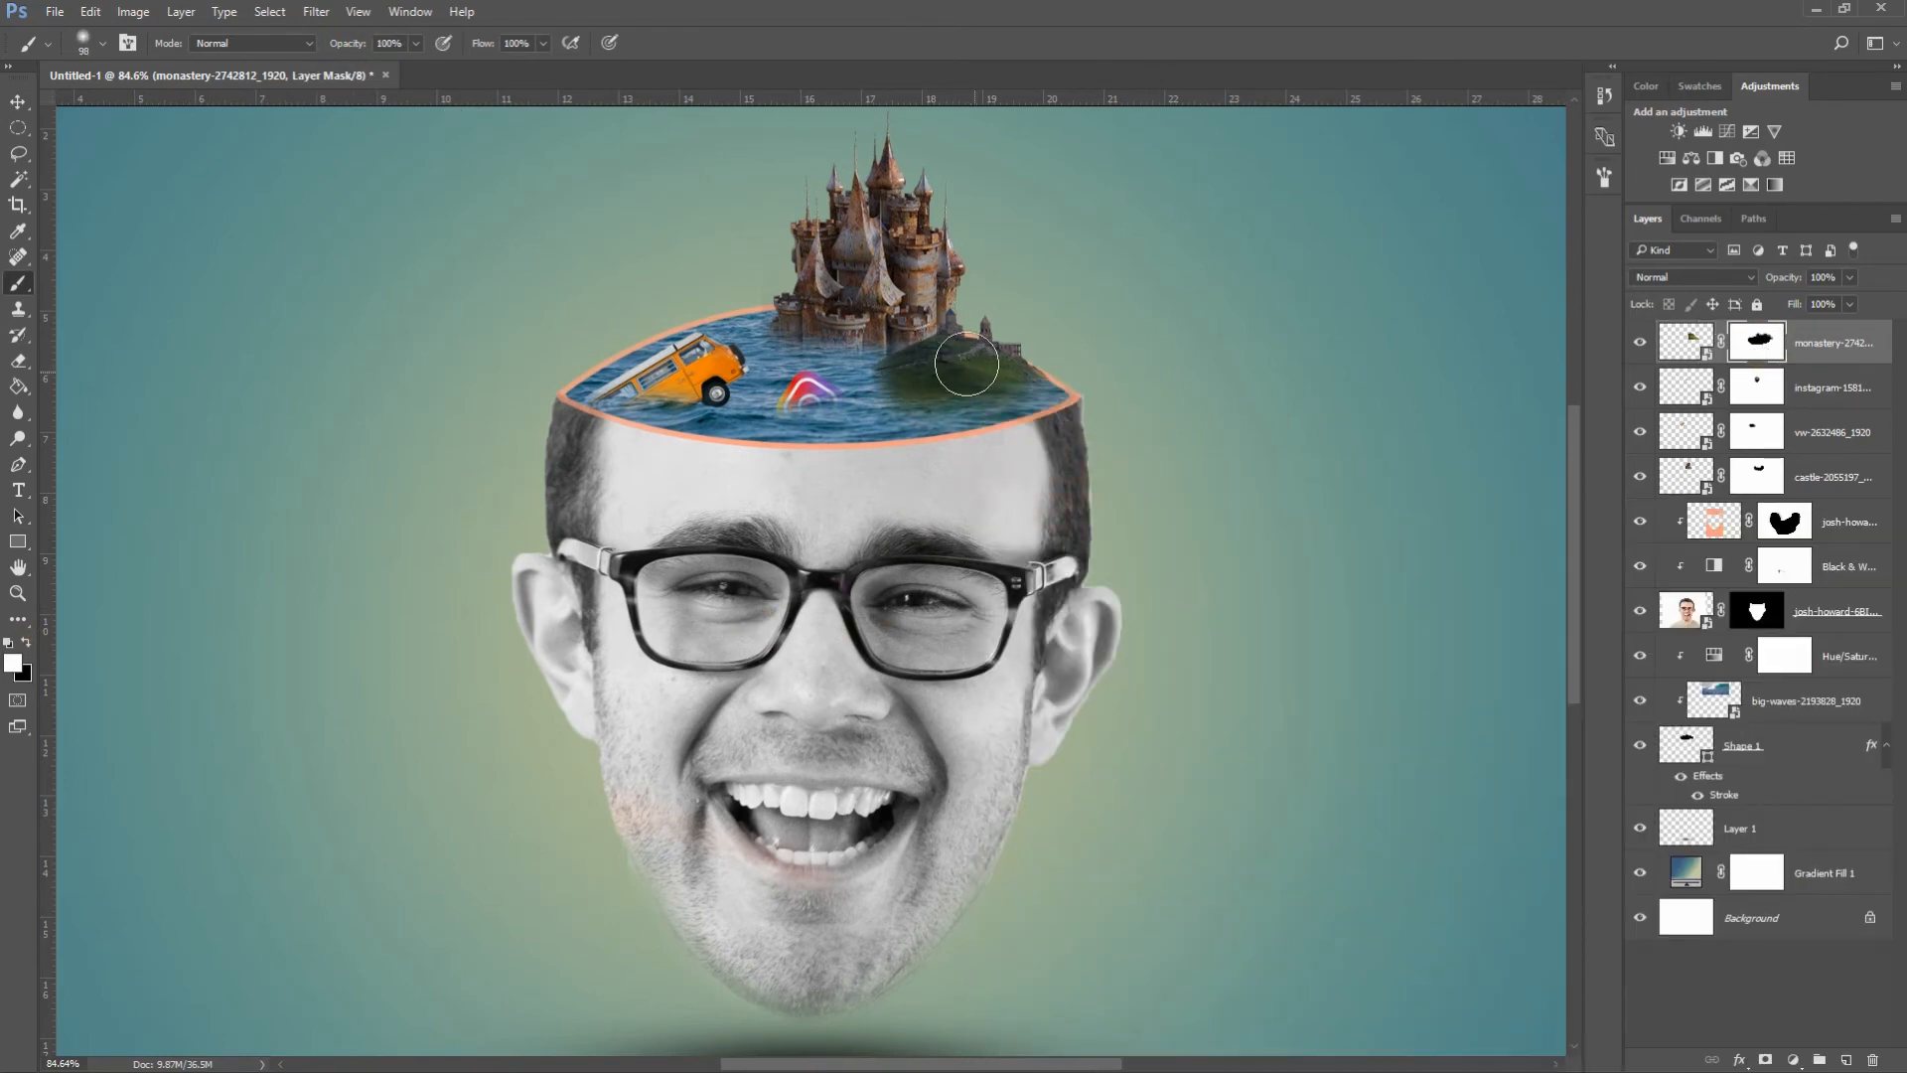
{"action": "right_click", "coordinate": [977, 382]}
{"action": "left_click", "coordinate": [903, 383]}
{"action": "key", "text": "x"}
{"action": "left_click_drag", "start_coordinate": [847, 401], "coordinate": [1002, 377]}
{"action": "key", "text": "x"}
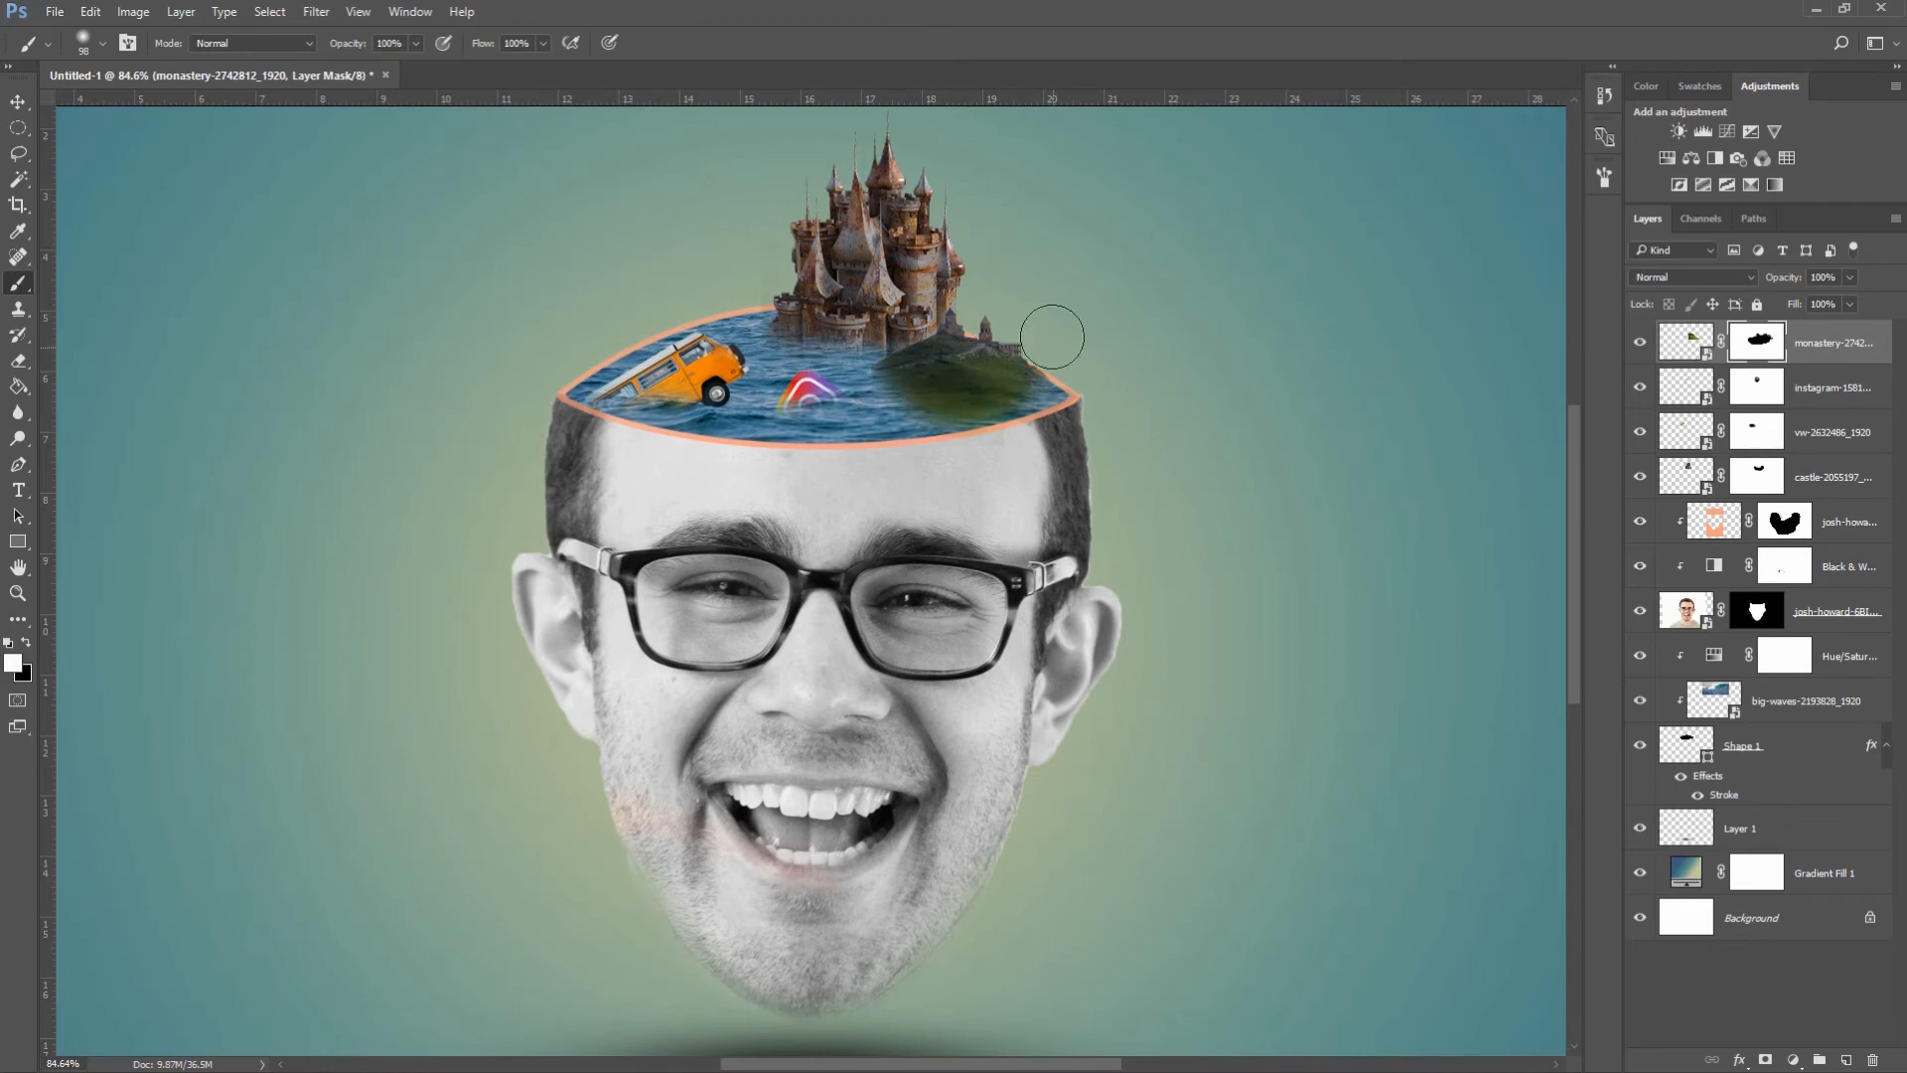
- Place the dolphins-1611511_1920 image as an embedded object above the monastery layer at its default size
{"action": "scroll", "coordinate": [1013, 333], "scroll_direction": "down", "scroll_amount": 1}
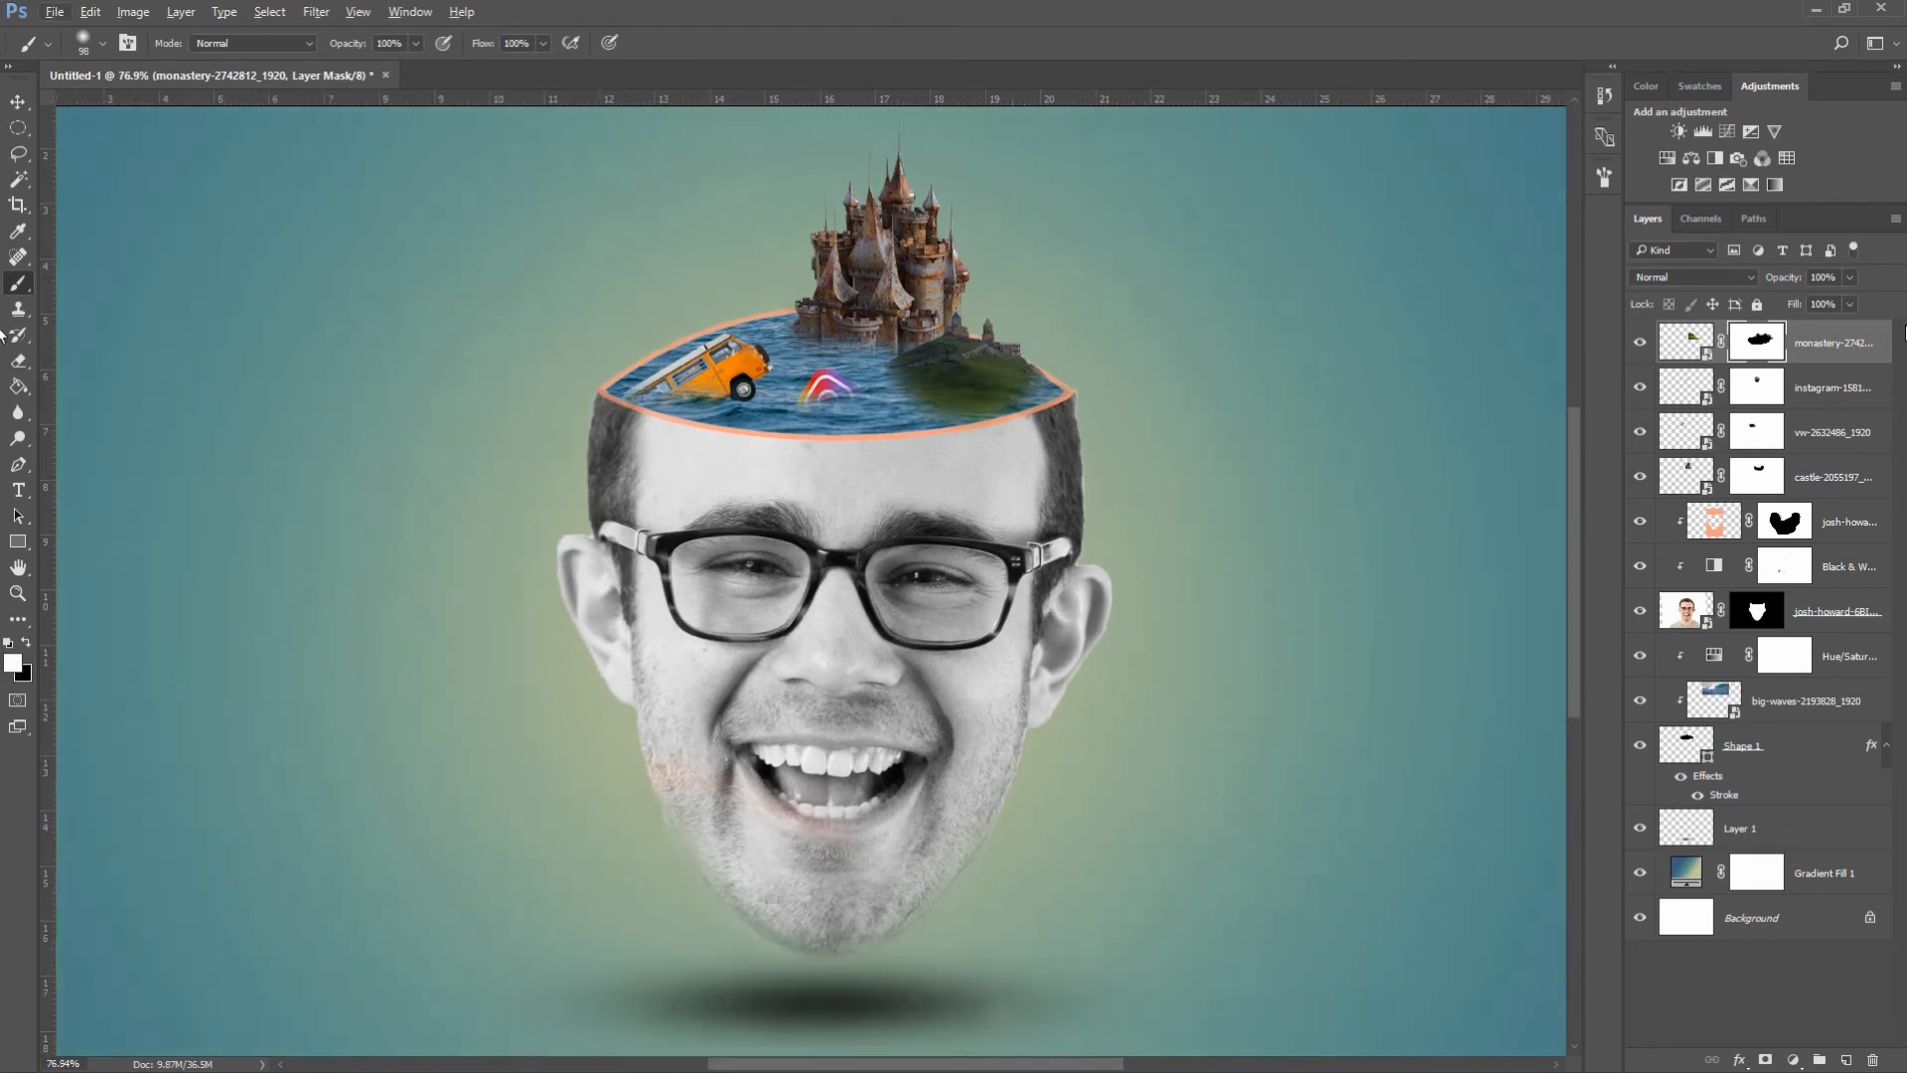
{"action": "left_click", "coordinate": [55, 11]}
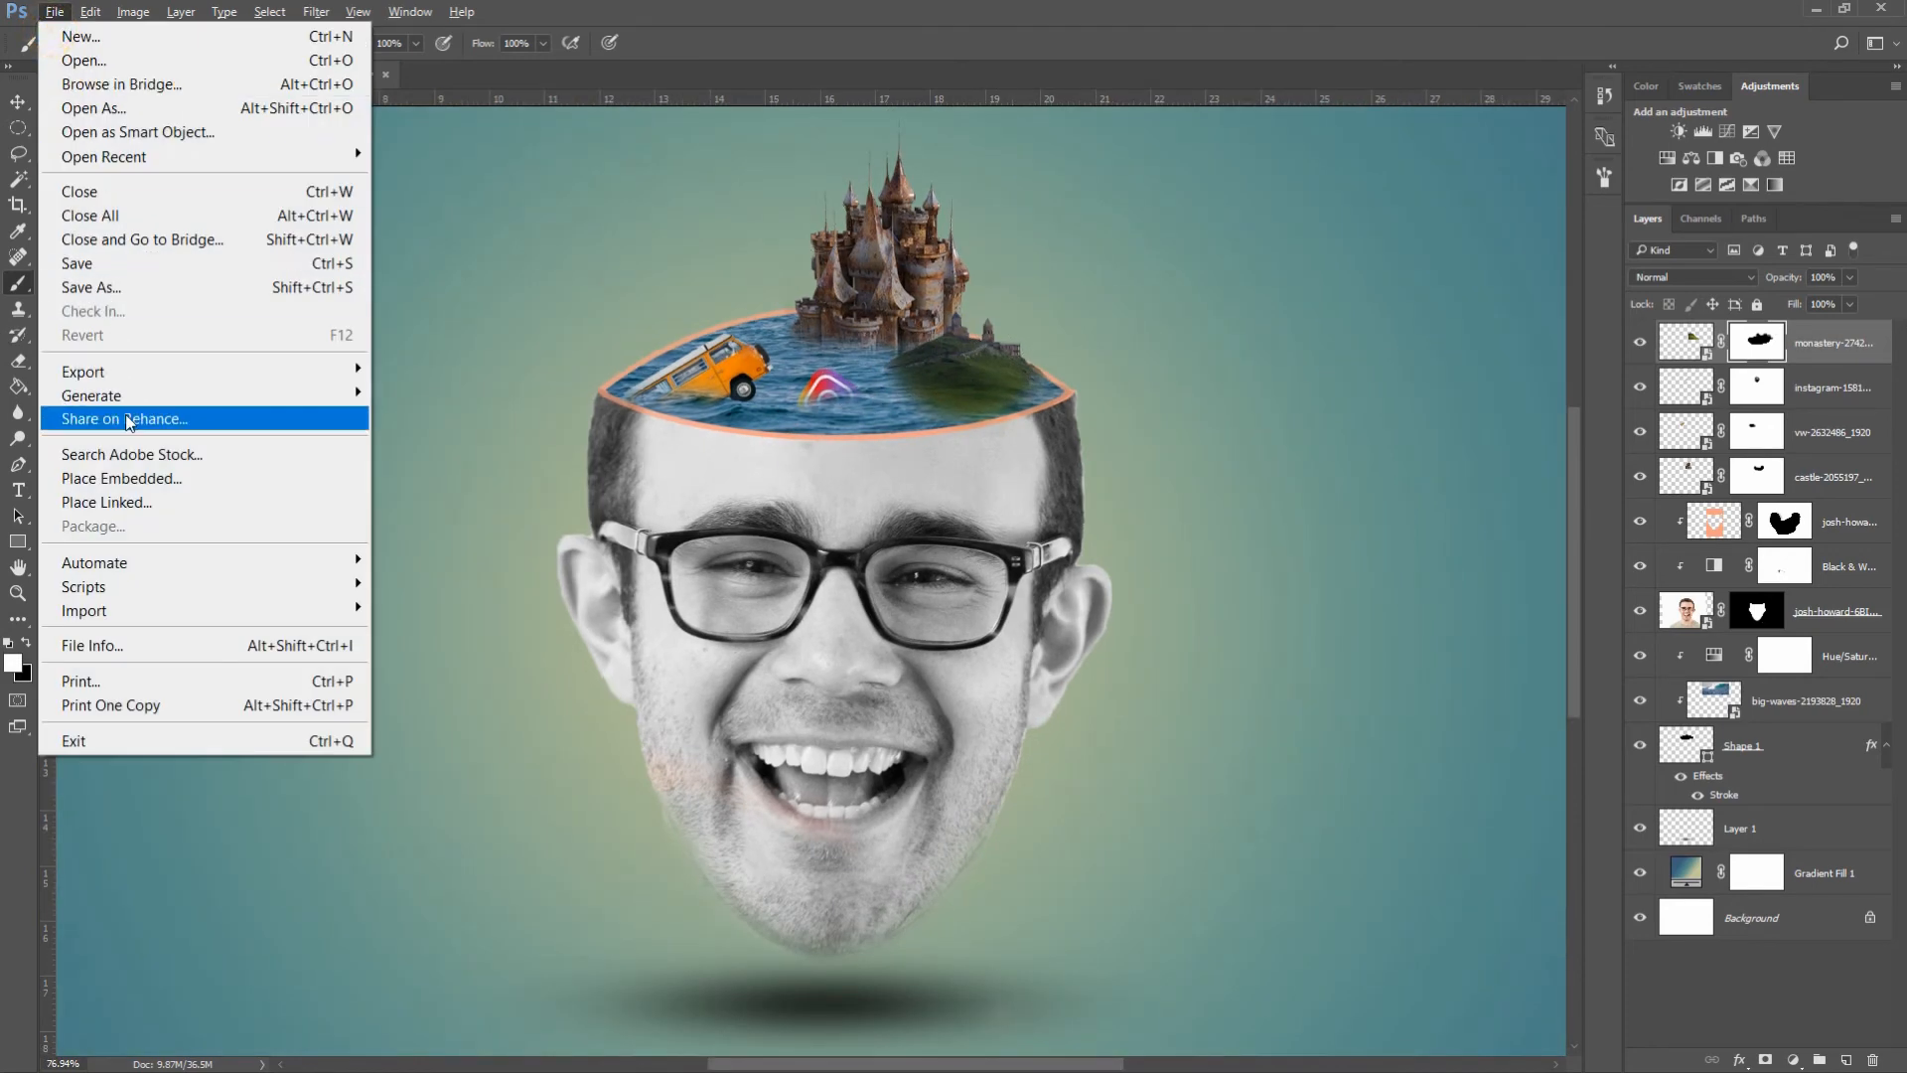
{"action": "left_click", "coordinate": [122, 475]}
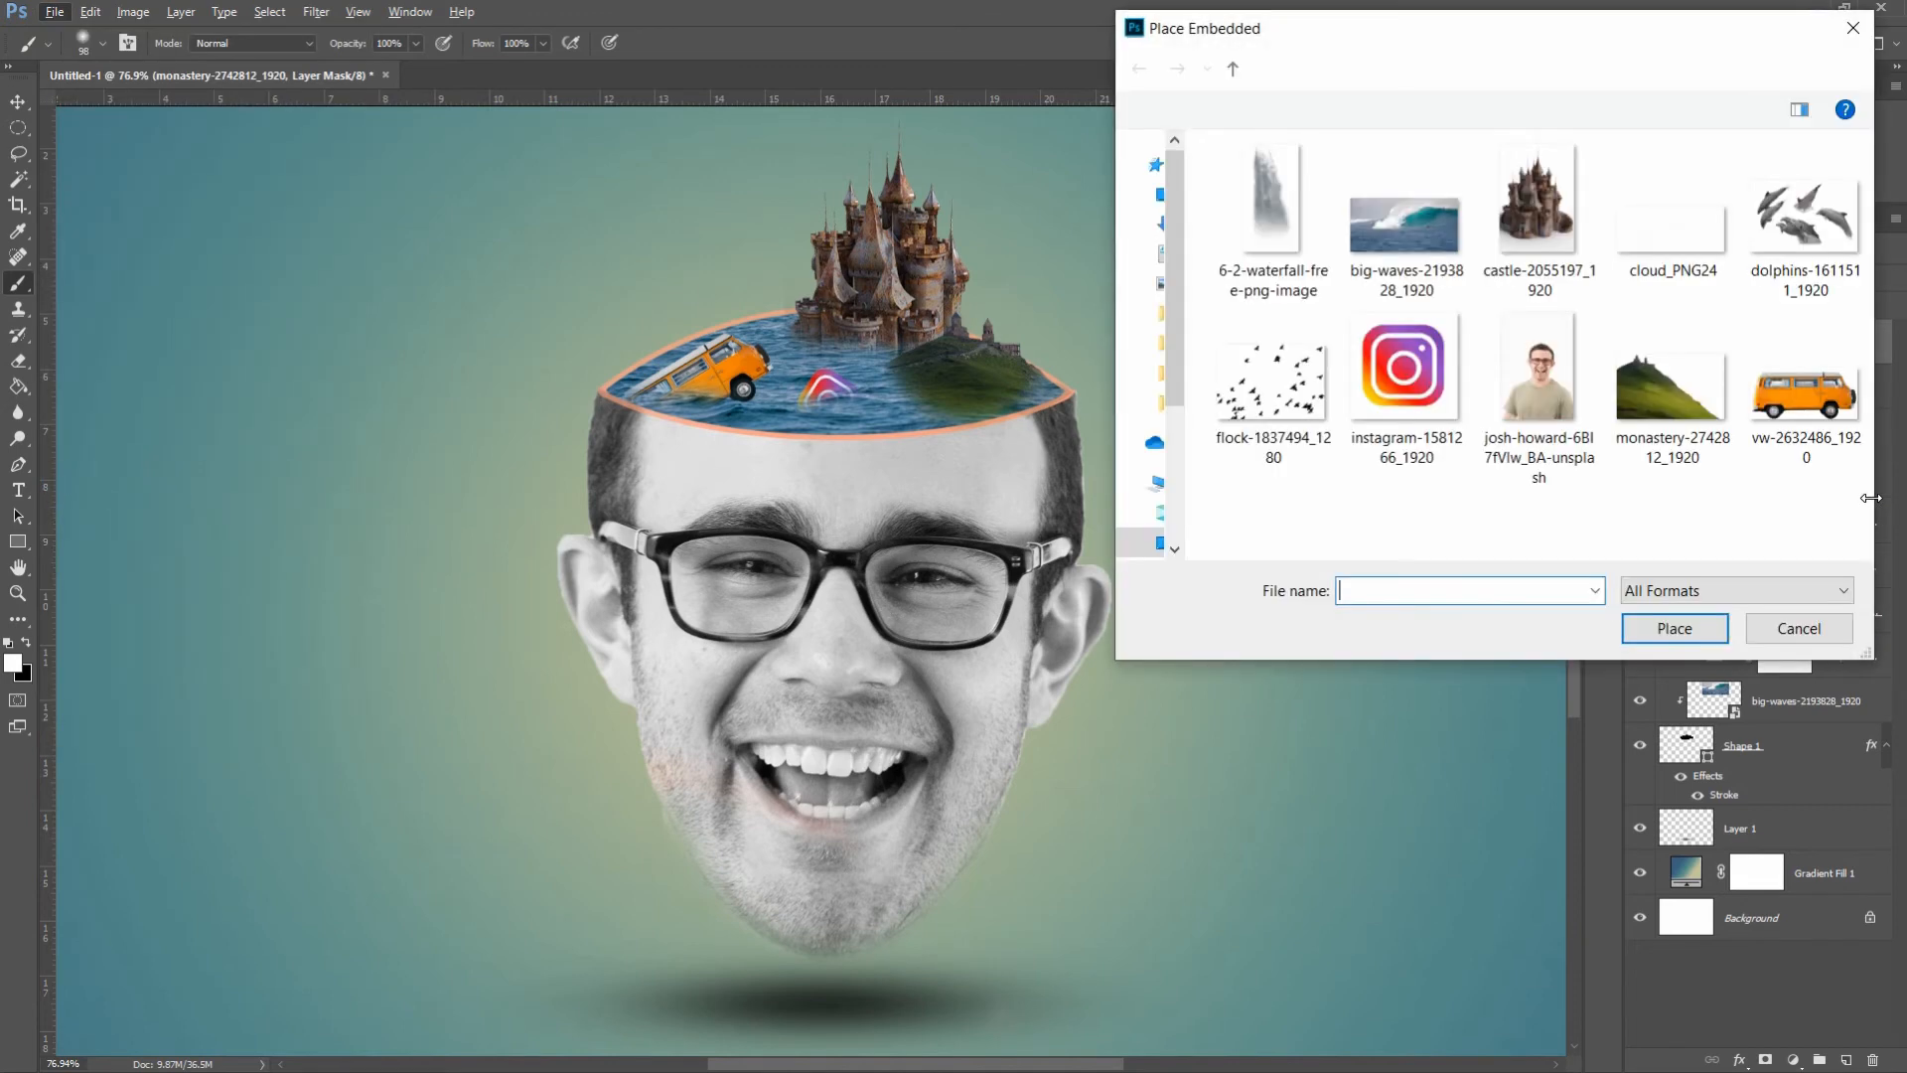
{"action": "left_click", "coordinate": [1805, 229]}
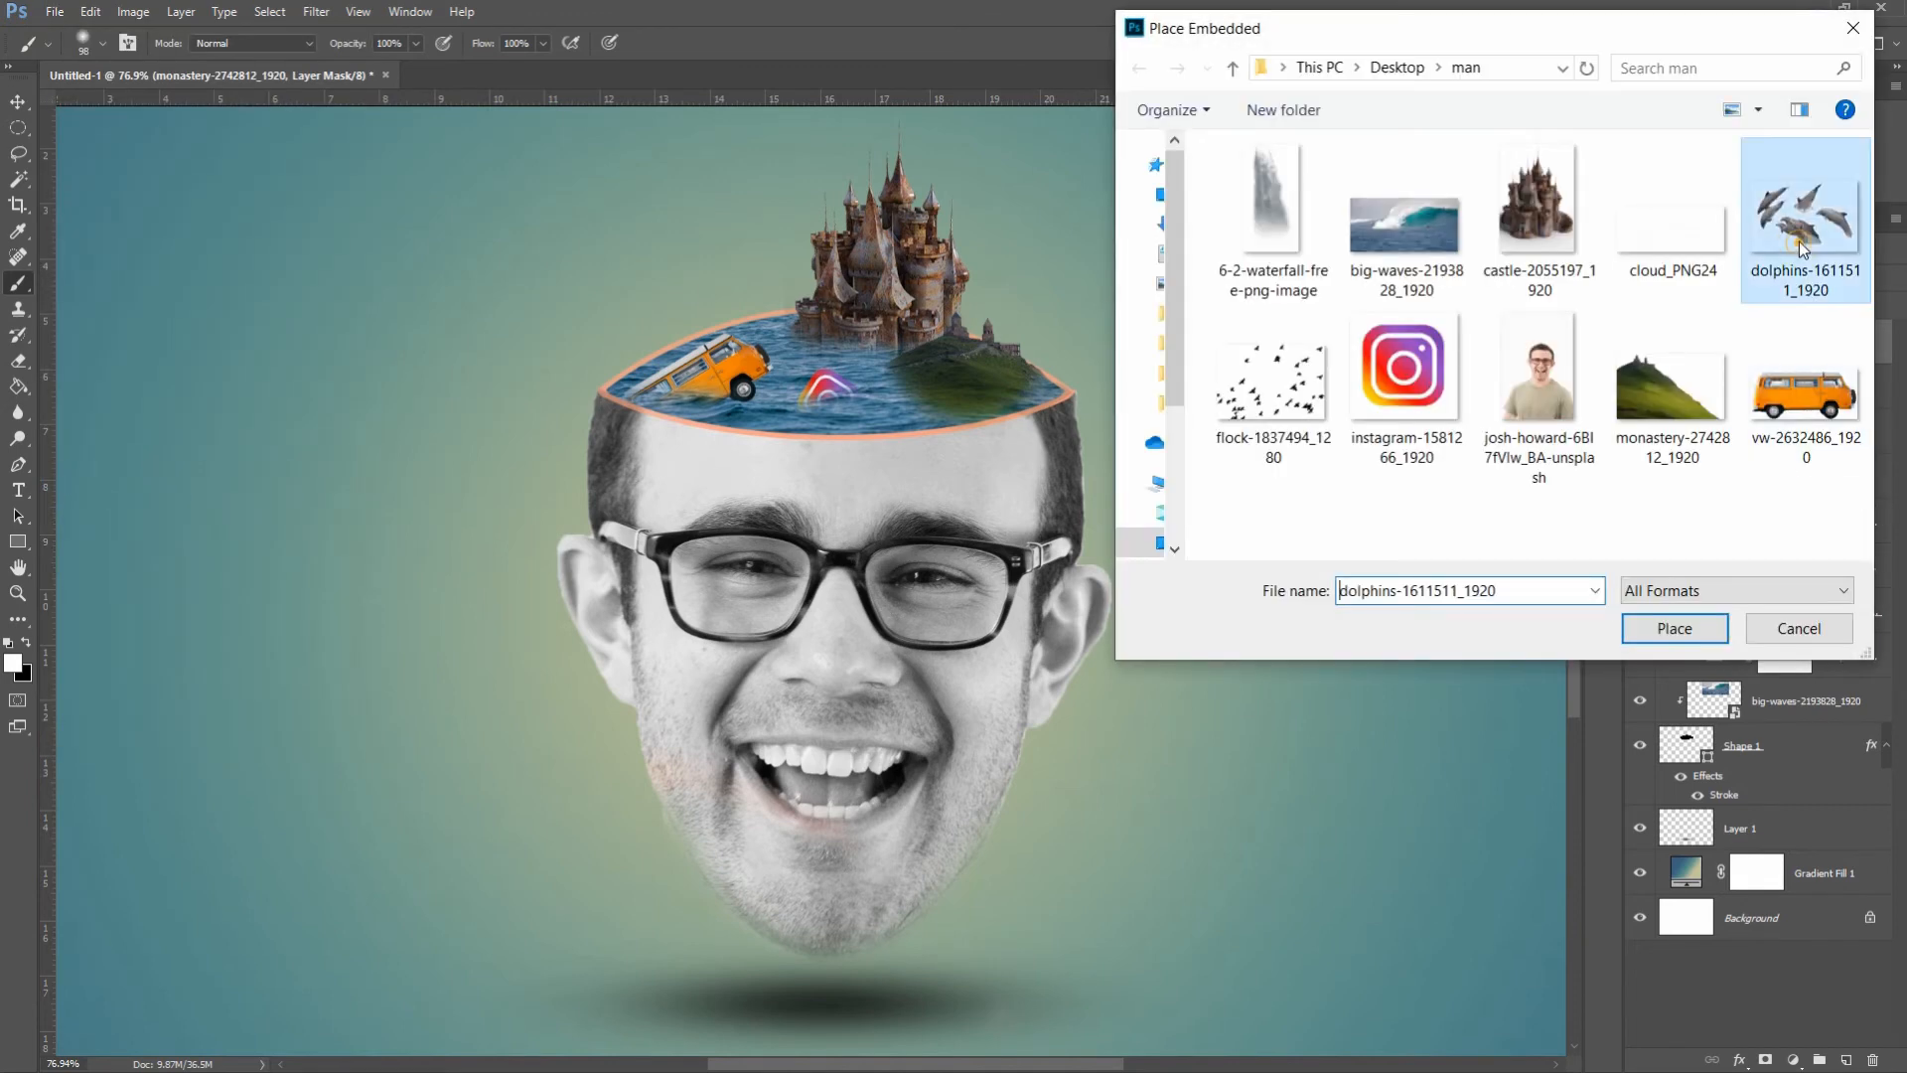
{"action": "left_click", "coordinate": [1675, 627]}
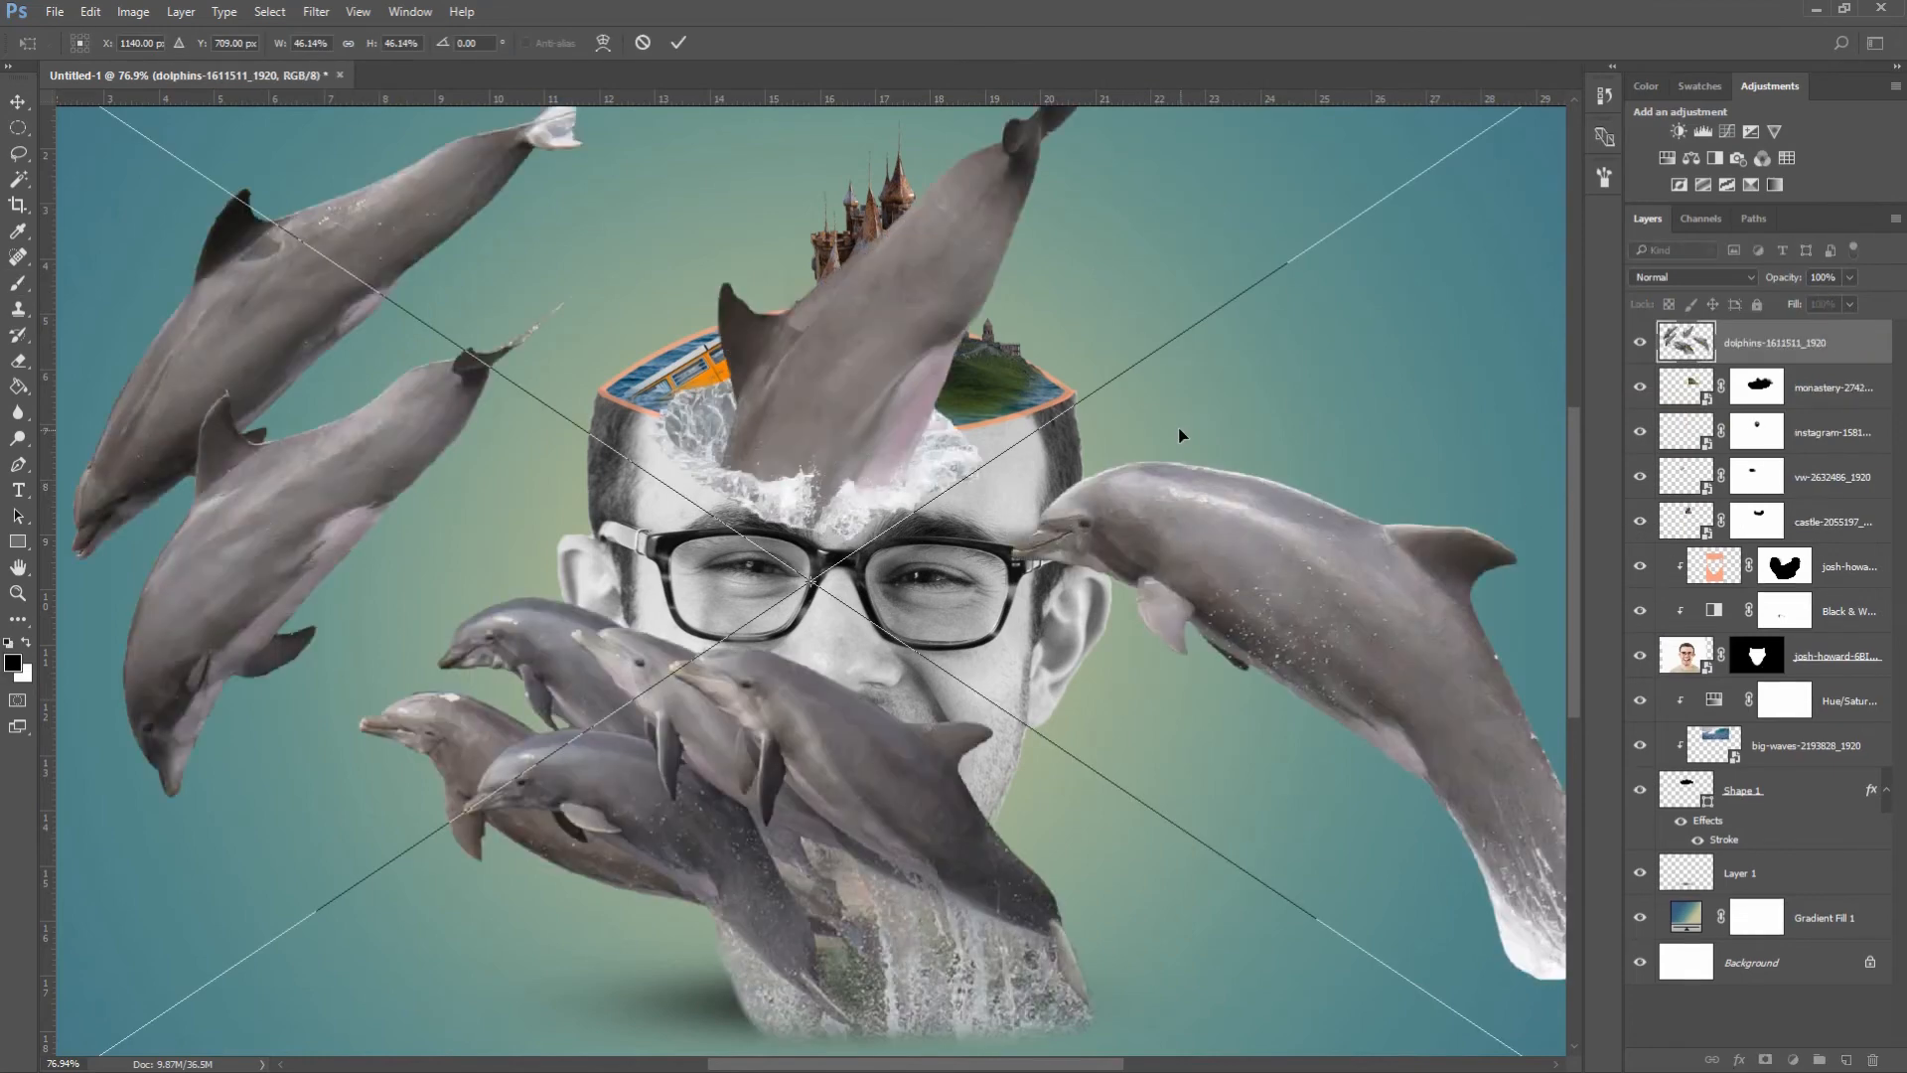
{"action": "left_click", "coordinate": [677, 42]}
- Lasso the diving dolphin with the splash over the head and copy it to a new layer
{"action": "key", "text": "b"}
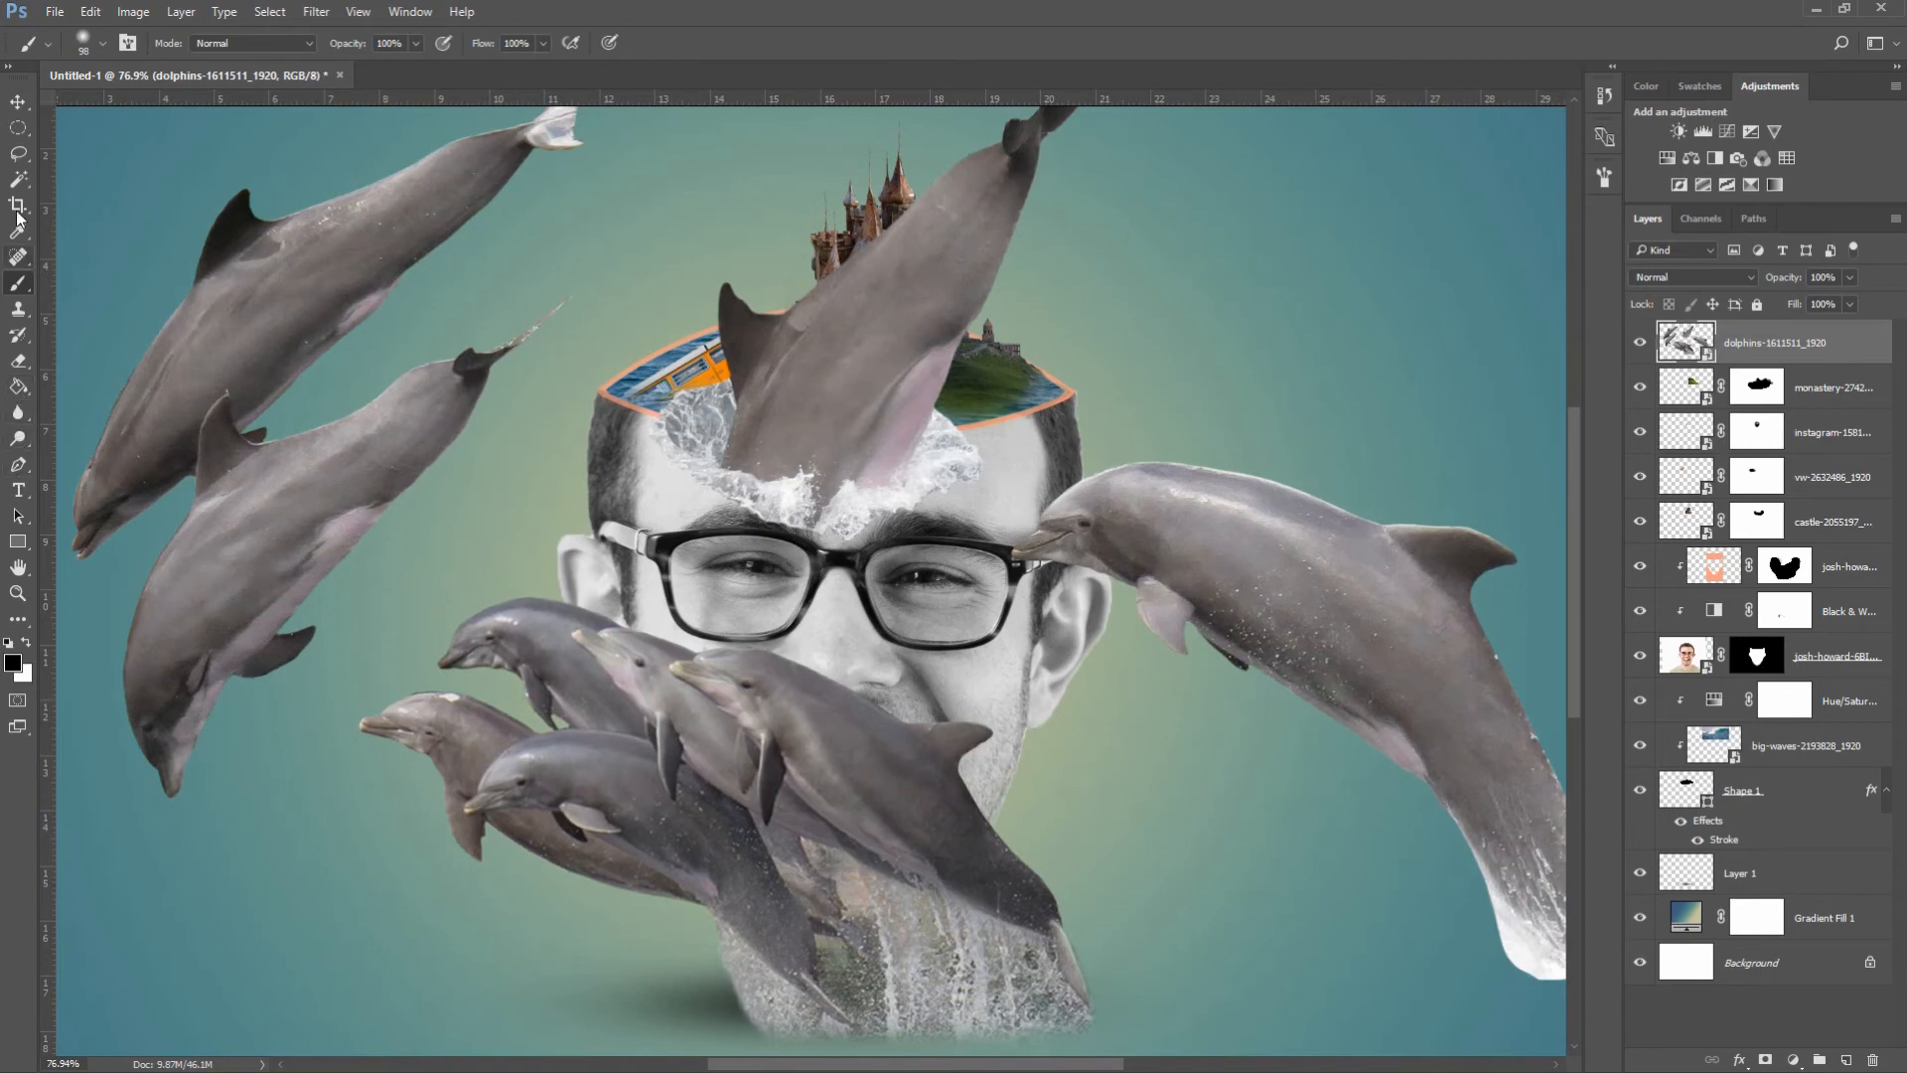
{"action": "left_click", "coordinate": [19, 155]}
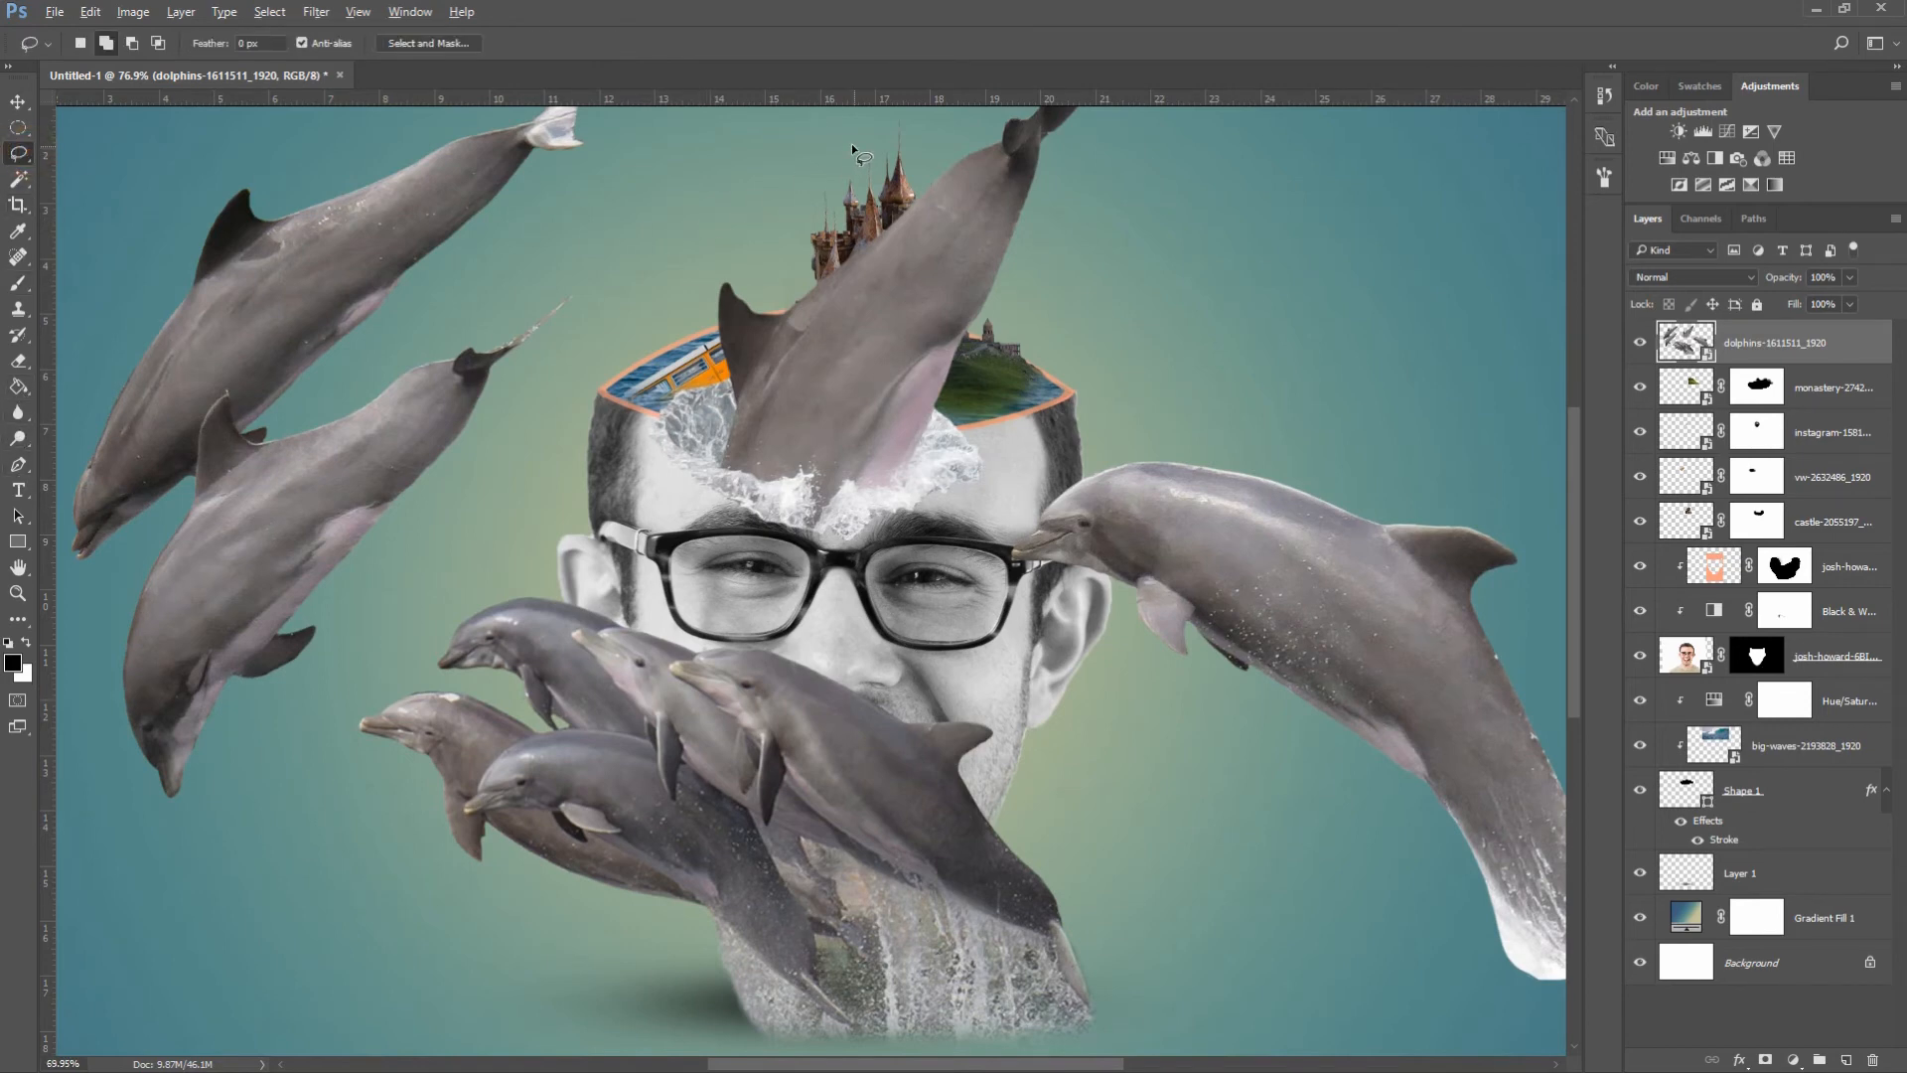
{"action": "scroll", "coordinate": [856, 147], "scroll_direction": "down", "scroll_amount": 2}
{"action": "mouse_move", "coordinate": [883, 185]}
{"action": "left_mouse_down"}
{"action": "mouse_move", "coordinate": [754, 220]}
{"action": "mouse_move", "coordinate": [672, 288]}
{"action": "left_mouse_up"}
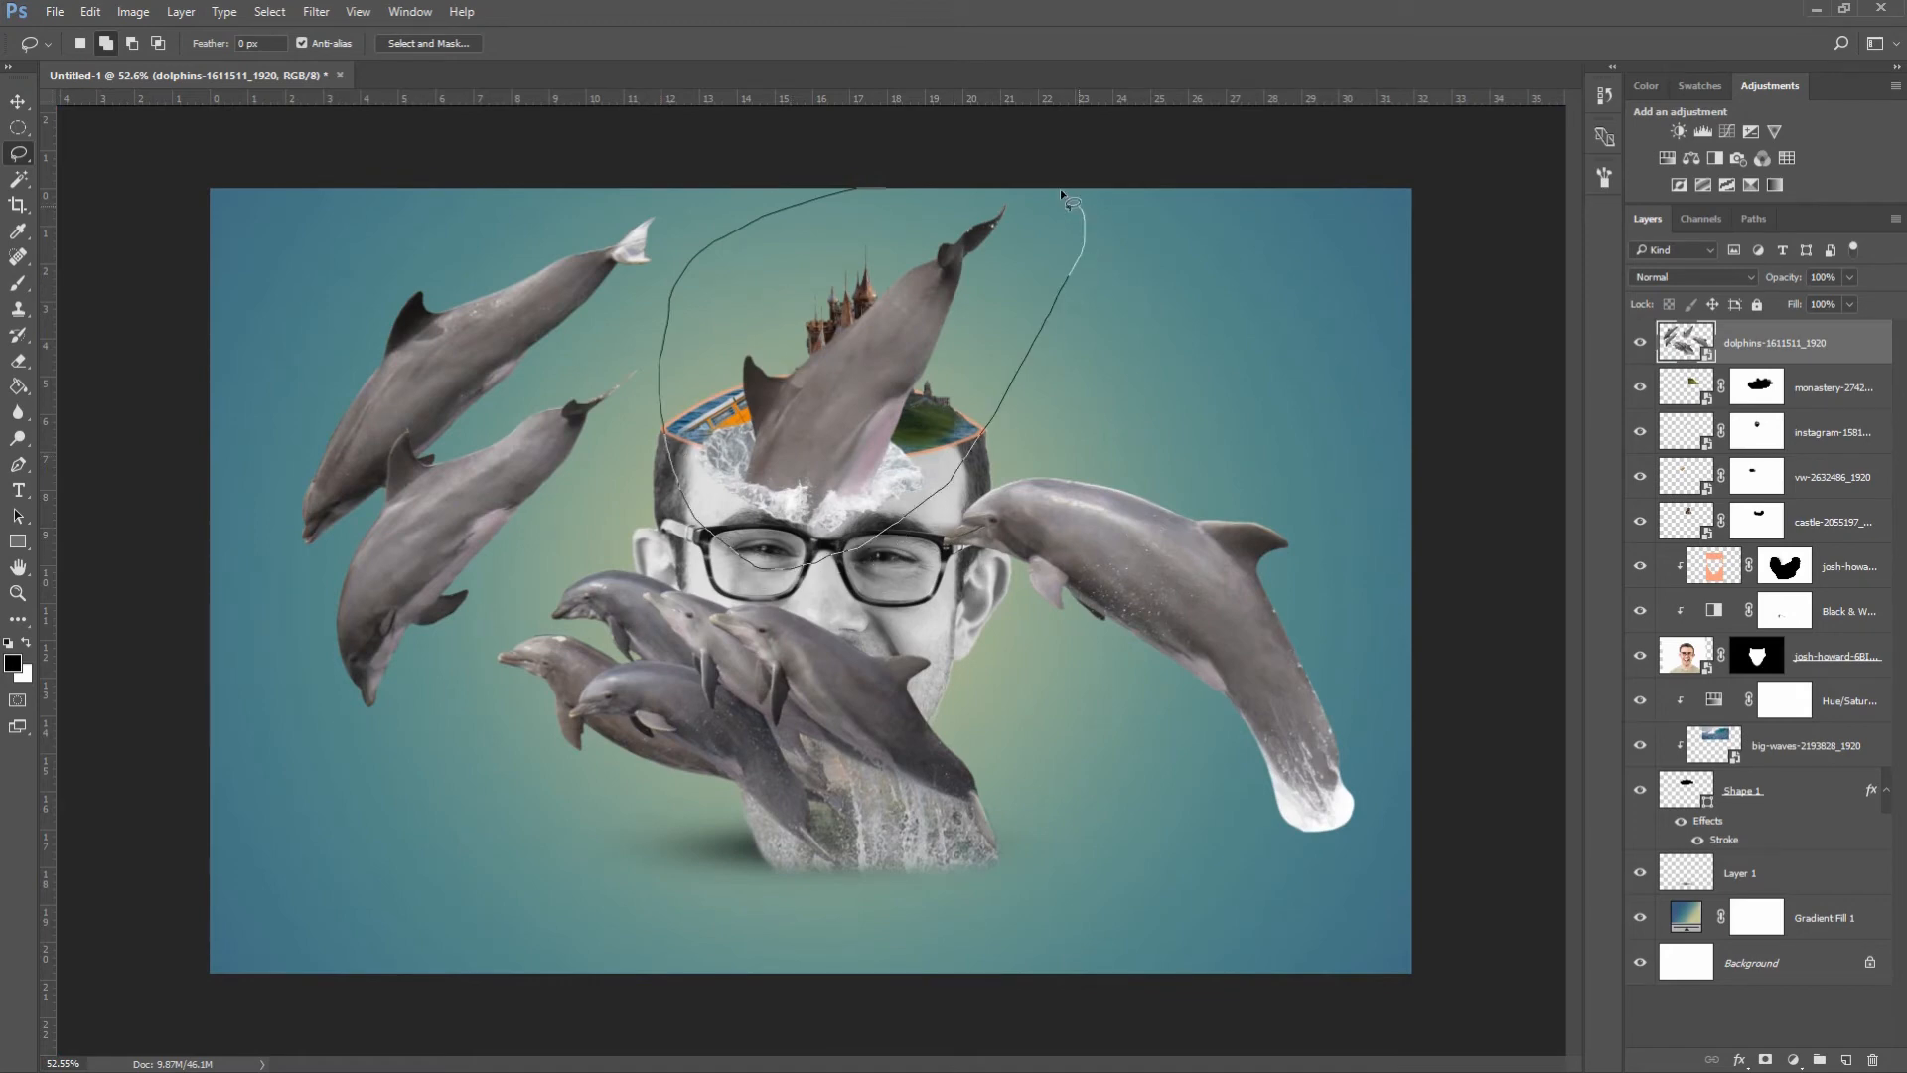
{"action": "left_click_drag", "start_coordinate": [916, 190], "coordinate": [844, 195]}
{"action": "right_click", "coordinate": [980, 304]}
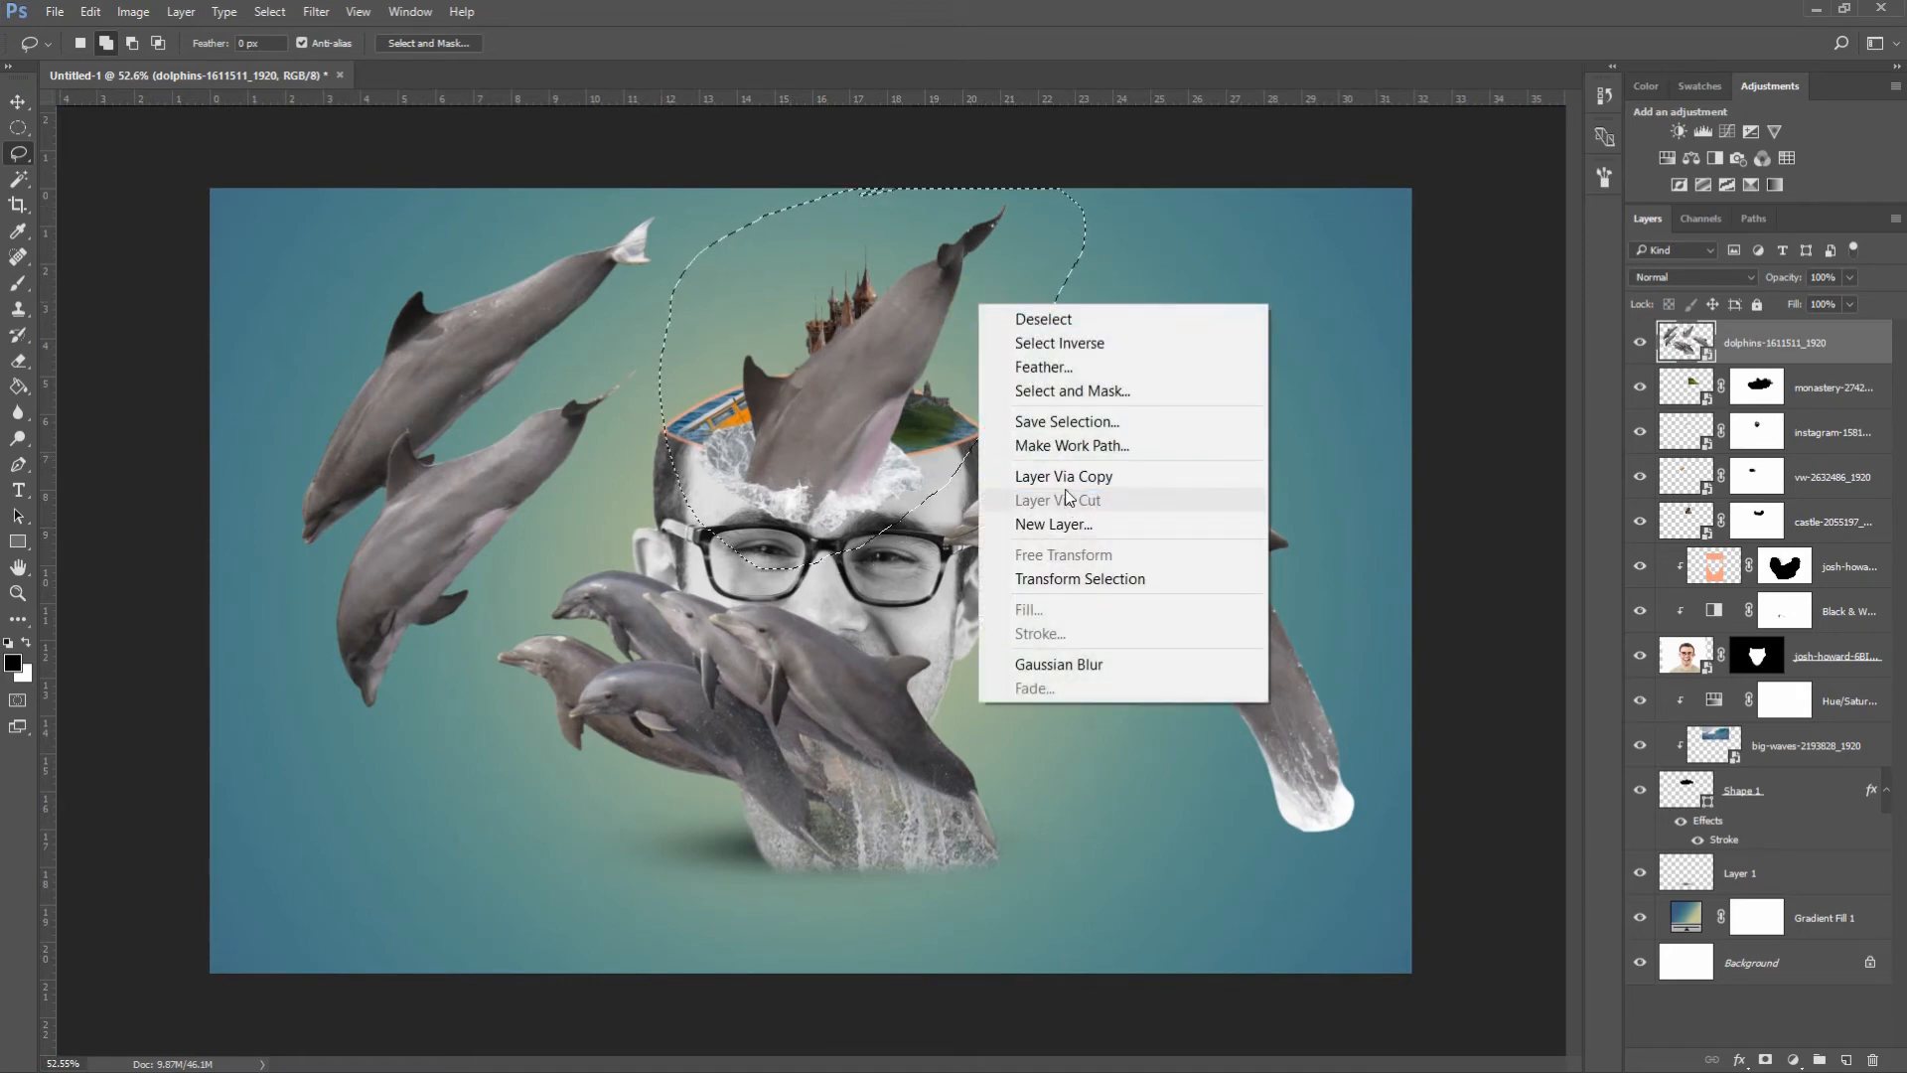
{"action": "left_click", "coordinate": [1069, 481]}
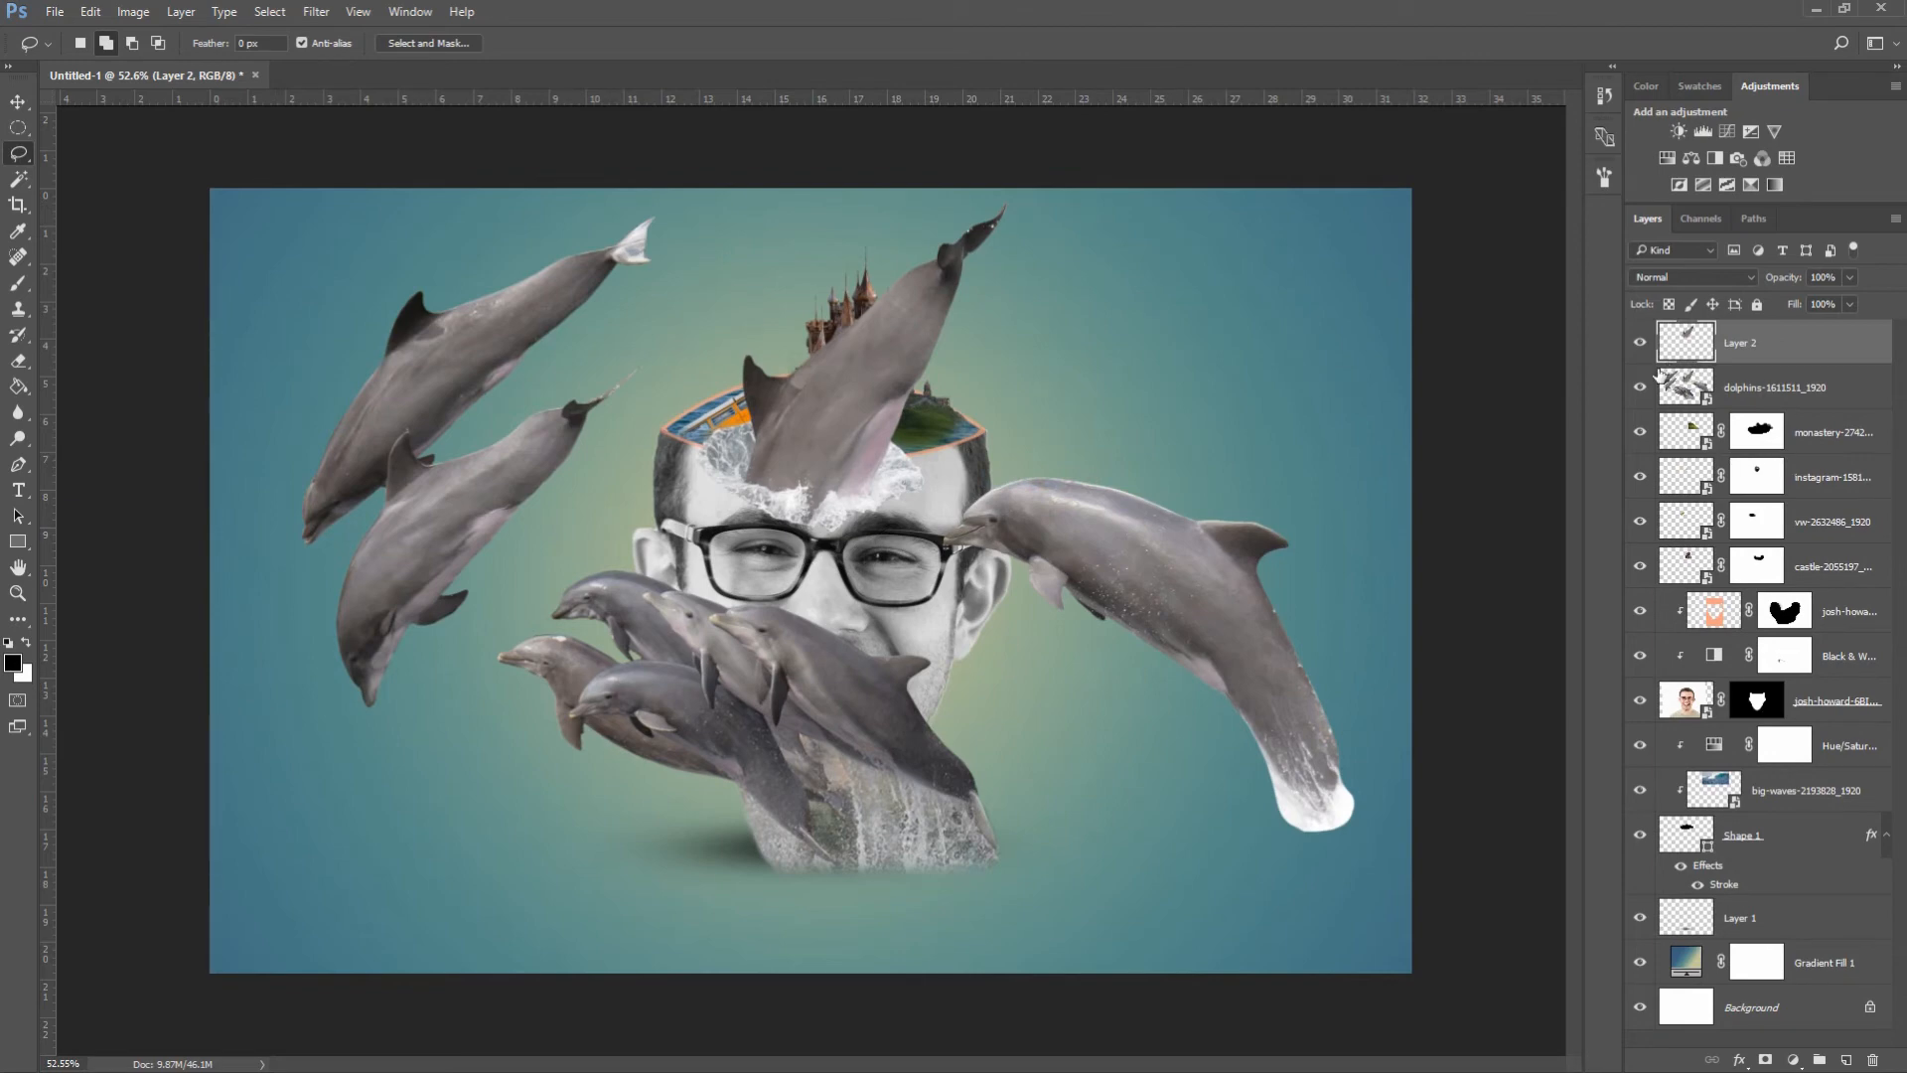
- Lasso the leaping dolphin beside the head, copy it from the dolphins-1611511_1920 layer to a new layer, and hide the dolphins layer
{"action": "left_click", "coordinate": [1798, 385]}
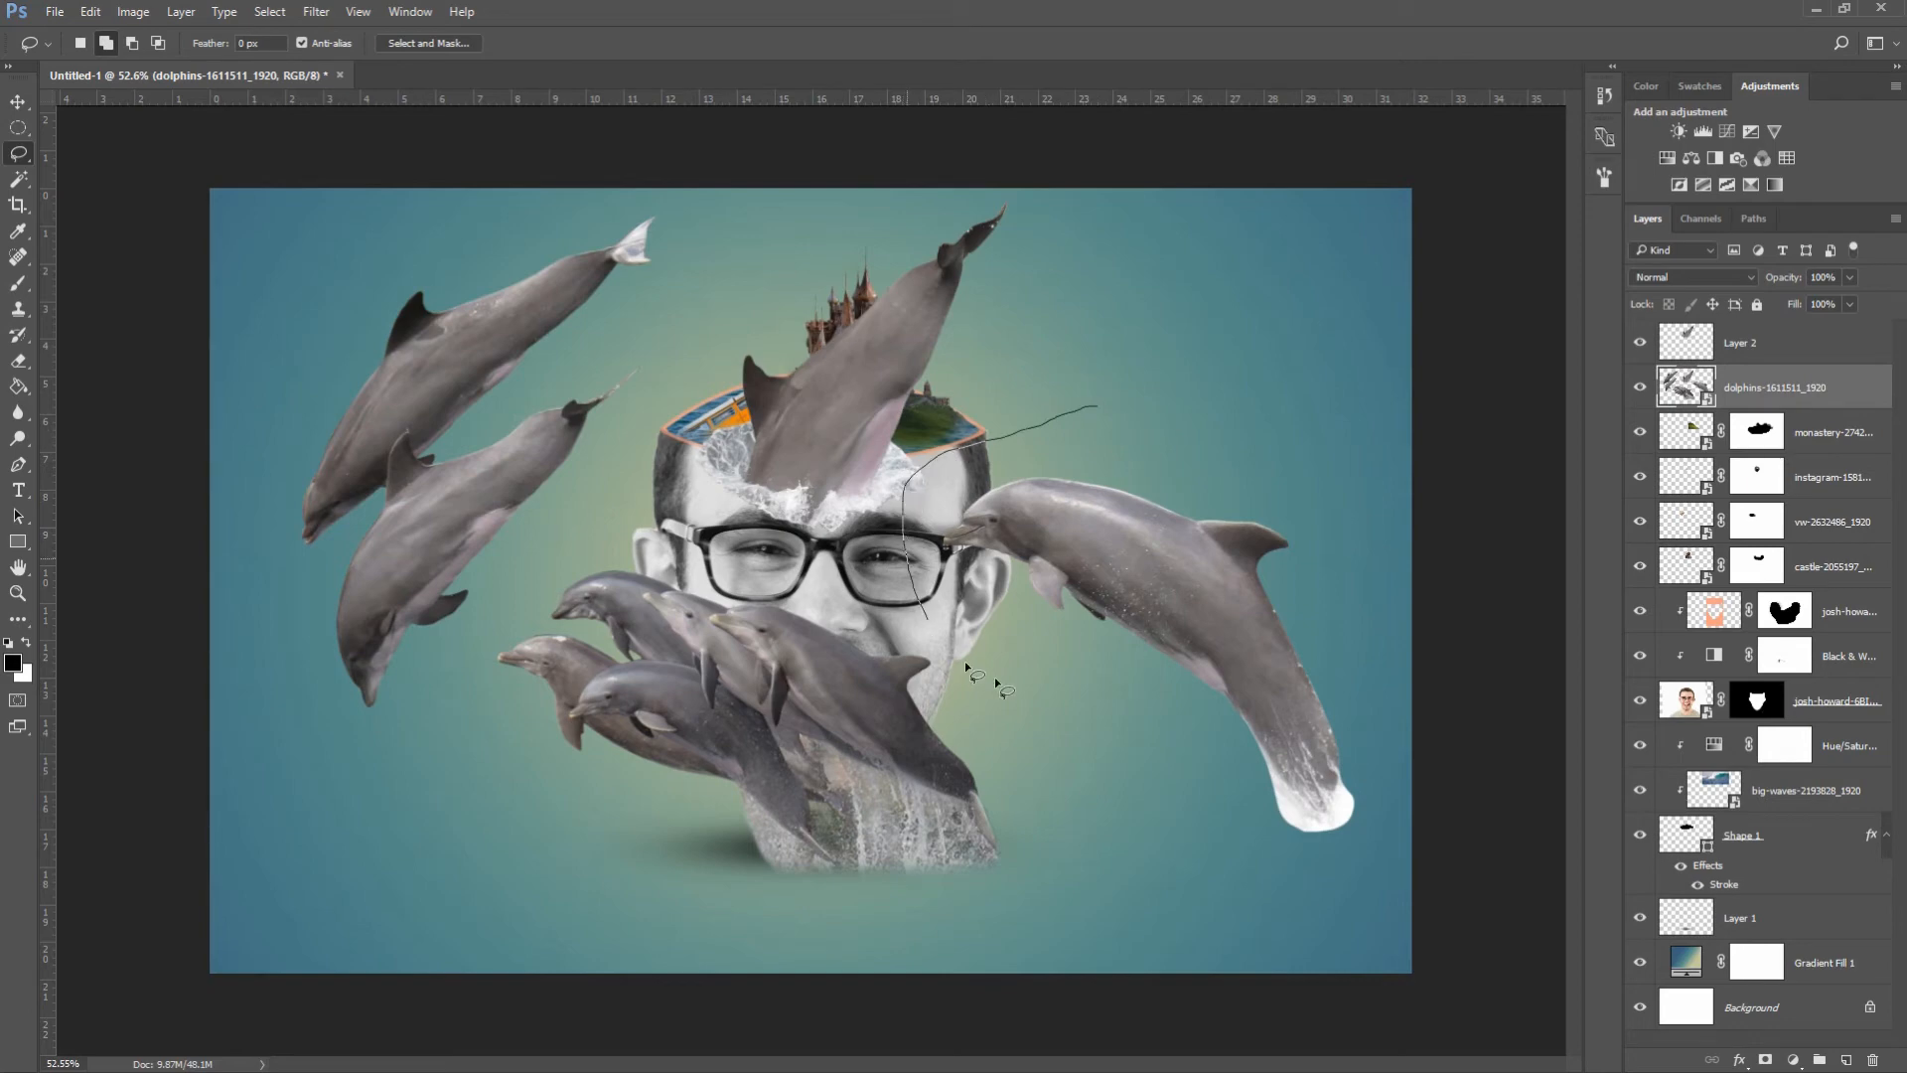
{"action": "mouse_move", "coordinate": [1234, 886]}
{"action": "left_mouse_down"}
{"action": "mouse_move", "coordinate": [1445, 601]}
{"action": "mouse_move", "coordinate": [1187, 417]}
{"action": "mouse_move", "coordinate": [1089, 409]}
{"action": "left_mouse_up"}
{"action": "right_click", "coordinate": [1147, 435]}
{"action": "left_click", "coordinate": [1269, 615]}
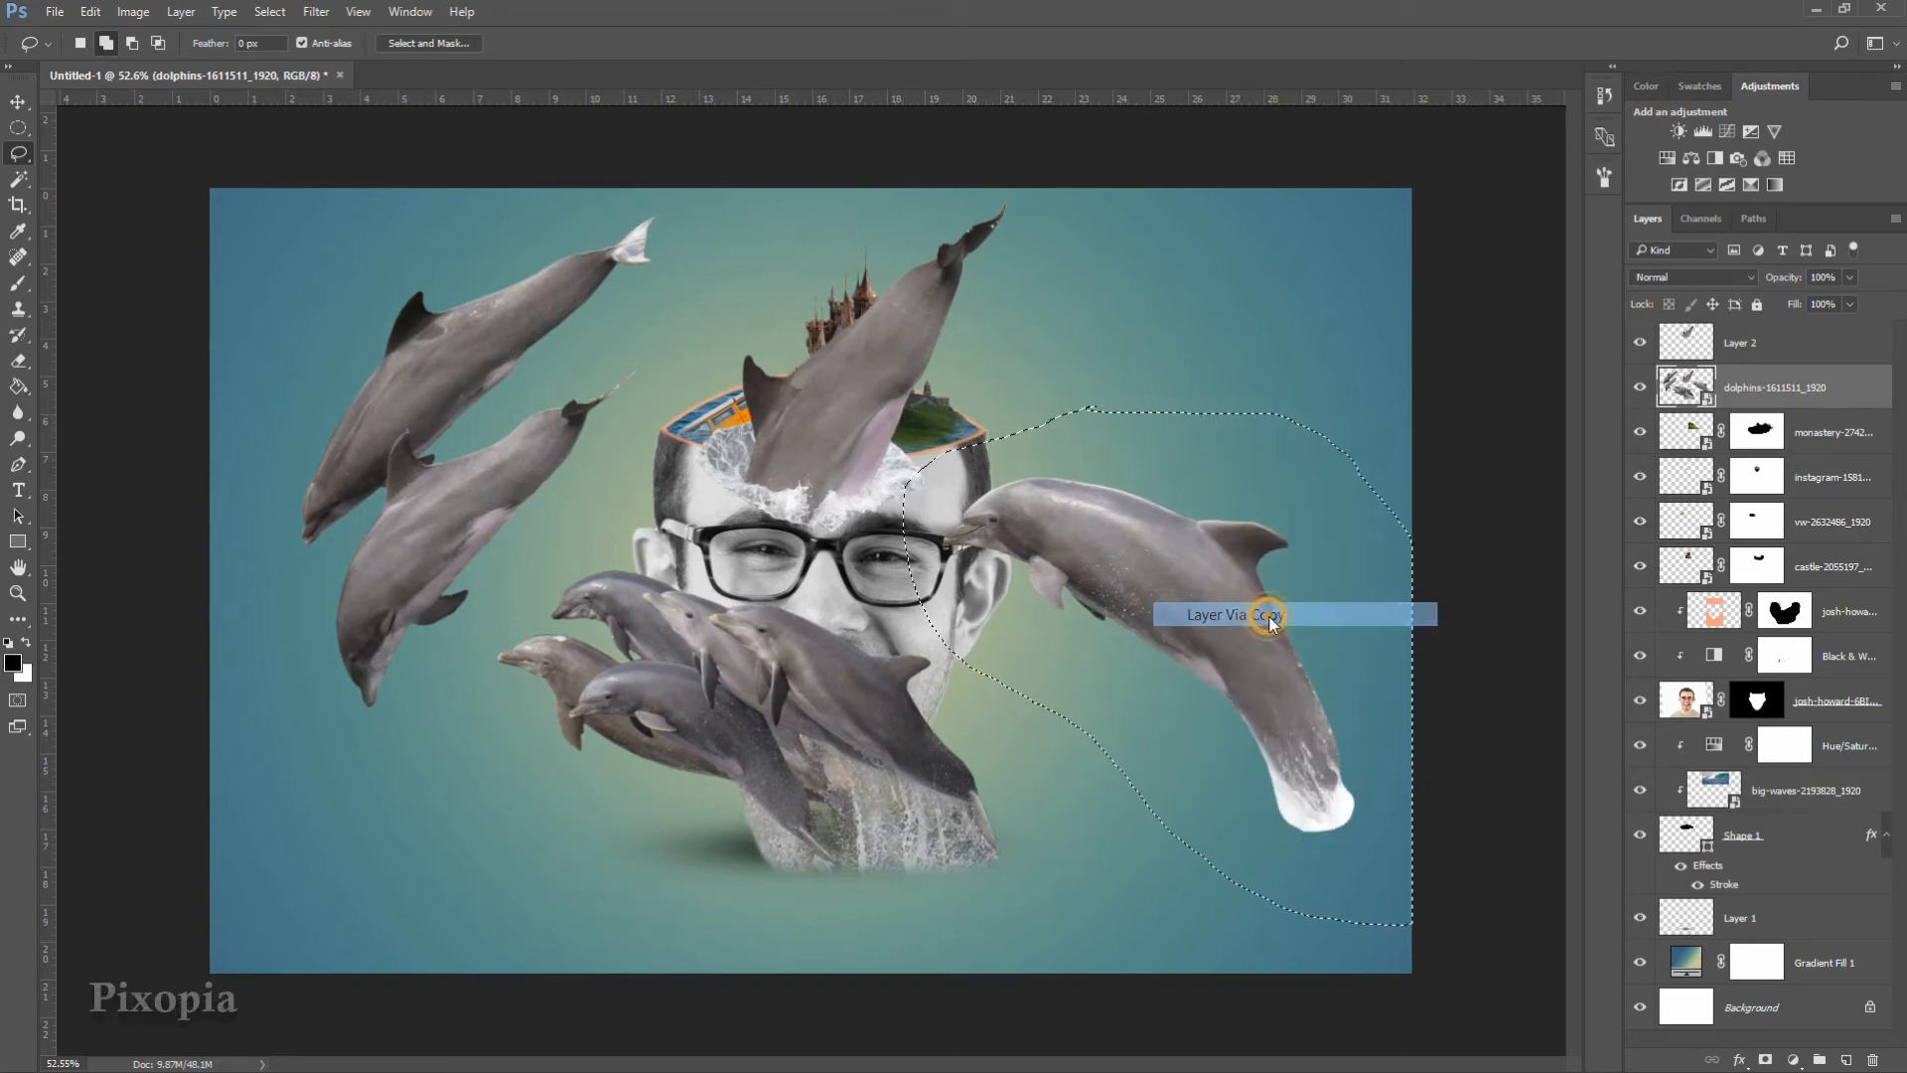
{"action": "left_click", "coordinate": [1639, 434]}
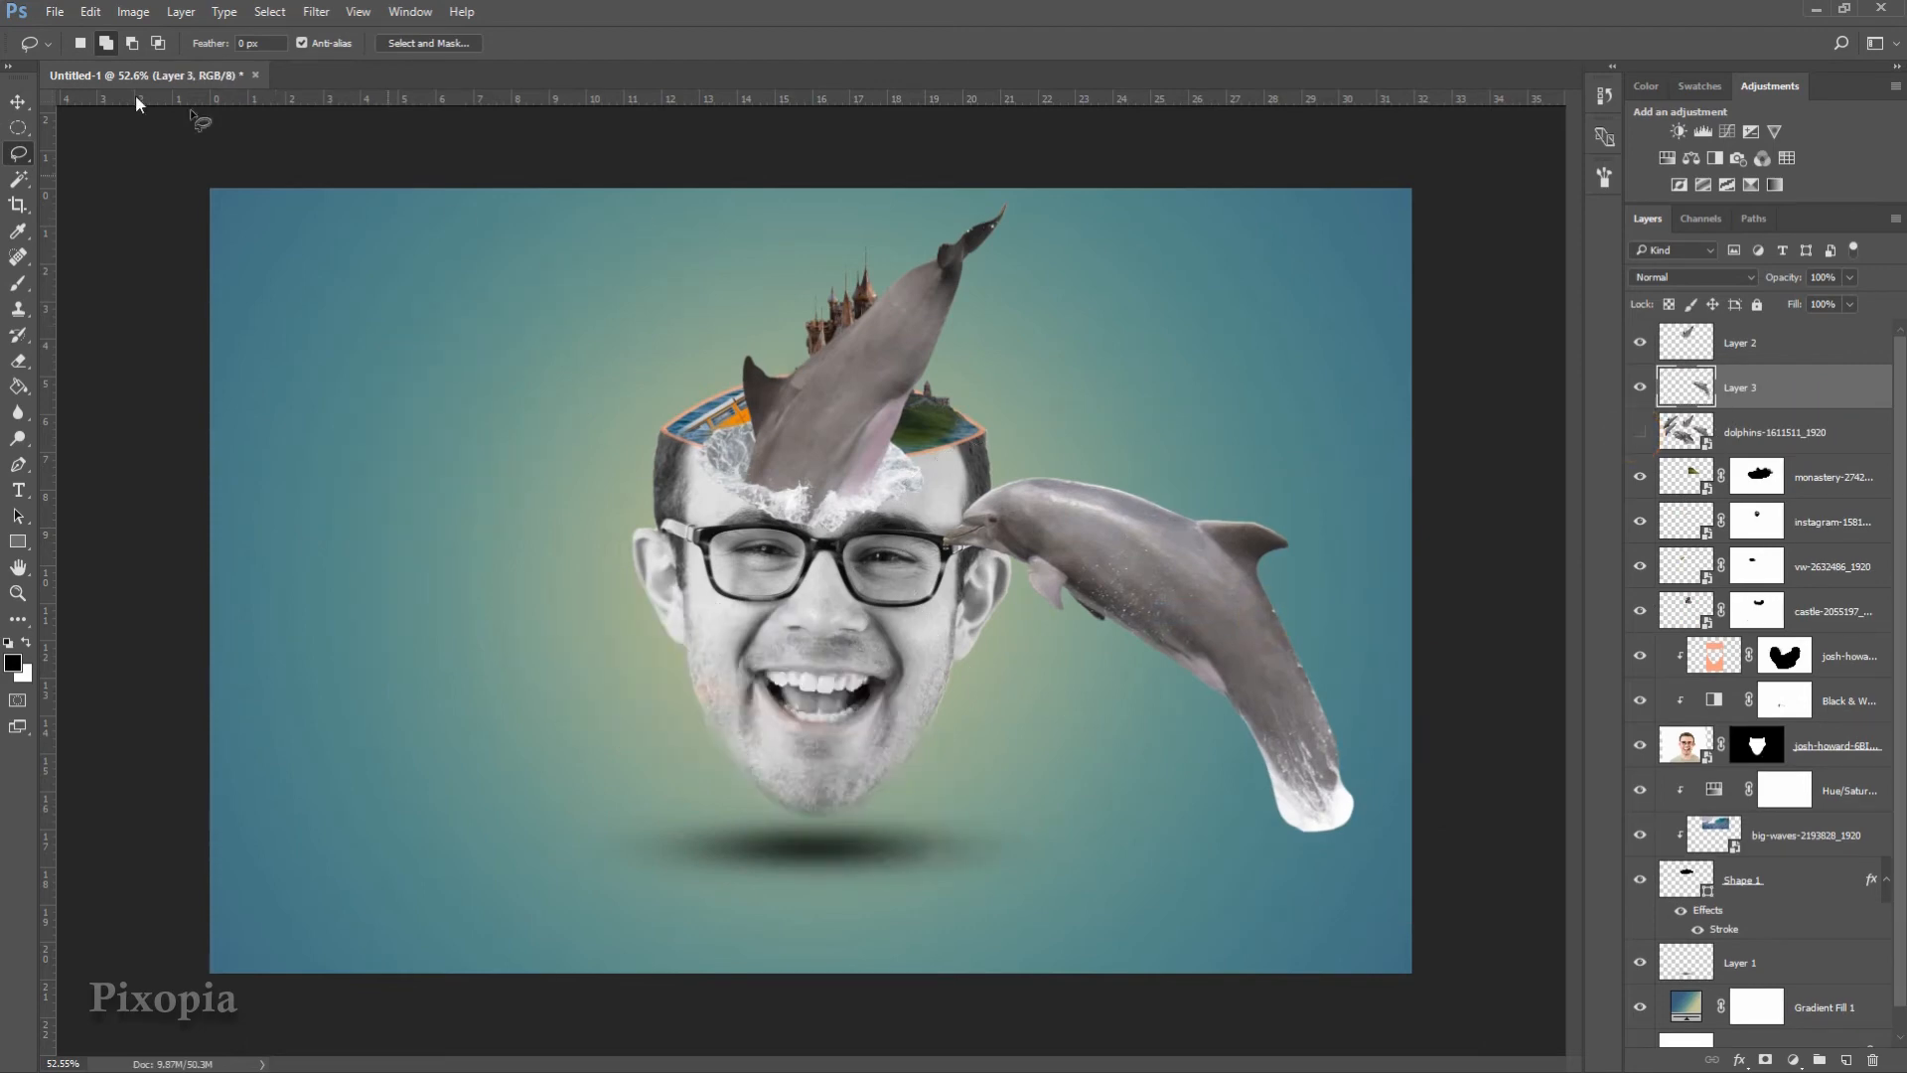
- Scale the diving dolphin on Layer 2 down to about 10% and place it in the water between the Instagram logo and the hill
{"action": "left_click", "coordinate": [17, 103]}
{"action": "left_click", "coordinate": [882, 322]}
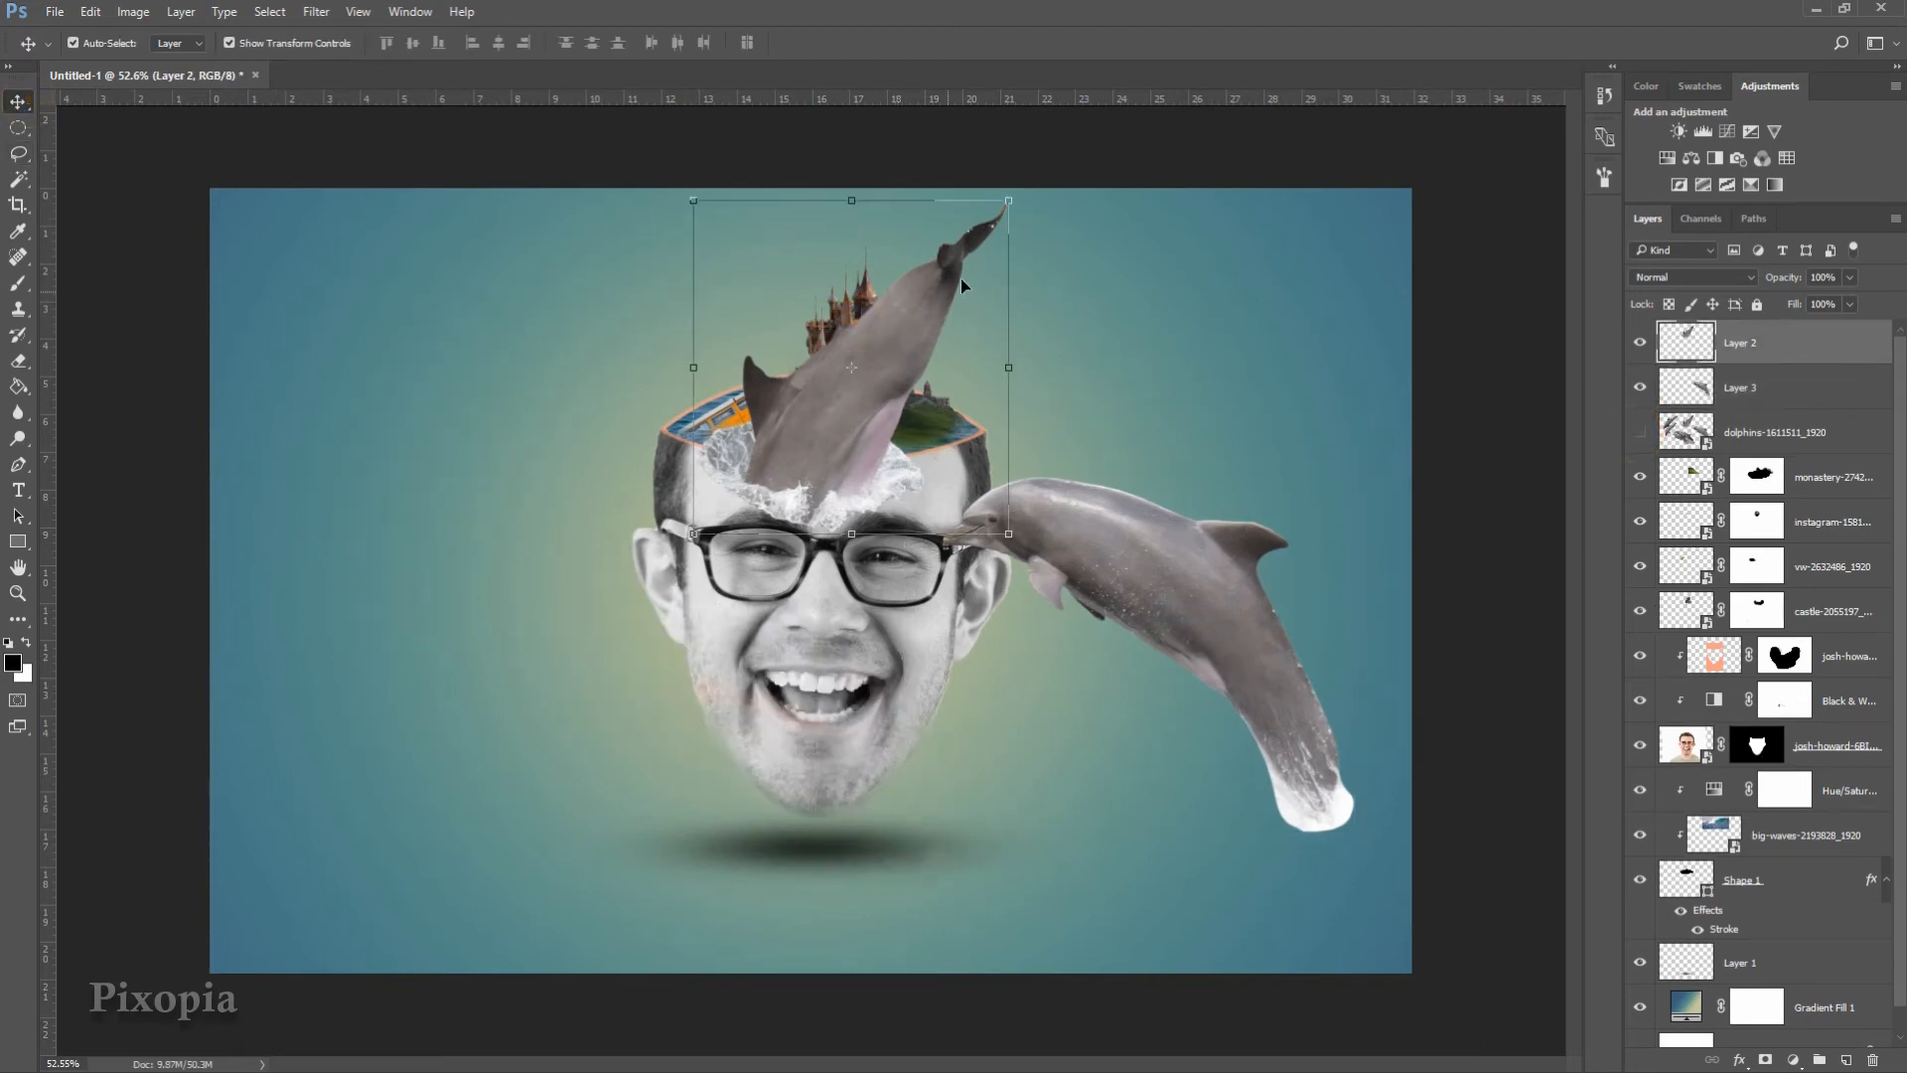
{"action": "scroll", "coordinate": [967, 281], "scroll_direction": "up", "scroll_amount": 2}
{"action": "left_click_drag", "start_coordinate": [1050, 119], "coordinate": [901, 280]}
{"action": "scroll", "coordinate": [875, 286], "scroll_direction": "up", "scroll_amount": 2}
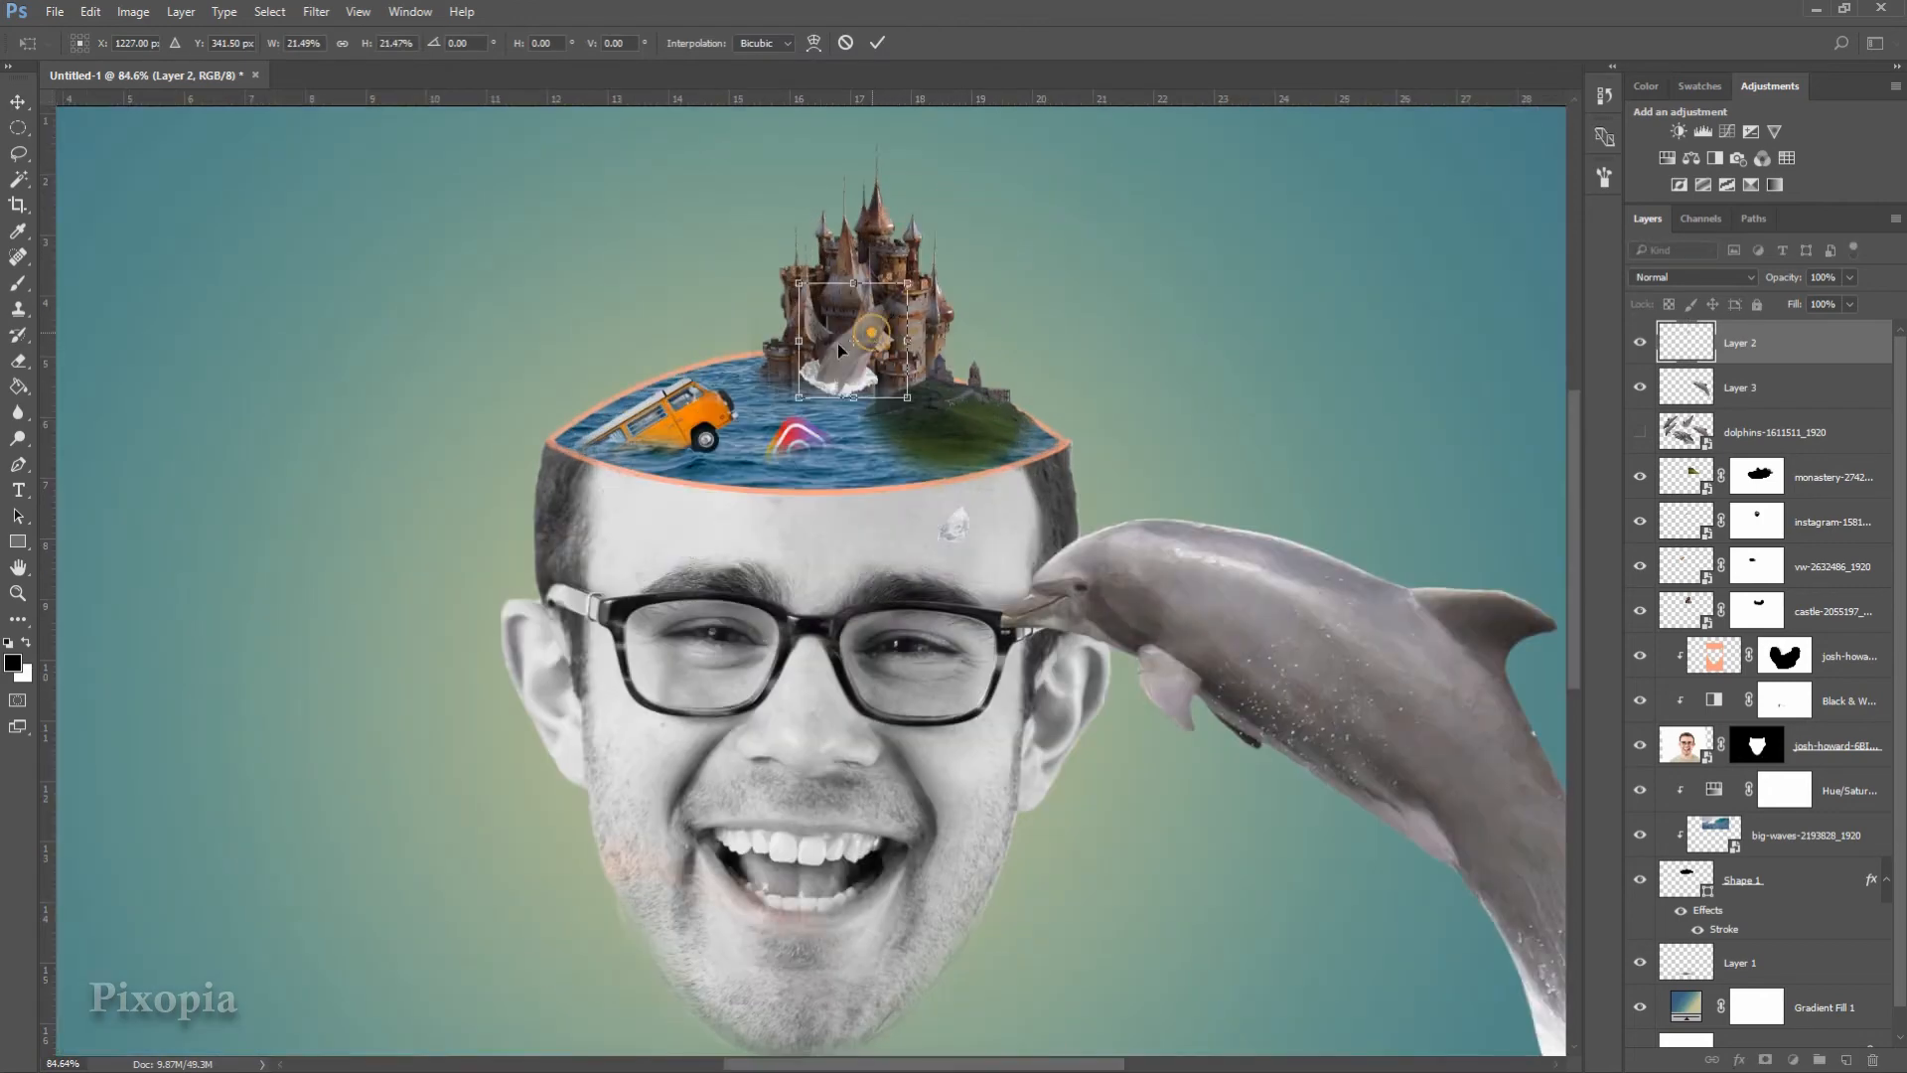
{"action": "left_click_drag", "start_coordinate": [837, 342], "coordinate": [879, 432]}
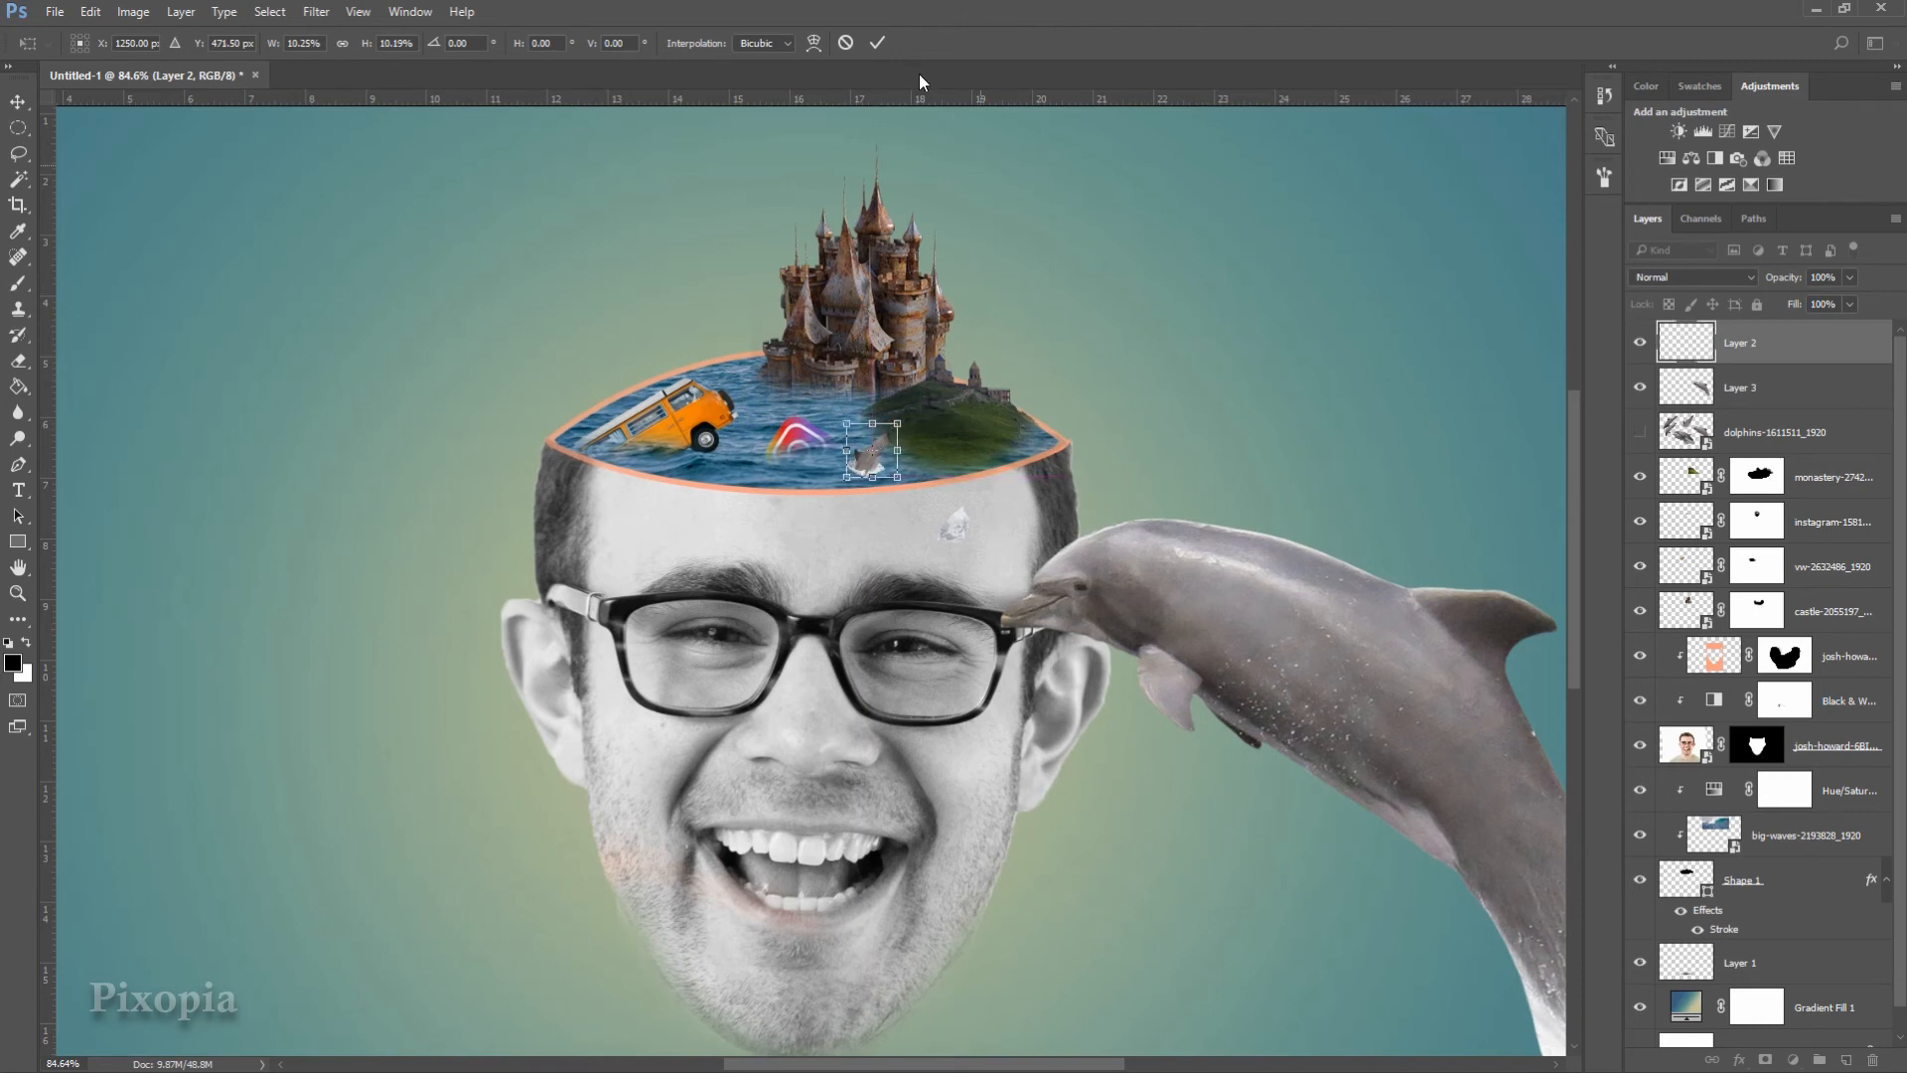
{"action": "left_click", "coordinate": [877, 43]}
- Shrink the leaping dolphin on Layer 3 and flip it horizontally so it faces away from the head
{"action": "left_click", "coordinate": [1212, 581]}
{"action": "left_click", "coordinate": [1307, 625]}
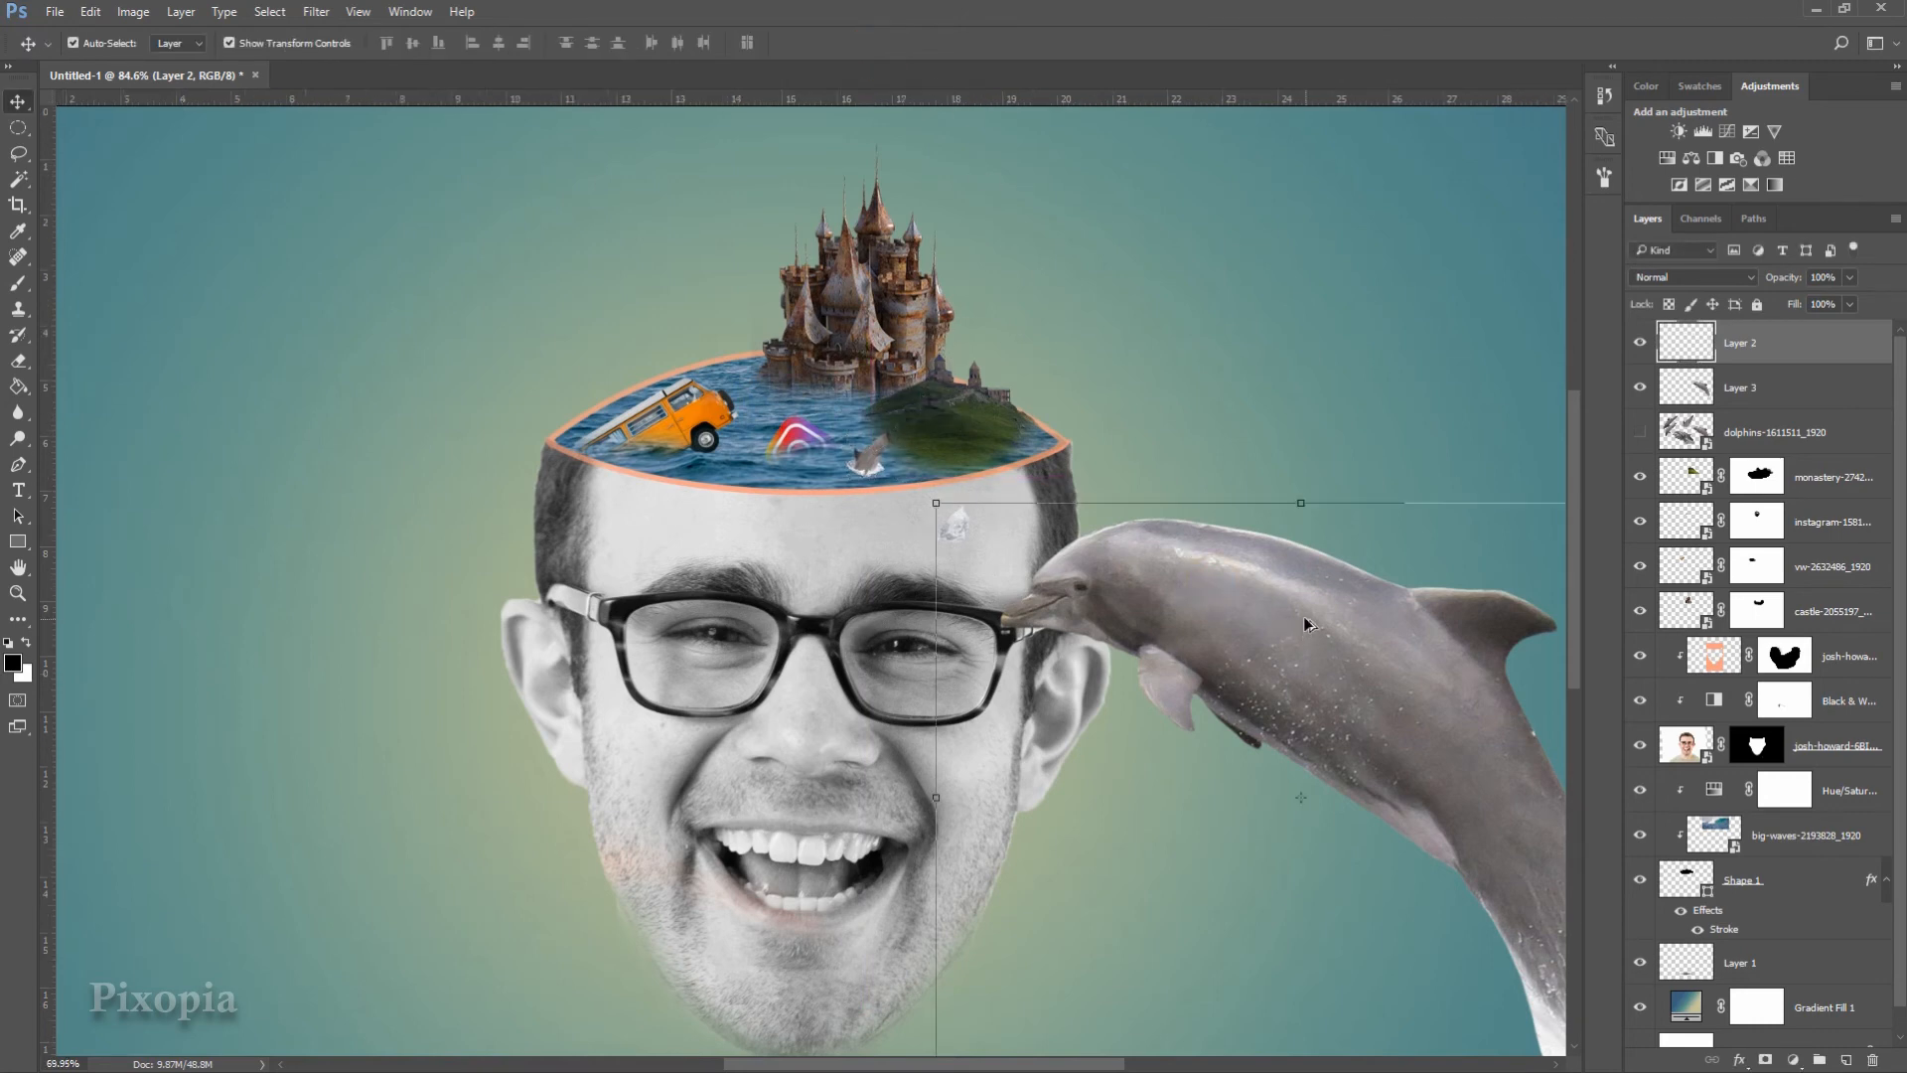
{"action": "scroll", "coordinate": [1305, 620], "scroll_direction": "down", "scroll_amount": 3}
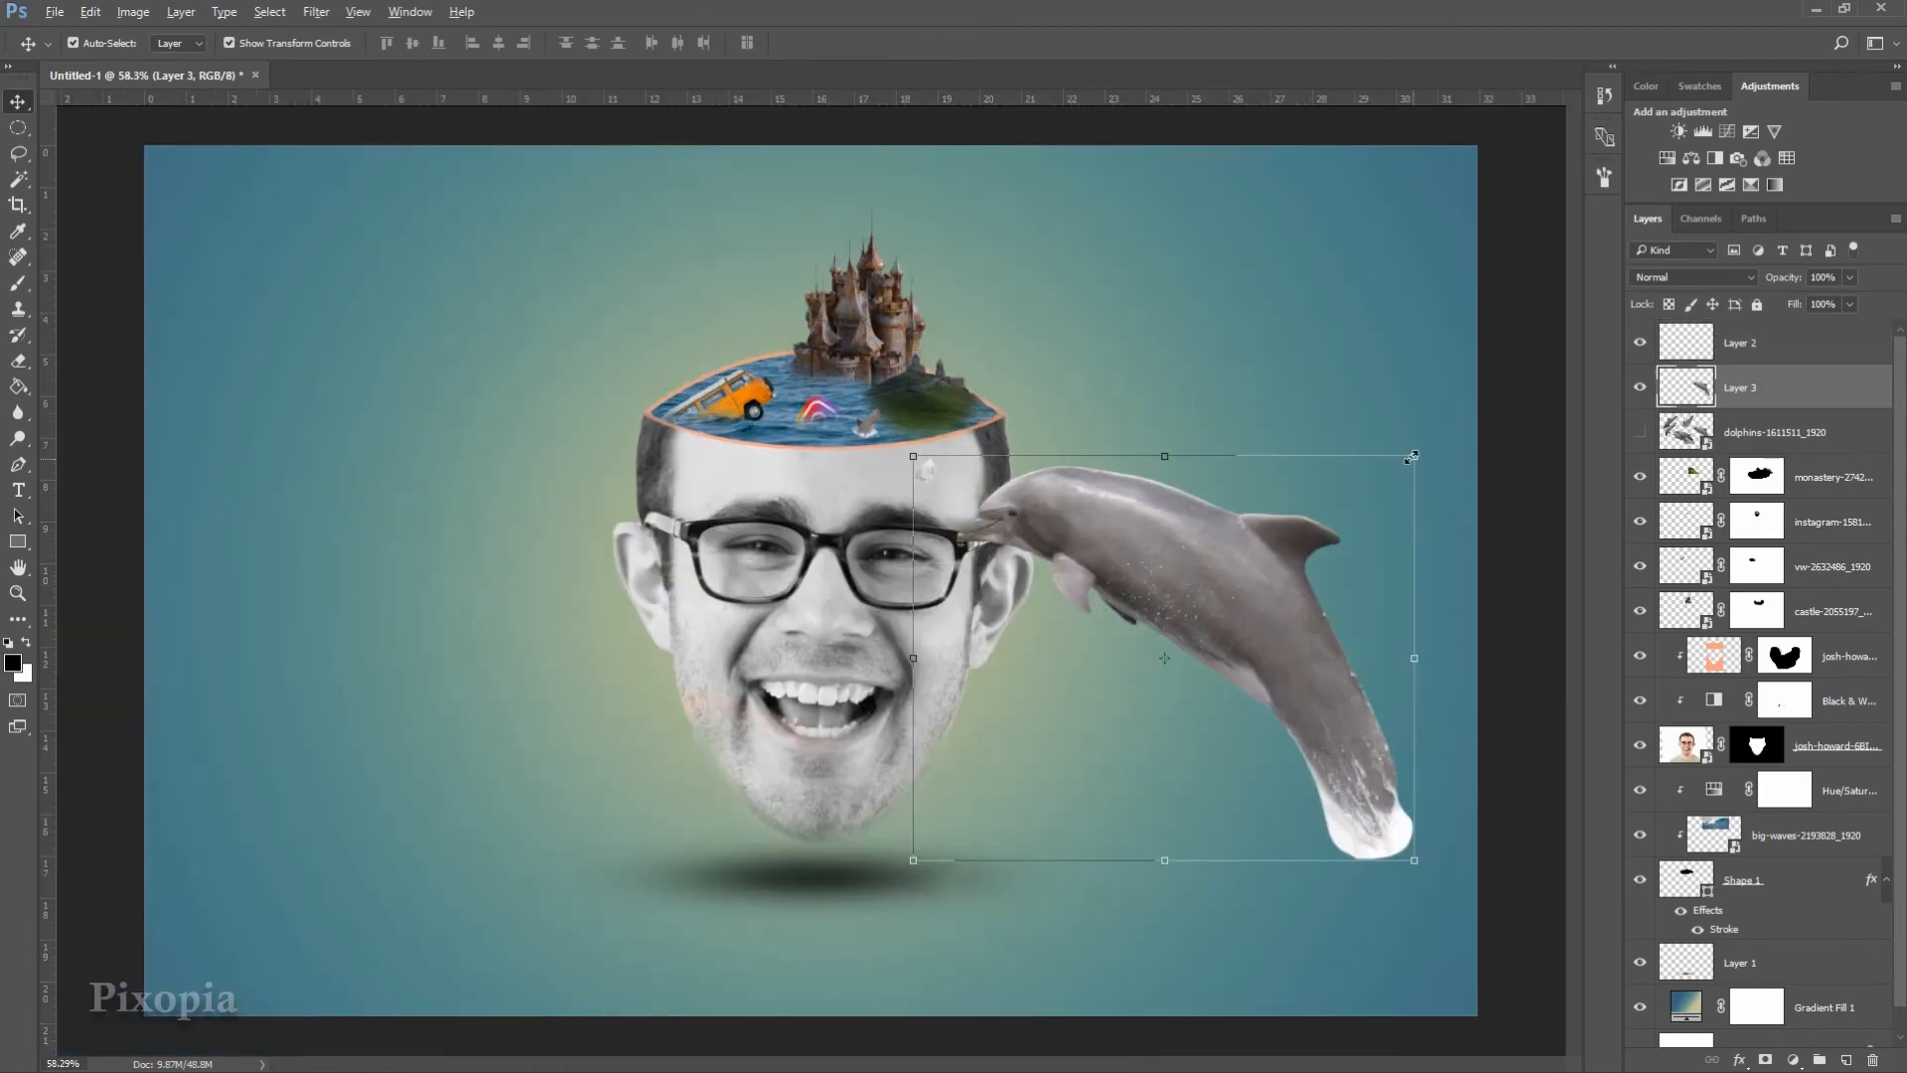
{"action": "left_click_drag", "start_coordinate": [1410, 457], "coordinate": [1388, 477]}
{"action": "right_click", "coordinate": [1418, 555]}
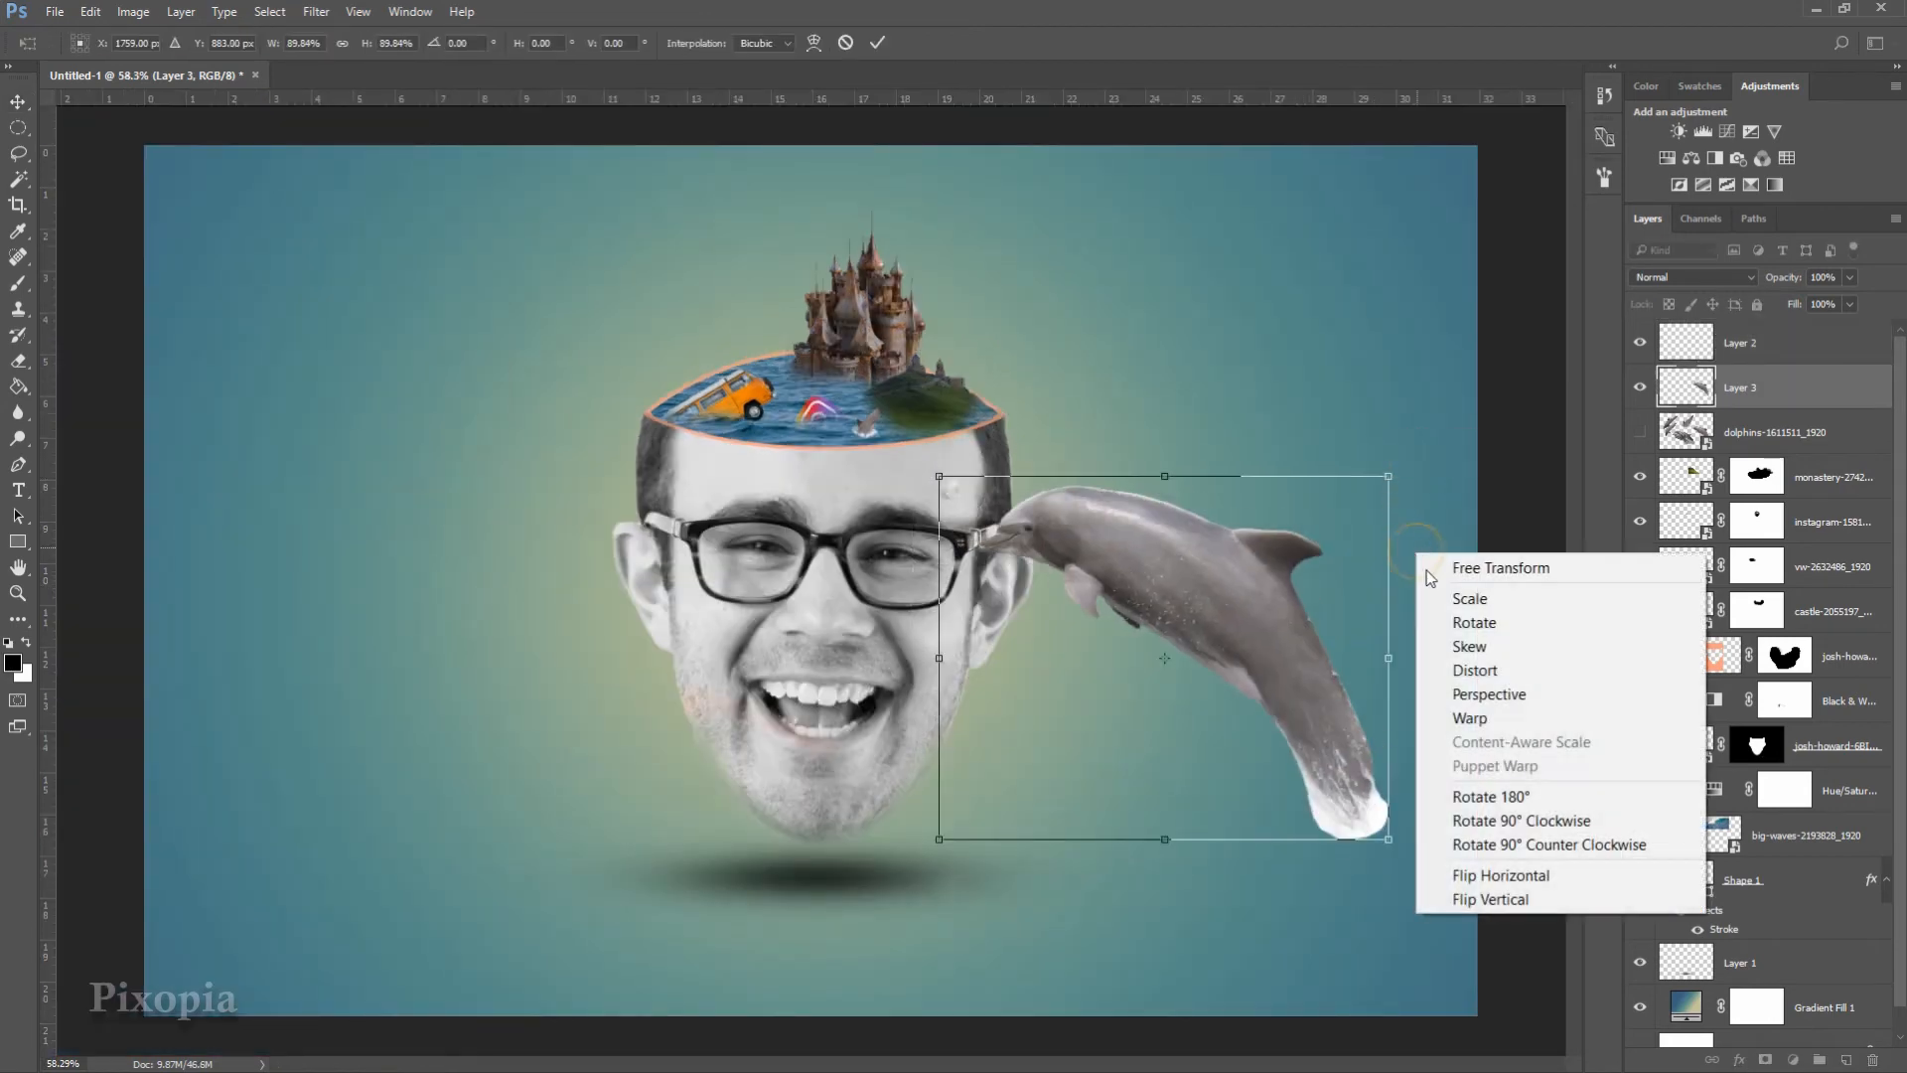
{"action": "left_click", "coordinate": [1500, 875]}
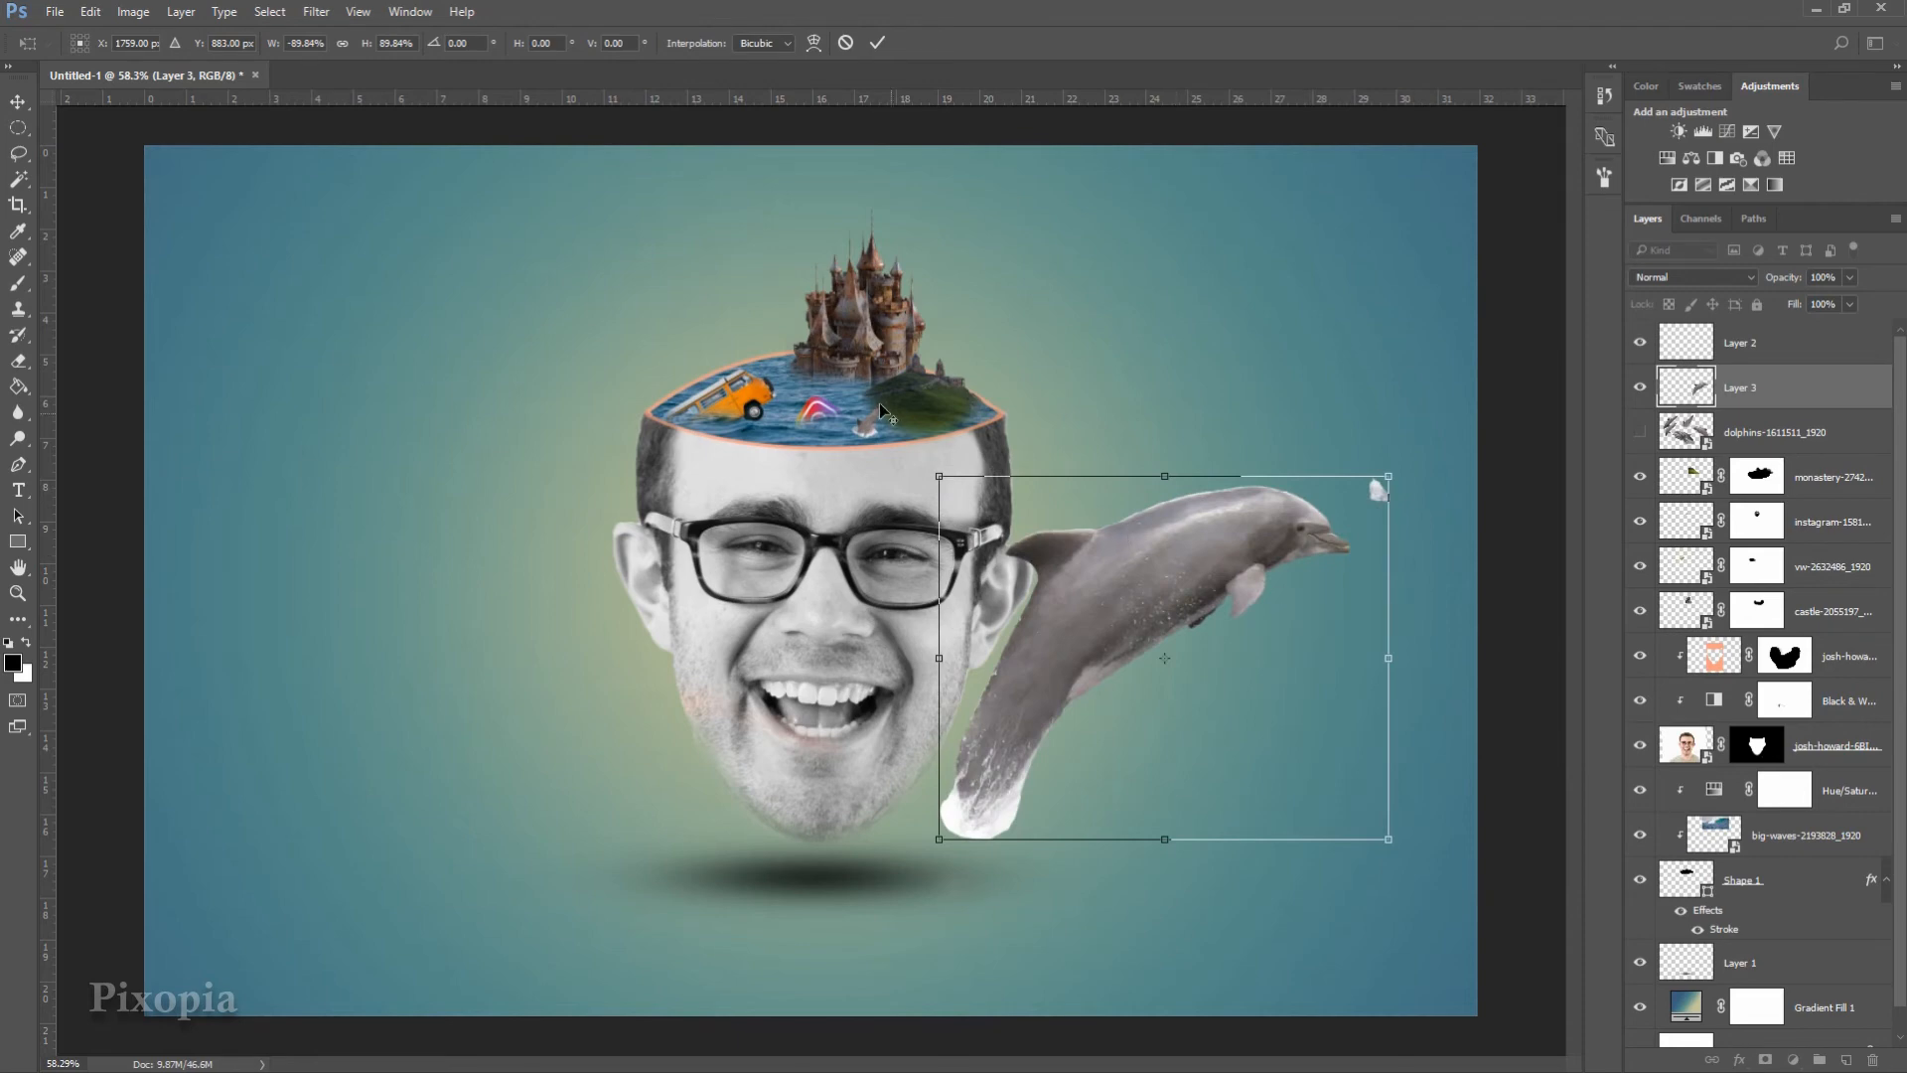
{"action": "scroll", "coordinate": [879, 402], "scroll_direction": "up", "scroll_amount": 2}
{"action": "left_click_drag", "start_coordinate": [1557, 502], "coordinate": [1416, 619]}
{"action": "key", "text": "Return"}
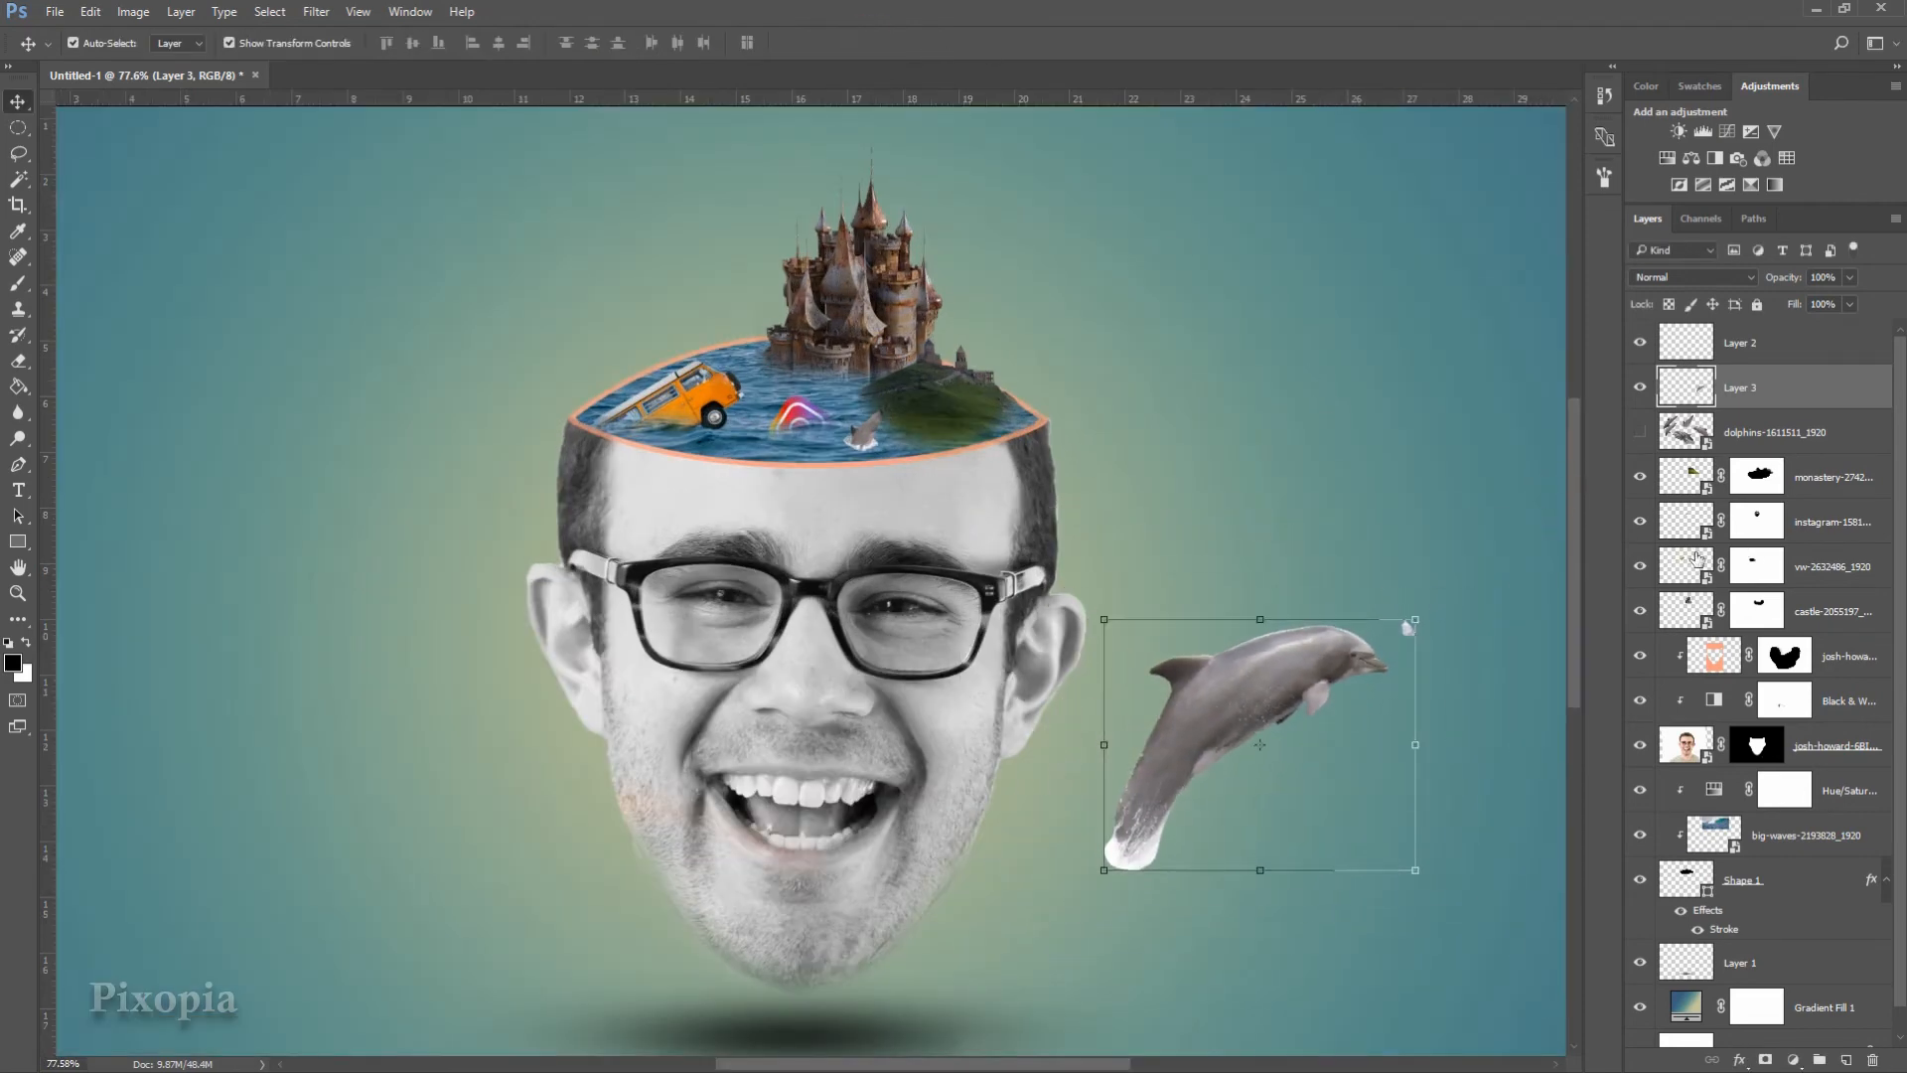
- Add a mask to Layer 3 and paint out the stray splash near the leaping dolphin's snout
{"action": "left_click", "coordinate": [1765, 1060]}
{"action": "key", "text": "b"}
- Scale the leaping dolphin to about 32%, rotate it about 17.5°, place it in the water below the hill, and blend its tail with the mask
{"action": "key", "text": "v"}
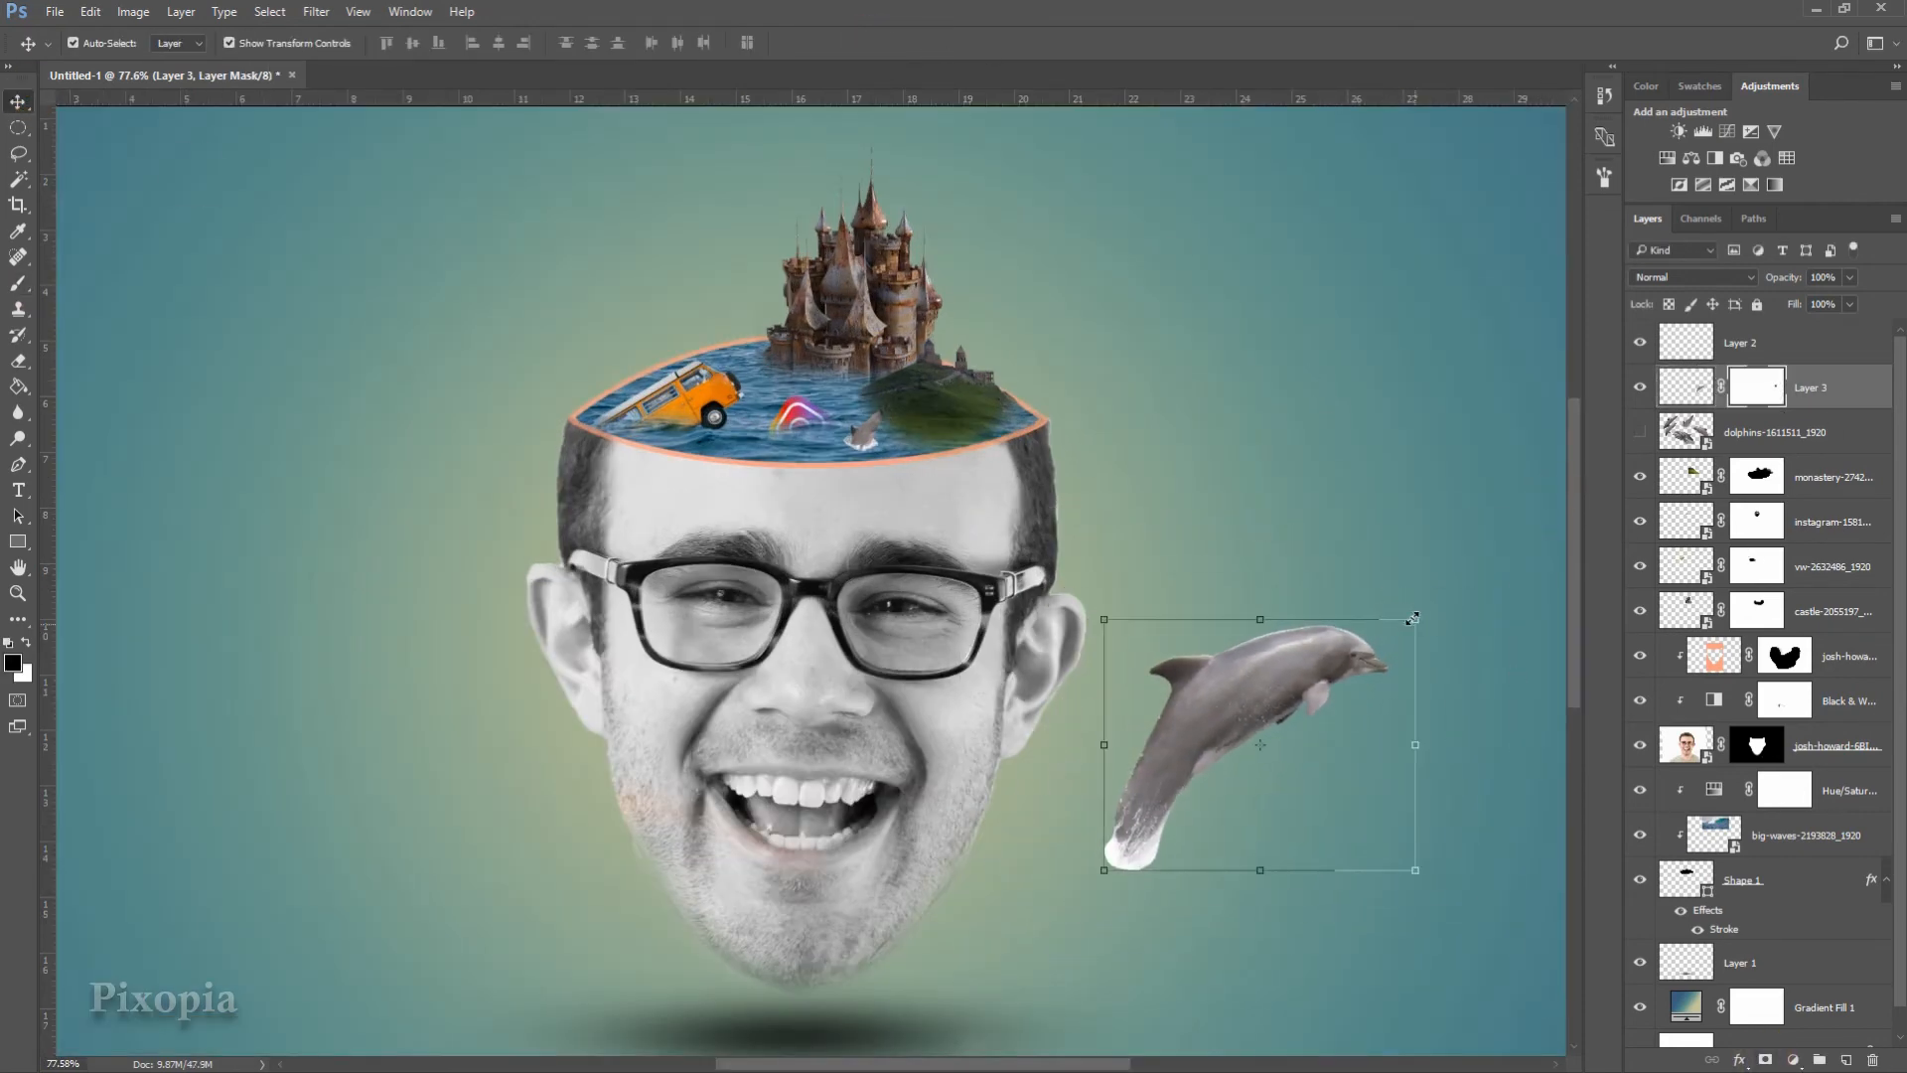
{"action": "left_click_drag", "start_coordinate": [1413, 618], "coordinate": [964, 429]}
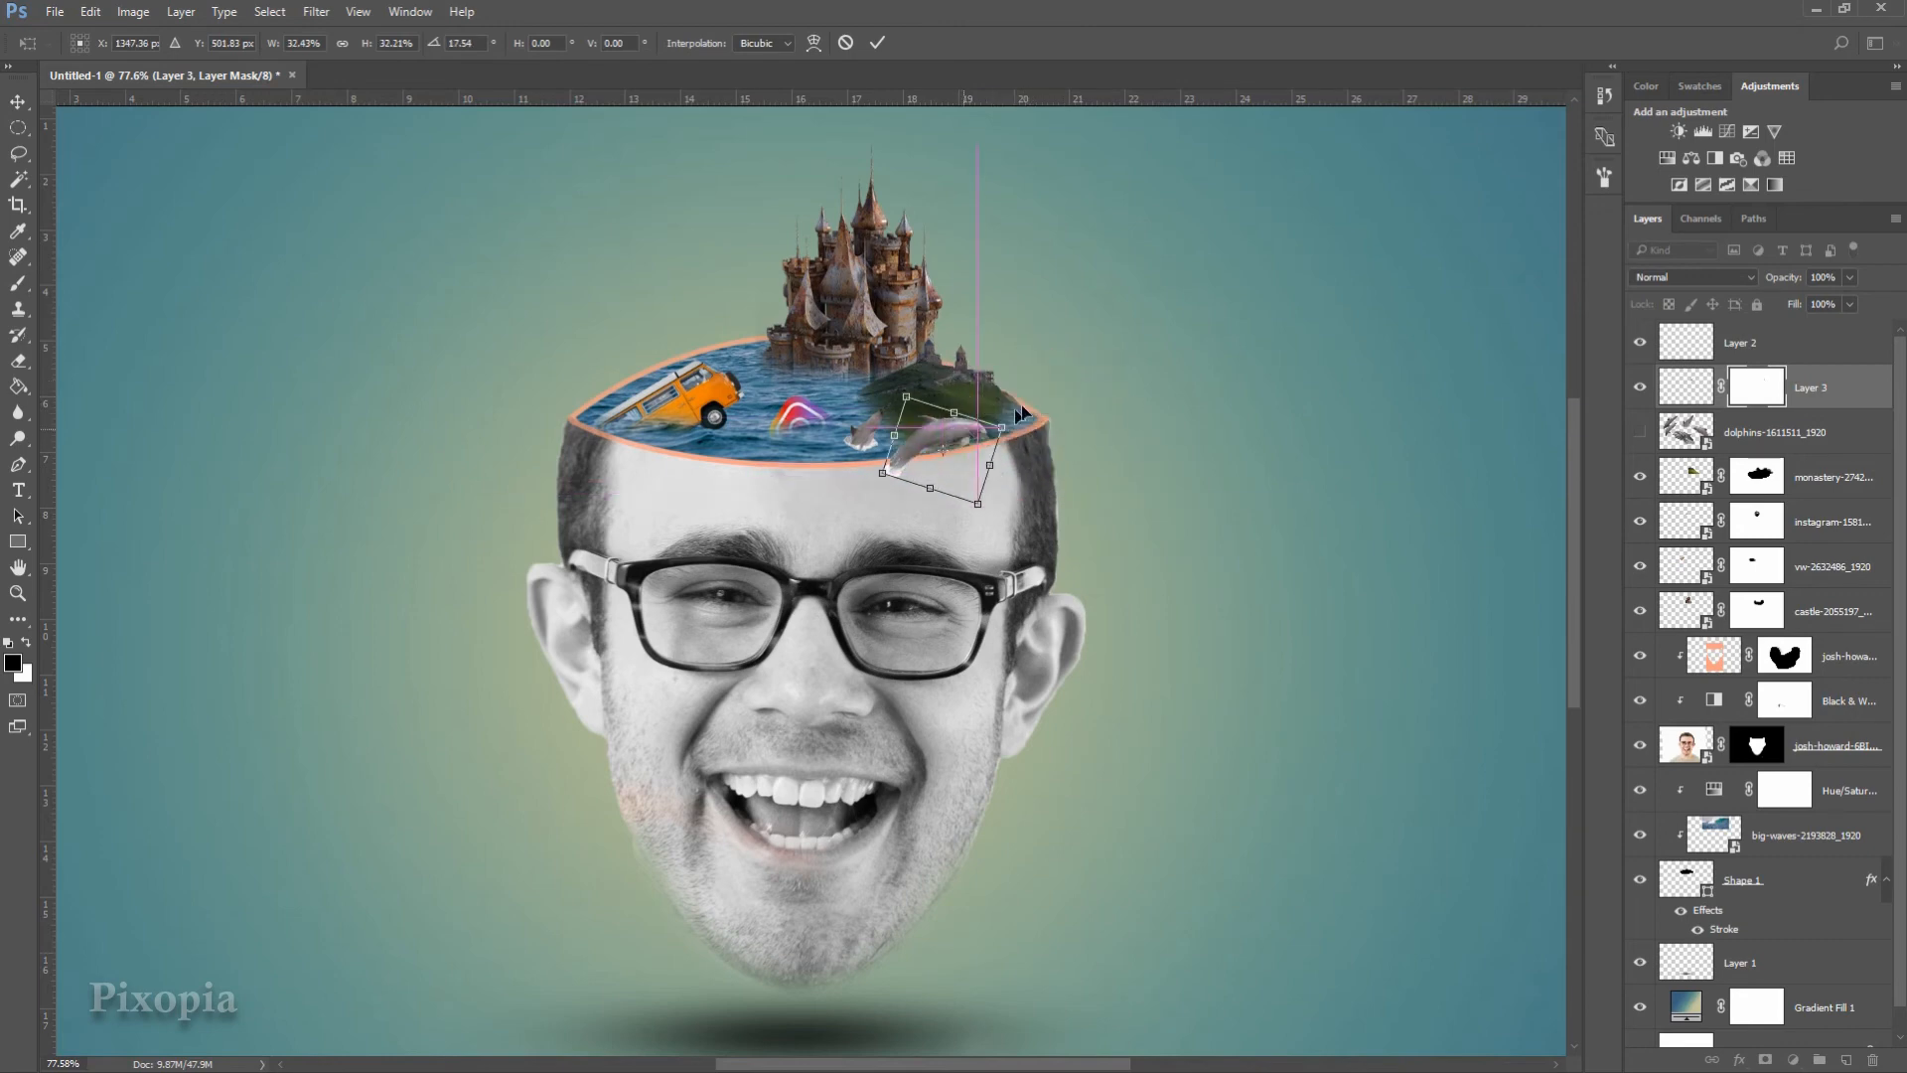
{"action": "key", "text": "b"}
{"action": "left_click", "coordinate": [924, 389]}
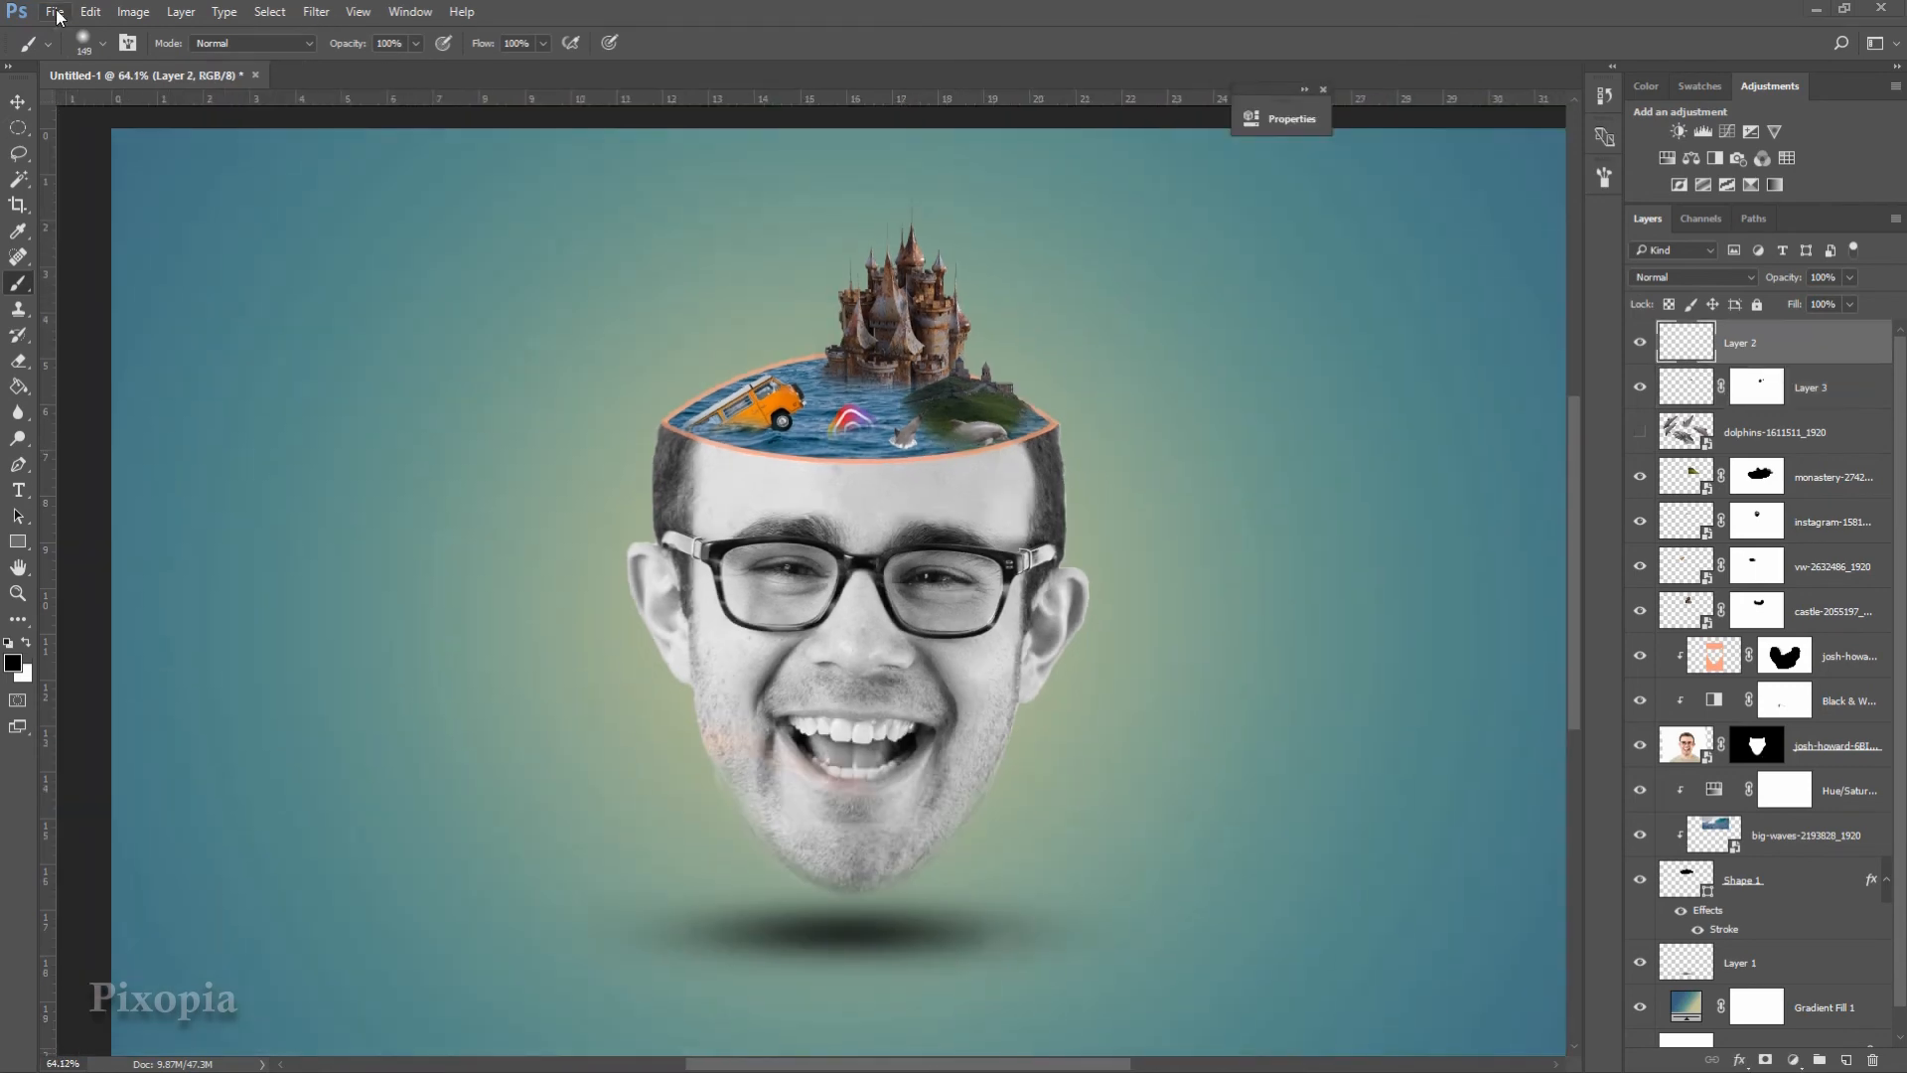
- Place the 6-2-waterfall-free-png-image file as an embedded object, scaled to about 18% and falling from the sea's front rim past the glasses
{"action": "left_click", "coordinate": [55, 11]}
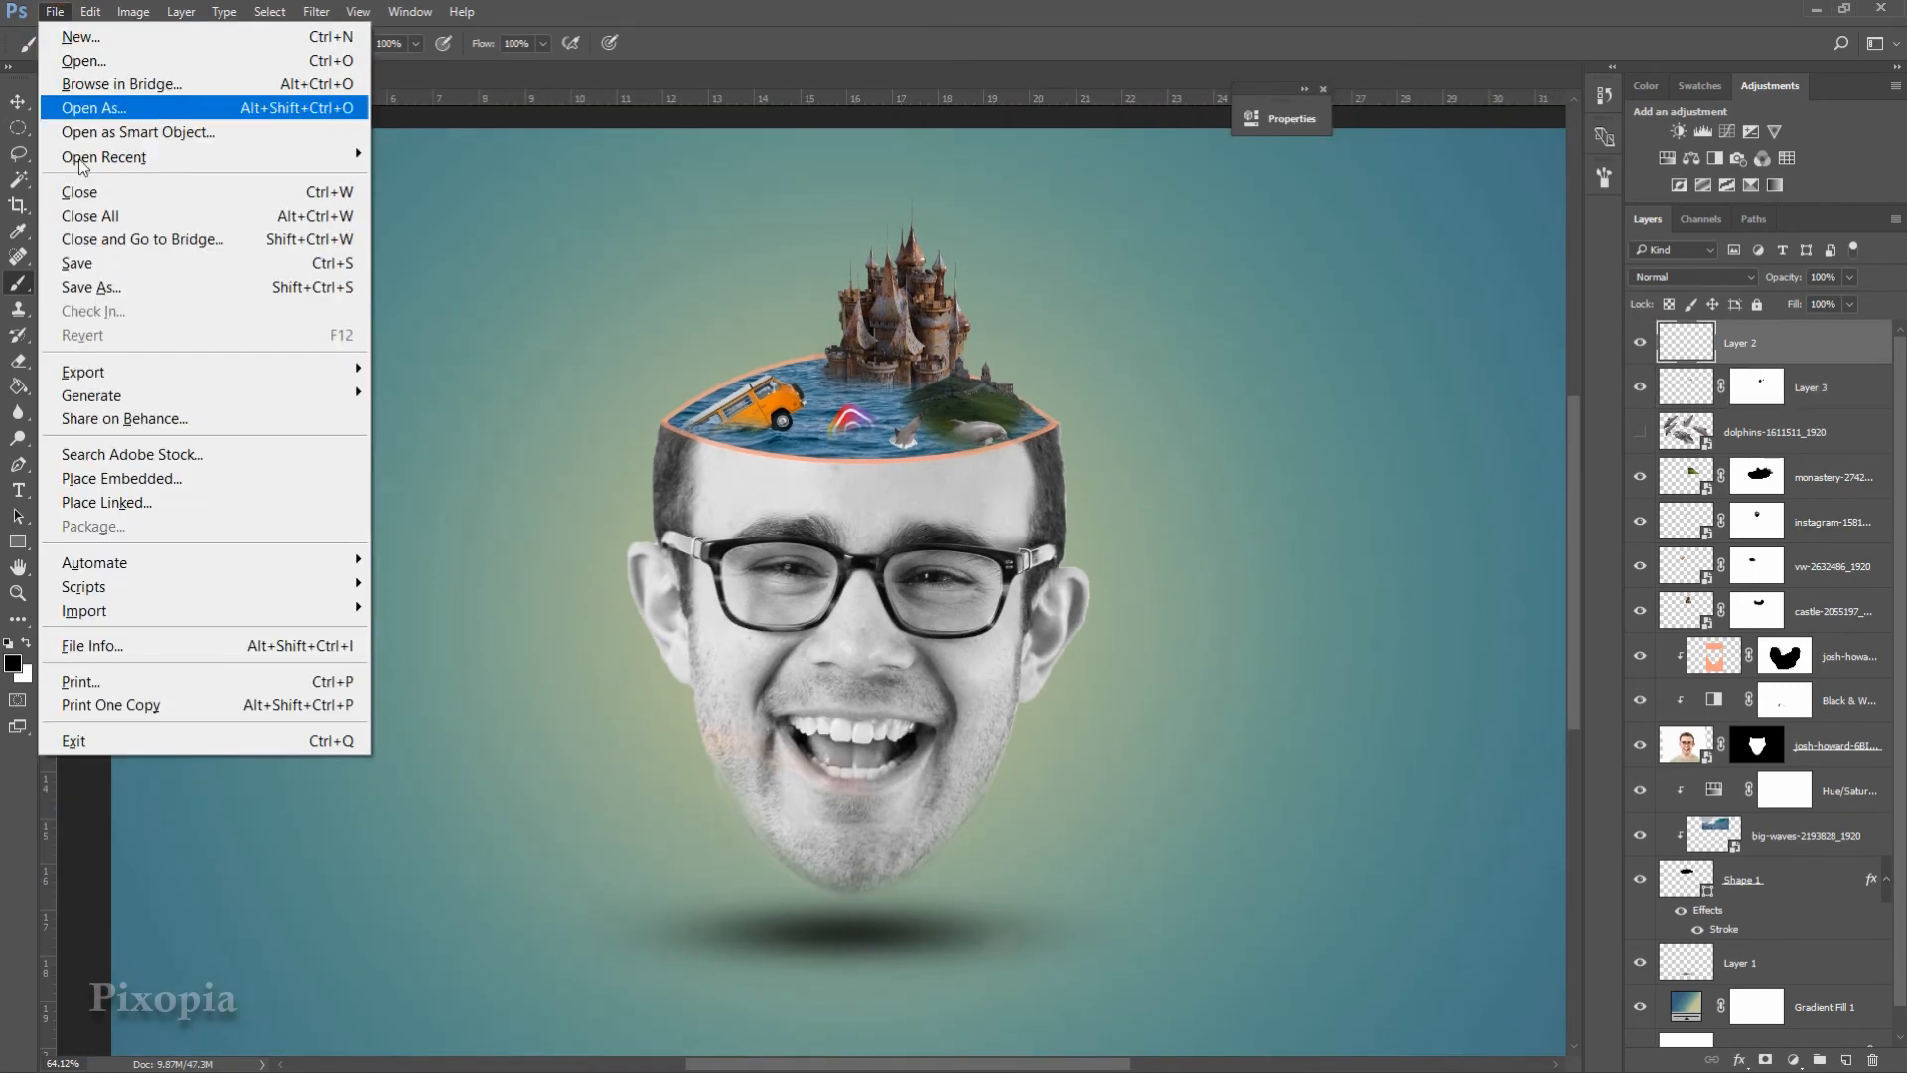
{"action": "left_click", "coordinate": [137, 478]}
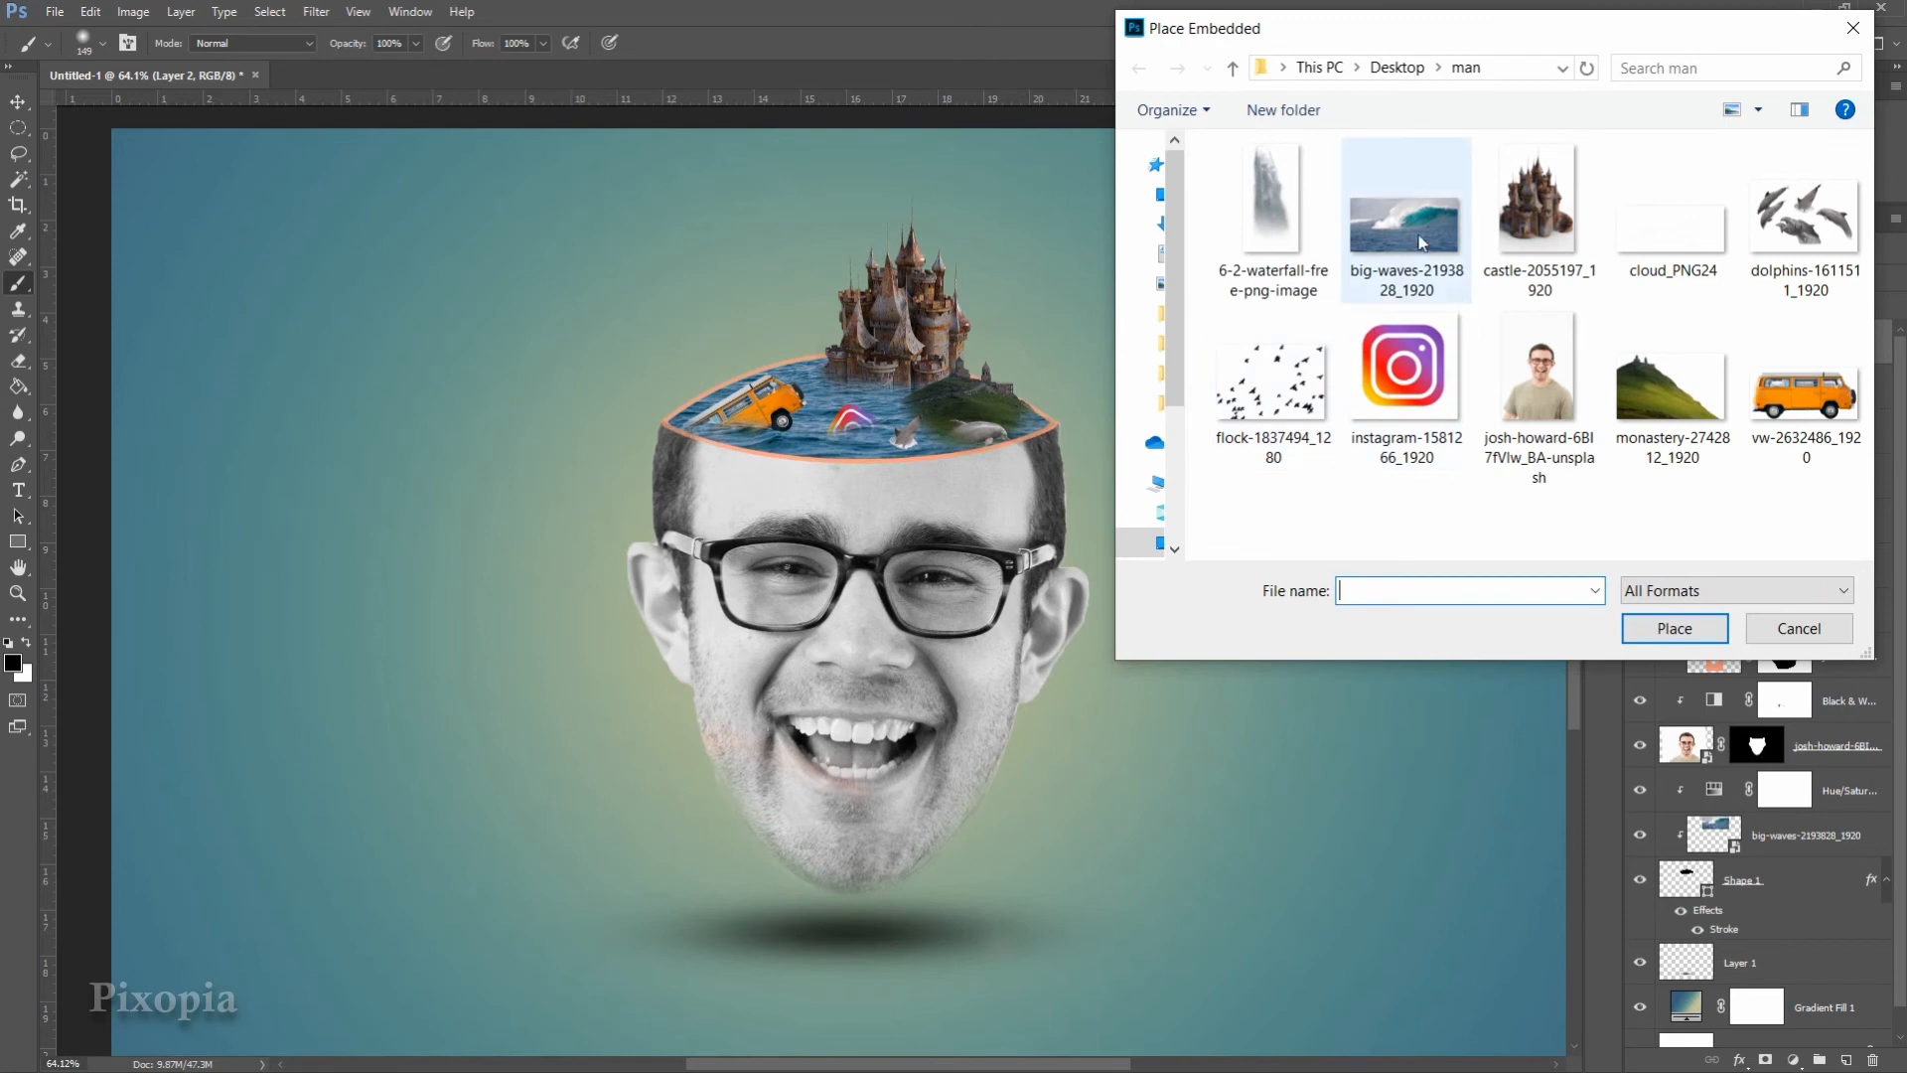
{"action": "left_click", "coordinate": [1265, 197]}
{"action": "left_click", "coordinate": [1651, 629]}
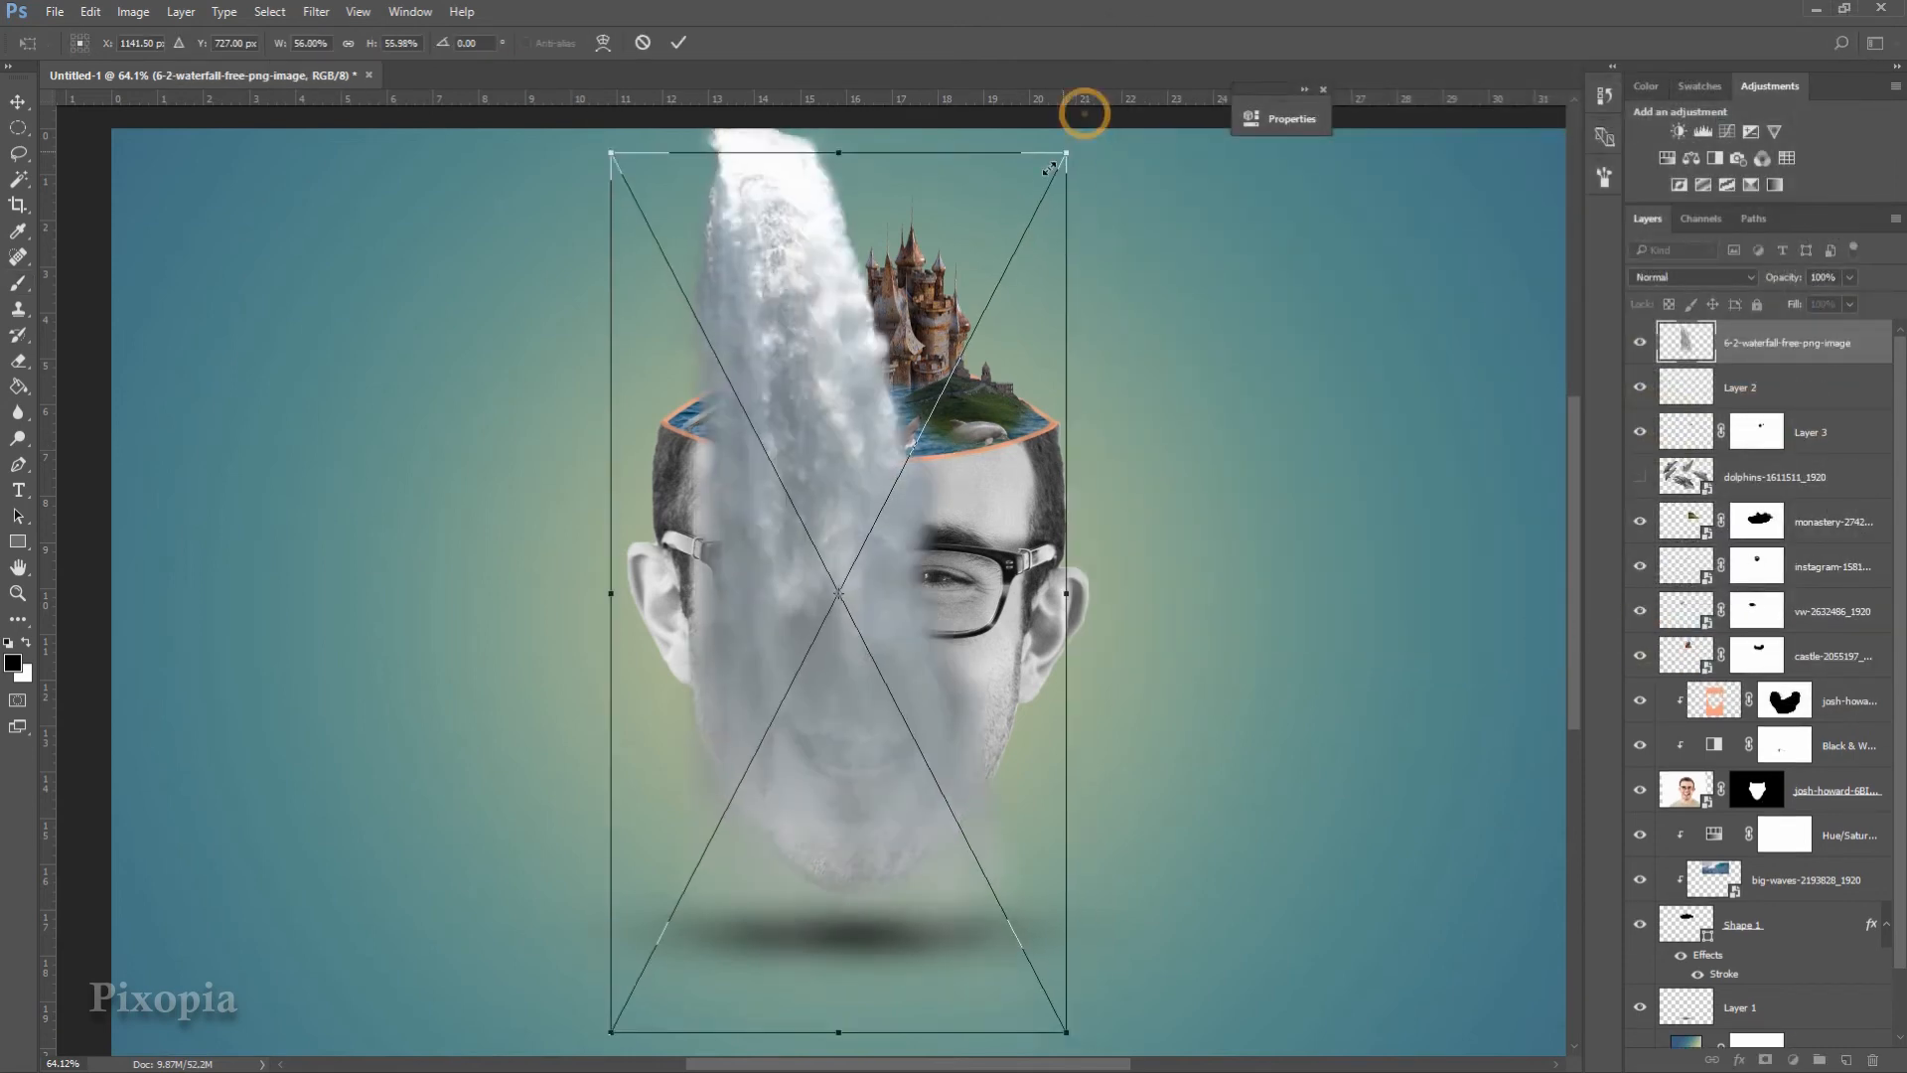
{"action": "left_click_drag", "start_coordinate": [1085, 114], "coordinate": [916, 442]}
{"action": "left_click_drag", "start_coordinate": [822, 497], "coordinate": [984, 501]}
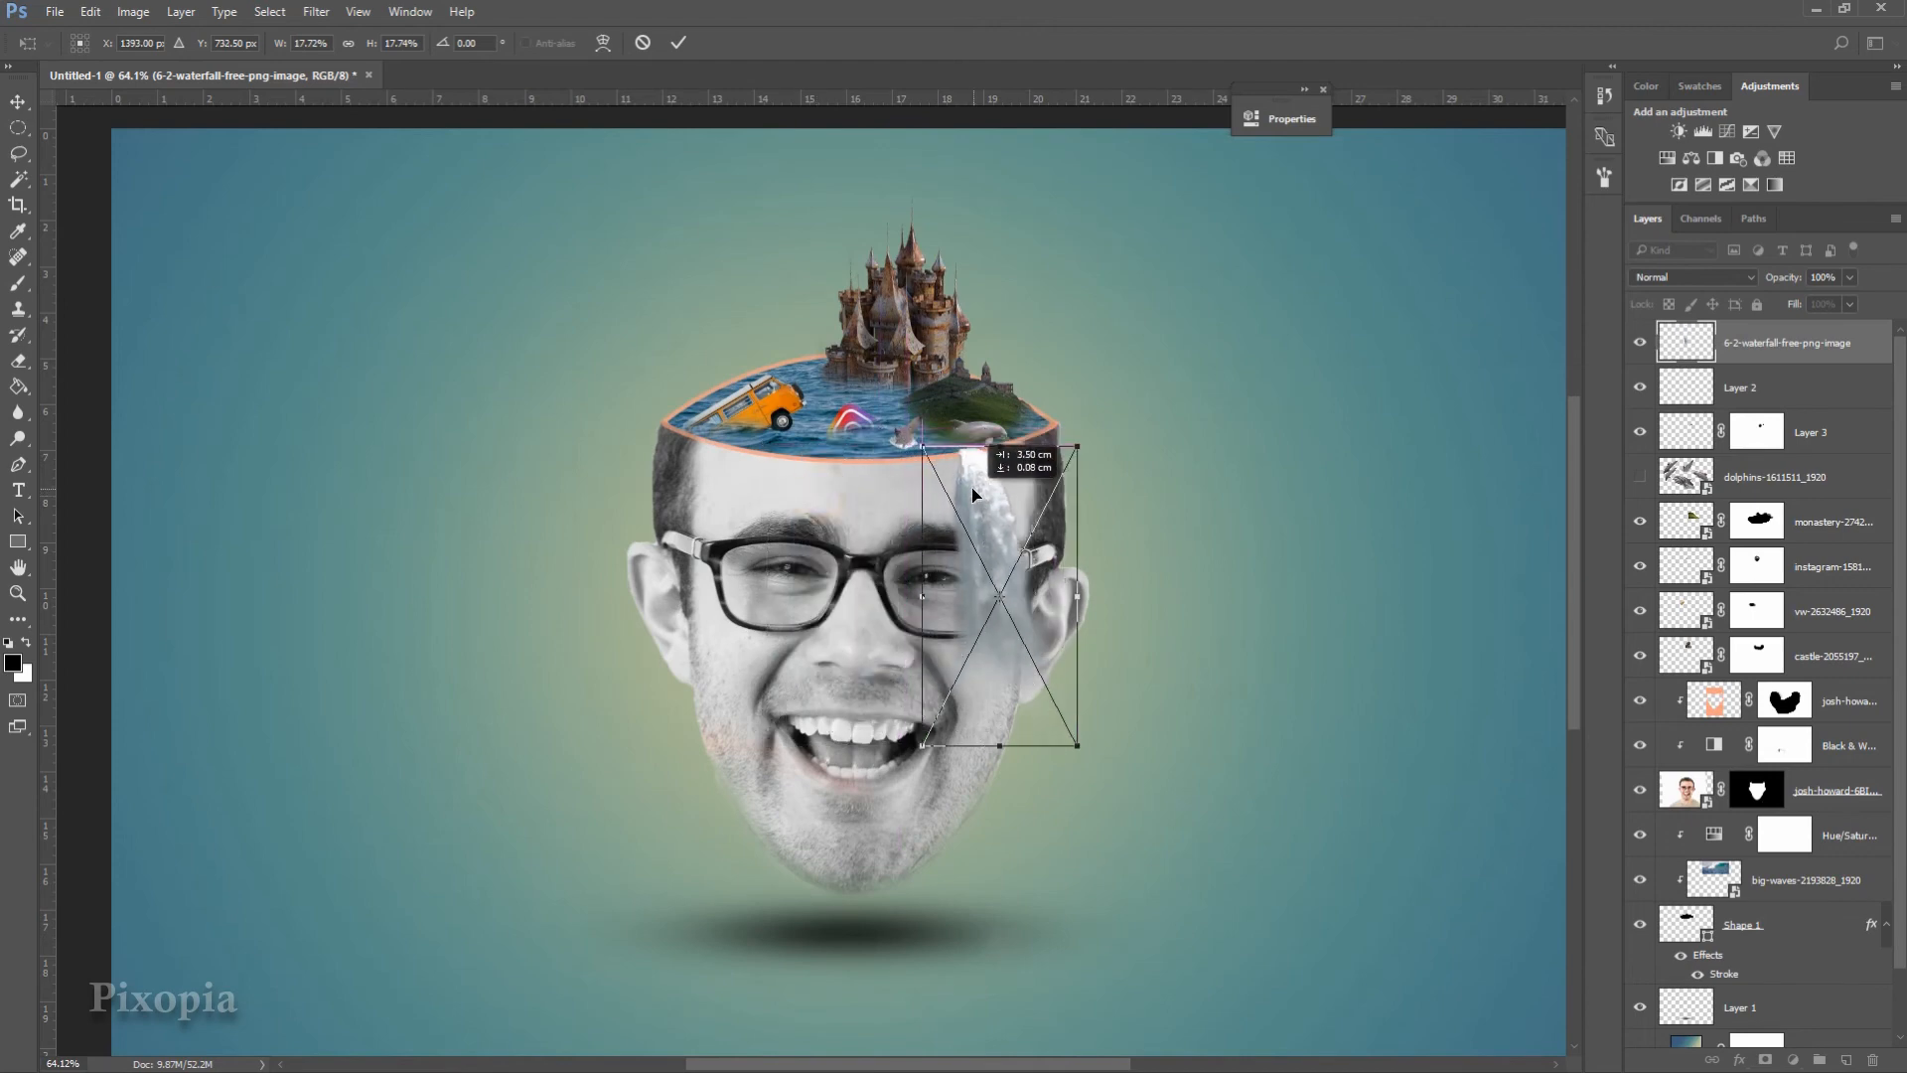
{"action": "left_click", "coordinate": [685, 44]}
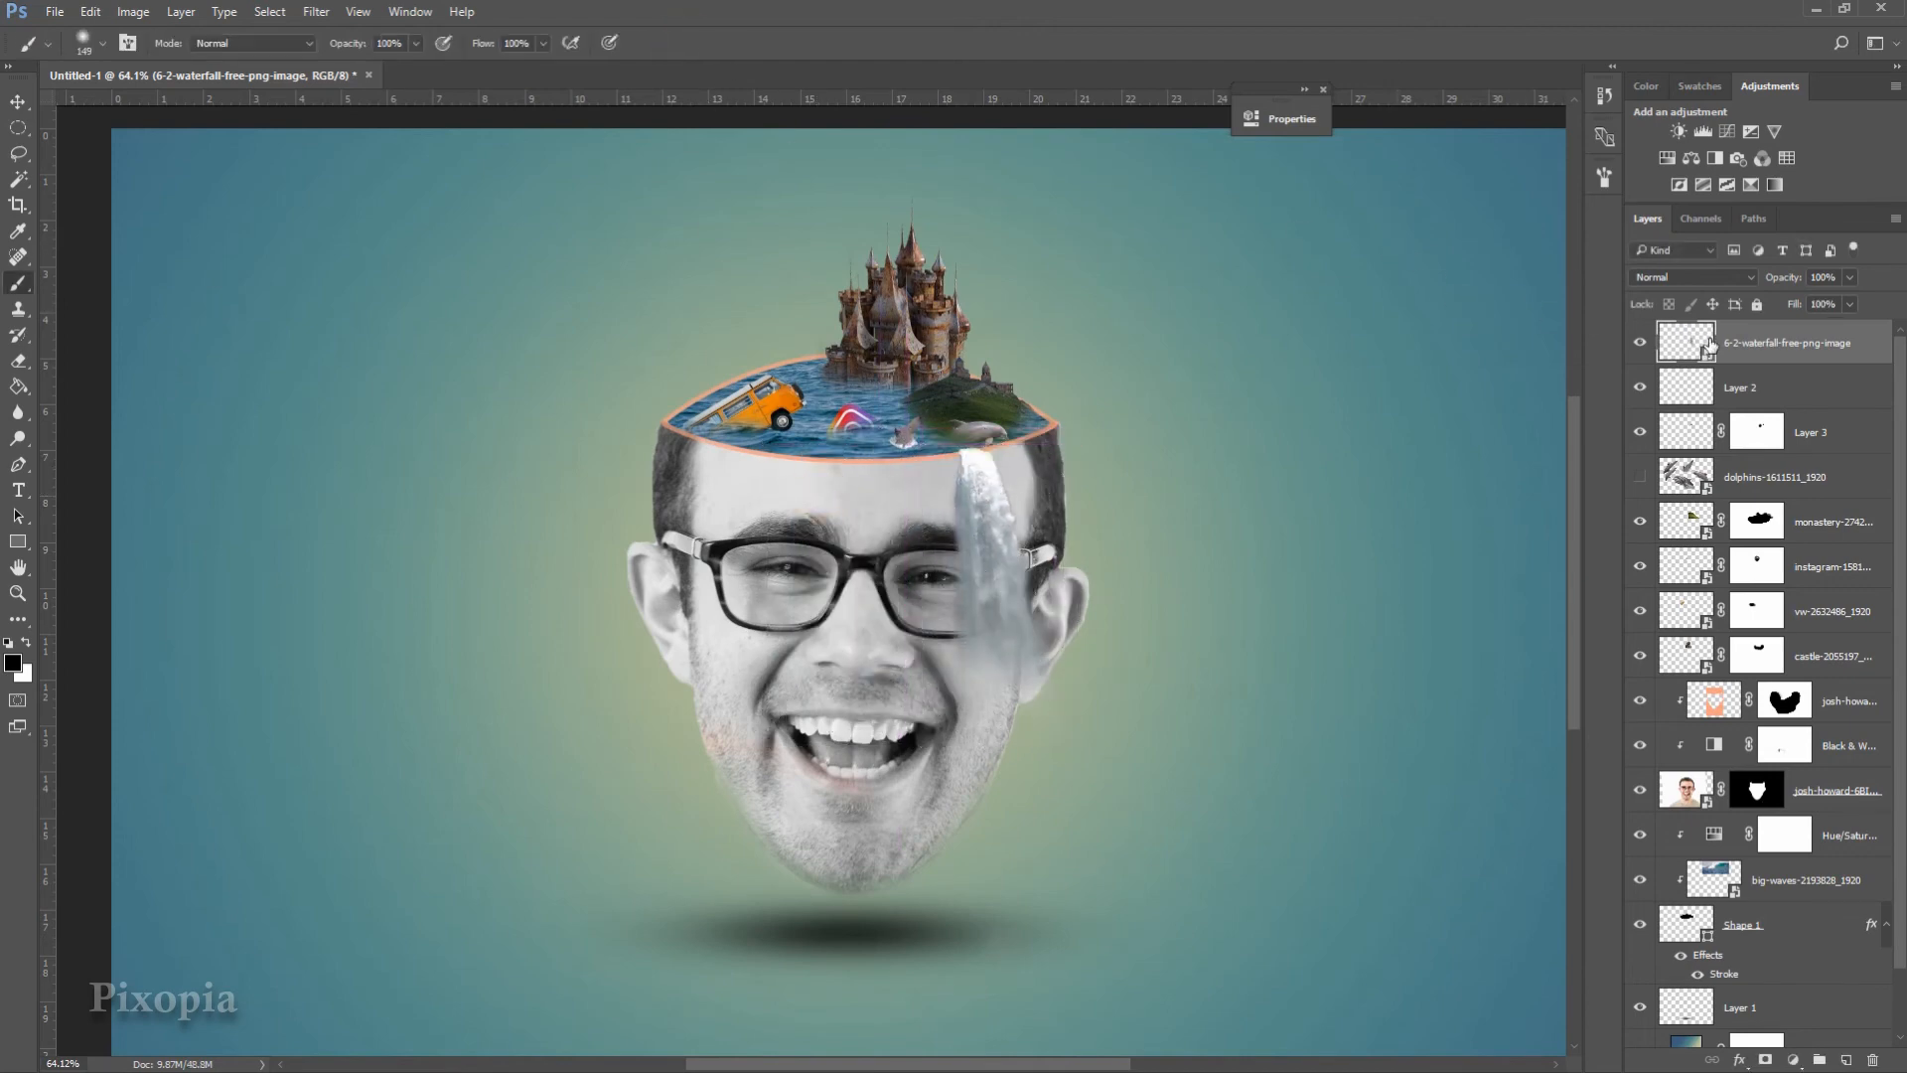
- Duplicate the waterfall layer and shift the original waterfall slightly down to lengthen the falls
{"action": "right_click", "coordinate": [1775, 365]}
{"action": "left_click", "coordinate": [1570, 226]}
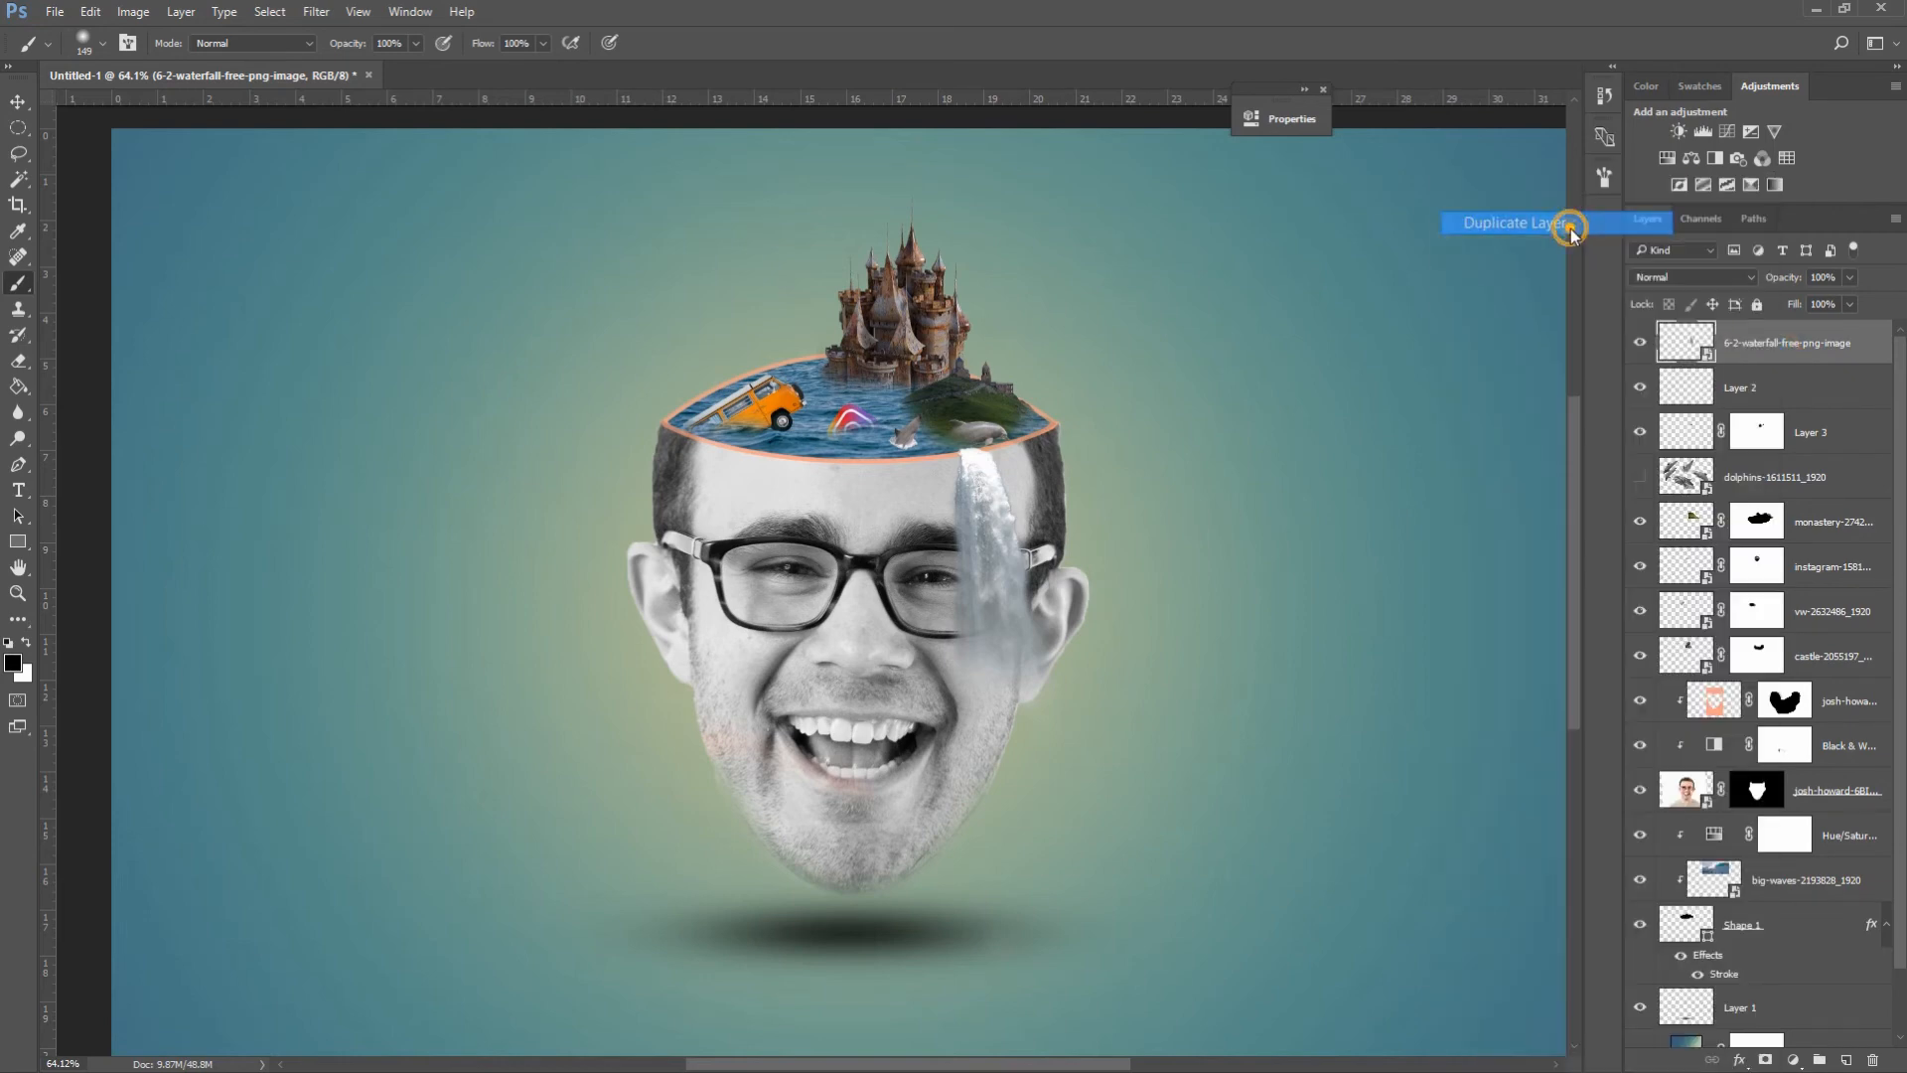
{"action": "left_click", "coordinate": [1137, 321]}
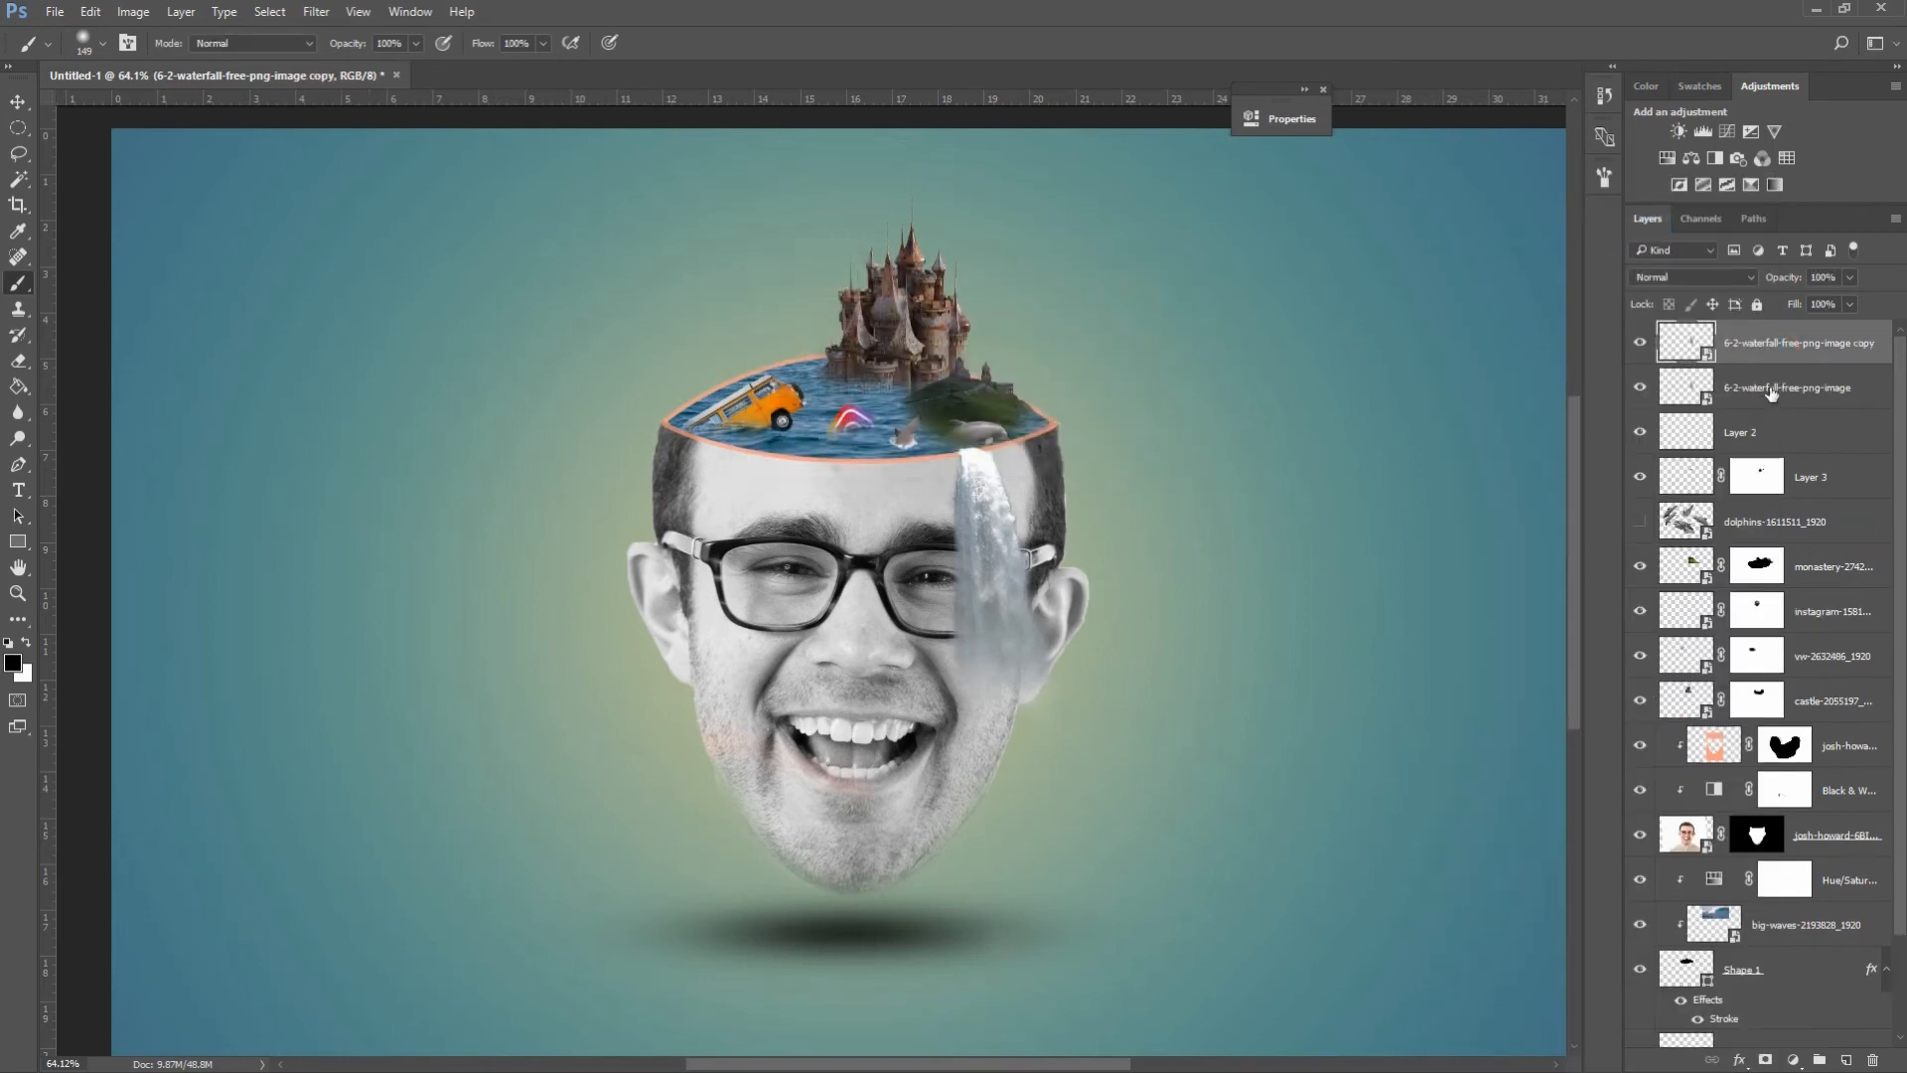
{"action": "left_click", "coordinate": [1794, 363]}
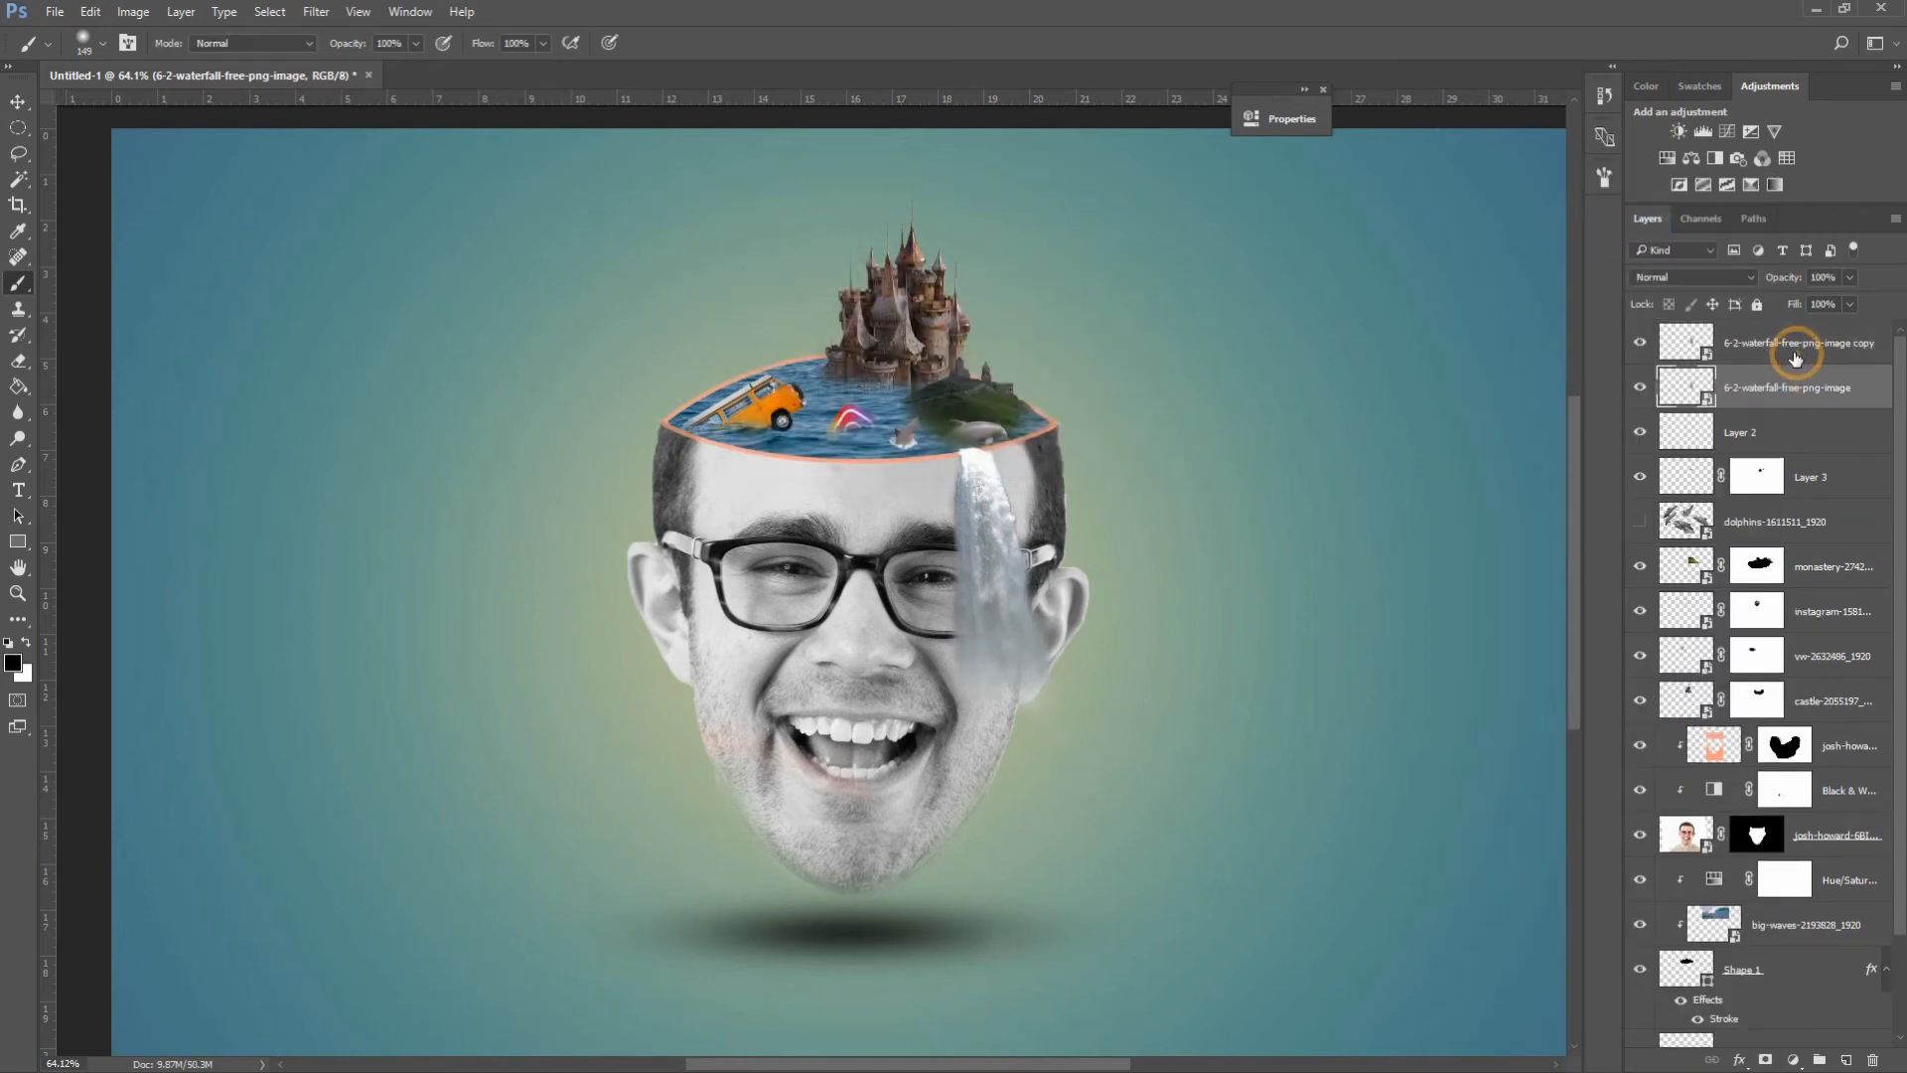
{"action": "left_click", "coordinate": [20, 102]}
{"action": "left_click_drag", "start_coordinate": [971, 533], "coordinate": [1006, 562]}
- Merge the two waterfall layers into one layer
{"action": "left_click", "coordinate": [1796, 387], "text": "shift"}
{"action": "right_click", "coordinate": [1796, 387]}
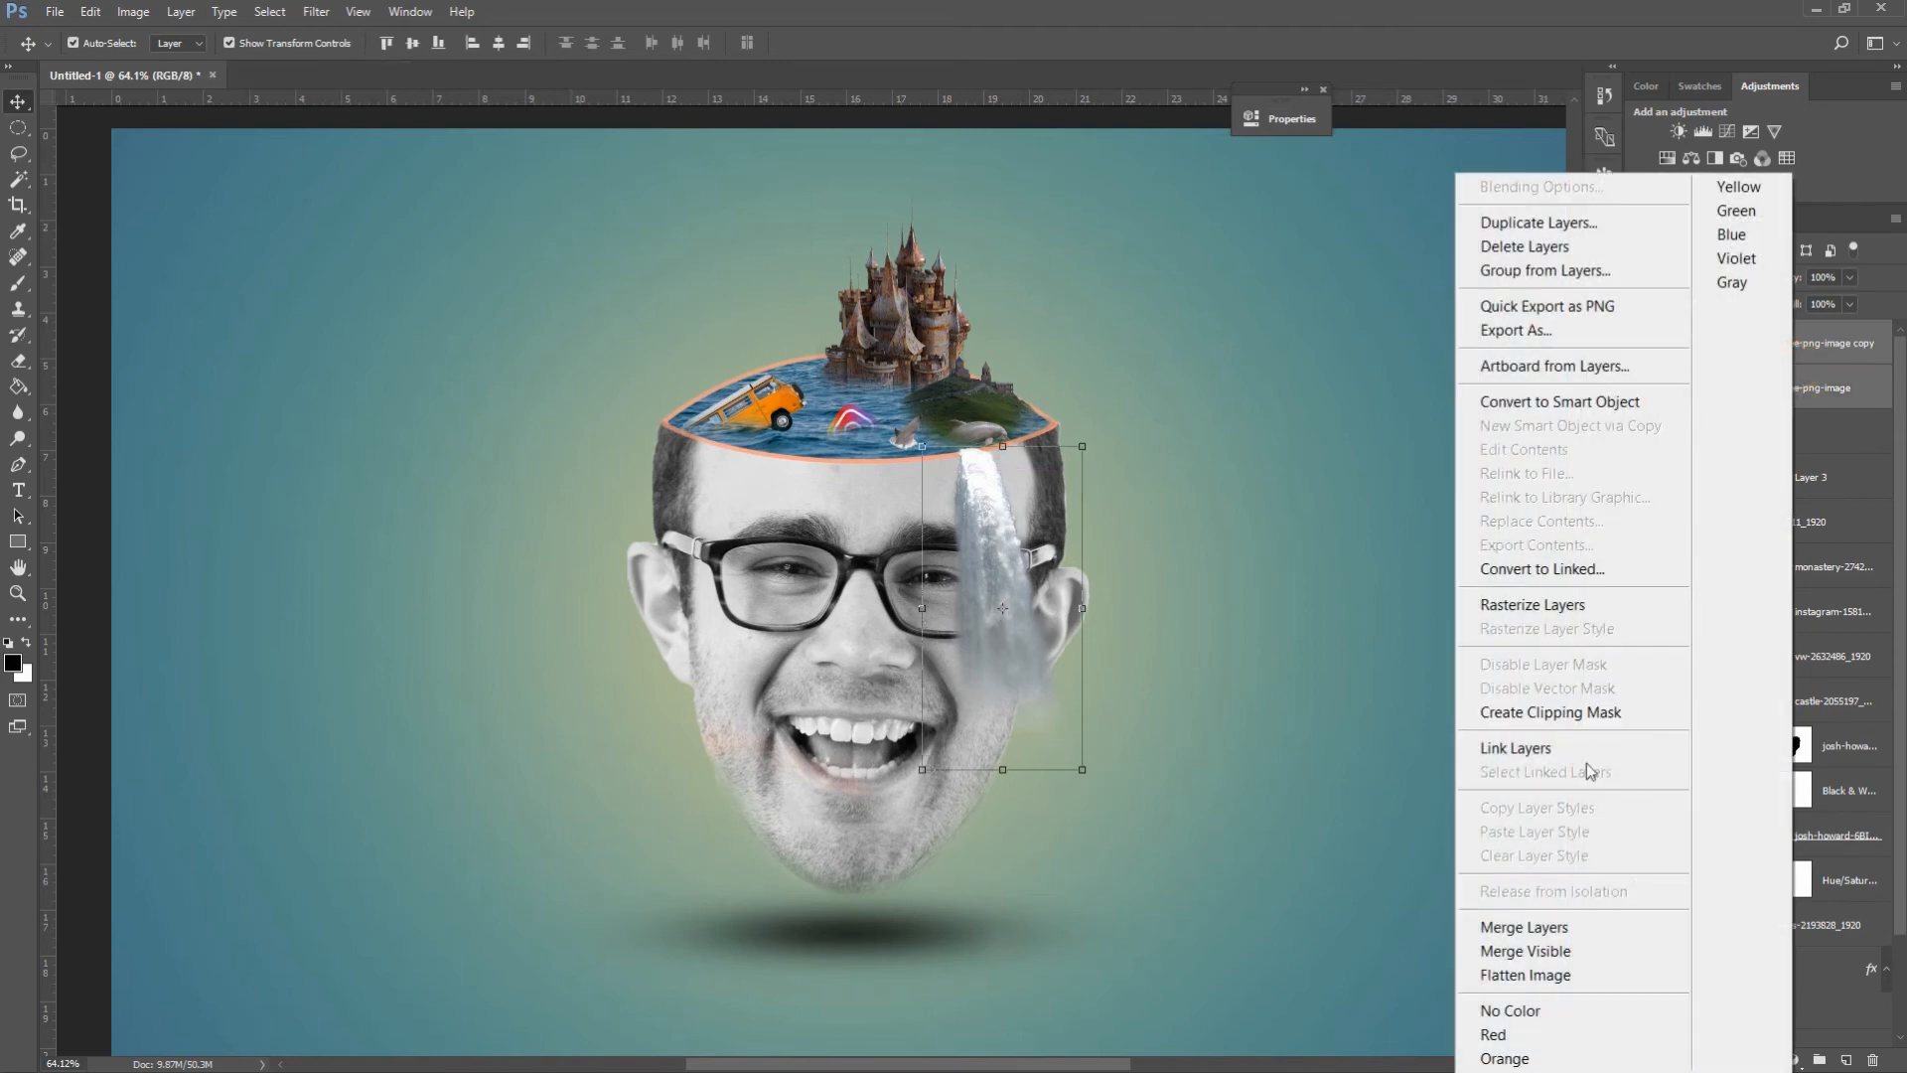
{"action": "left_click", "coordinate": [1519, 926]}
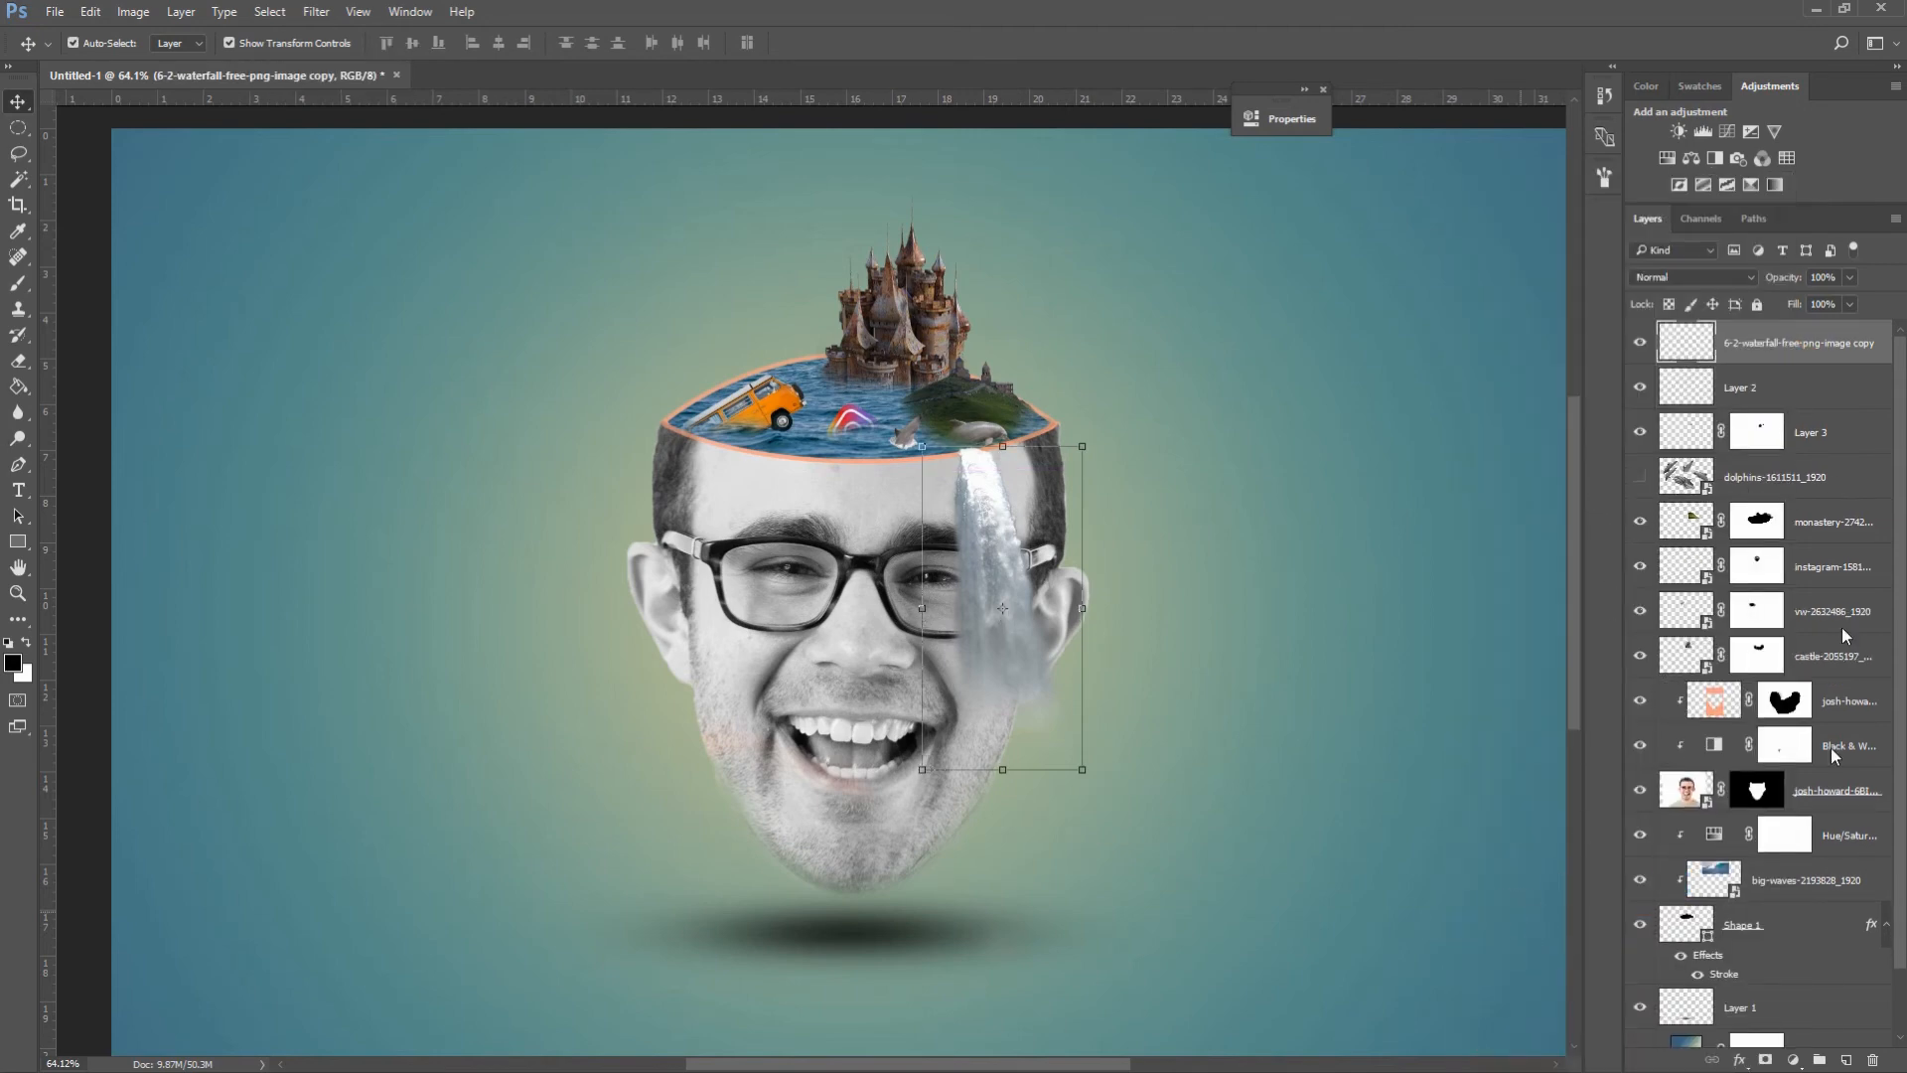
- Add a Hue/Saturation adjustment above the merged waterfall and clip it to that layer
{"action": "left_click", "coordinate": [1793, 1059]}
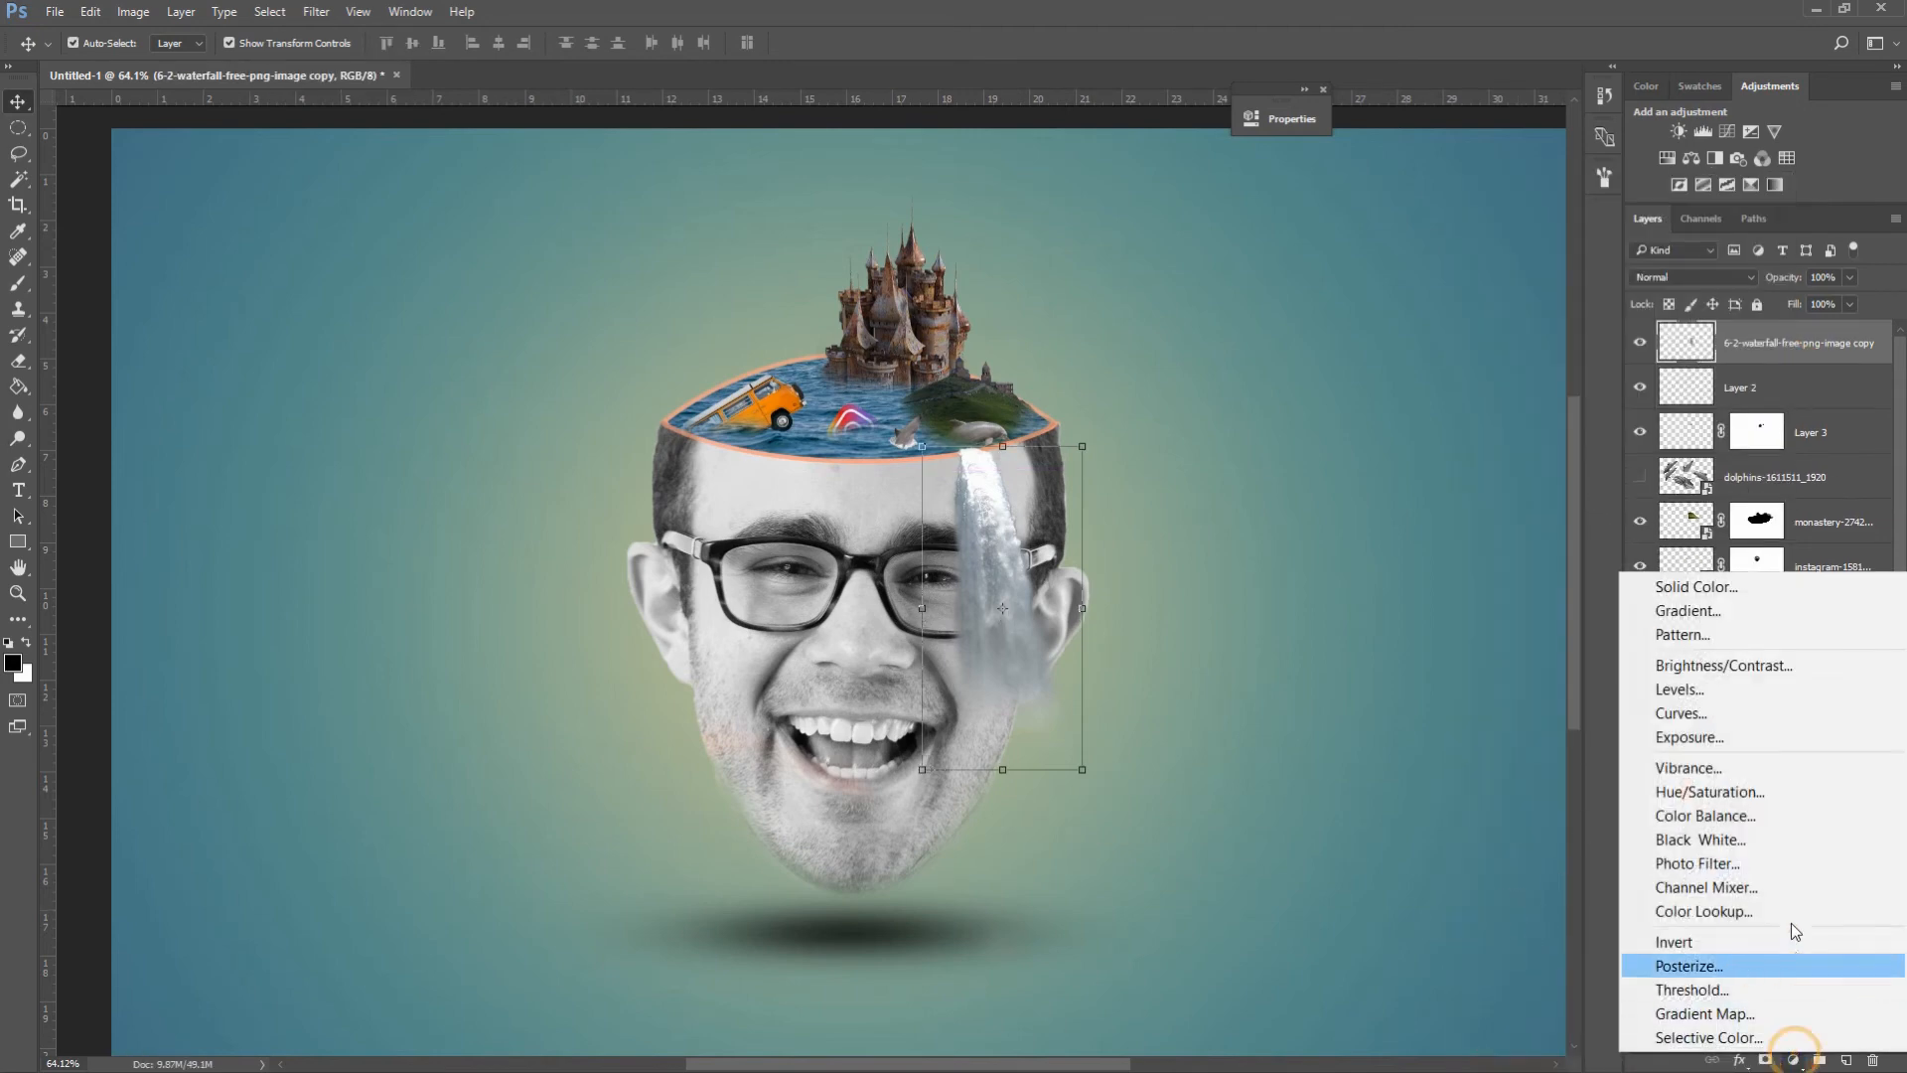
{"action": "left_click", "coordinate": [1762, 799]}
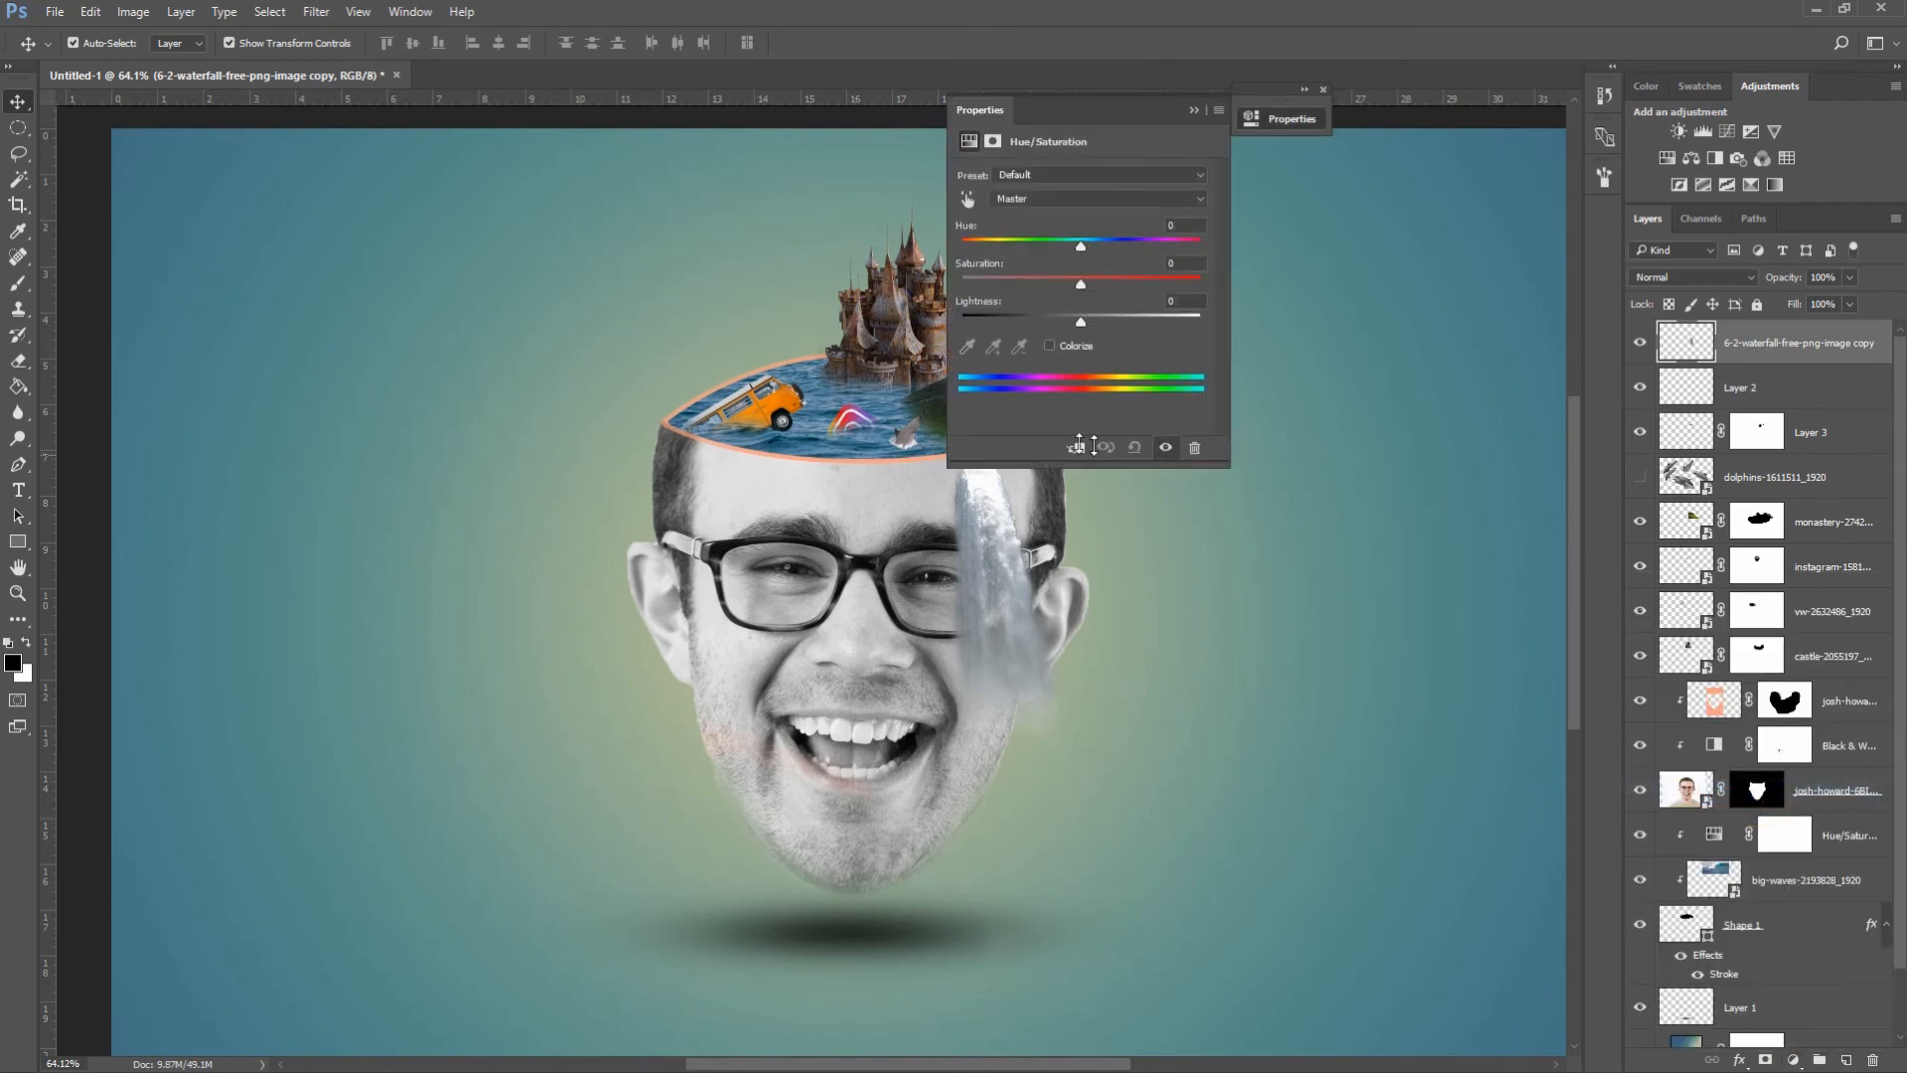
{"action": "left_click", "coordinate": [1073, 448]}
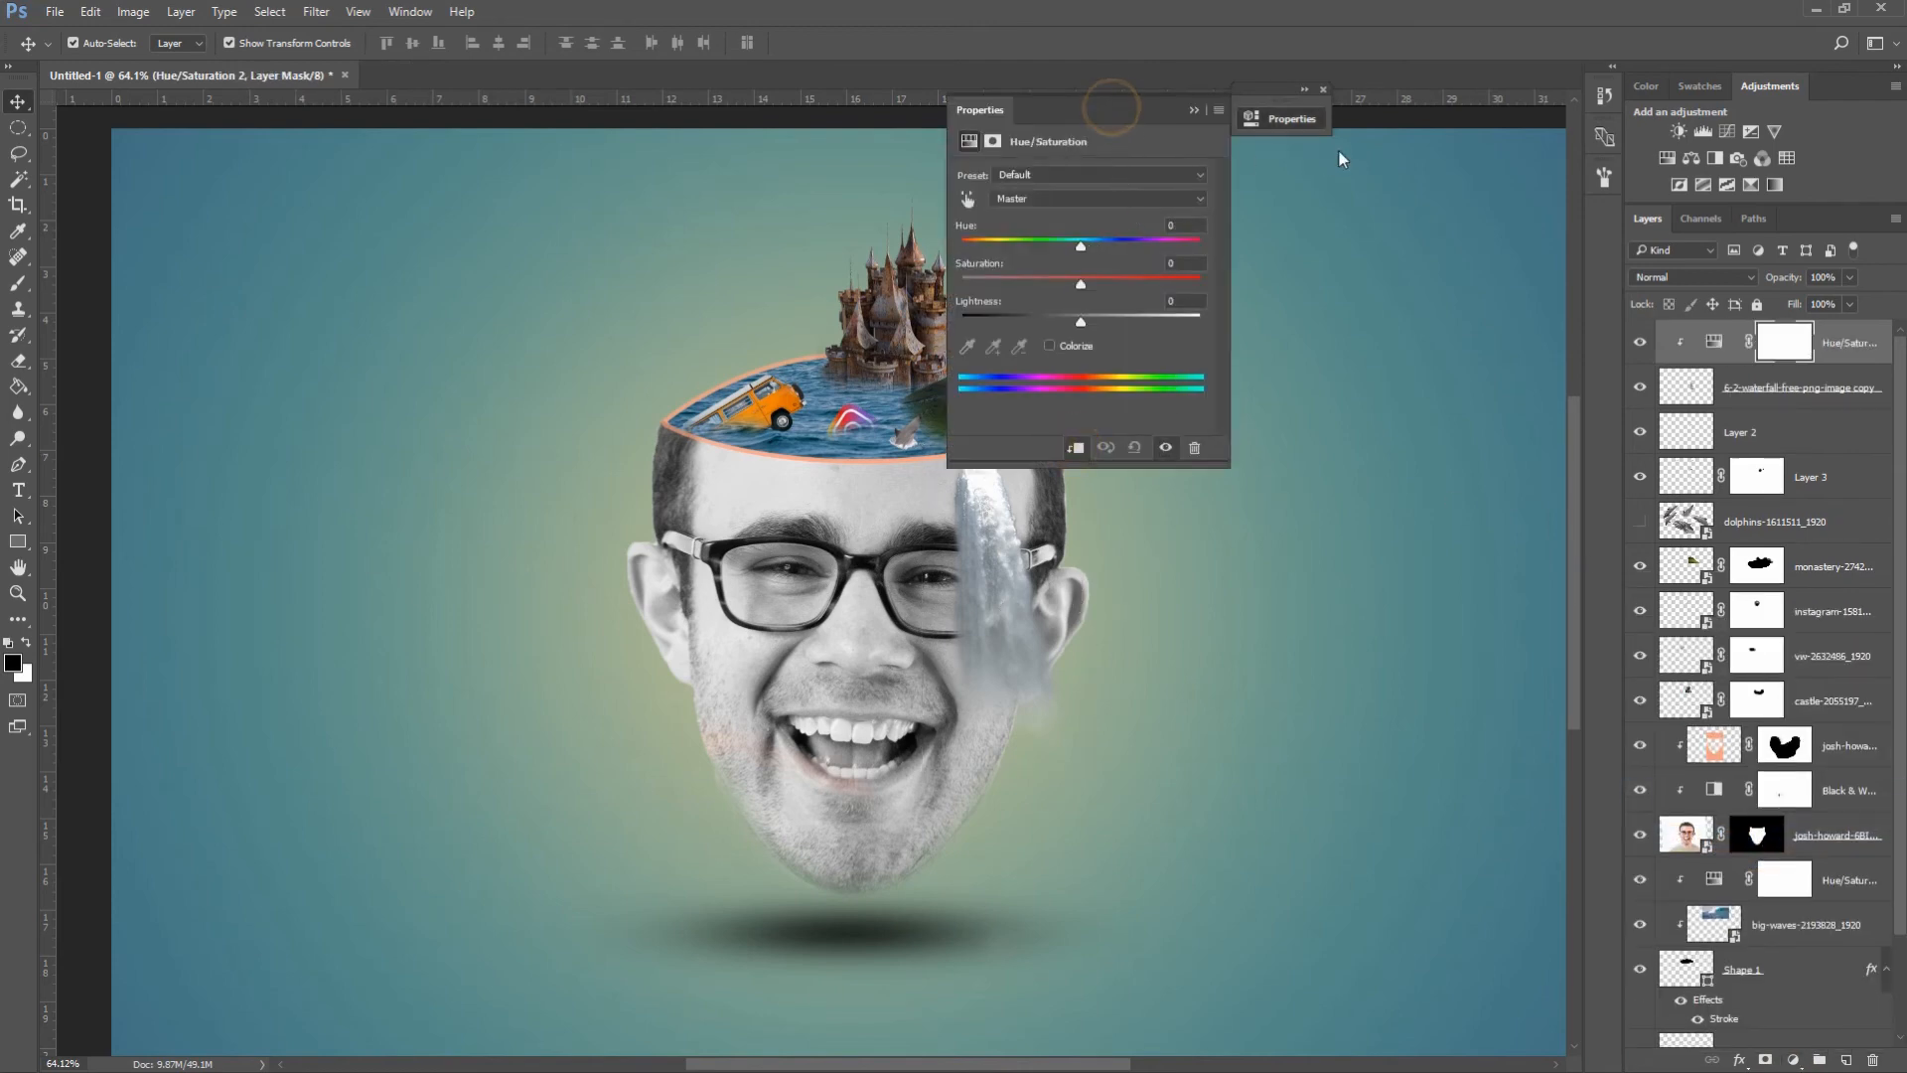
{"action": "left_click_drag", "start_coordinate": [1339, 159], "coordinate": [1363, 147]}
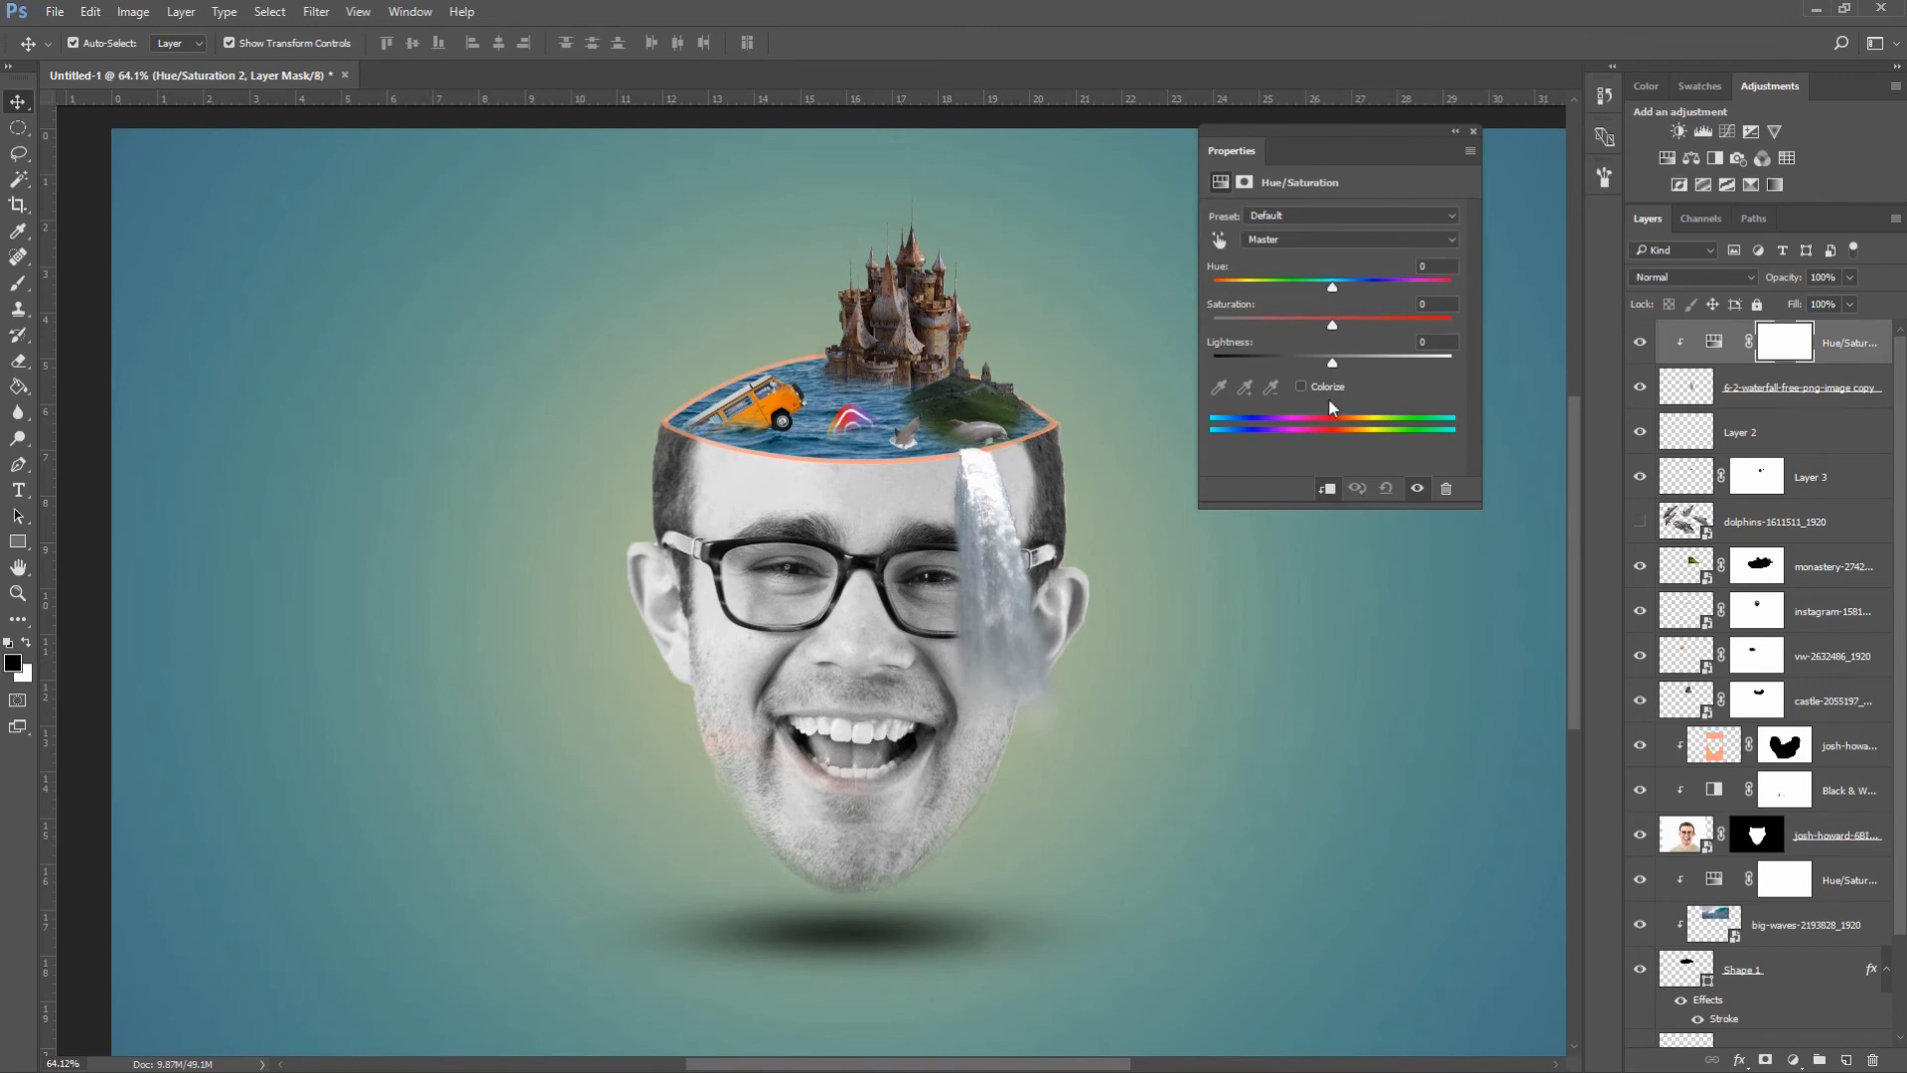
- Colorize the waterfall blue with a hue of about 210 and saturation 25, and raise the lightness slightly
{"action": "left_click", "coordinate": [1302, 385]}
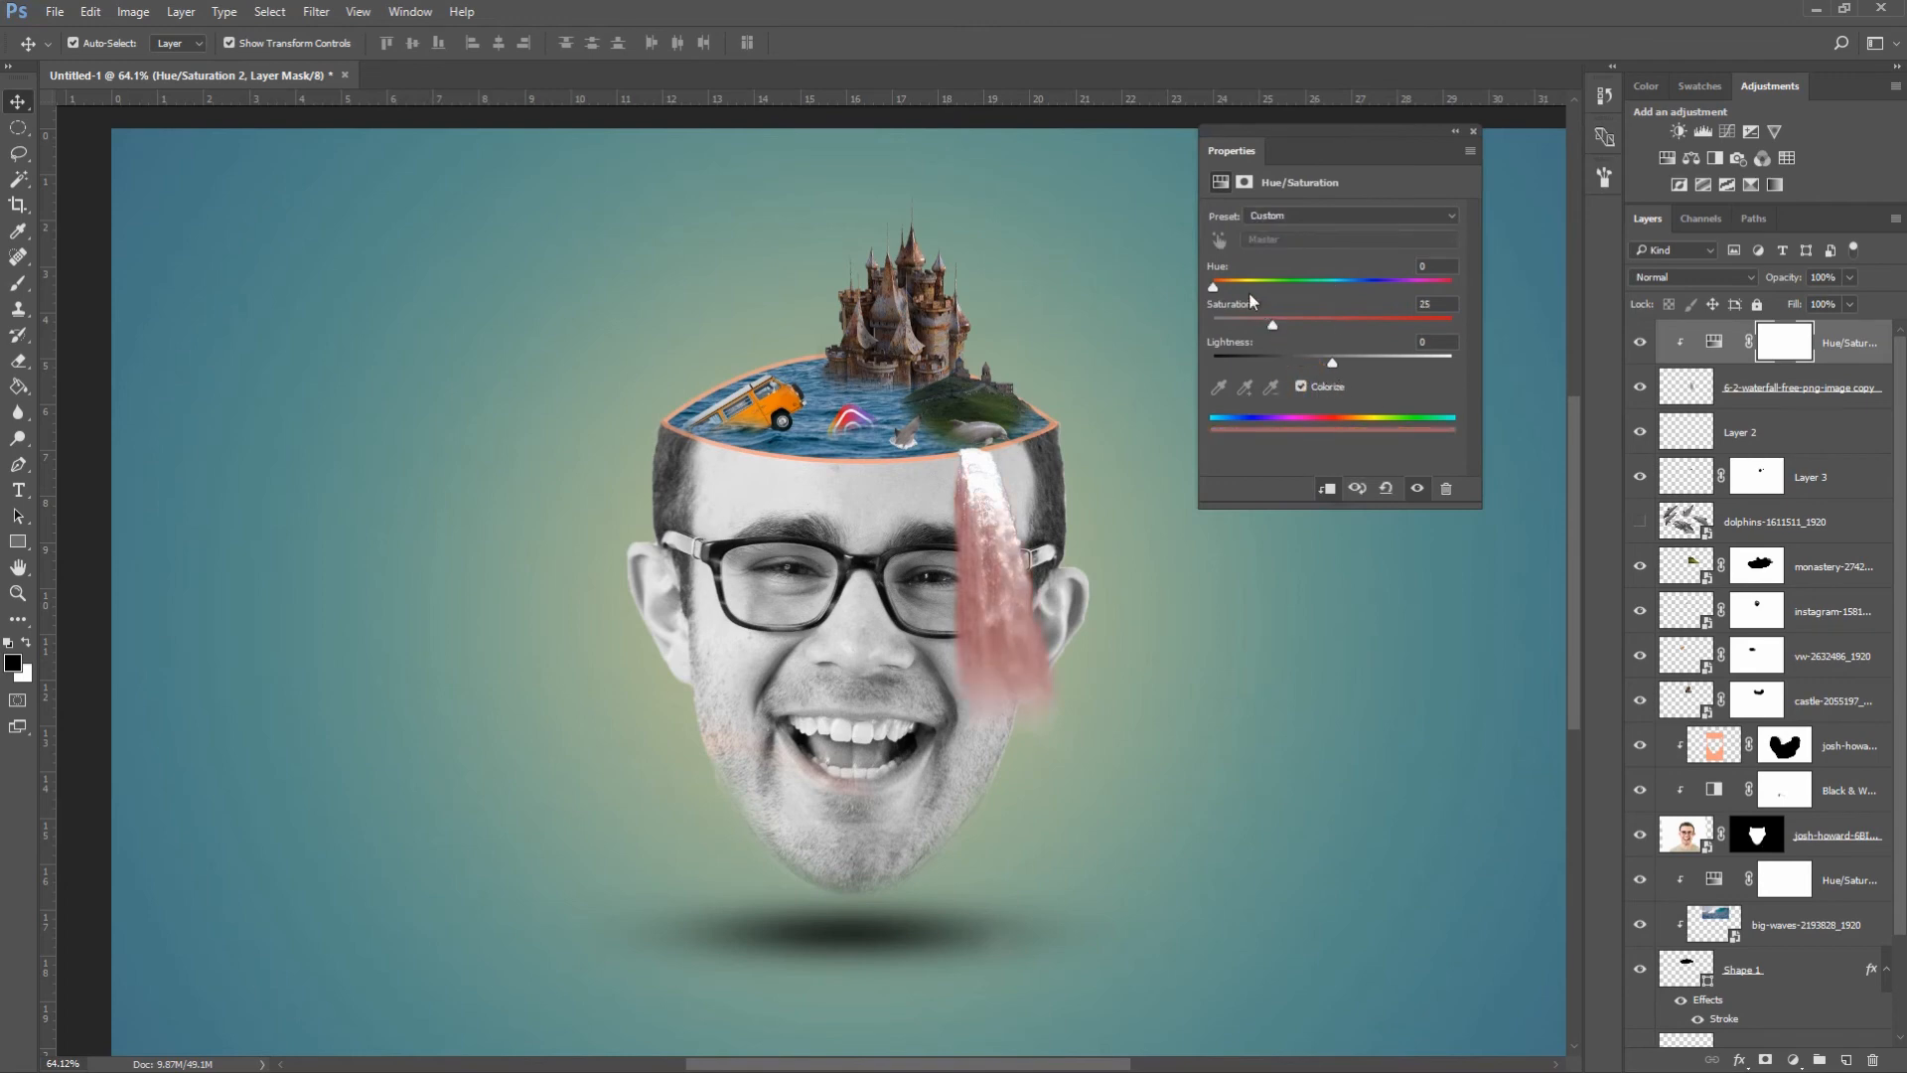
{"action": "left_click_drag", "start_coordinate": [1214, 288], "coordinate": [1297, 291]}
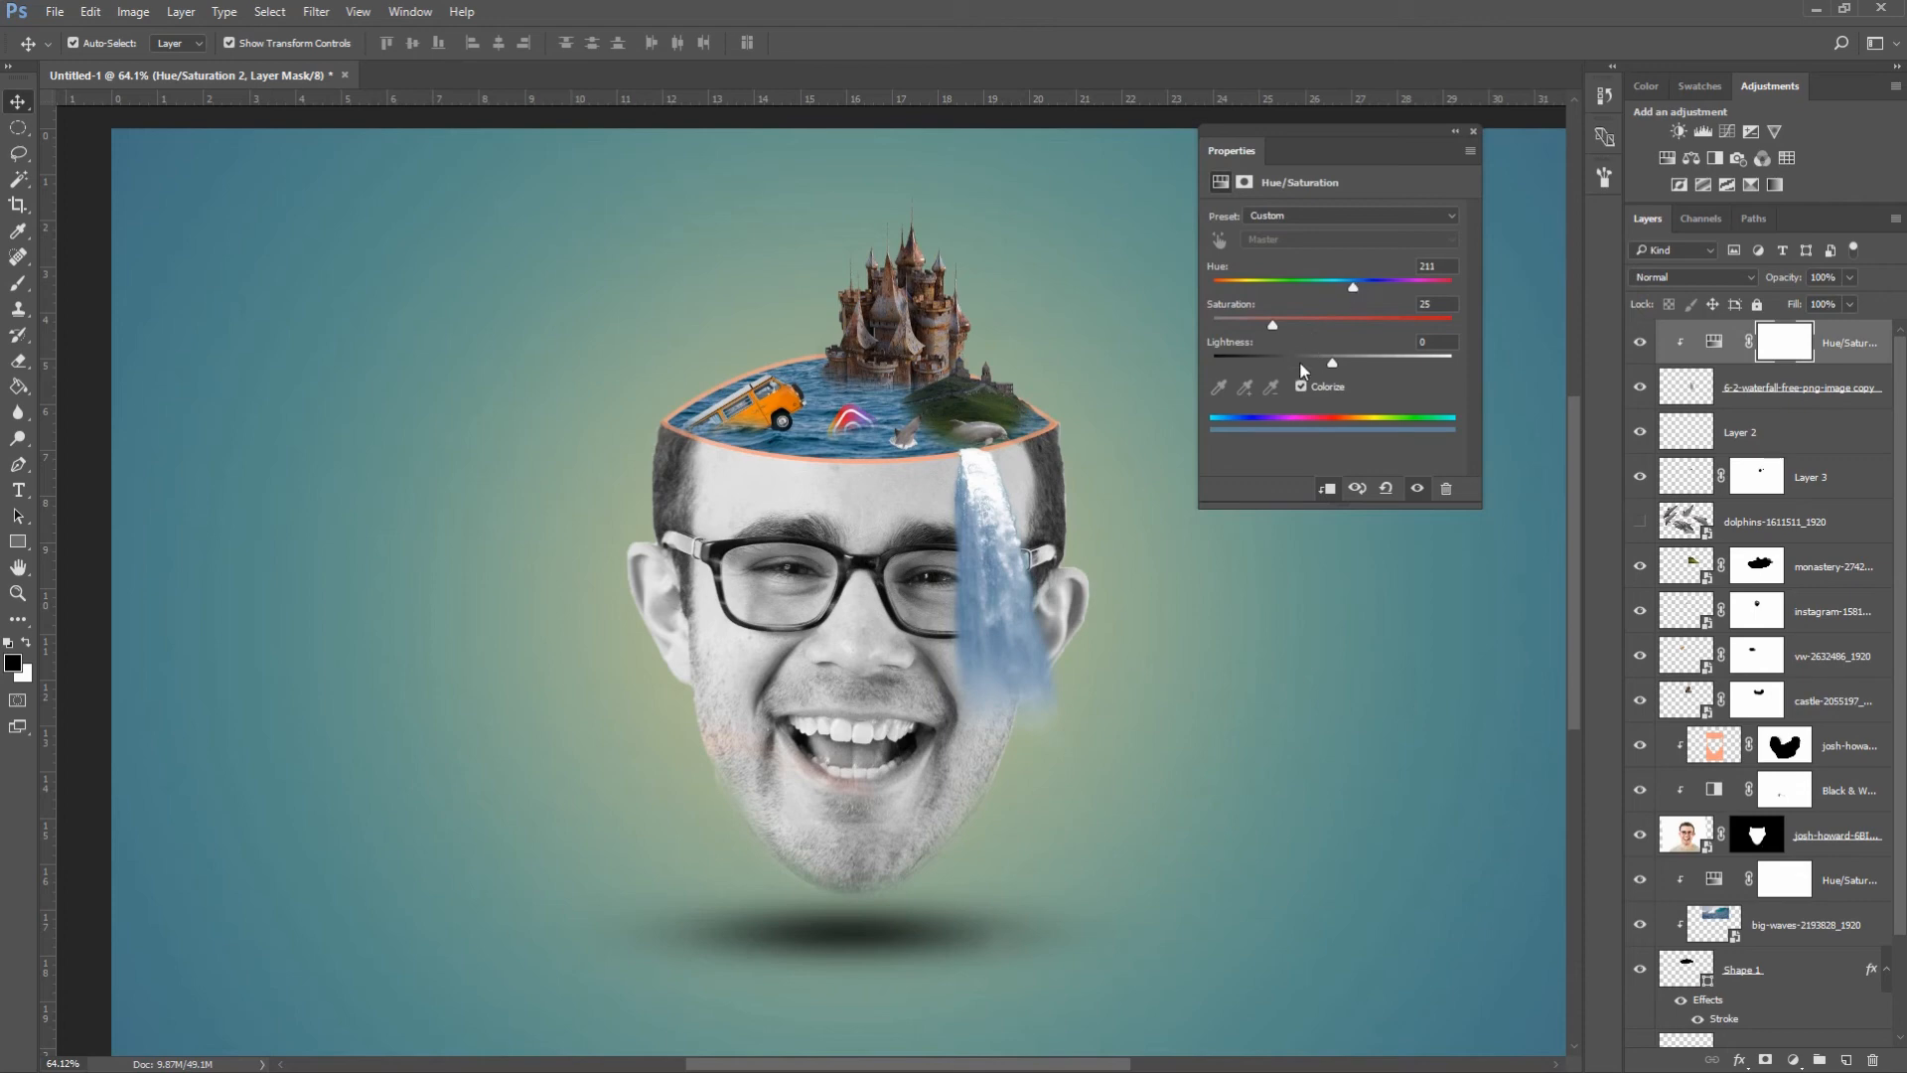
{"action": "left_click_drag", "start_coordinate": [1332, 365], "coordinate": [1339, 359]}
{"action": "left_click", "coordinate": [1473, 134]}
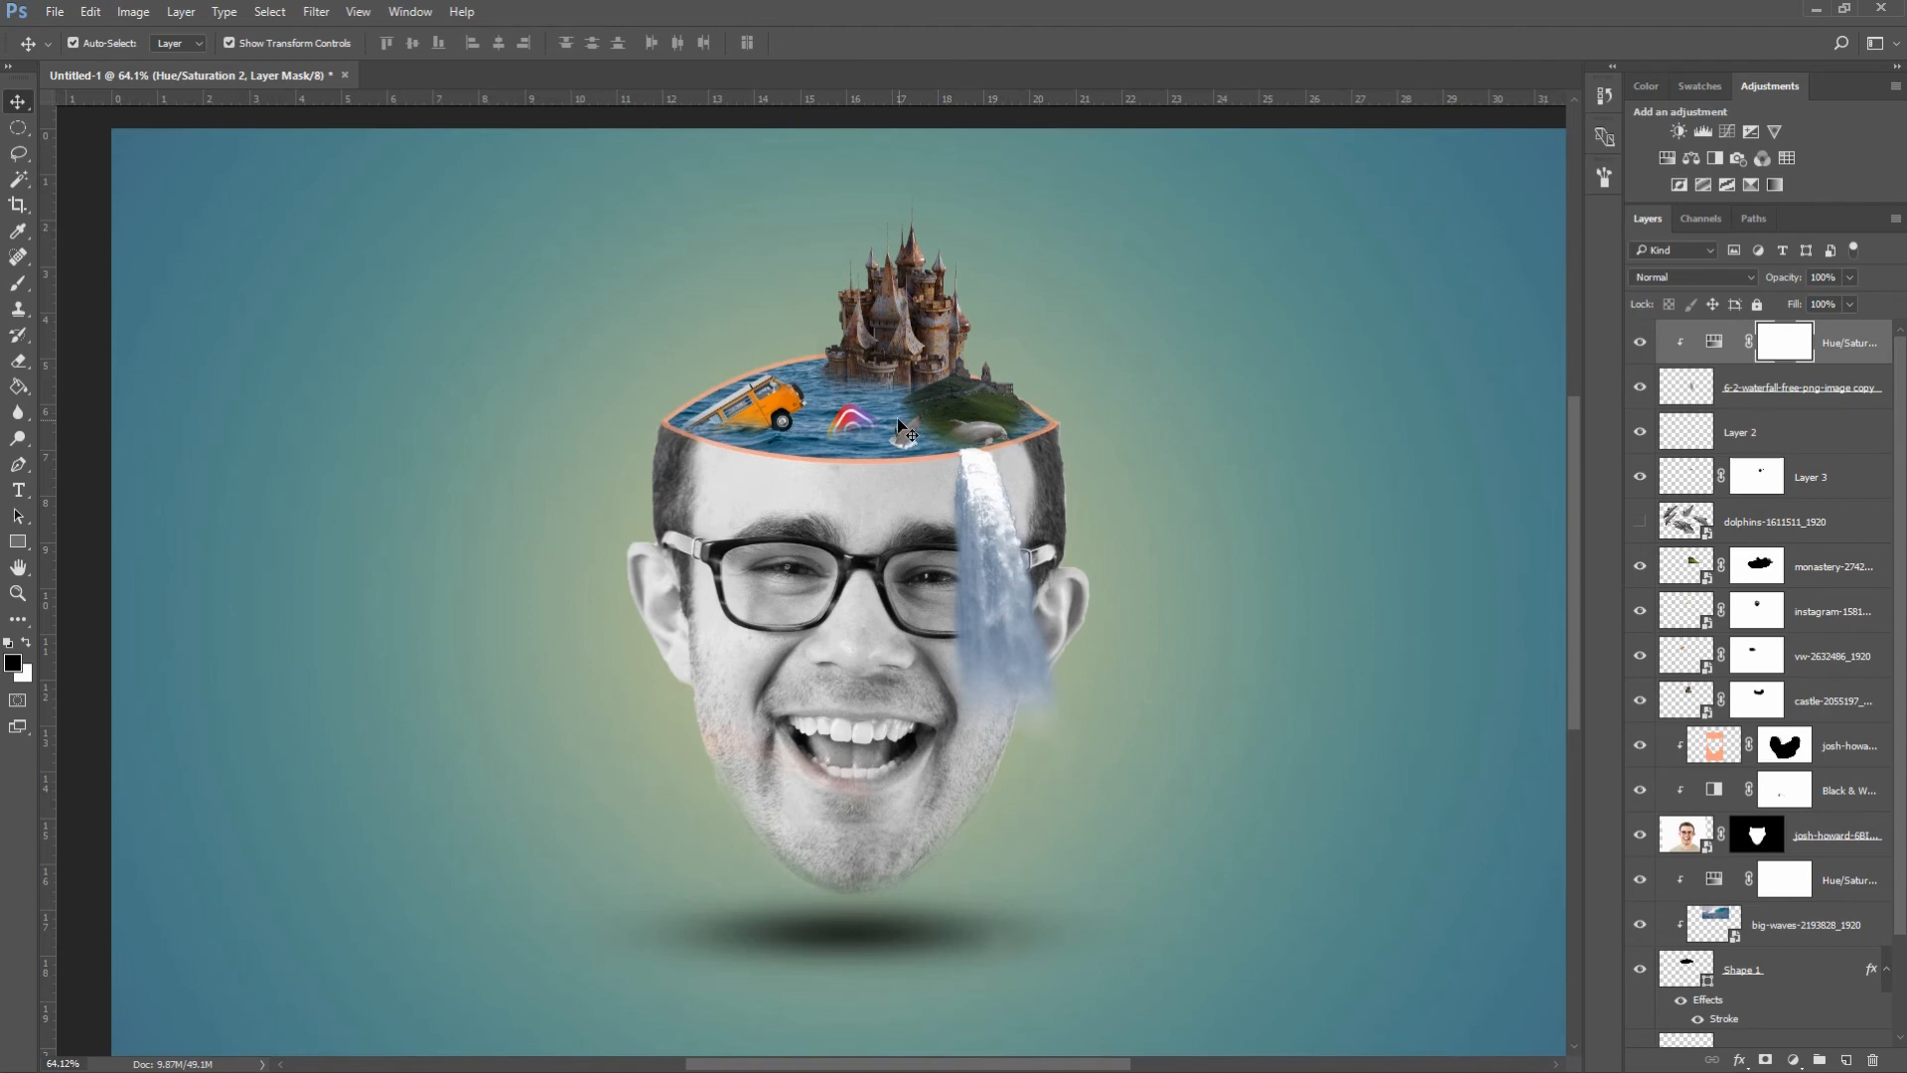
- Embed the cloud_PNG24 image, scale it to about 18.4%, and place it above the head, left of the castle
{"action": "scroll", "coordinate": [904, 429], "scroll_direction": "down", "scroll_amount": 1}
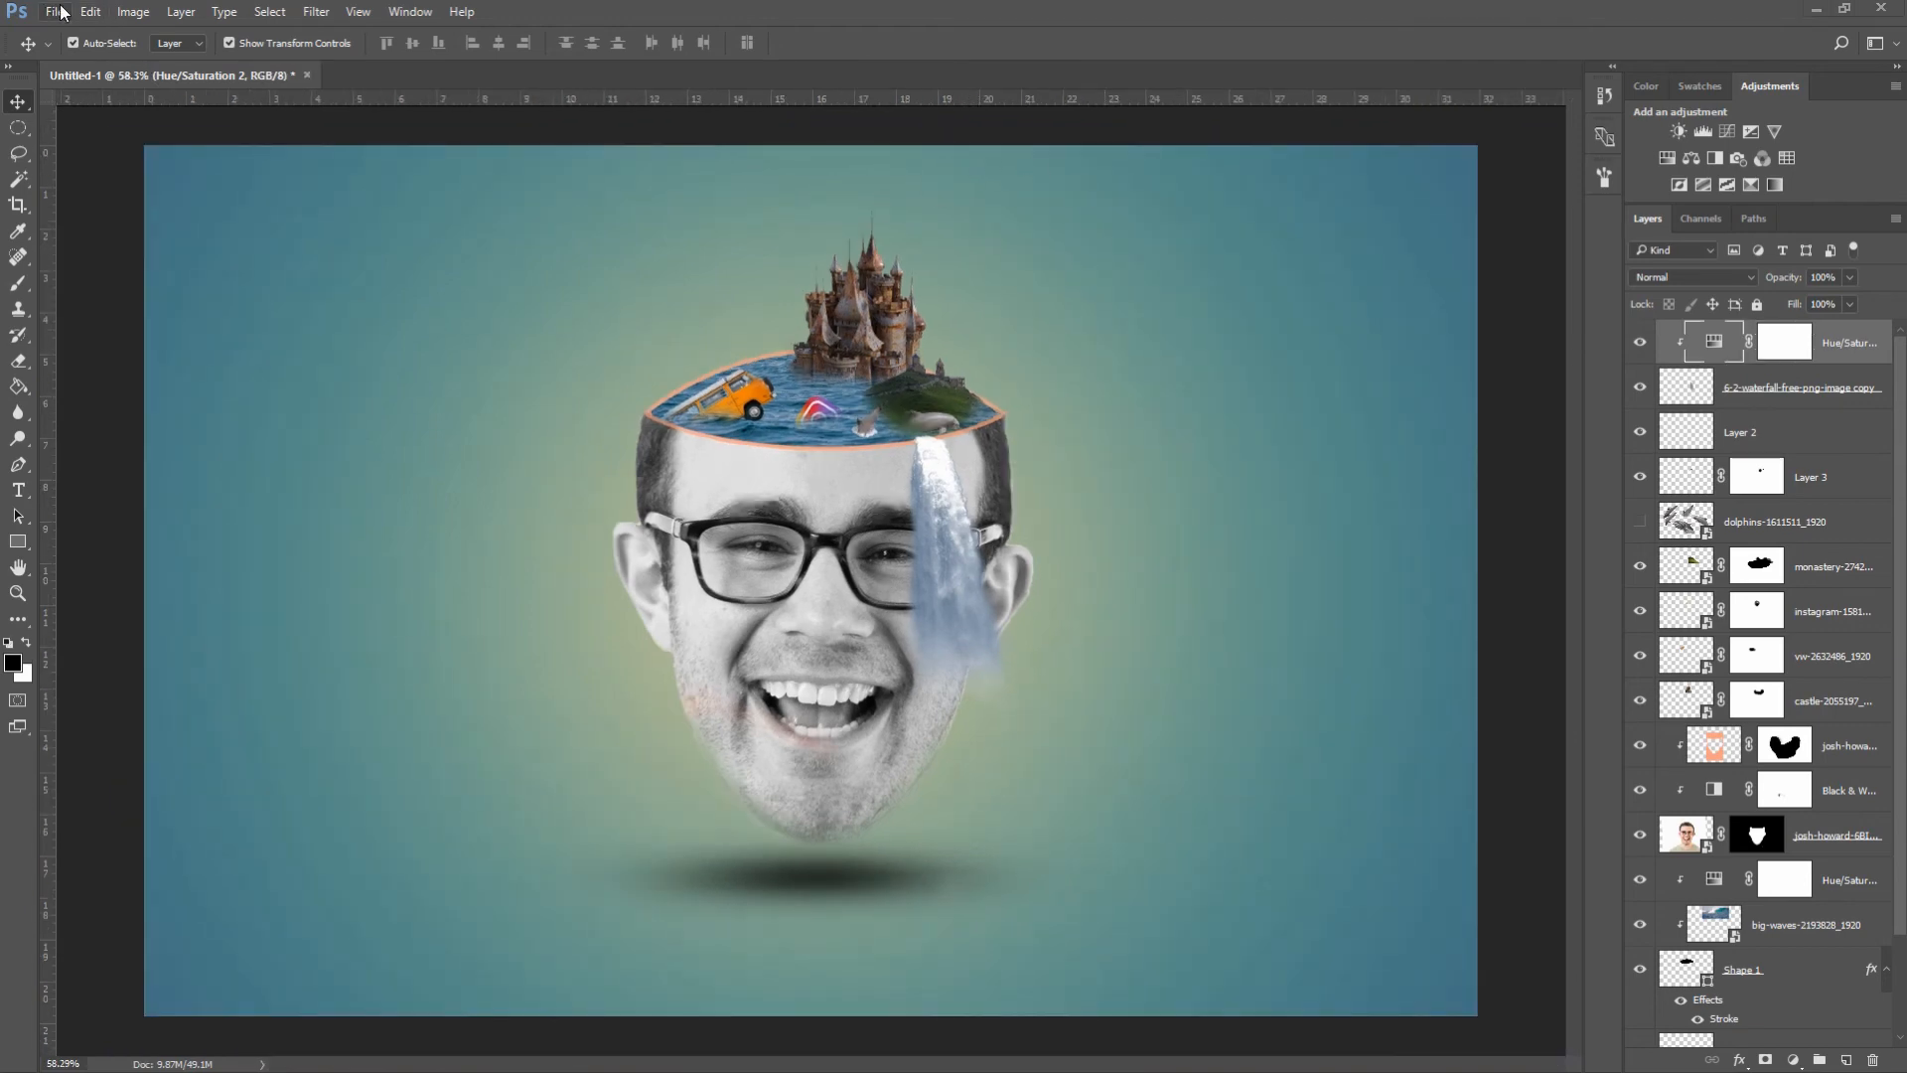
{"action": "left_click", "coordinate": [55, 12]}
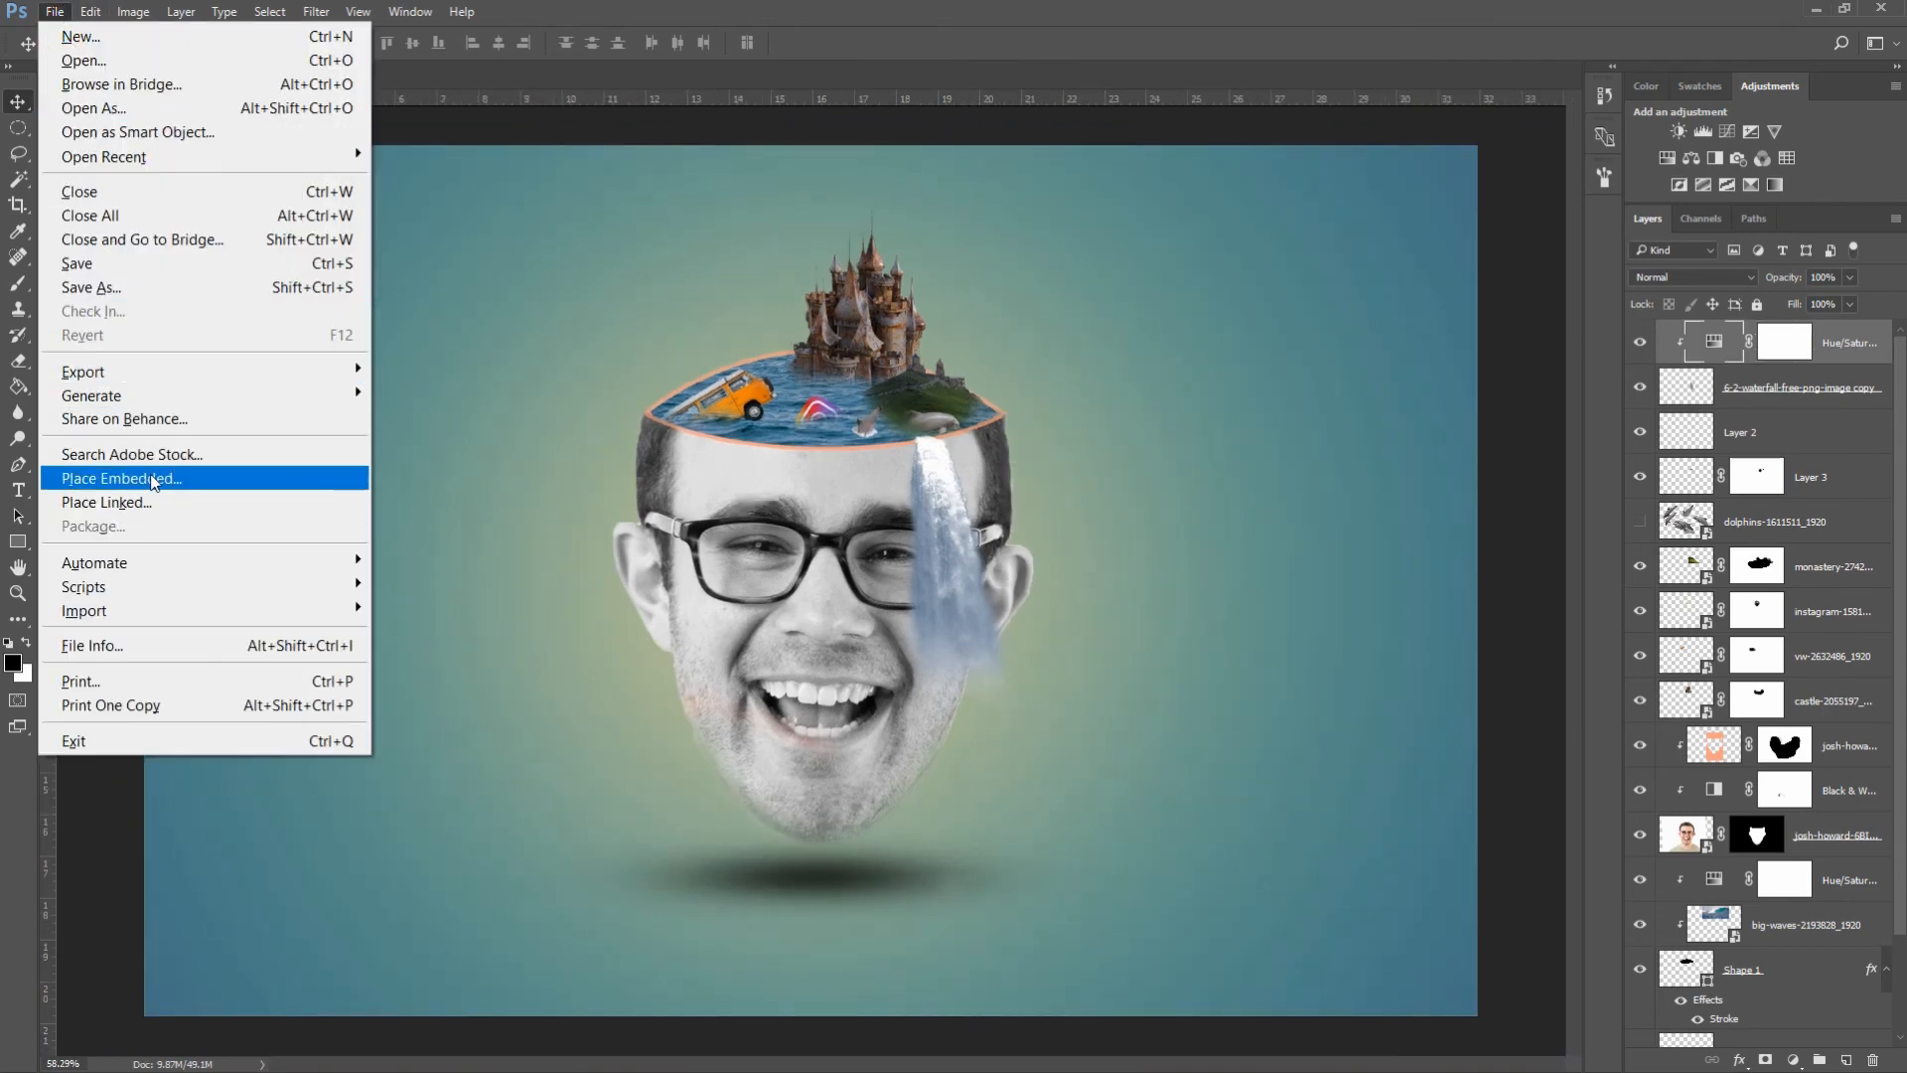
{"action": "left_click", "coordinate": [121, 478]}
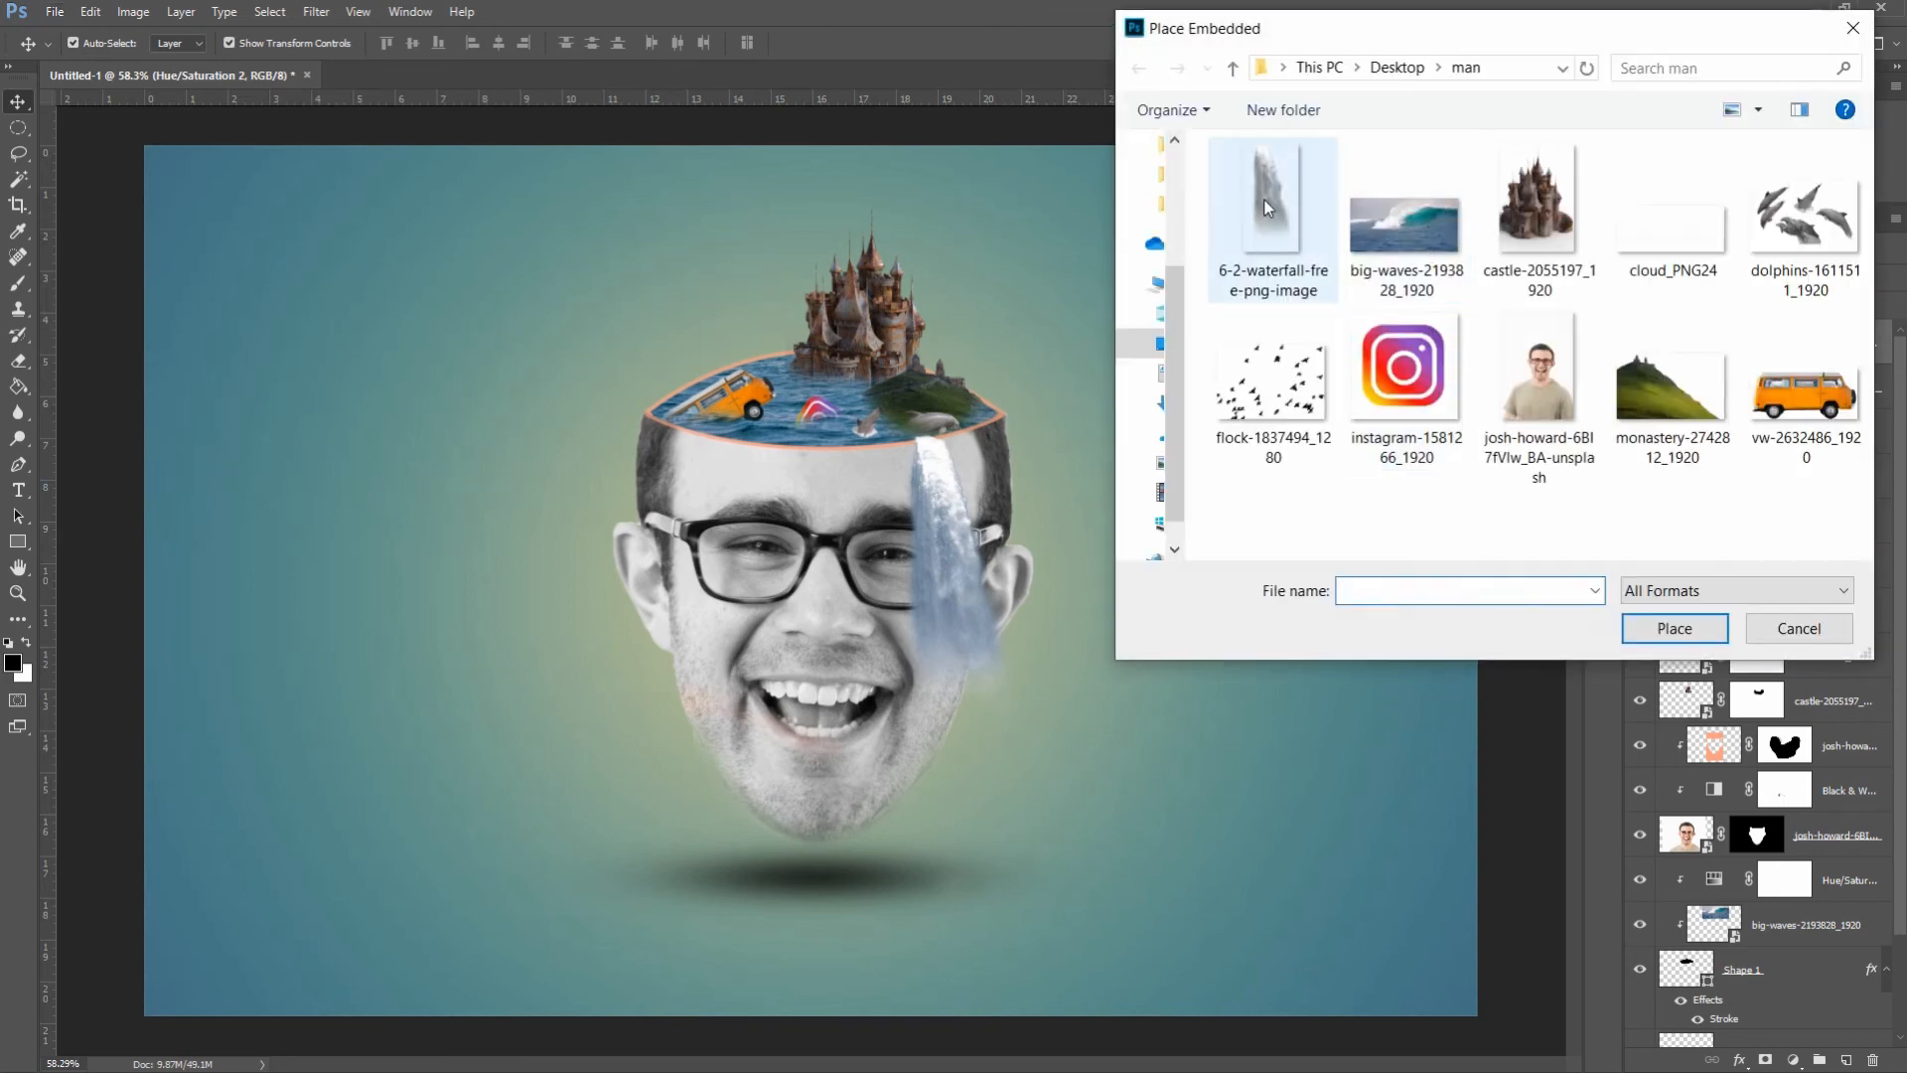
{"action": "left_click", "coordinate": [1635, 221]}
{"action": "left_click", "coordinate": [1672, 628]}
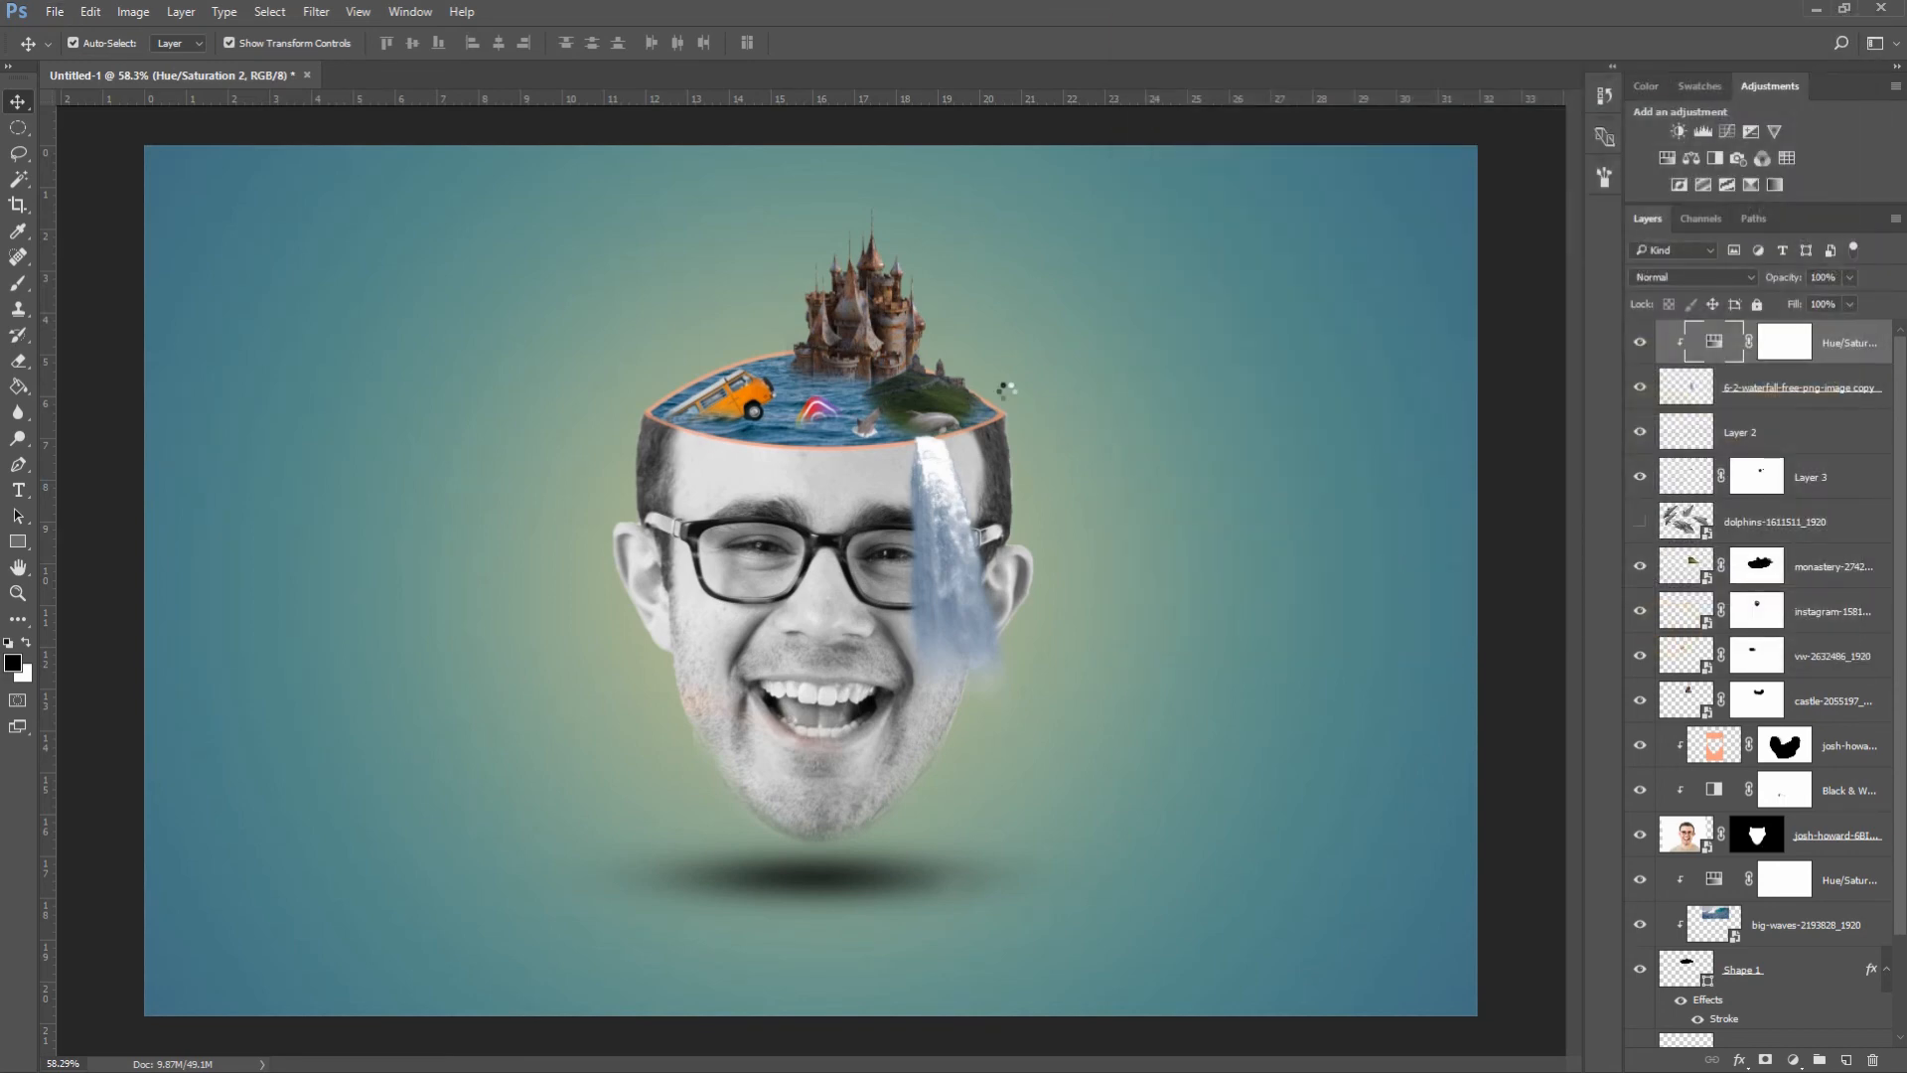
{"action": "left_click_drag", "start_coordinate": [1480, 298], "coordinate": [979, 501]}
{"action": "left_click_drag", "start_coordinate": [859, 574], "coordinate": [705, 255]}
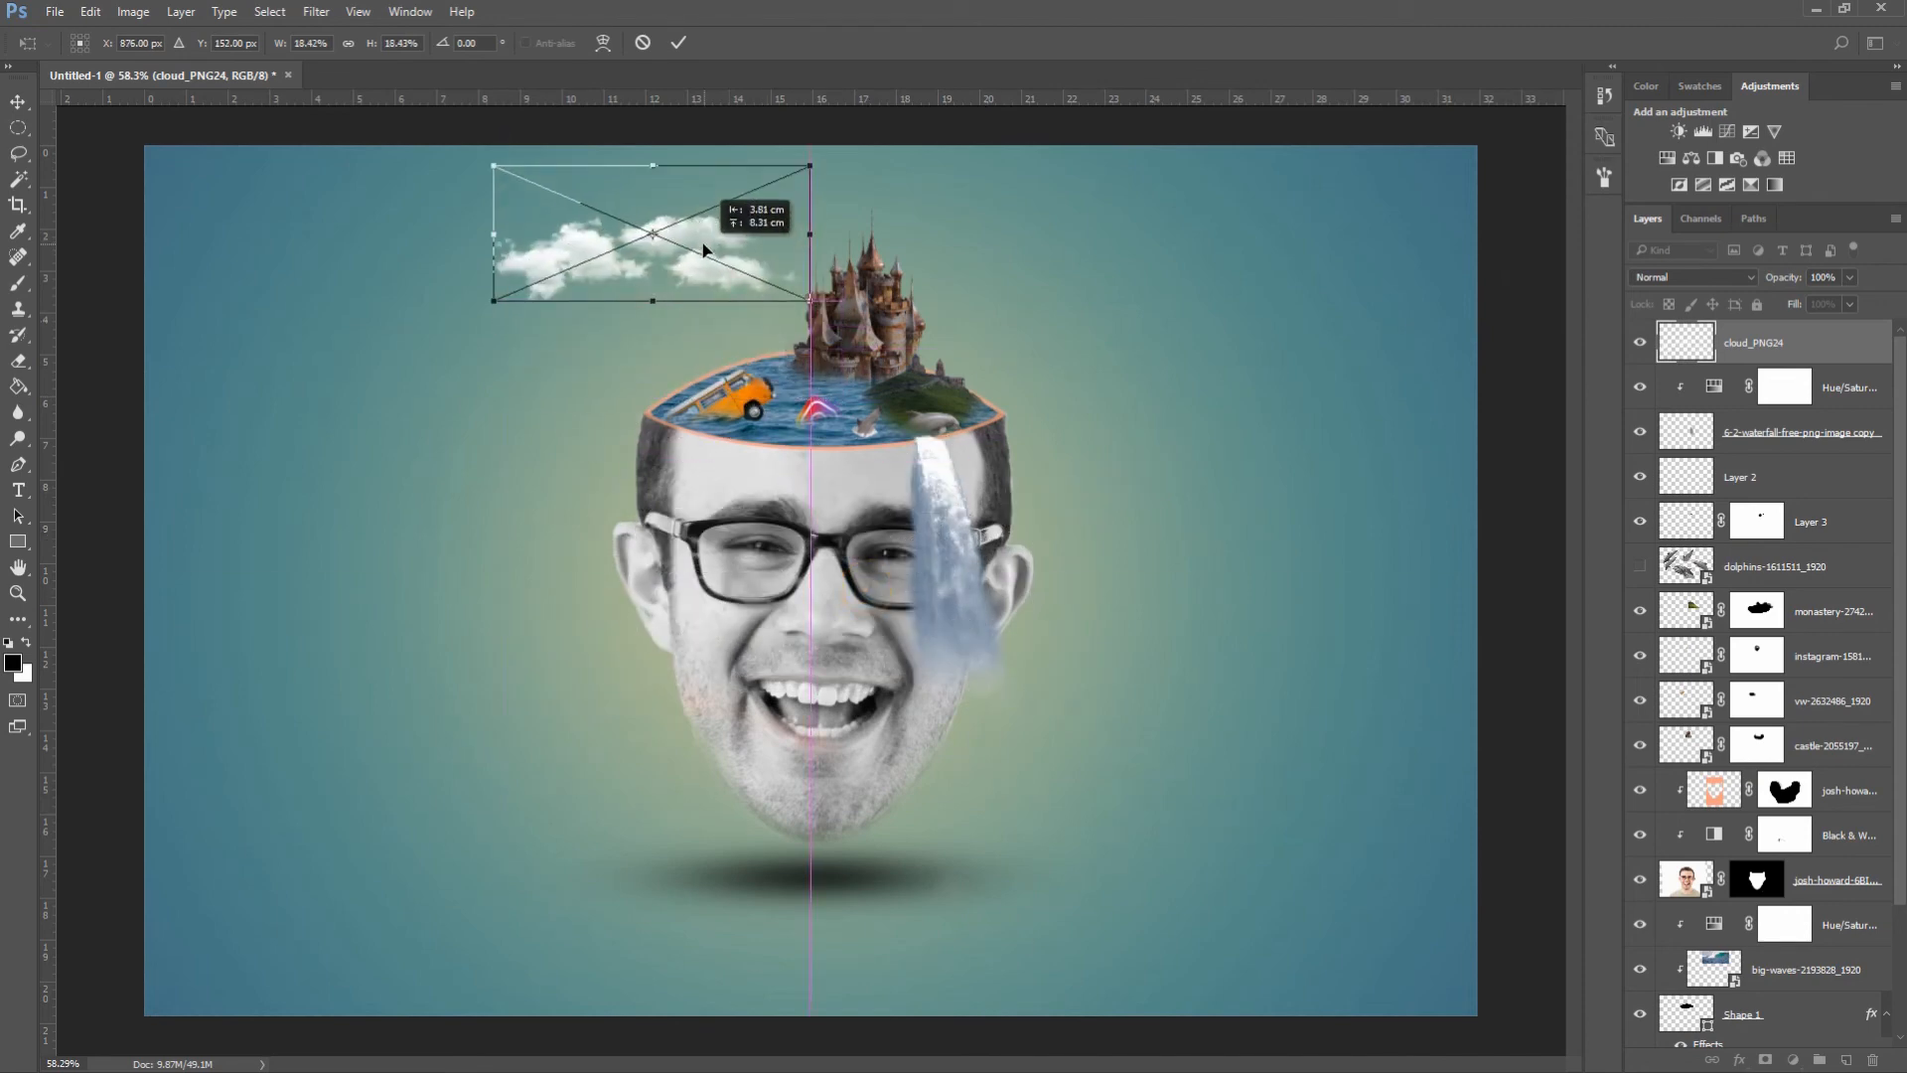
{"action": "left_click", "coordinate": [679, 43]}
- Duplicate the cloud layer and move the copy above the castle's right side, slightly higher than the first cloud
{"action": "right_click", "coordinate": [1823, 335]}
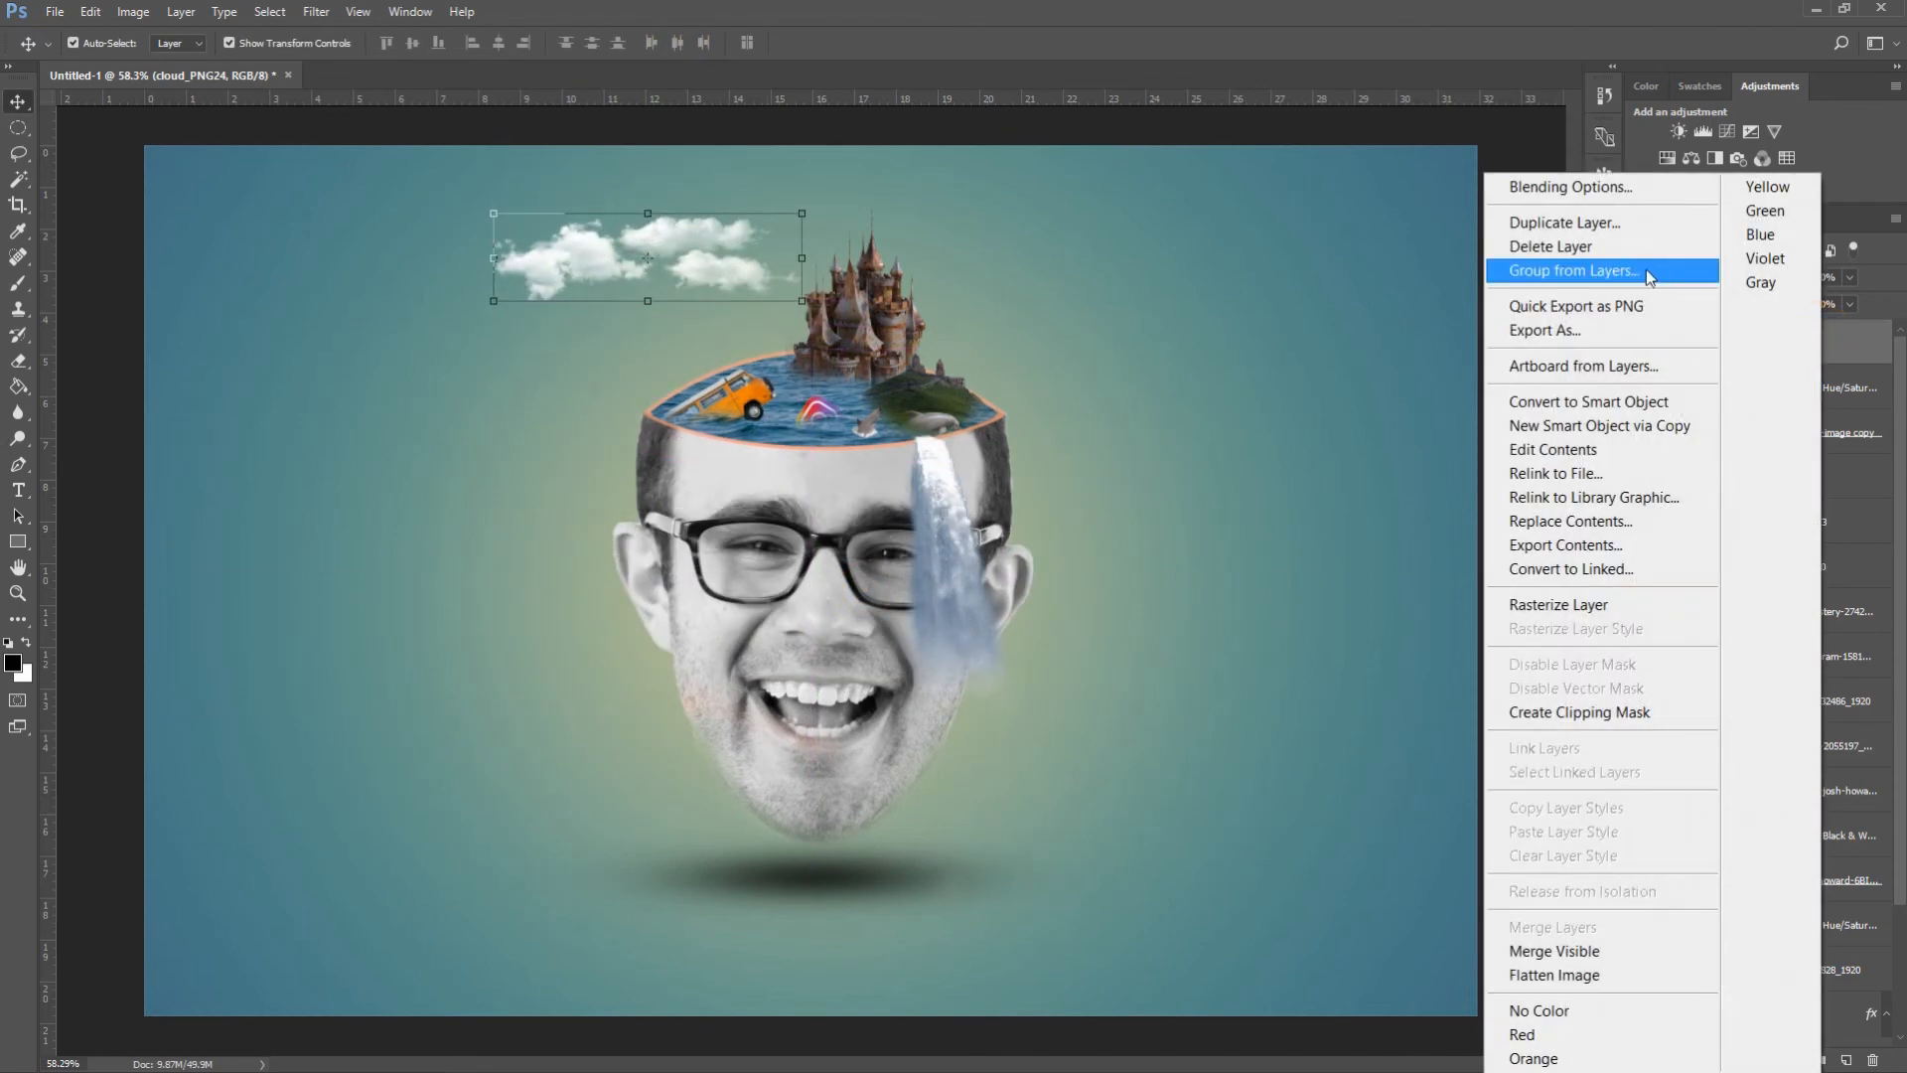
{"action": "left_click", "coordinate": [1564, 222]}
{"action": "left_click", "coordinate": [1125, 321]}
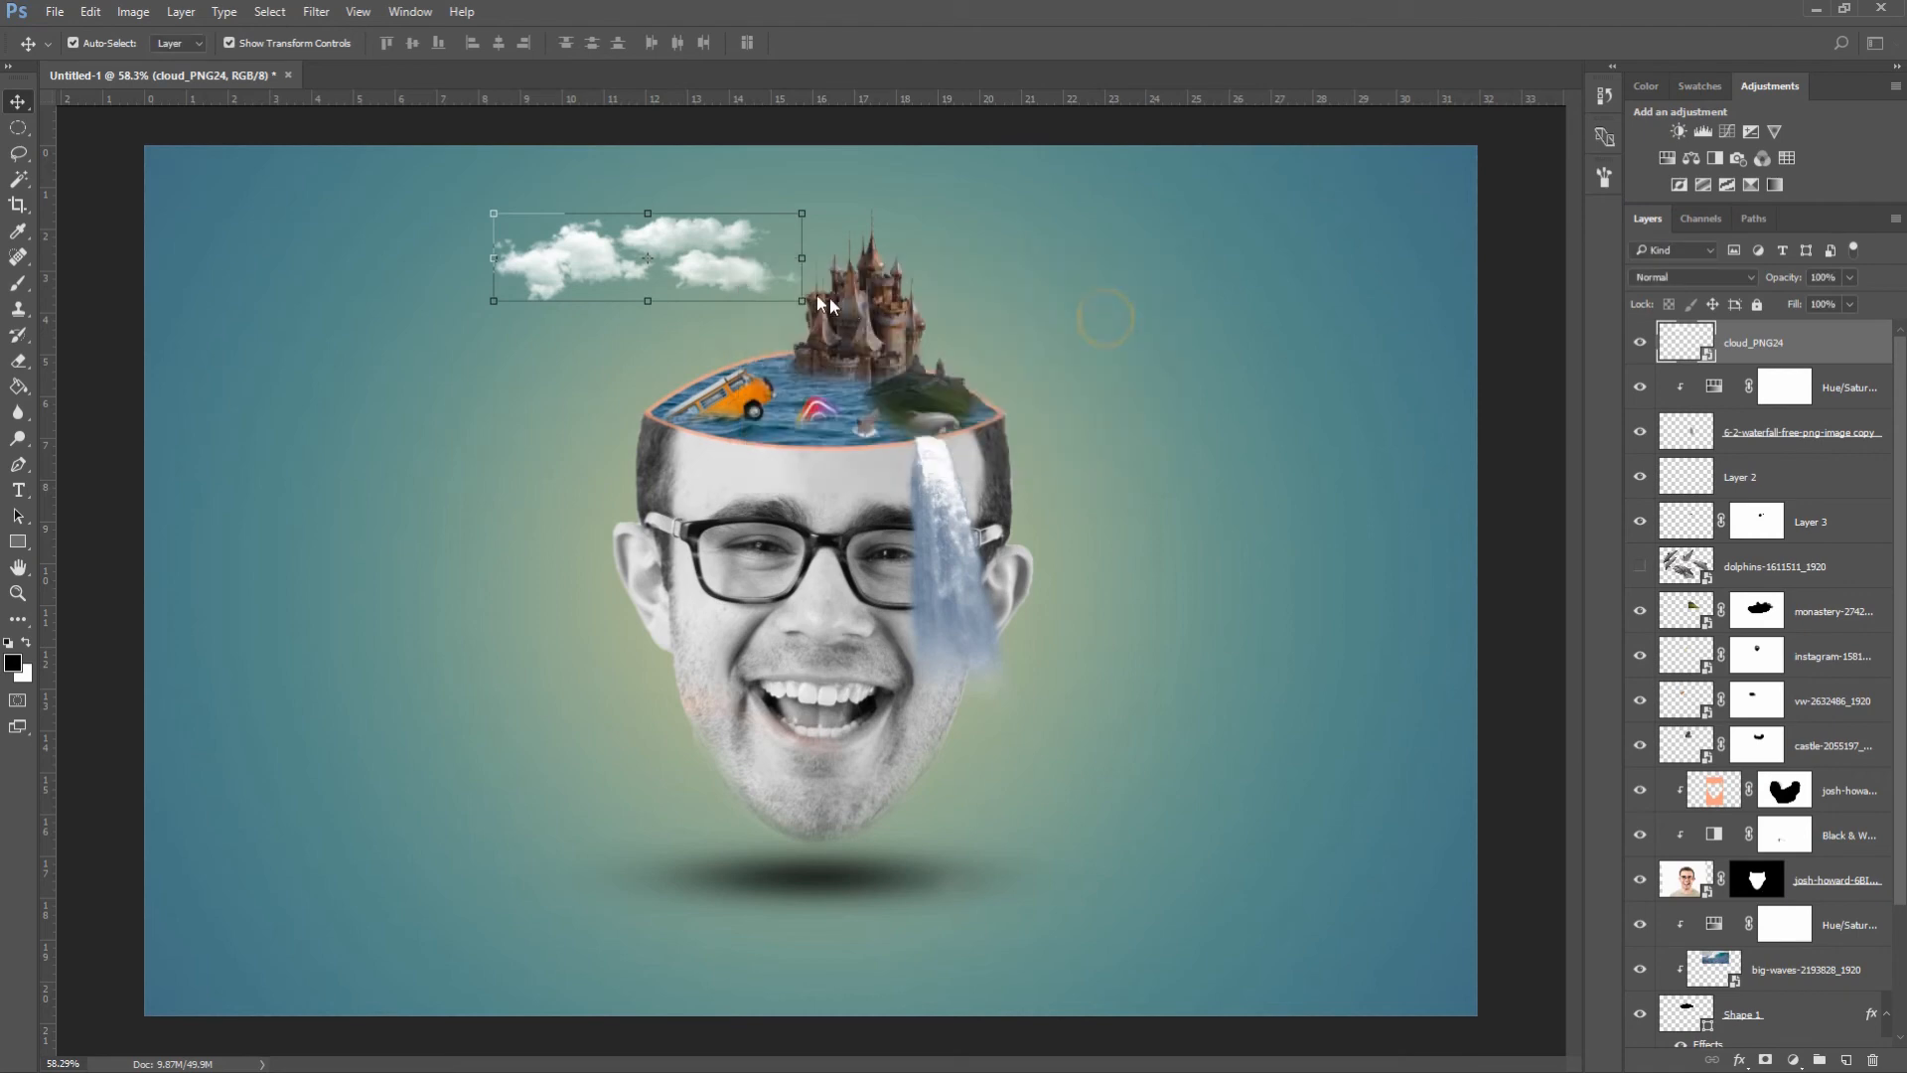
{"action": "left_click_drag", "start_coordinate": [695, 256], "coordinate": [1090, 206]}
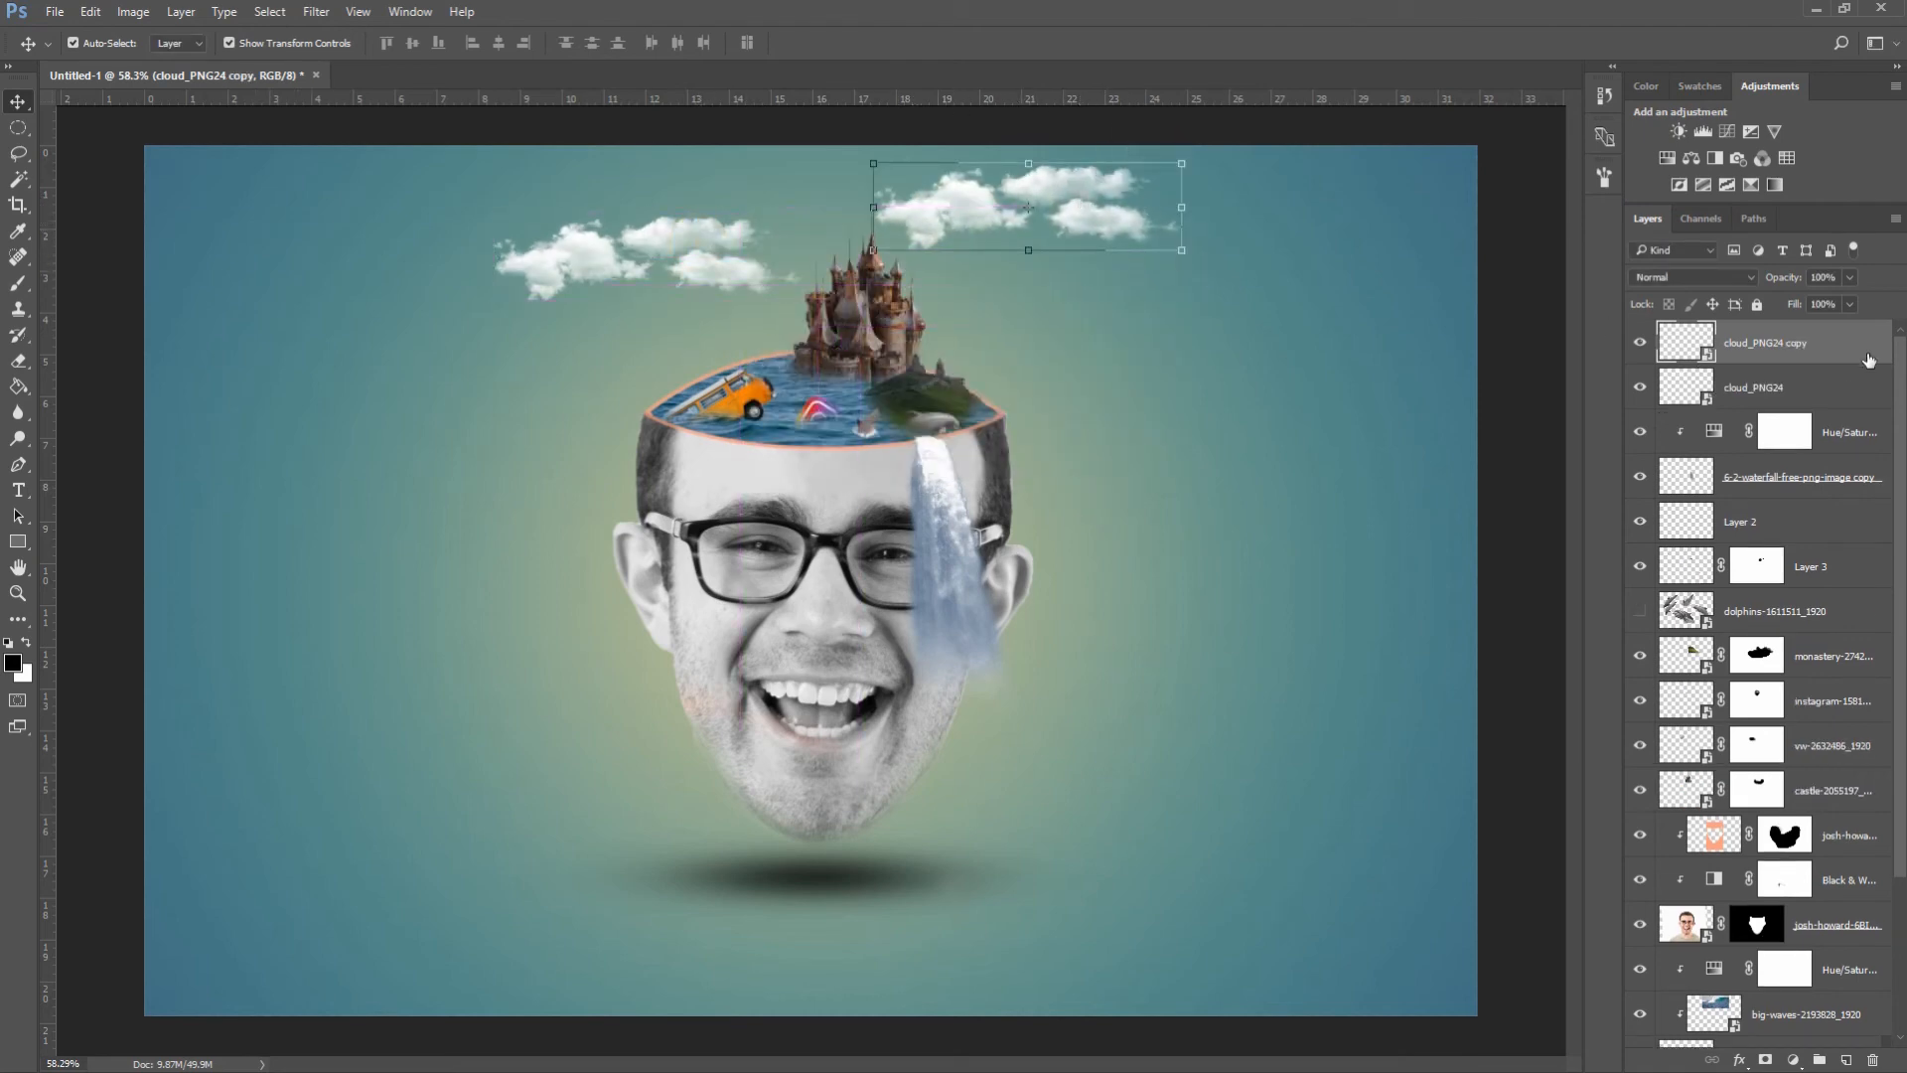
- Duplicate the right-hand cloud, fit the new copy between the two existing clouds, and nudge the right-hand cloud slightly down
{"action": "right_click", "coordinate": [1832, 350]}
{"action": "left_click", "coordinate": [1596, 225]}
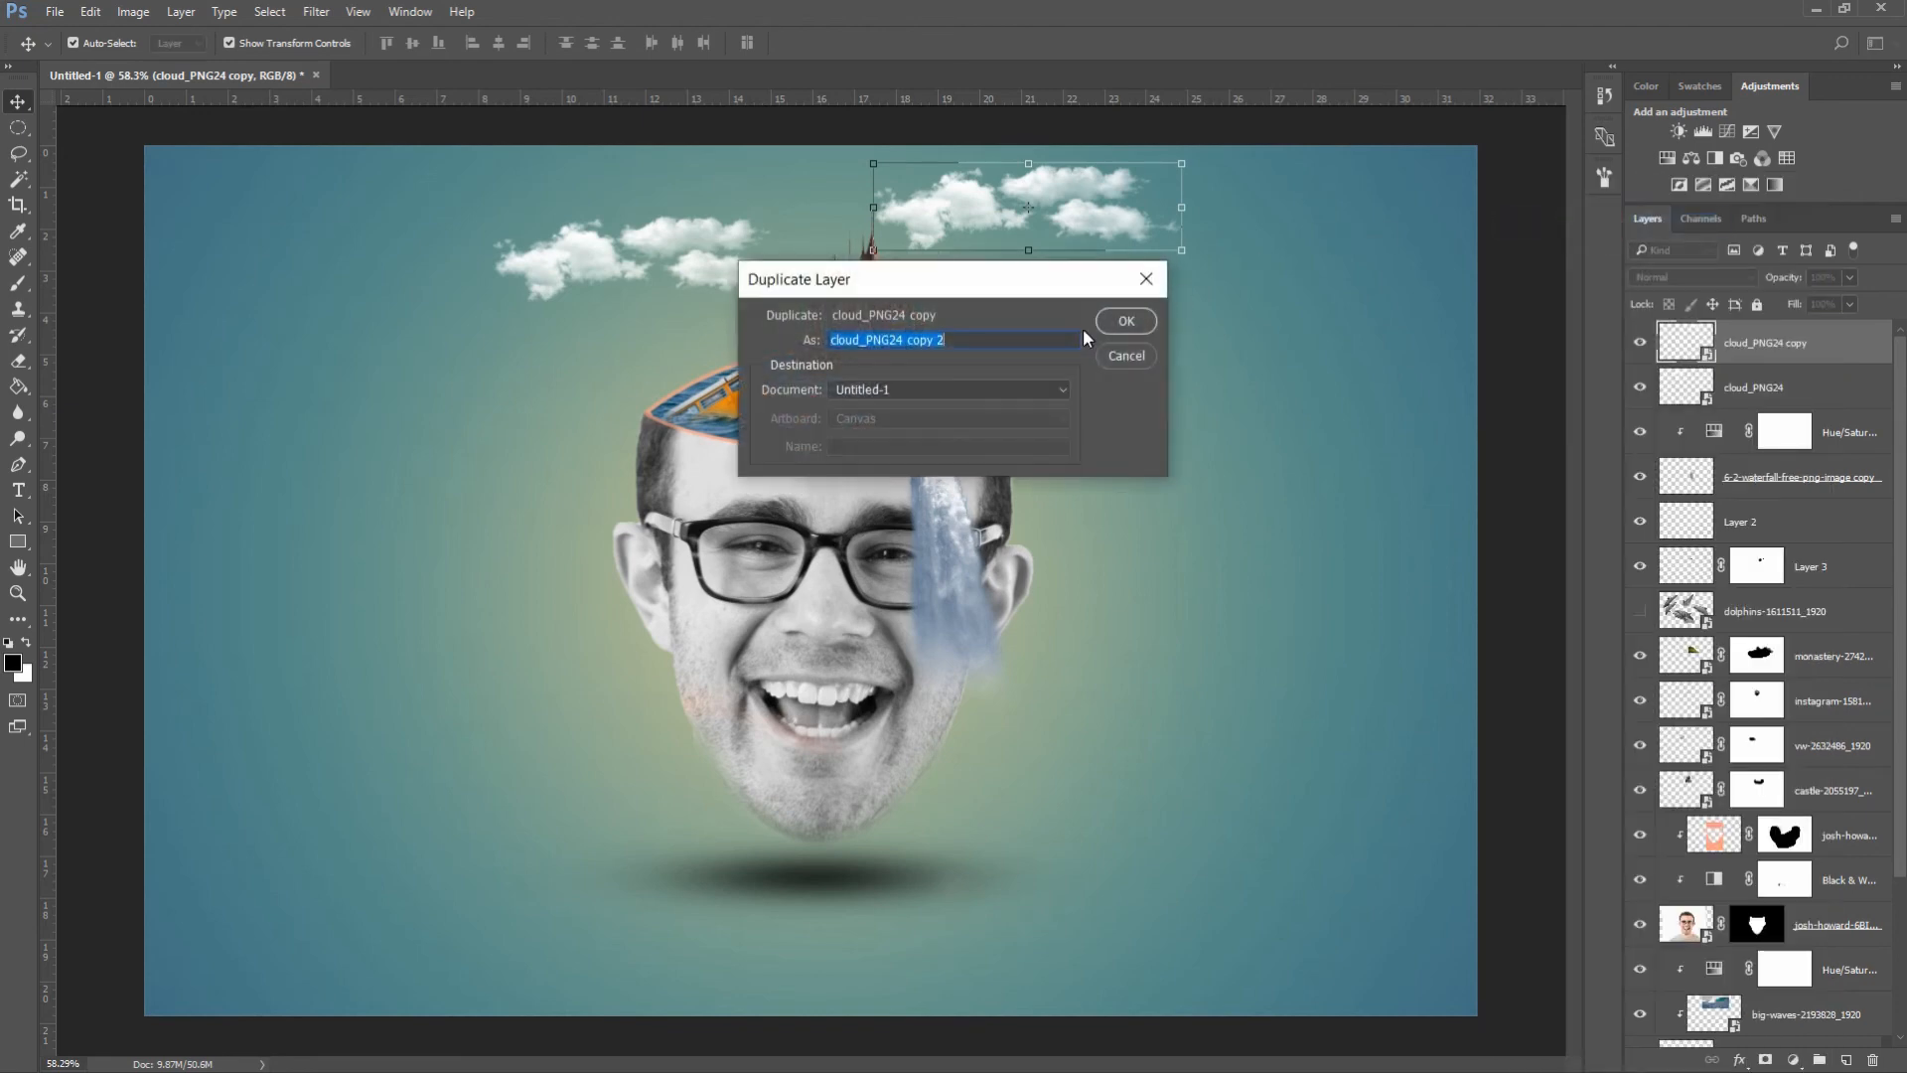
{"action": "left_click", "coordinate": [1122, 320]}
{"action": "left_click_drag", "start_coordinate": [1124, 221], "coordinate": [897, 217]}
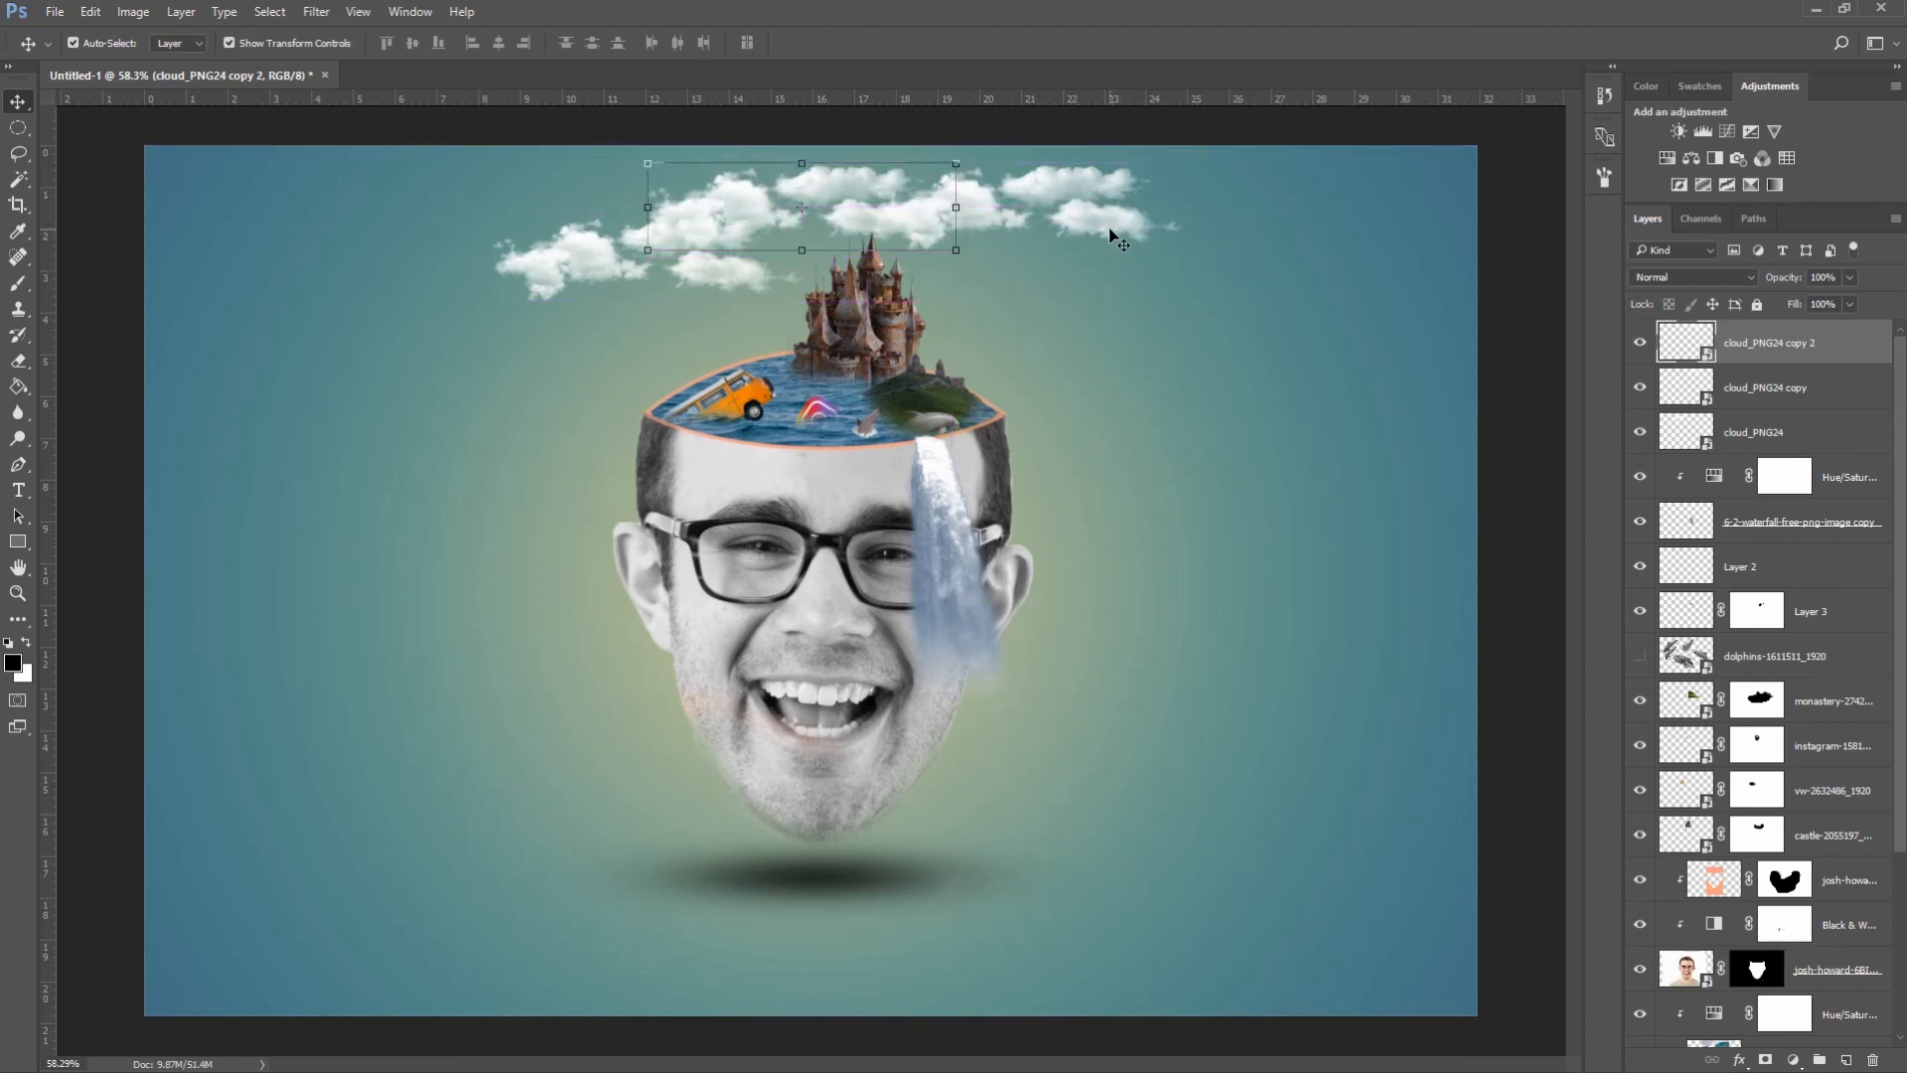
{"action": "left_click_drag", "start_coordinate": [1109, 230], "coordinate": [1111, 240]}
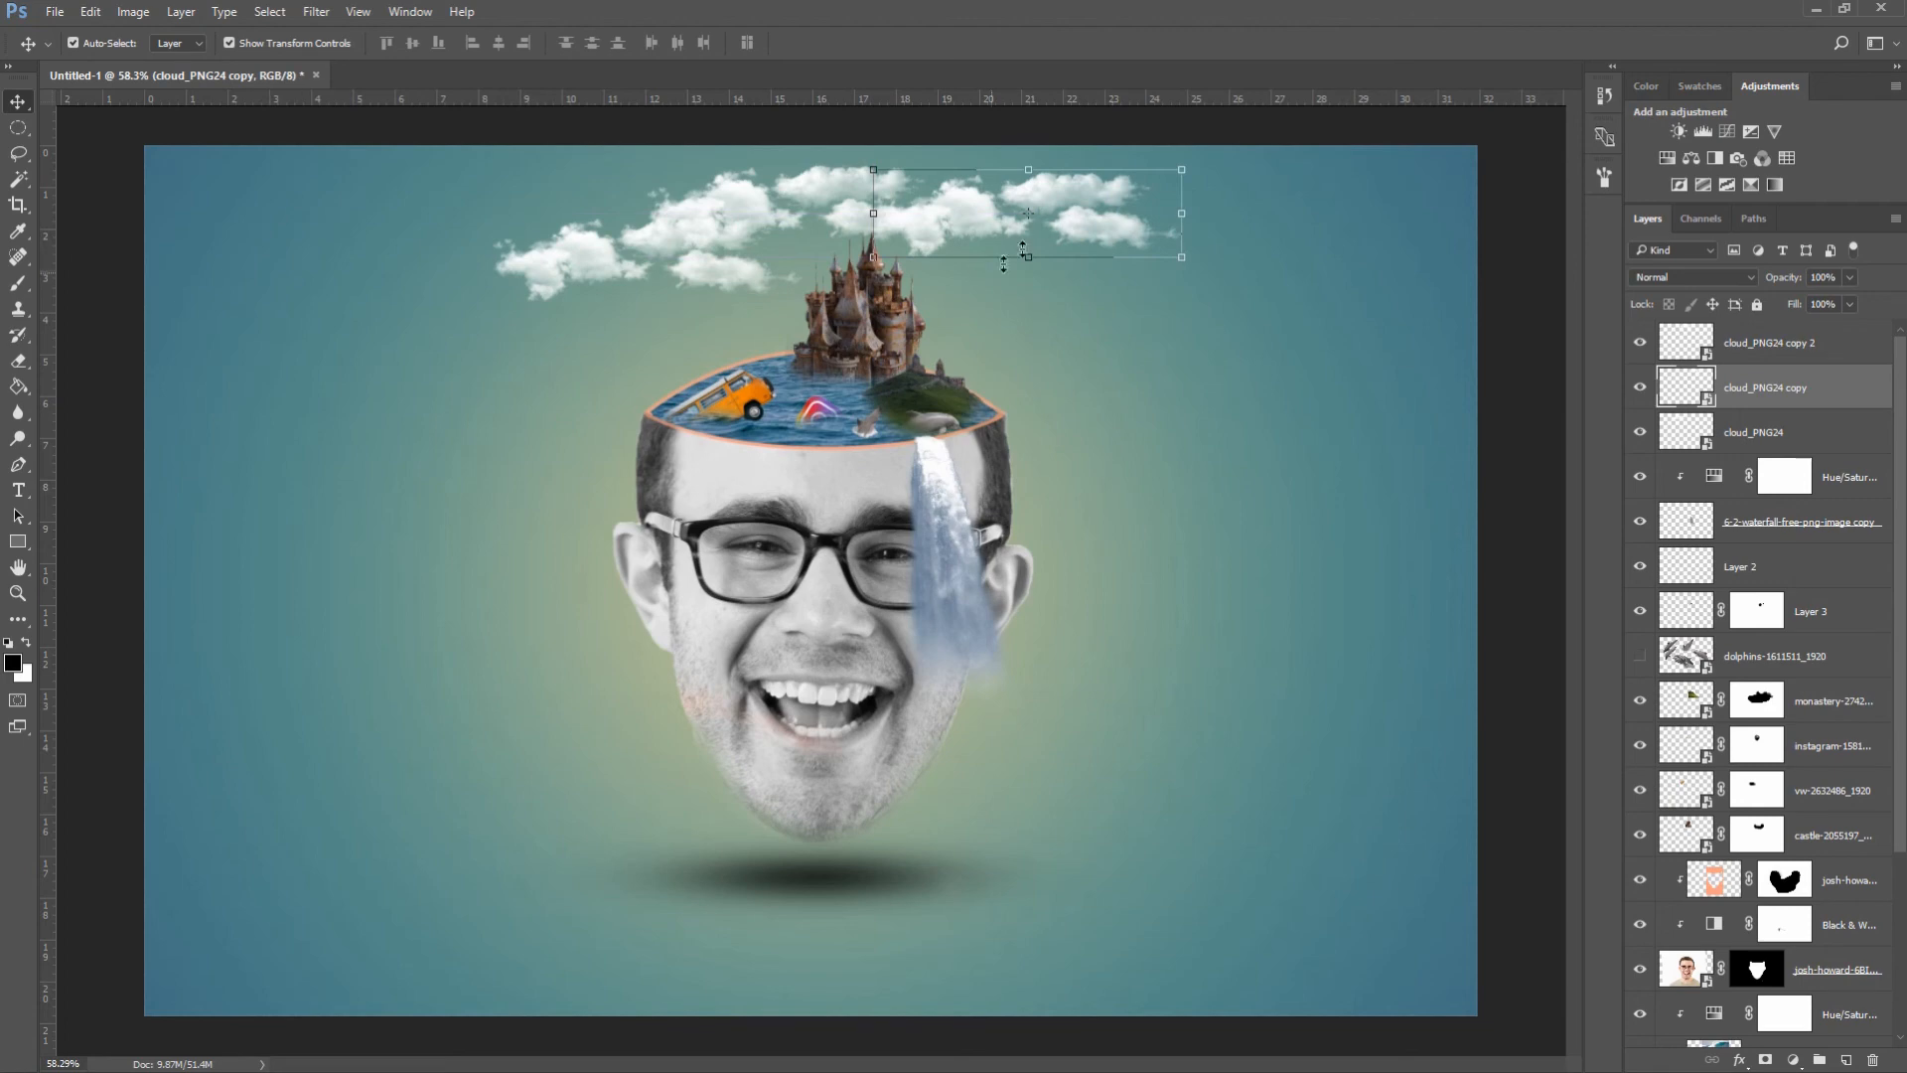
- Embed the flock-1837494_1280 bird image at its default size above the topmost cloud layer
{"action": "left_click", "coordinate": [1839, 341]}
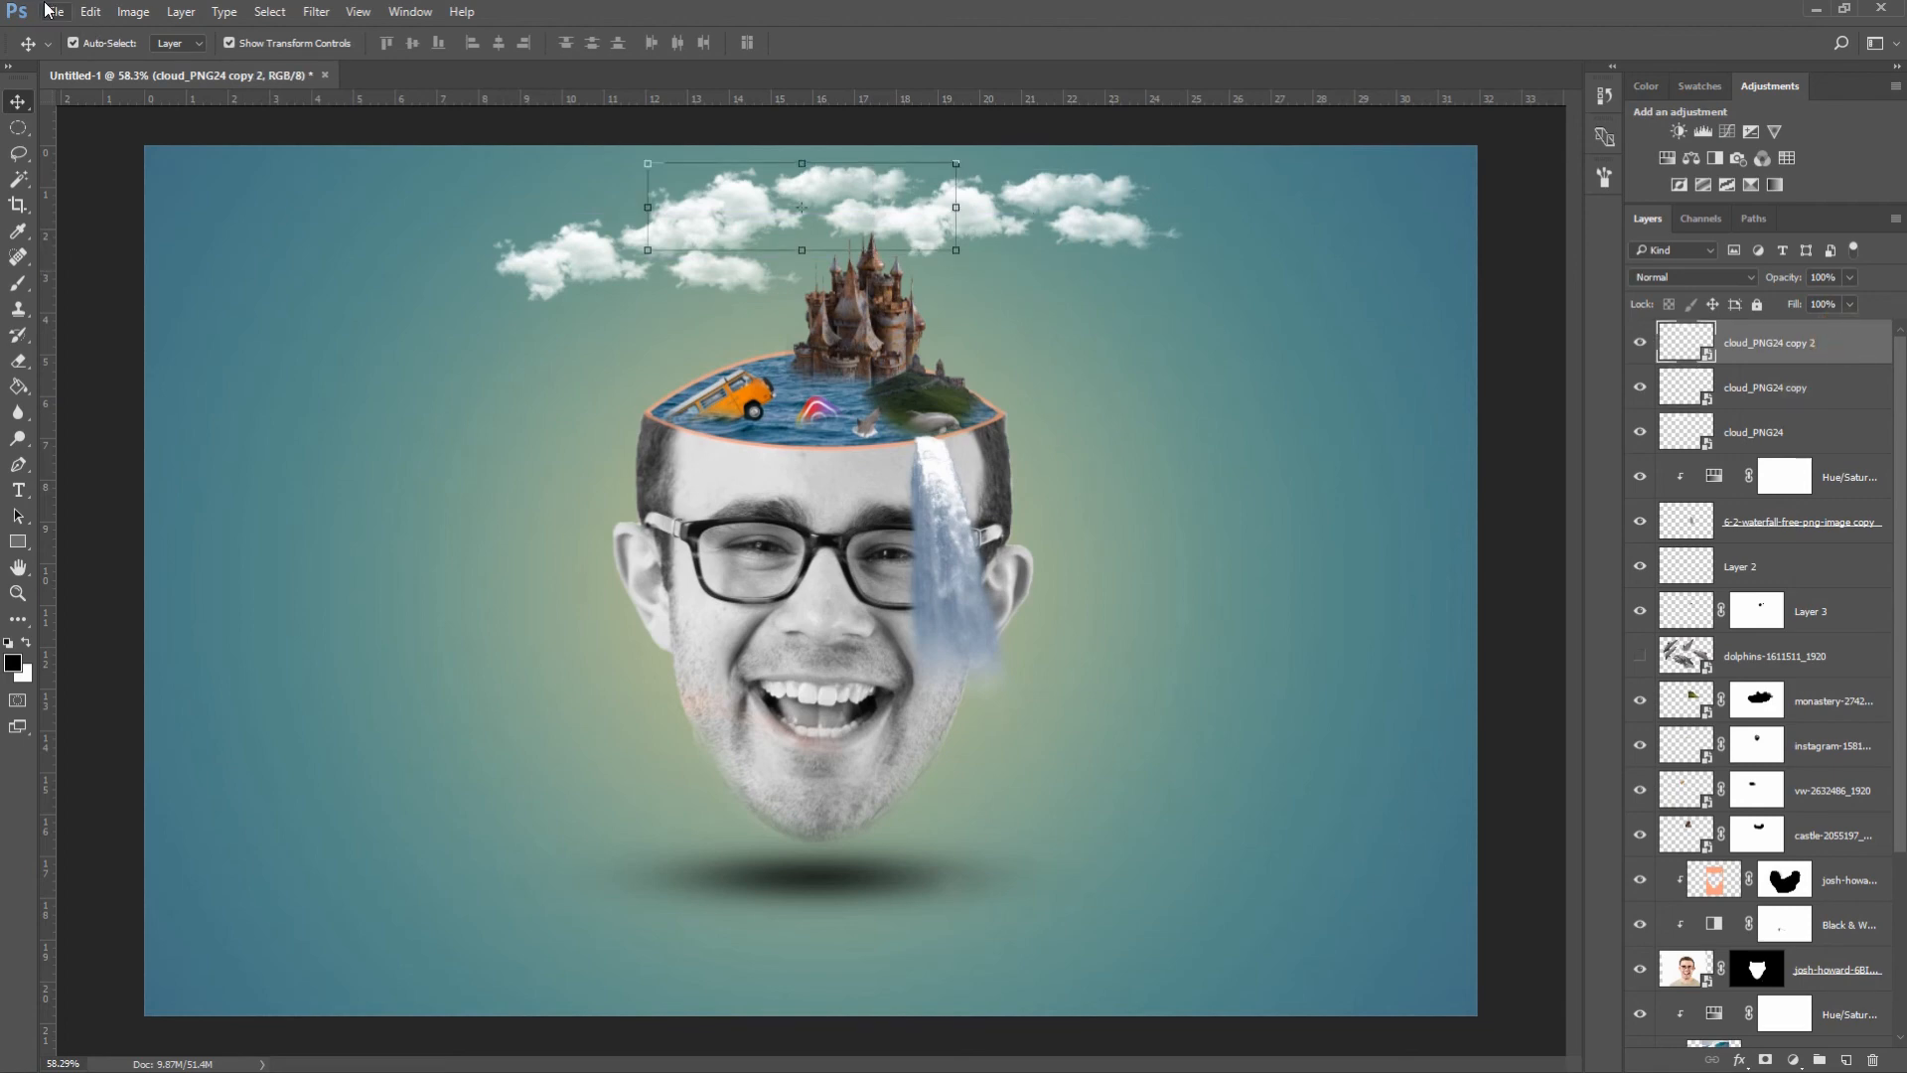
{"action": "left_click", "coordinate": [49, 11]}
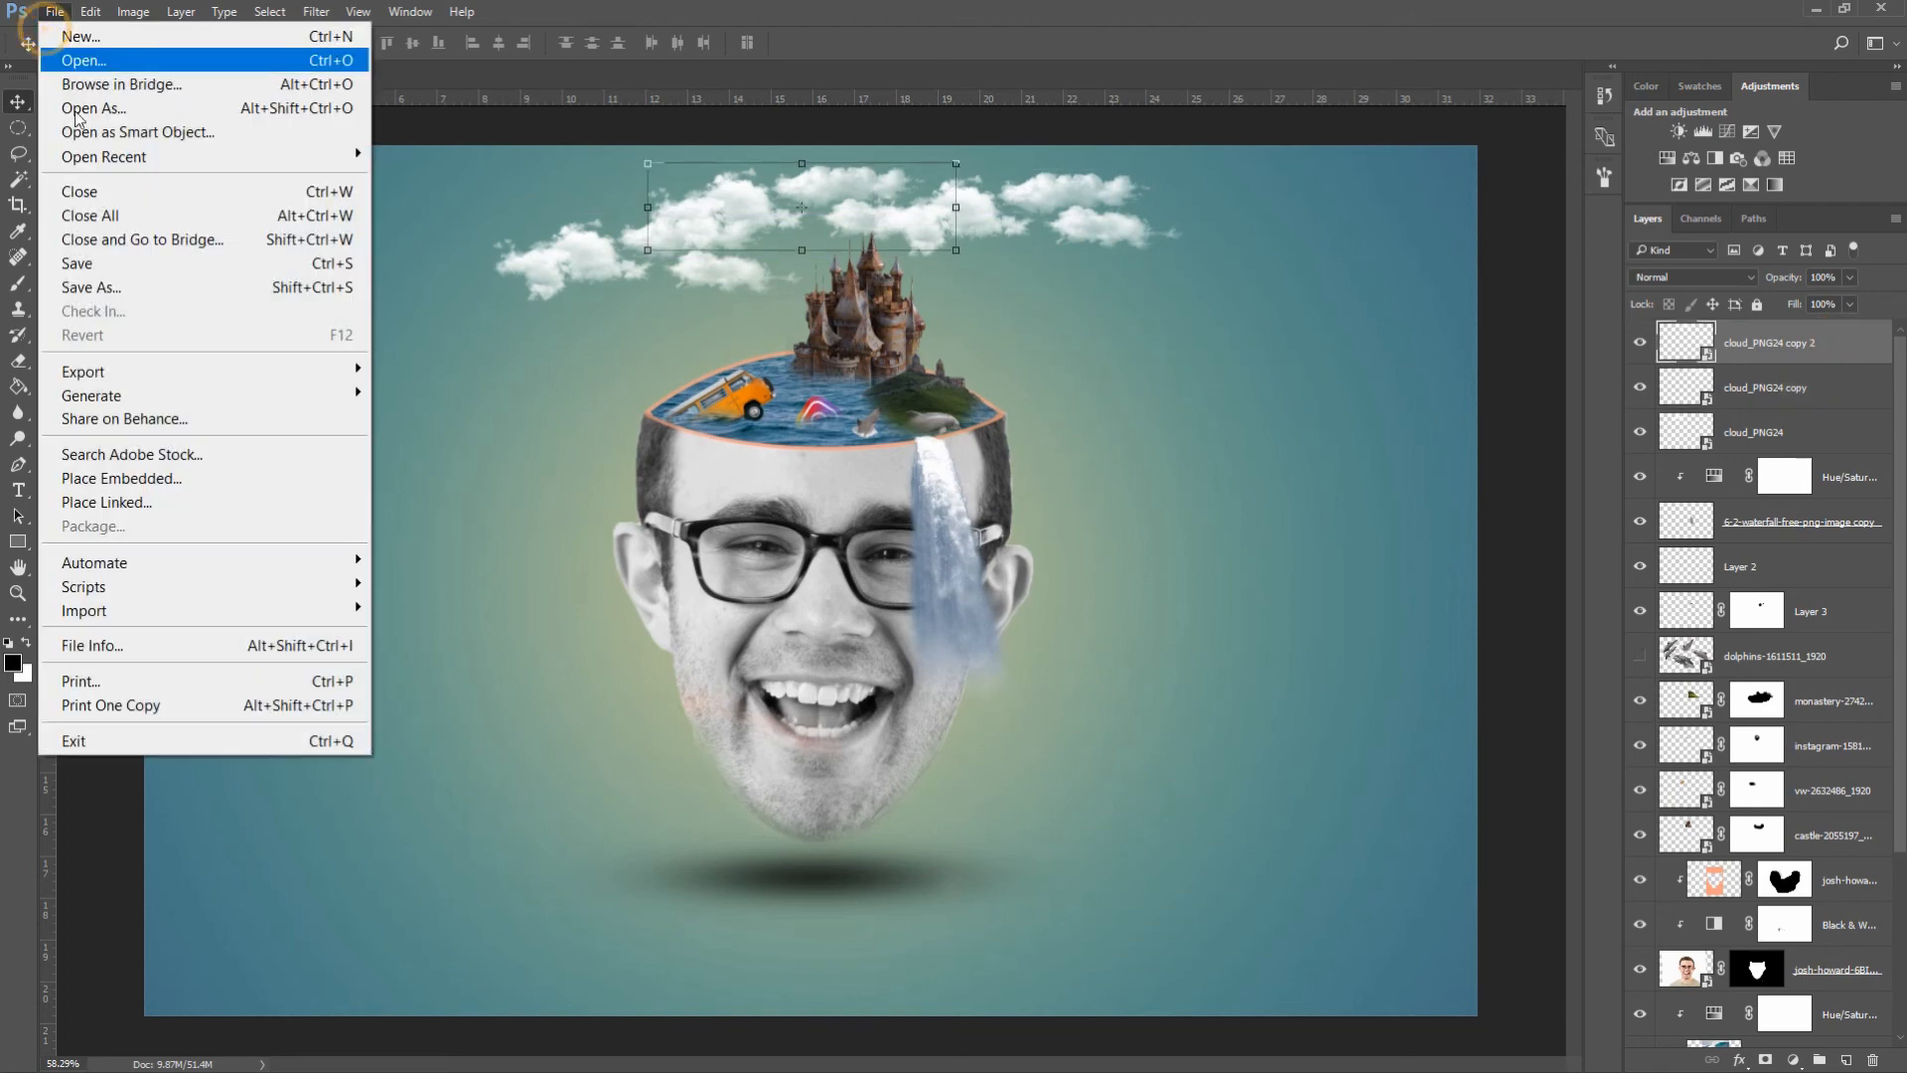
{"action": "left_click", "coordinate": [147, 477]}
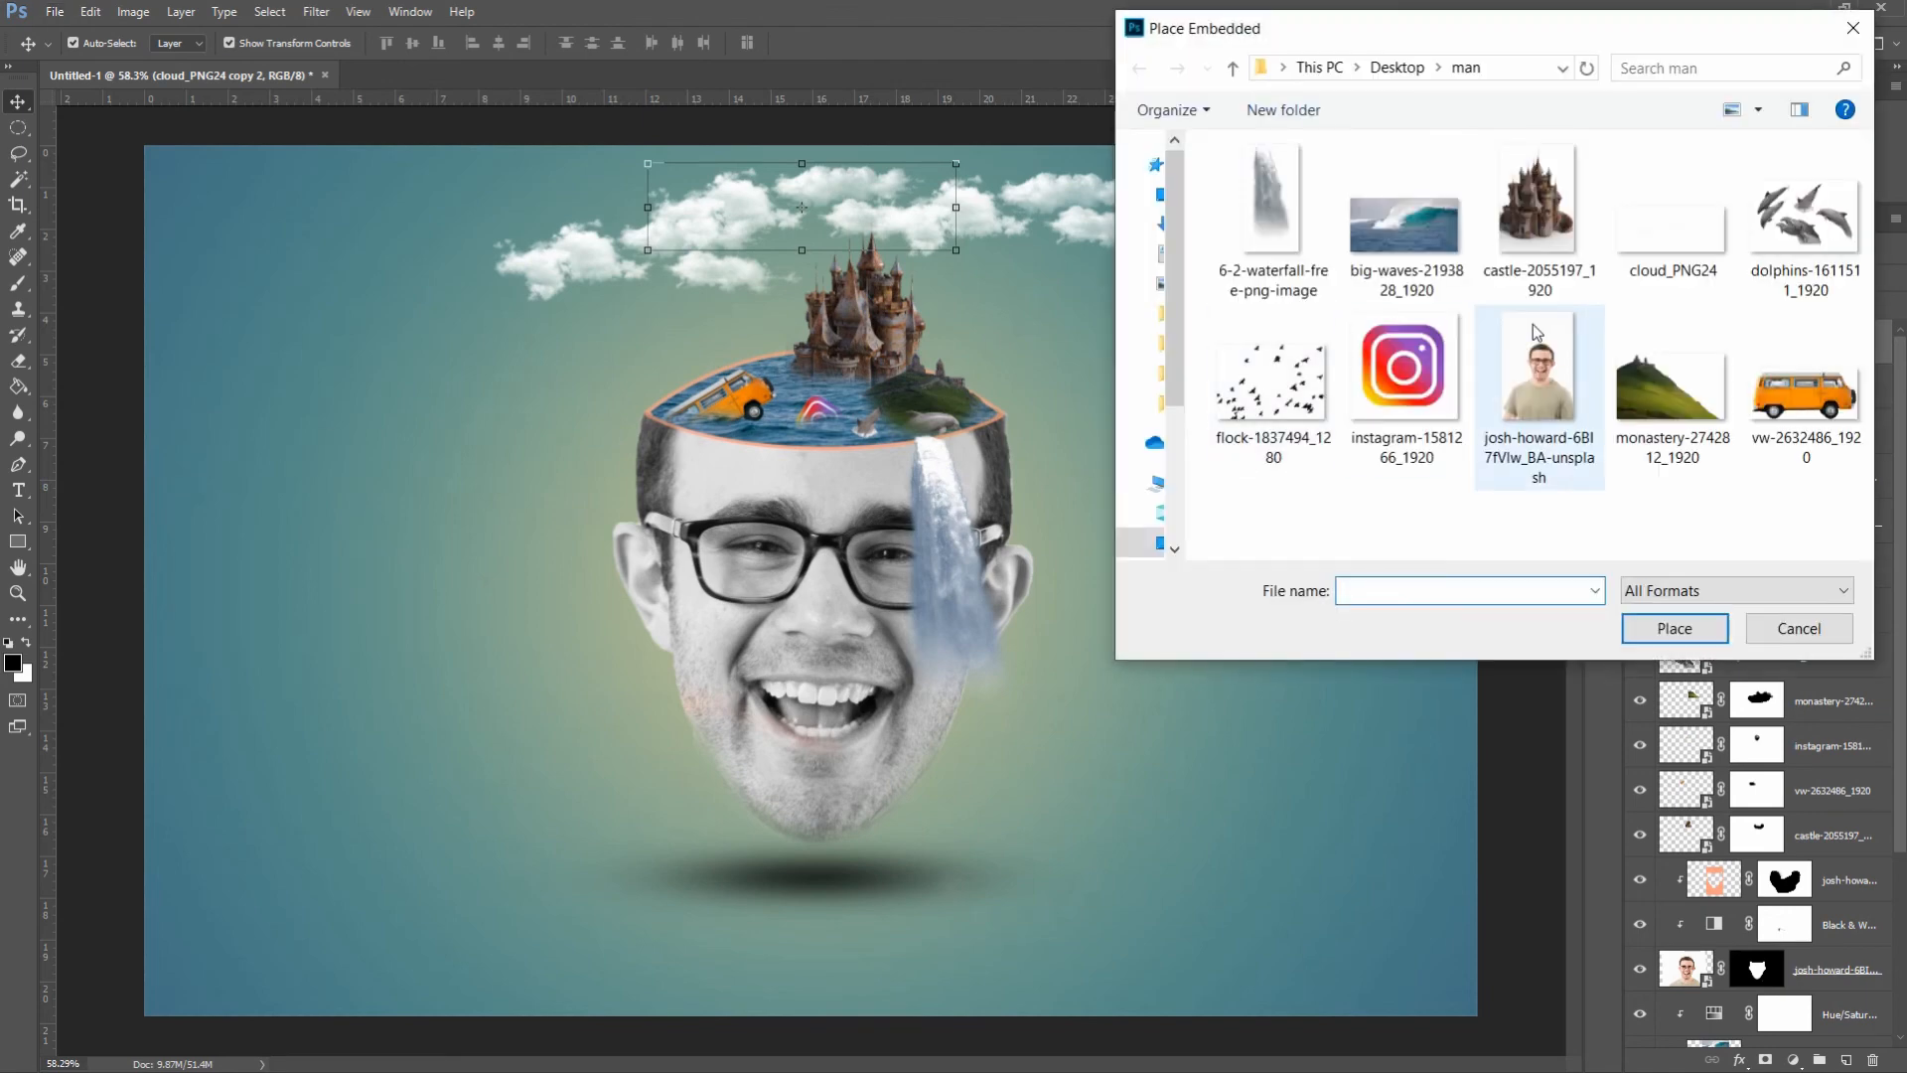
{"action": "left_click", "coordinate": [1271, 383]}
{"action": "left_click", "coordinate": [1675, 628]}
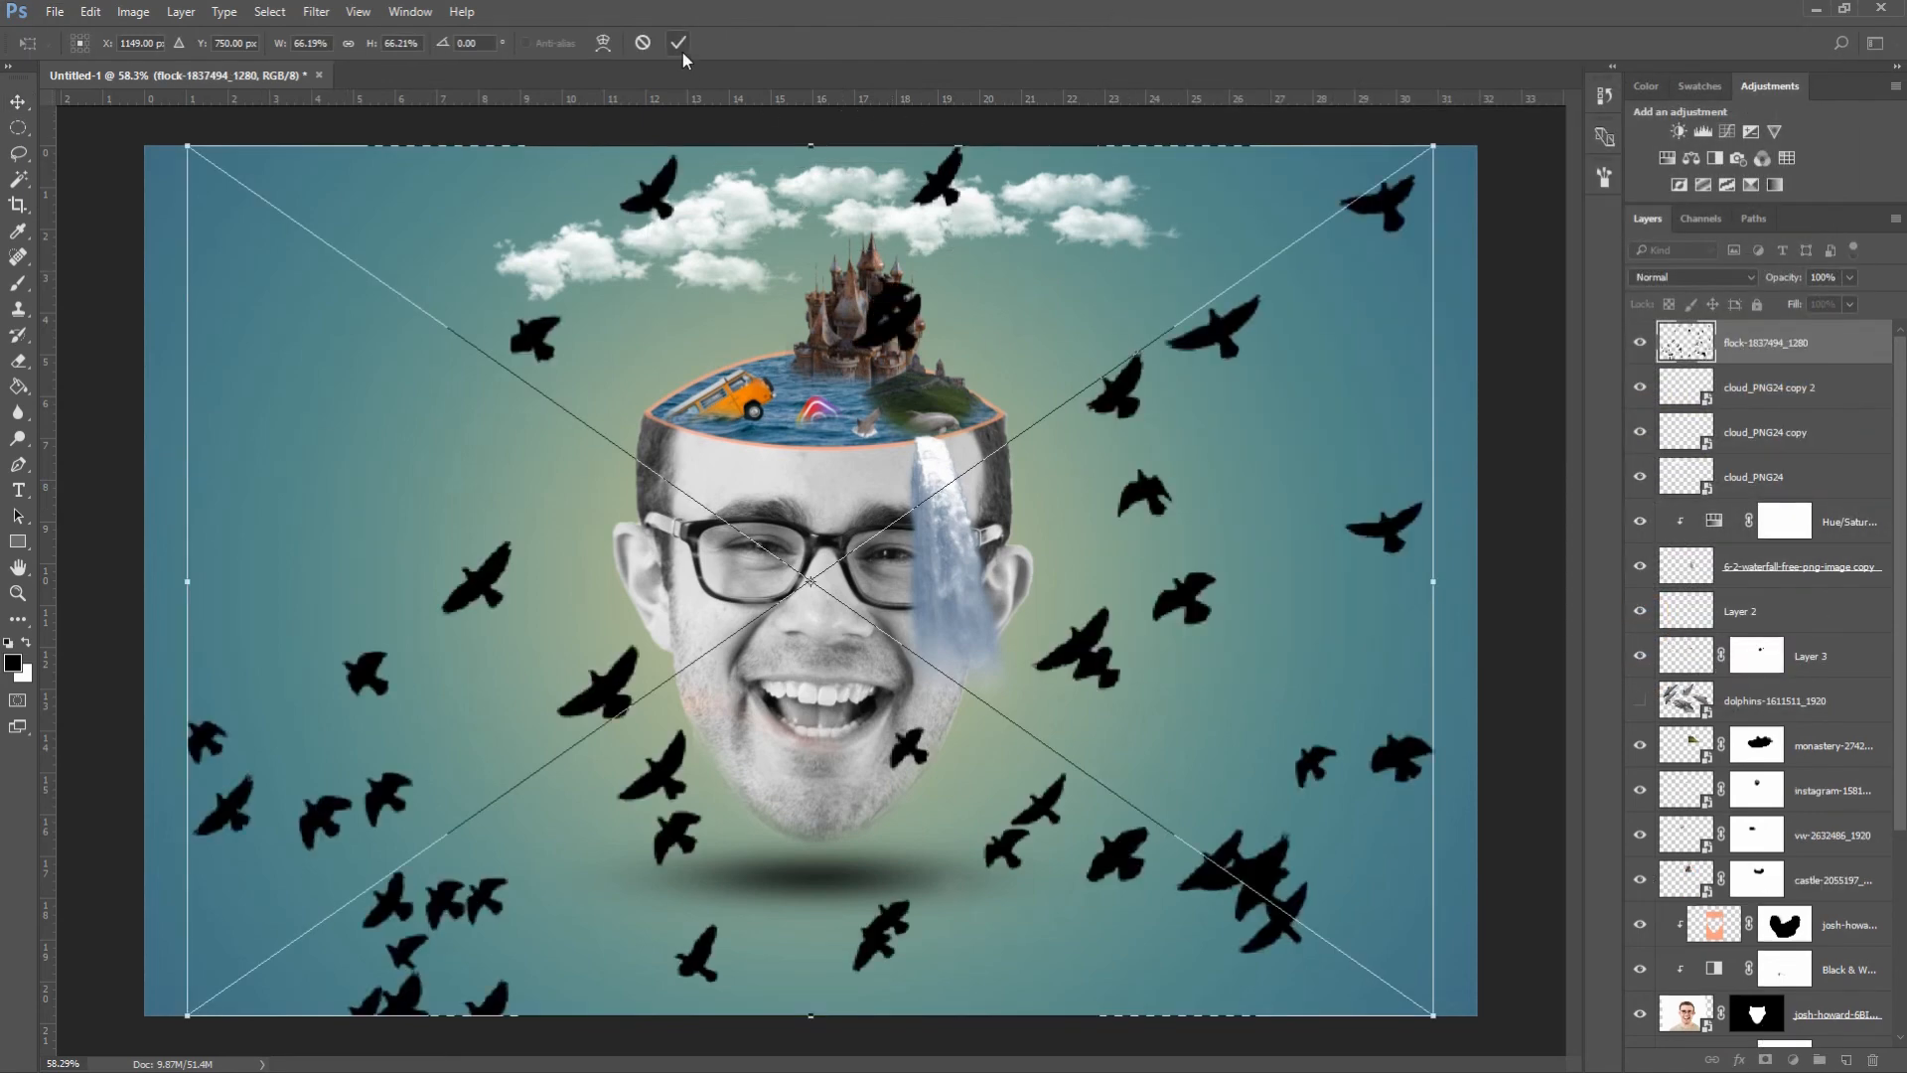
{"action": "left_click", "coordinate": [681, 47]}
- Lasso the three birds at the flock's lower right, beside the chin, and copy them to a new layer
{"action": "left_click", "coordinate": [20, 156]}
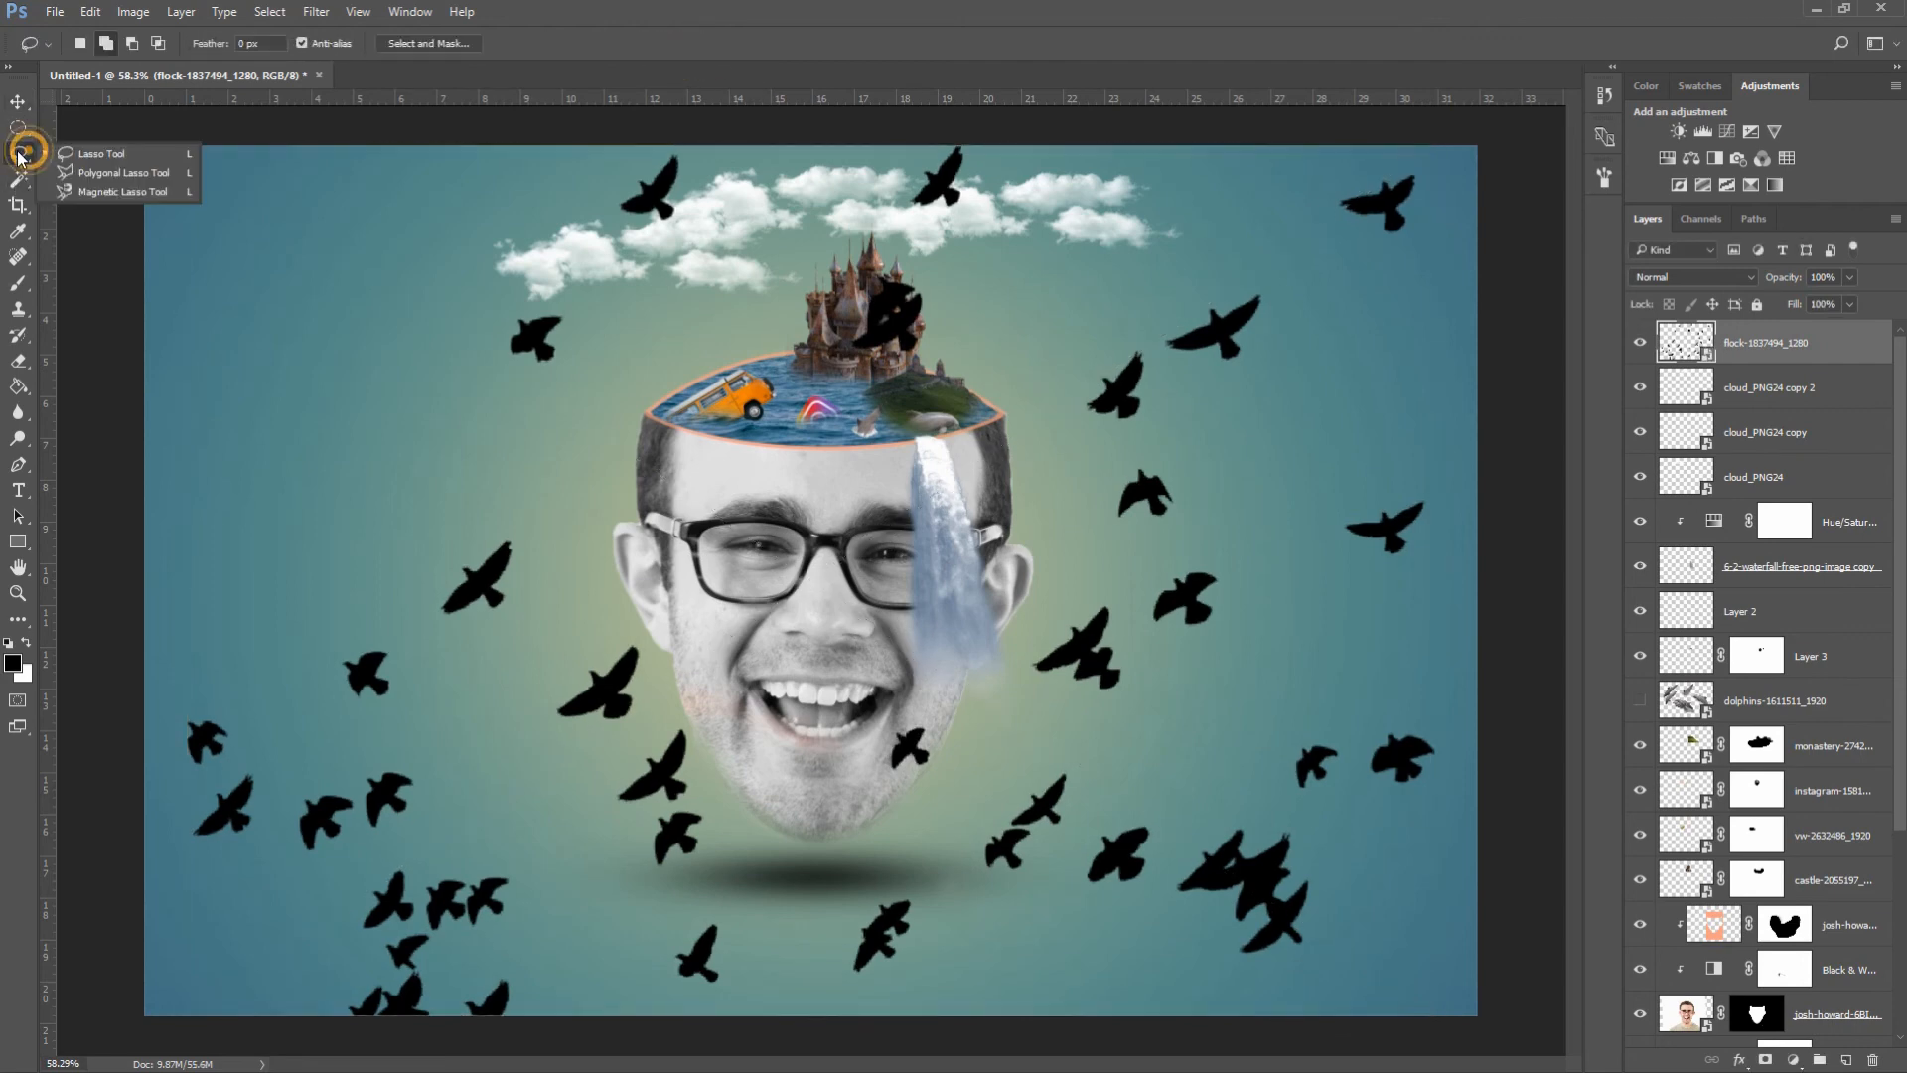
{"action": "left_click", "coordinate": [95, 151]}
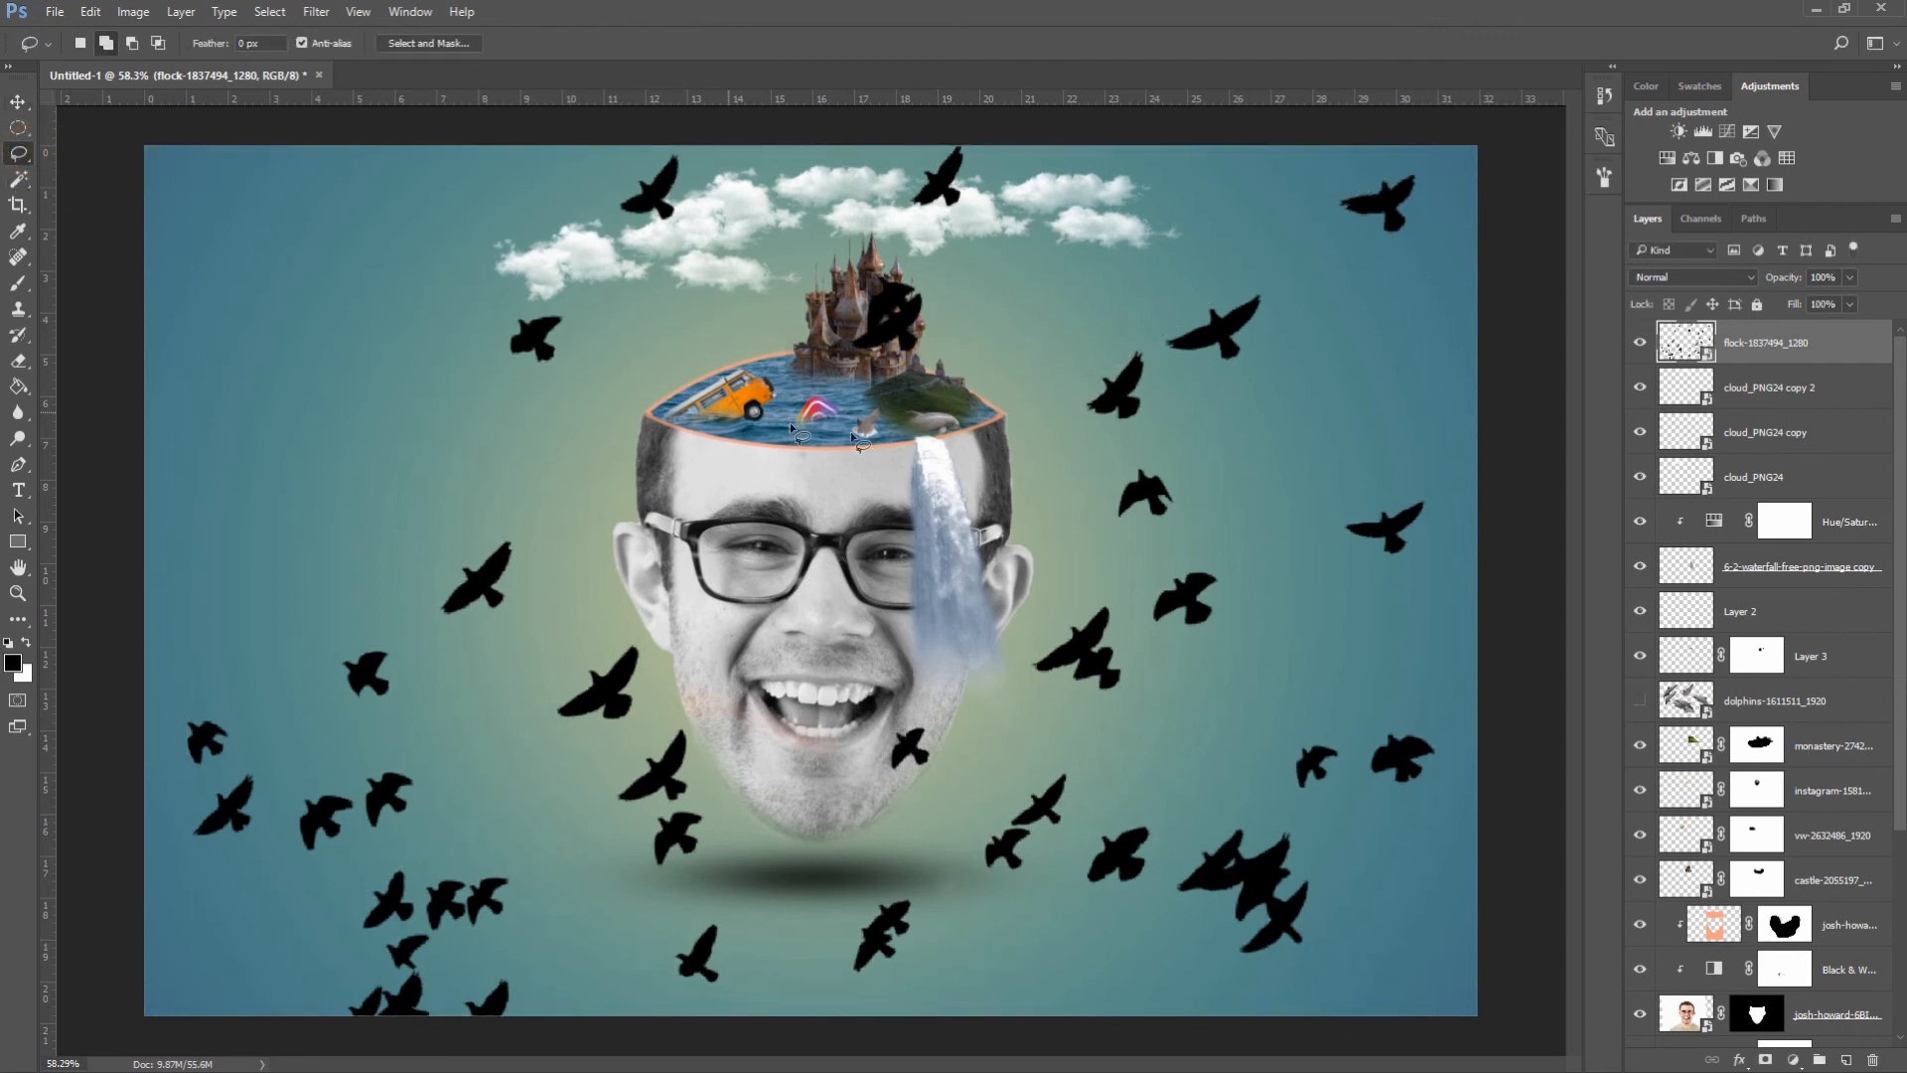
{"action": "left_click_drag", "start_coordinate": [1172, 823], "coordinate": [1172, 827]}
{"action": "right_click", "coordinate": [1172, 826]}
{"action": "left_click", "coordinate": [1241, 581]}
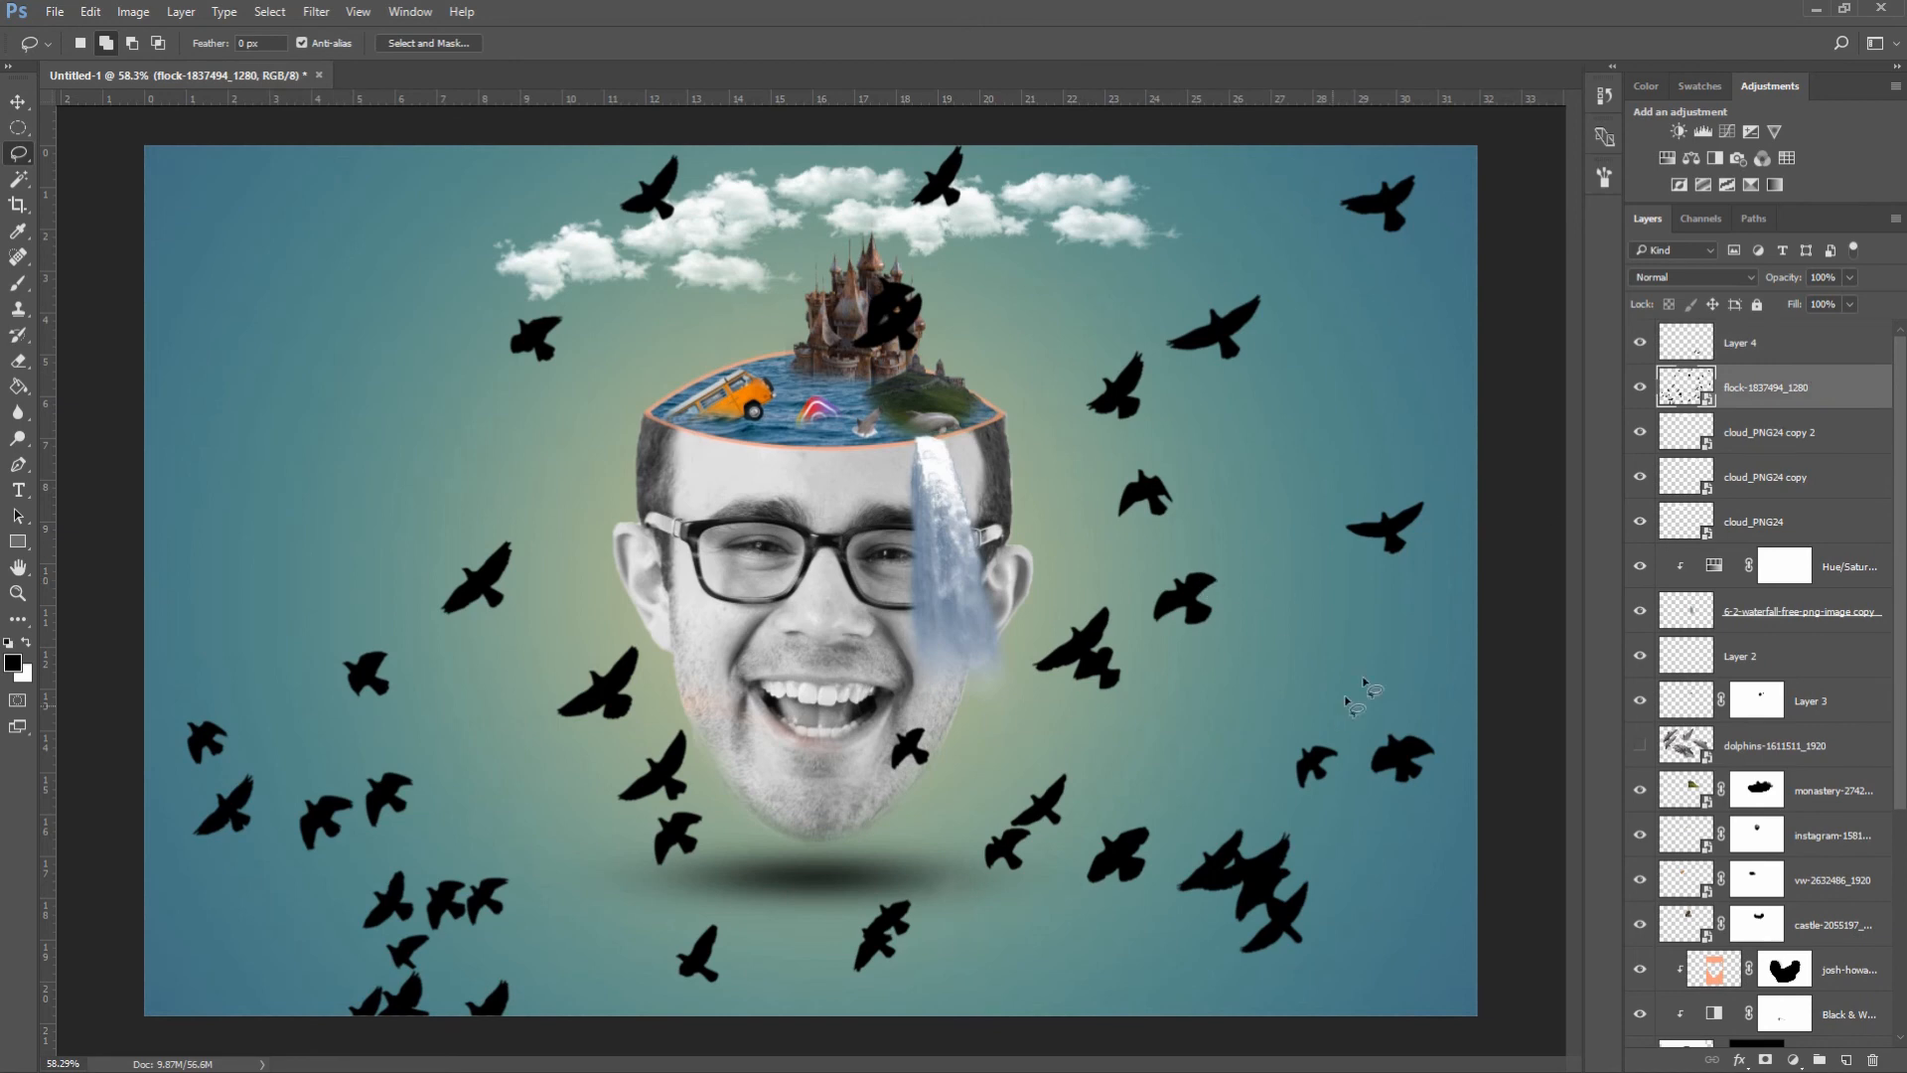
- Copy the single bird at the flock's far right and the single bird below the head's shadow to separate new layers
{"action": "left_click_drag", "start_coordinate": [1361, 695], "coordinate": [1416, 505]}
{"action": "right_click", "coordinate": [1416, 505]}
{"action": "left_click", "coordinate": [1511, 690]}
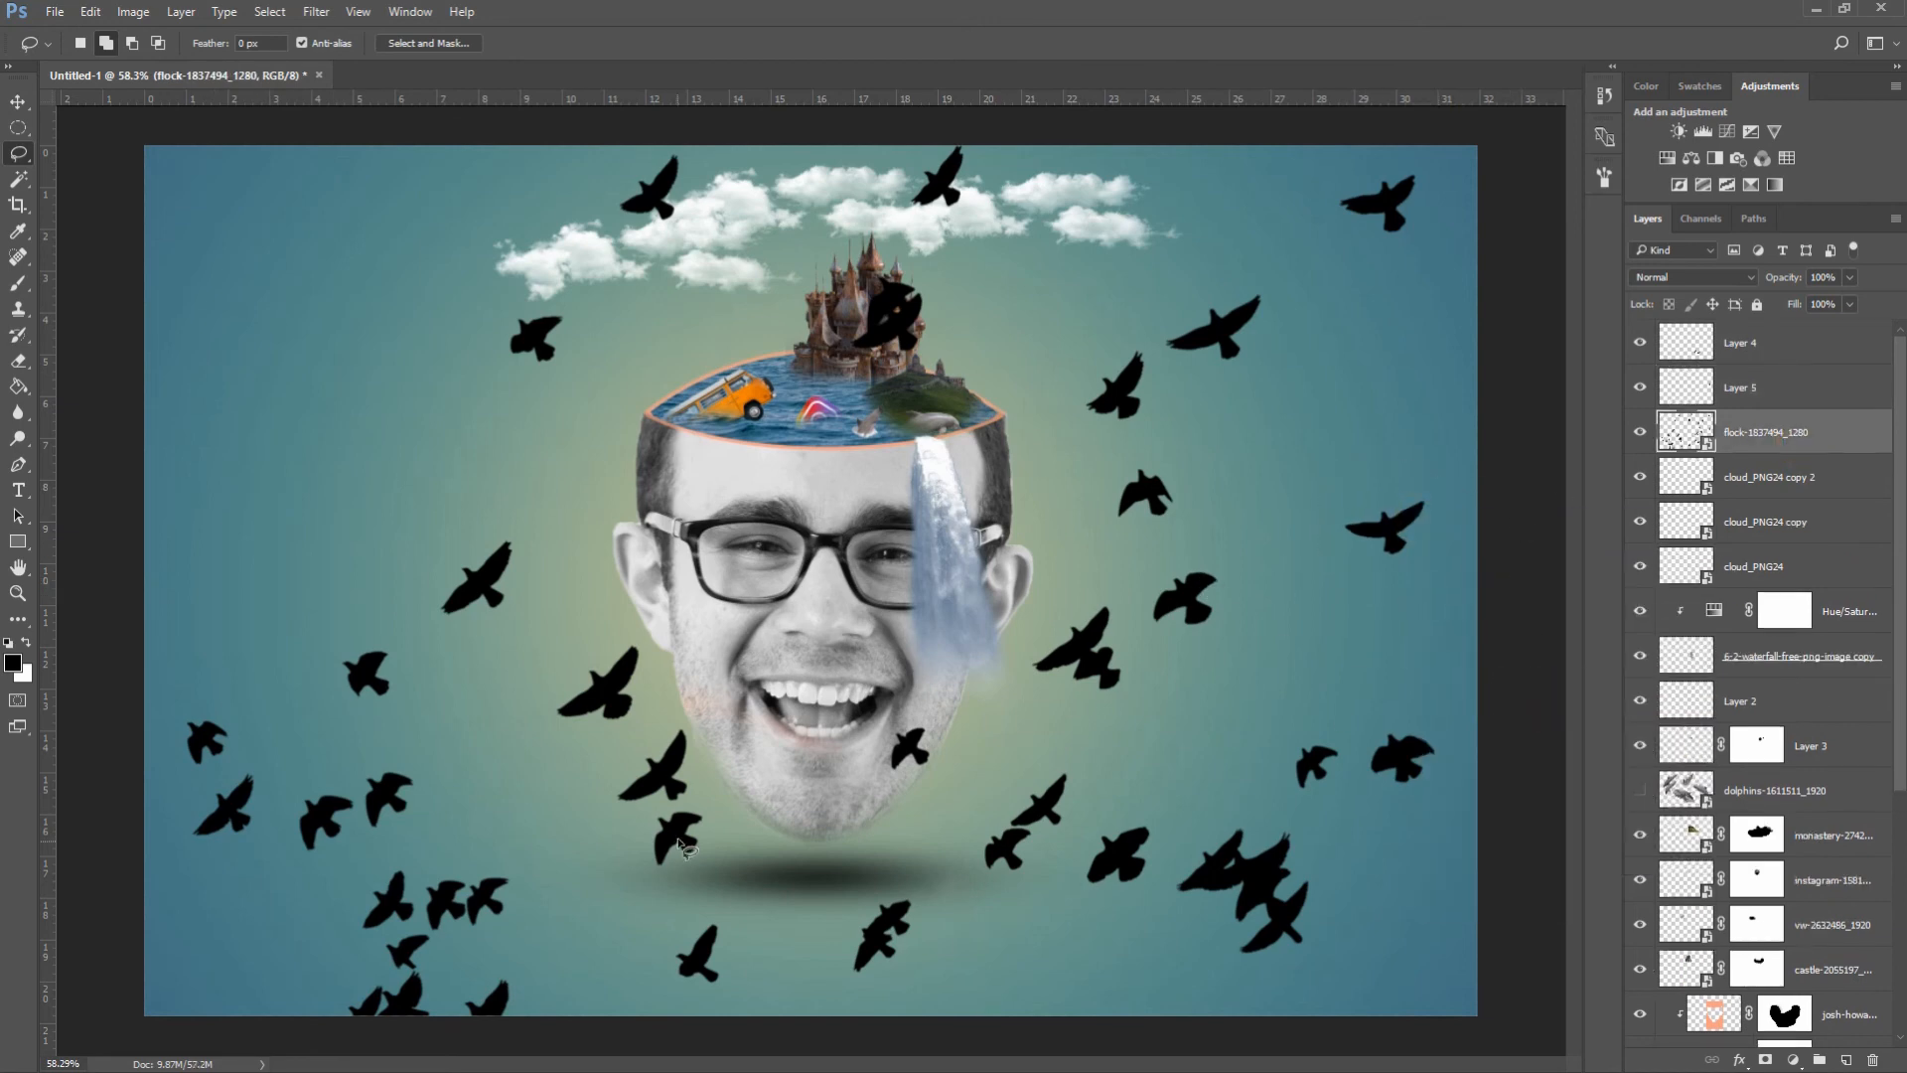
{"action": "right_click", "coordinate": [794, 924]}
{"action": "left_click", "coordinate": [943, 660]}
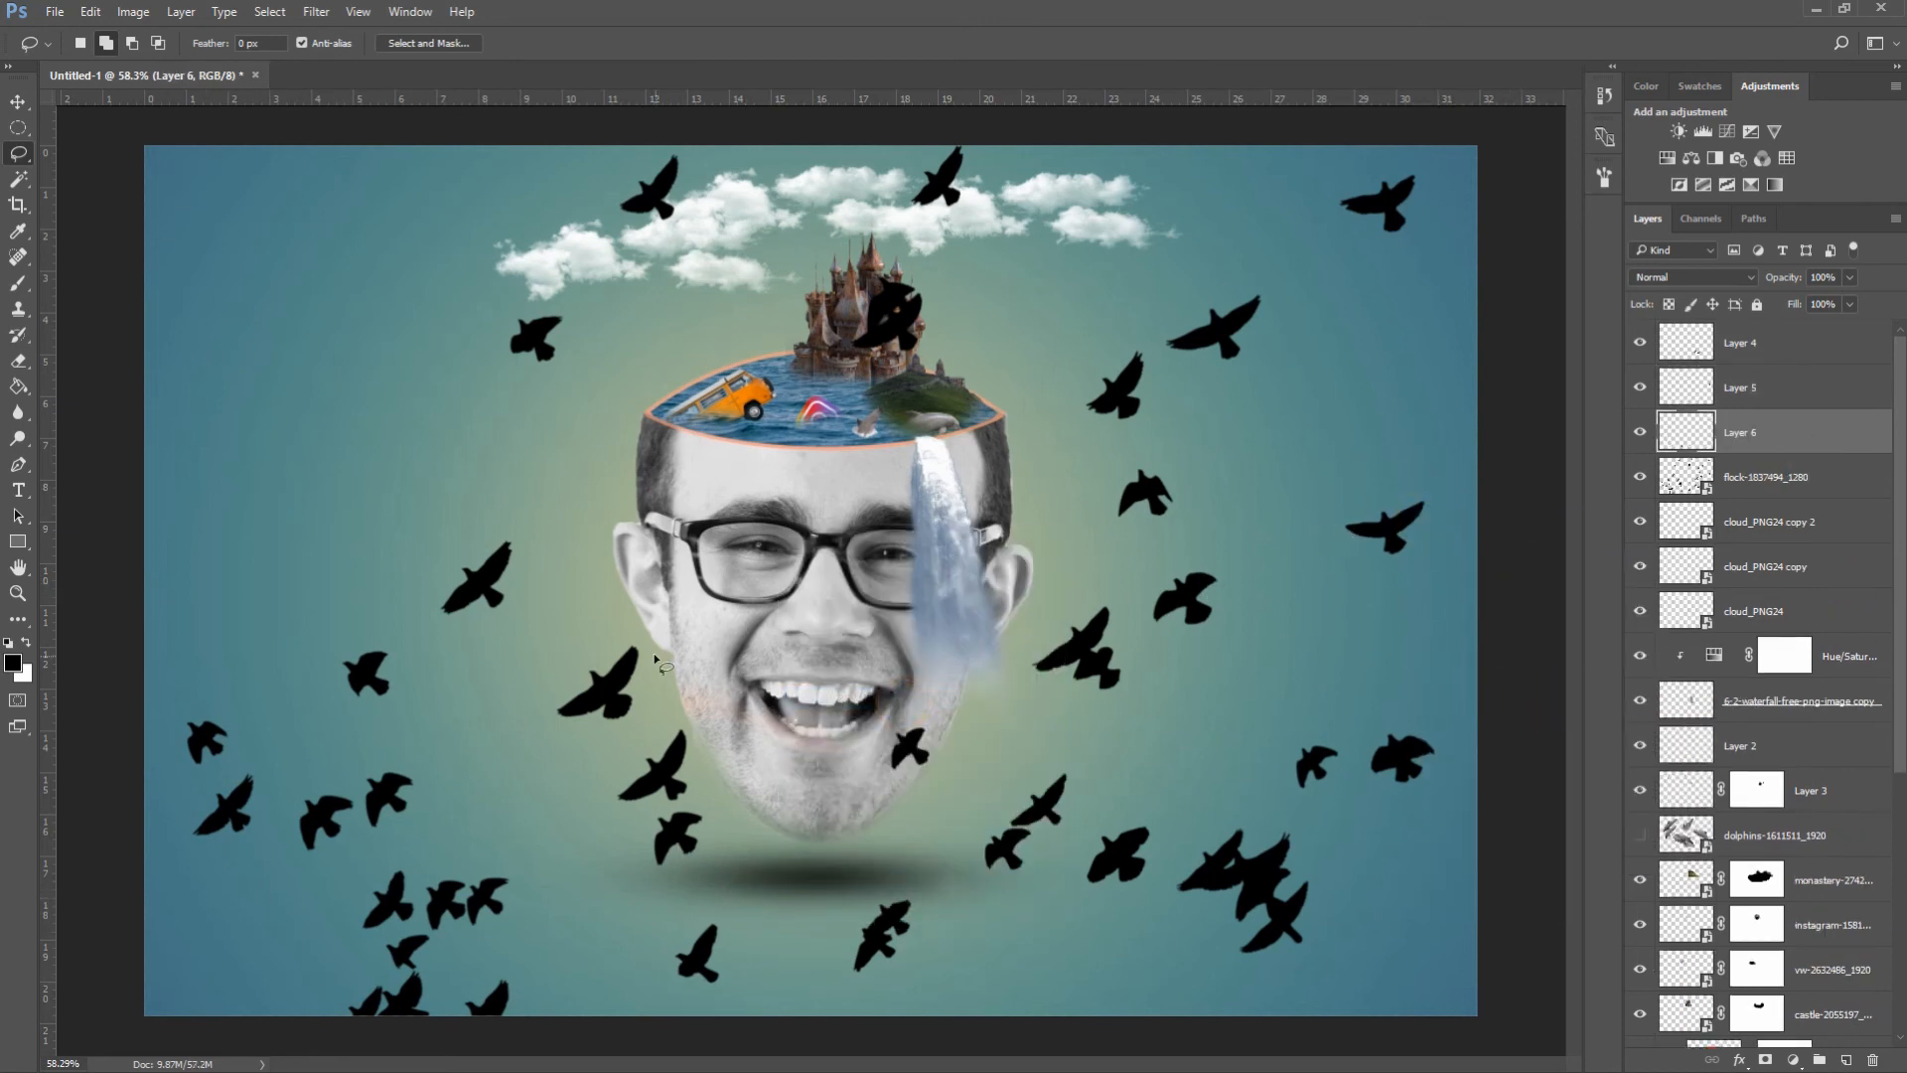
- Copy the three birds left of the chin from the flock layer to a new layer, and hide the flock layer
{"action": "left_click_drag", "start_coordinate": [579, 623], "coordinate": [699, 713]}
{"action": "right_click", "coordinate": [720, 713]}
{"action": "left_click", "coordinate": [953, 508]}
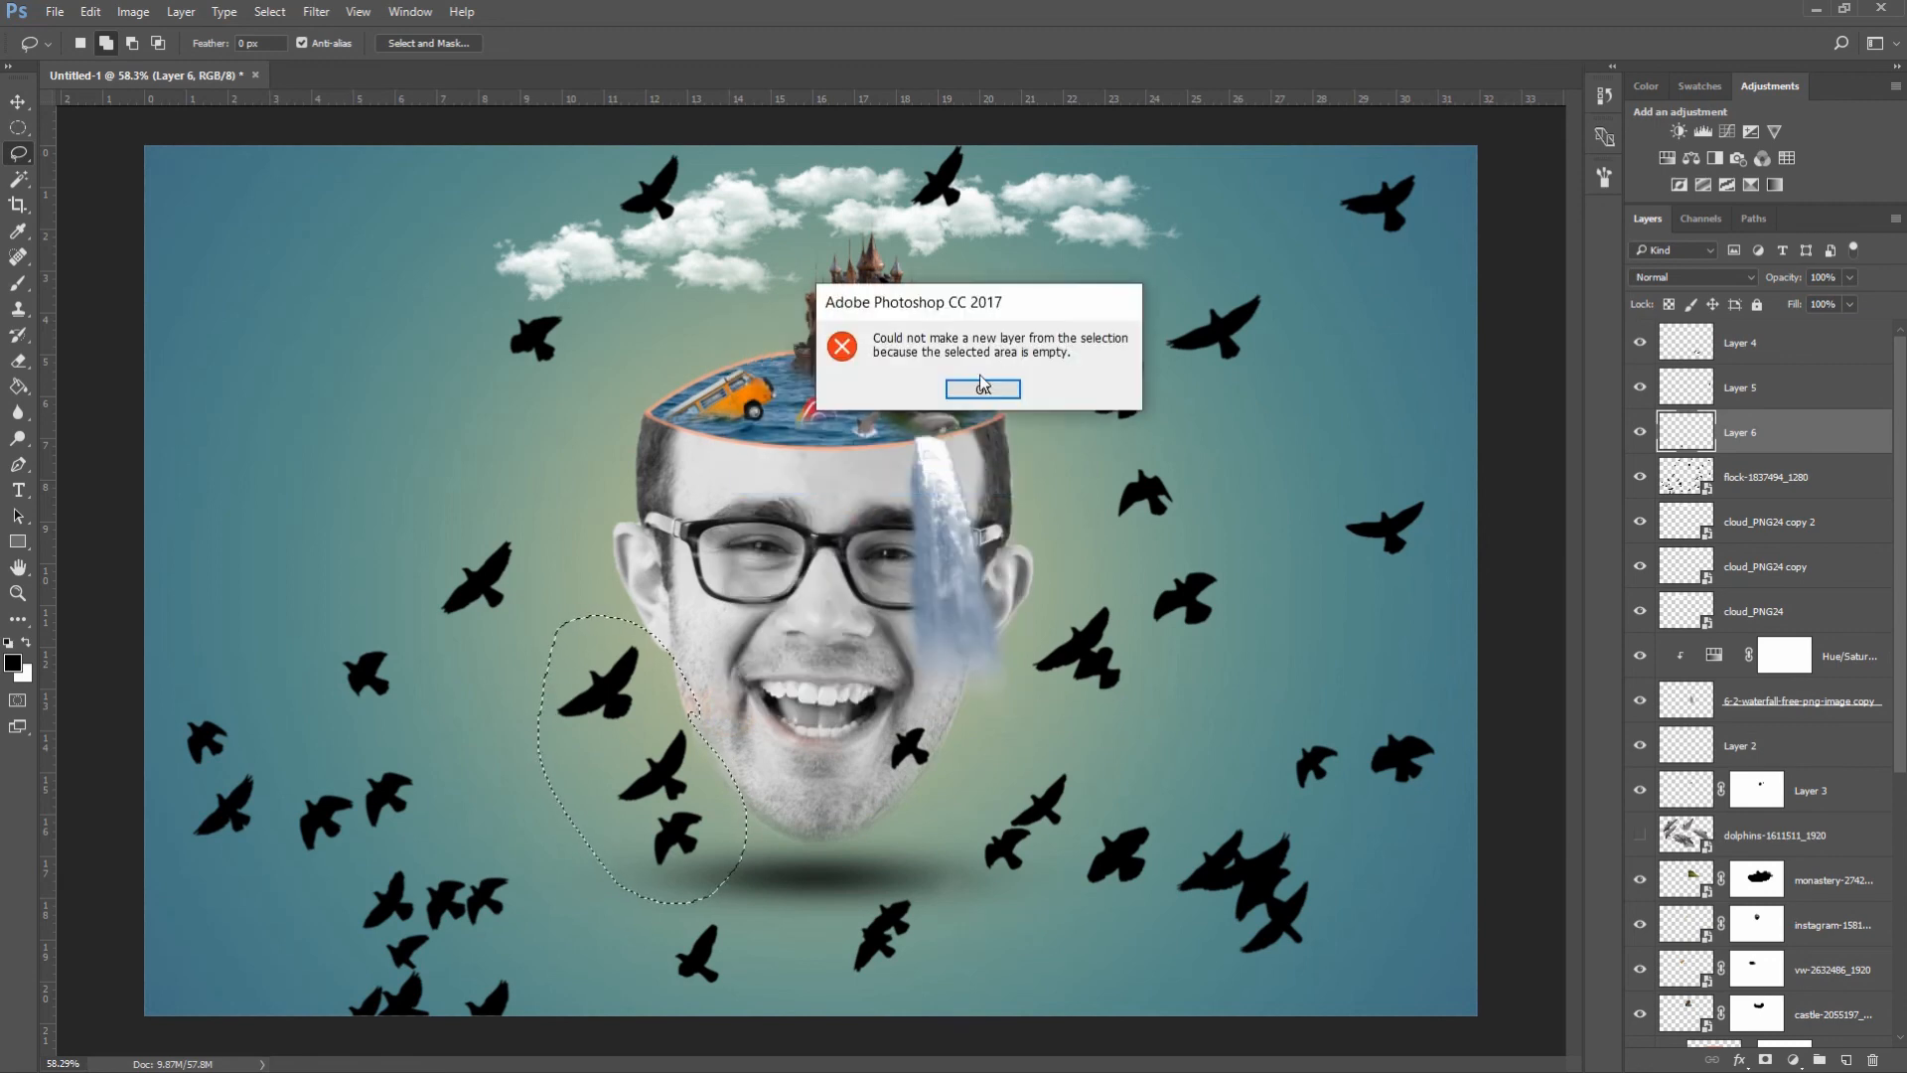
{"action": "left_click", "coordinate": [982, 389]}
{"action": "key", "text": "alt+bracketleft"}
{"action": "left_click", "coordinate": [761, 452]}
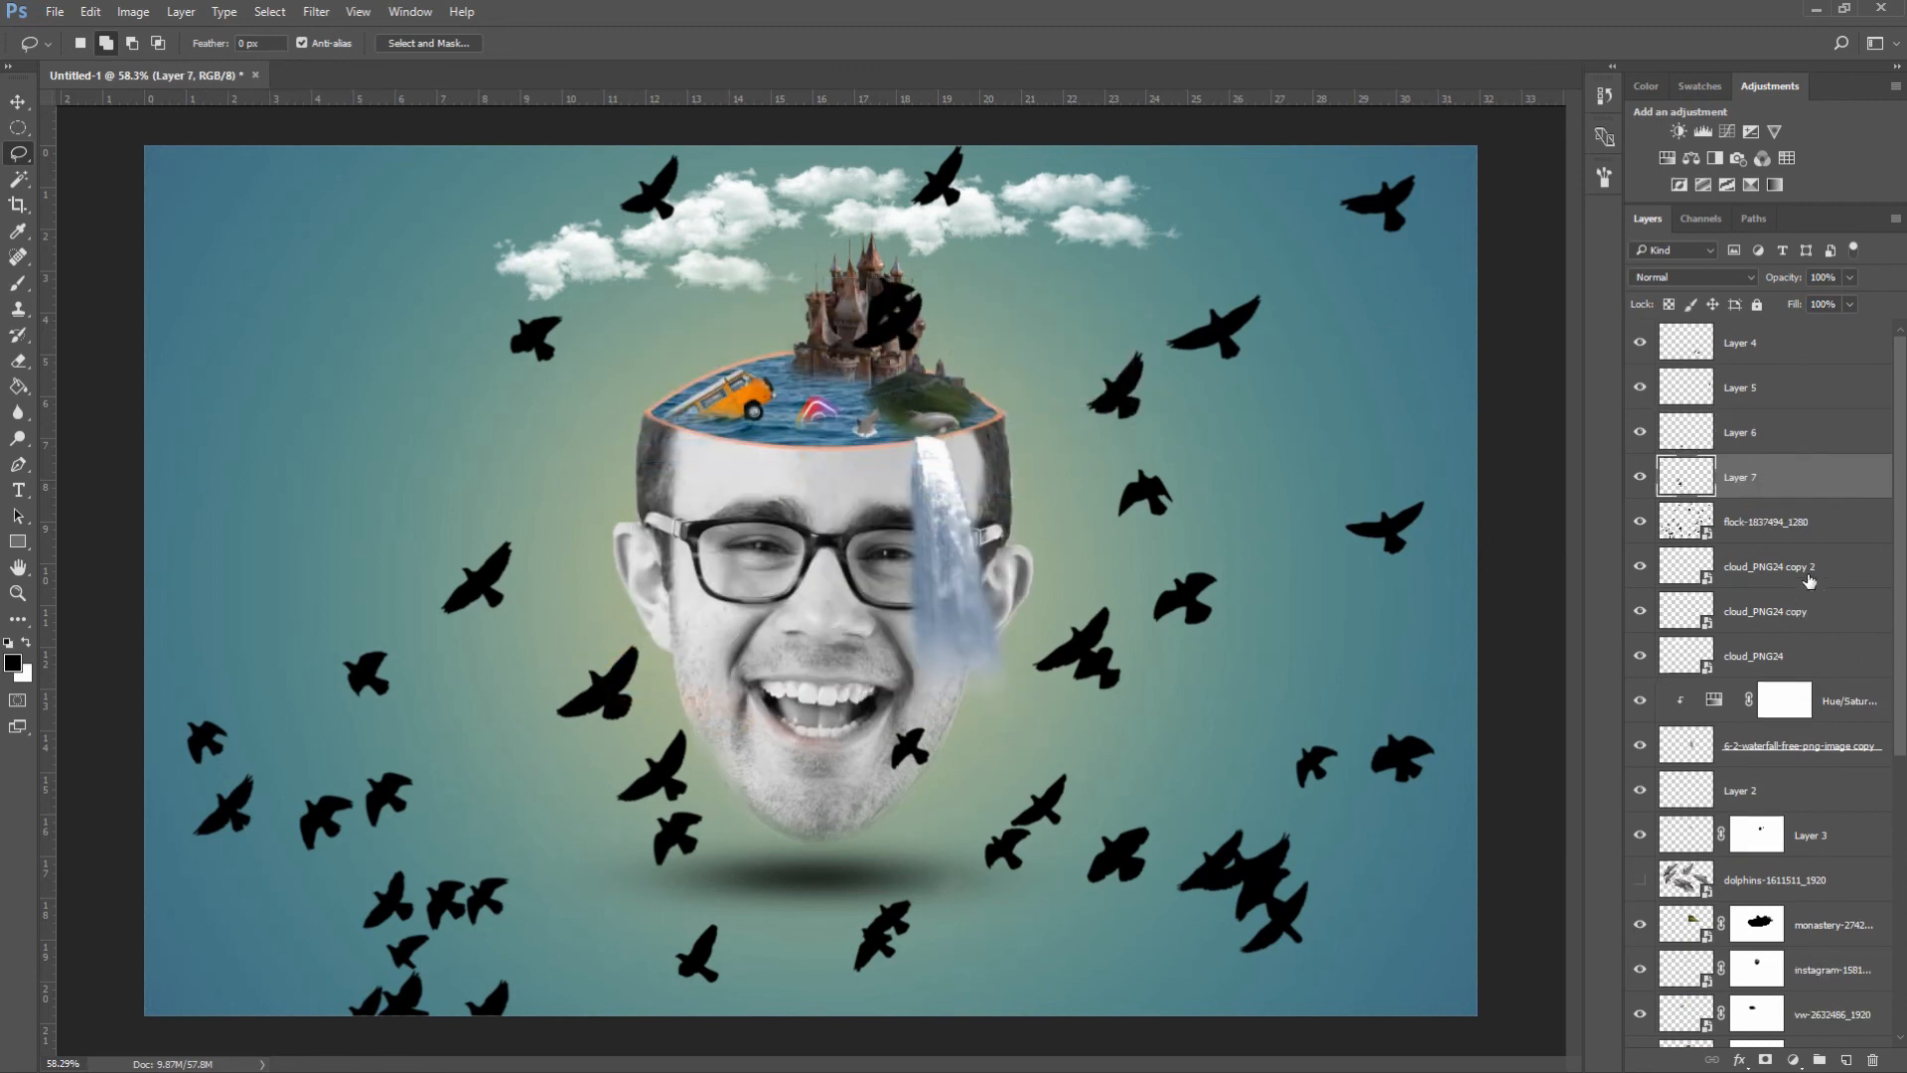
{"action": "left_click", "coordinate": [1641, 521]}
{"action": "scroll", "coordinate": [994, 542], "scroll_direction": "down", "scroll_amount": 2}
- Move the single far-right bird beside the castle's right side and scale it to about 47.5%
{"action": "left_click", "coordinate": [20, 102]}
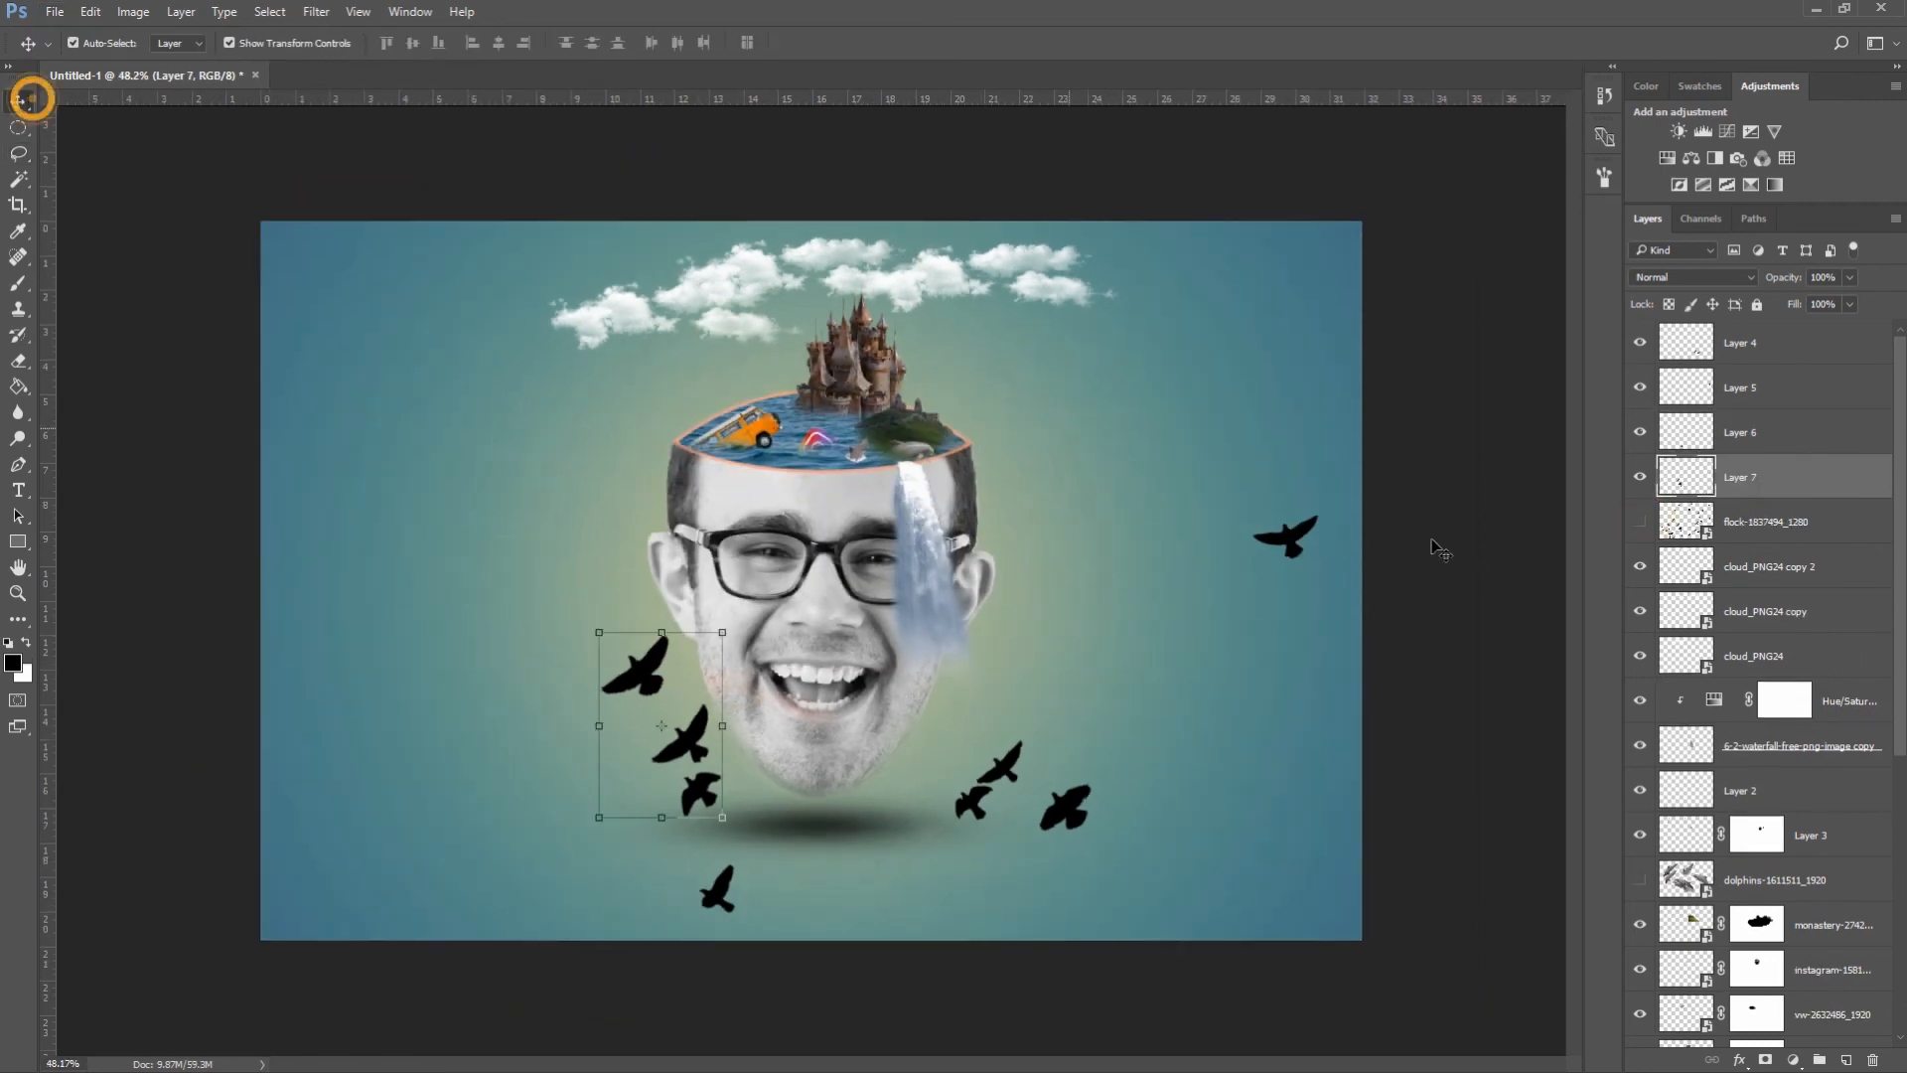
{"action": "left_click", "coordinate": [1296, 541]}
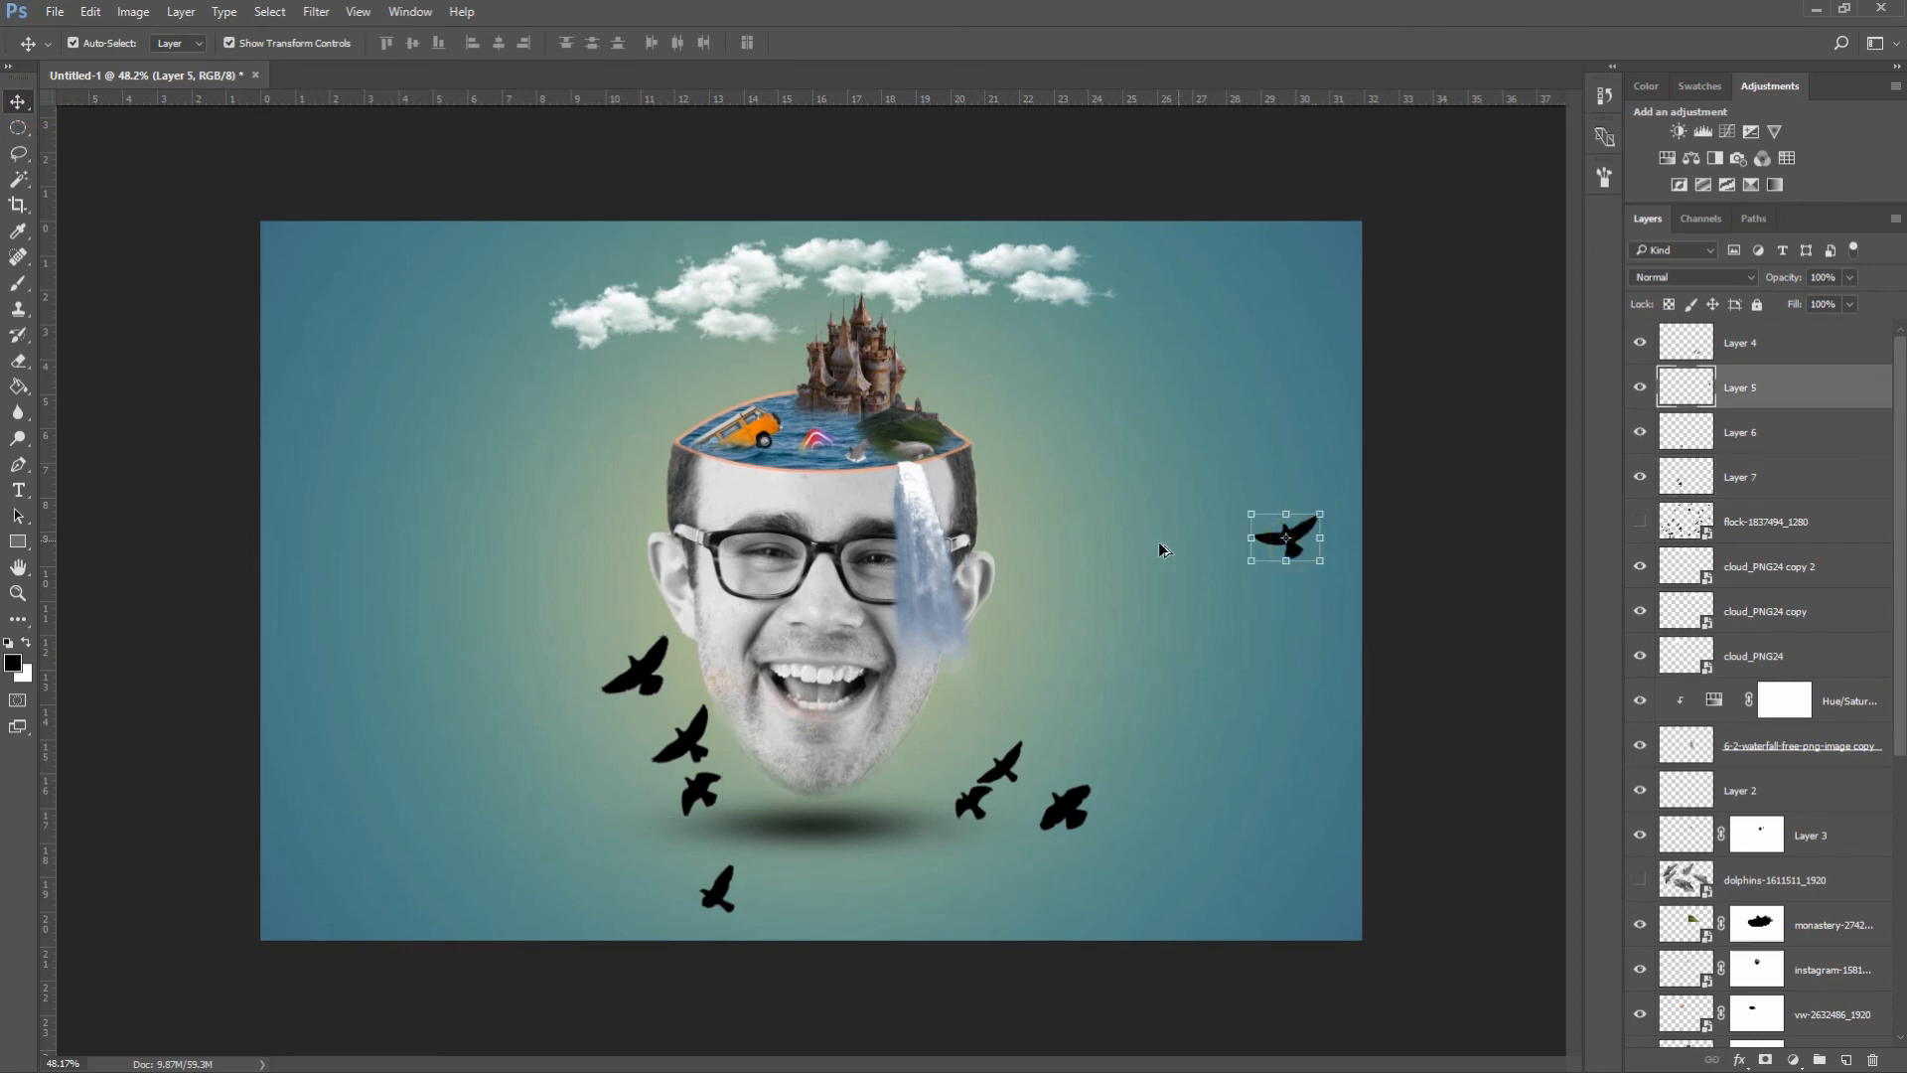
{"action": "scroll", "coordinate": [1017, 502], "scroll_direction": "up", "scroll_amount": 2}
{"action": "left_click_drag", "start_coordinate": [1410, 523], "coordinate": [1033, 315]}
{"action": "key", "text": "ctrl+t"}
{"action": "left_click_drag", "start_coordinate": [1055, 288], "coordinate": [1031, 300]}
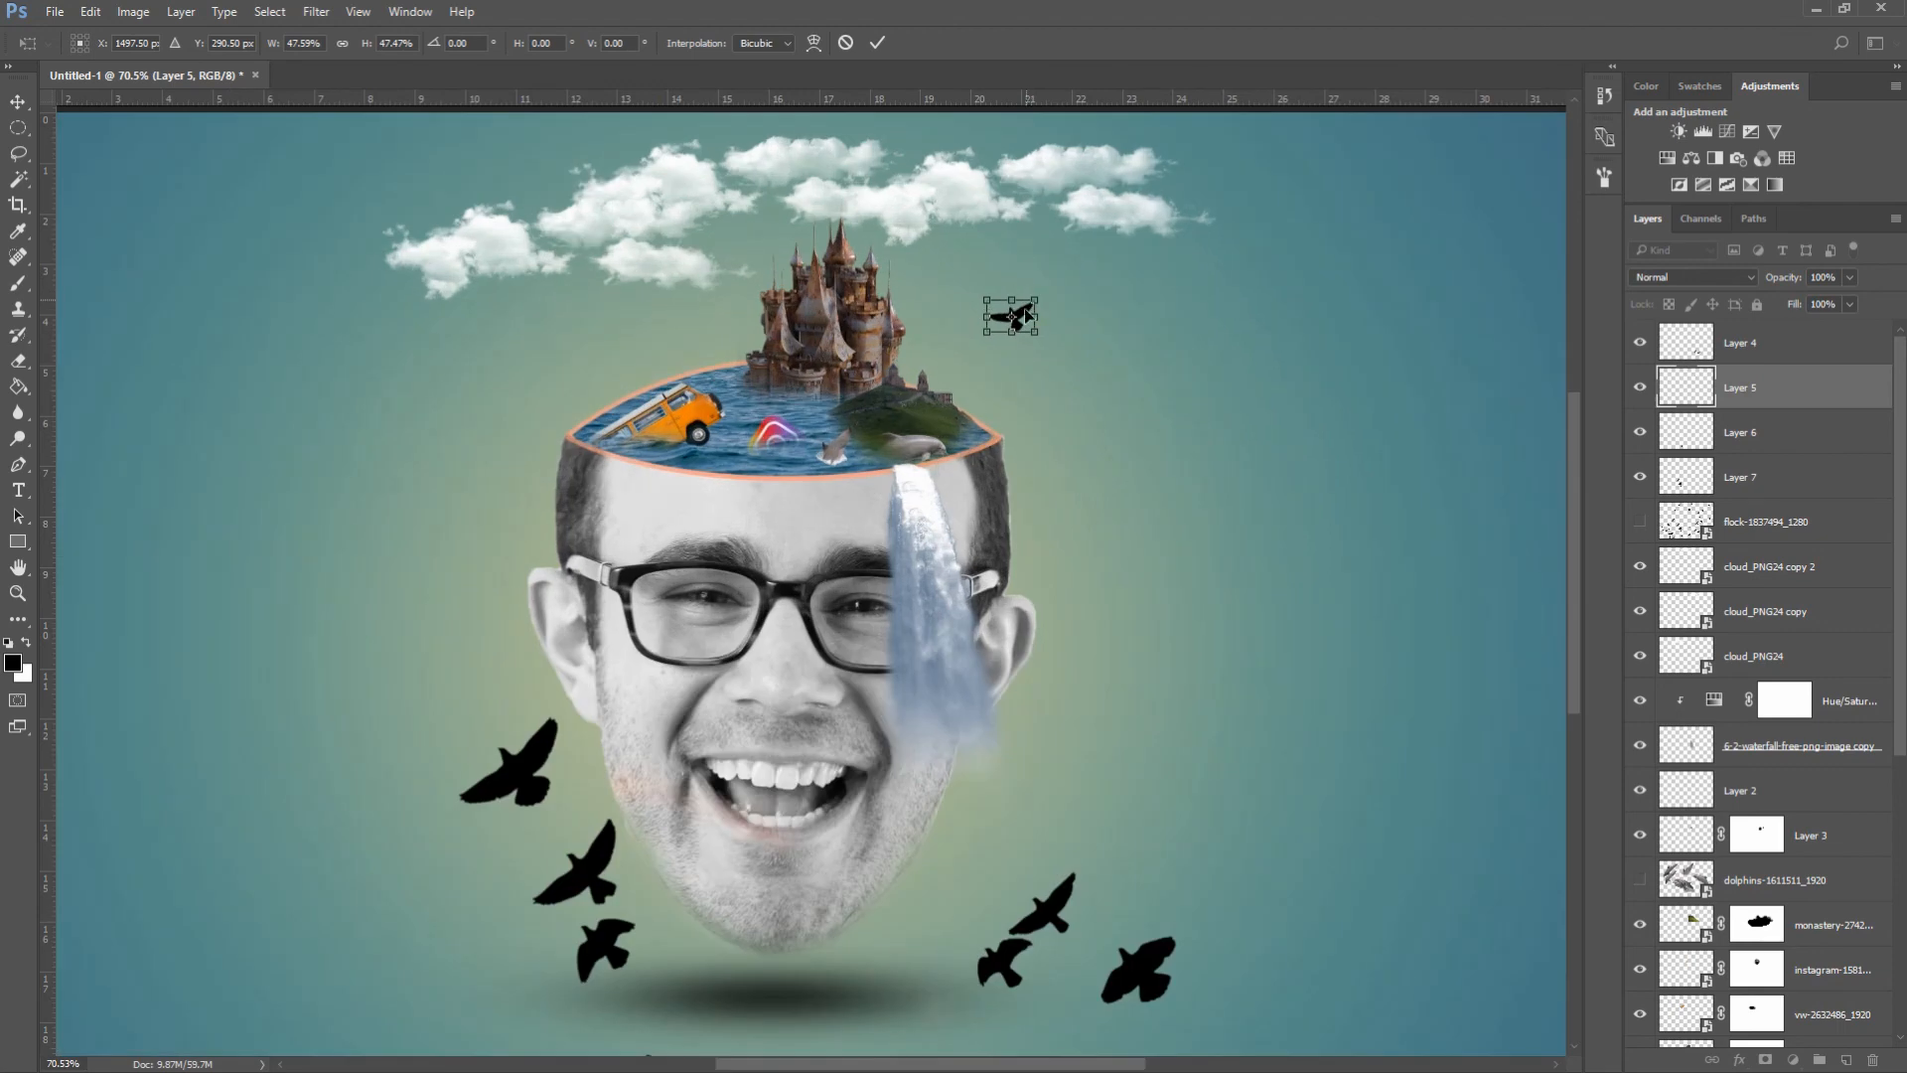
{"action": "left_click", "coordinate": [877, 43]}
- Scale down the group of three birds beside the left jaw and place it just left of the castle
{"action": "left_click", "coordinate": [571, 860]}
{"action": "key", "text": "ctrl+t"}
{"action": "left_click_drag", "start_coordinate": [579, 784], "coordinate": [542, 844]}
{"action": "left_click_drag", "start_coordinate": [553, 864], "coordinate": [703, 280]}
{"action": "key", "text": "Return"}
- Scale down the three-bird group at the lower right and place it among the clouds above the castle
{"action": "left_click", "coordinate": [1132, 959]}
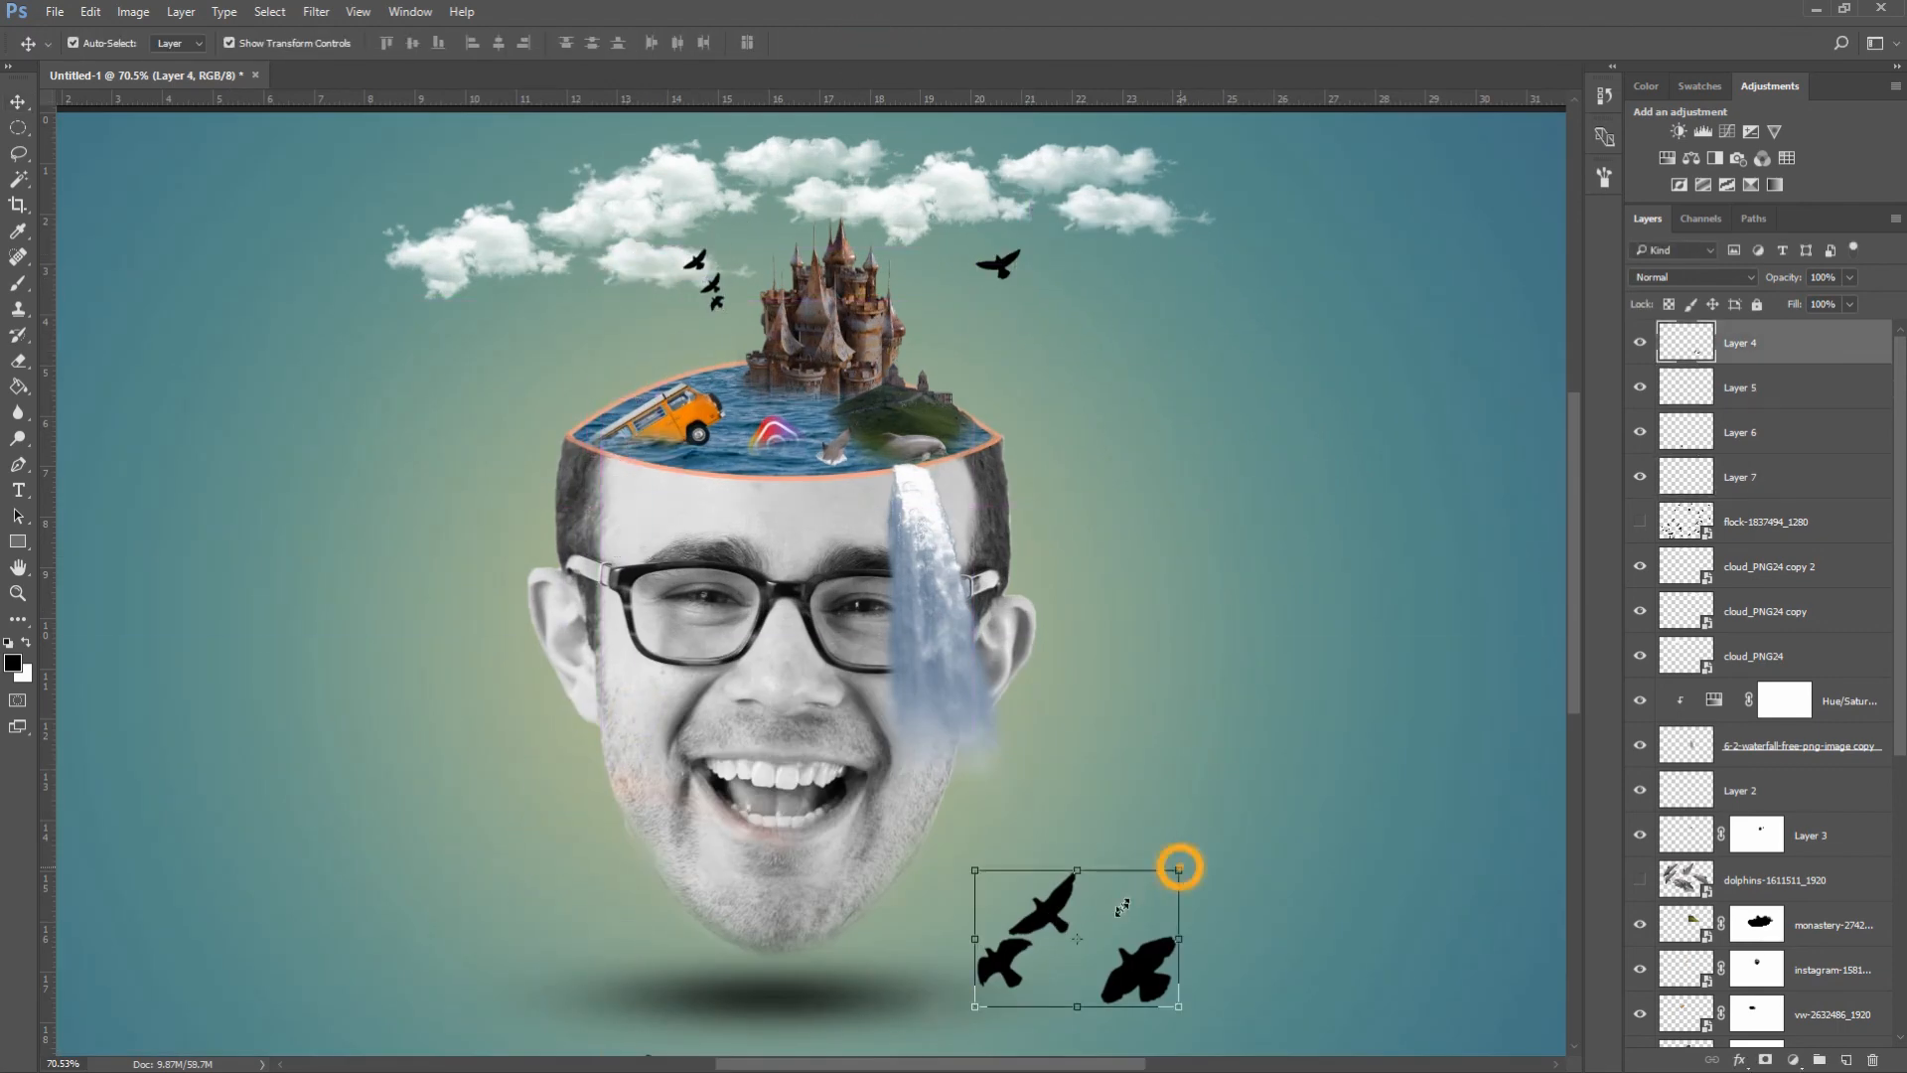
{"action": "left_click_drag", "start_coordinate": [1179, 873], "coordinate": [1003, 984]}
{"action": "left_click_drag", "start_coordinate": [993, 989], "coordinate": [766, 189]}
{"action": "left_click", "coordinate": [877, 43]}
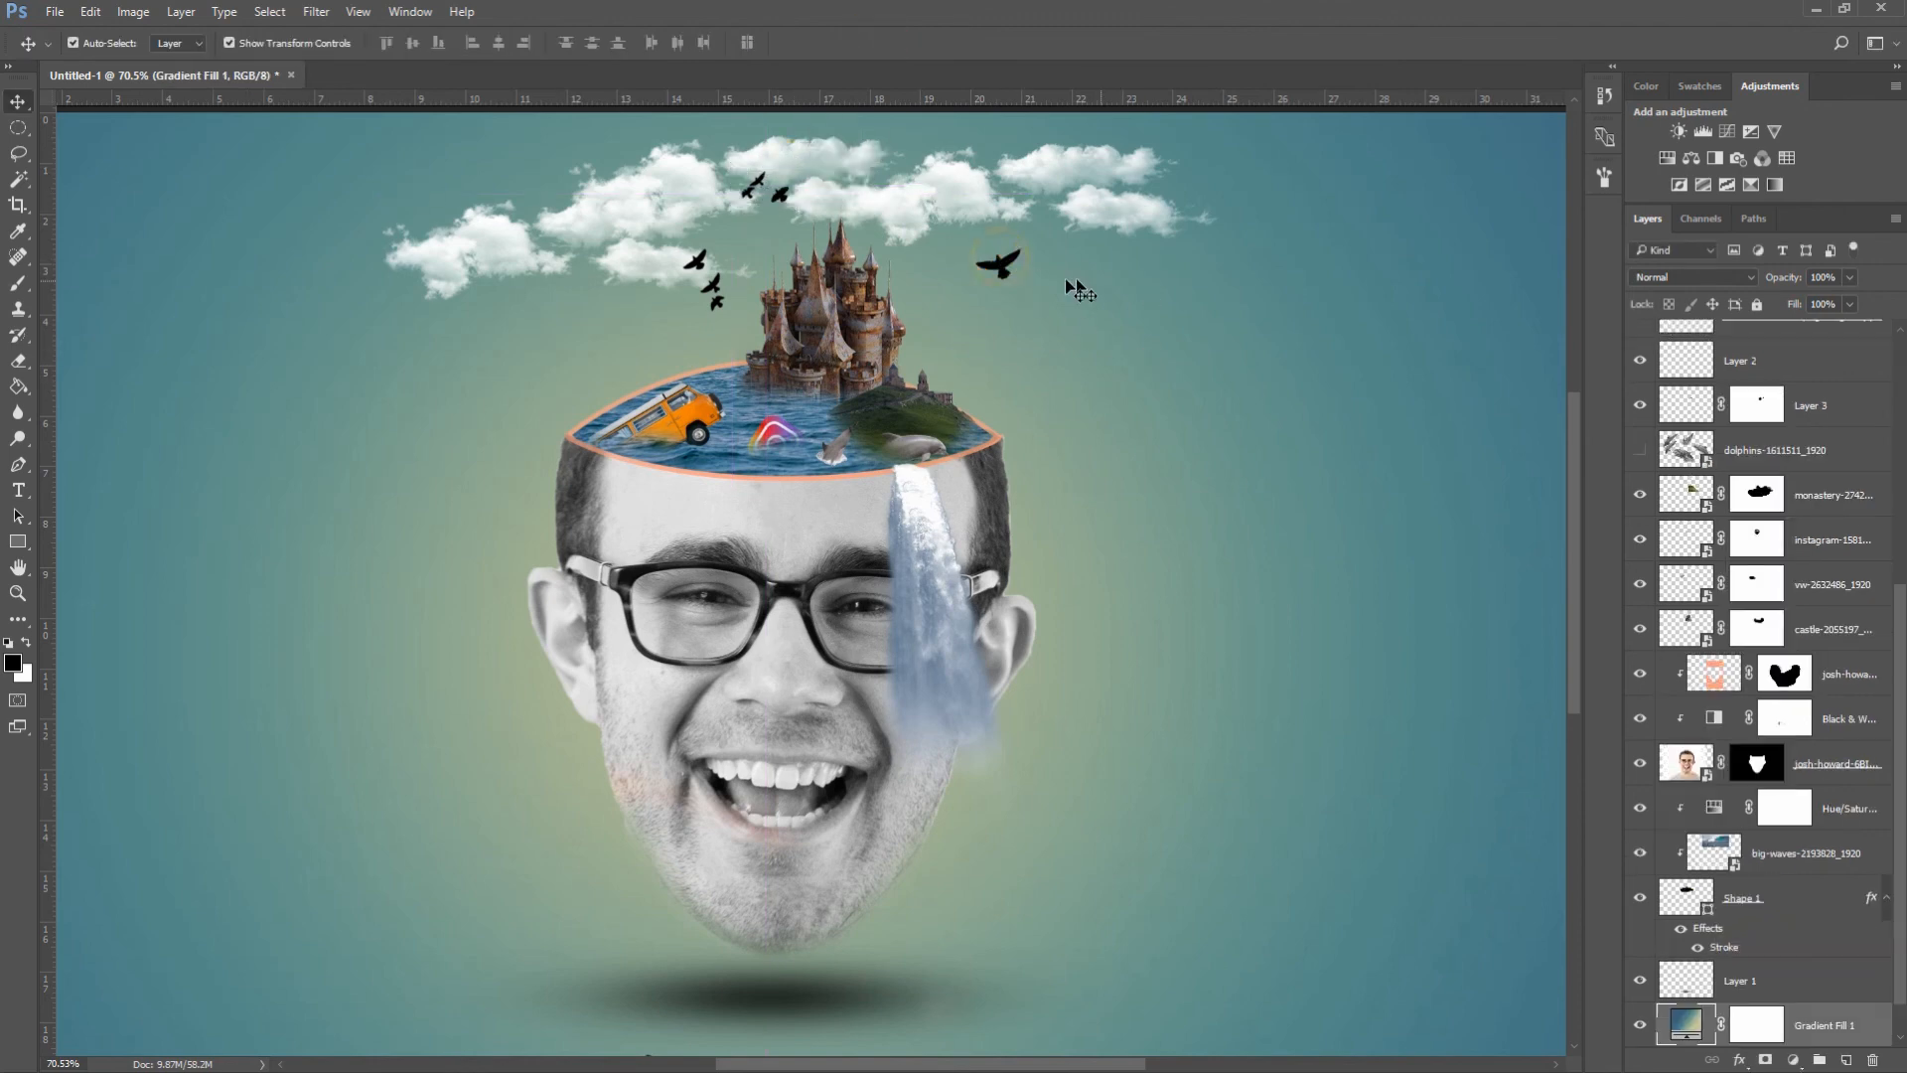
- Duplicate the bird right of the castle, shrink the copy, and place it between the castle and the original bird
{"action": "right_click", "coordinate": [1011, 265]}
{"action": "left_click", "coordinate": [1092, 278]}
{"action": "left_click", "coordinate": [1559, 190]}
{"action": "right_click", "coordinate": [1788, 343]}
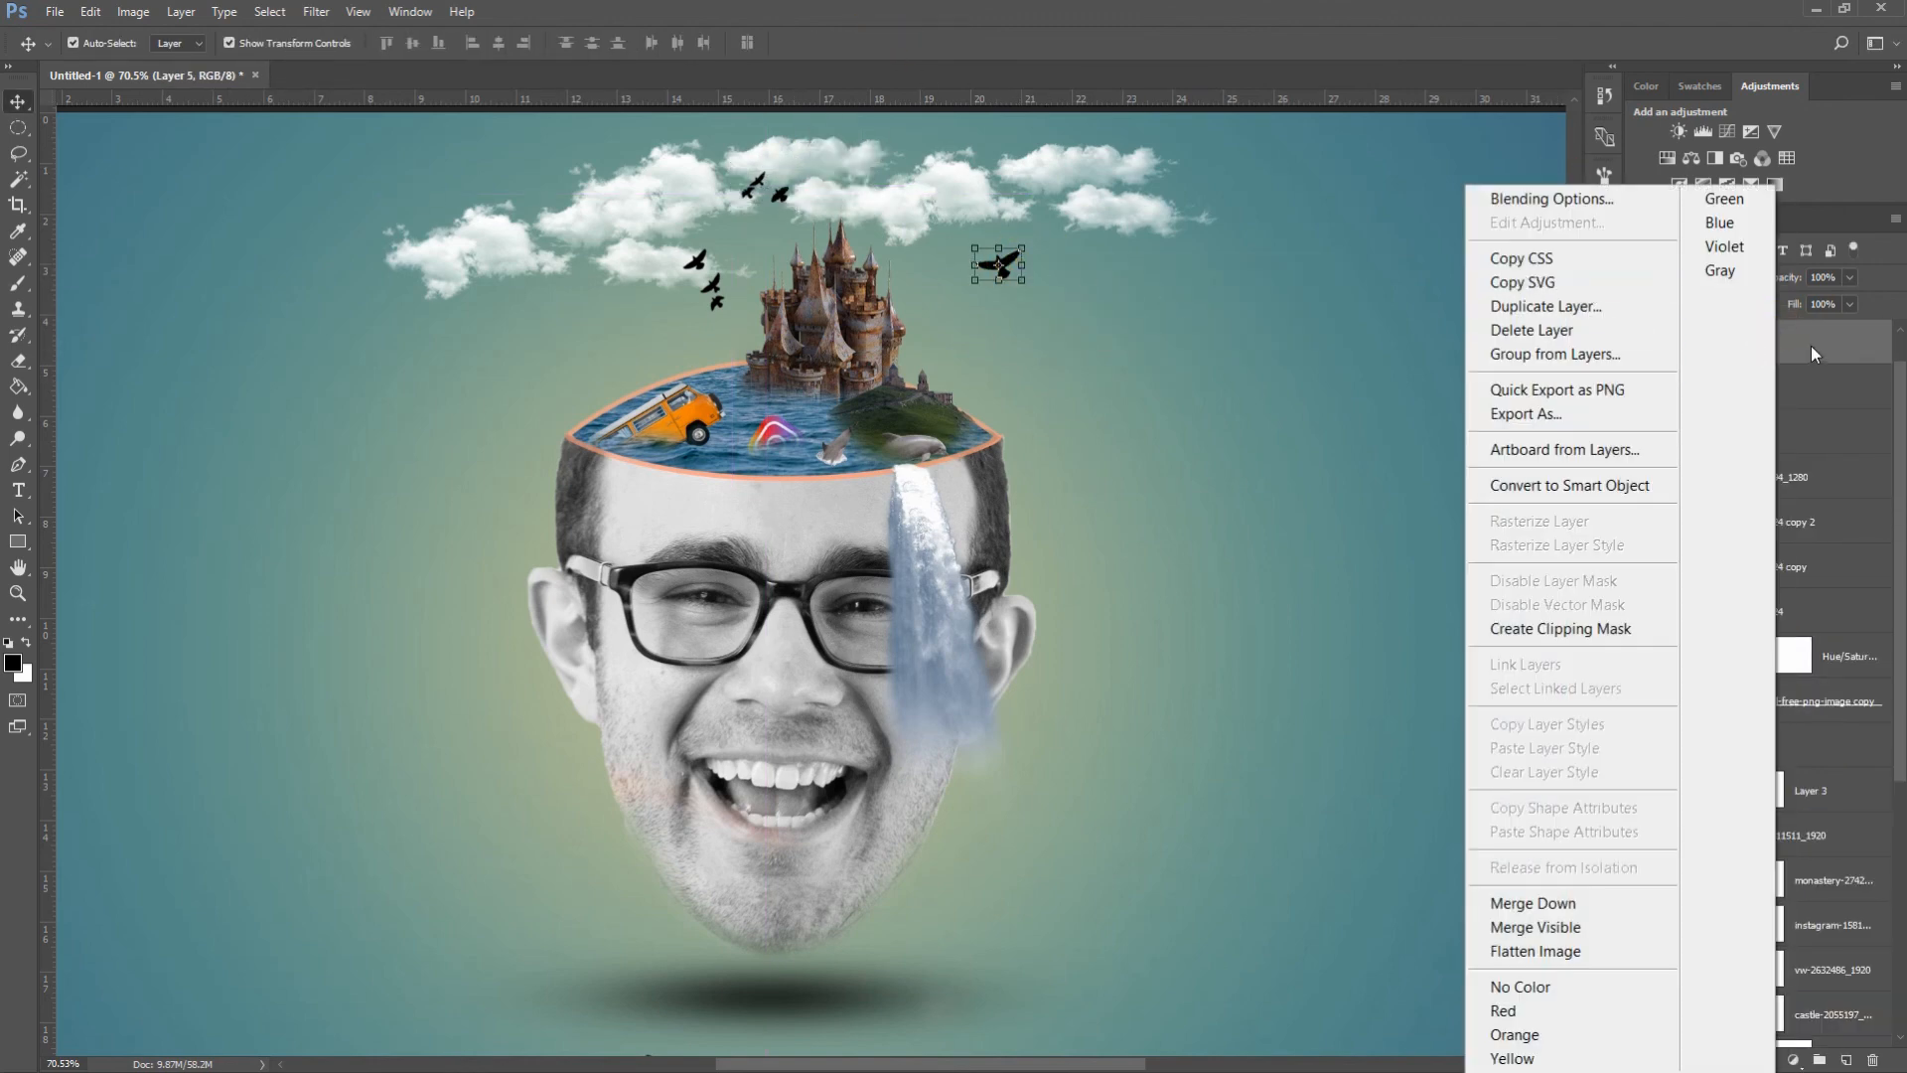
{"action": "left_click", "coordinate": [1512, 315]}
{"action": "left_click", "coordinate": [1128, 319]}
{"action": "left_click_drag", "start_coordinate": [1091, 247], "coordinate": [787, 273]}
{"action": "scroll", "coordinate": [1076, 259], "scroll_direction": "up", "scroll_amount": 3}
{"action": "left_click", "coordinate": [881, 44]}
- Shrink the remaining bird below the head and place it under the left cloud
{"action": "scroll", "coordinate": [969, 372], "scroll_direction": "down", "scroll_amount": 4}
{"action": "left_click_drag", "start_coordinate": [698, 951], "coordinate": [662, 278]}
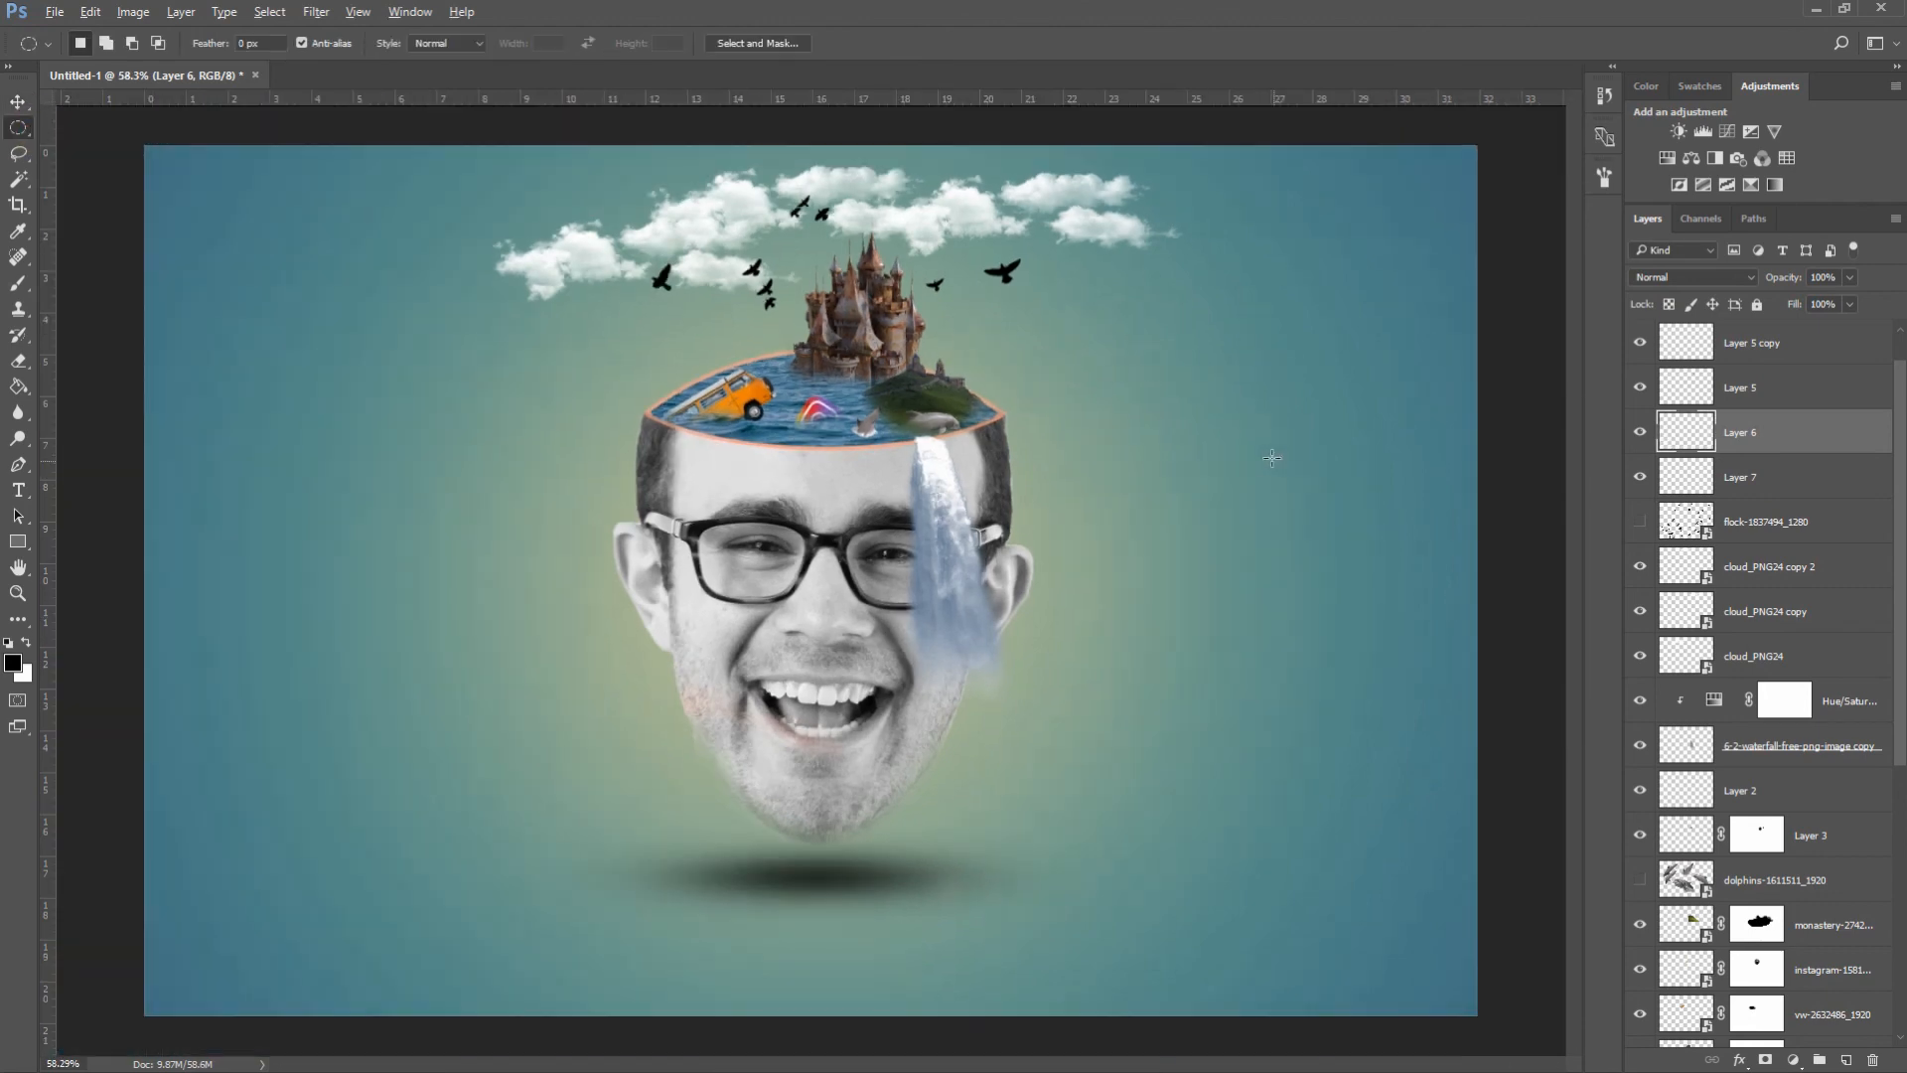
- Select all layers from the waterfall's Hue/Saturation adjustment down to Layer 1 and move them down about 1.22 cm
{"action": "scroll", "coordinate": [1814, 439], "scroll_direction": "down", "scroll_amount": 3}
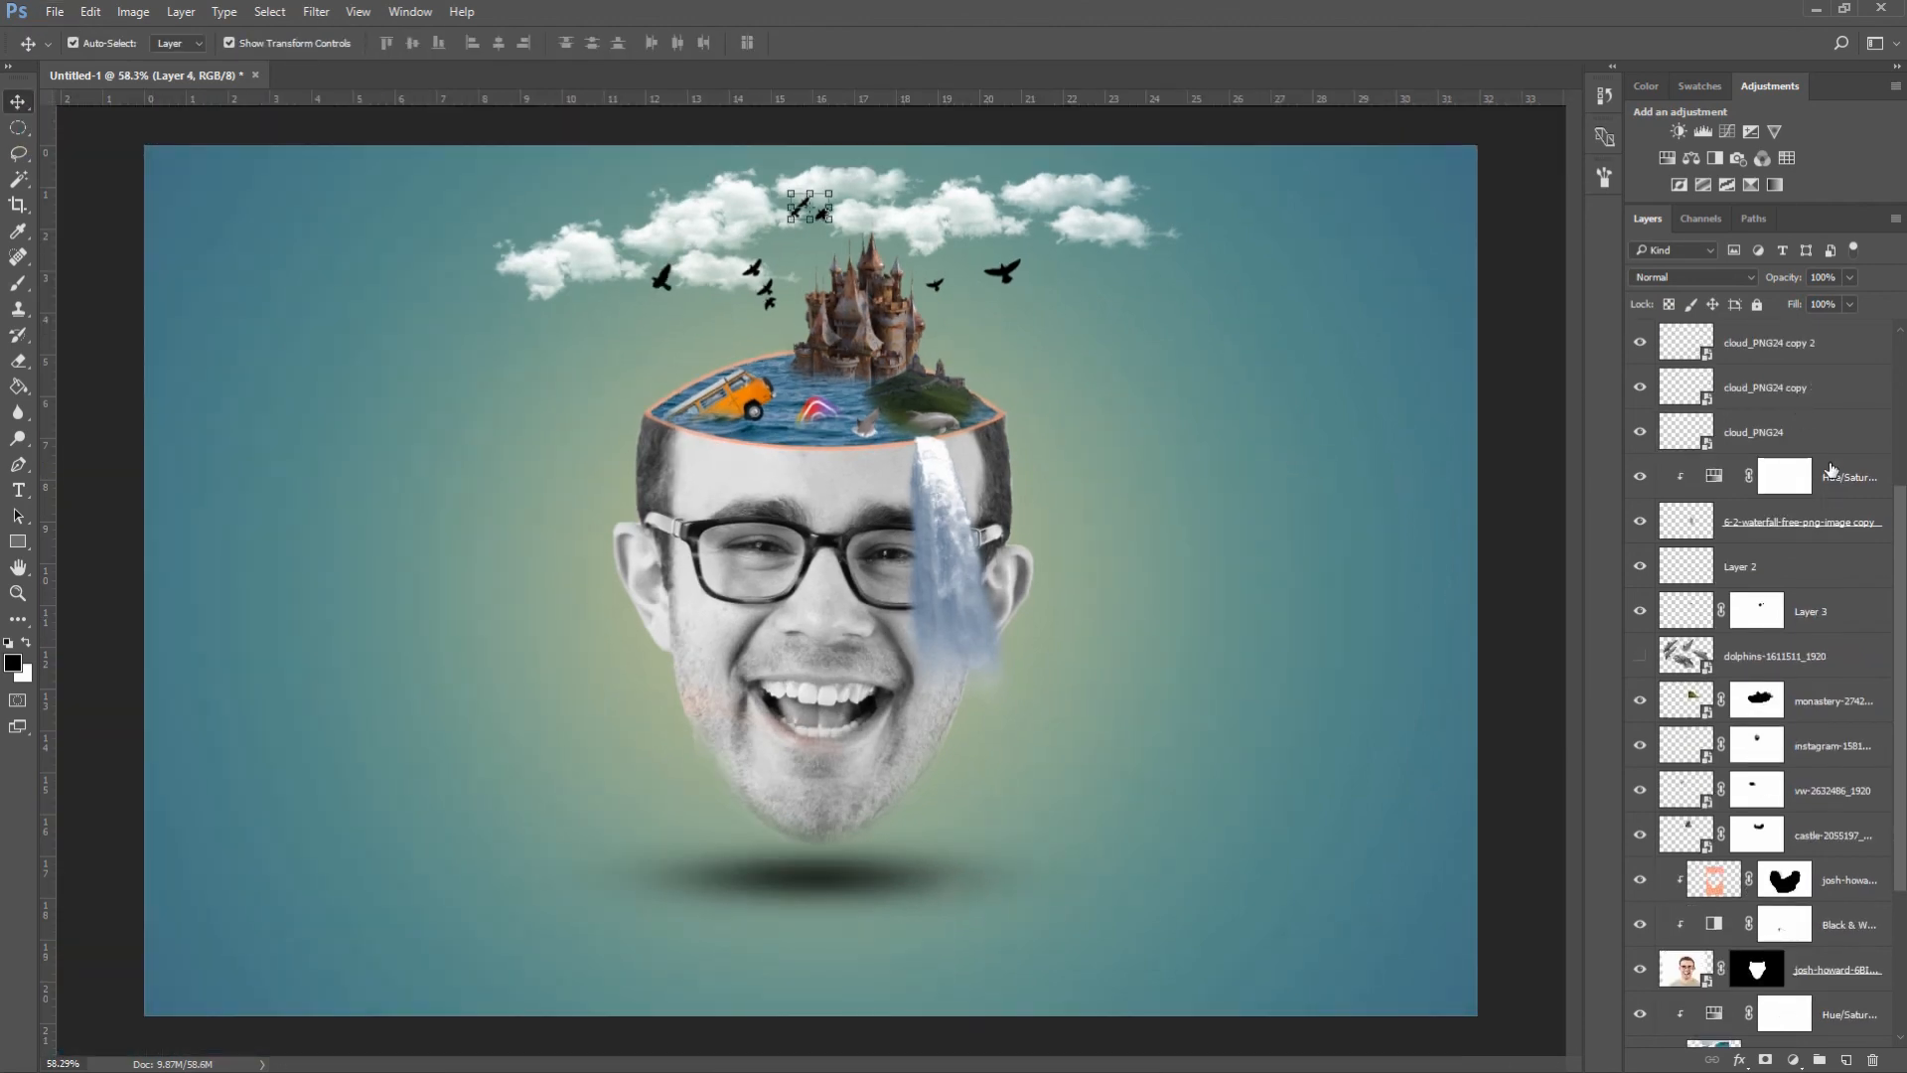
{"action": "left_click", "coordinate": [1830, 470]}
{"action": "scroll", "coordinate": [1856, 584], "scroll_direction": "down", "scroll_amount": 3}
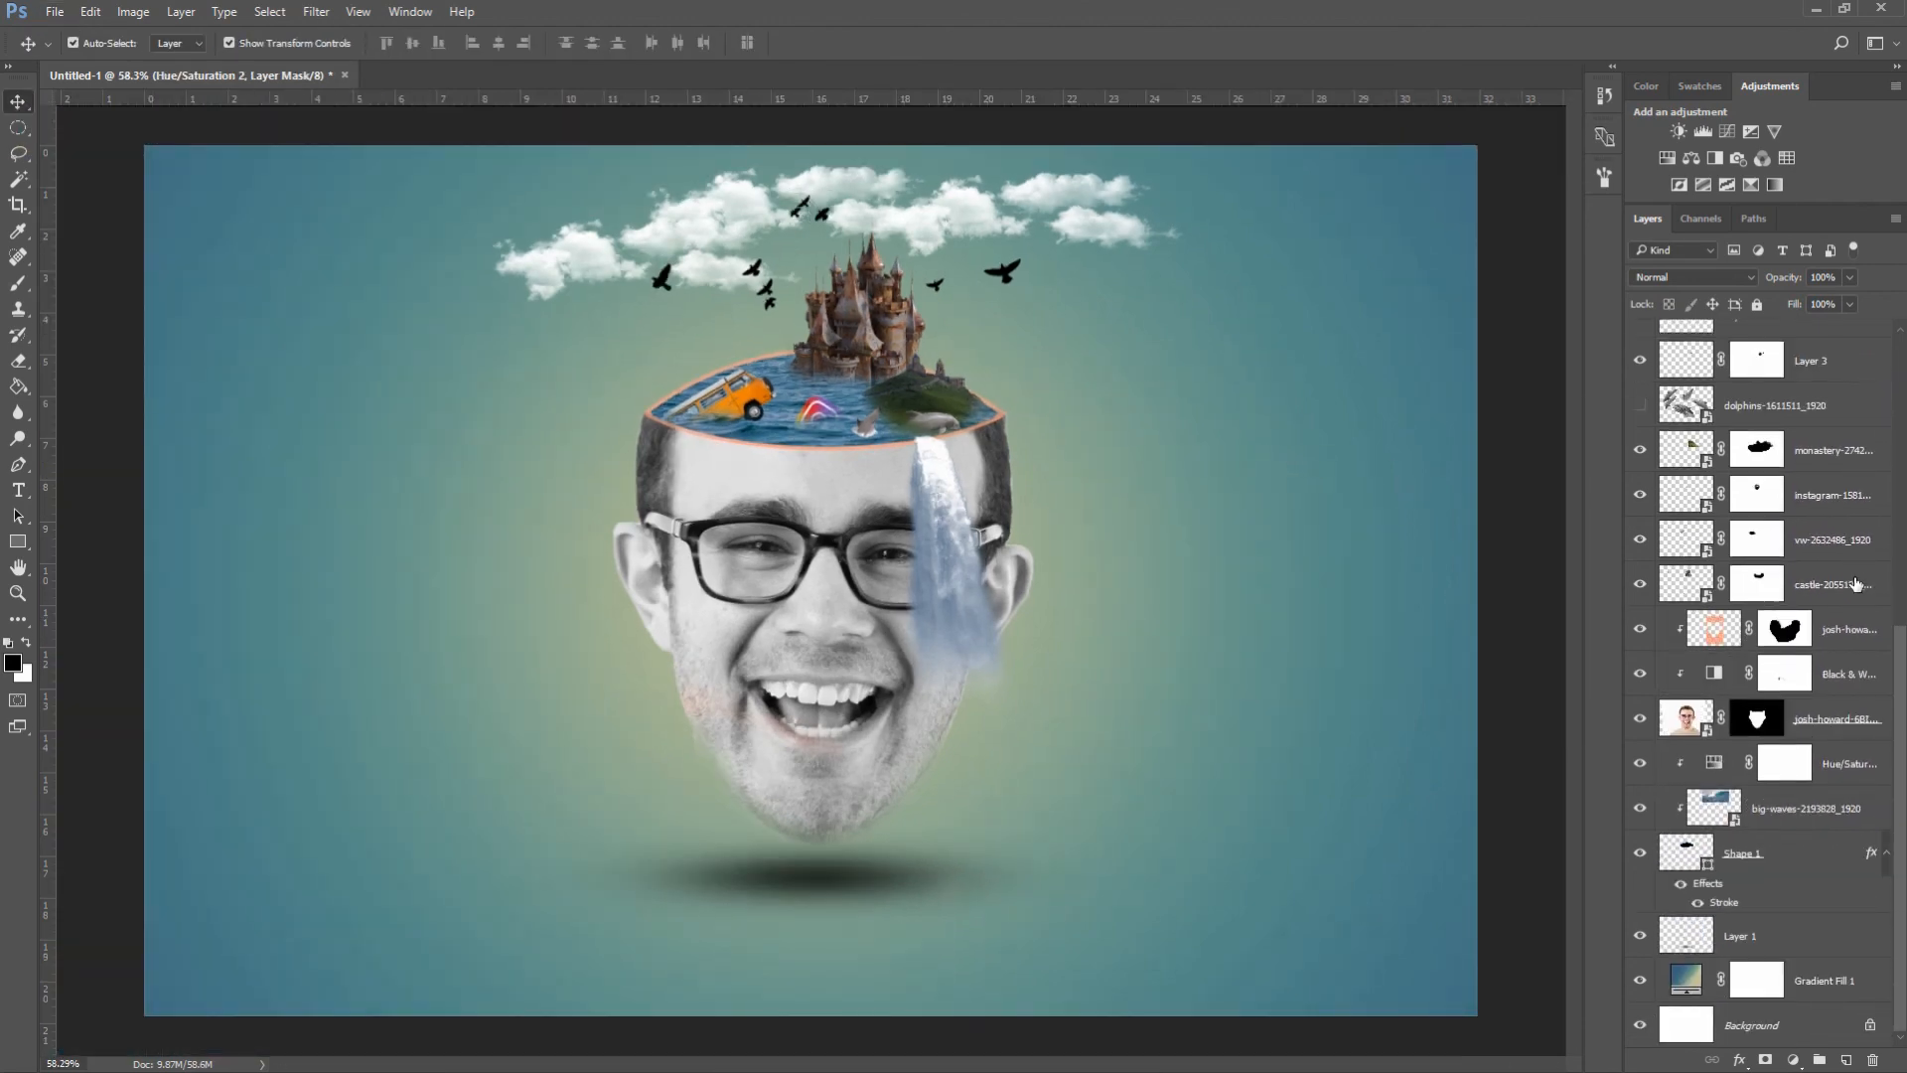
{"action": "left_click", "coordinate": [1801, 945]}
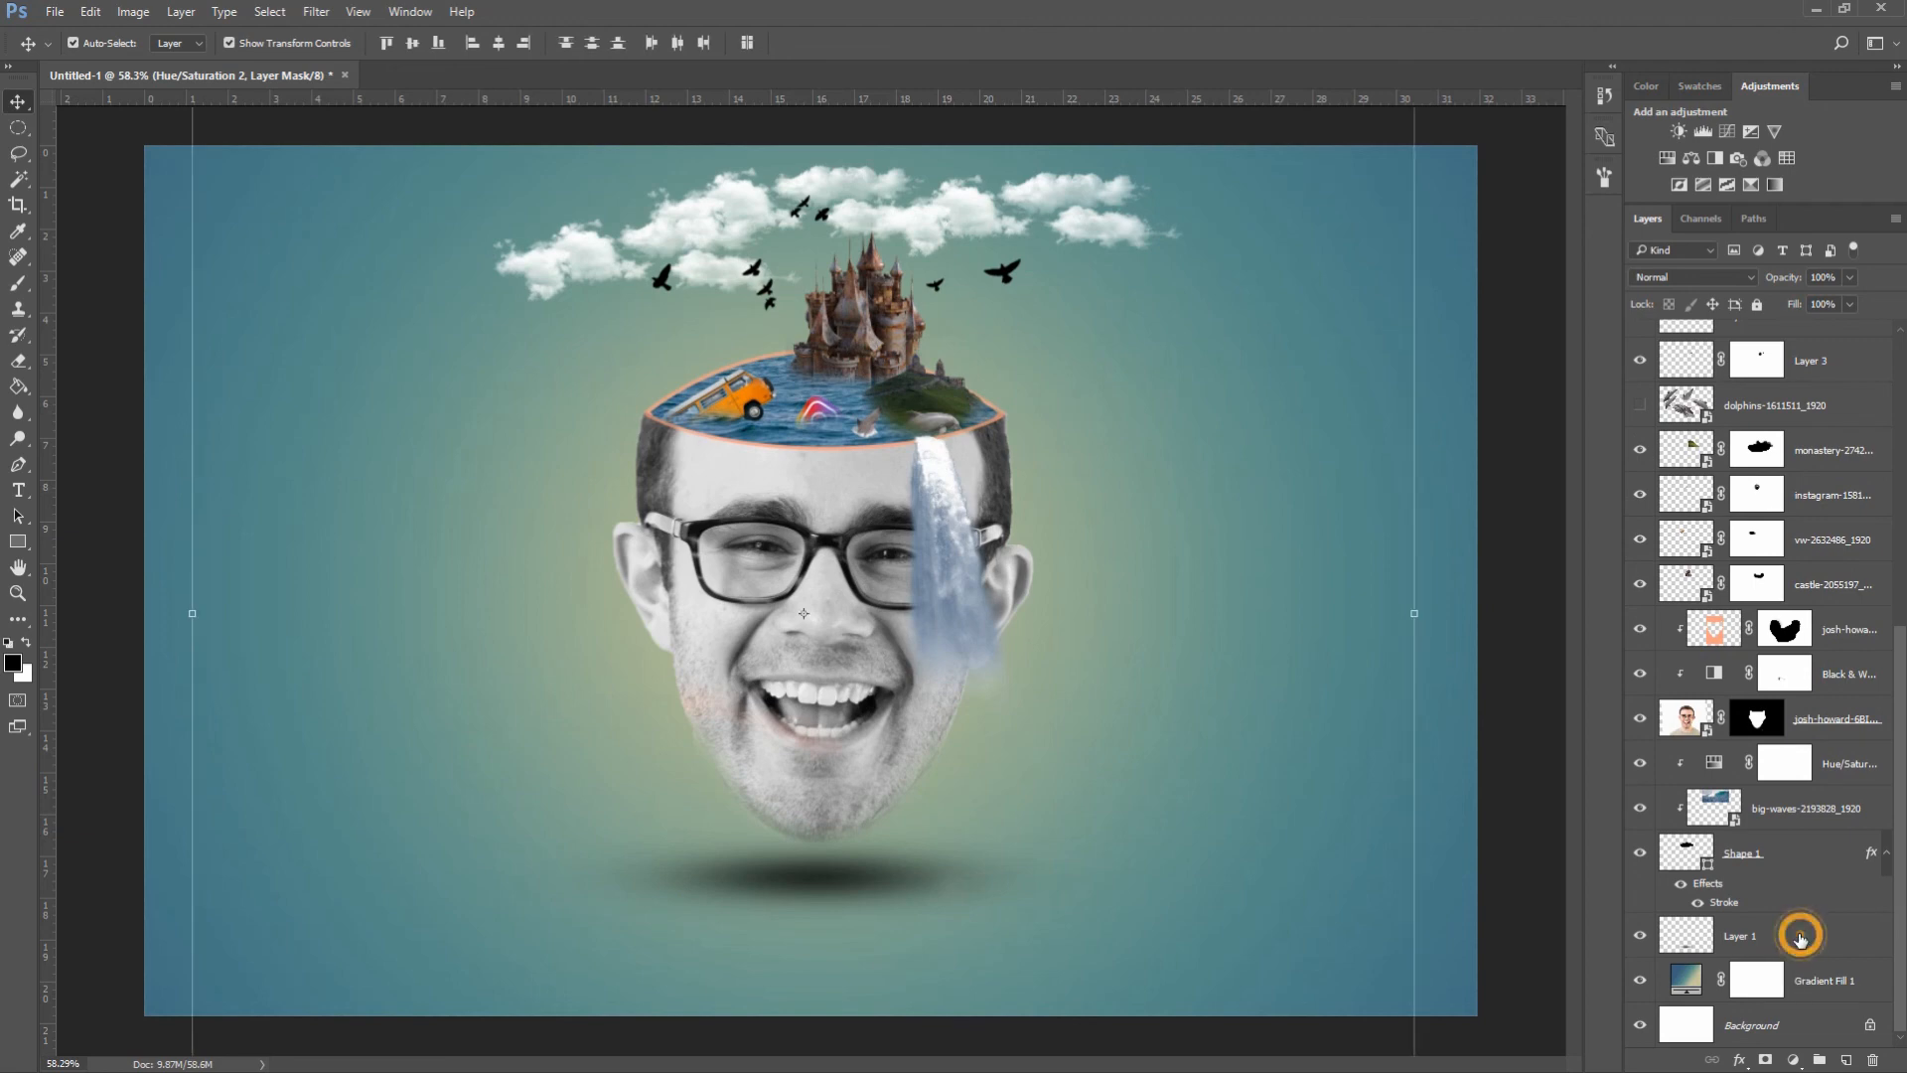
{"action": "left_click_drag", "start_coordinate": [807, 486], "coordinate": [807, 535]}
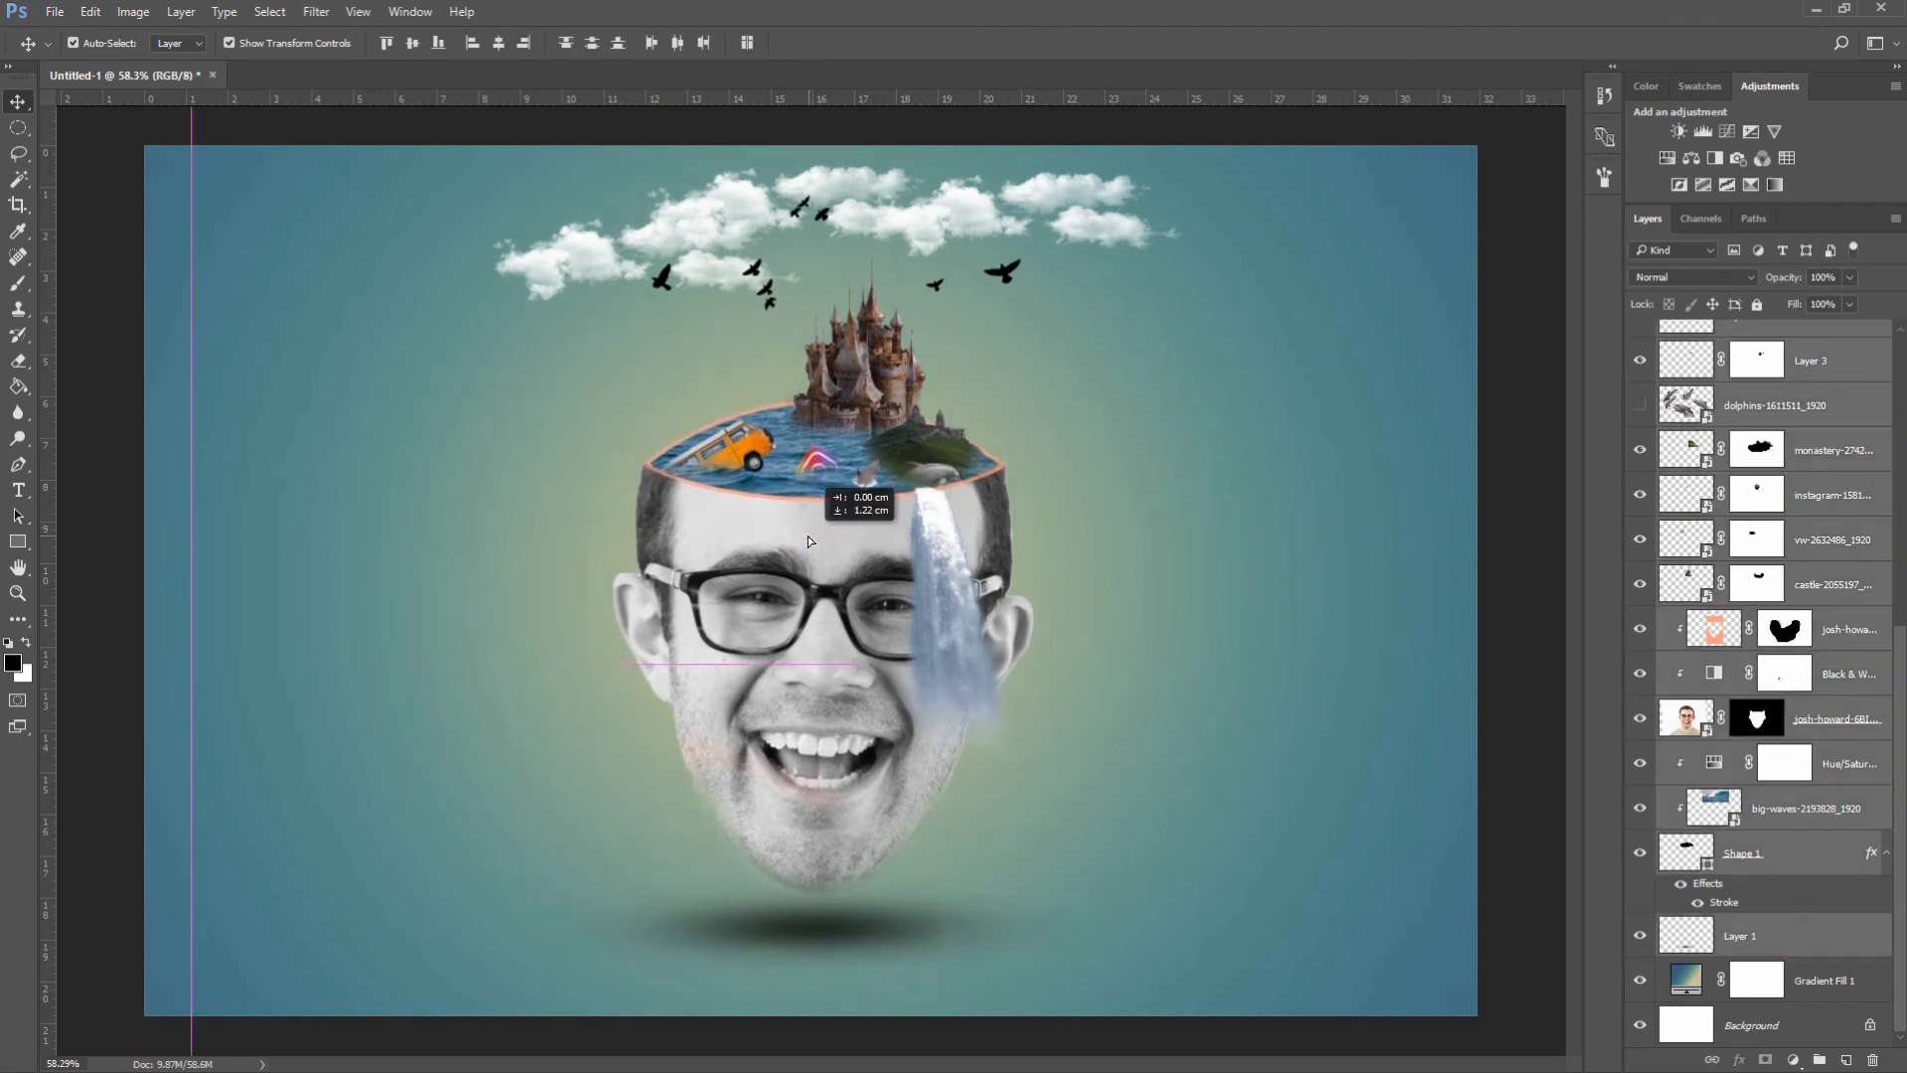
- Select all cloud and bird layers from cloud_PNG24 up to Layer 4 and move them down slightly, closer to the castle
{"action": "scroll", "coordinate": [1740, 576], "scroll_direction": "up", "scroll_amount": 3}
{"action": "scroll", "coordinate": [1740, 576], "scroll_direction": "up", "scroll_amount": 9}
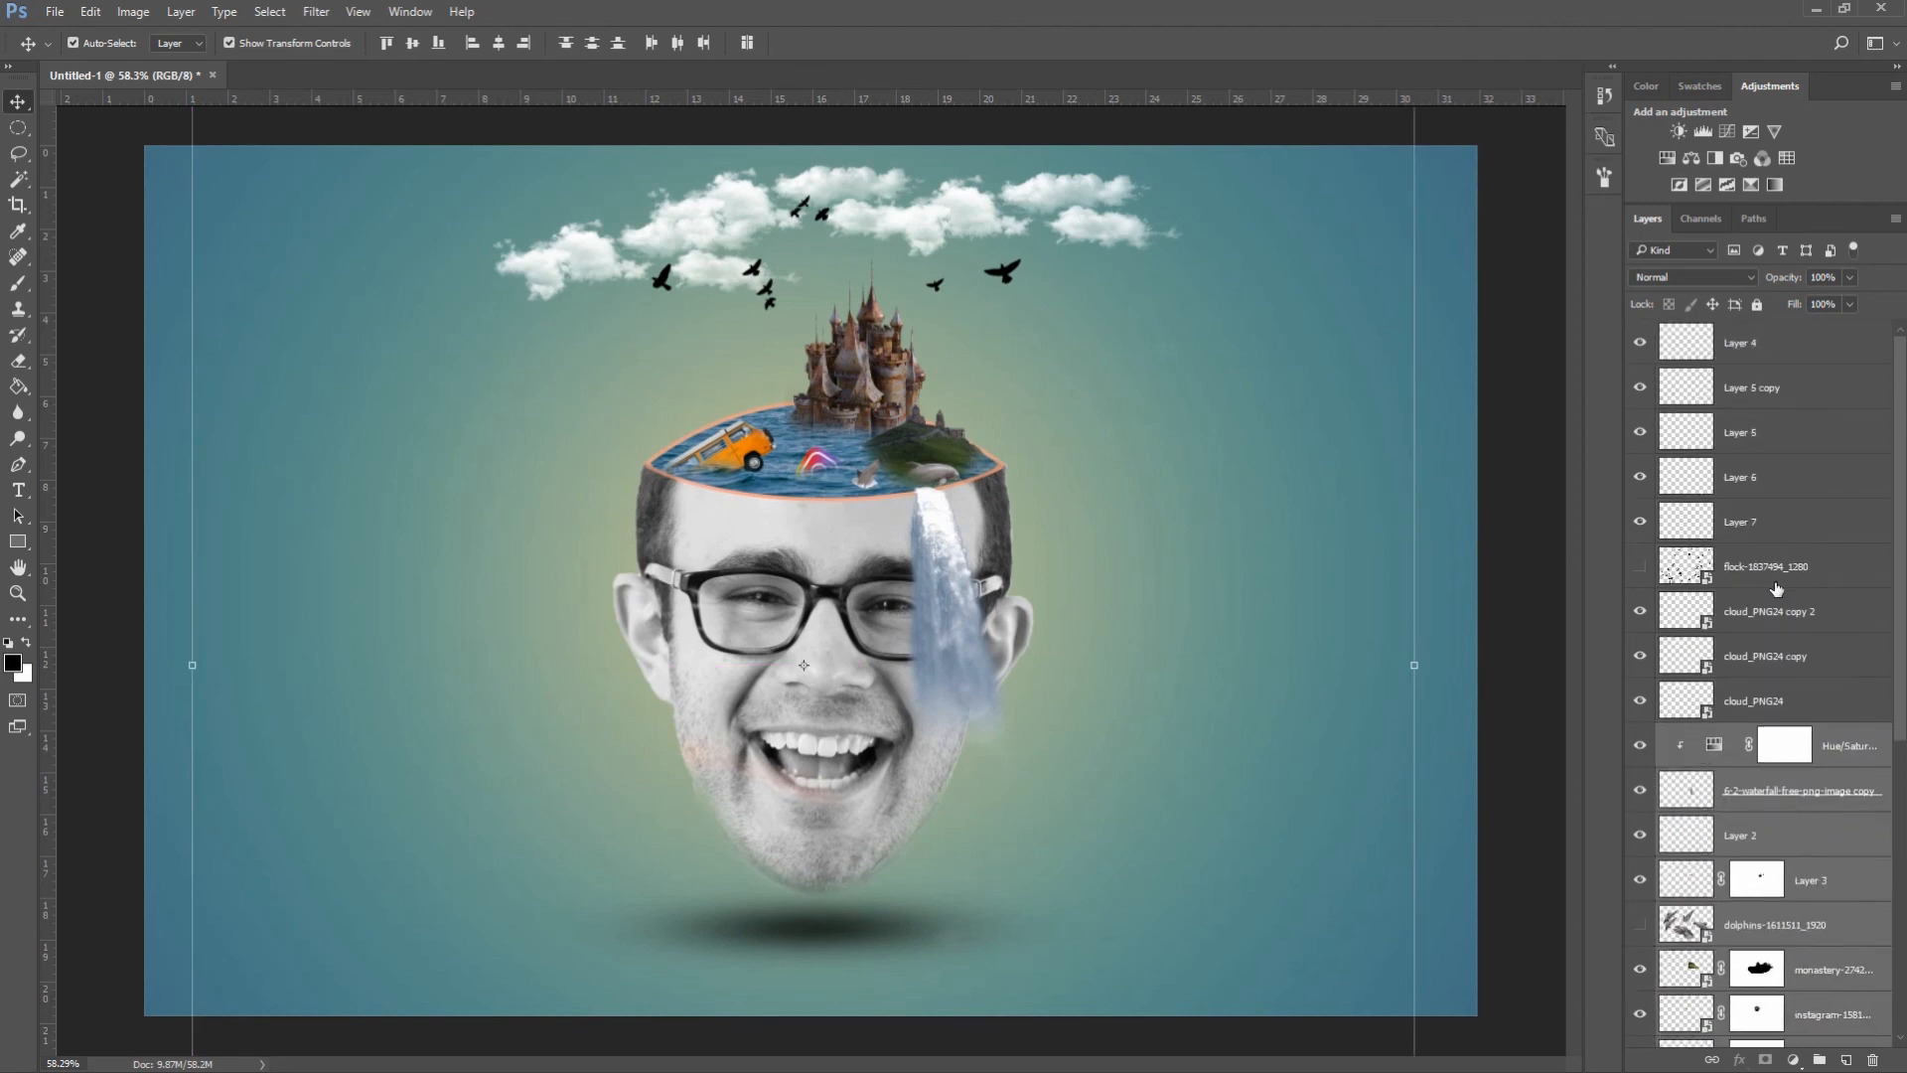
{"action": "left_click", "coordinate": [1766, 698]}
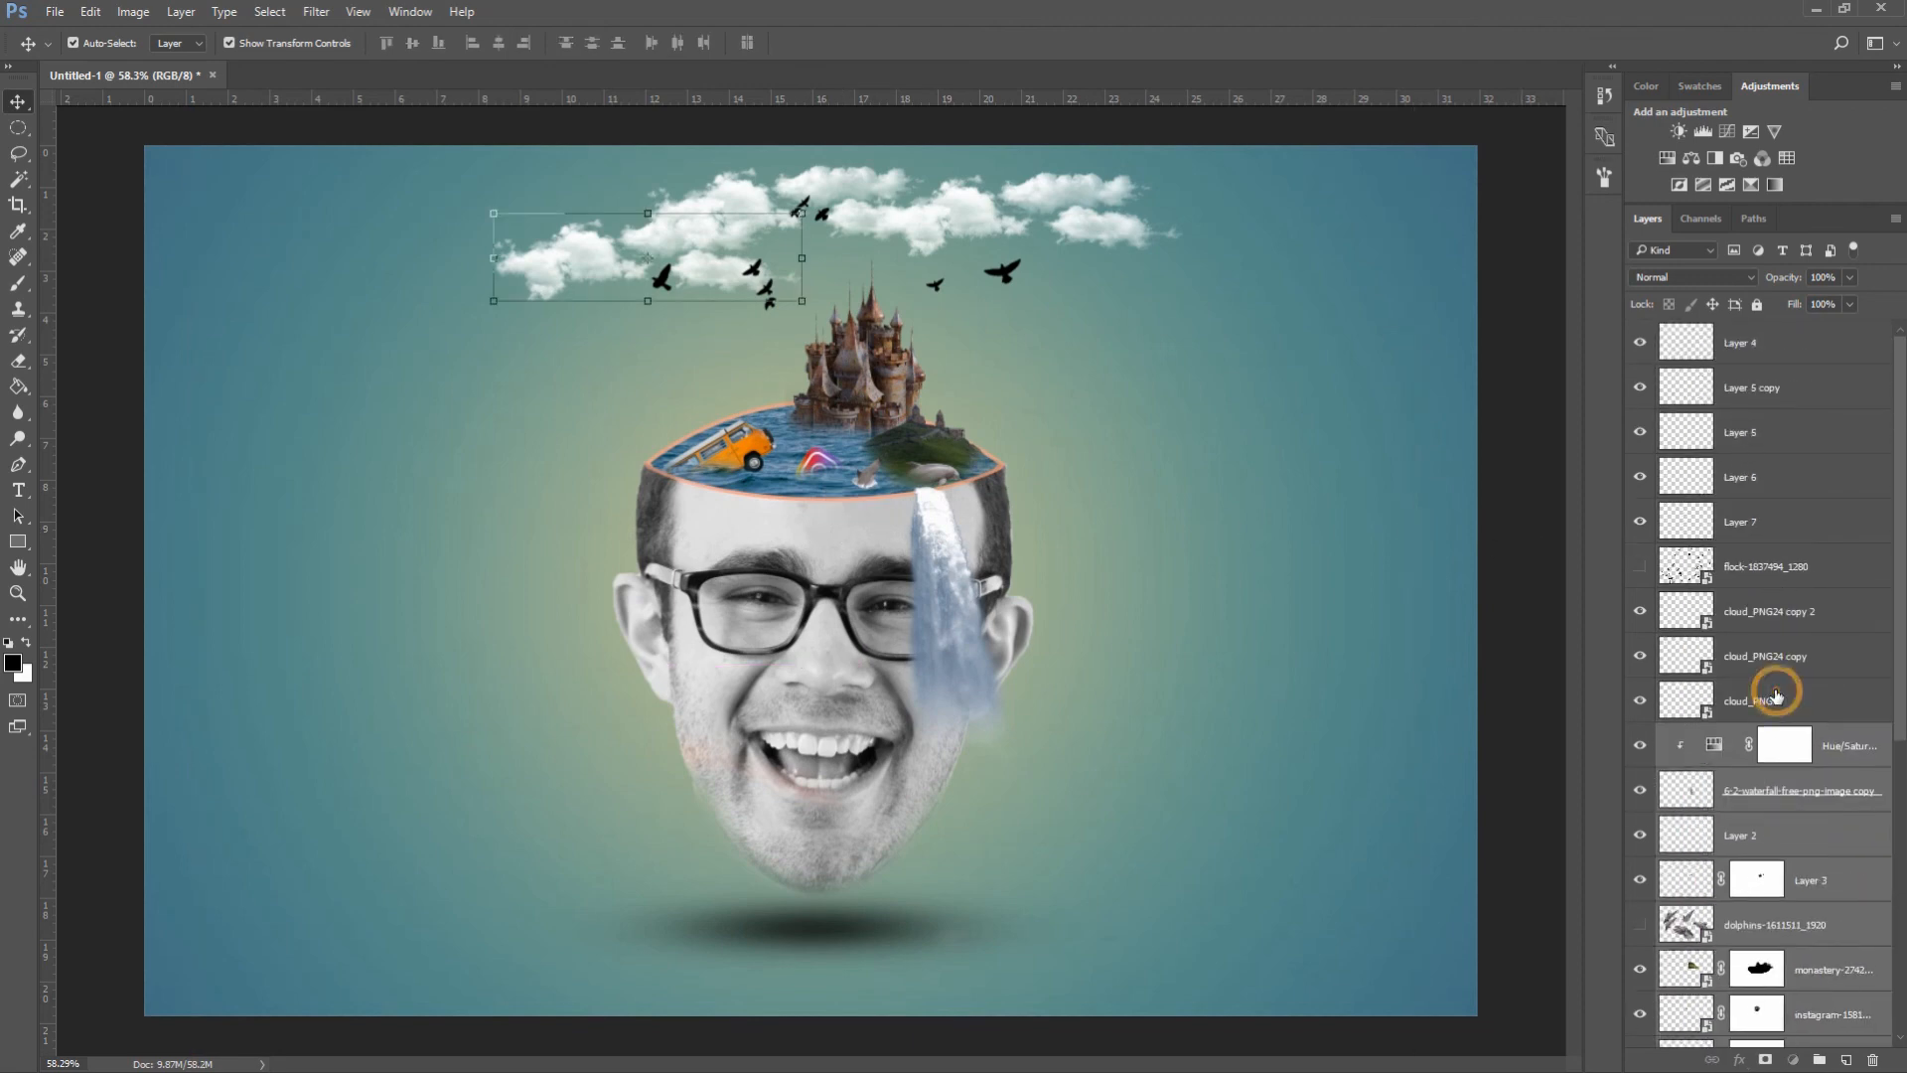
{"action": "left_click", "coordinate": [1785, 344], "text": "shift"}
{"action": "left_click_drag", "start_coordinate": [897, 220], "coordinate": [892, 256]}
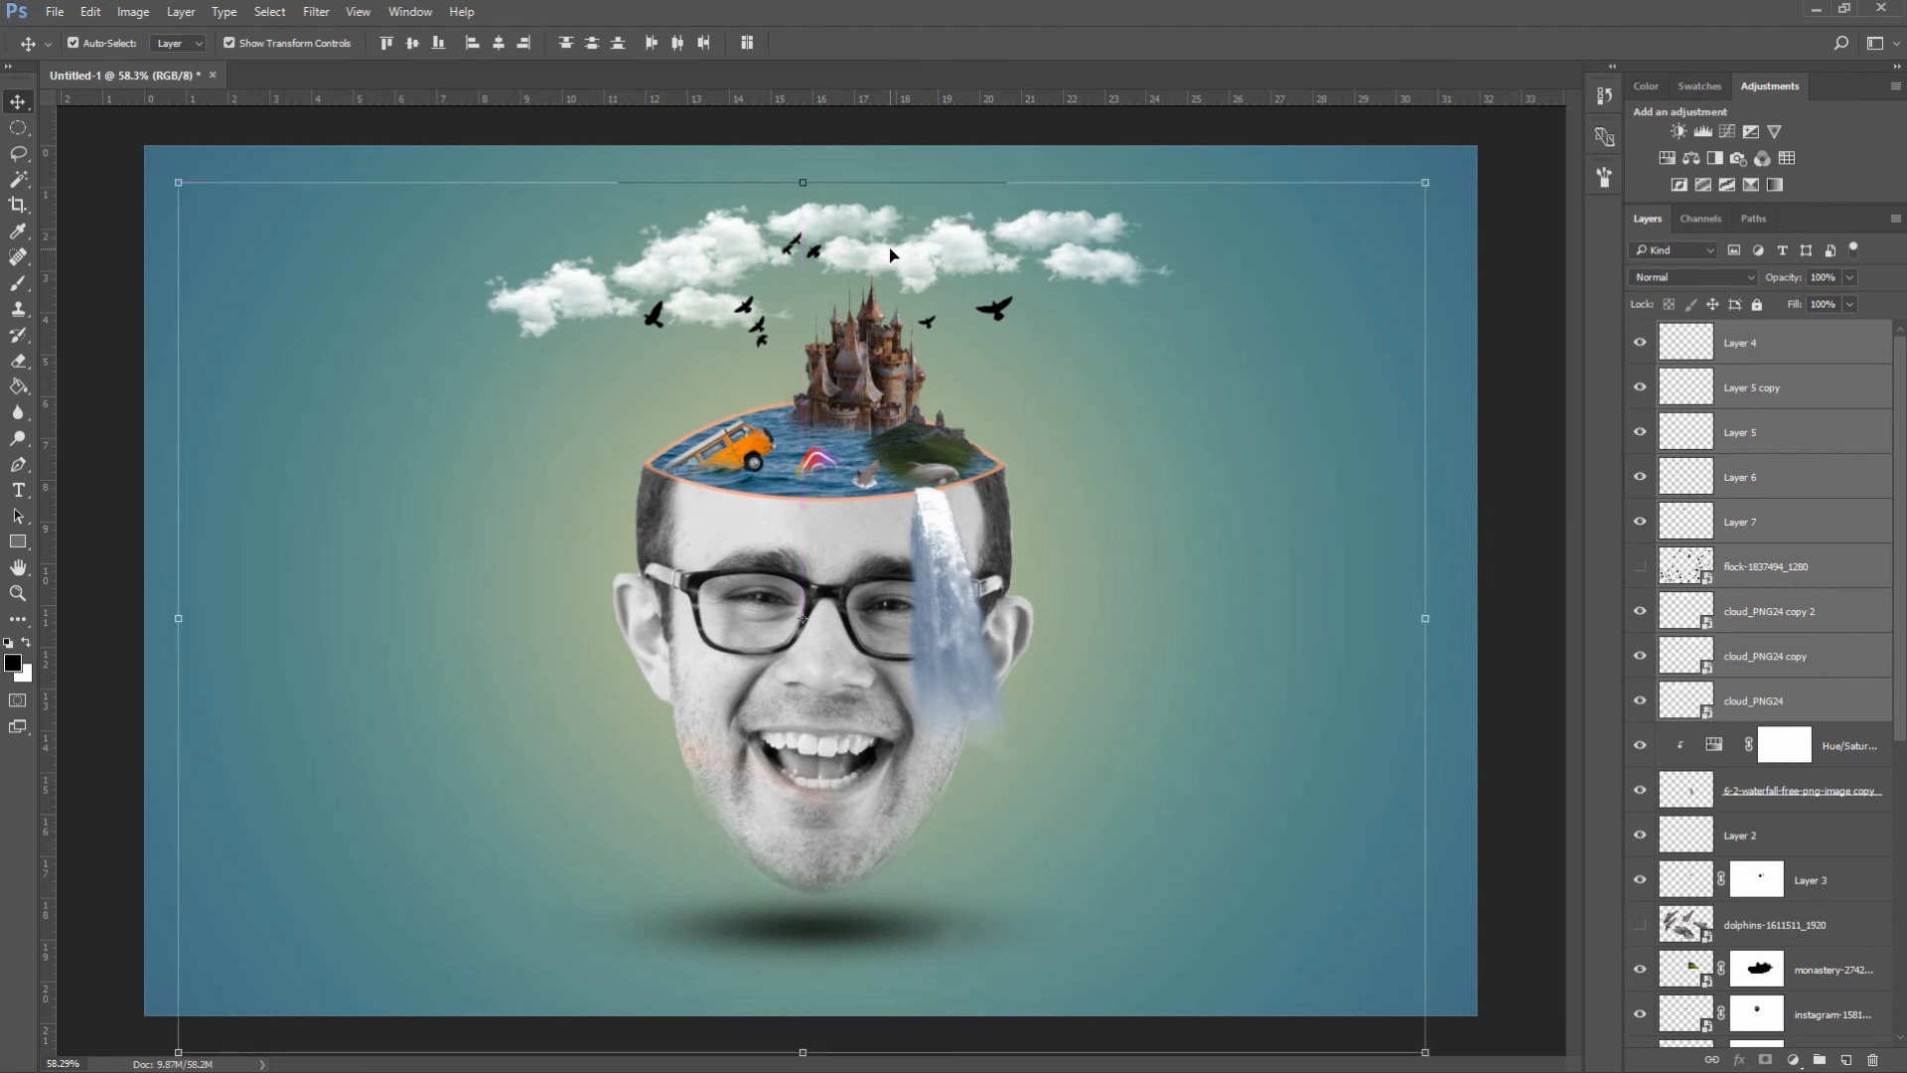
{"action": "left_click", "coordinate": [17, 128]}
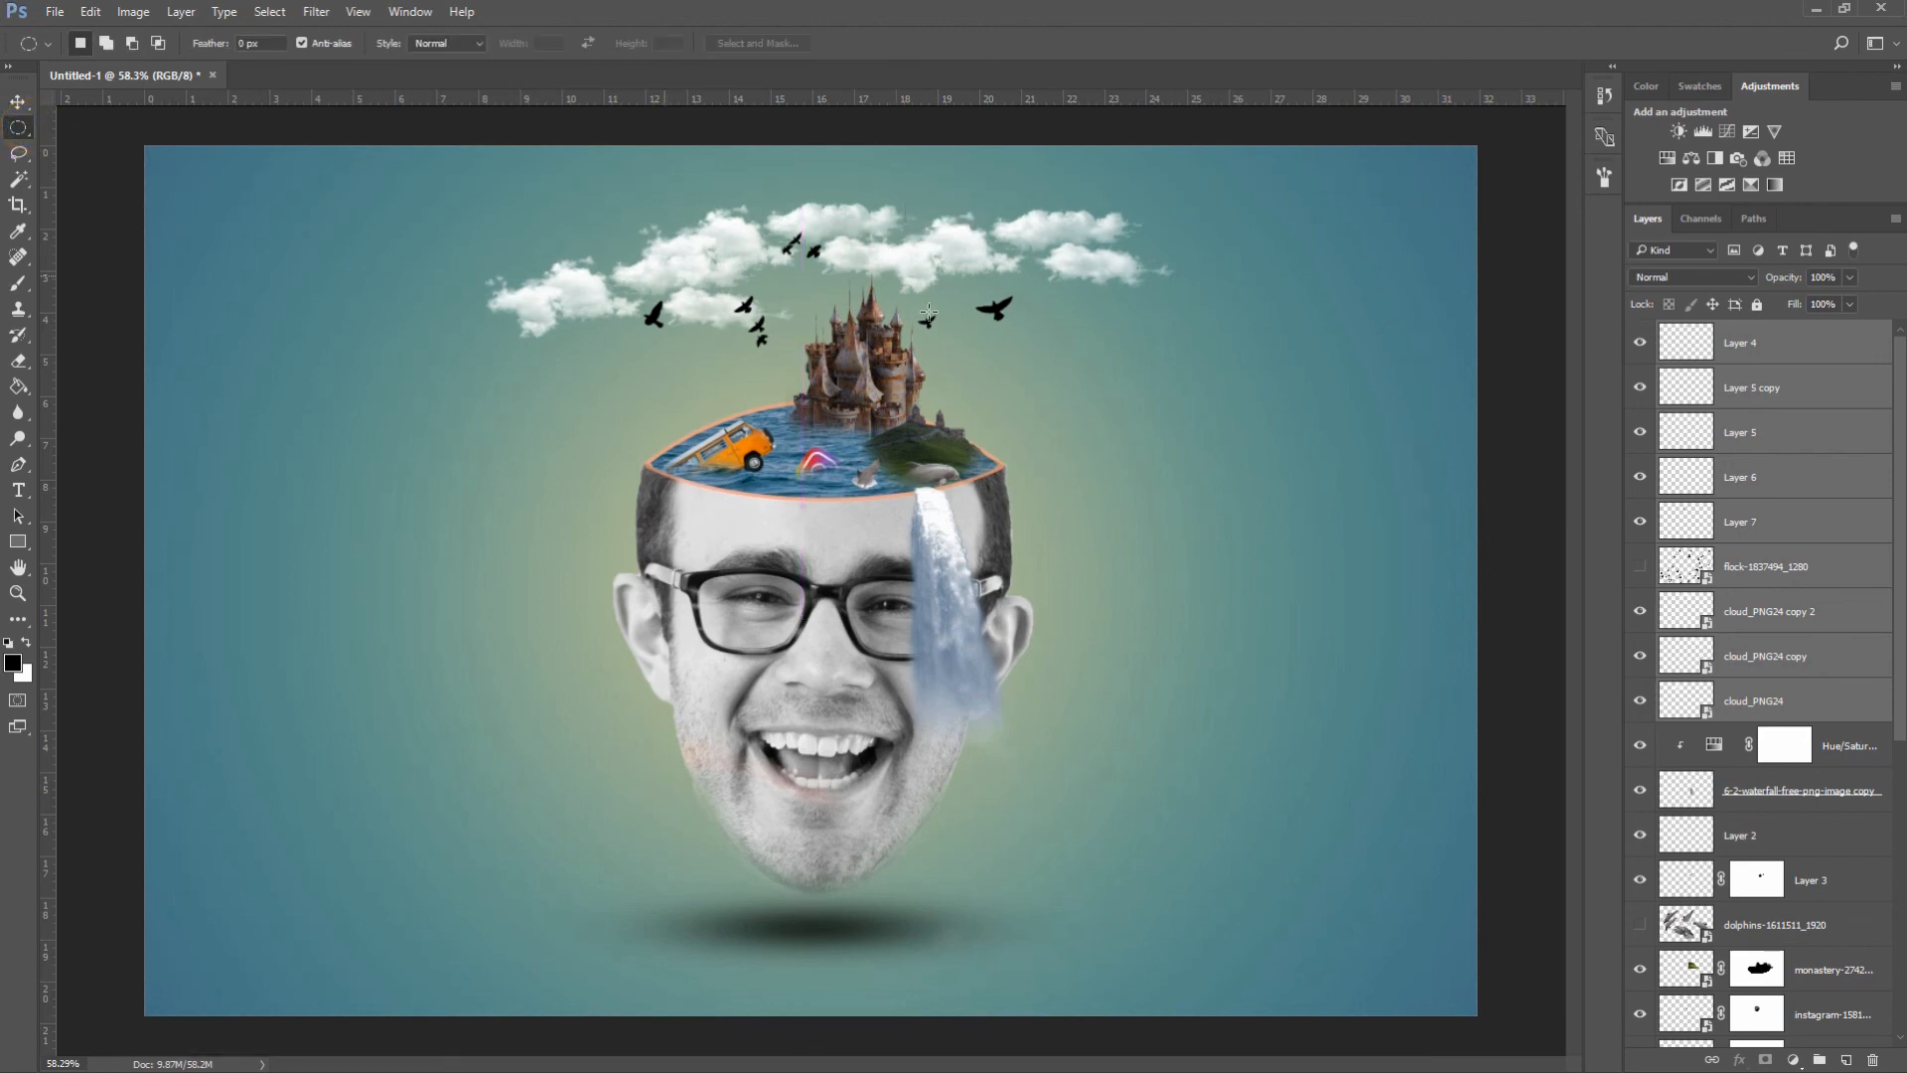
- Add a Color Balance adjustment above Layer 4 with midtones Cyan-Red at -20 and Yellow-Blue at +15
{"action": "scroll", "coordinate": [1523, 442], "scroll_direction": "up", "scroll_amount": 1}
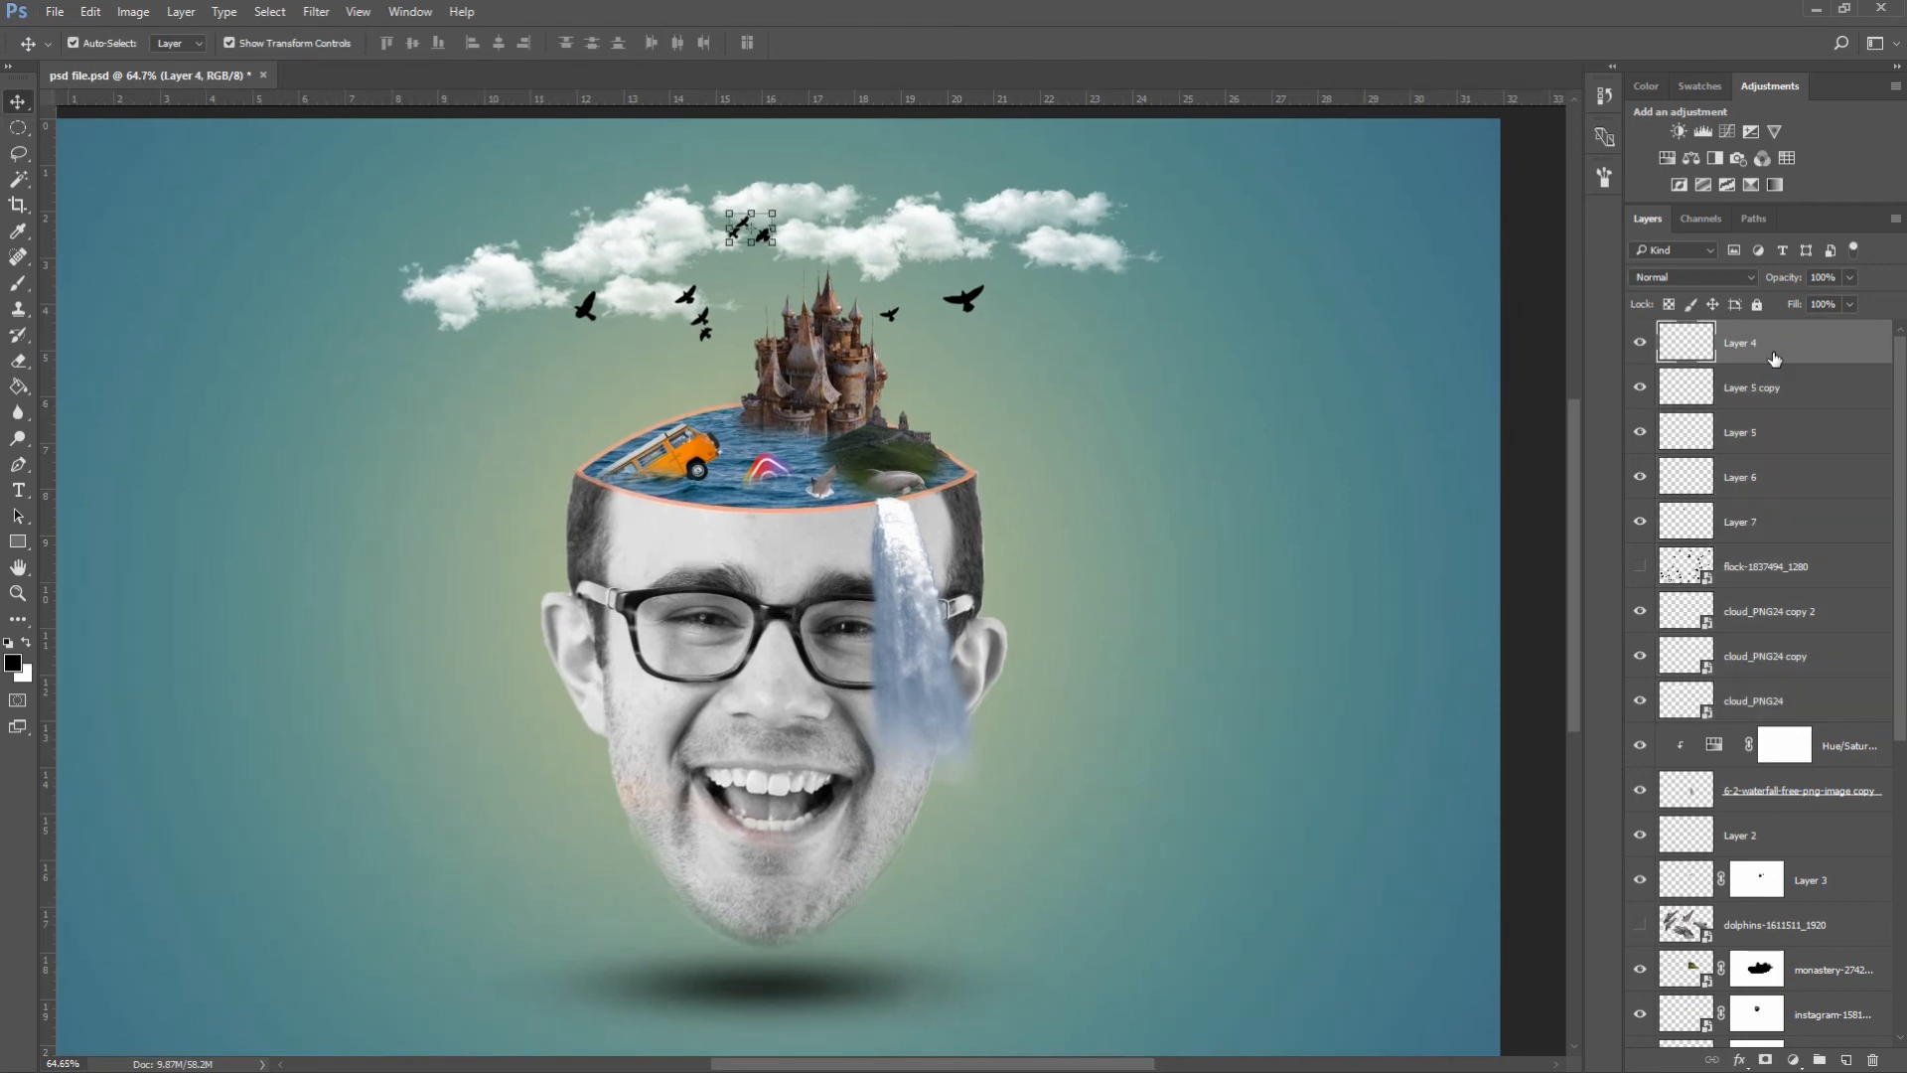
{"action": "left_click", "coordinate": [1794, 1060]}
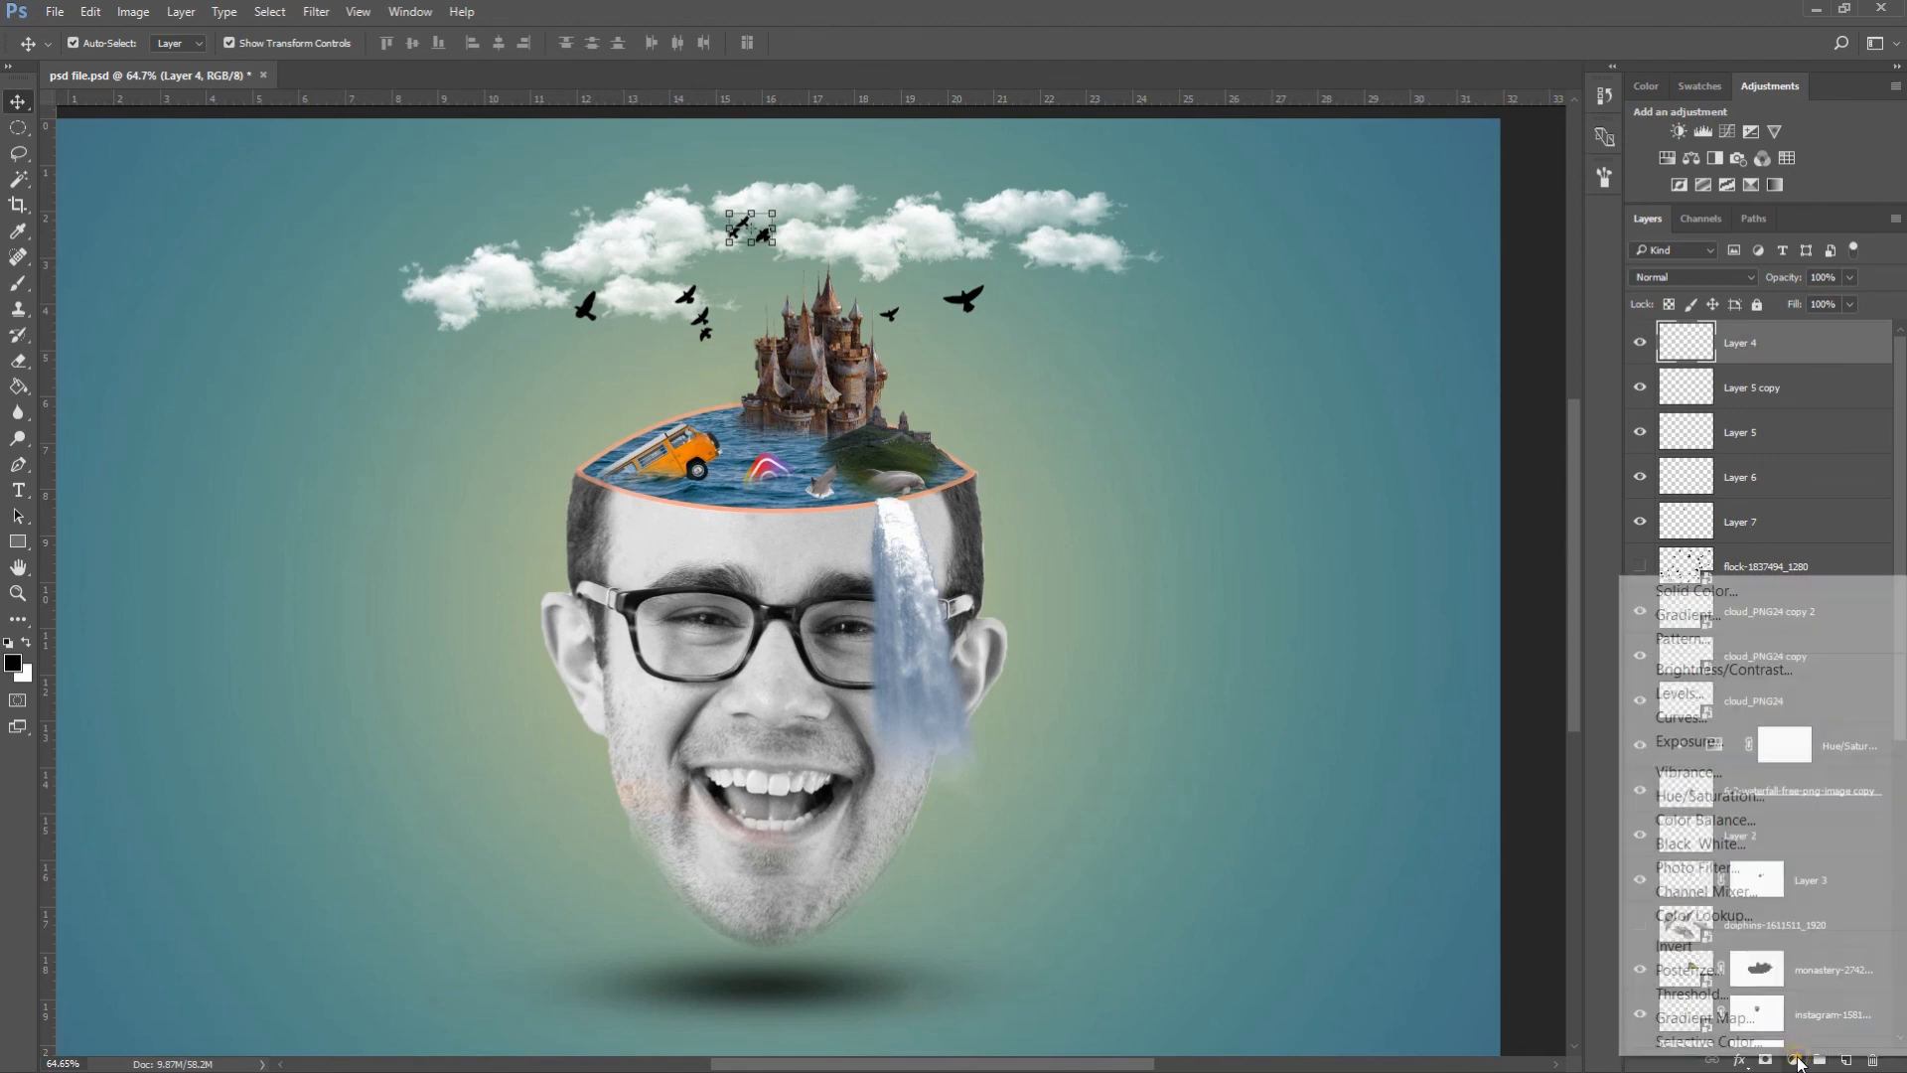
{"action": "left_click", "coordinate": [1758, 830]}
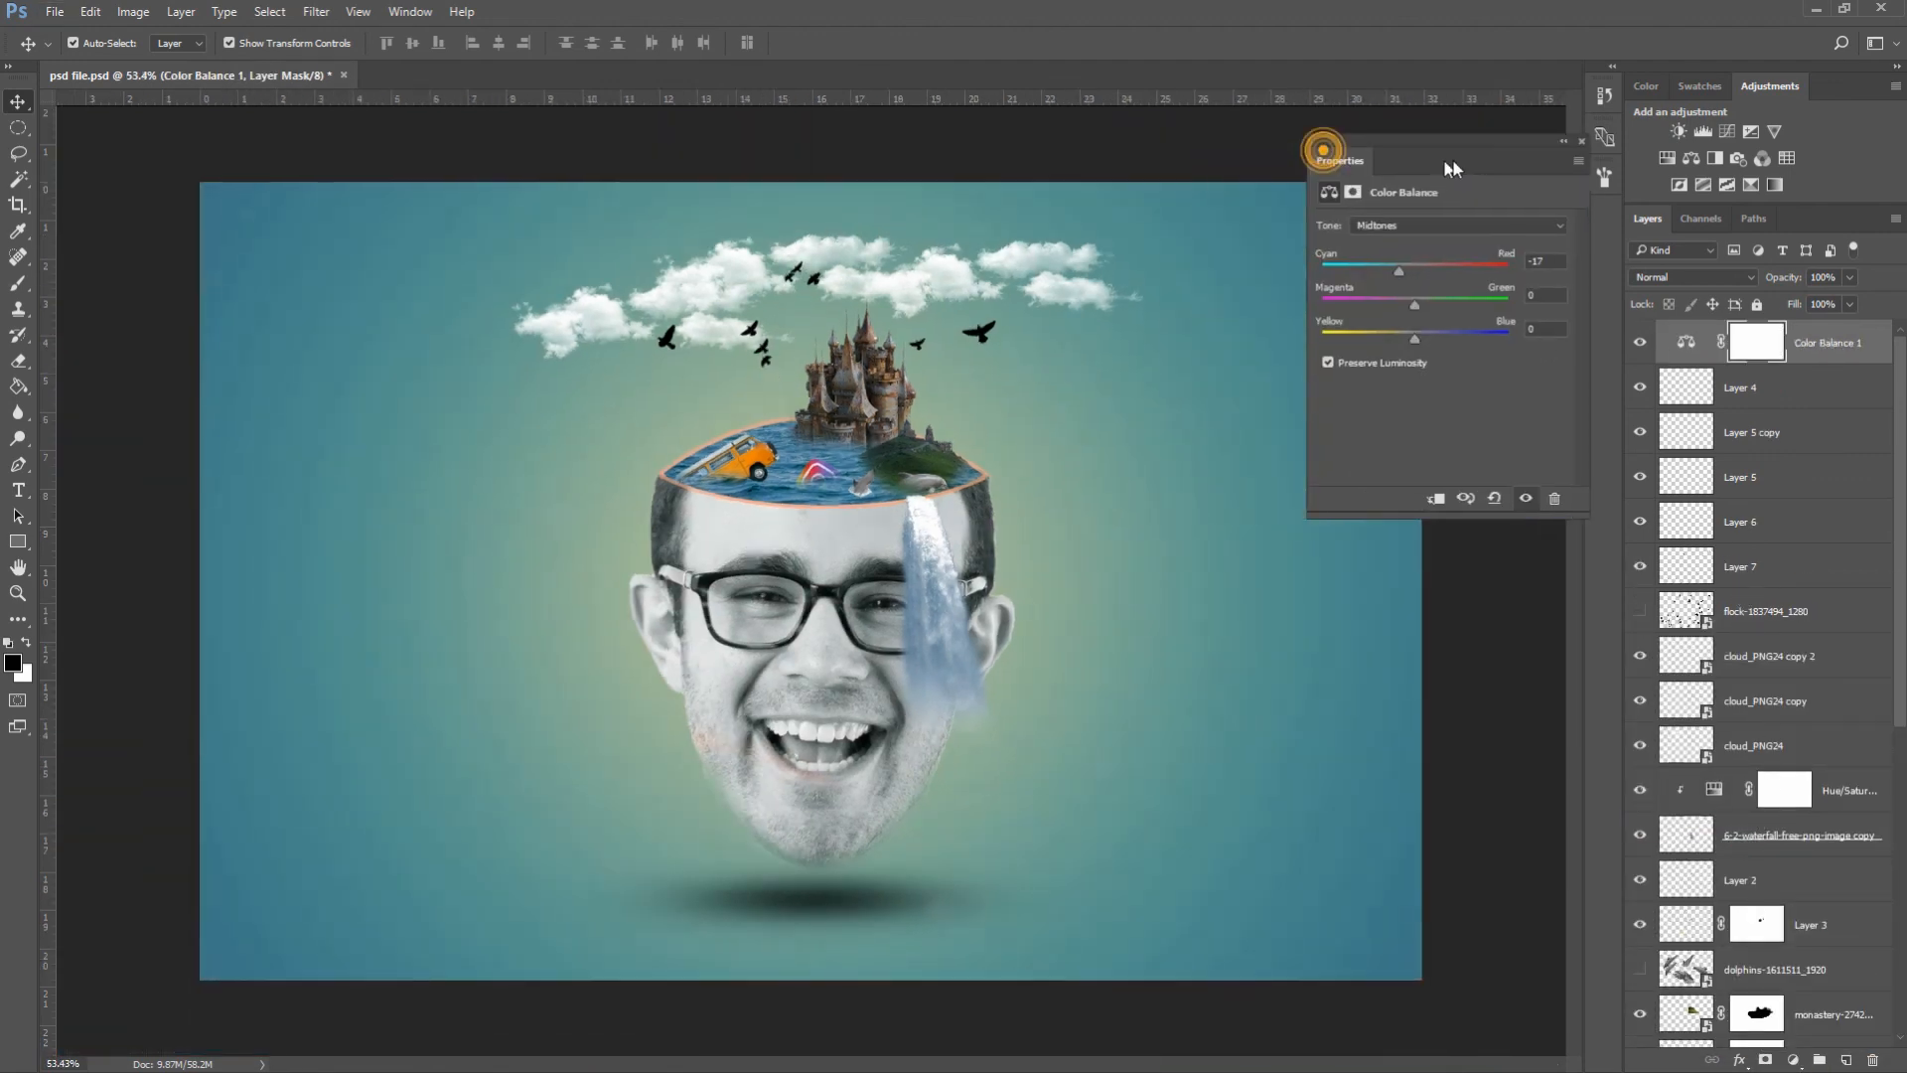
{"action": "left_click_drag", "start_coordinate": [1320, 149], "coordinate": [1377, 169]}
{"action": "left_click_drag", "start_coordinate": [1473, 288], "coordinate": [1453, 296]}
{"action": "left_click_drag", "start_coordinate": [1468, 362], "coordinate": [1488, 366]}
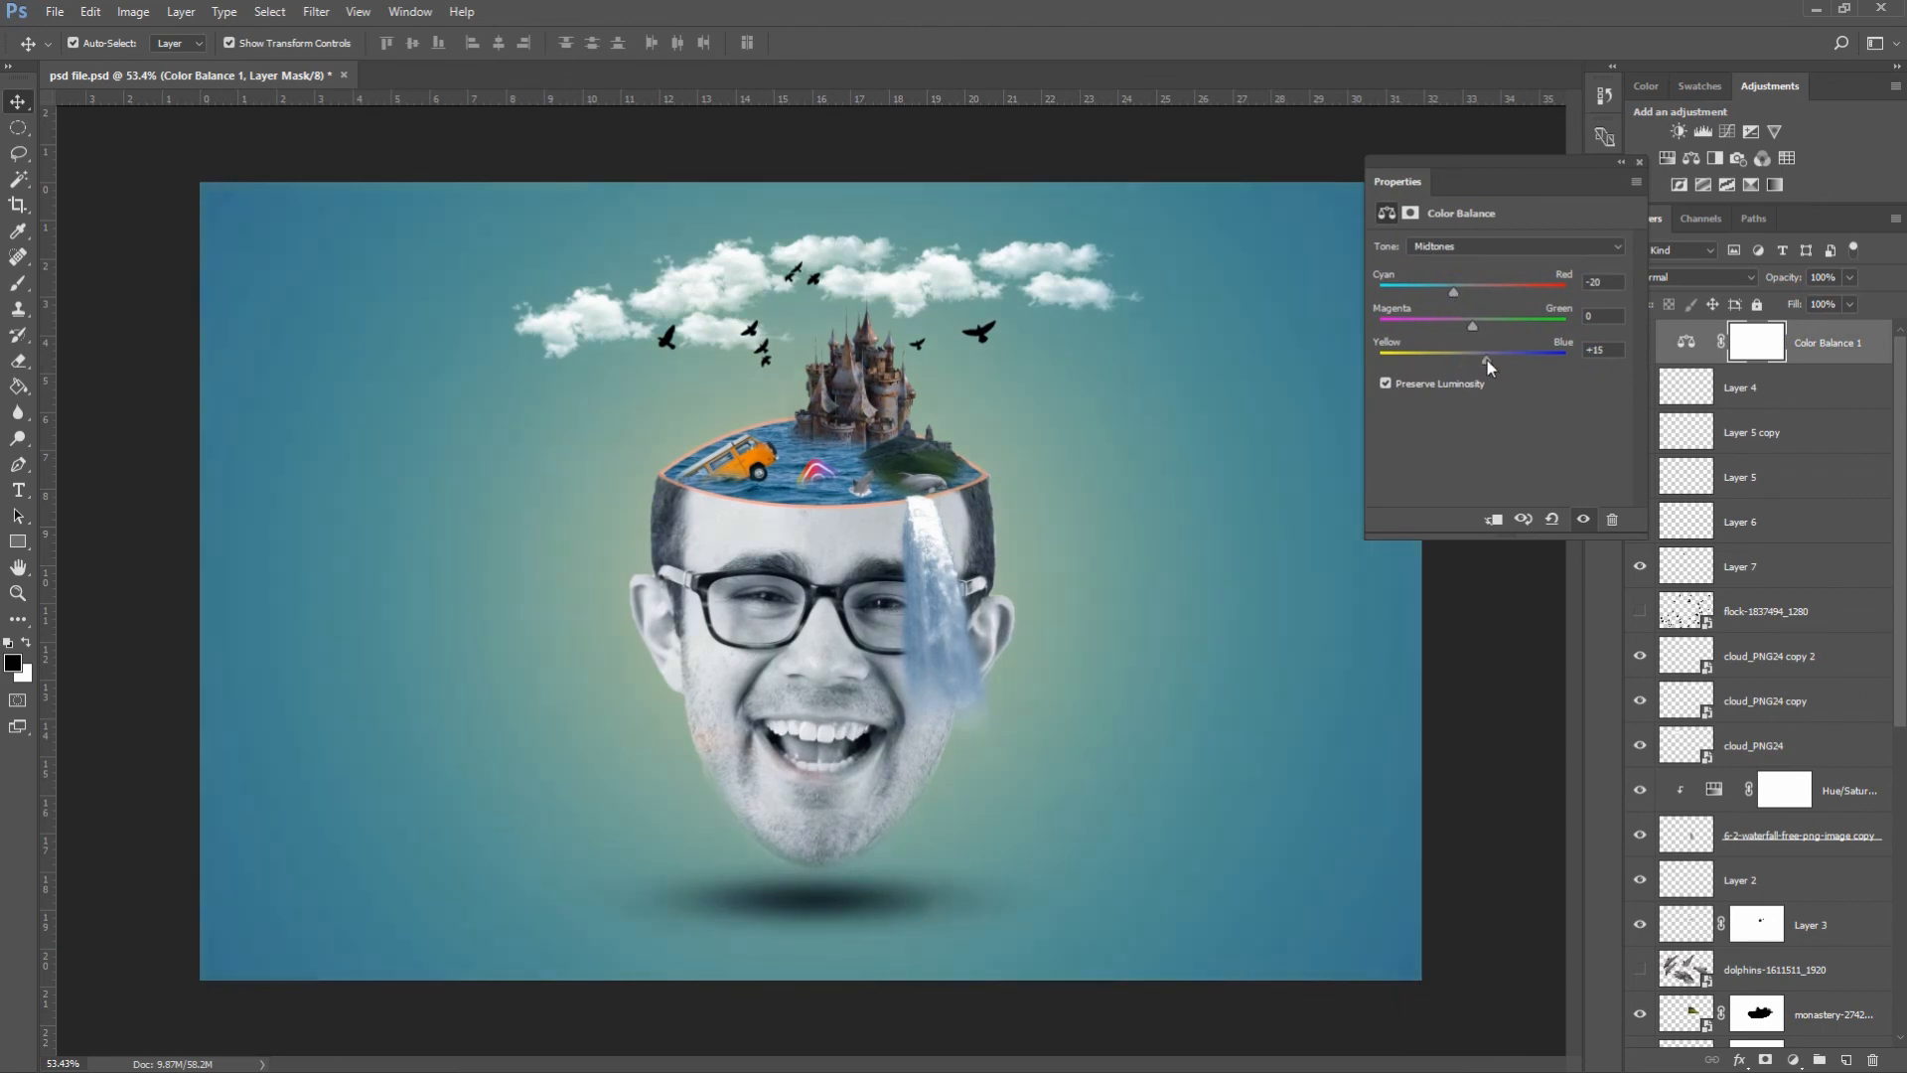
{"action": "left_click", "coordinate": [1640, 161]}
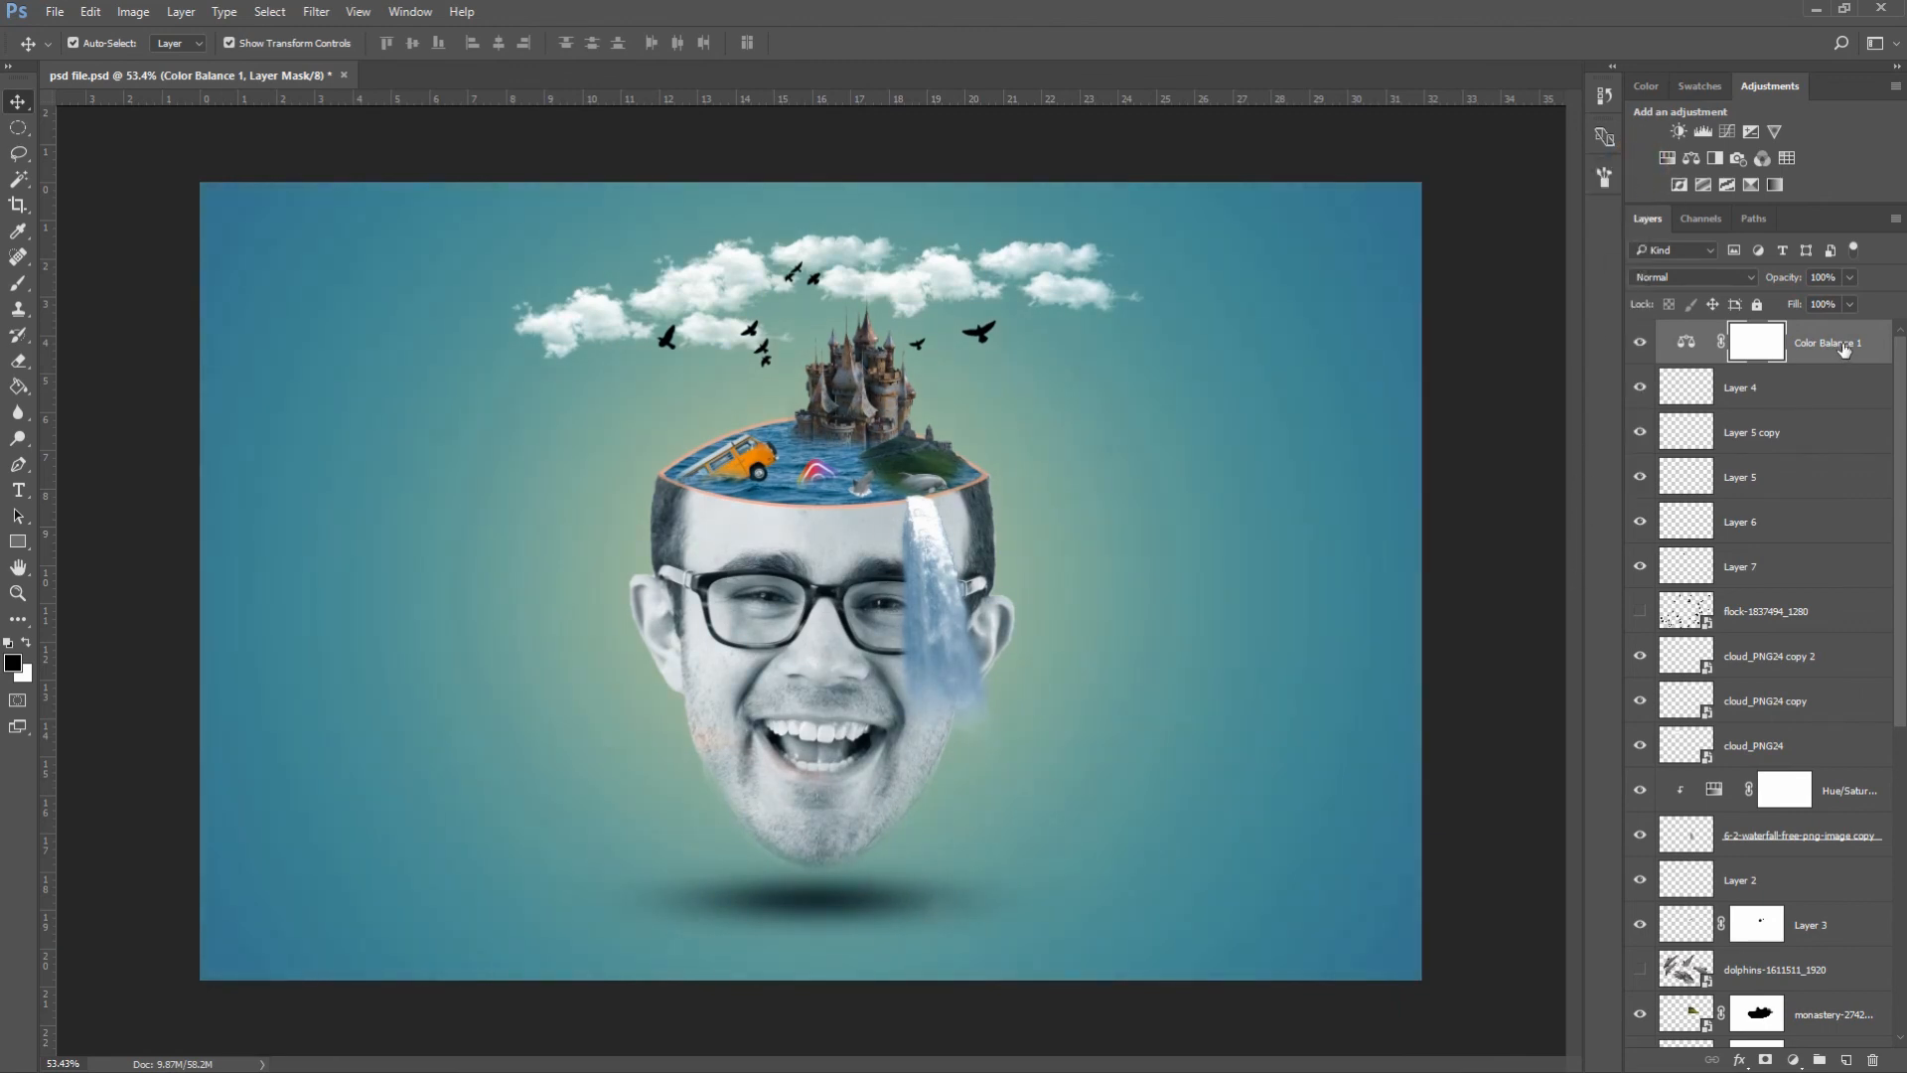
{"action": "scroll", "coordinate": [1420, 350], "scroll_direction": "up", "scroll_amount": 1}
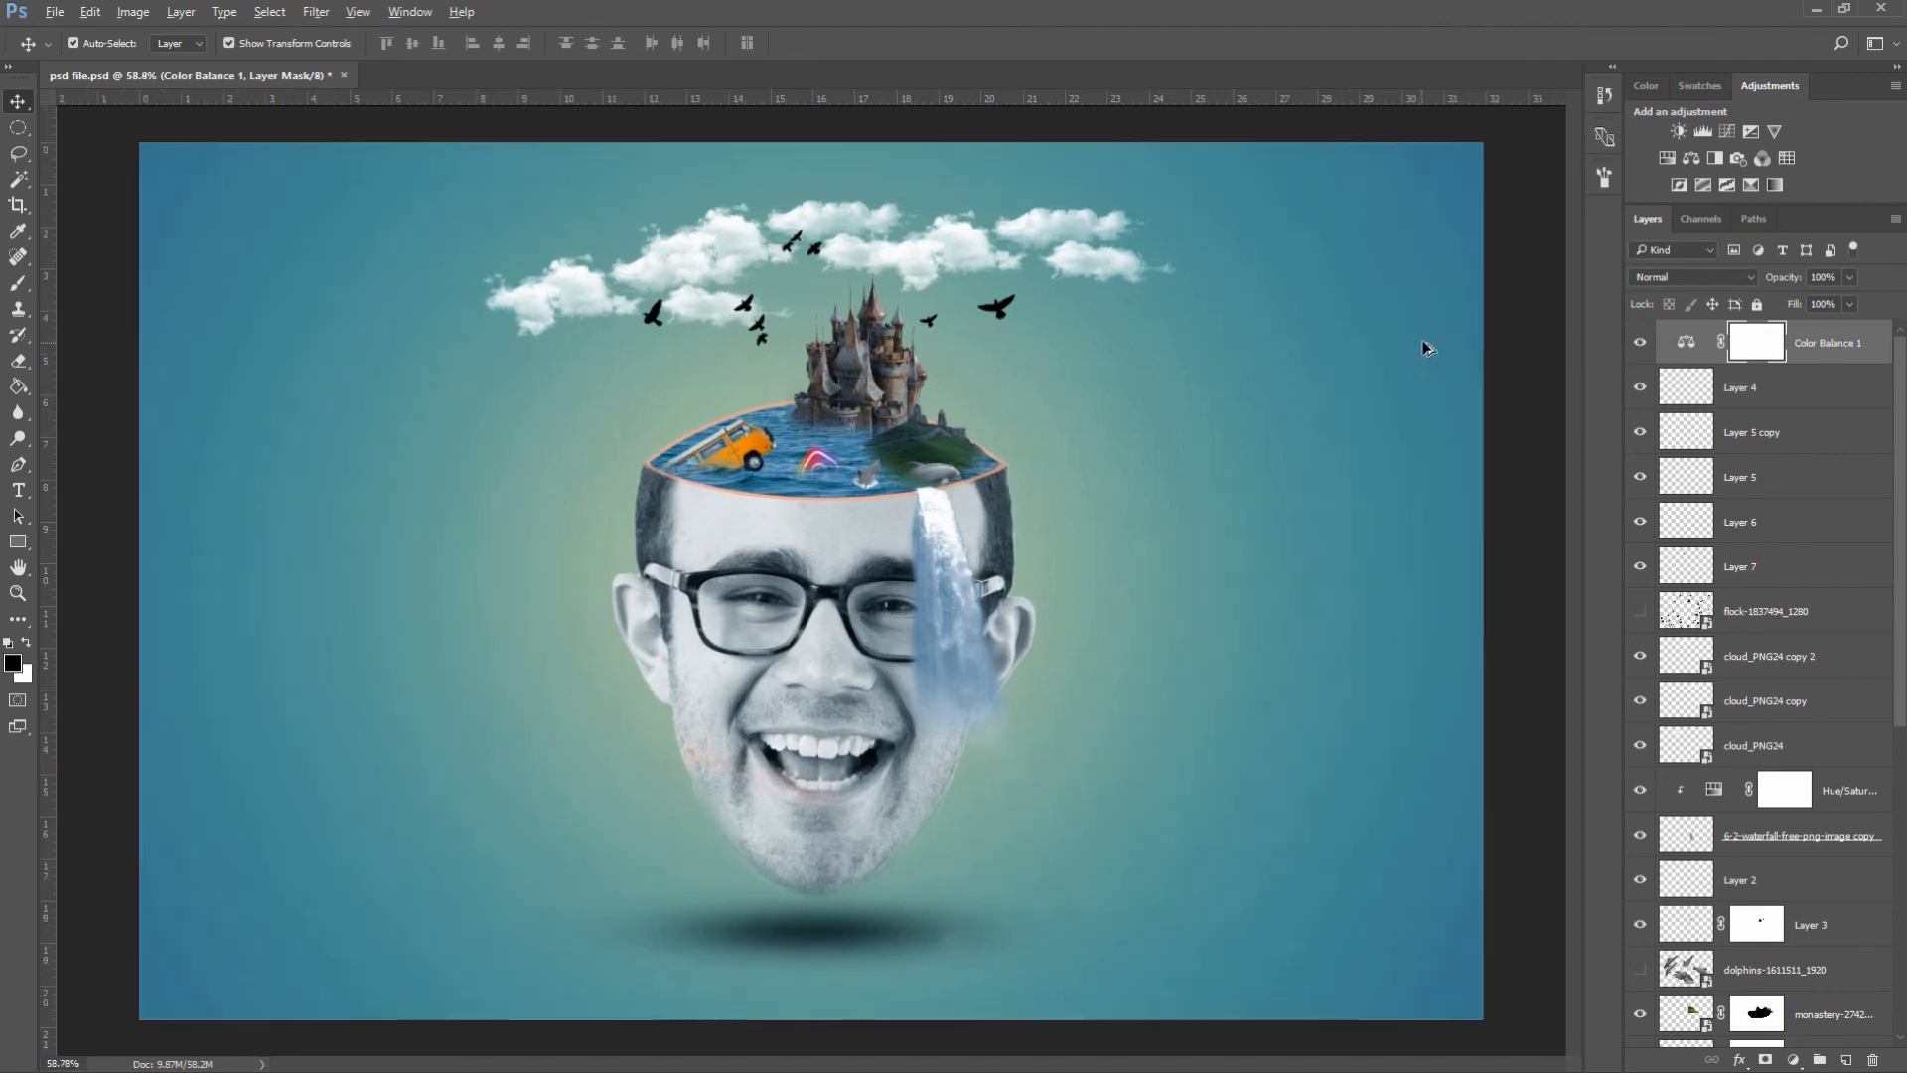
{"action": "scroll", "coordinate": [1431, 342], "scroll_direction": "up", "scroll_amount": 1}
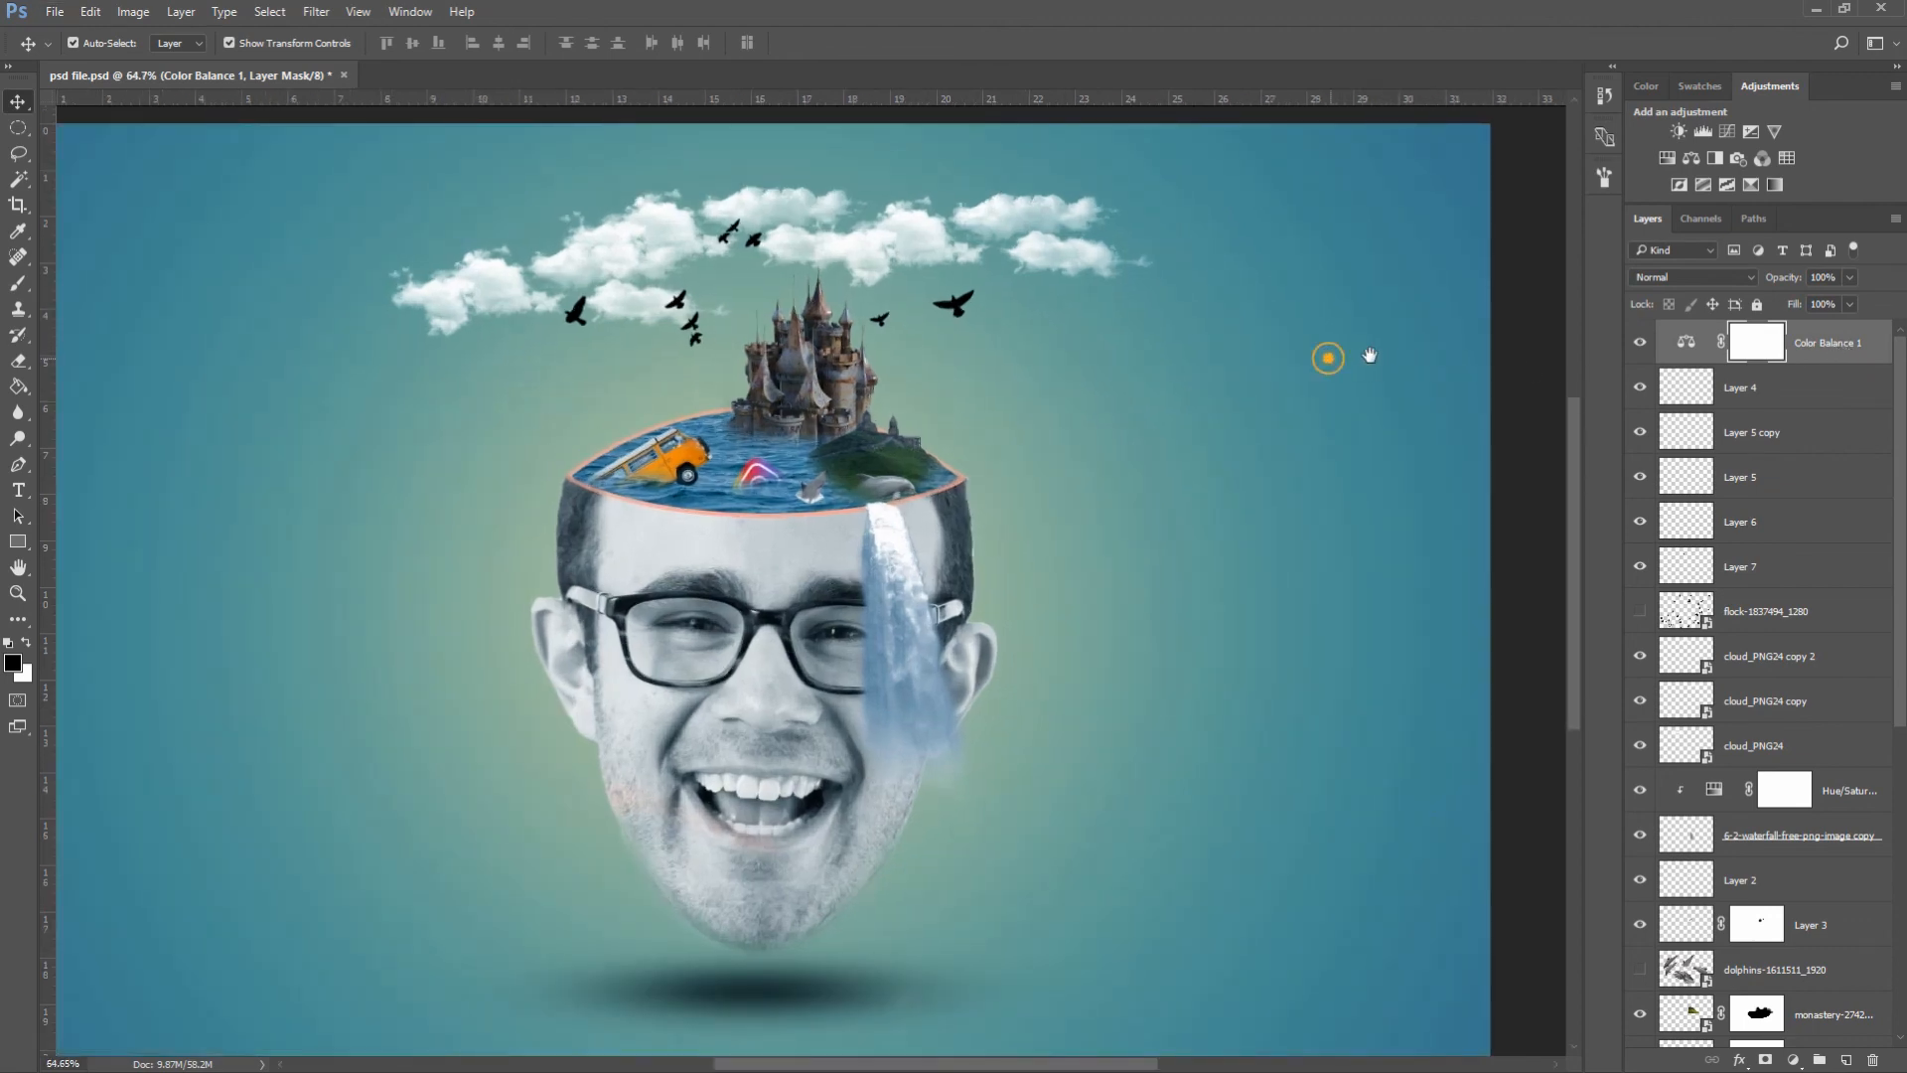
{"action": "left_click_drag", "start_coordinate": [1328, 357], "coordinate": [1388, 352]}
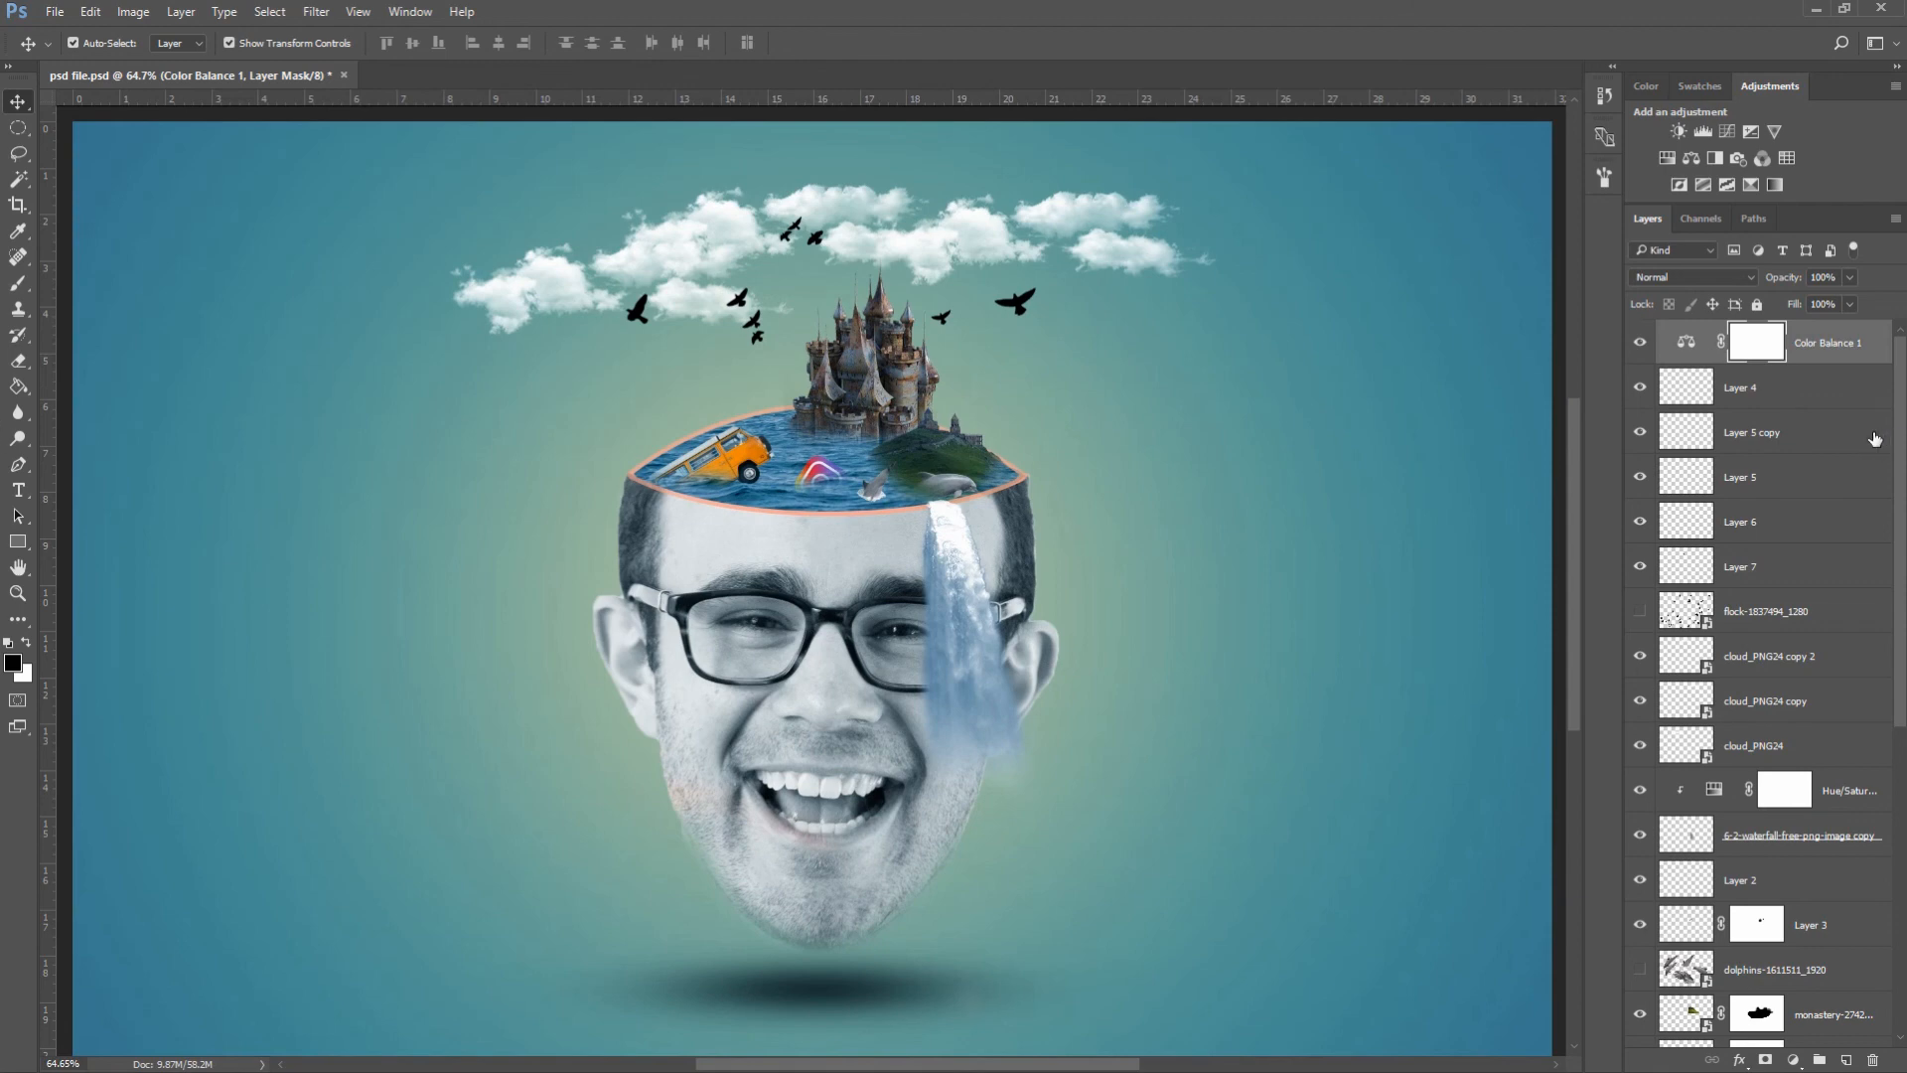